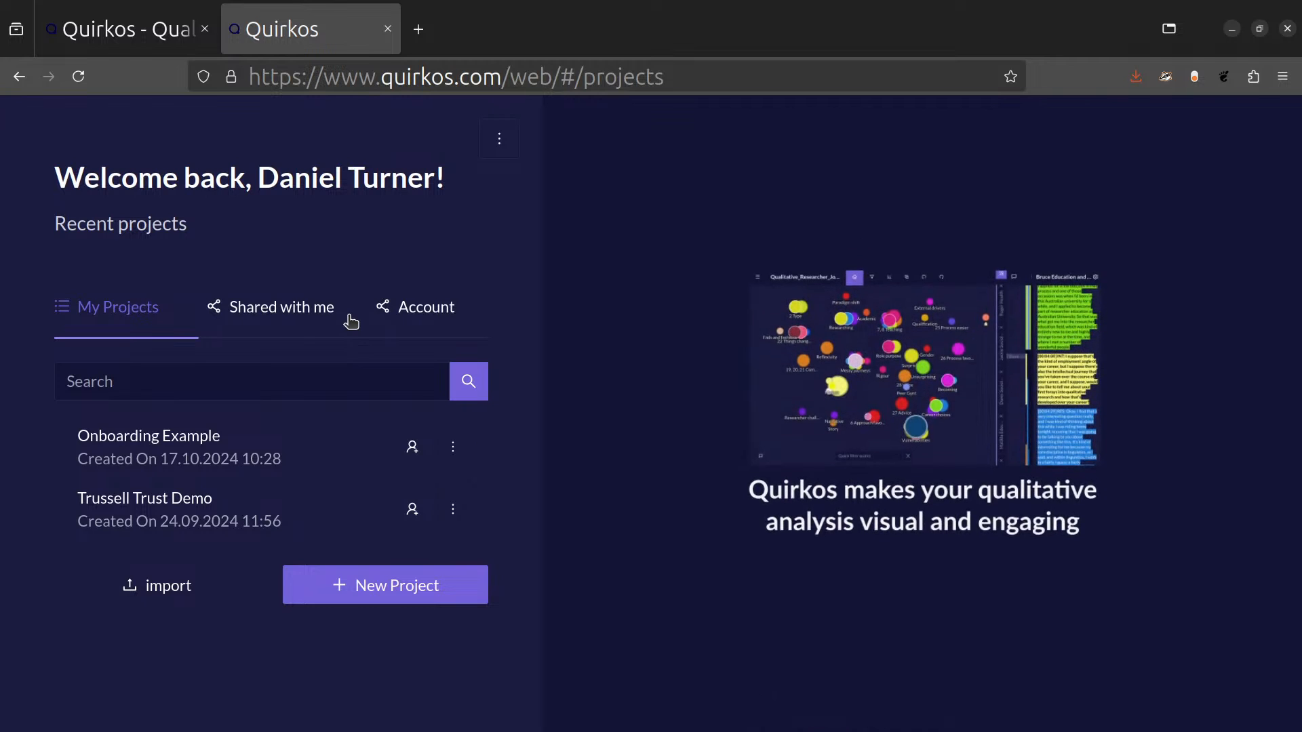
# Look through the list of own projects and the projects shared with this account.
pyautogui.scroll(-3, 386, 455)
pyautogui.scroll(-6, 390, 459)
pyautogui.scroll(-3, 390, 459)
pyautogui.scroll(-2, 393, 454)
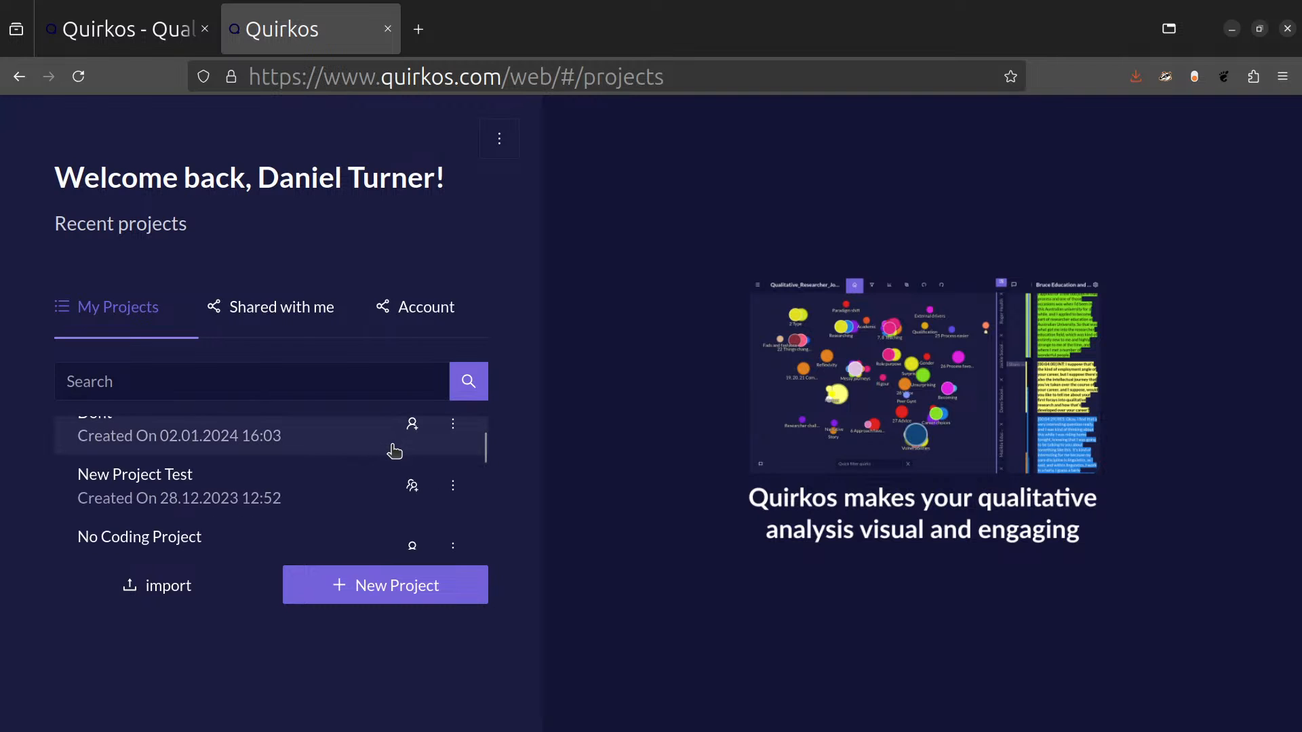
pyautogui.click(278, 313)
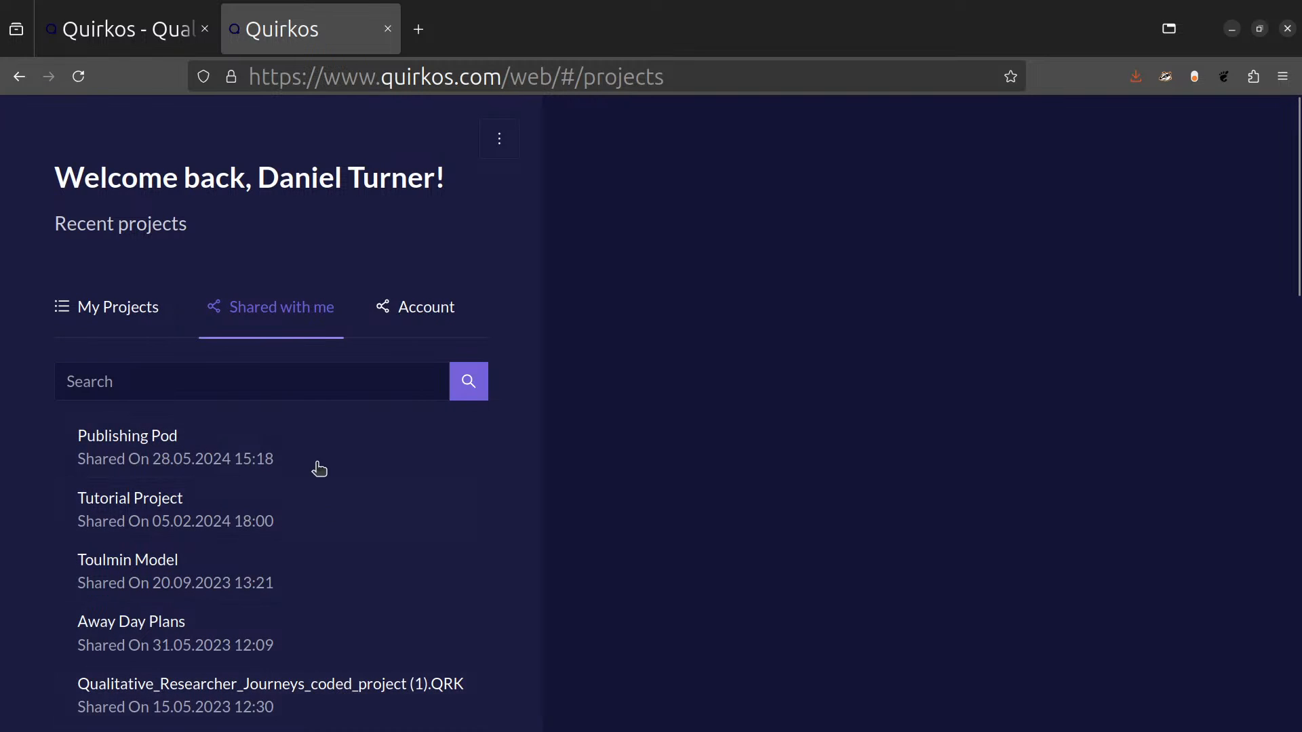
pyautogui.click(166, 319)
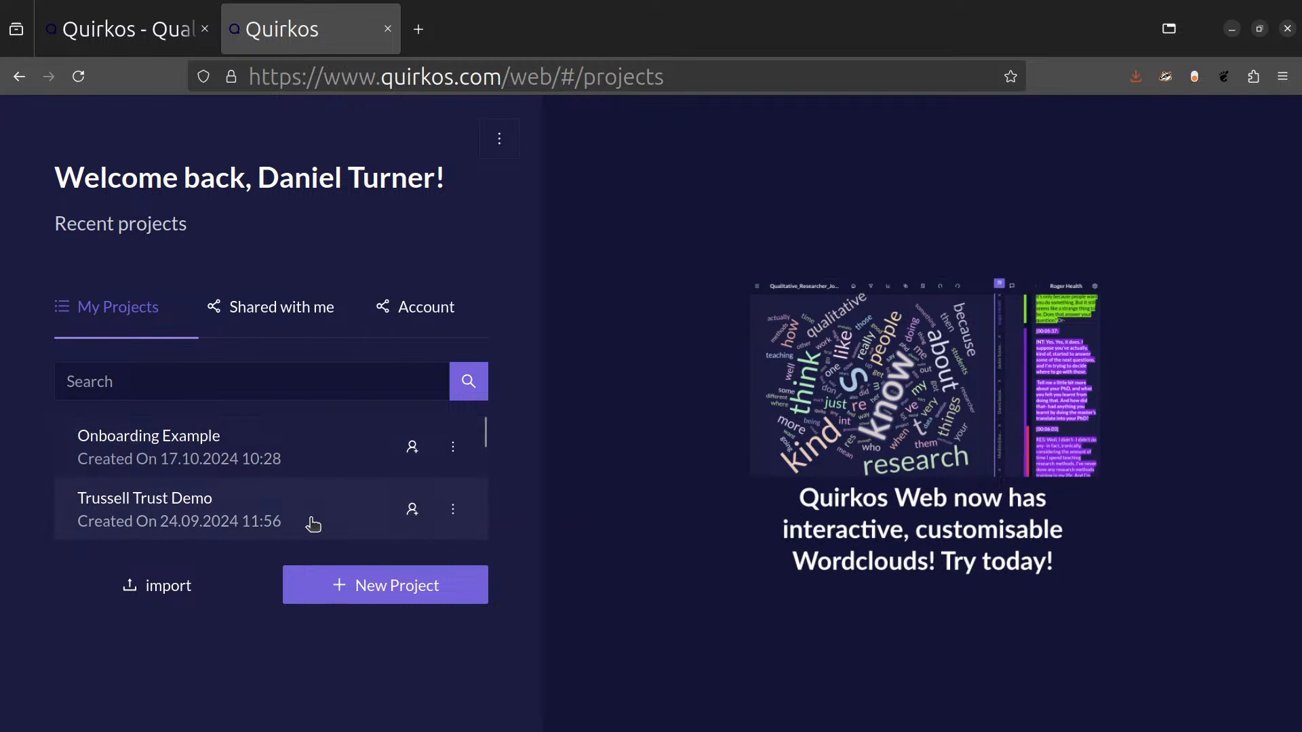
# Check the permission options for inviting people to the Onboarding Example project, without adding anyone.
pyautogui.click(412, 453)
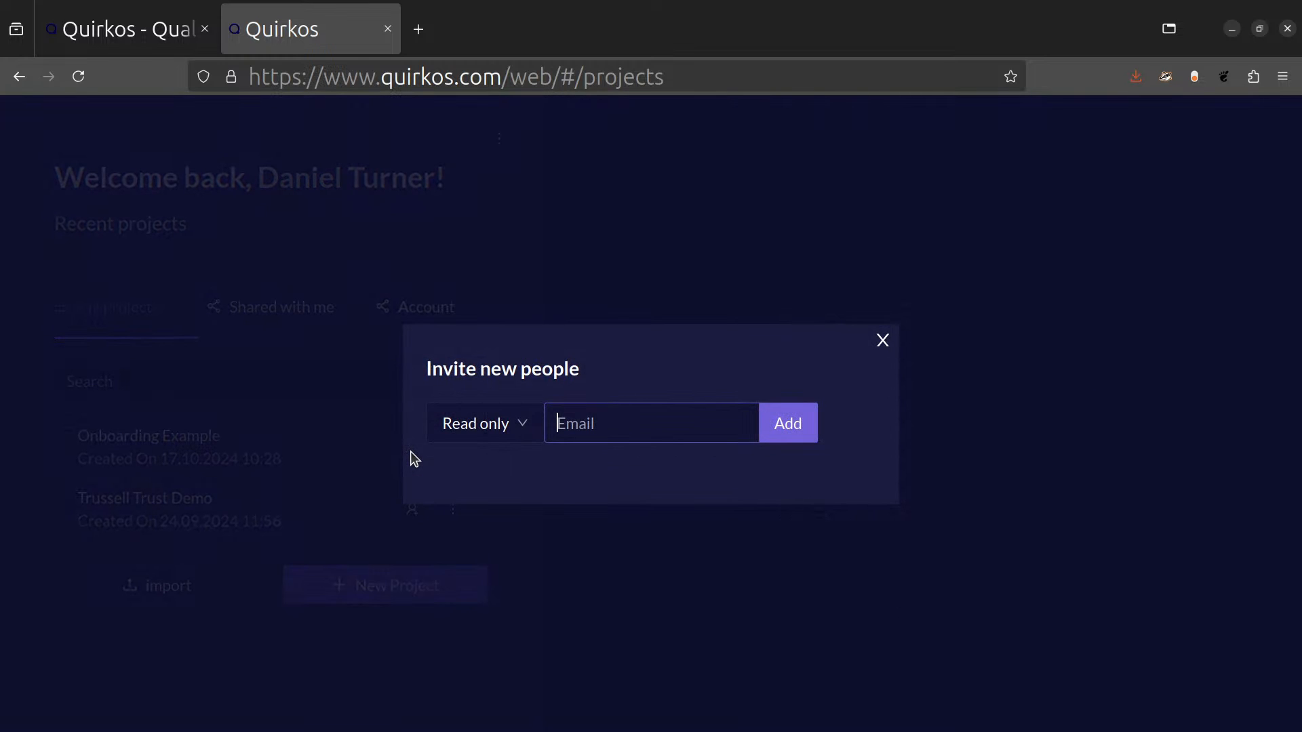
pyautogui.click(528, 427)
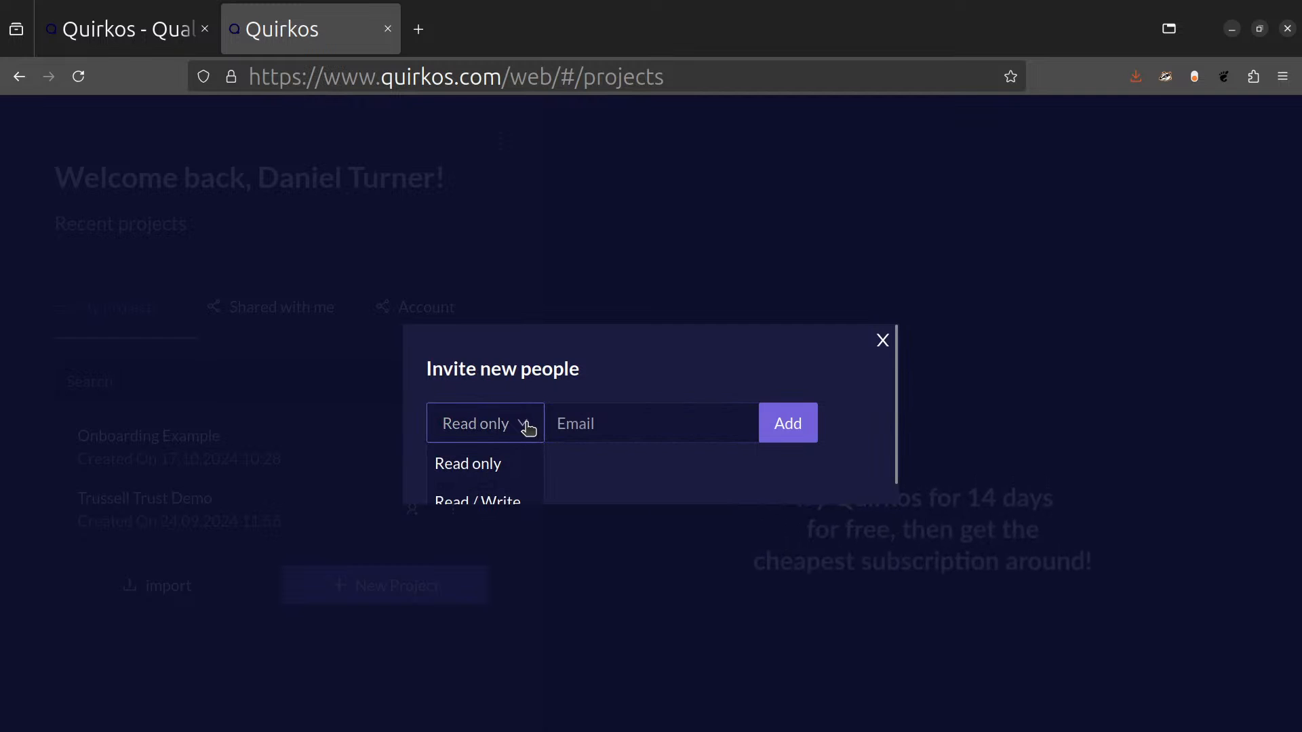
pyautogui.click(595, 374)
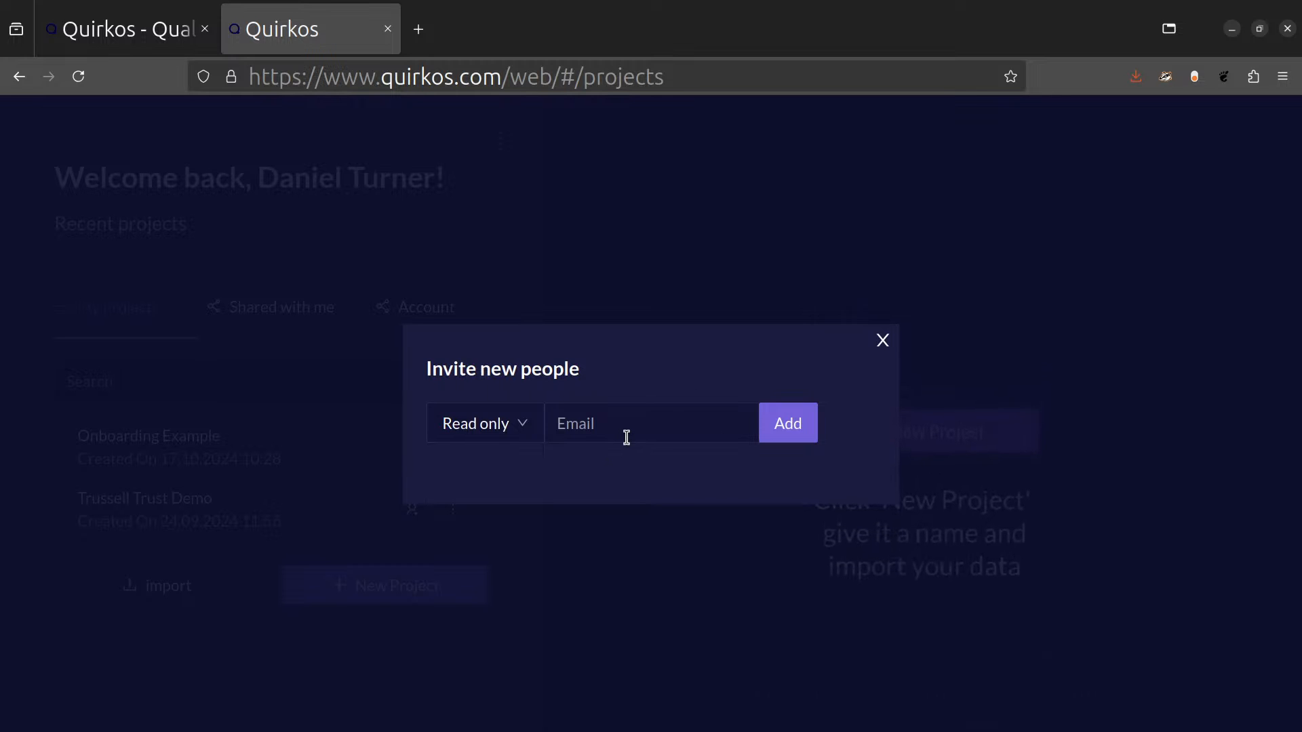
pyautogui.click(883, 340)
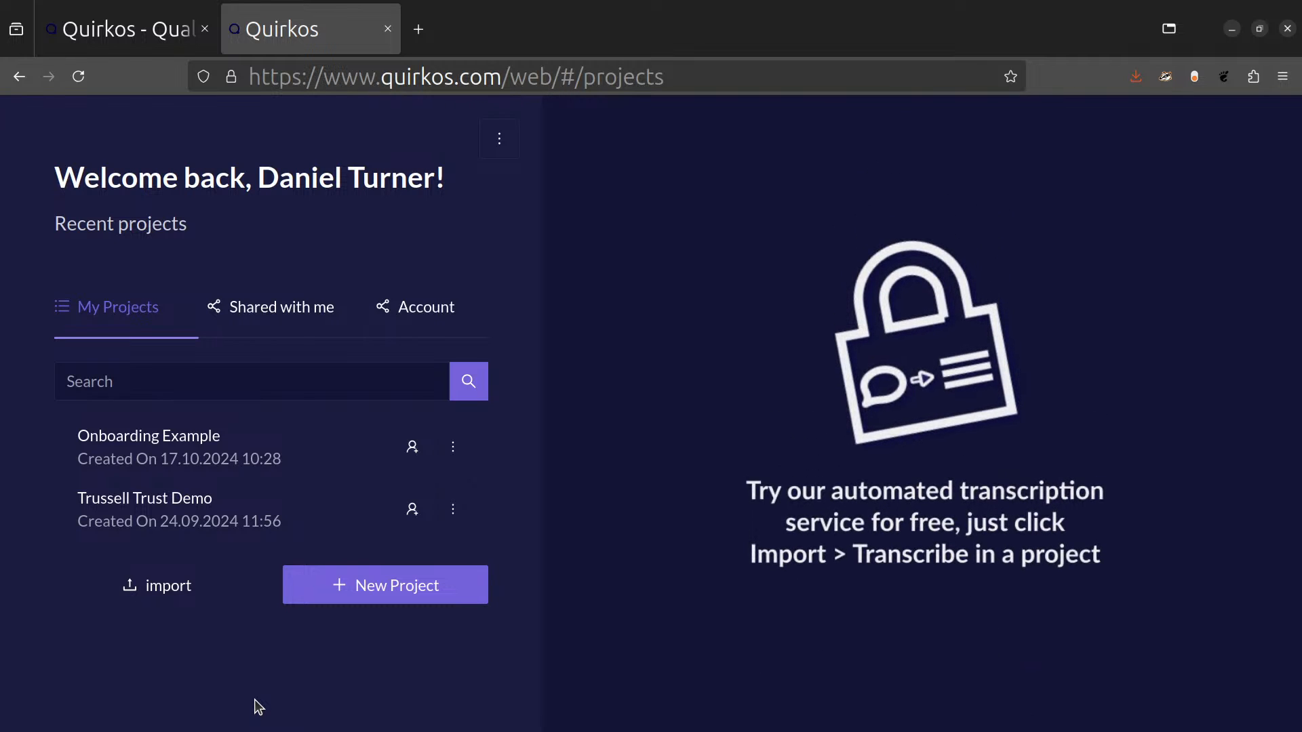
# Create a new project named October 24 Example Workshop without password protection.
pyautogui.click(427, 593)
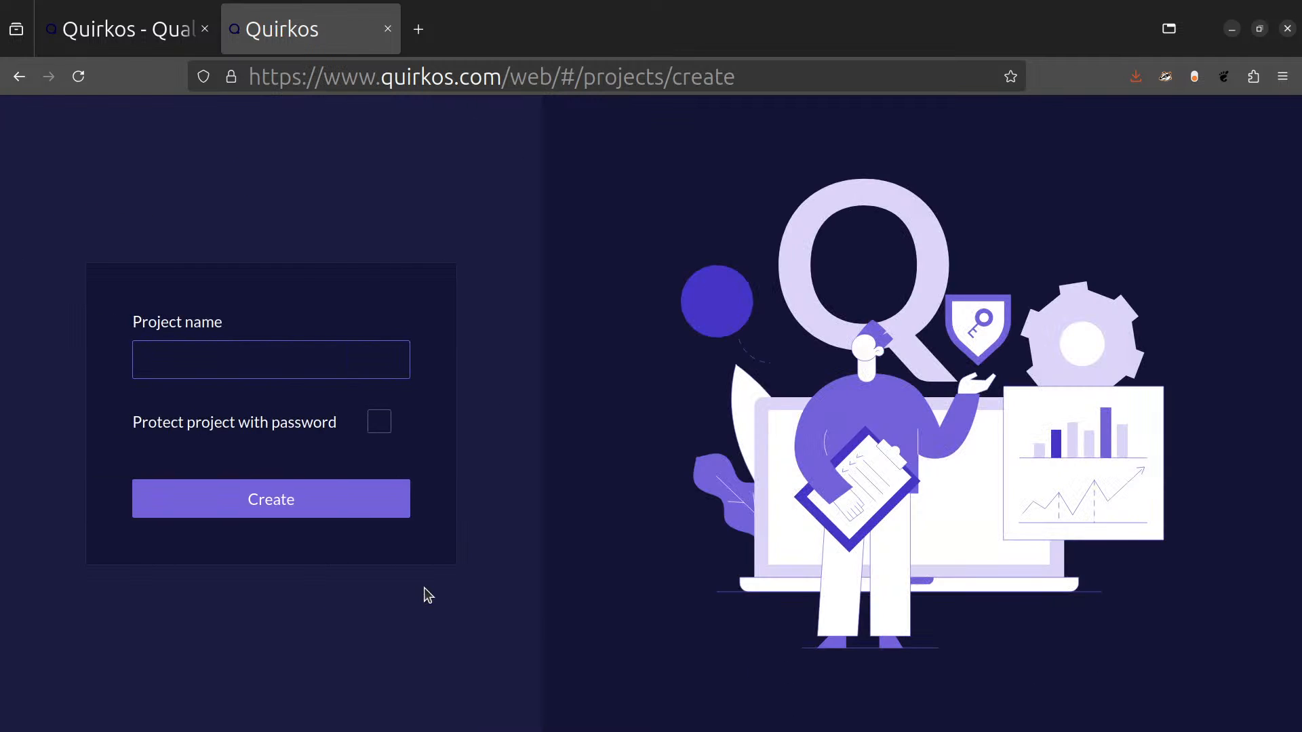
pyautogui.write('October 24 Example Workshop')
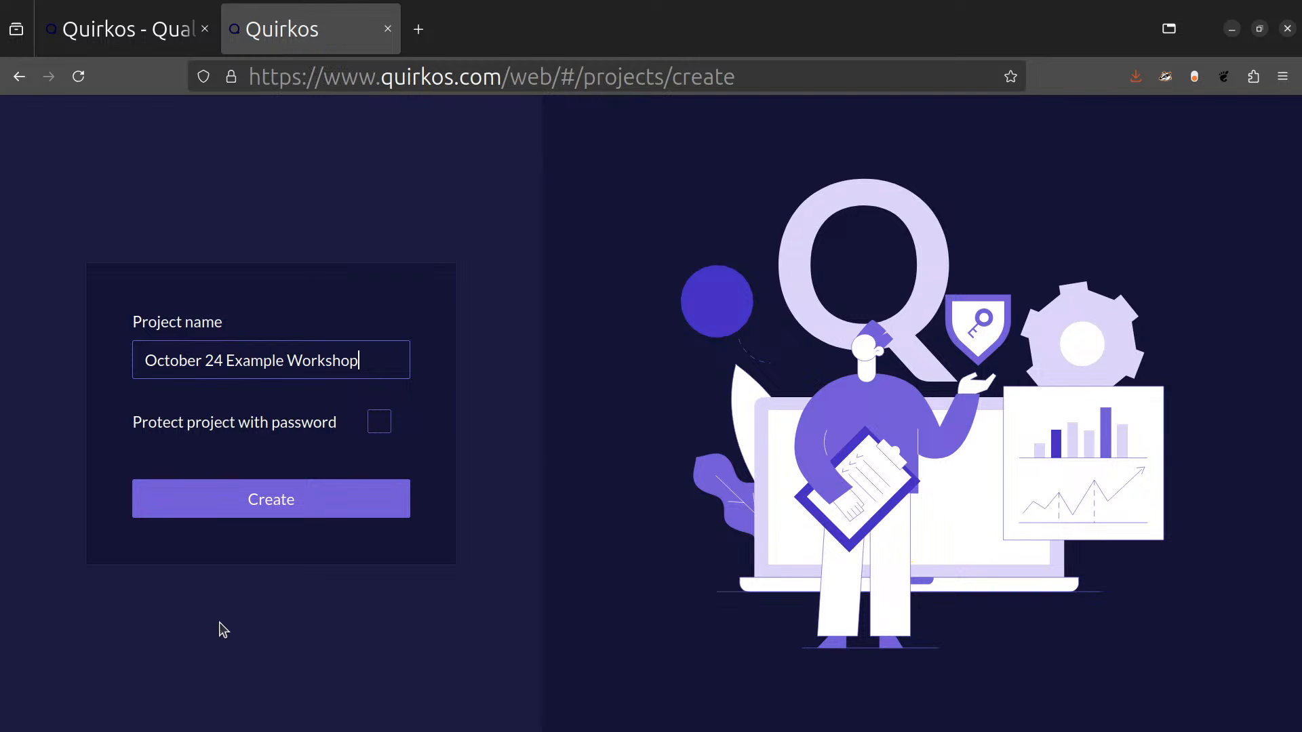
pyautogui.click(269, 516)
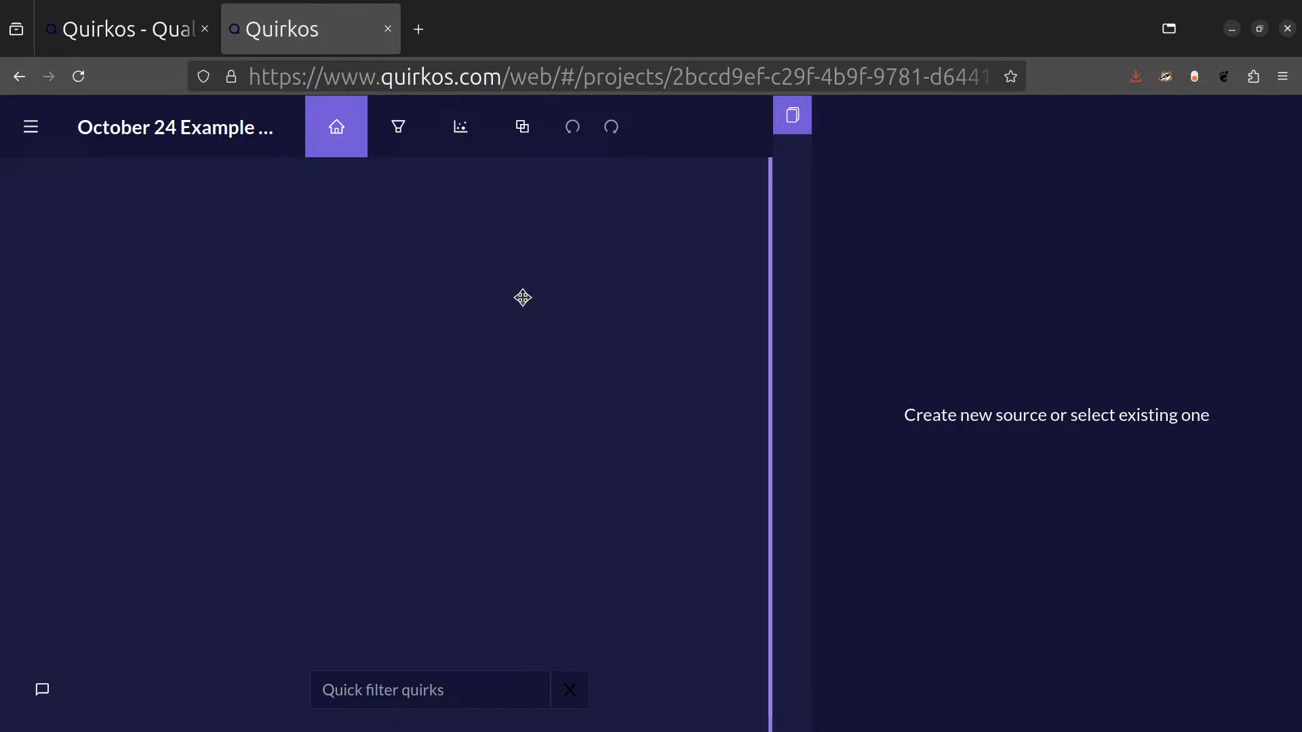
# Import the seven numbered interview .docx files from the Qualitative researchers folder on the Desktop as sources.
pyautogui.click(38, 144)
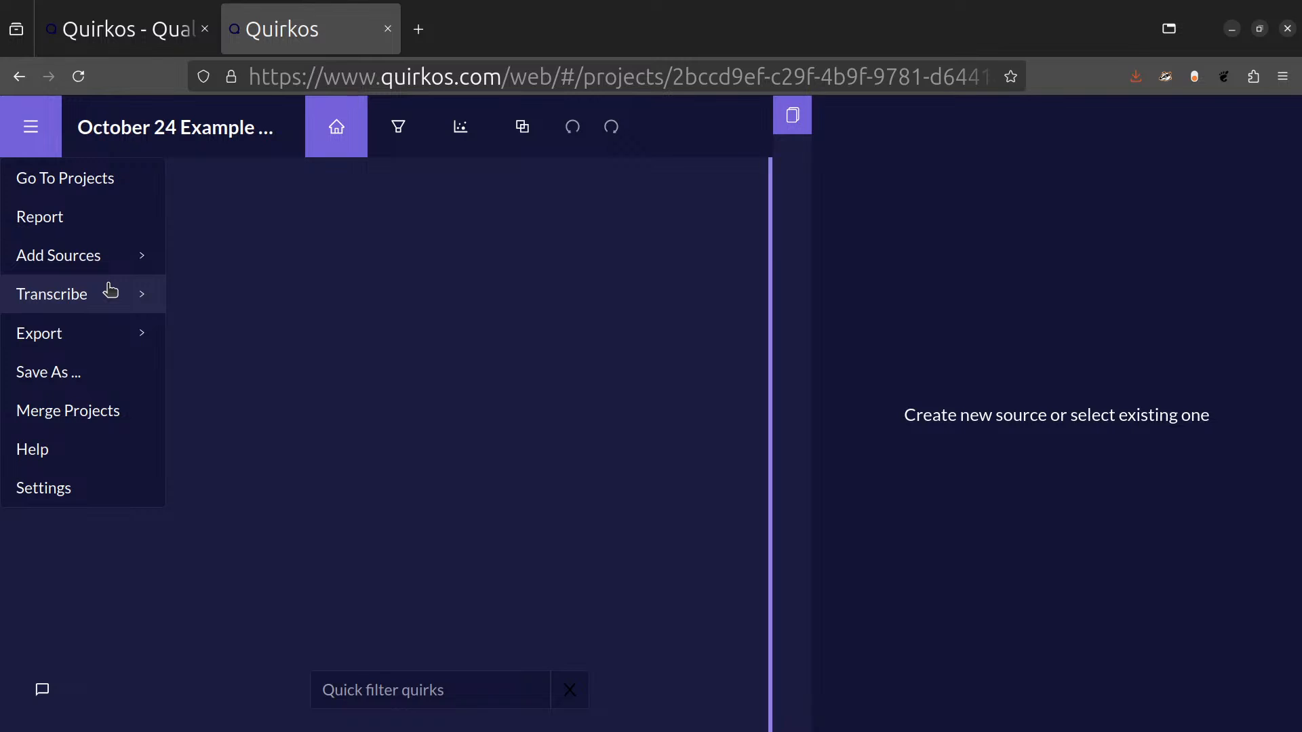
pyautogui.click(104, 271)
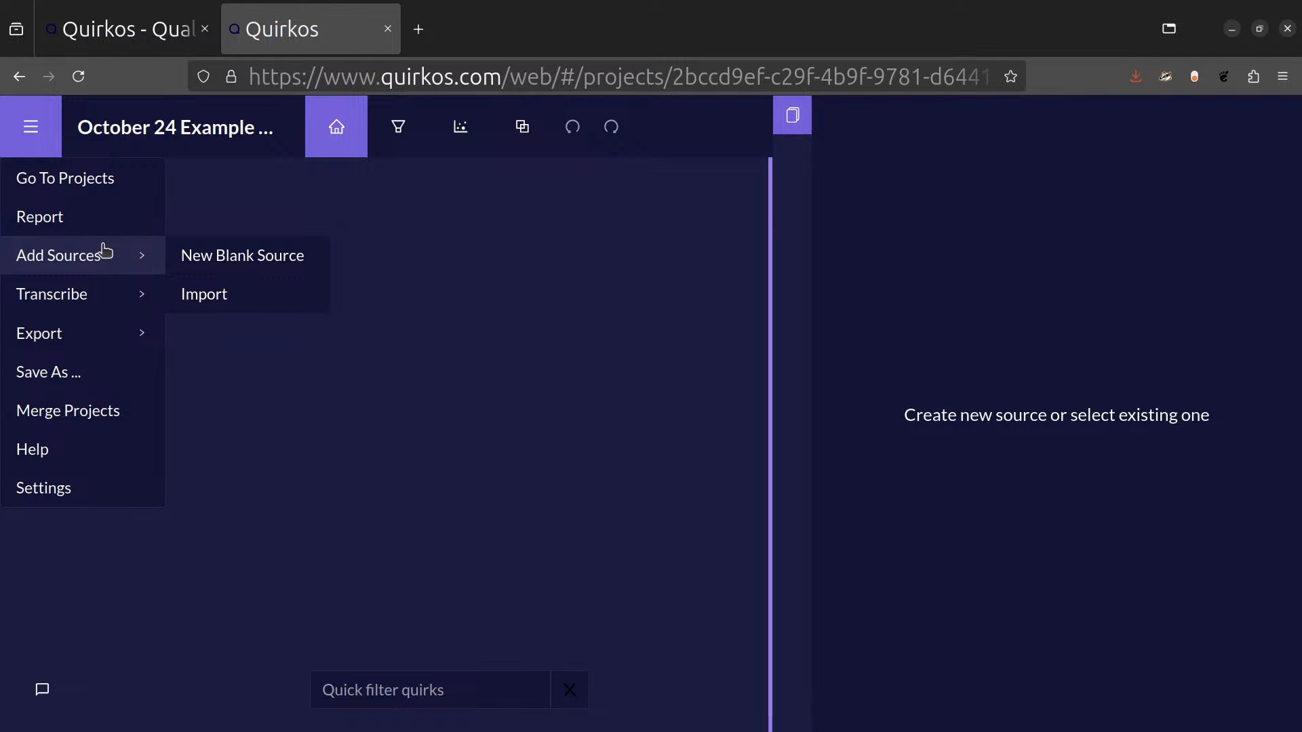
pyautogui.click(207, 293)
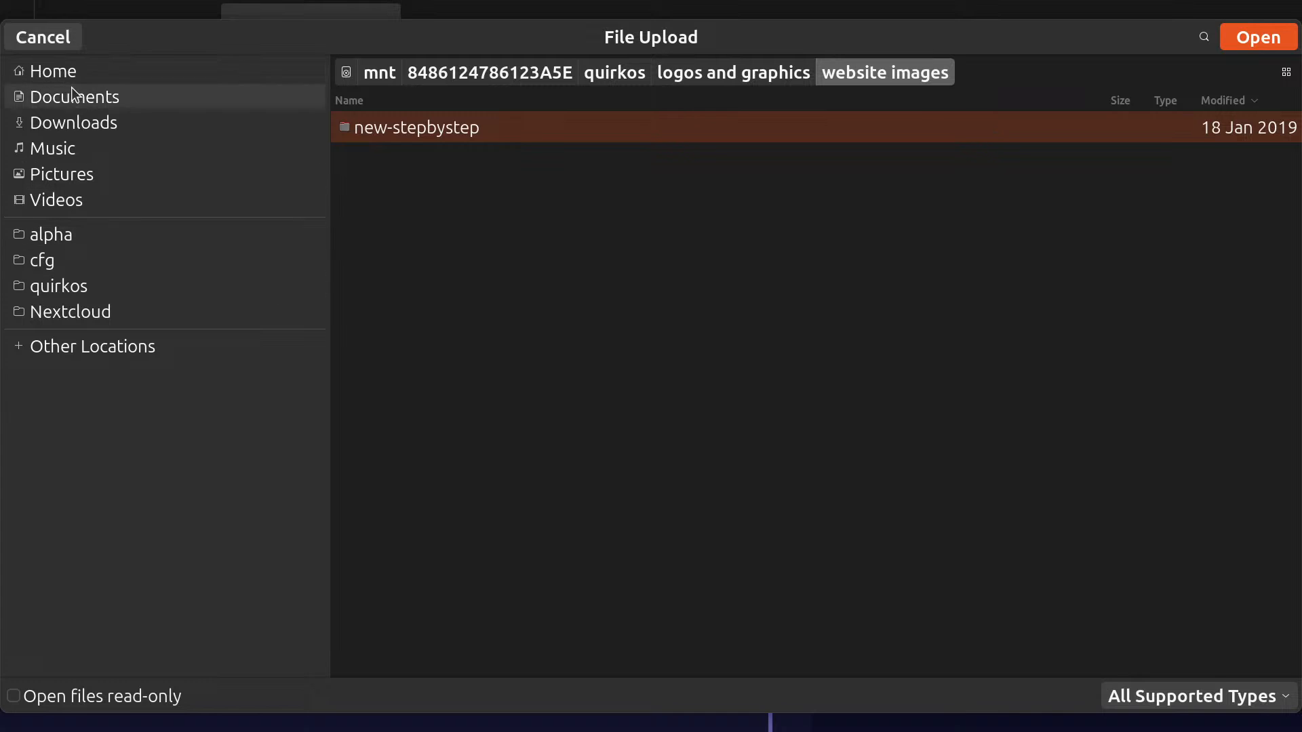
pyautogui.click(171, 68)
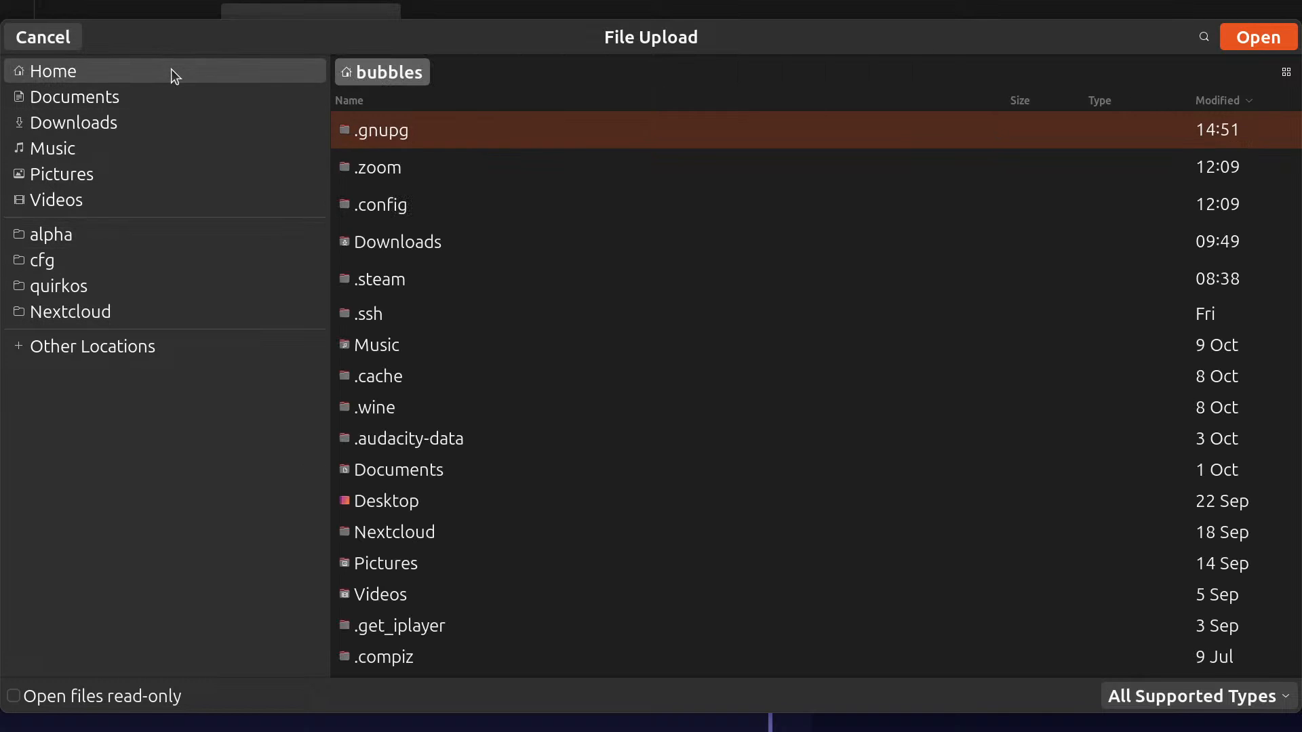
pyautogui.doubleClick(463, 495)
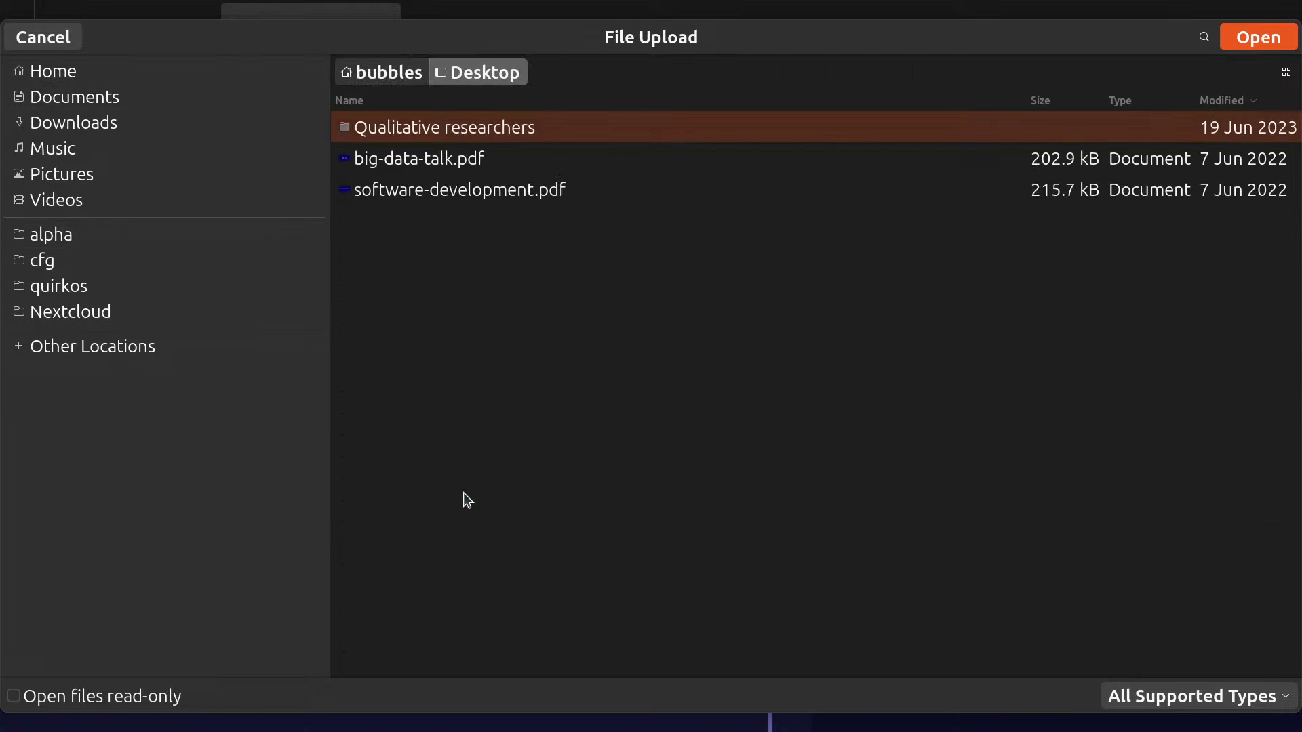
pyautogui.doubleClick(560, 129)
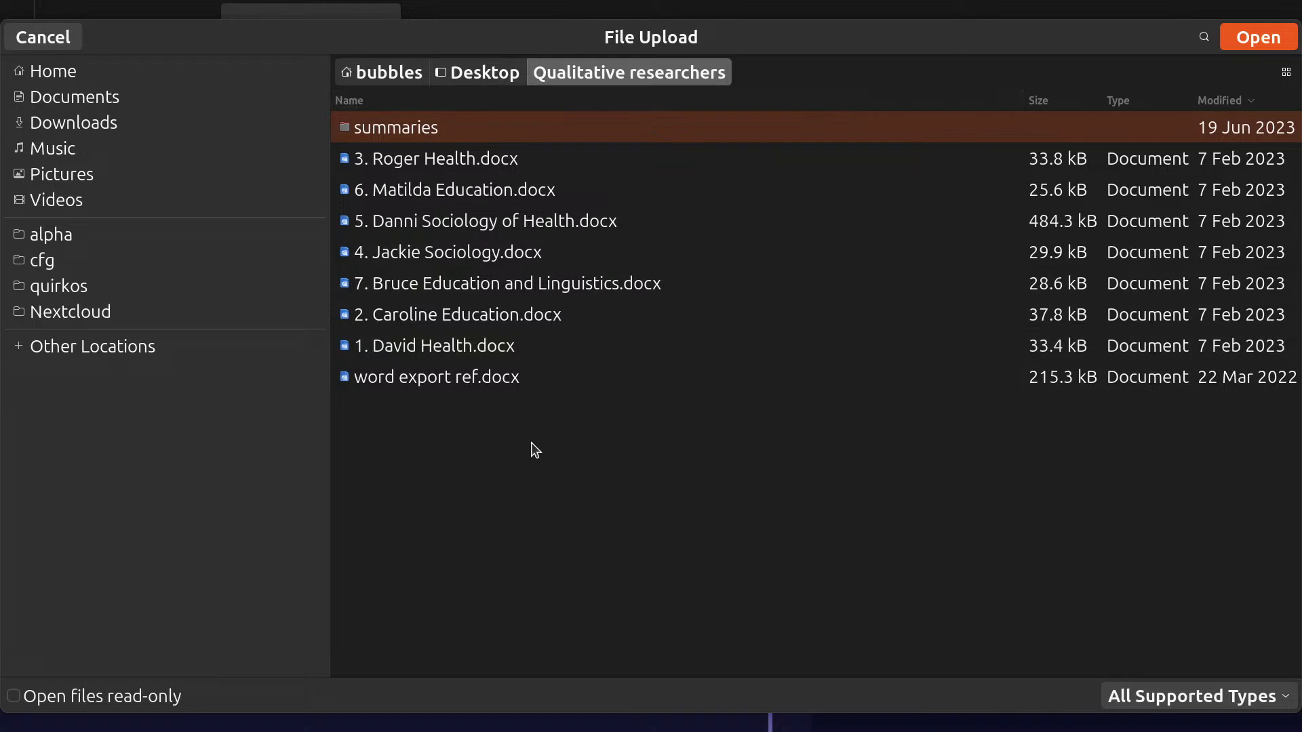
pyautogui.click(524, 344)
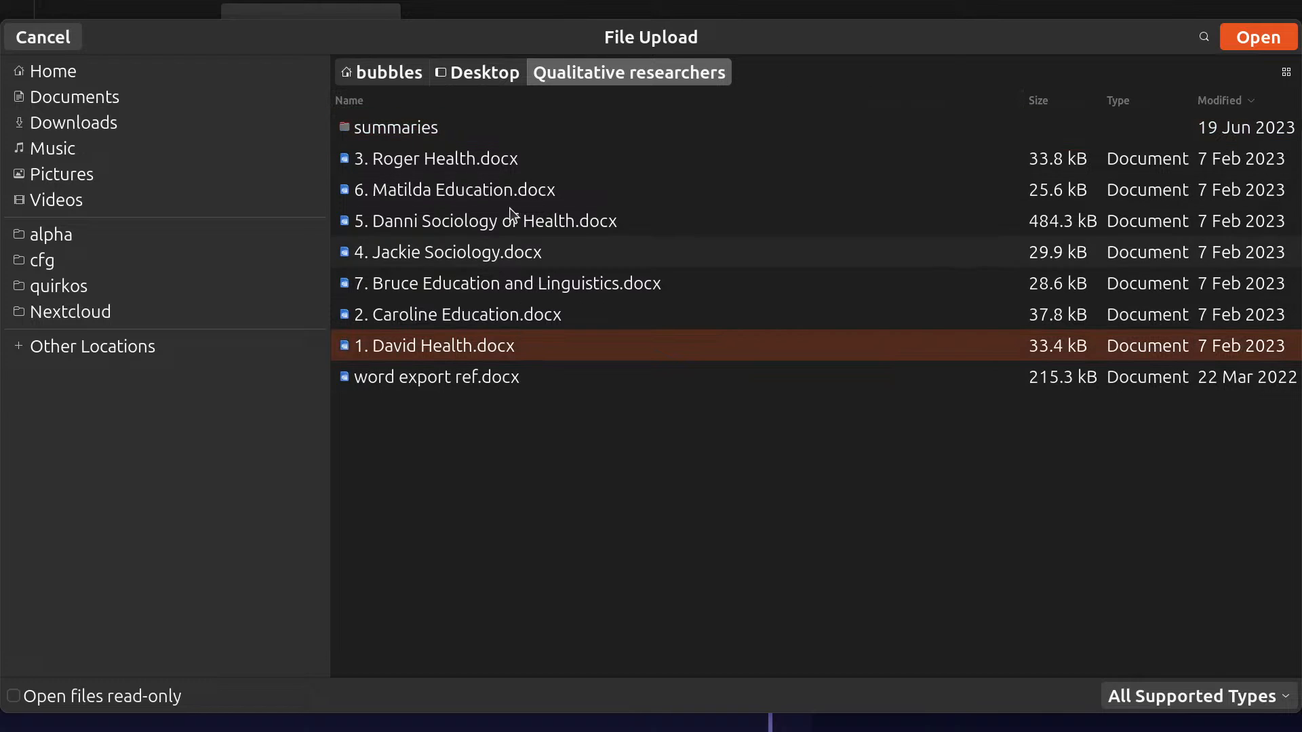
pyautogui.keyDown('shift'); pyautogui.click(508, 159); pyautogui.keyUp('shift')
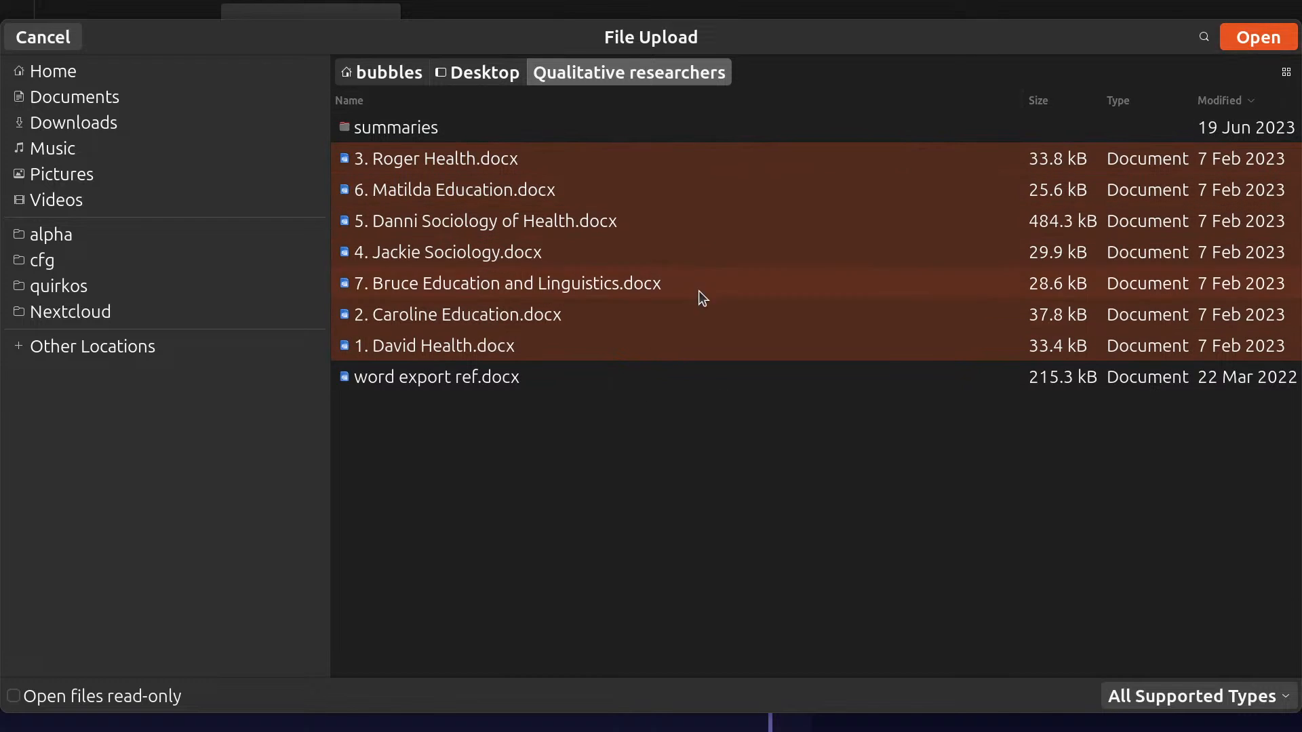
pyautogui.click(1242, 39)
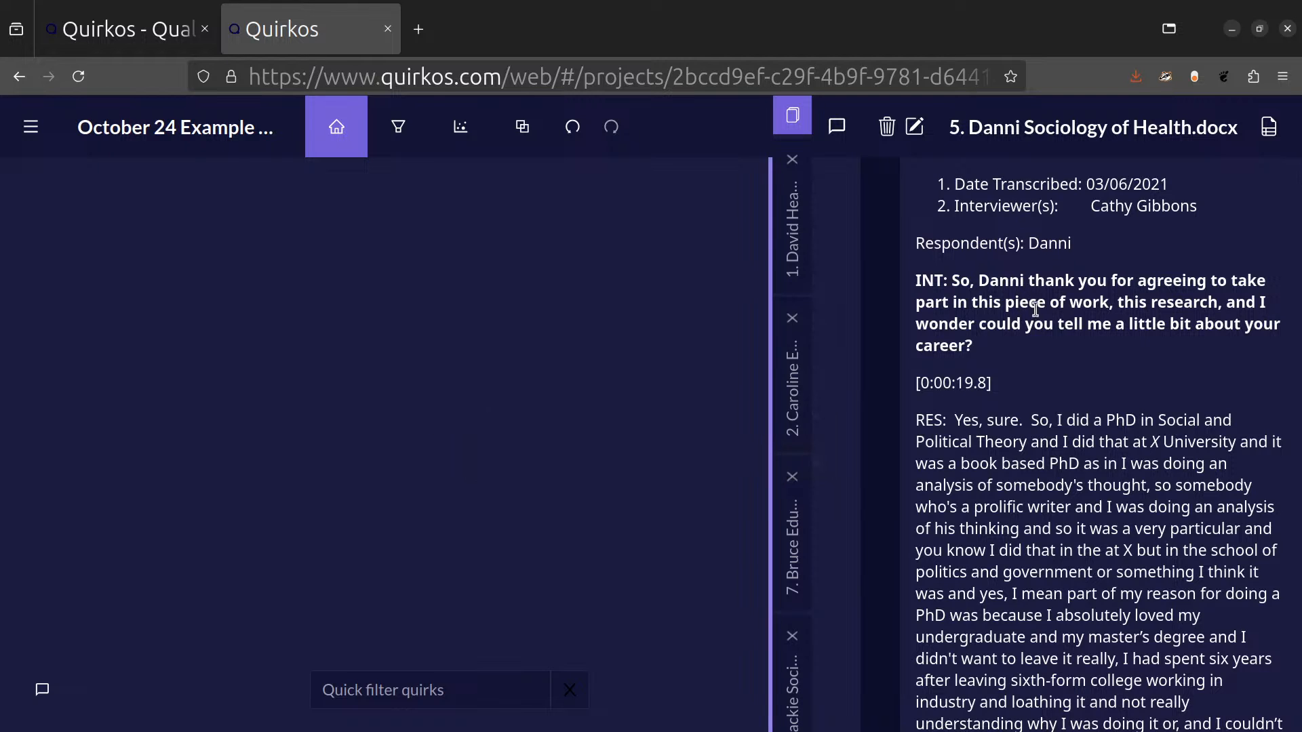
# Skim the opened Sociology of Health transcript and widen the canvas area slightly against the source text.
pyautogui.scroll(-5, 1039, 307)
pyautogui.scroll(5, 1039, 315)
pyautogui.scroll(-10, 1161, 360)
pyautogui.scroll(-5, 1166, 367)
pyautogui.scroll(12, 1166, 369)
pyautogui.moveTo(769, 382); pyautogui.dragTo(802, 407)
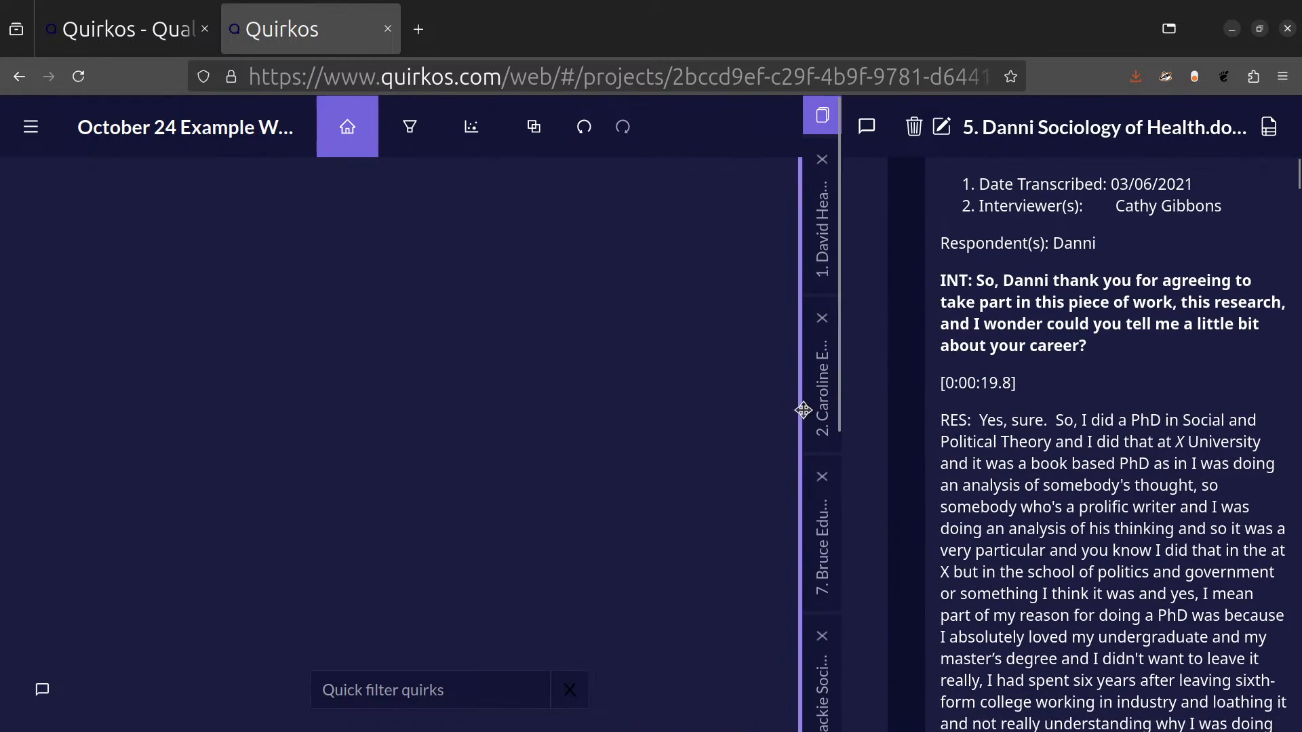
# Set the source font size to its maximum in the project settings and save the preferences.
pyautogui.click(50, 144)
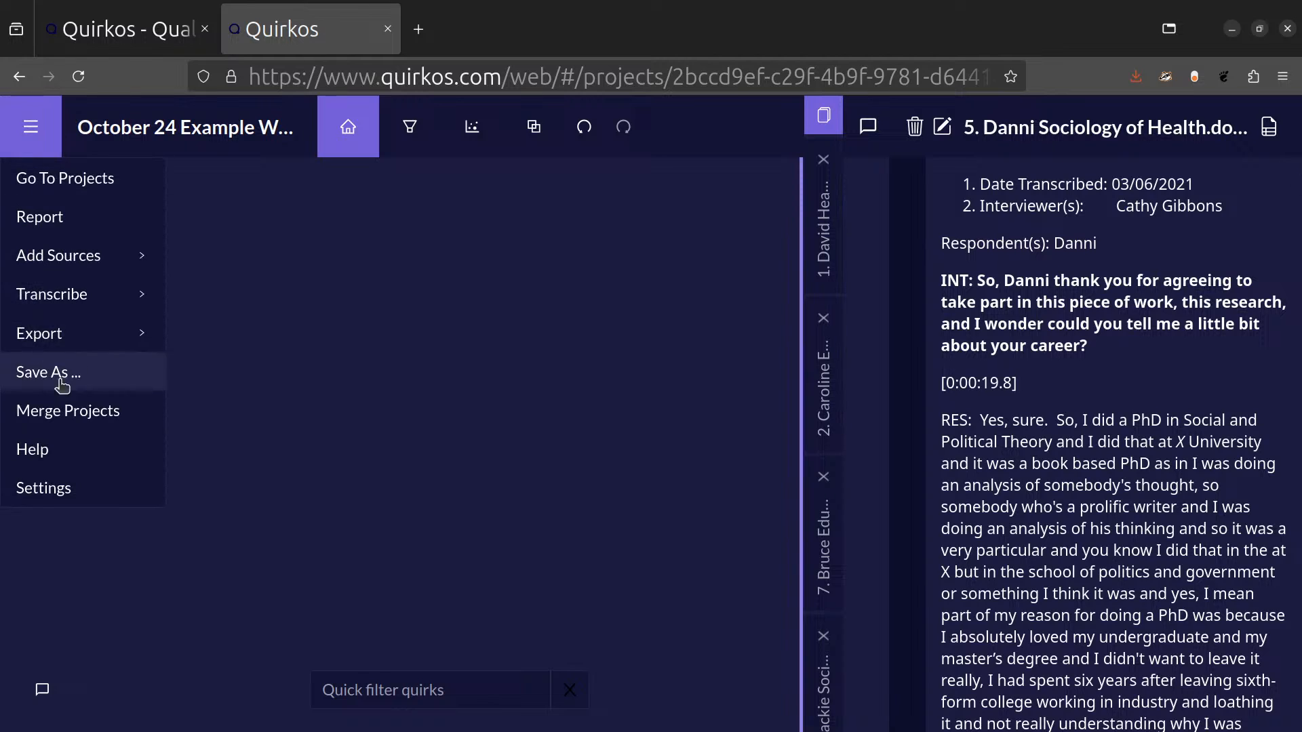
pyautogui.click(87, 481)
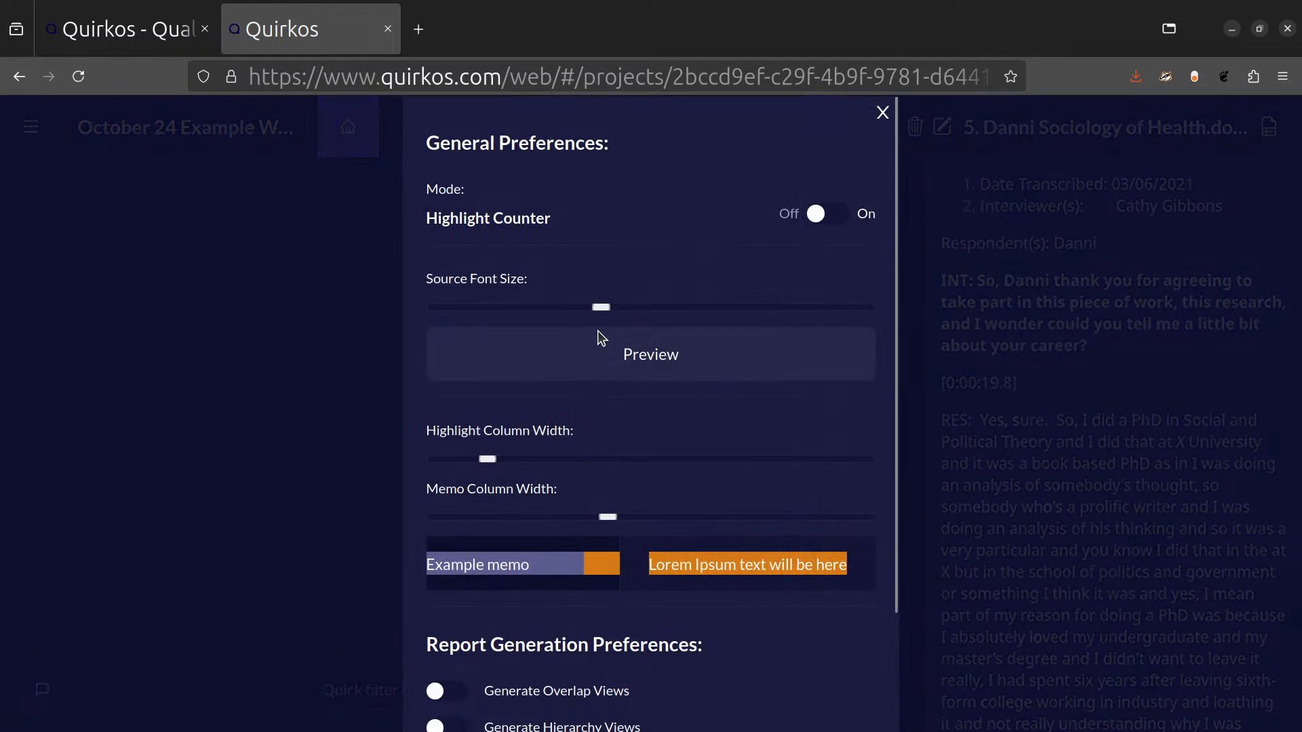
pyautogui.moveTo(601, 308); pyautogui.dragTo(855, 308)
pyautogui.scroll(-2, 826, 650)
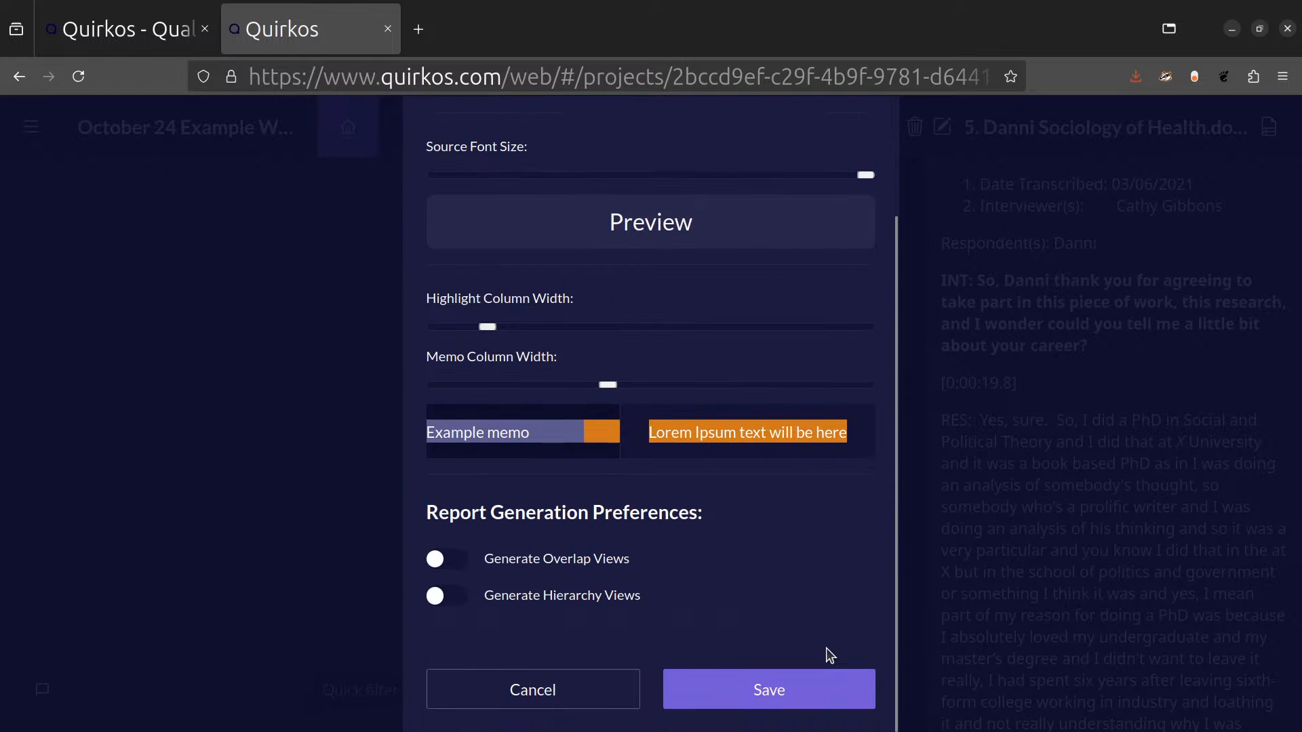
pyautogui.click(762, 689)
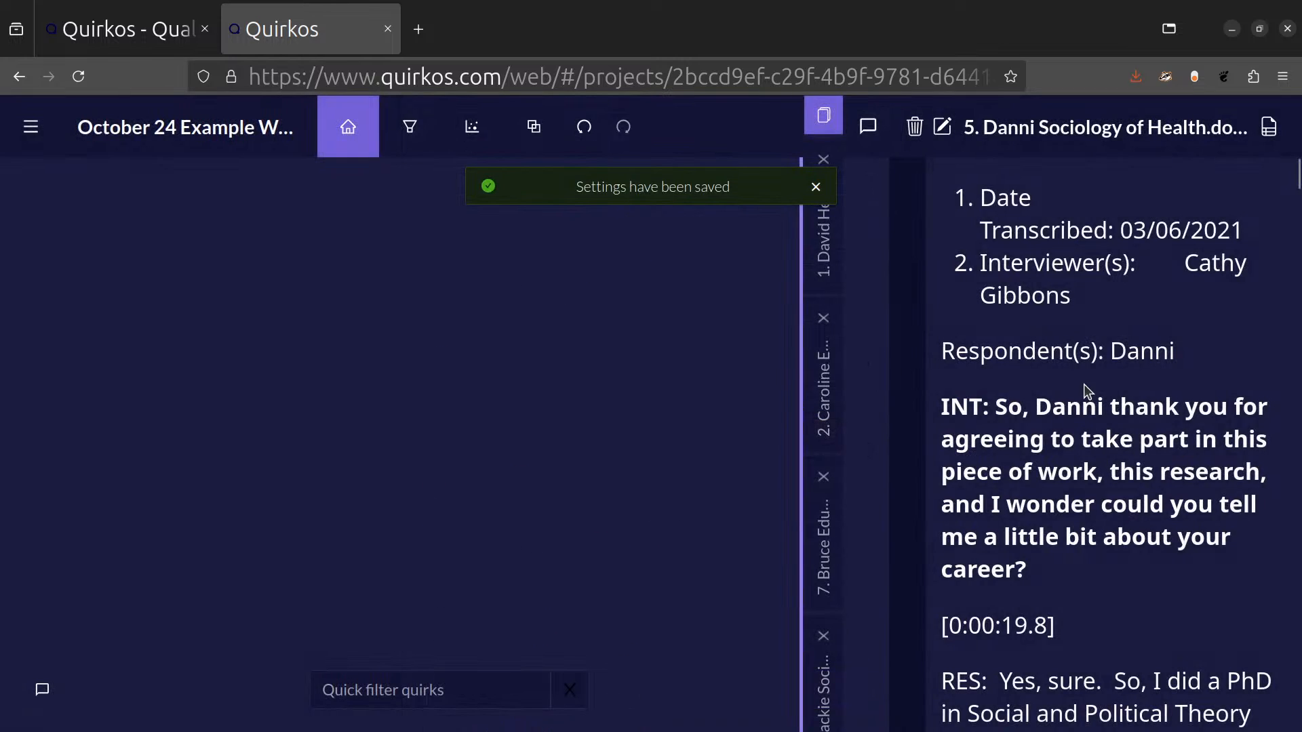
# Look through the enlarged transcript text and open the imported sources numbered 1, 2, 7 and 3 in turn.
pyautogui.scroll(-7, 1088, 390)
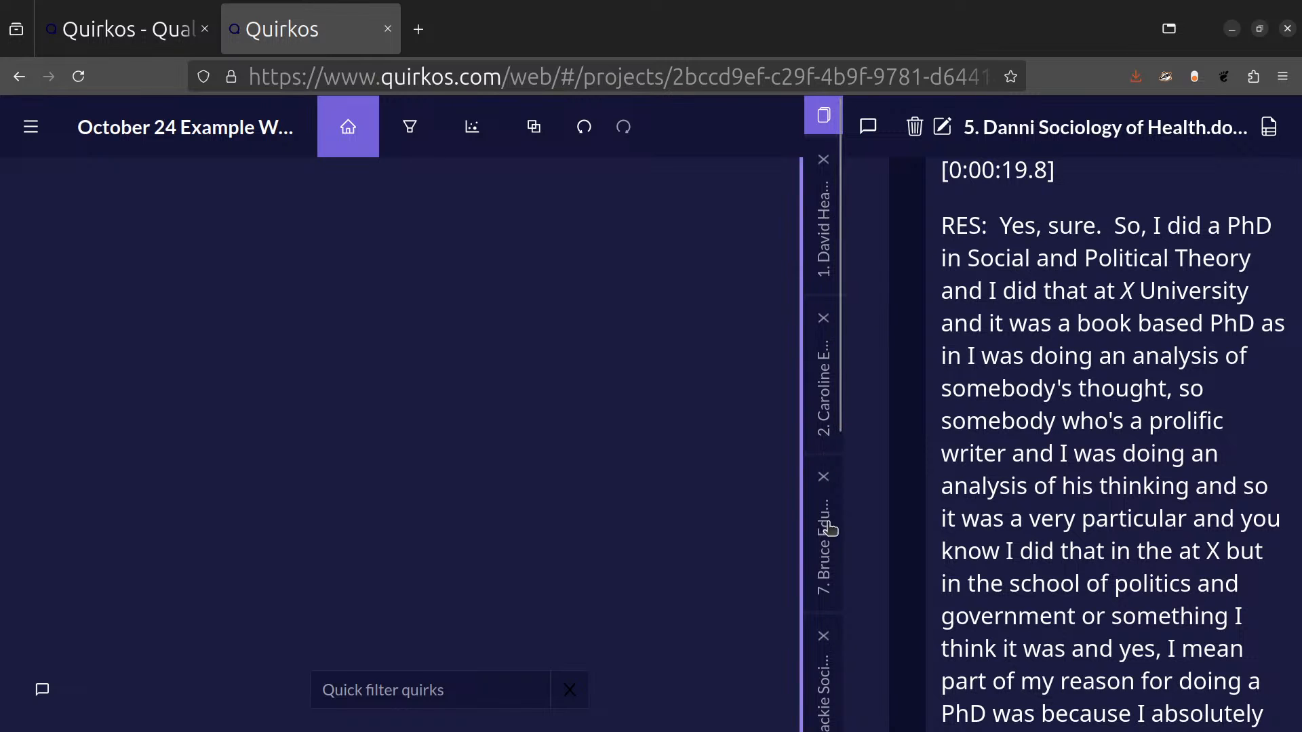
pyautogui.scroll(-3, 831, 278)
pyautogui.scroll(-3, 831, 278)
pyautogui.scroll(5, 831, 278)
pyautogui.scroll(-5, 829, 234)
pyautogui.scroll(5, 828, 234)
pyautogui.click(824, 237)
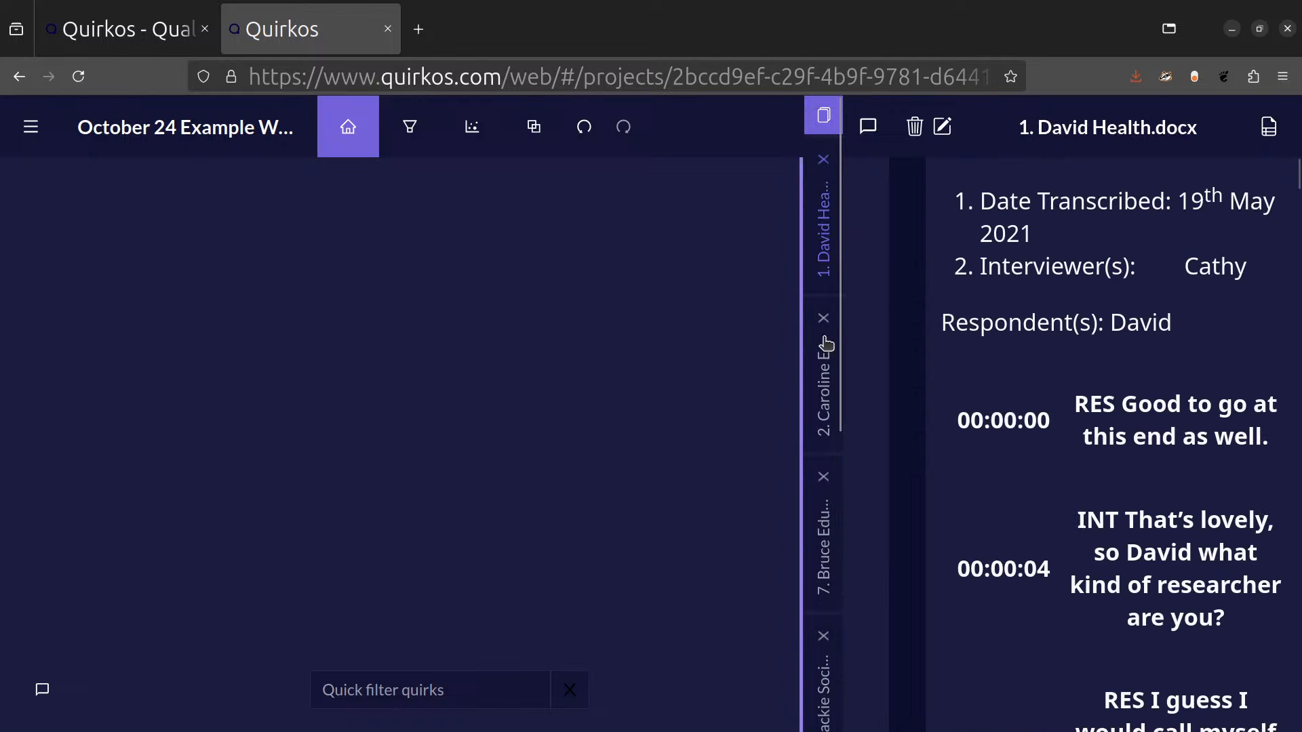
pyautogui.click(826, 388)
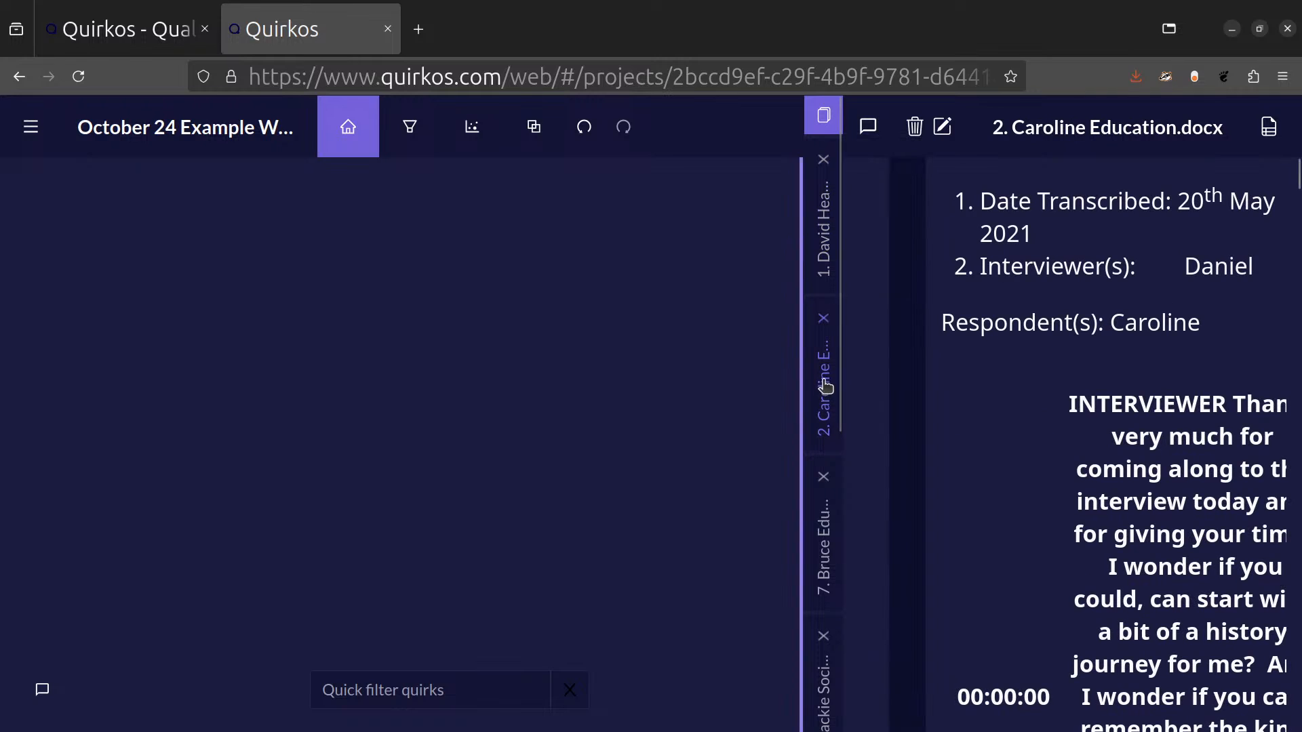
pyautogui.click(828, 546)
pyautogui.scroll(-5, 828, 546)
pyautogui.click(828, 545)
pyautogui.scroll(5, 831, 436)
# Search the source list by the interviewee's first name and open the Health interview numbered 1.
pyautogui.click(824, 116)
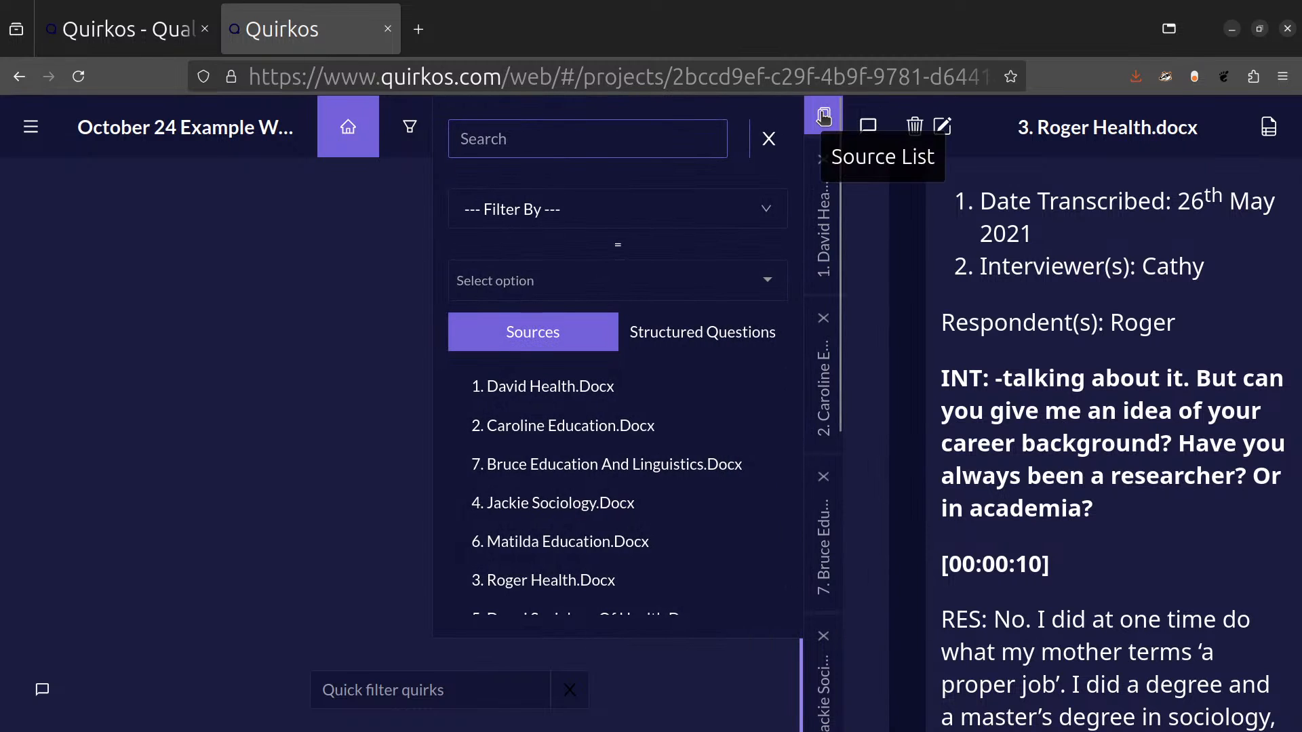
pyautogui.write('david')
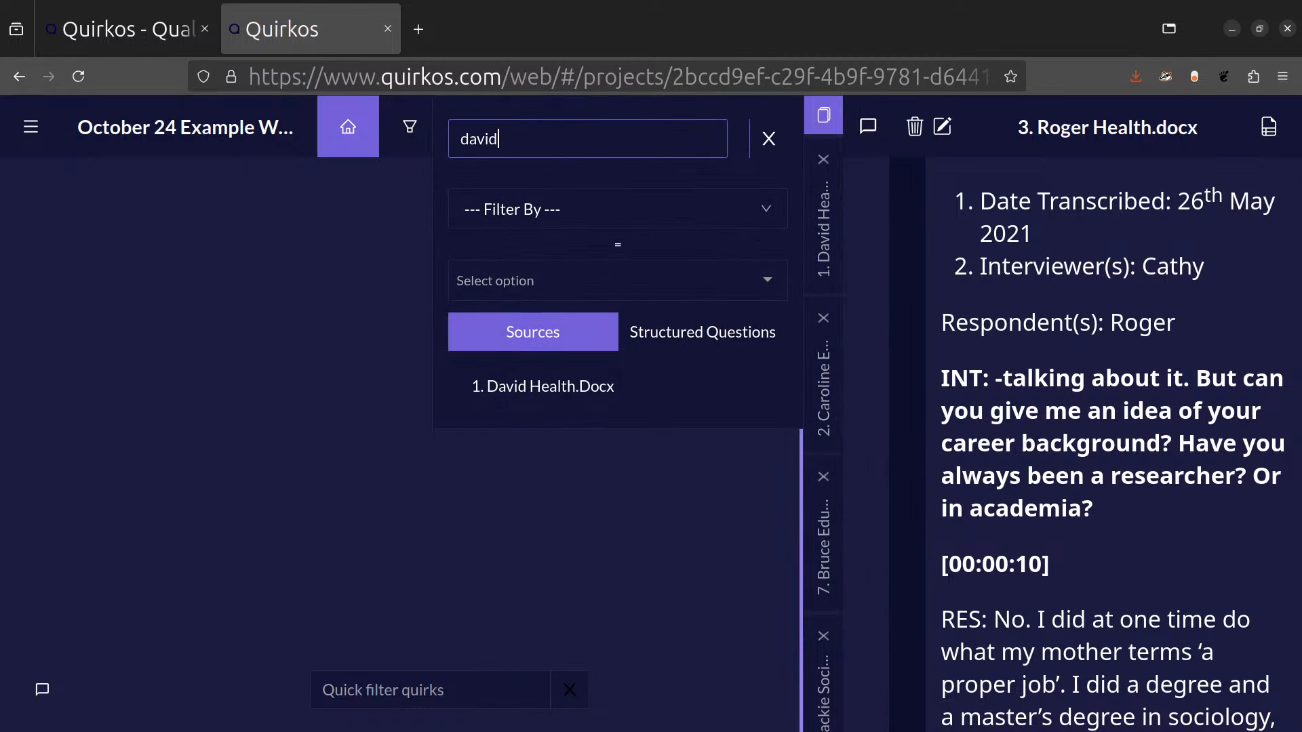
pyautogui.click(599, 389)
# Check the available property filters in the source list and close the list.
pyautogui.click(766, 210)
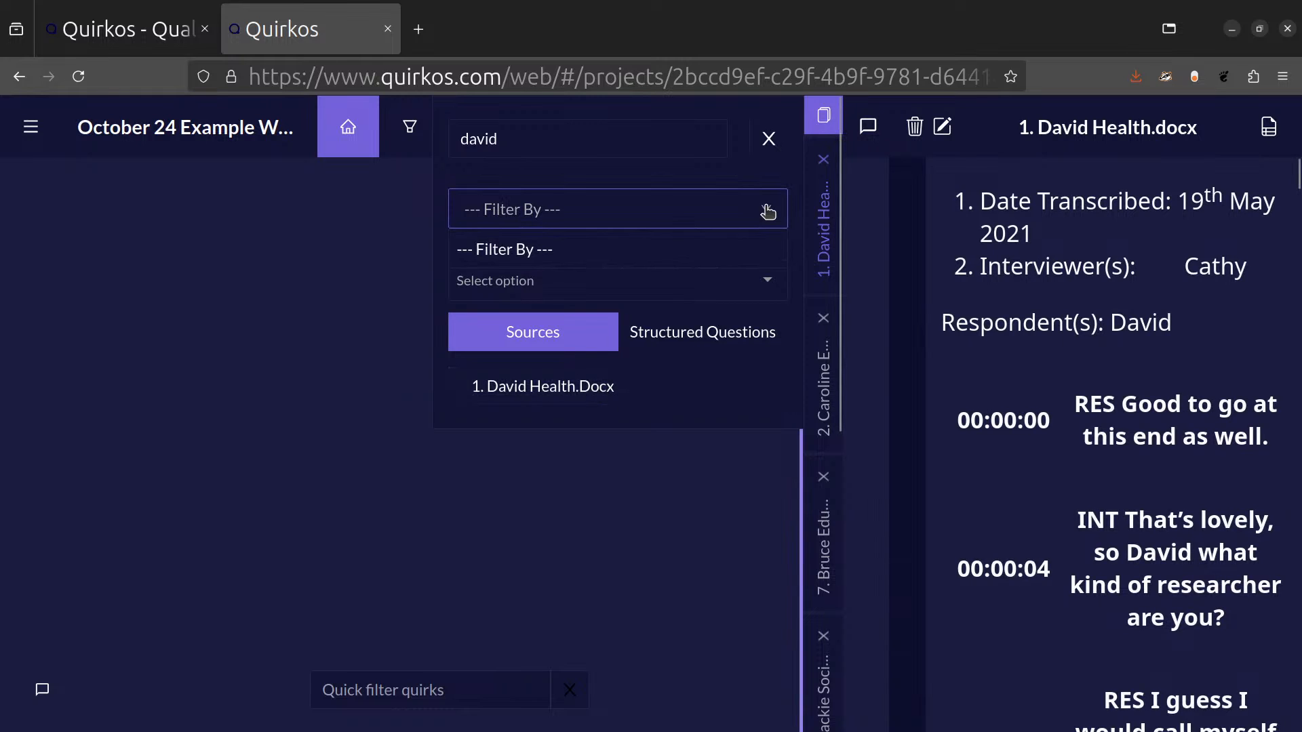
pyautogui.click(767, 211)
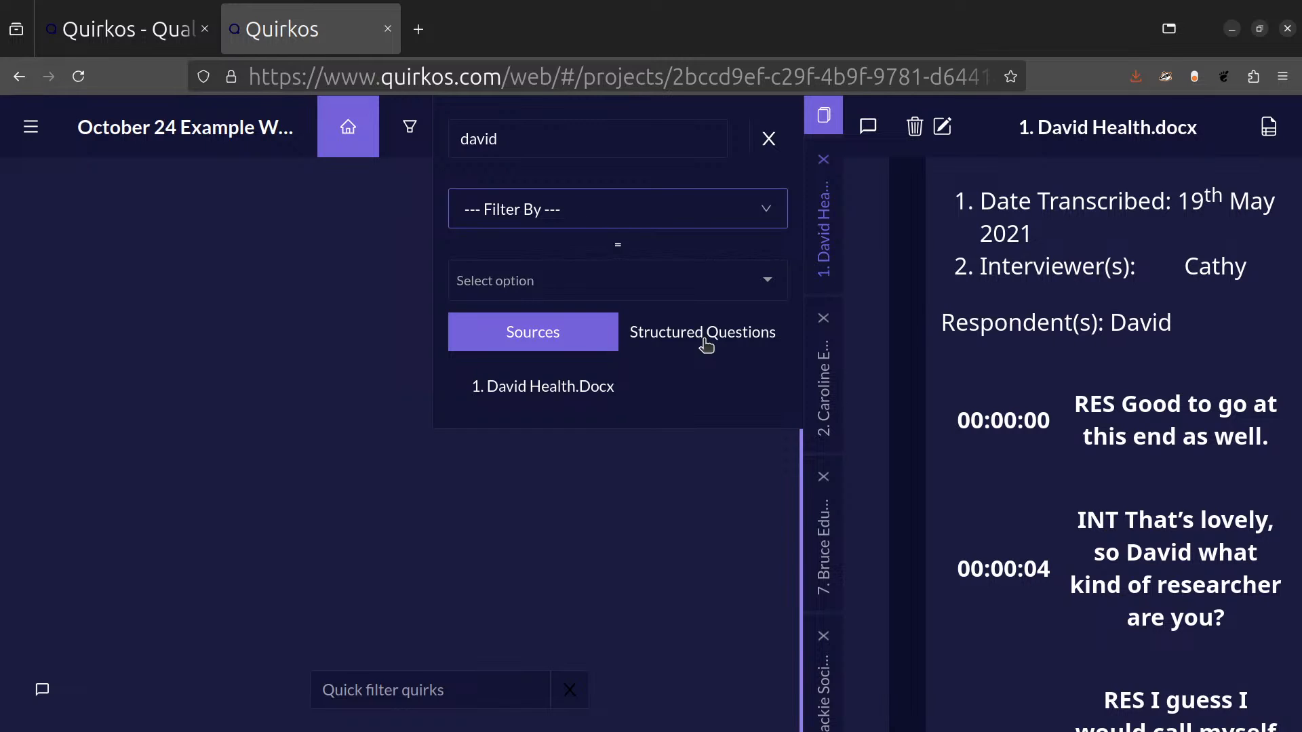
pyautogui.click(999, 325)
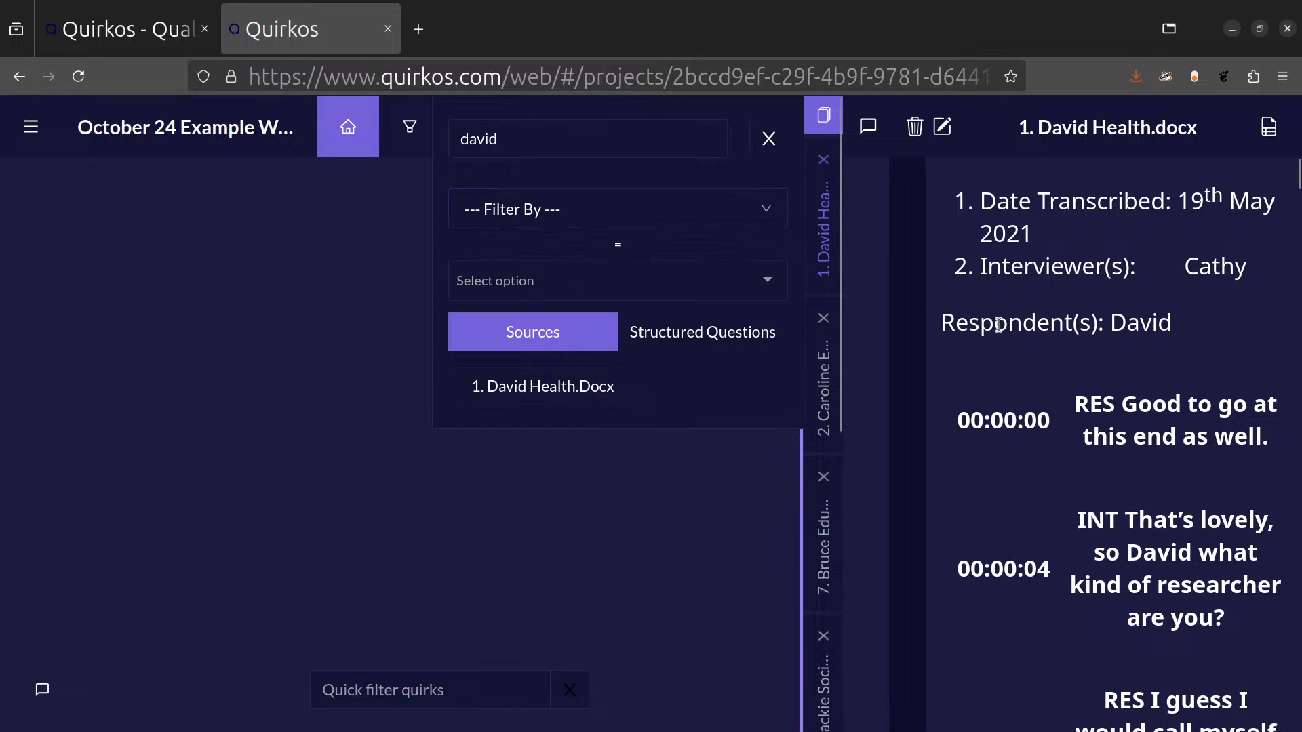
pyautogui.click(771, 142)
pyautogui.click(785, 145)
pyautogui.click(1024, 297)
# Skim the start of the source numbered 1 and switch to the Education interview numbered 2.
pyautogui.click(832, 249)
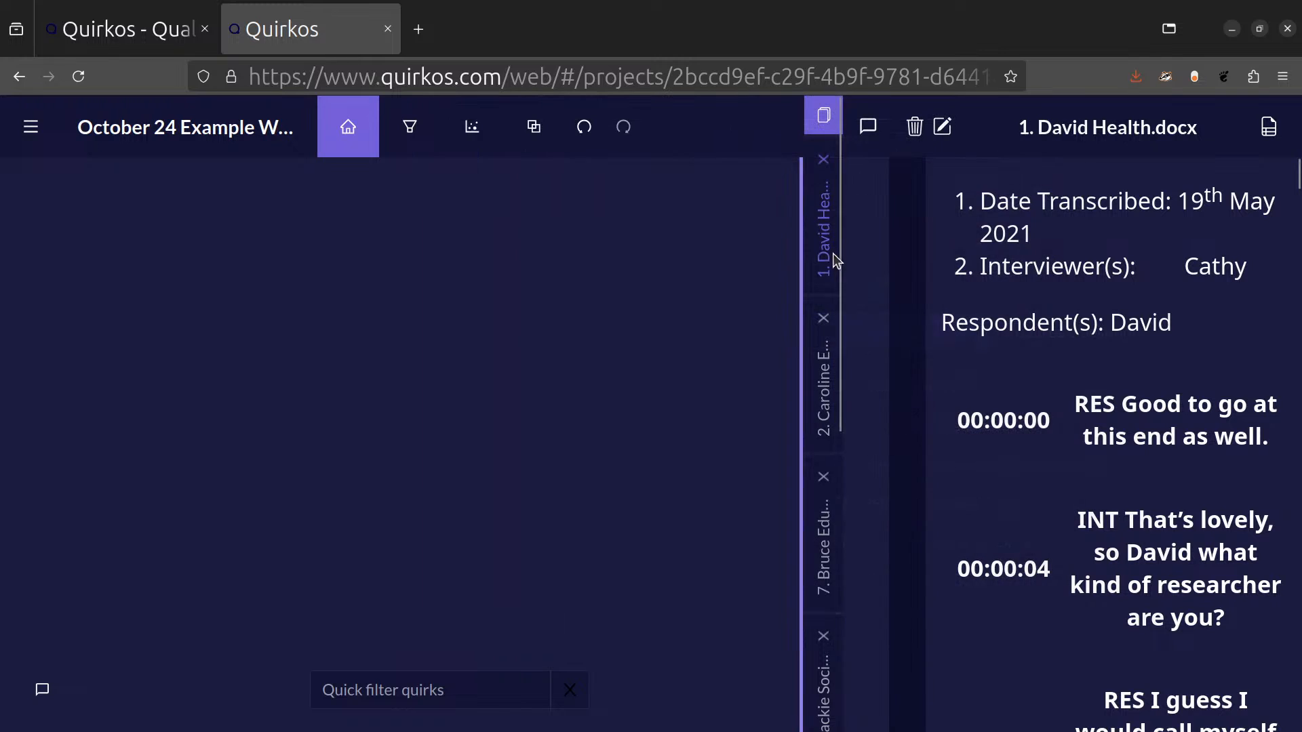
pyautogui.scroll(-5, 1122, 375)
pyautogui.scroll(5, 1118, 376)
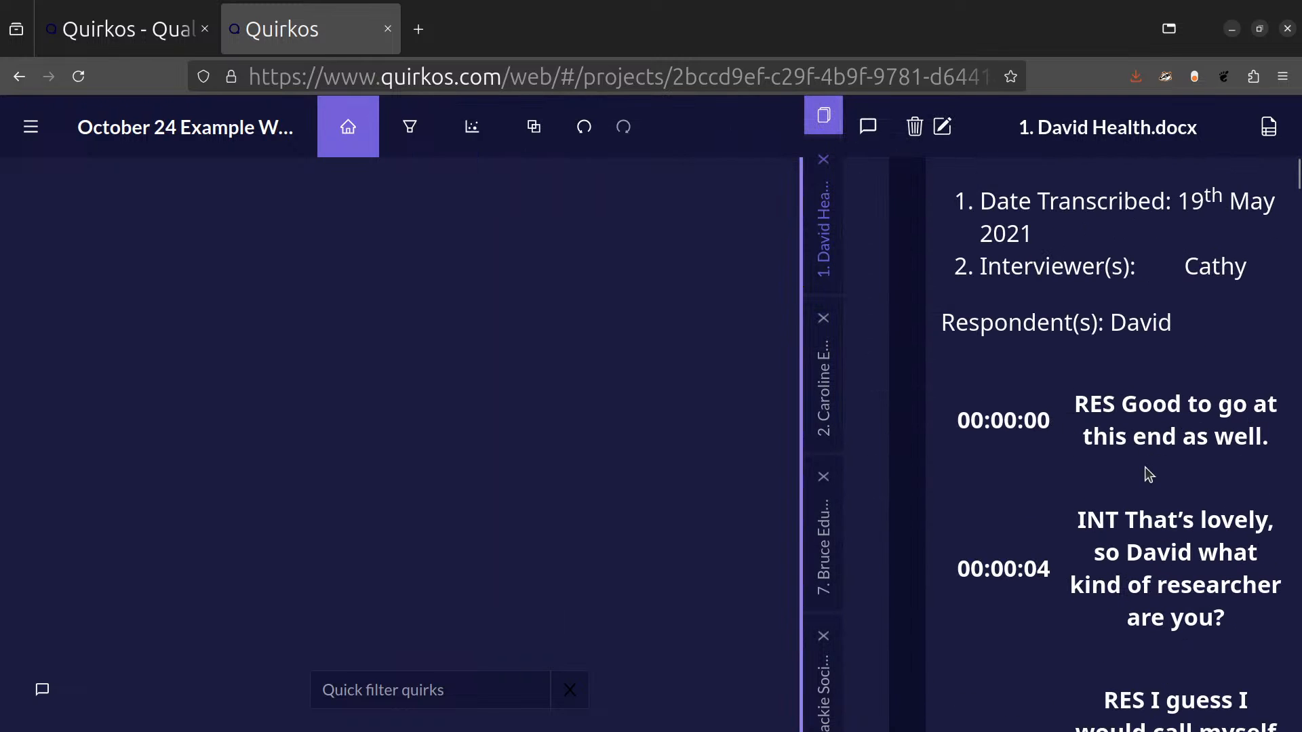
pyautogui.click(825, 393)
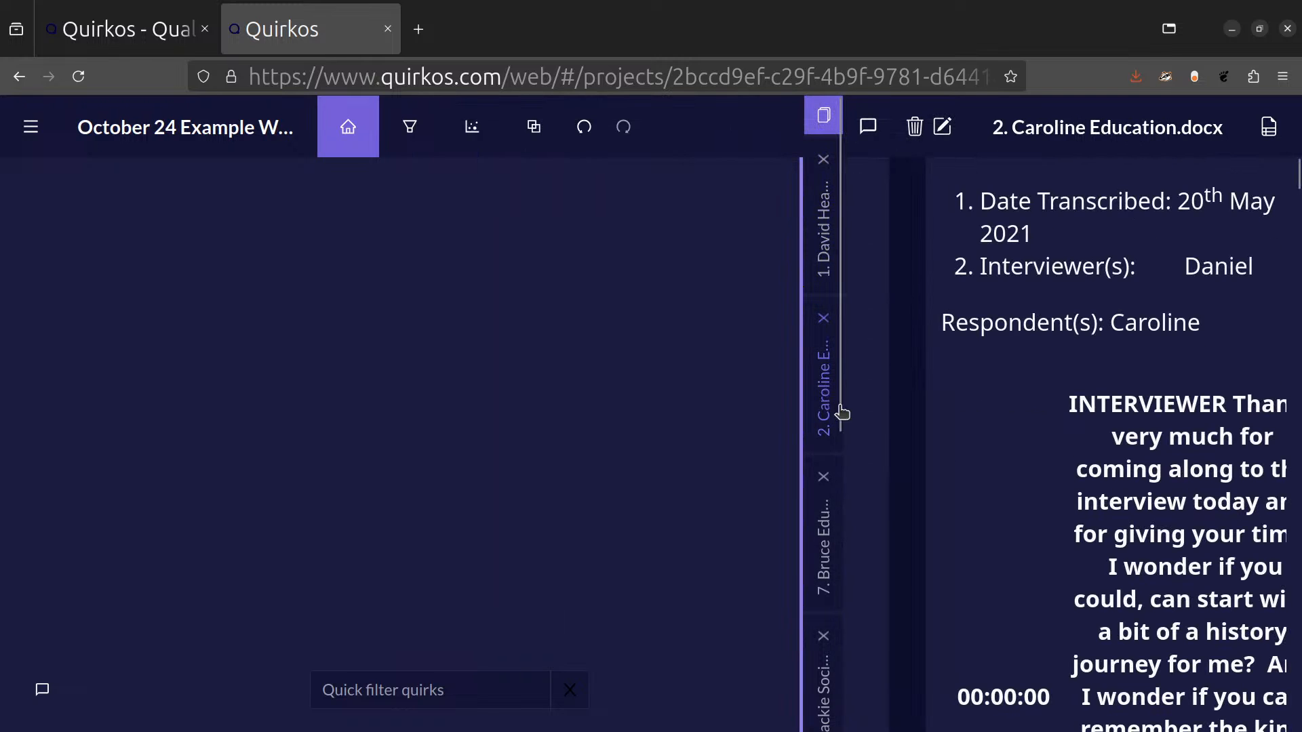
# Open the Education and Linguistics interview numbered 7 and read the header details and opening exchange.
pyautogui.click(824, 548)
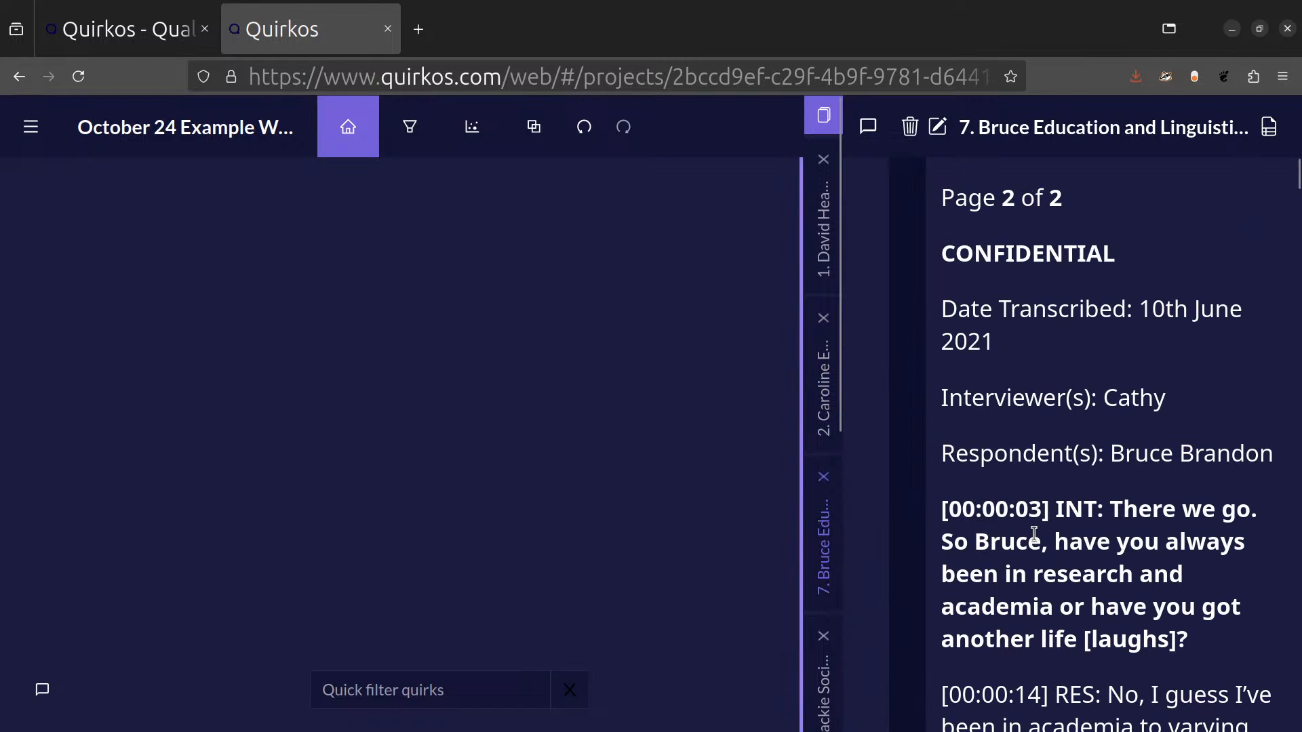
pyautogui.scroll(-2, 1035, 532)
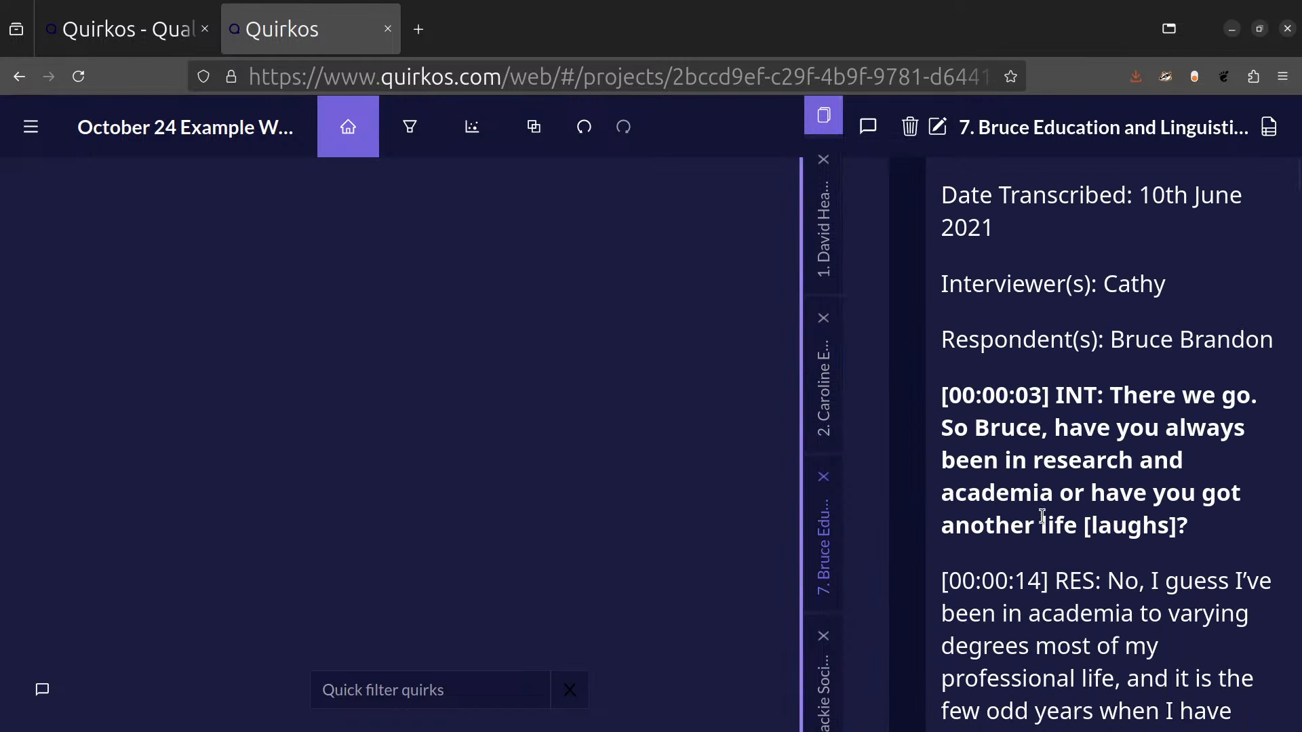
pyautogui.scroll(-2, 1042, 516)
pyautogui.scroll(-2, 1051, 529)
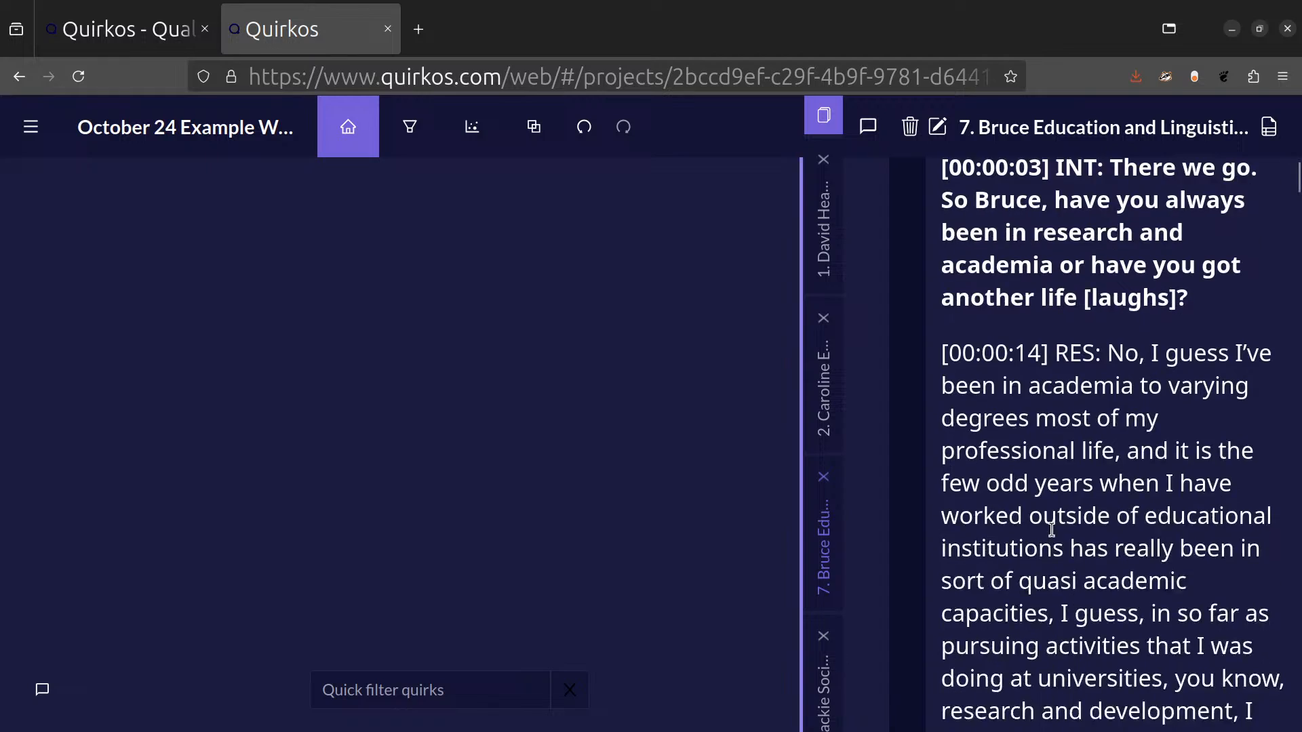
pyautogui.scroll(6, 1052, 526)
pyautogui.scroll(-20, 1053, 536)
pyautogui.scroll(20, 1056, 547)
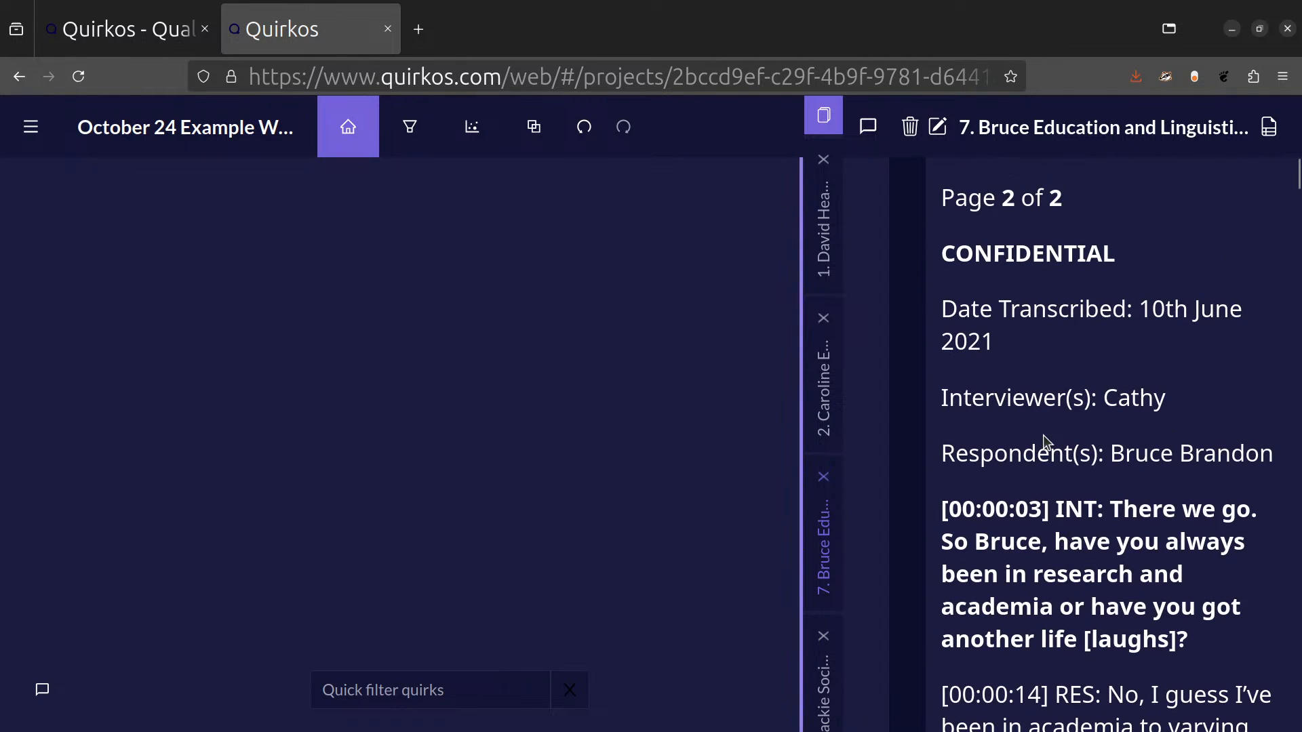
pyautogui.scroll(-12, 1044, 442)
pyautogui.scroll(12, 1118, 396)
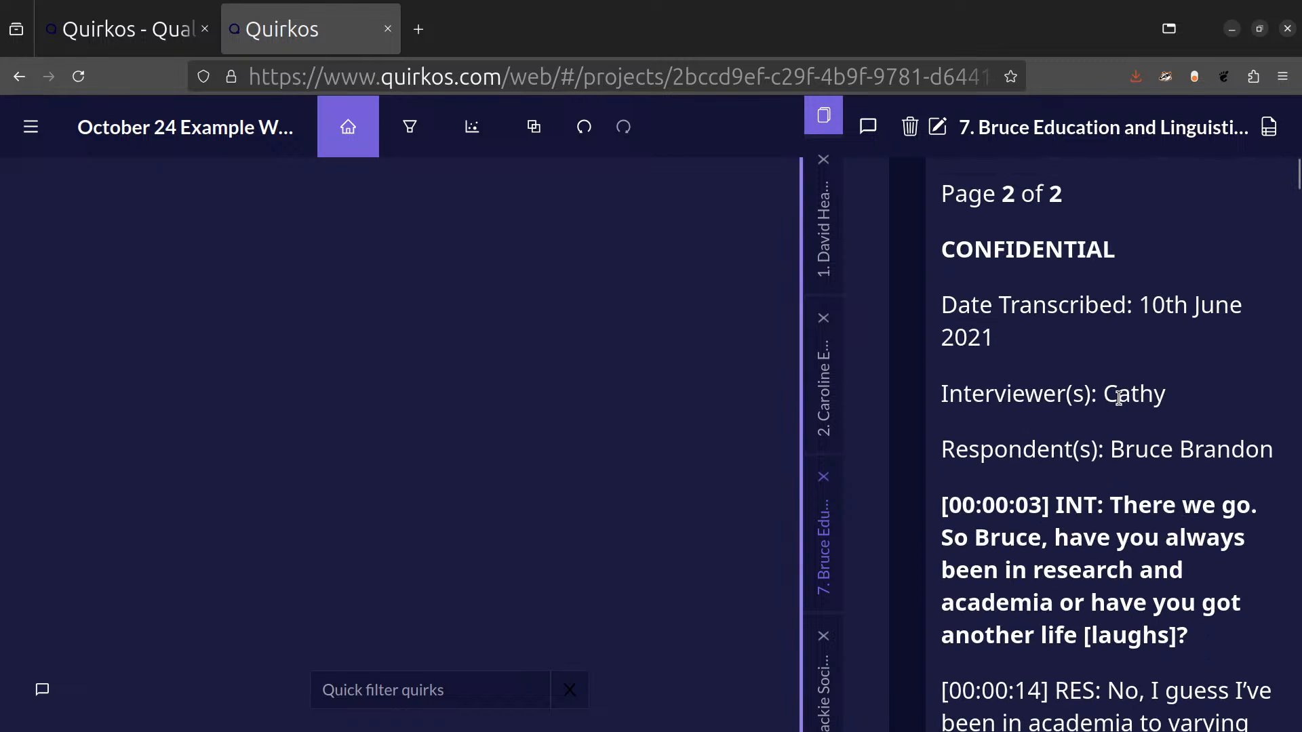
pyautogui.scroll(1, 1142, 417)
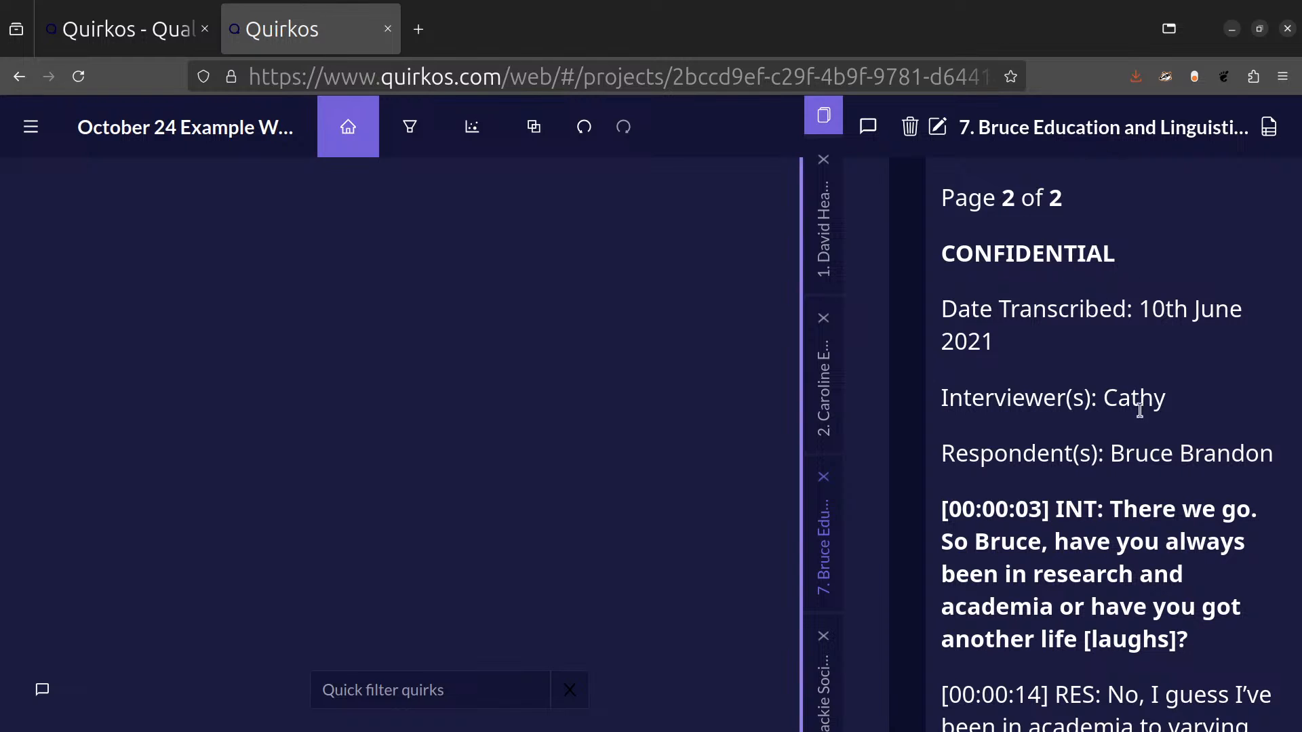
# Shorten the title of source 7 in its properties to the interviewee's first name followed by Education.
pyautogui.click(1272, 131)
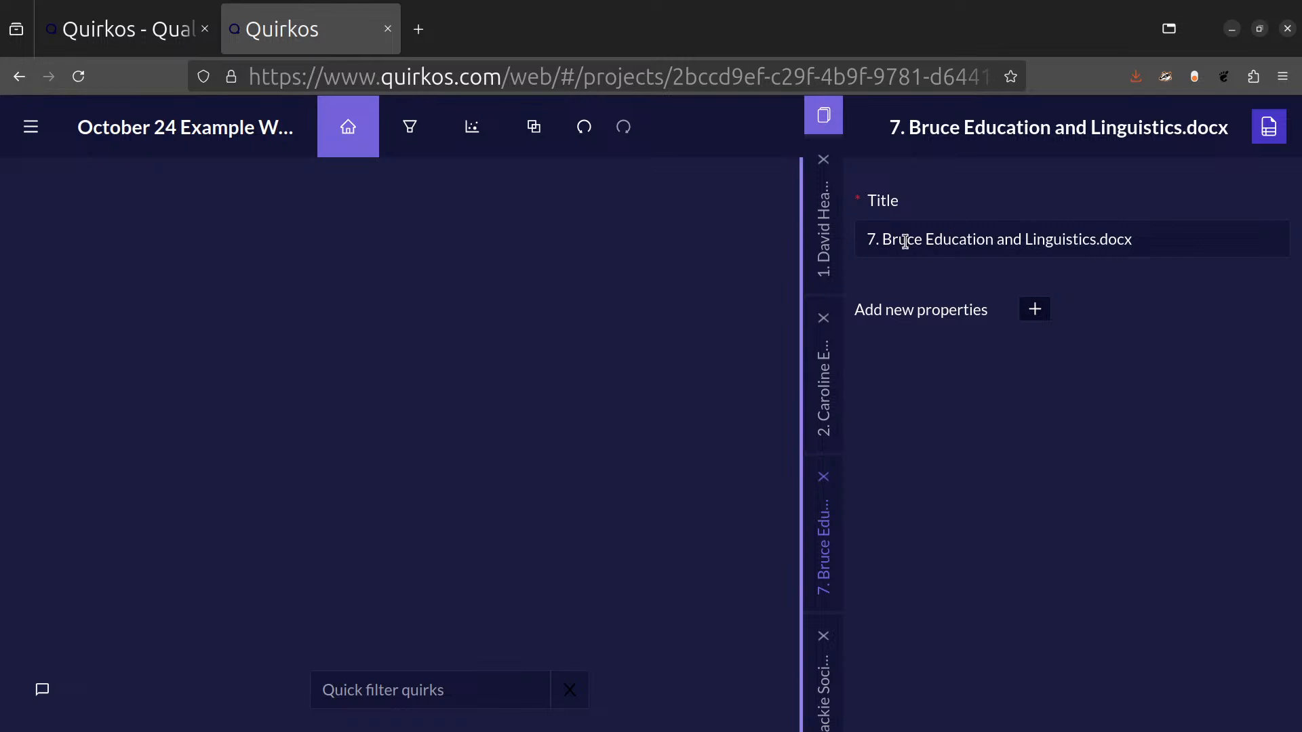
pyautogui.moveTo(879, 238); pyautogui.dragTo(768, 229)
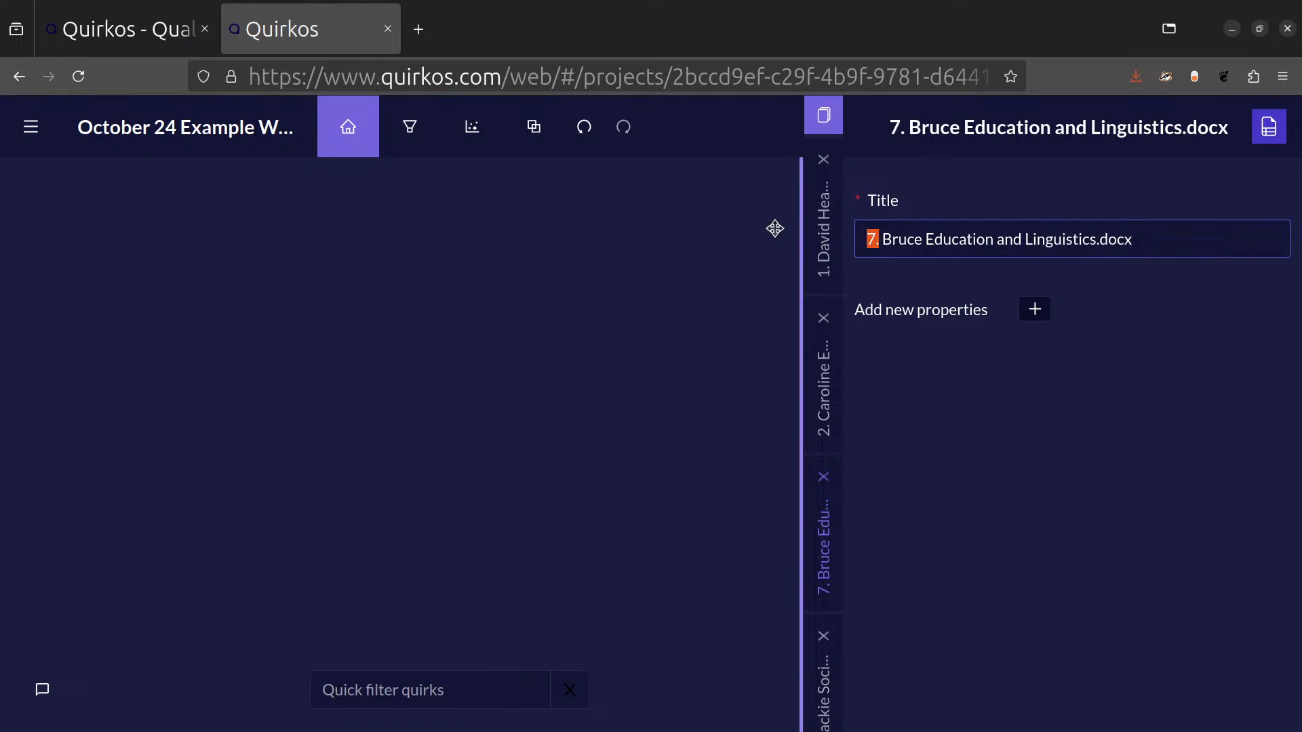
pyautogui.press('BackSpace')
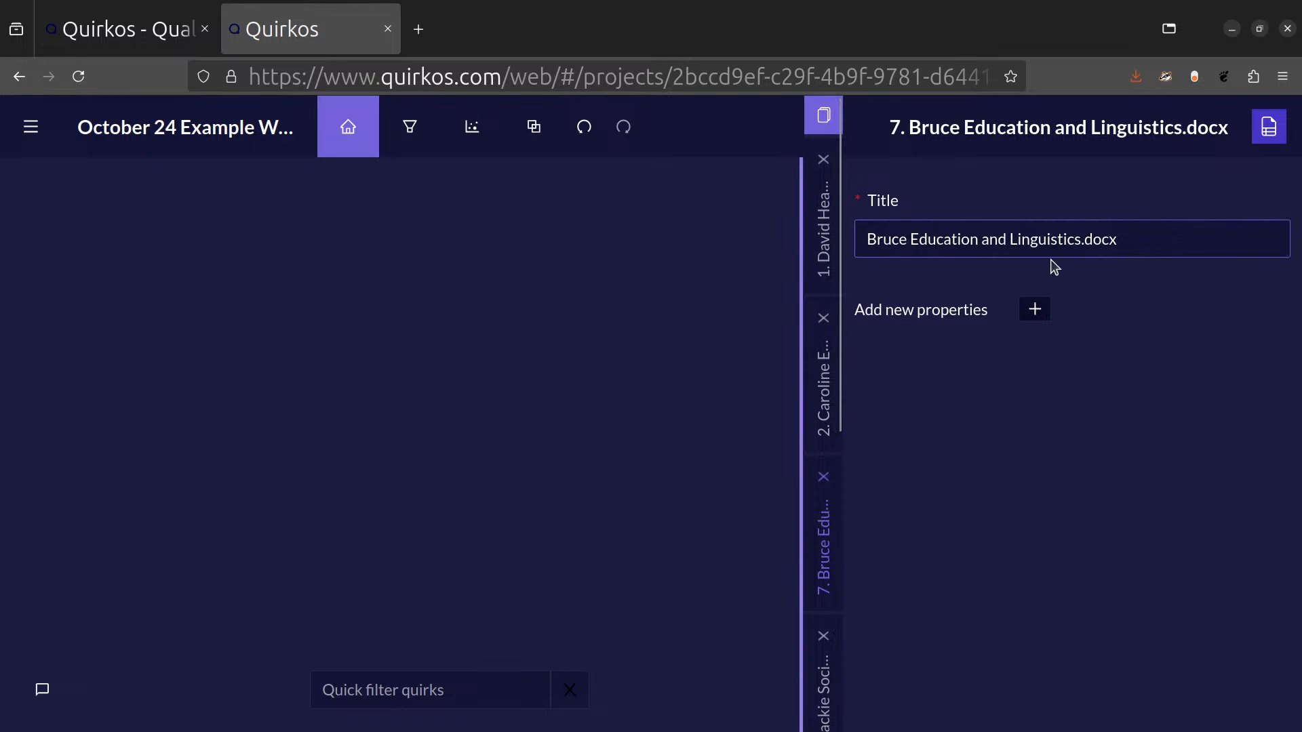
pyautogui.moveTo(985, 242); pyautogui.dragTo(1255, 241)
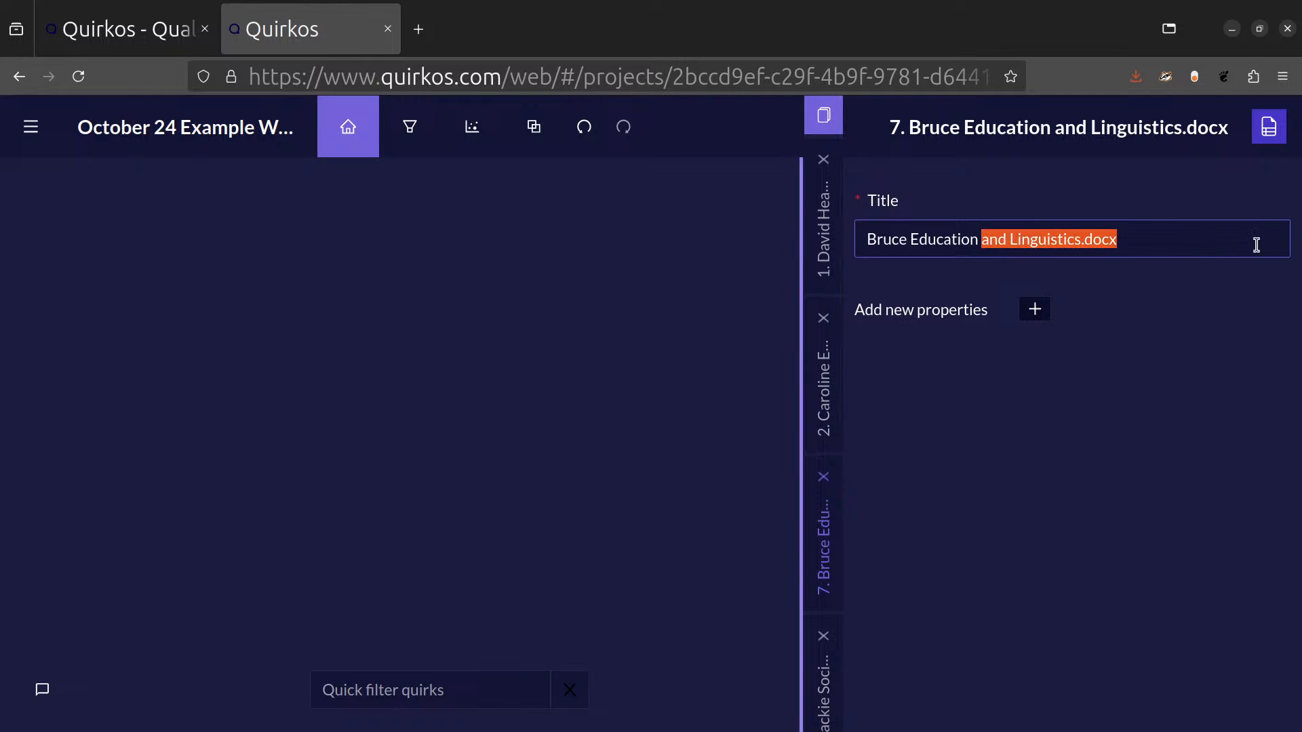
pyautogui.press('BackSpace')
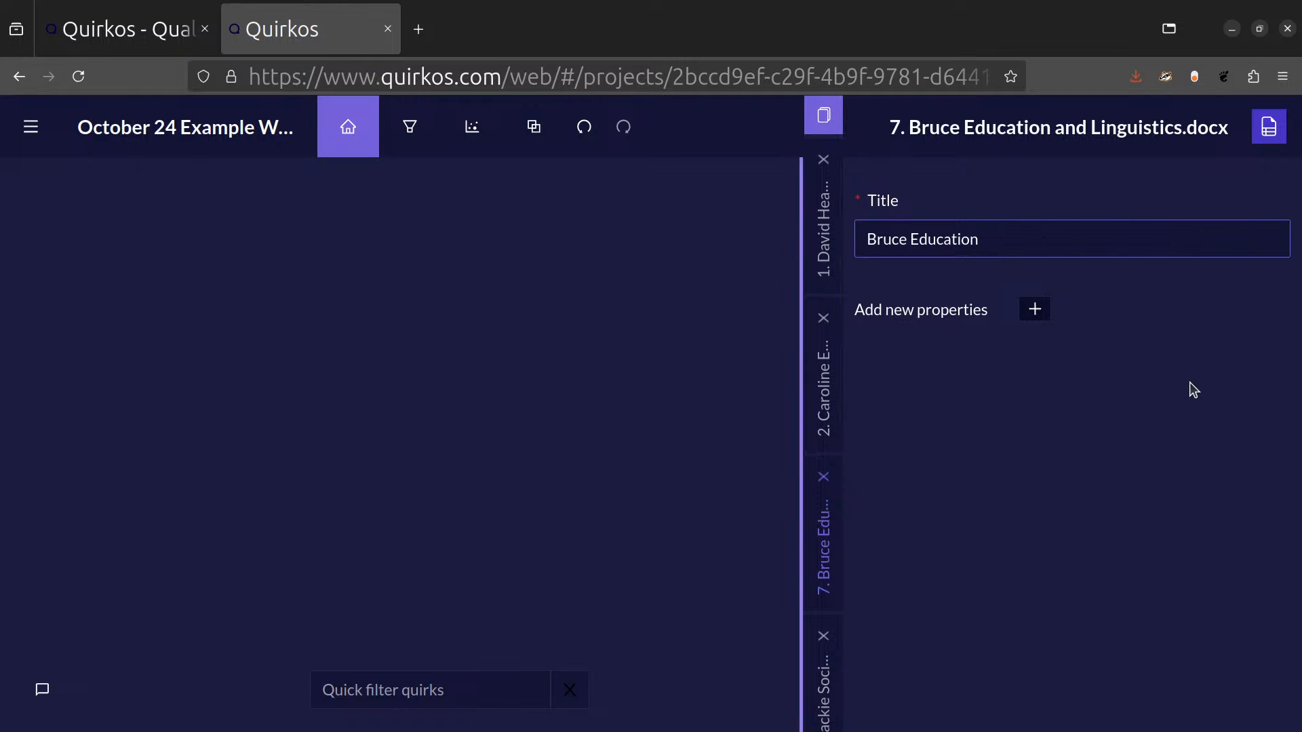
pyautogui.click(1212, 379)
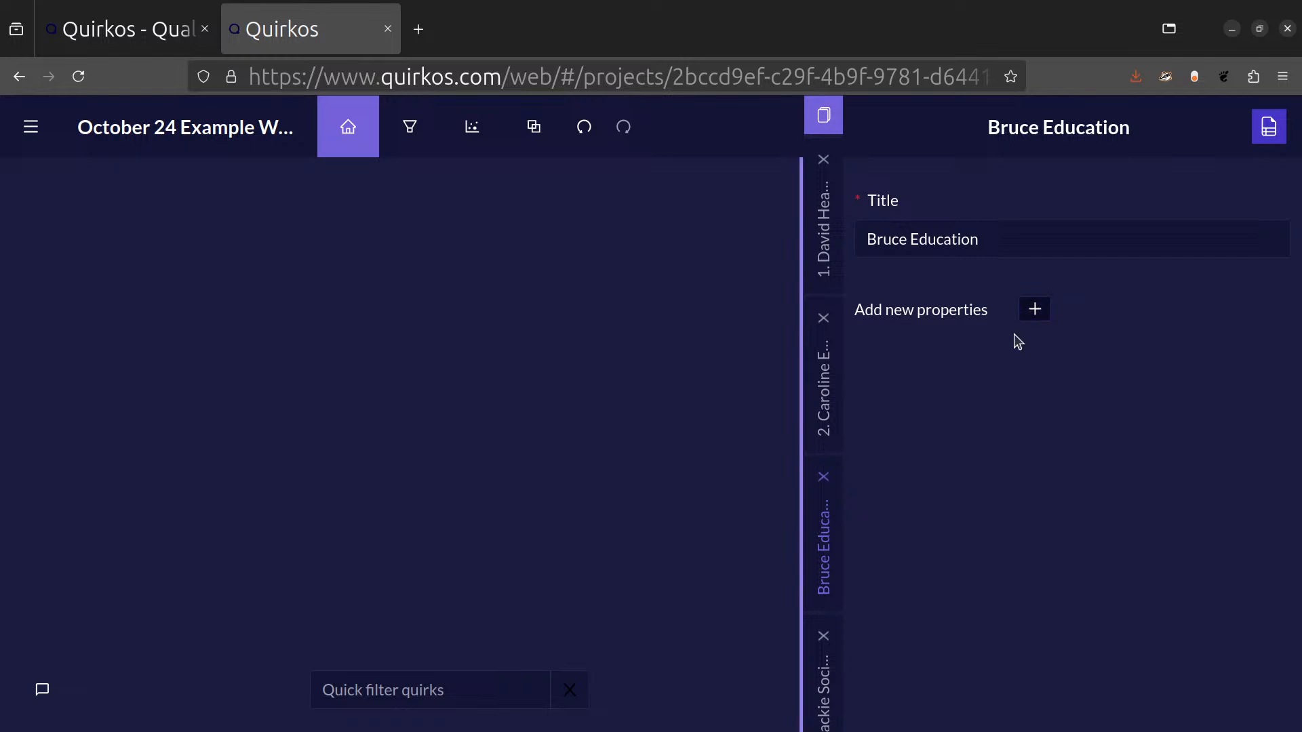
# Start a new source property named Age and make it multiple choice.
pyautogui.click(1035, 312)
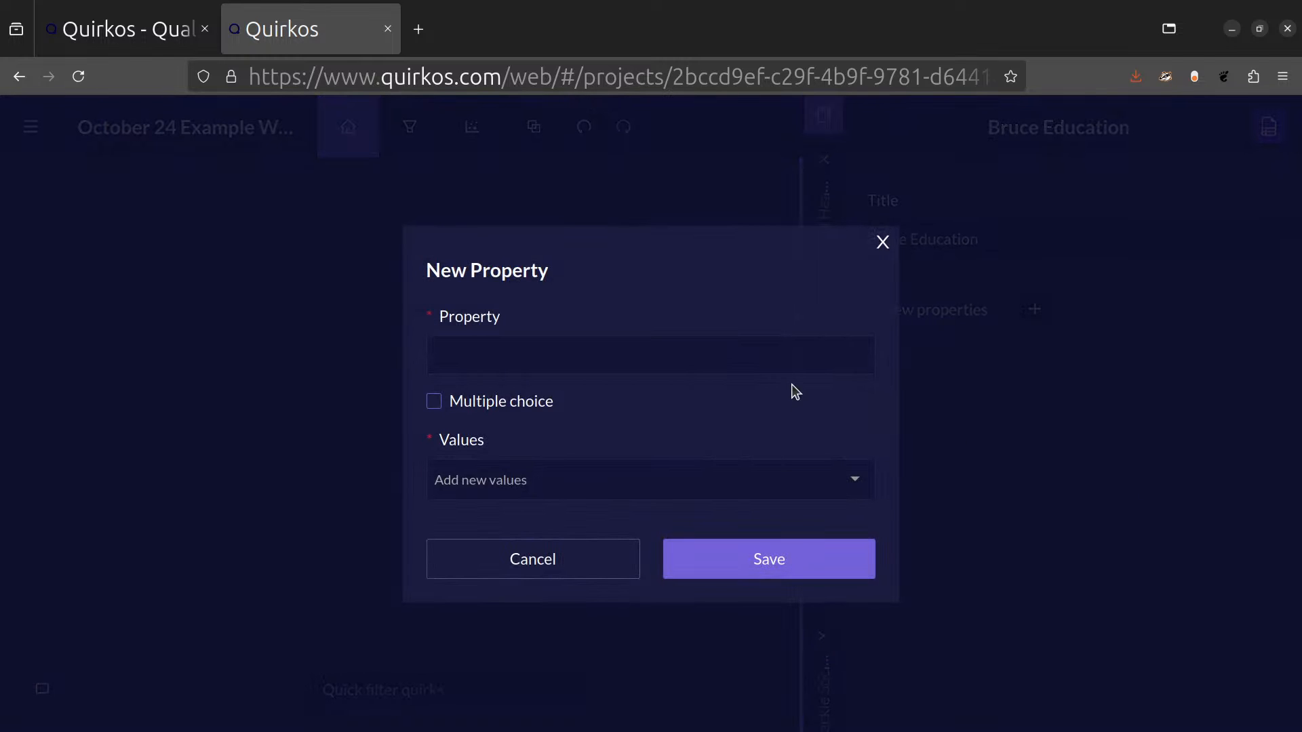
pyautogui.click(784, 360)
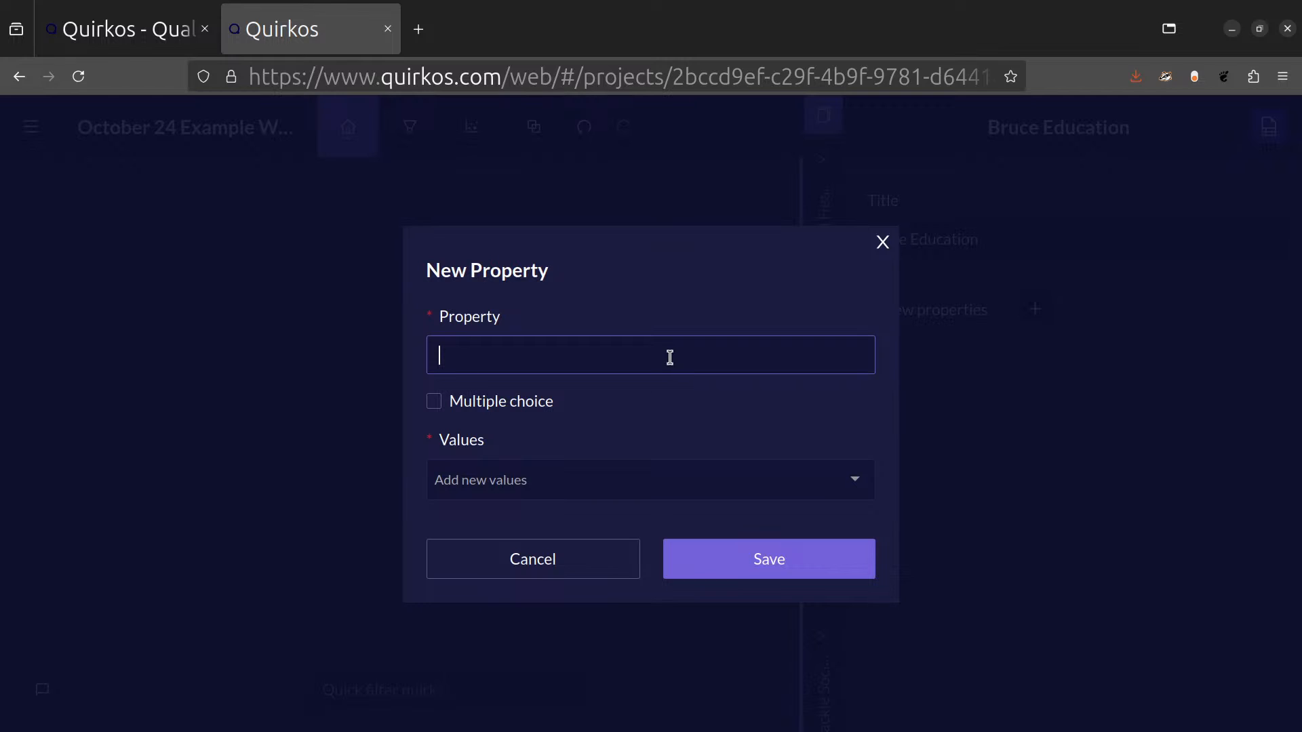
pyautogui.write('Age')
pyautogui.click(565, 483)
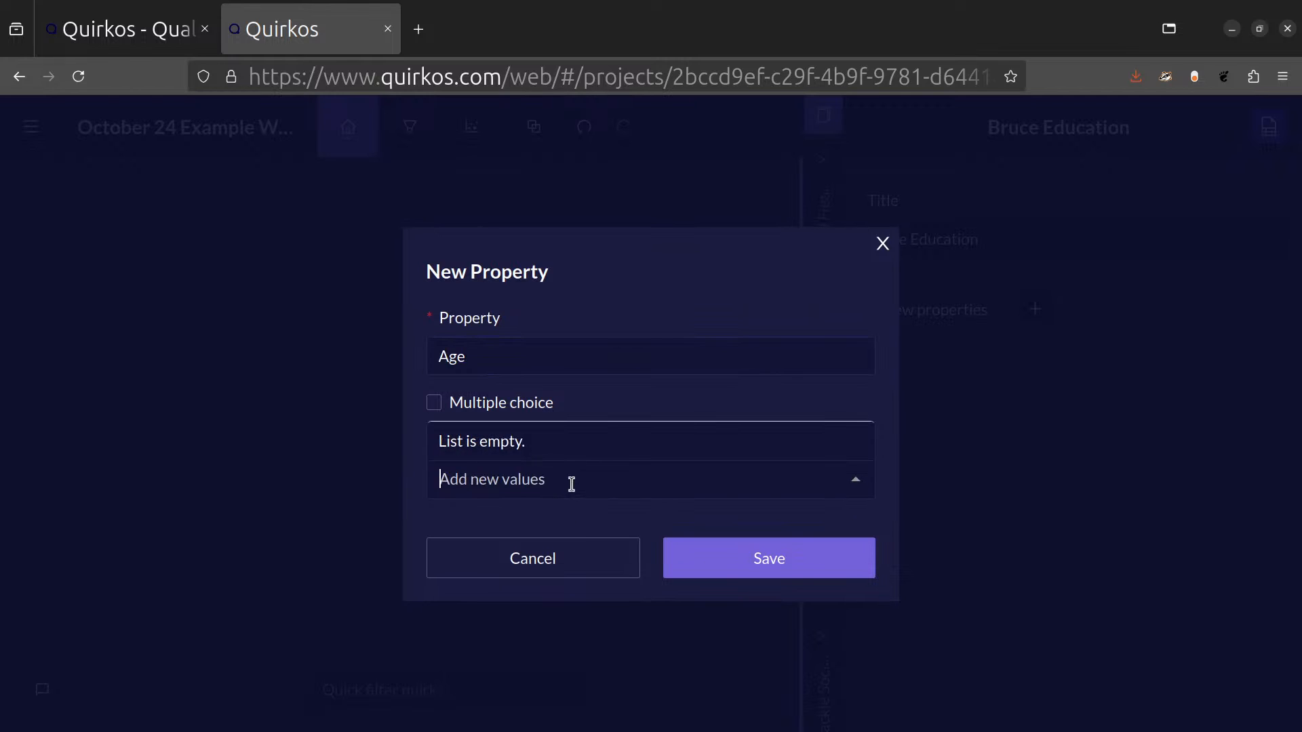
pyautogui.click(614, 394)
# Give the Age property the values 43 and 32 and save it.
pyautogui.click(578, 481)
pyautogui.write('43')
pyautogui.press('Return')
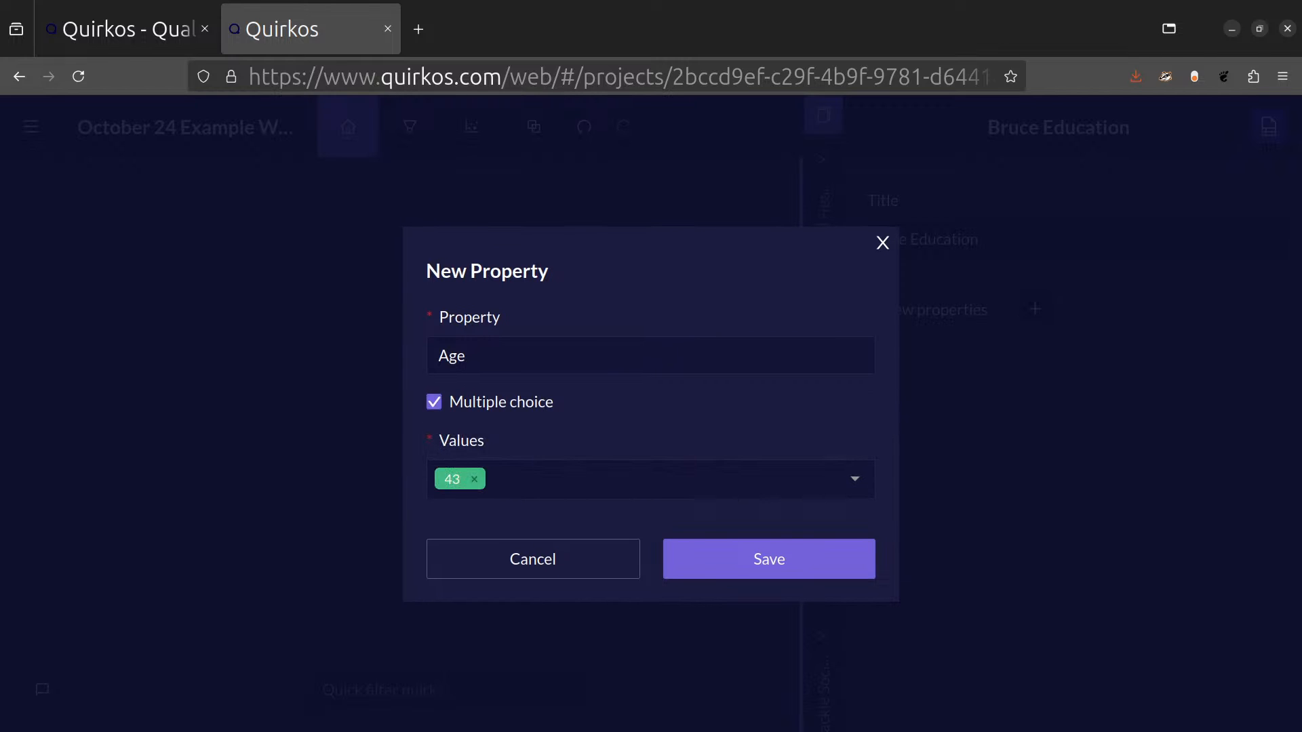
pyautogui.click(596, 483)
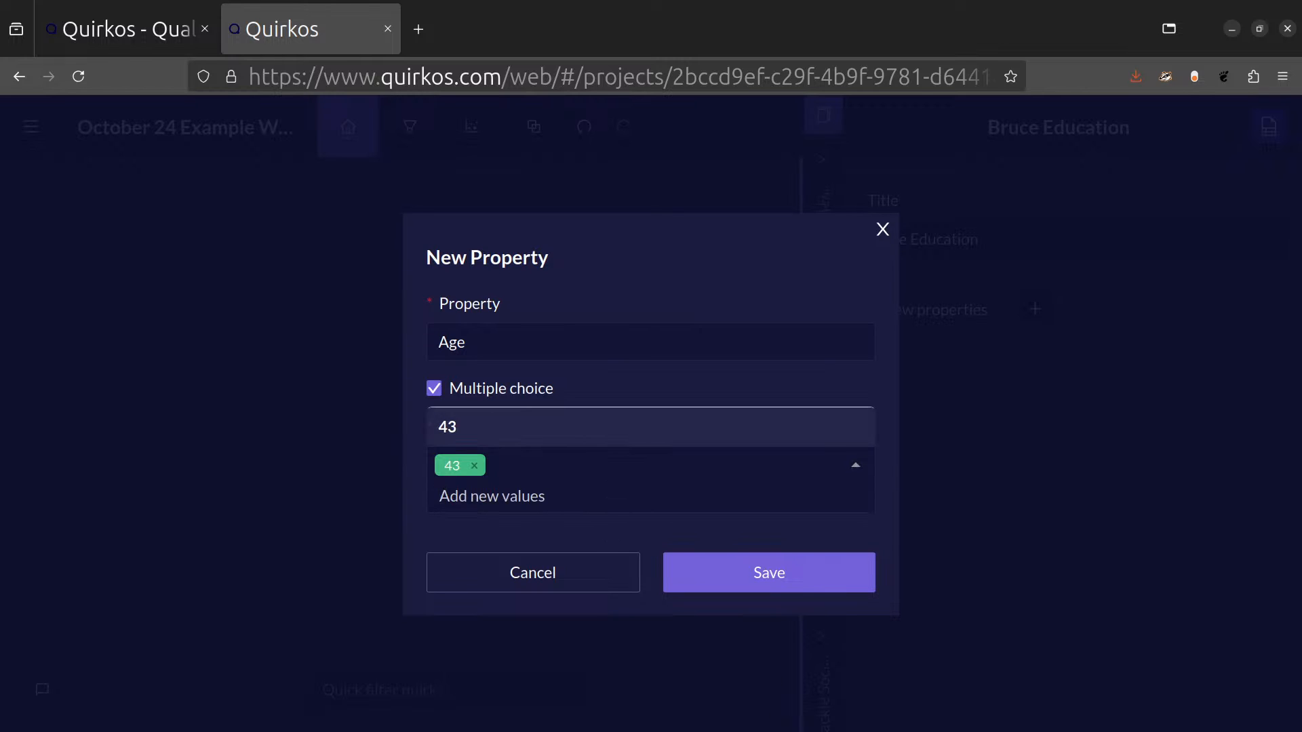
pyautogui.write('32')
pyautogui.press('Return')
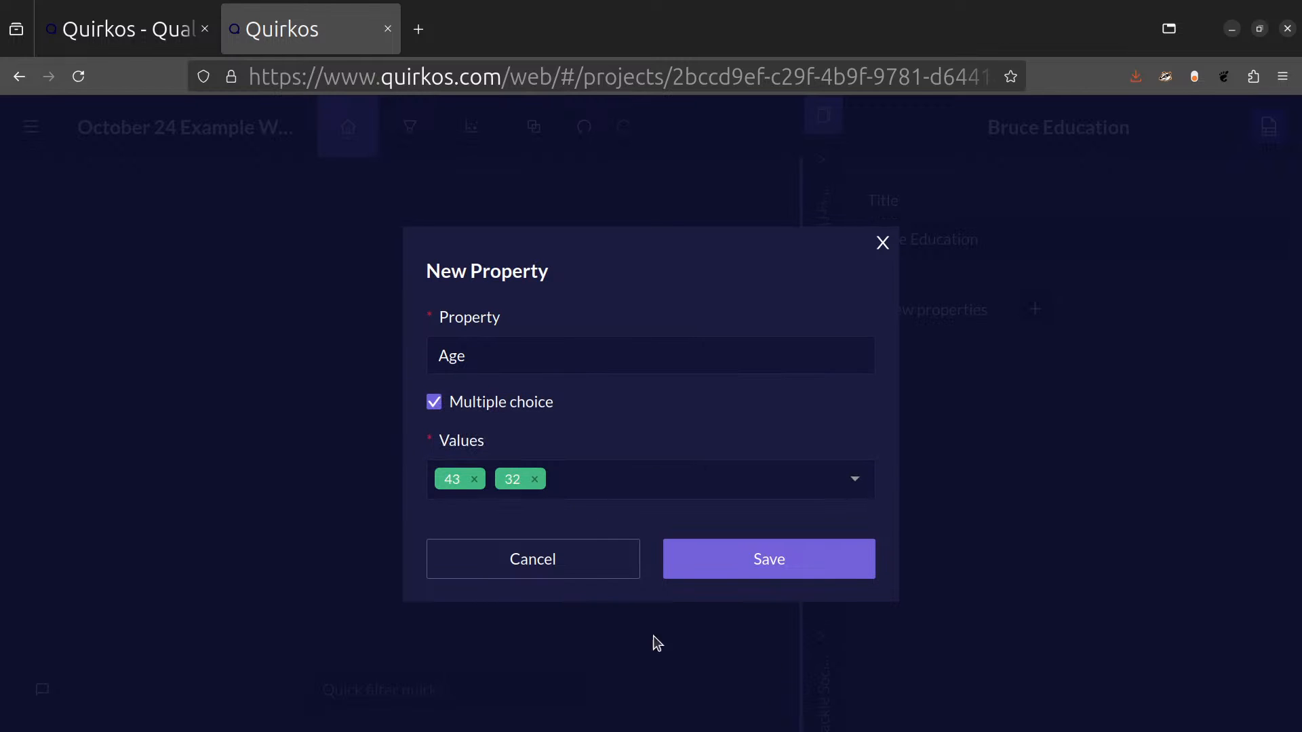
pyautogui.click(793, 564)
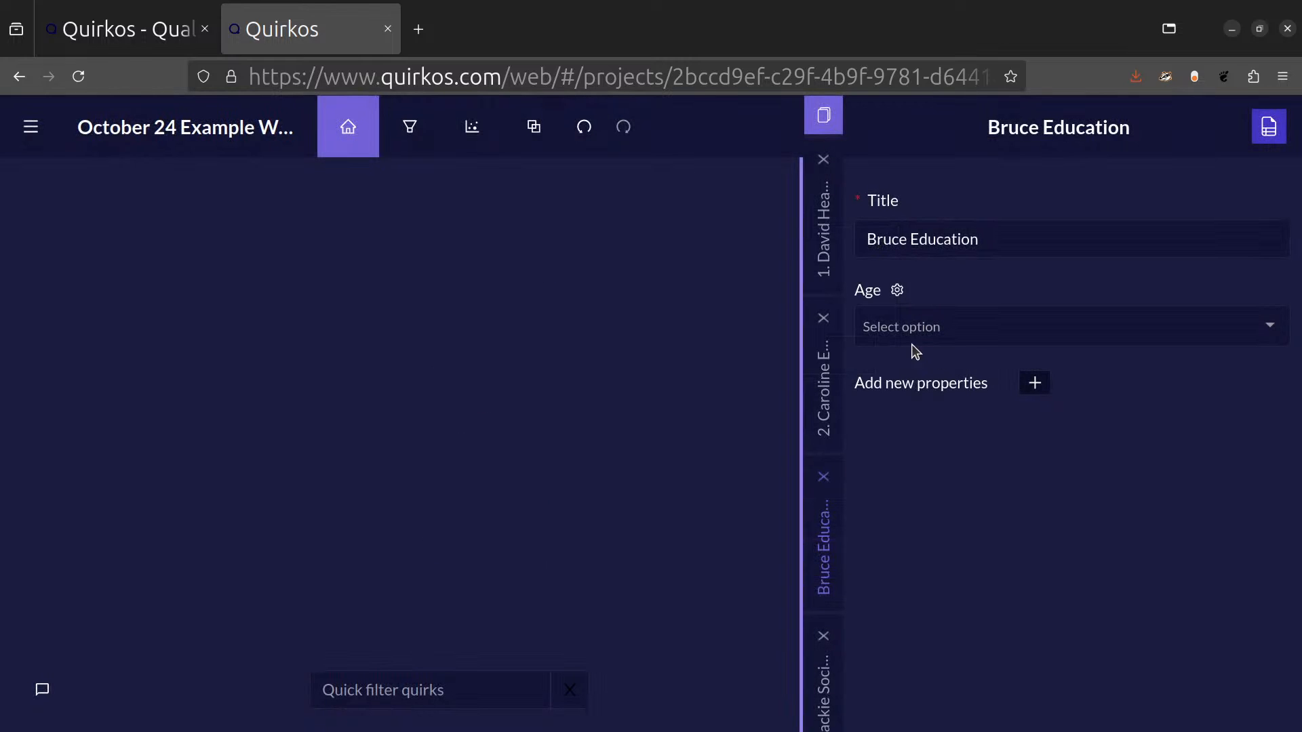
# Set the renamed source's Age to a new value, 54.
pyautogui.click(1270, 325)
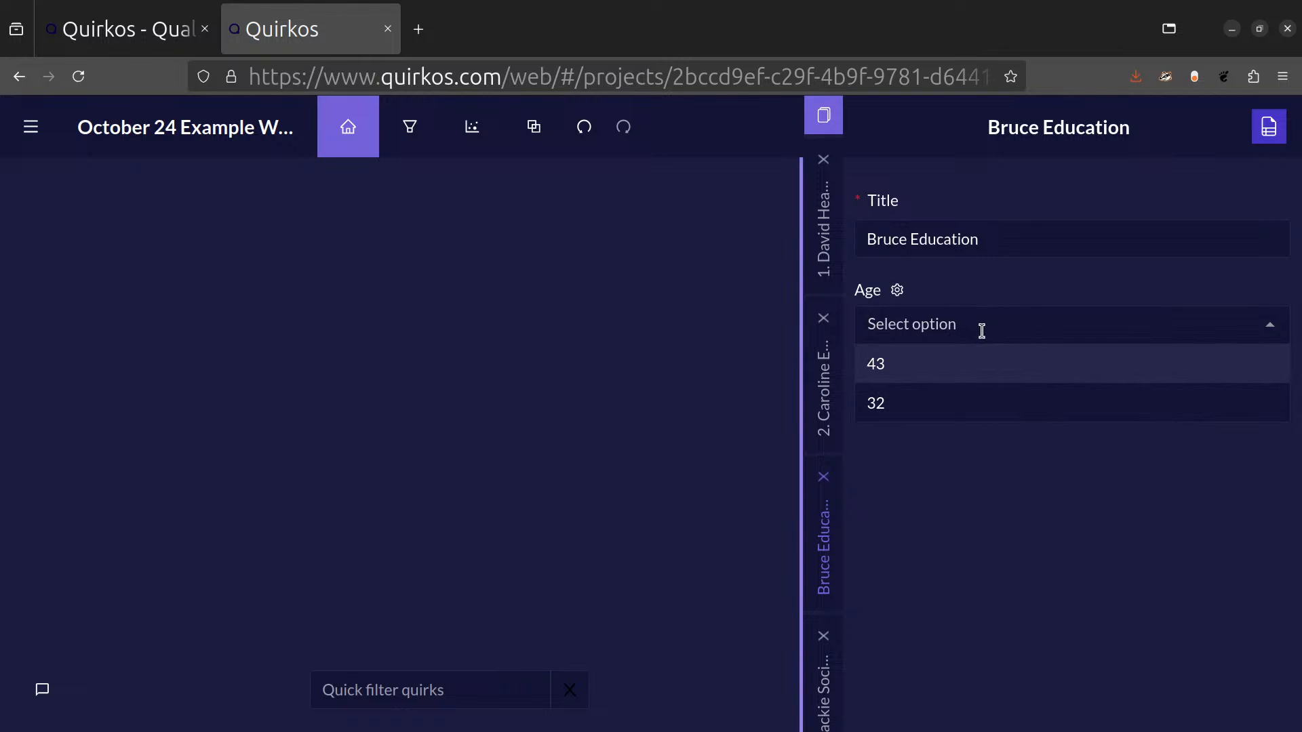
pyautogui.write('54')
pyautogui.press('Return')
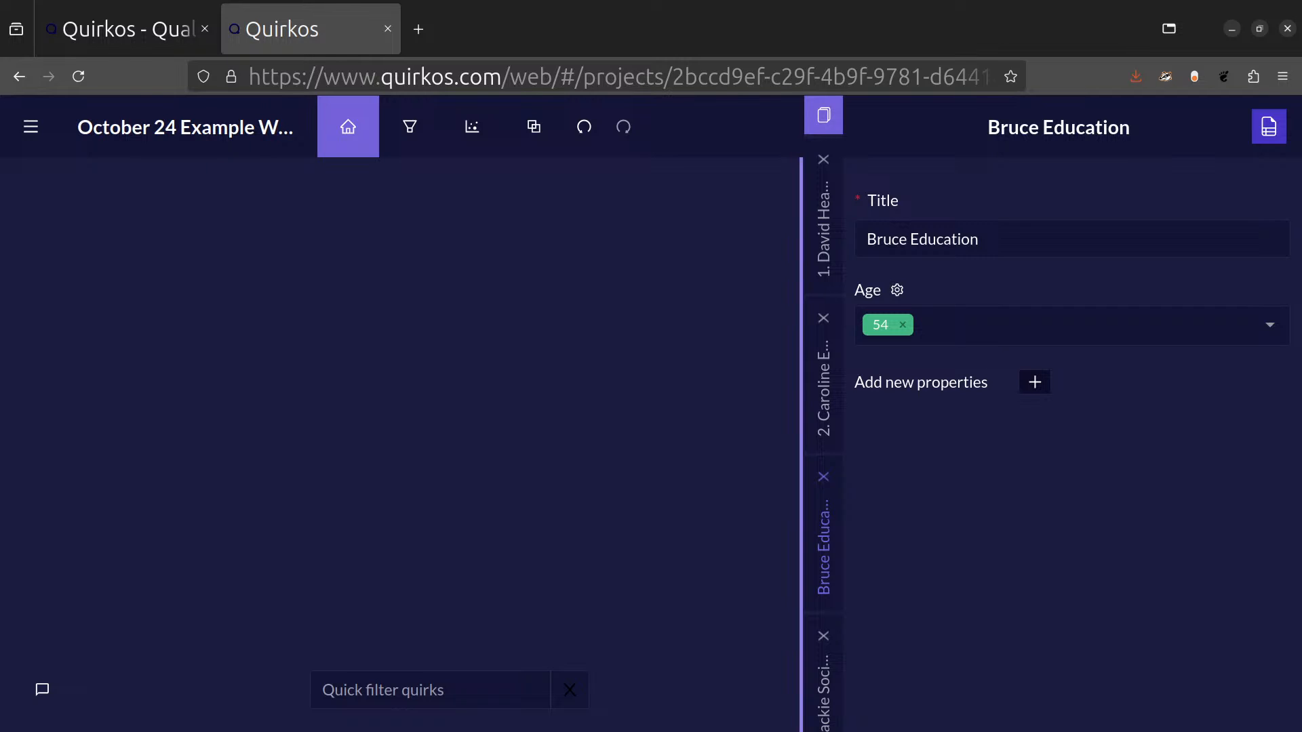
# Start a new source property named Location with Edinburgh as its first value.
pyautogui.click(1036, 384)
pyautogui.click(724, 358)
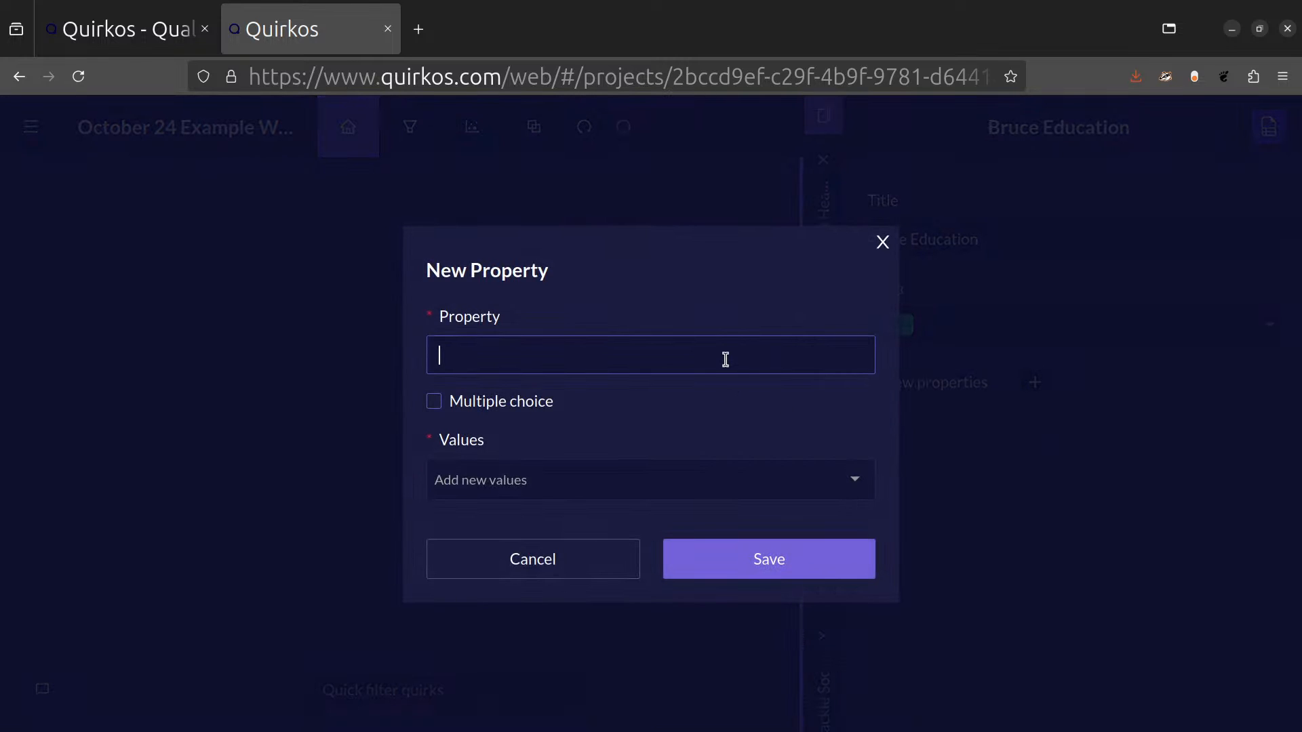
pyautogui.write('Location')
pyautogui.click(615, 494)
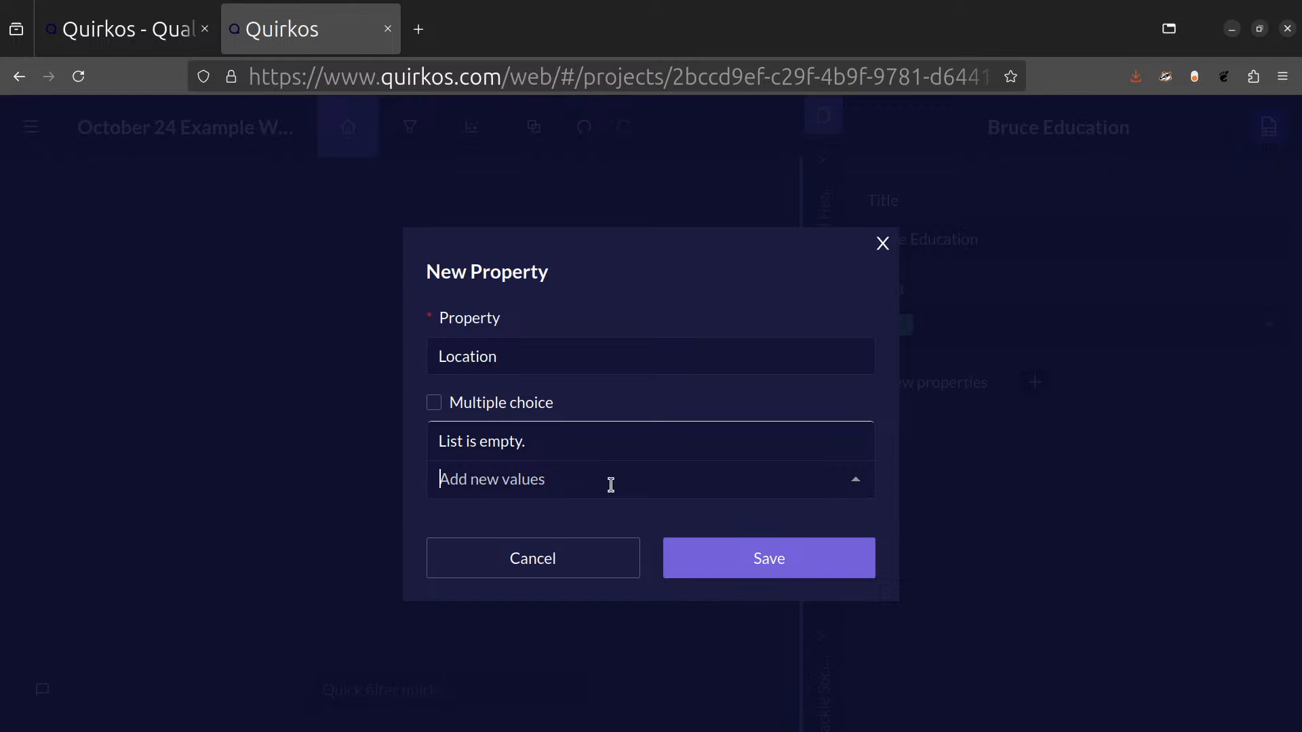
pyautogui.write('Edinburgh')
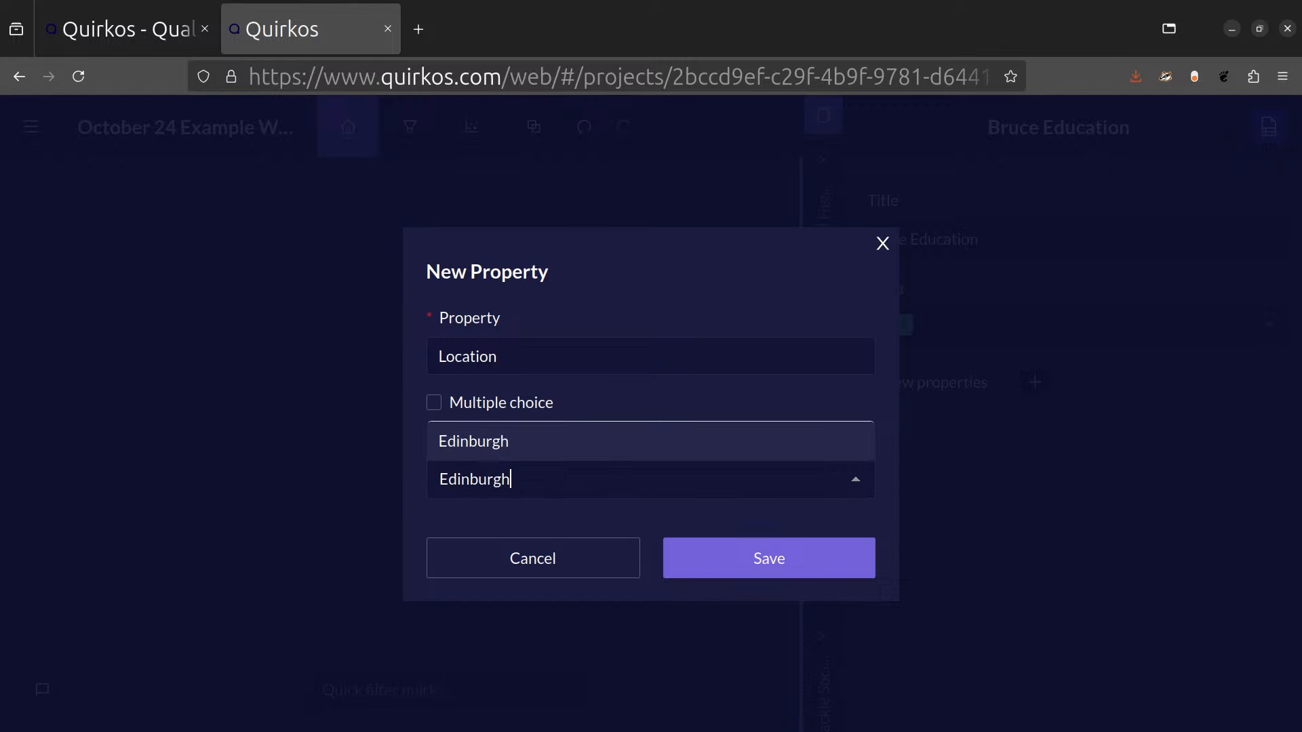
pyautogui.press('Return')
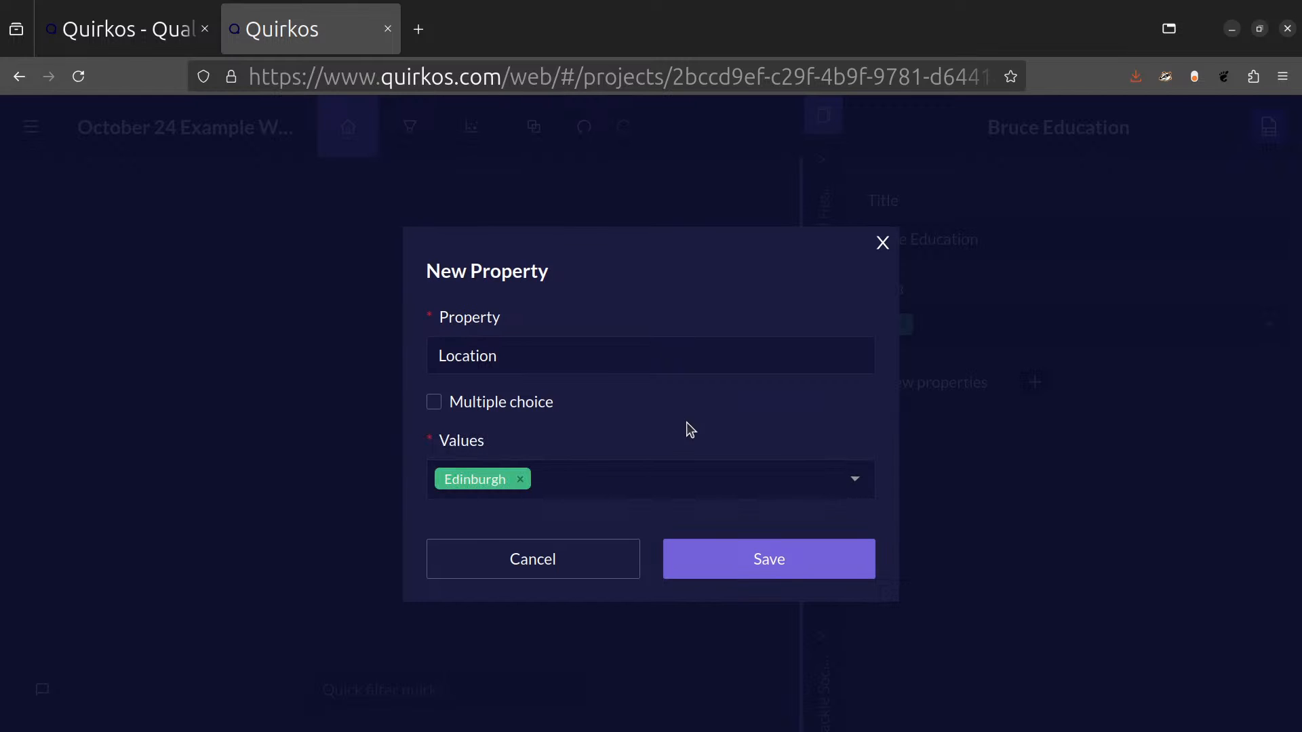
# Add London as the second Location value, save the property and set the source's Location to Edinburgh.
pyautogui.click(662, 480)
pyautogui.write('Lonon')
pyautogui.press('Home')
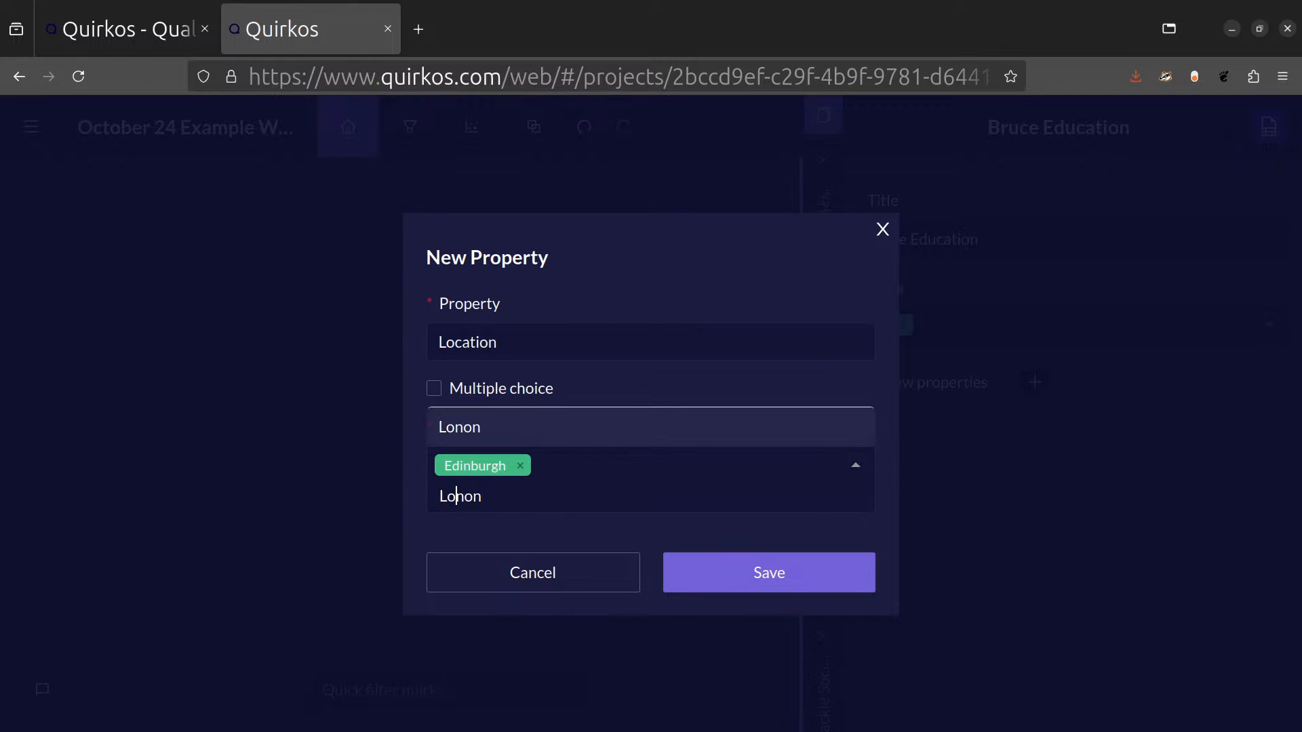
pyautogui.write('d')
pyautogui.press('Return')
pyautogui.click(780, 566)
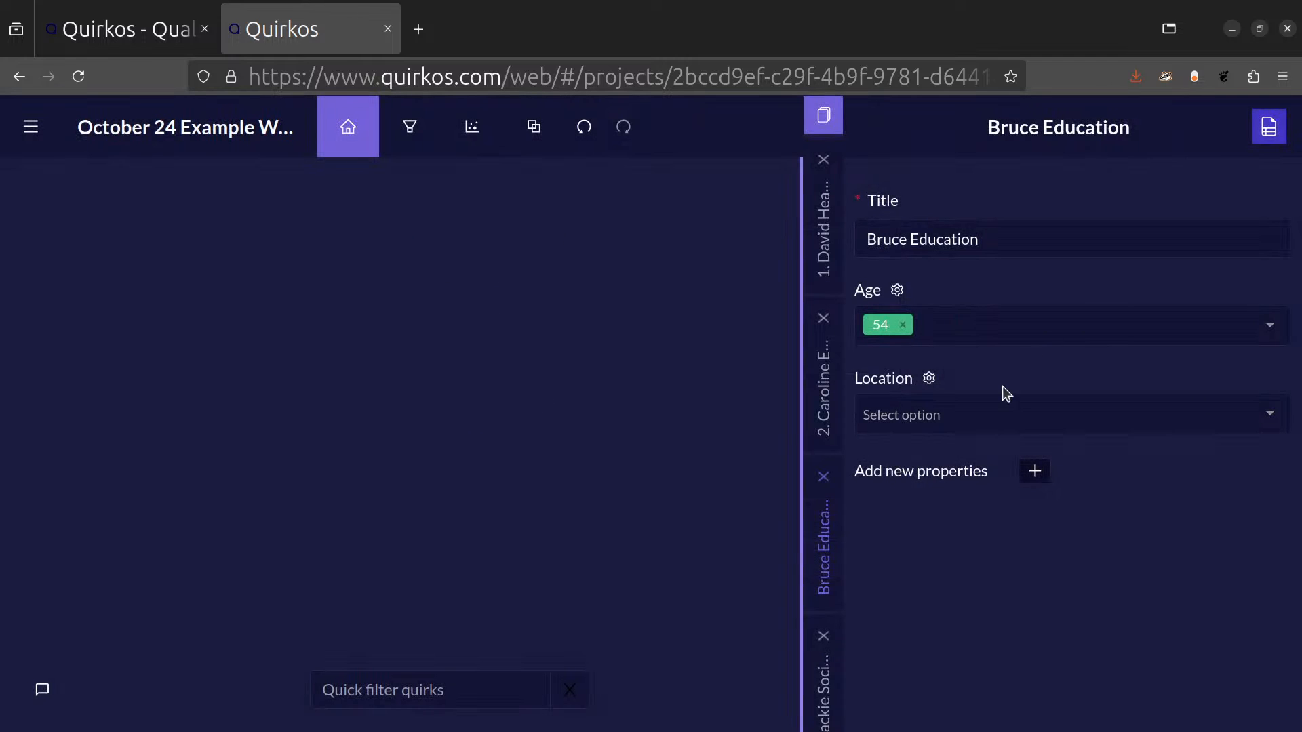
pyautogui.click(1267, 416)
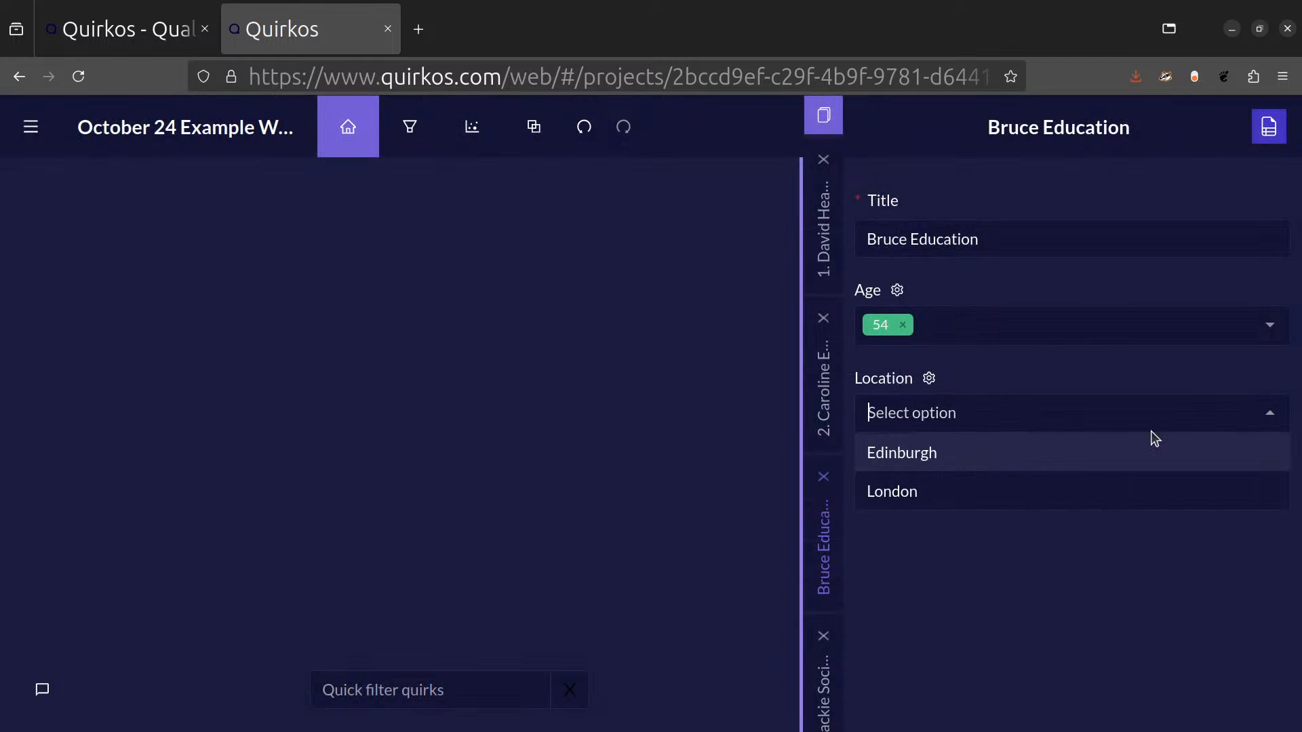
pyautogui.click(1094, 456)
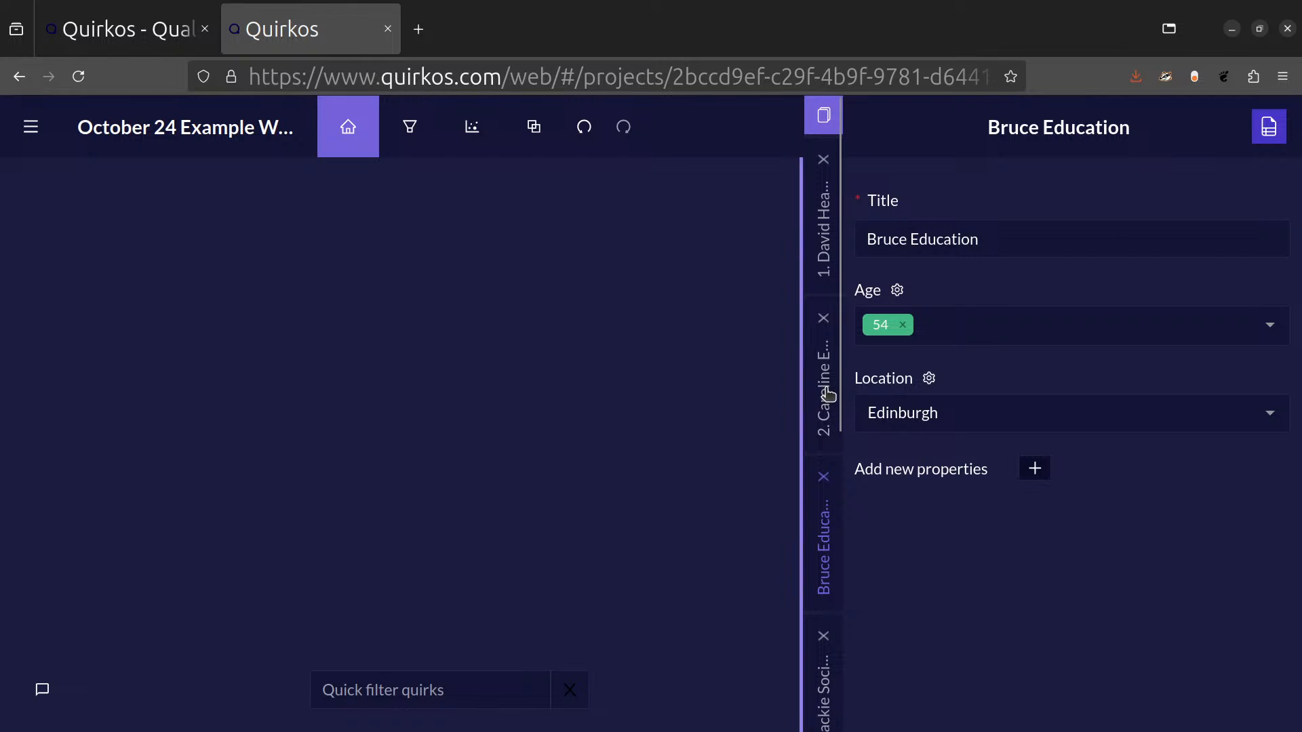
# For the Education interview numbered 2, set Age to a new value, 66, and Location to London.
pyautogui.click(1135, 339)
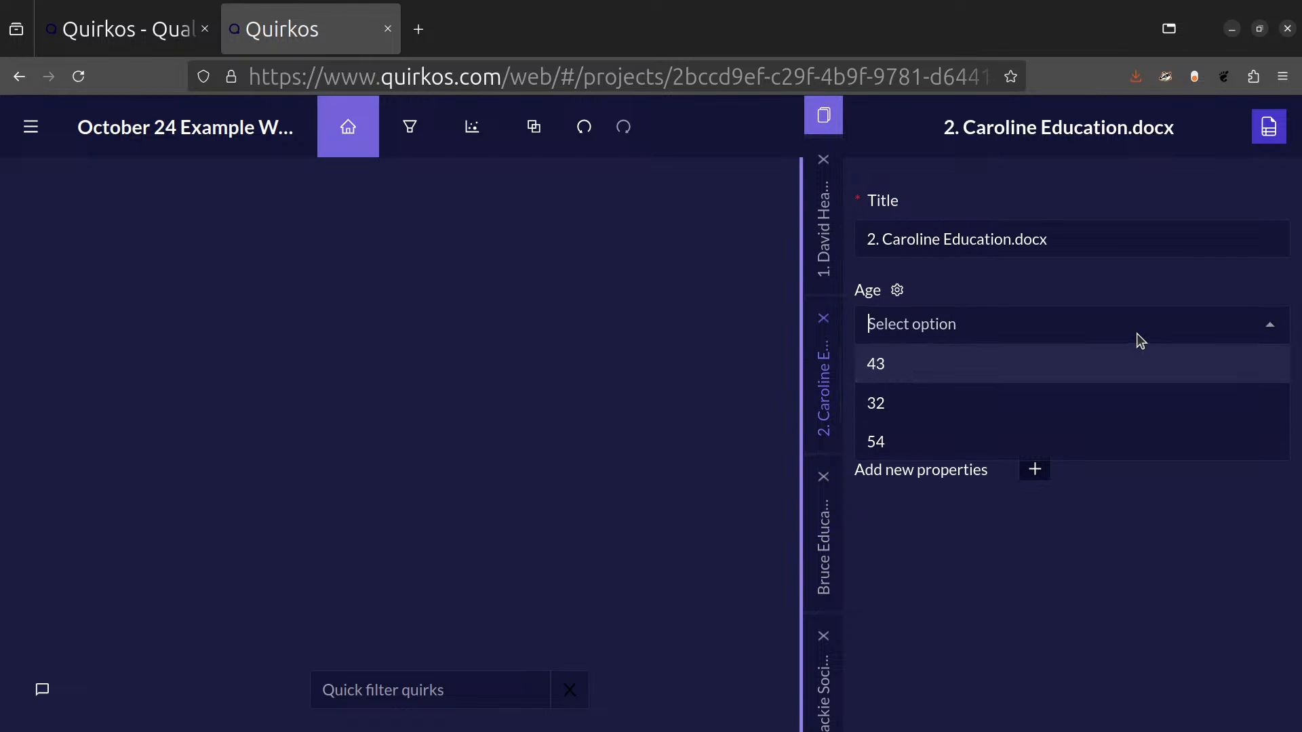
pyautogui.write('66')
pyautogui.press('Return')
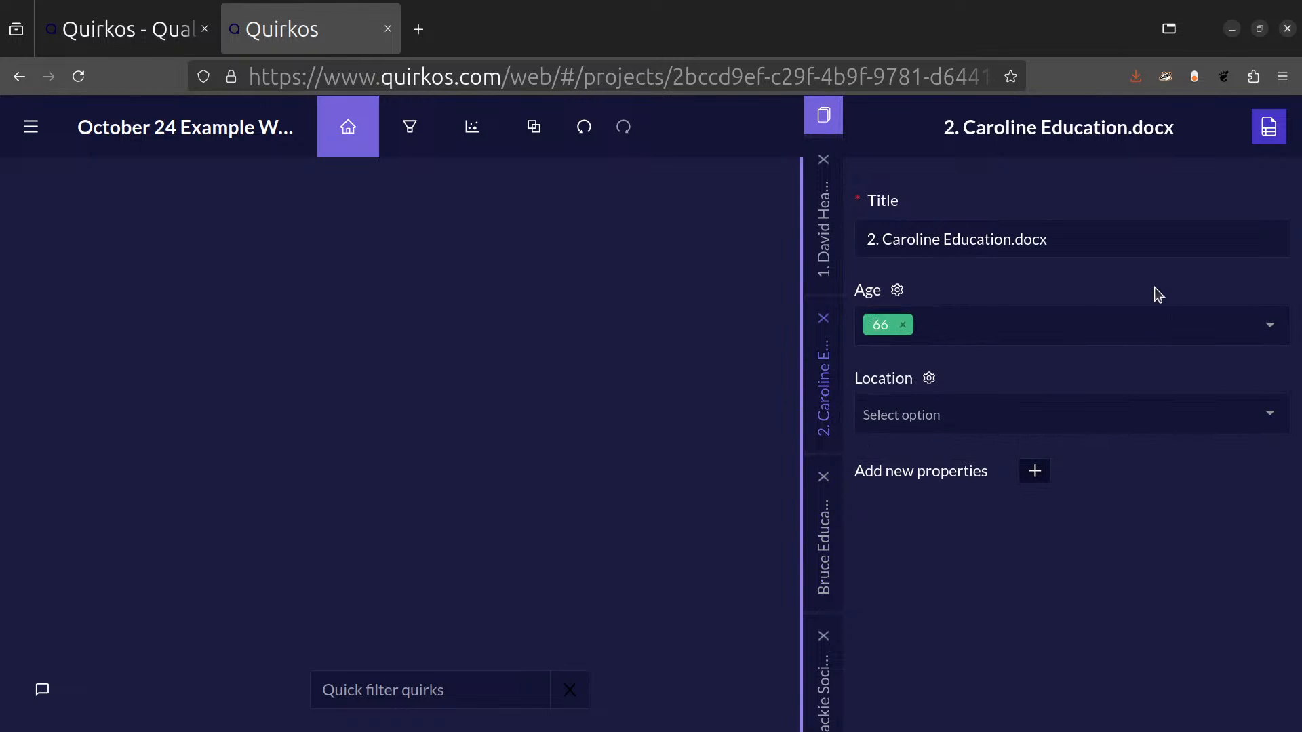
pyautogui.click(1269, 417)
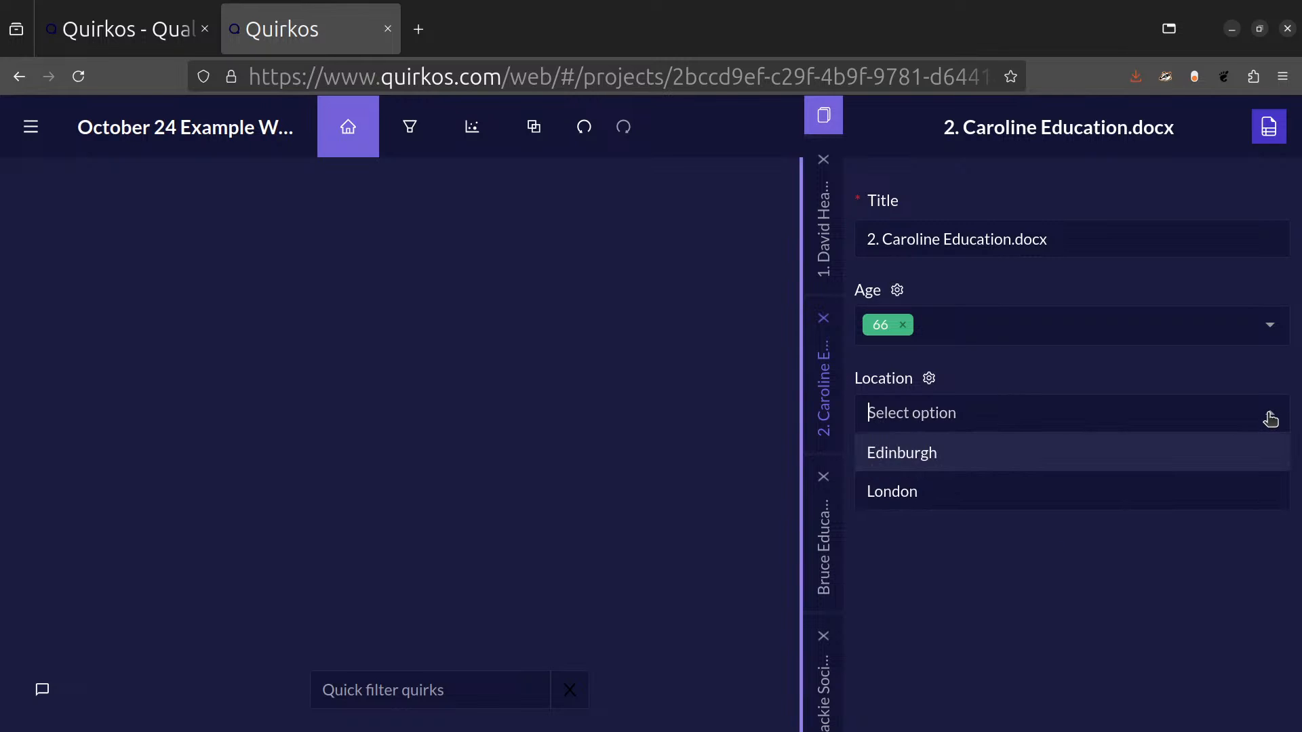
pyautogui.click(1055, 492)
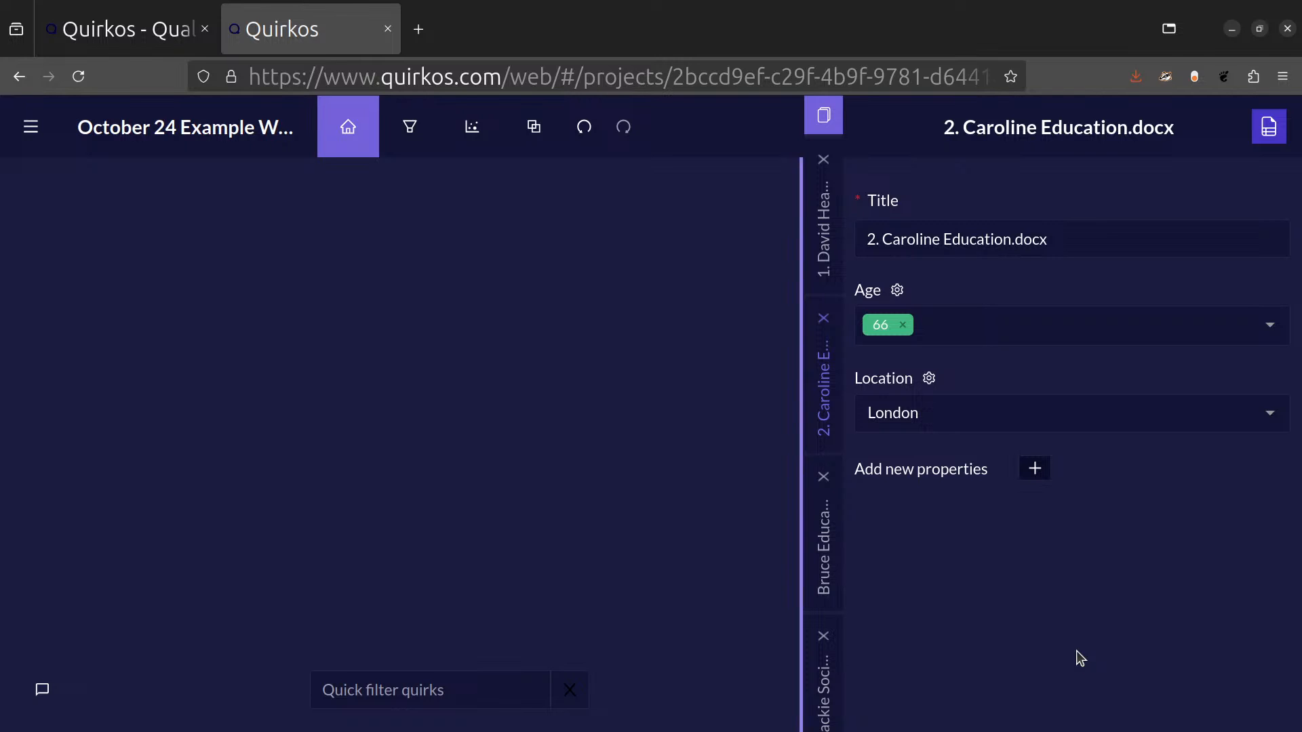
# Create a source property named Data type with the value Semi-structured interviews and assign that value to the open source.
pyautogui.click(1035, 468)
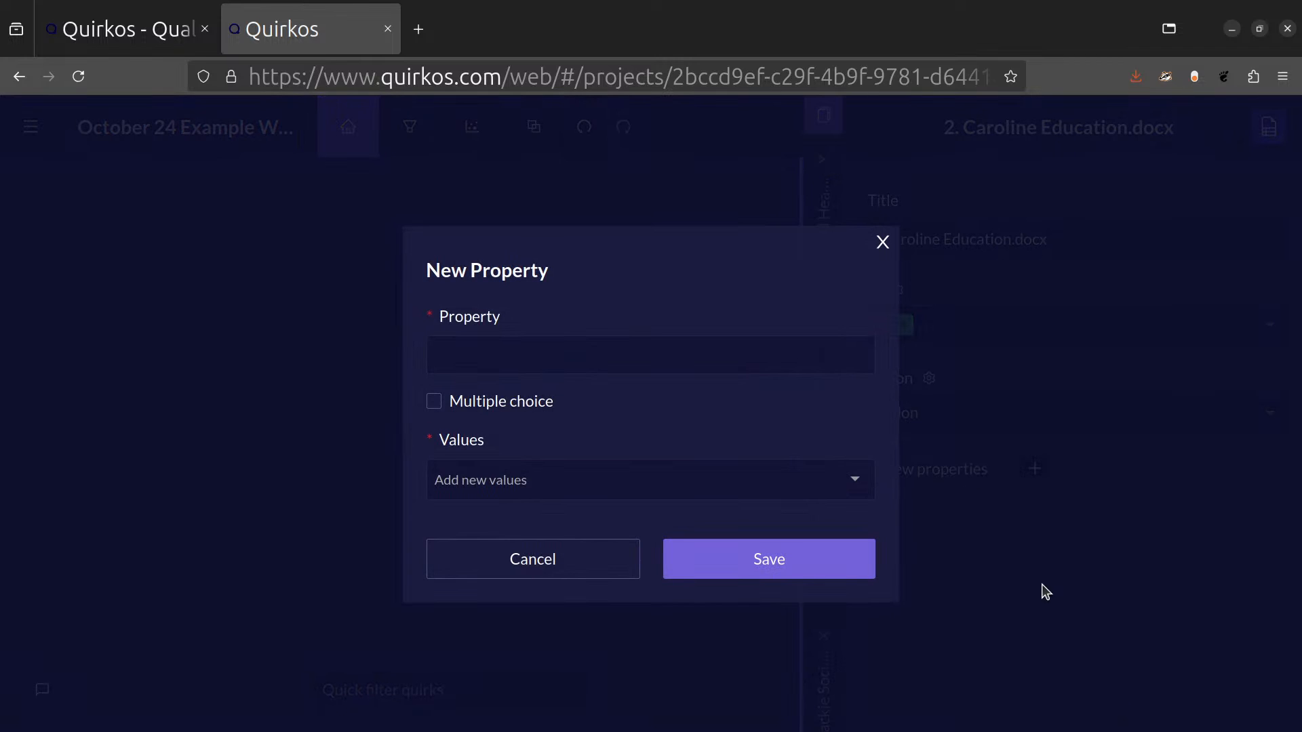
pyautogui.click(834, 354)
pyautogui.write('Data type')
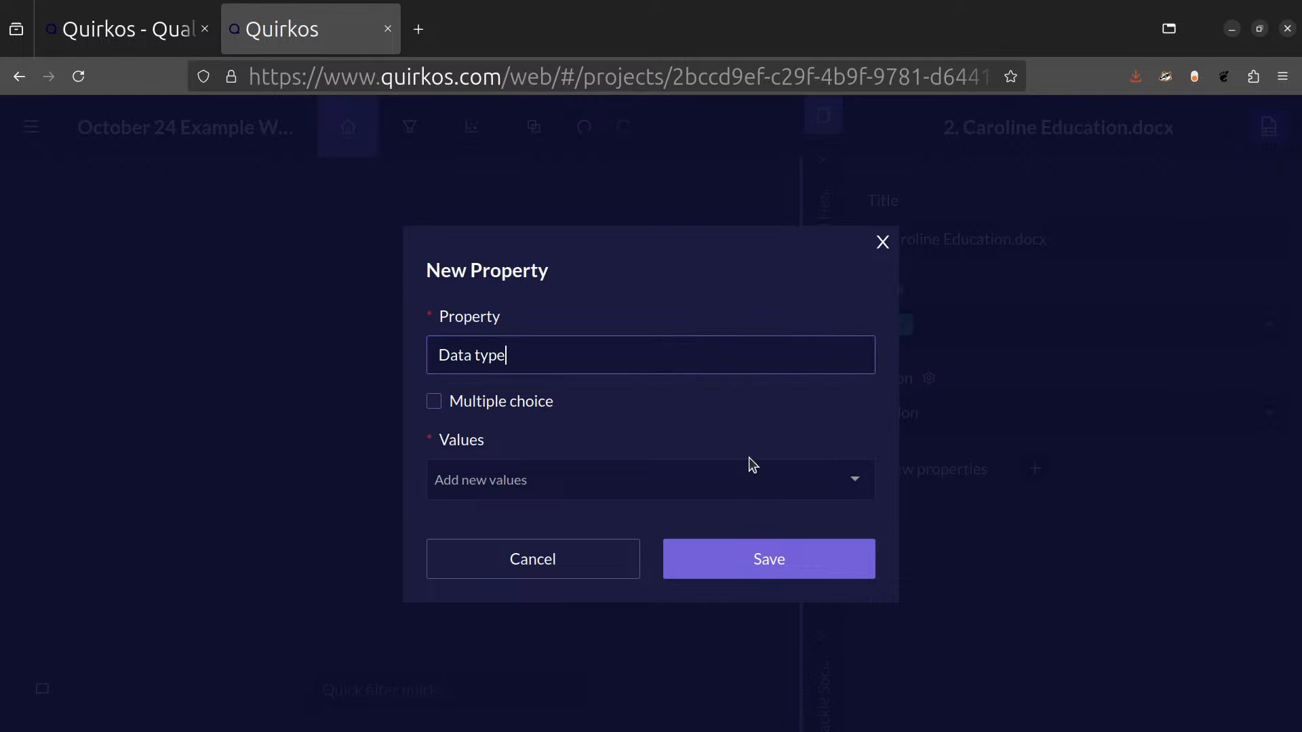
pyautogui.click(728, 482)
pyautogui.write('Se')
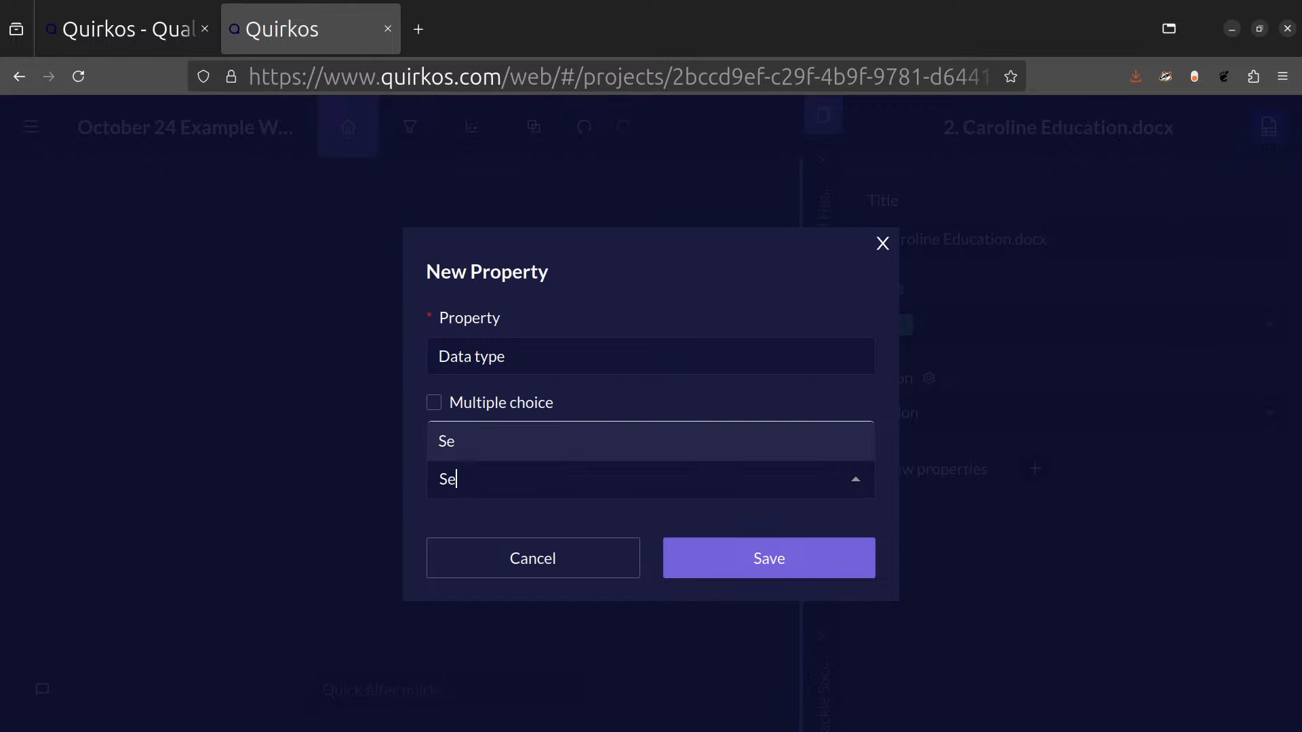
pyautogui.write('mi-structured interviews')
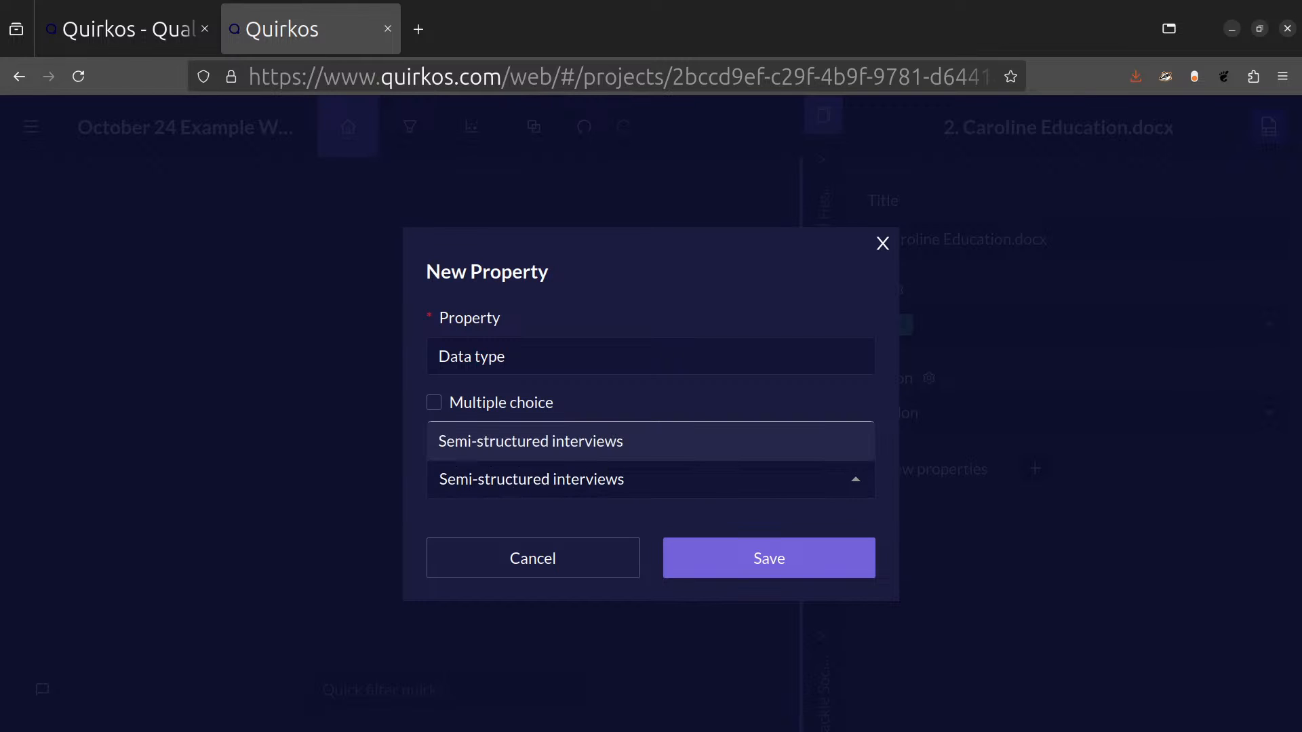
pyautogui.press('Return')
pyautogui.click(748, 550)
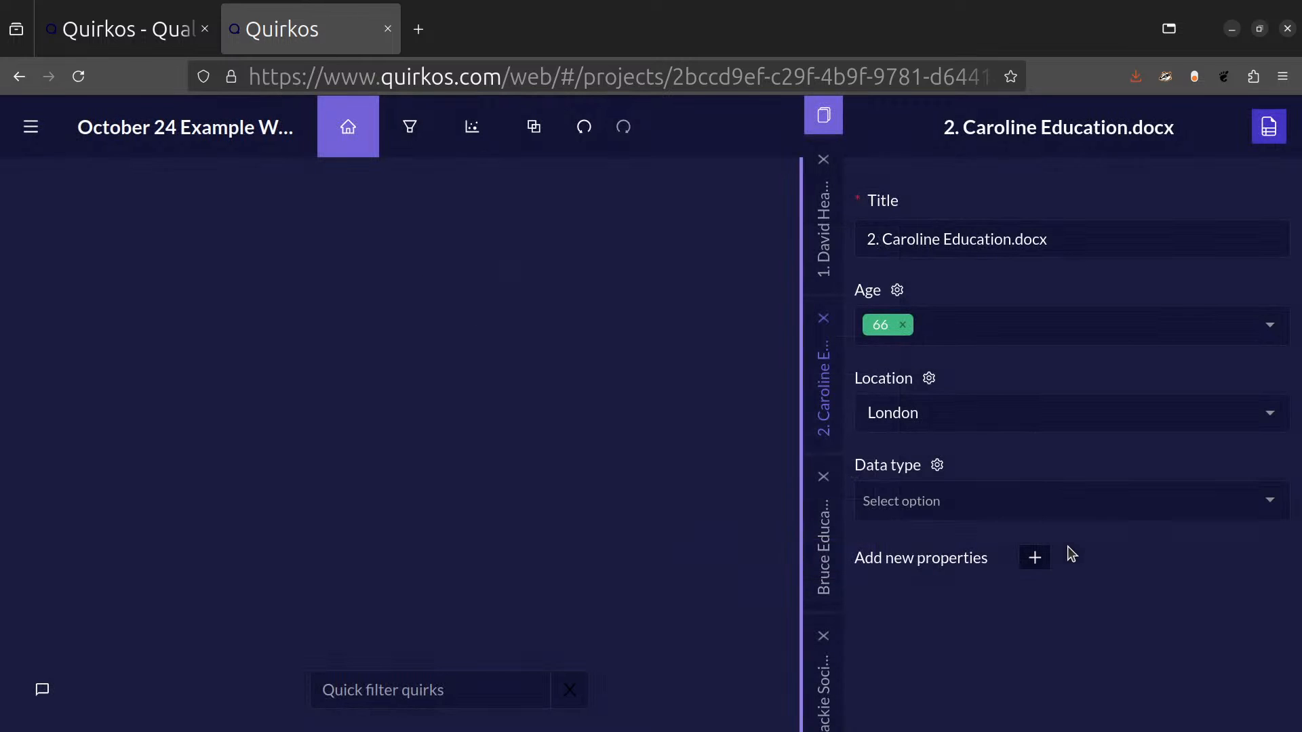
pyautogui.click(1268, 498)
pyautogui.click(1161, 469)
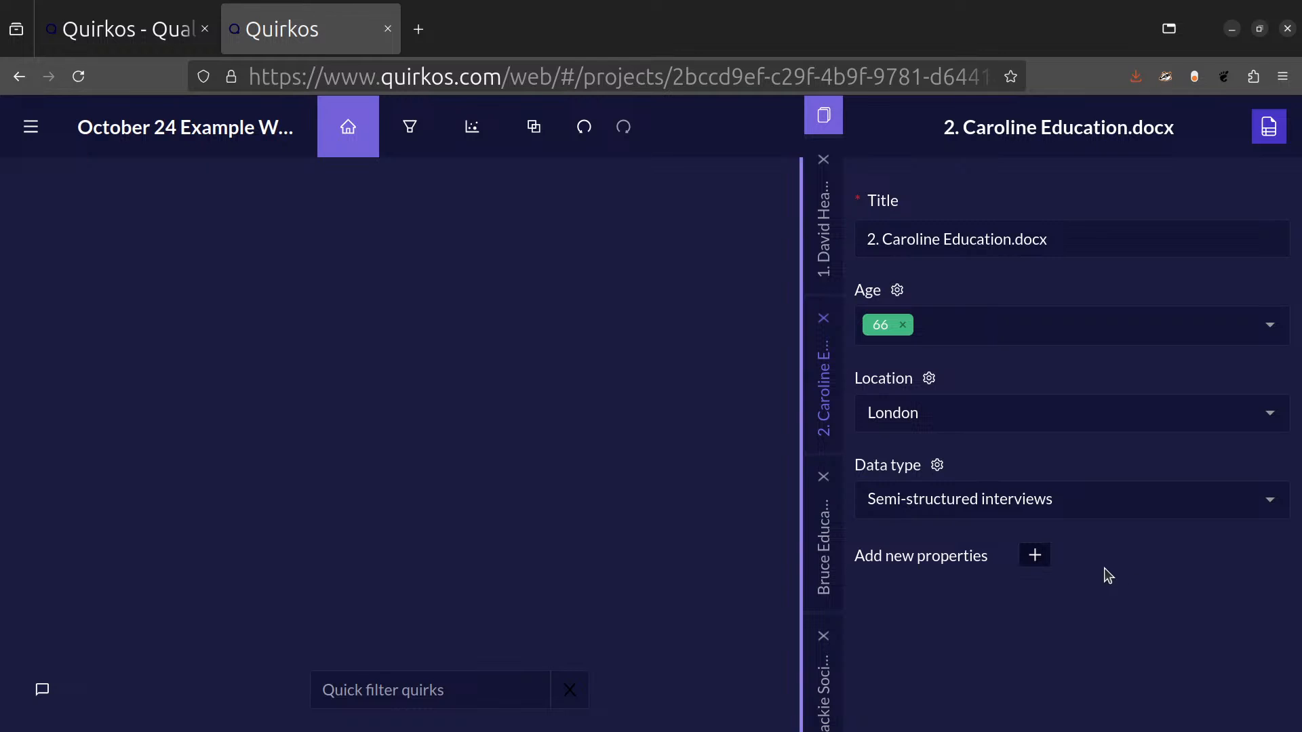
# Create a source property named Name / id# with a respondent ID as its value and assign it to the source.
pyautogui.click(1035, 555)
pyautogui.click(762, 354)
pyautogui.write('Name / ')
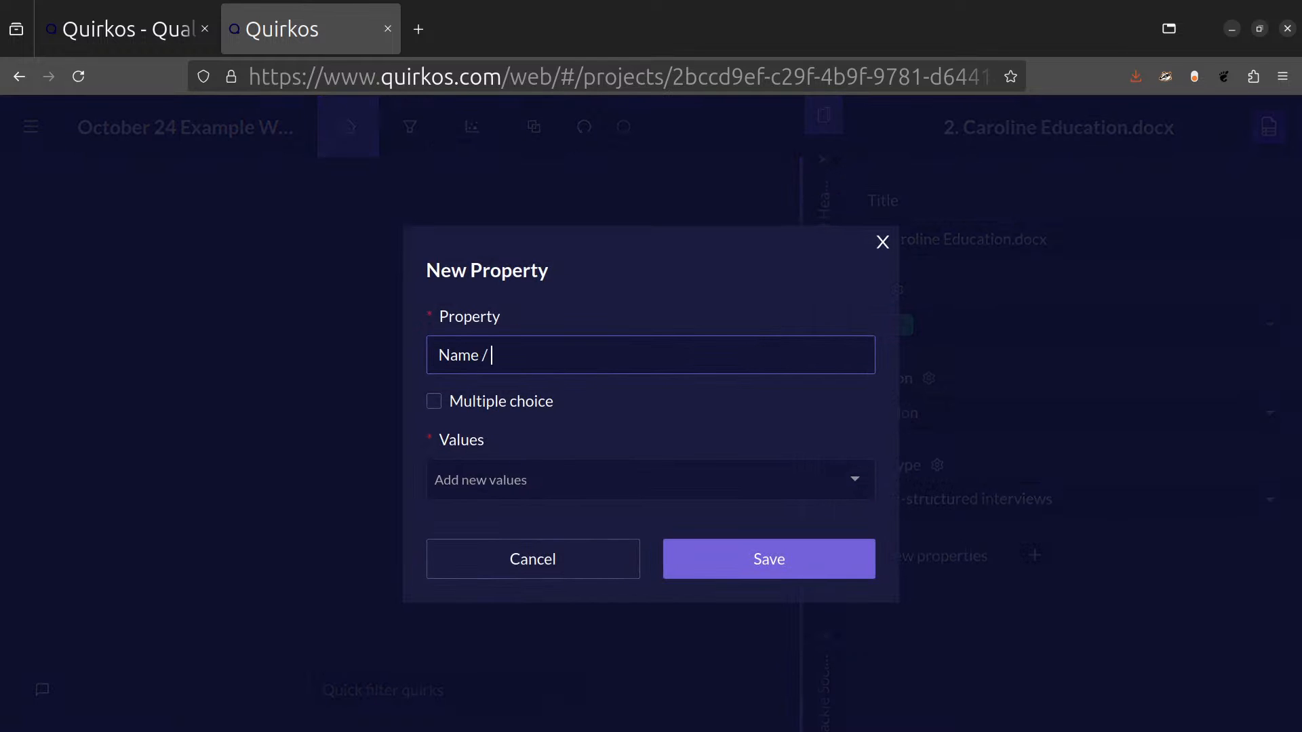
pyautogui.write('id#')
pyautogui.click(513, 485)
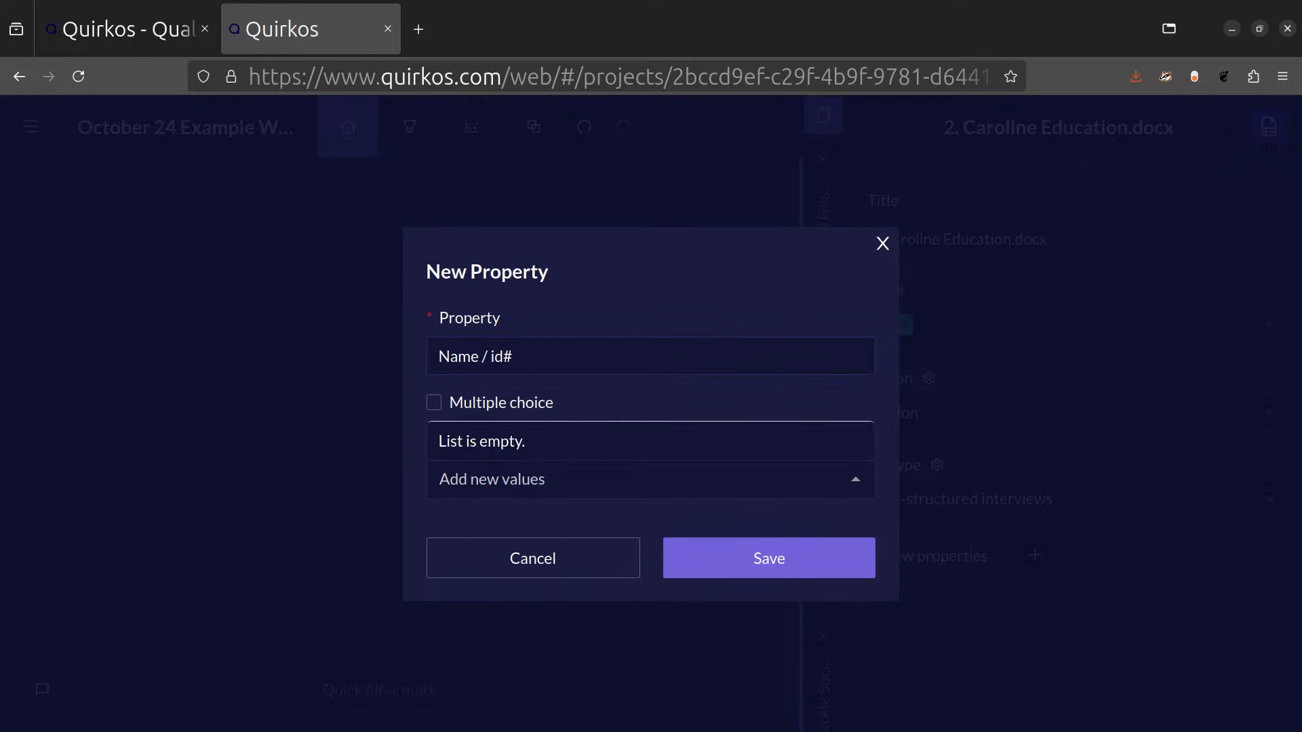
pyautogui.click(538, 526)
pyautogui.click(738, 547)
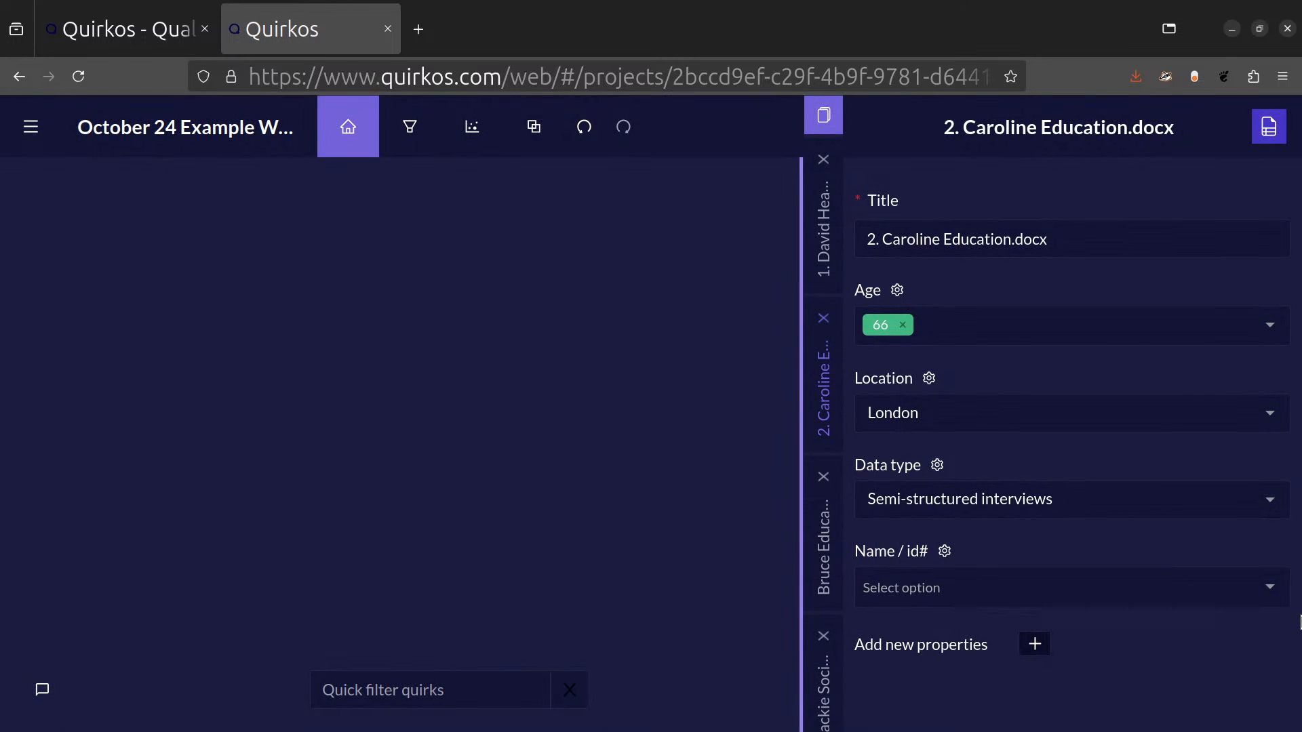
pyautogui.click(1269, 587)
pyautogui.click(1017, 551)
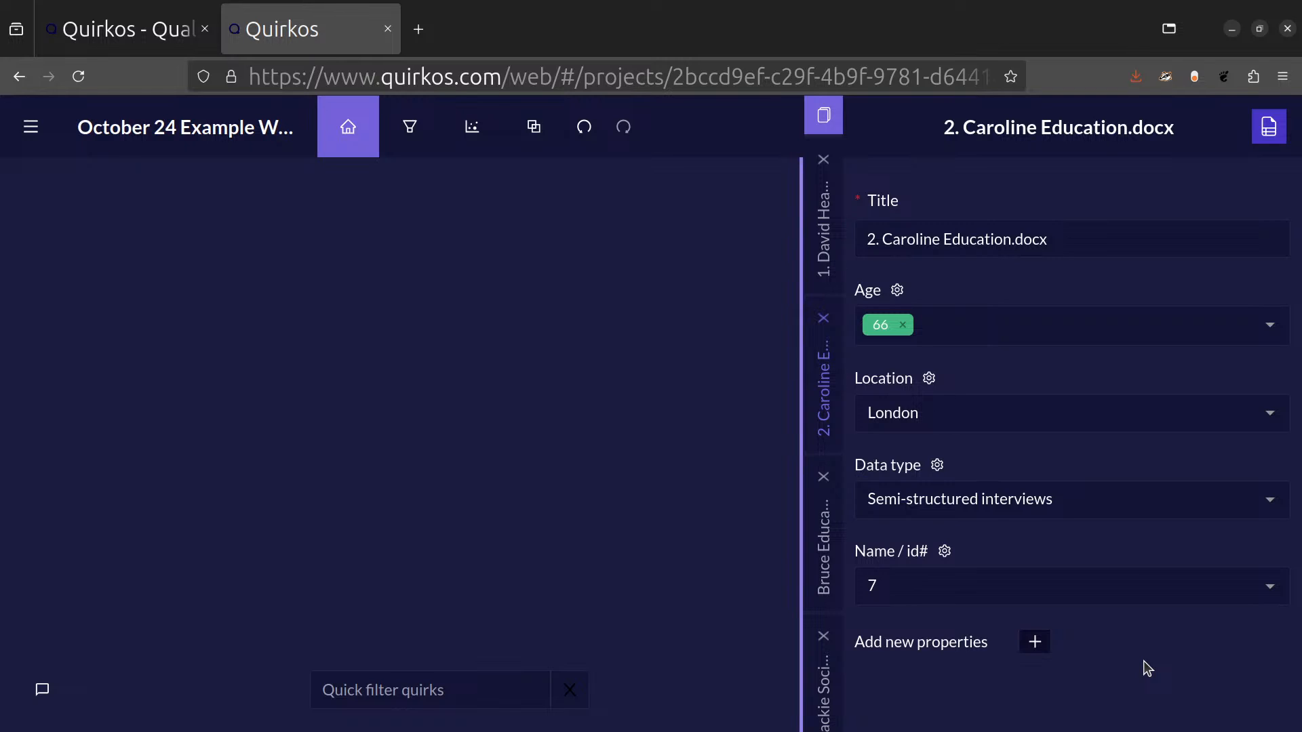
pyautogui.click(1034, 643)
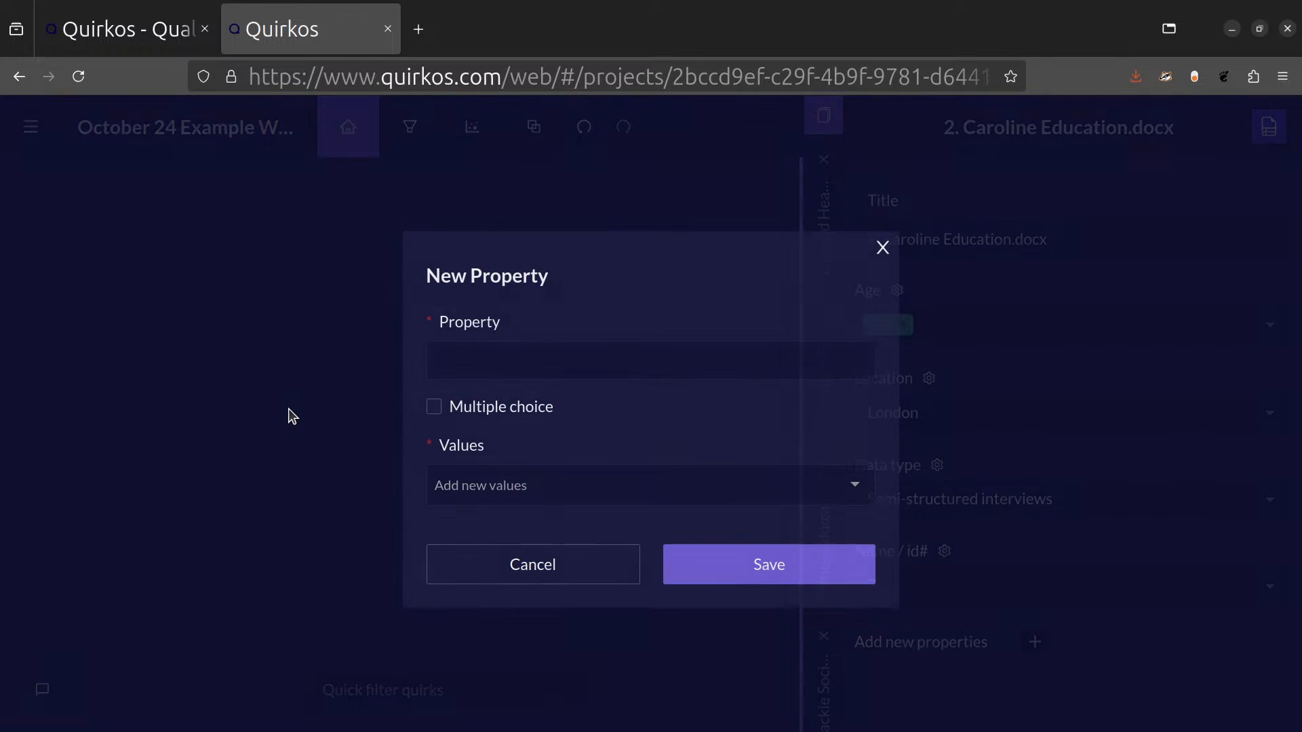
pyautogui.click(520, 357)
pyautogui.write('Year')
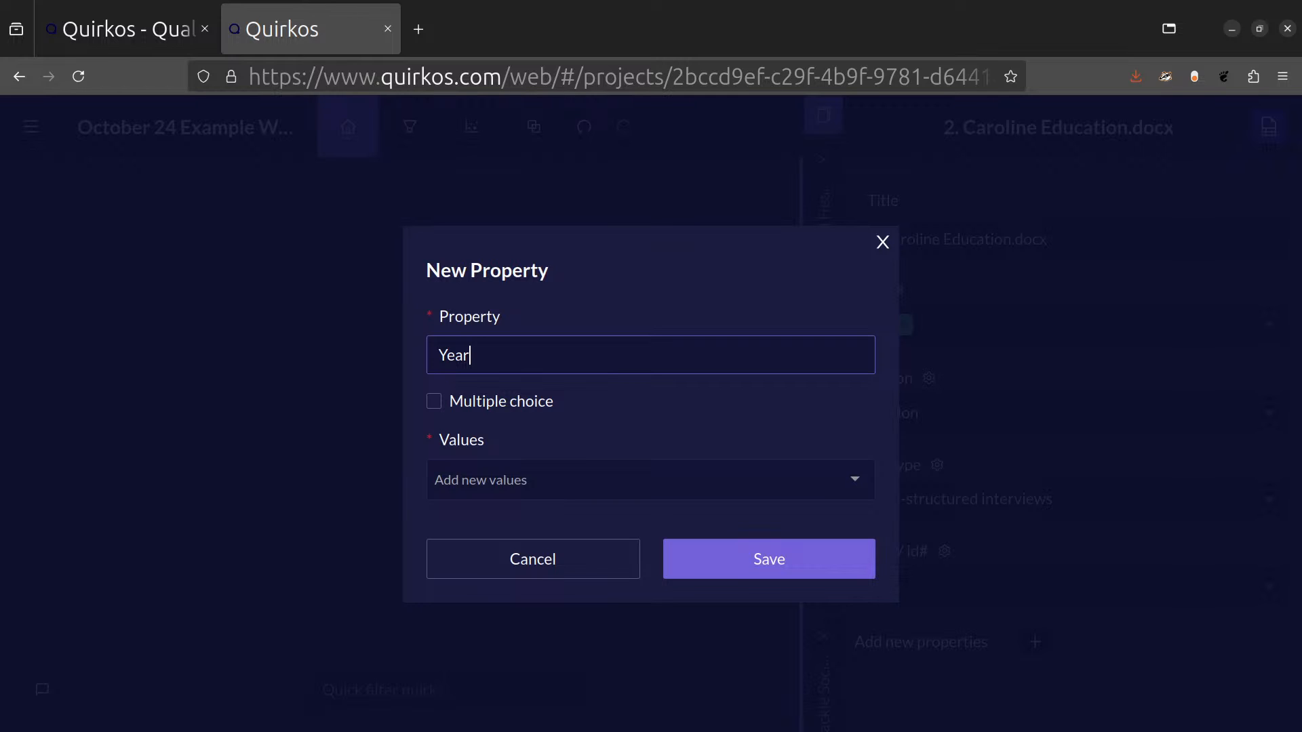
pyautogui.click(581, 571)
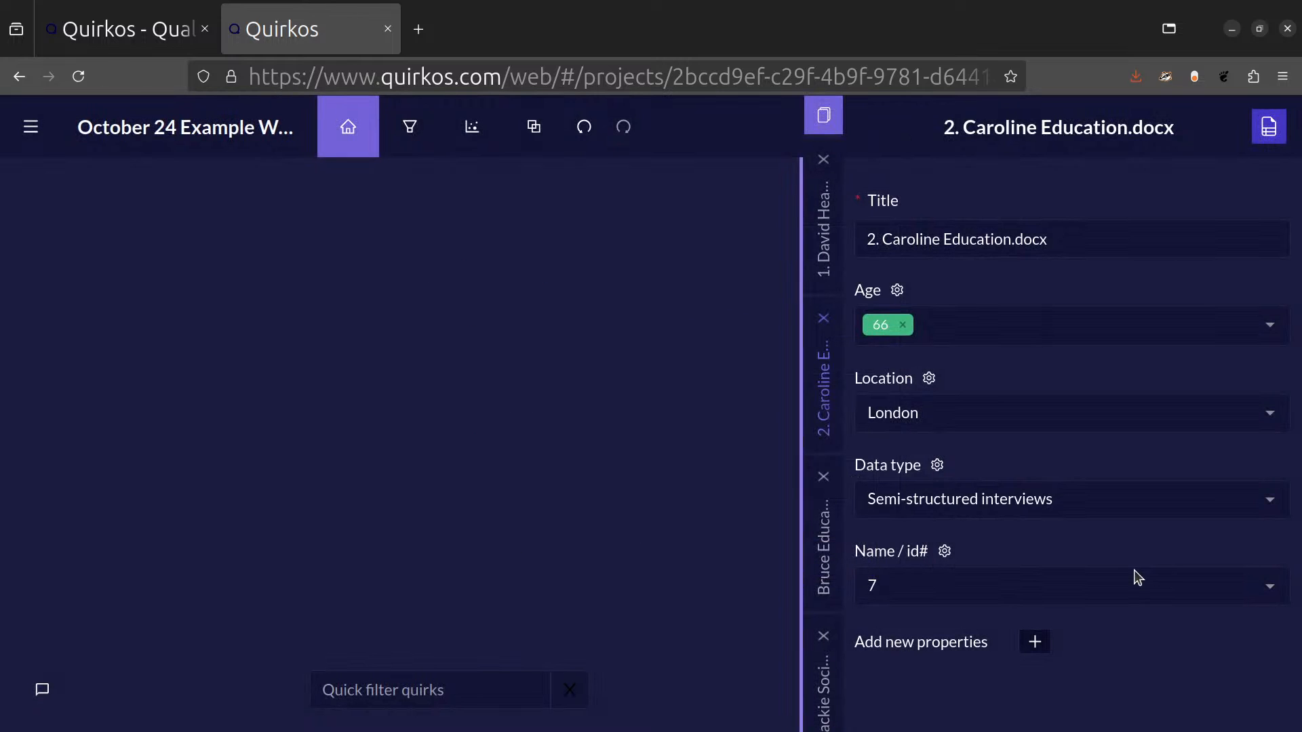
# Set the source's Data type to a new value, Journal Article.
pyautogui.click(1114, 500)
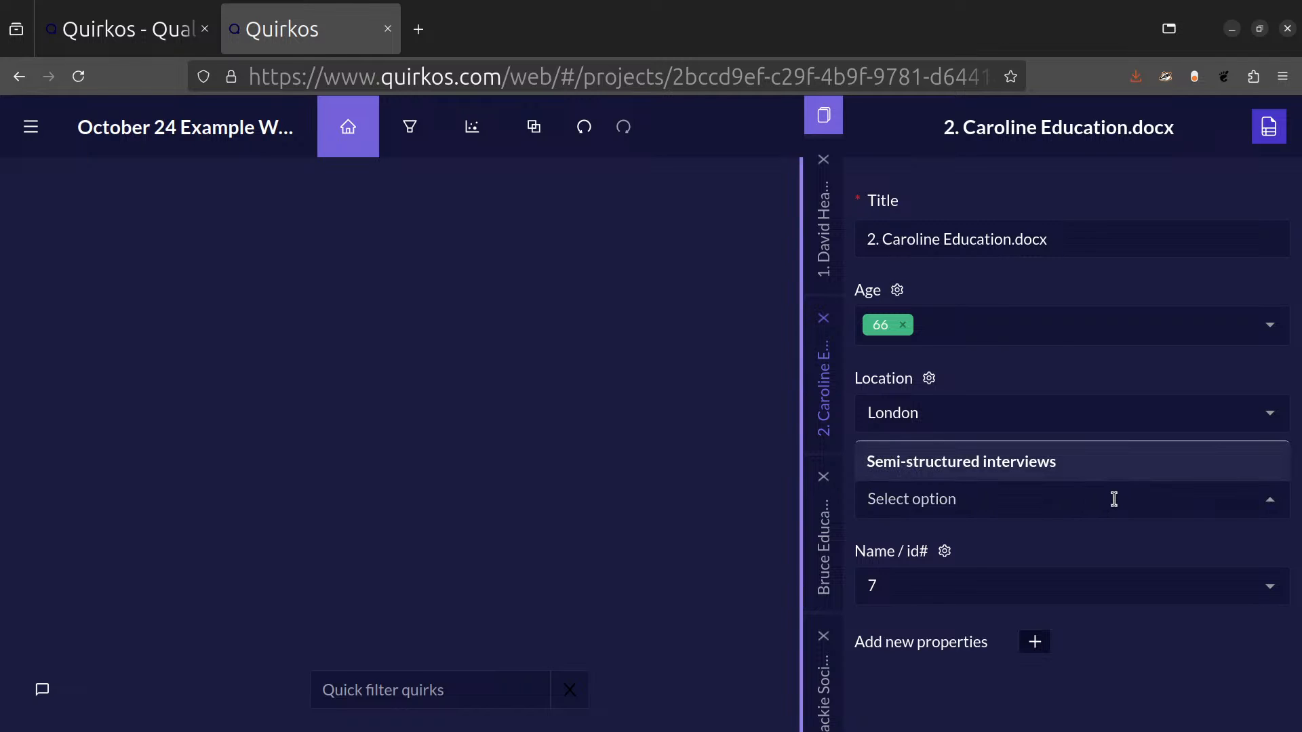
pyautogui.write('Journal Article')
pyautogui.press('Return')
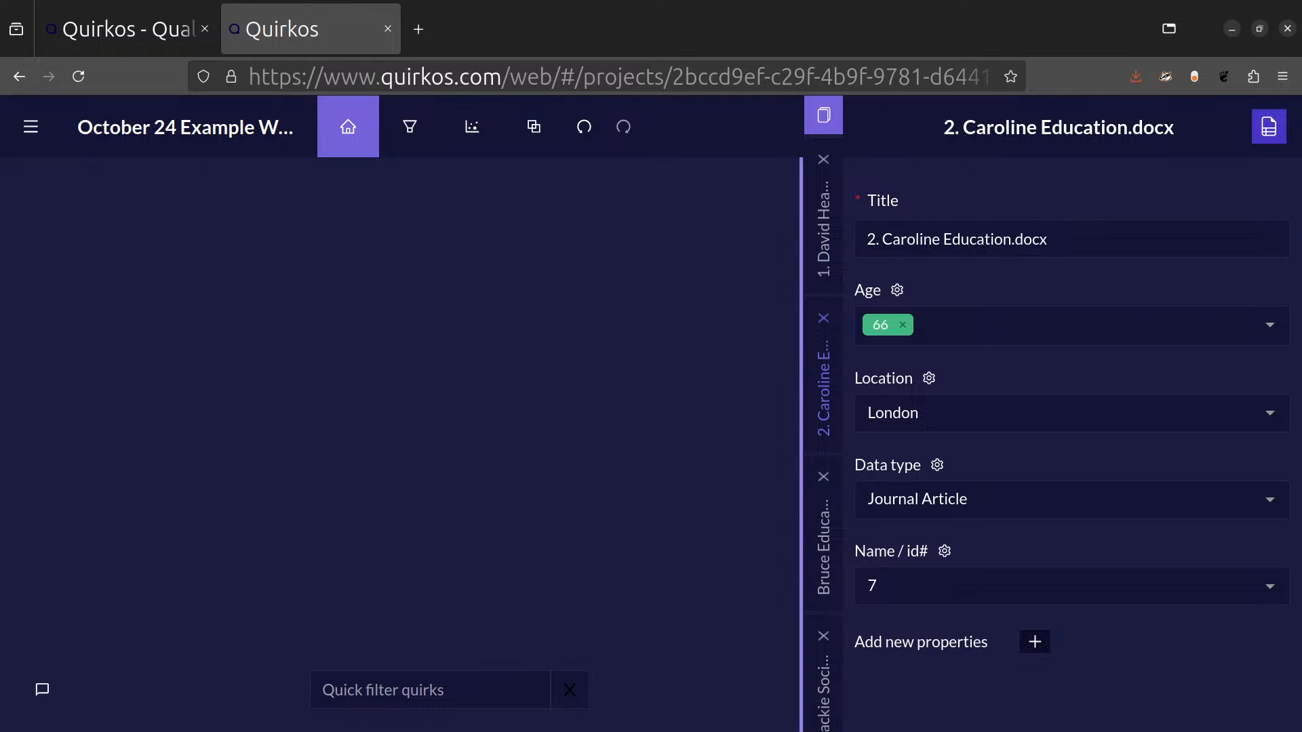
# Open a new blank spreadsheet in LibreOffice Calc and maximise its window.
pyautogui.press('super')
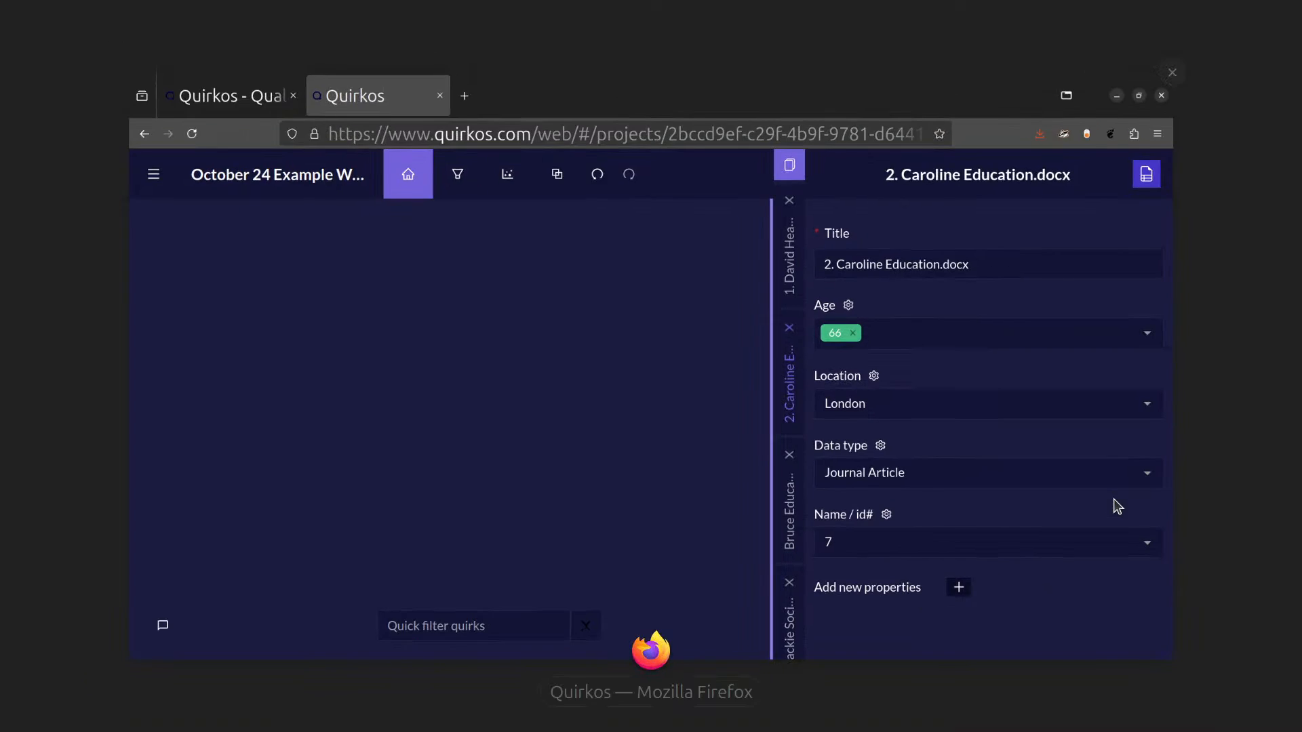
pyautogui.click(1117, 506)
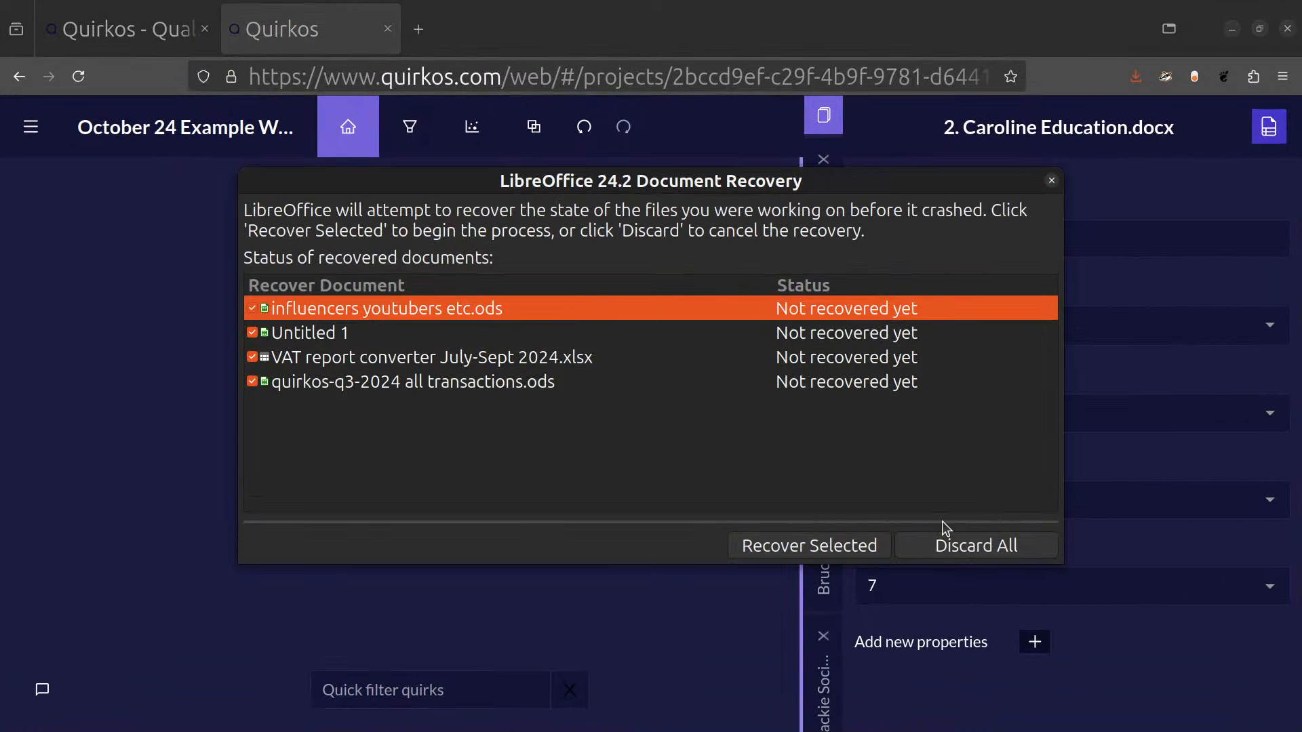
pyautogui.moveTo(795, 185); pyautogui.dragTo(0, 234)
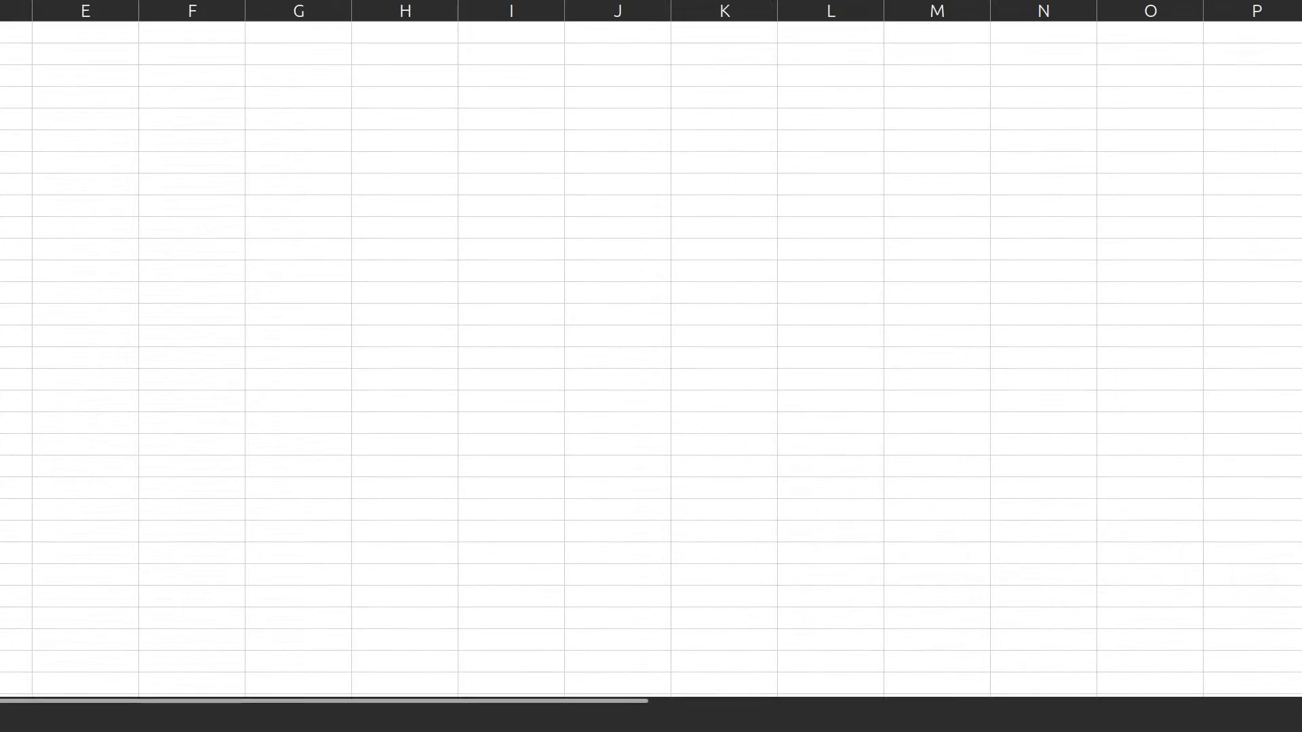
pyautogui.moveTo(0, 0); pyautogui.dragTo(0, 244)
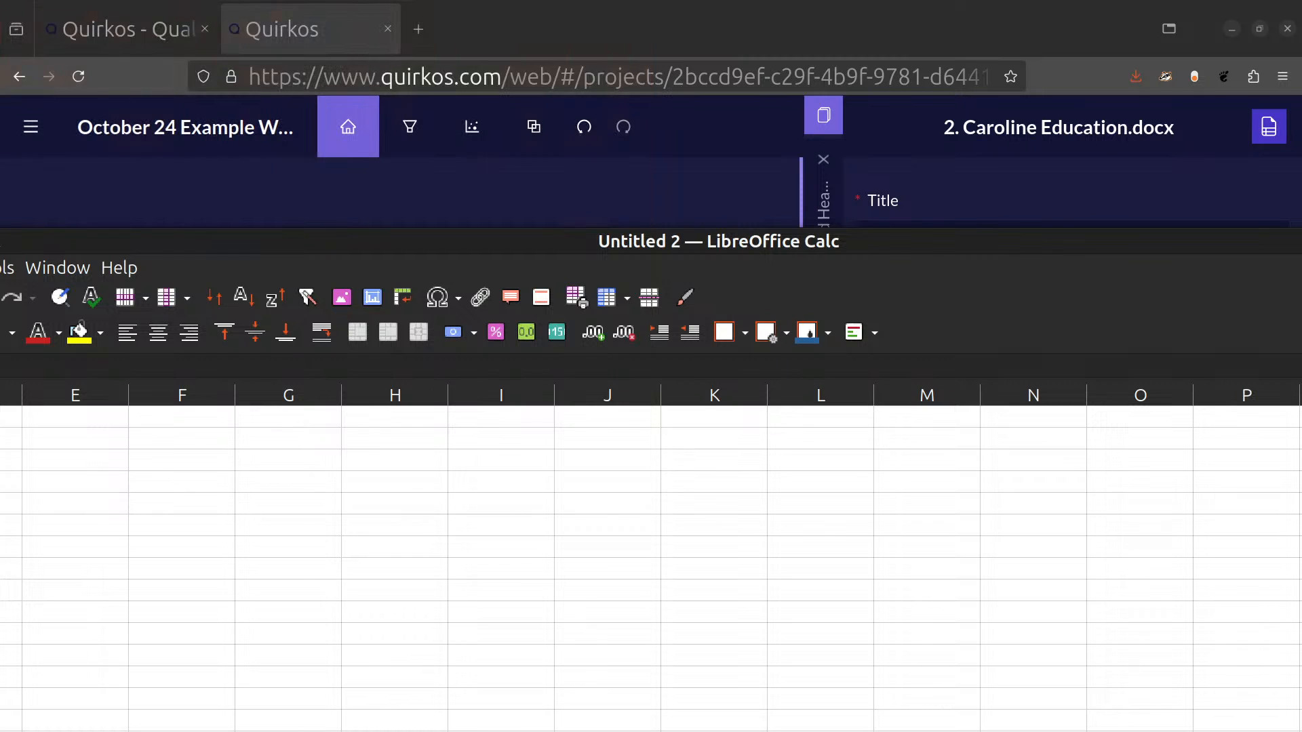
pyautogui.doubleClick(563, 246)
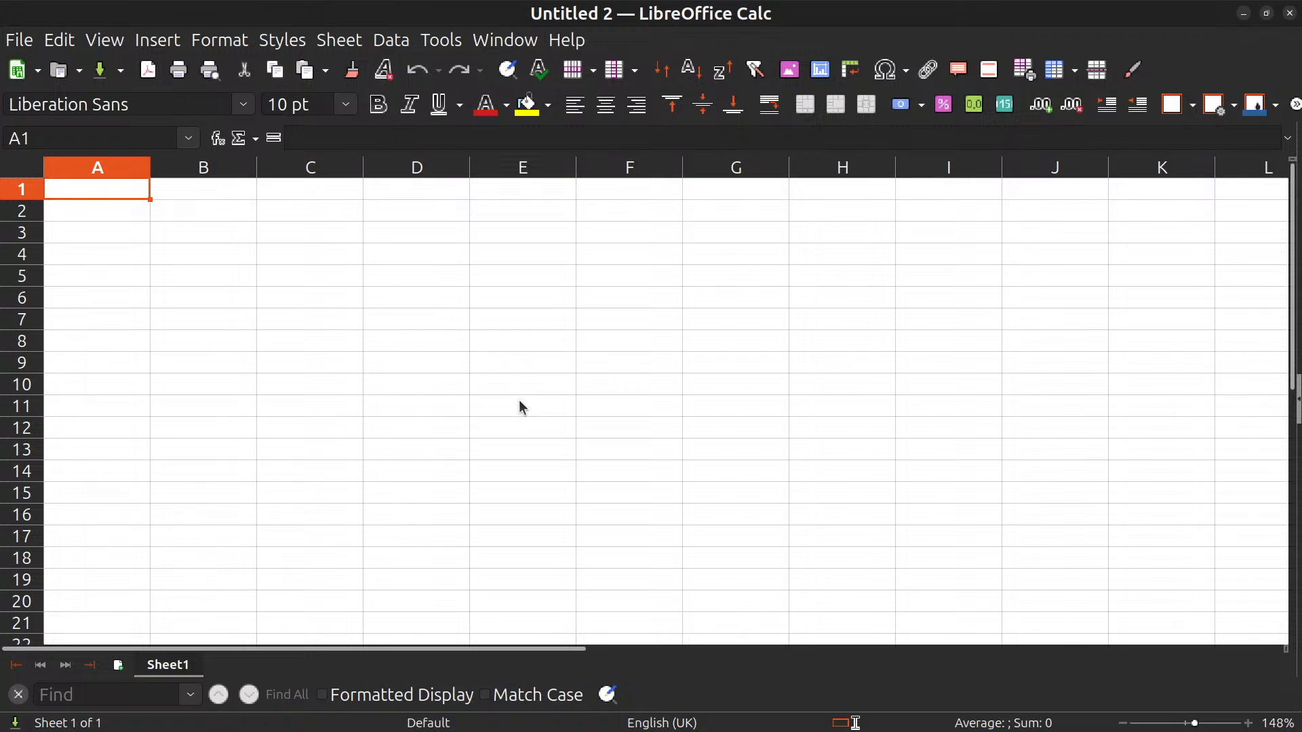
# Enter the column headings Respondent Name, Question 1 and Question 2 in cells A1 to C1.
pyautogui.write('Re')
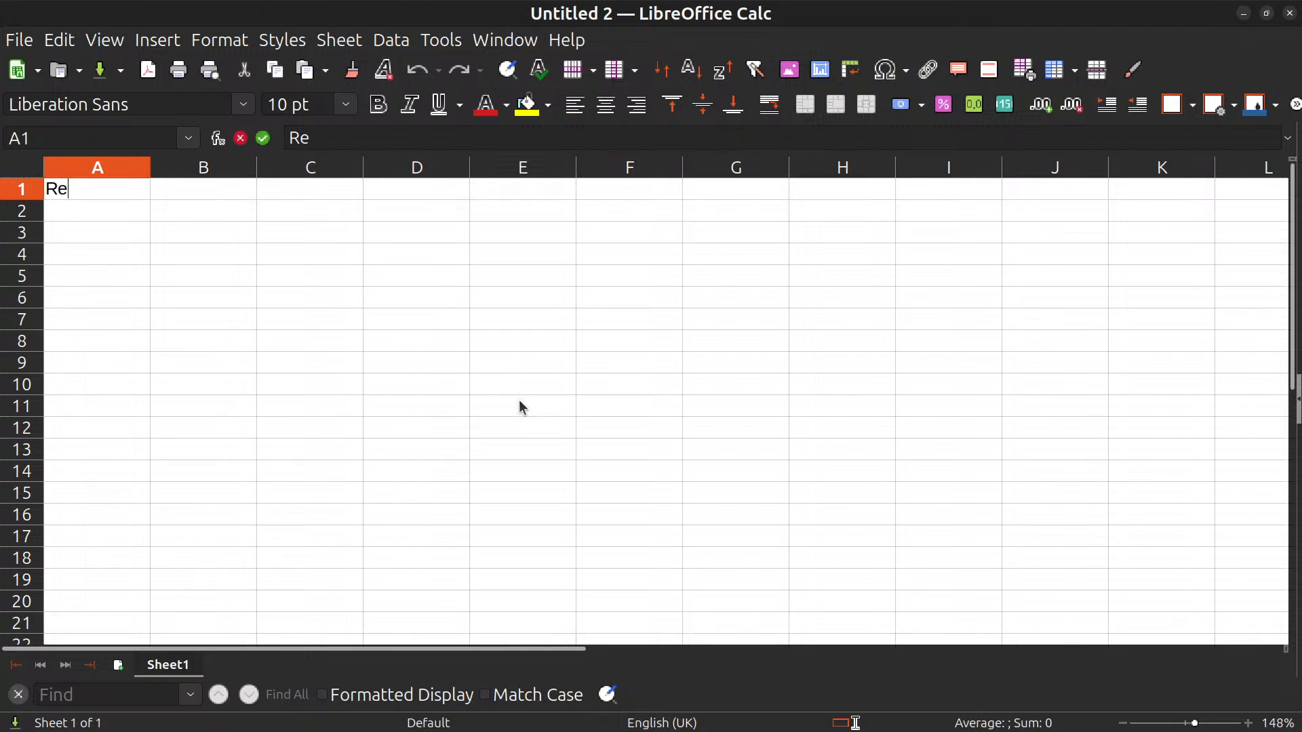
pyautogui.write('spondent Name')
pyautogui.press('Return')
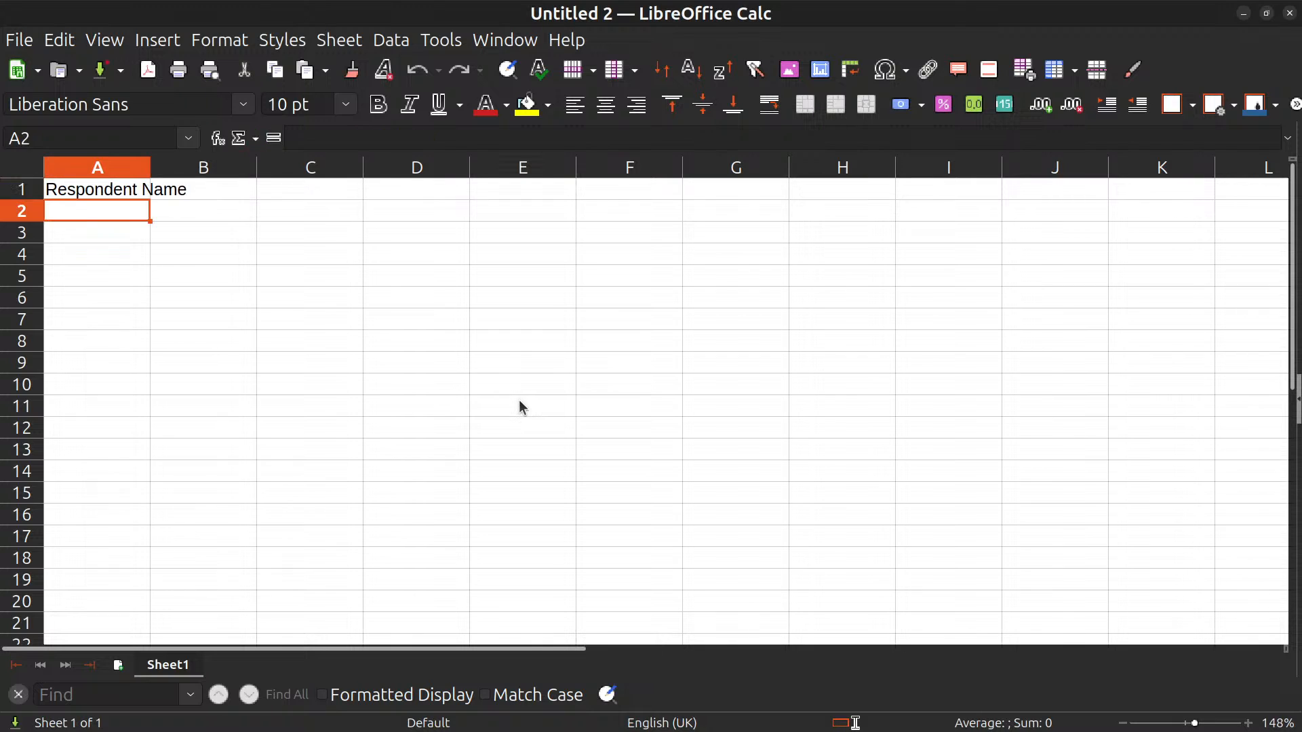
pyautogui.press('Up')
pyautogui.press('Right')
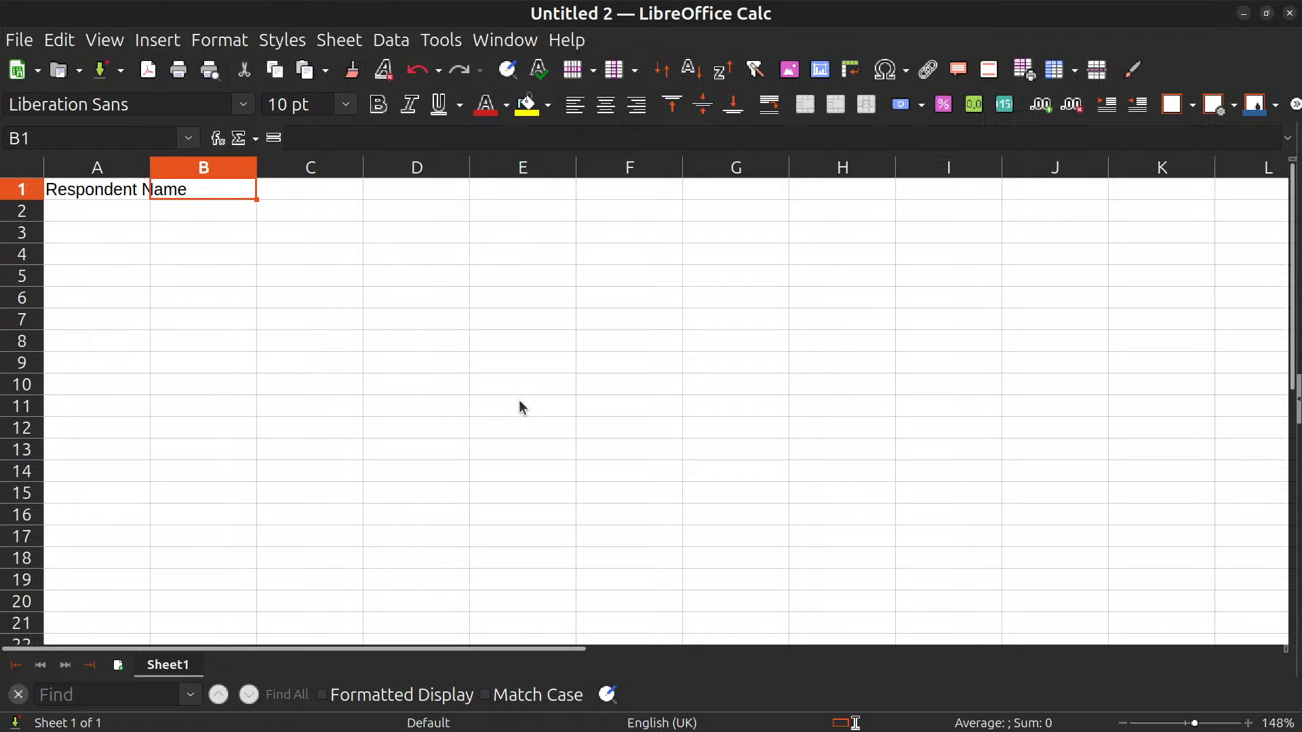
pyautogui.write('Question 1')
pyautogui.press('Tab')
pyautogui.write('Question 2')
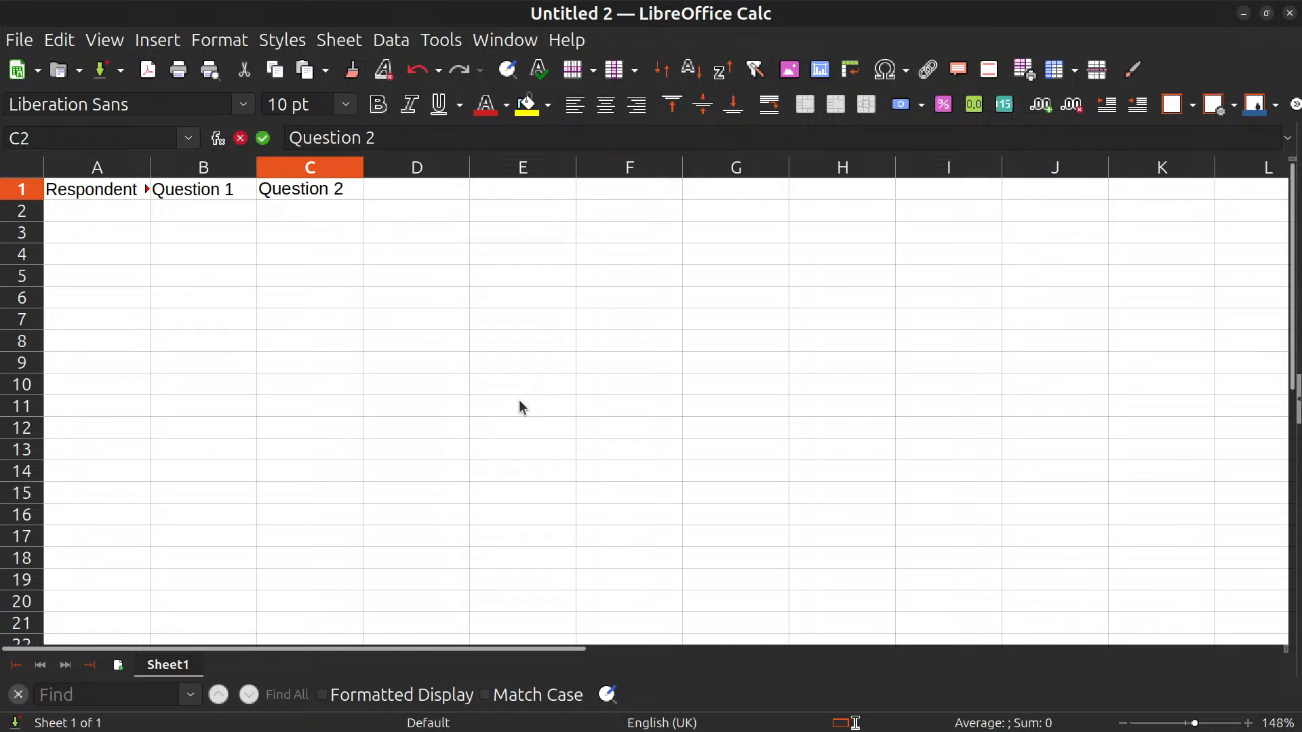
pyautogui.press('Return')
# Number the respondents 1, 2 and 3 in cells A2 to A4.
pyautogui.write('1')
pyautogui.press('Return')
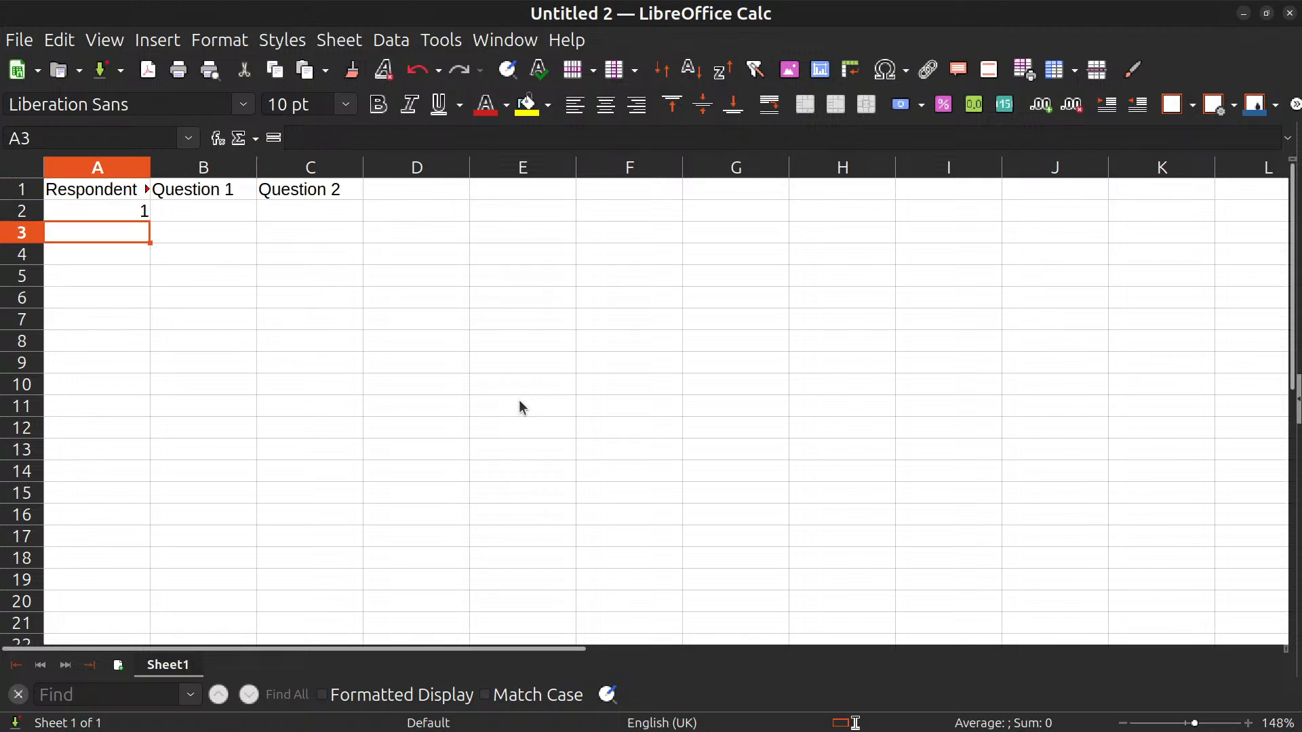
pyautogui.write('2')
pyautogui.press('Return')
pyautogui.write('3')
pyautogui.press('Up')
pyautogui.press('Up')
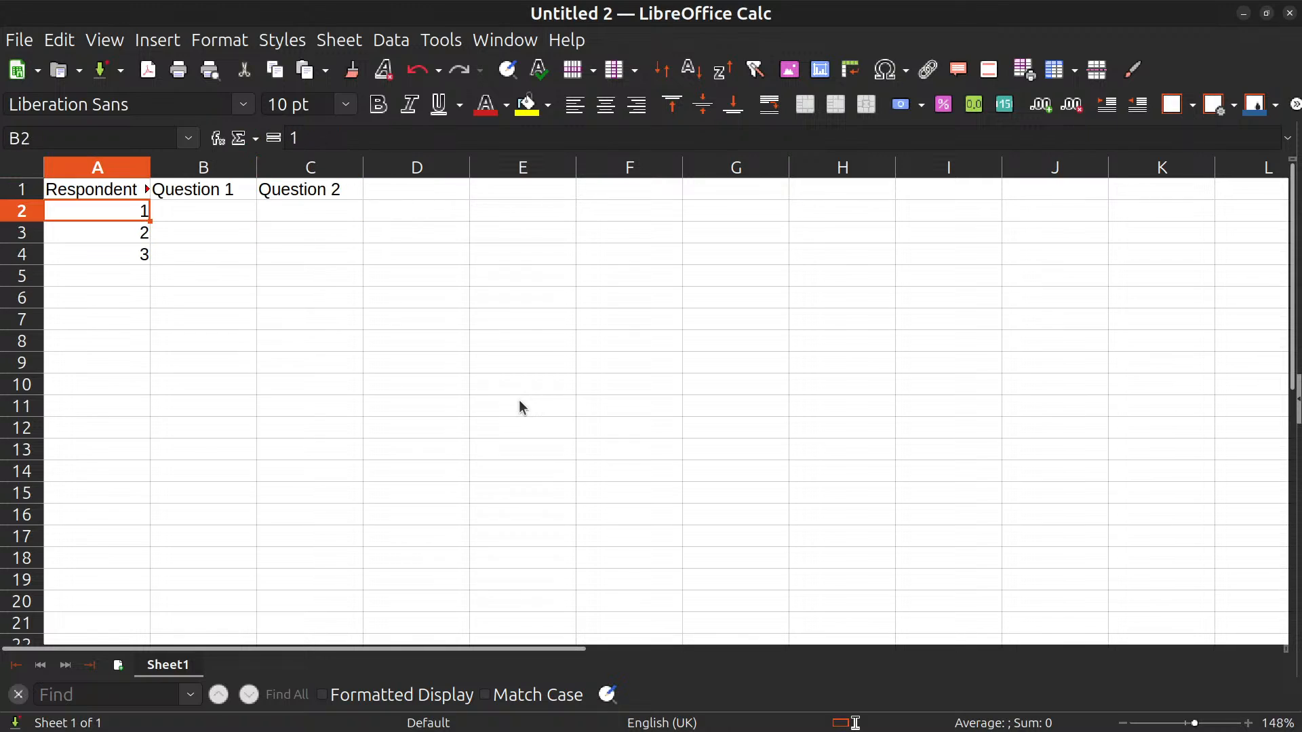
# Enter Yes under Question 1 and No under Question 2 for respondent 1.
pyautogui.press('Right')
pyautogui.write('Yes')
pyautogui.press('Tab')
pyautogui.write('No')
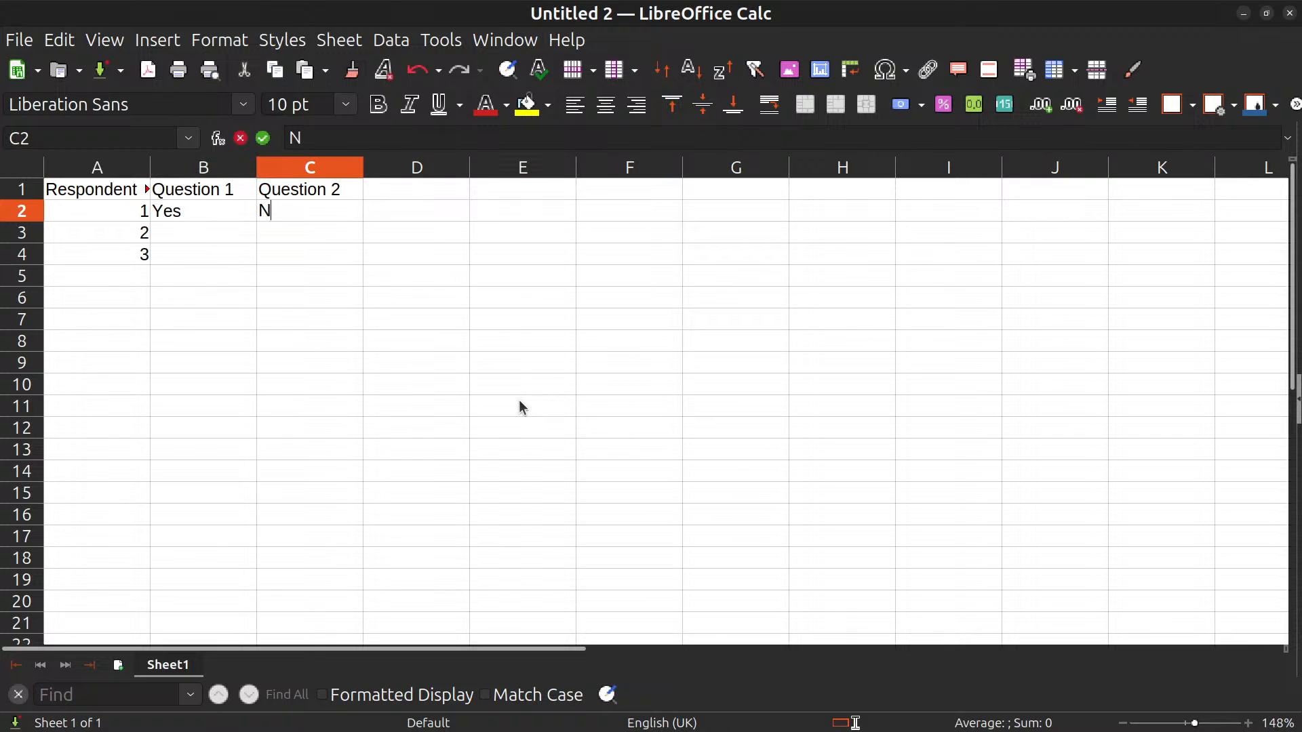
pyautogui.press('Tab')
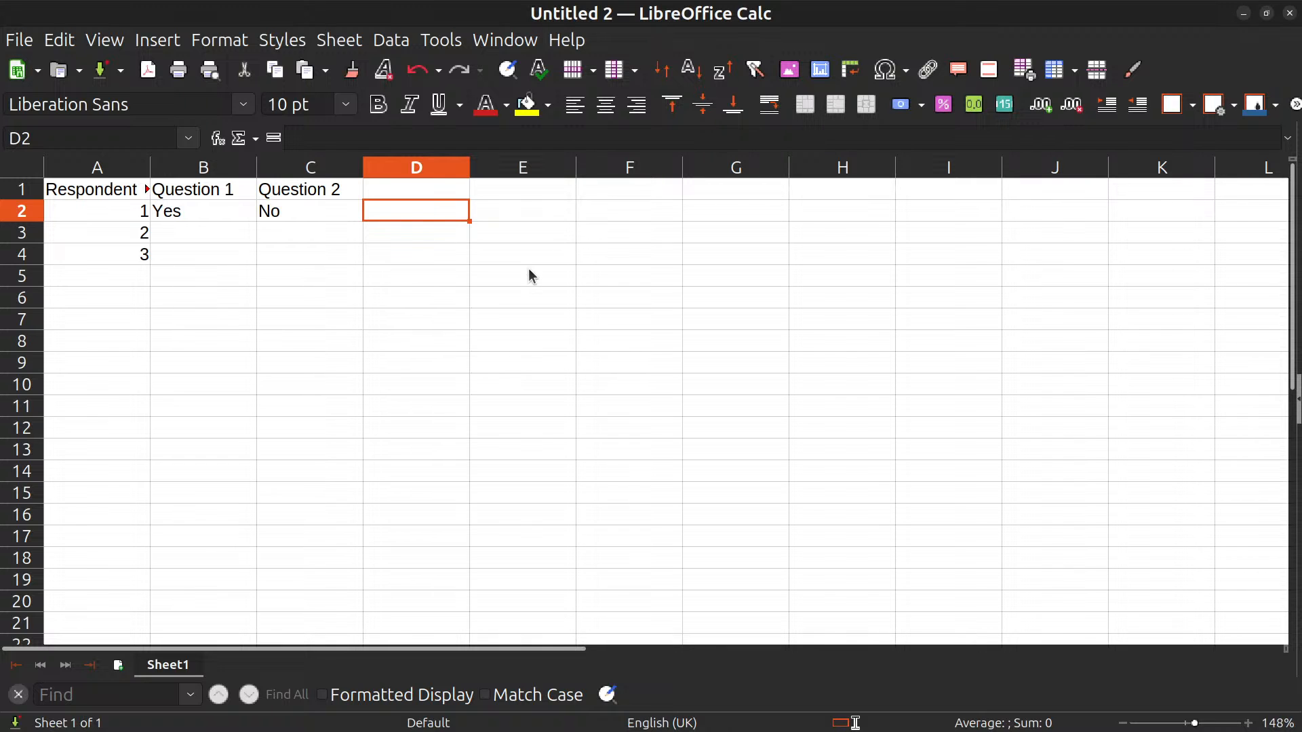
# Switch back to Quirkos, show the Education source's transcript text and highlight the interviewer's opening question.
pyautogui.moveTo(411, 9); pyautogui.dragTo(0, 221)
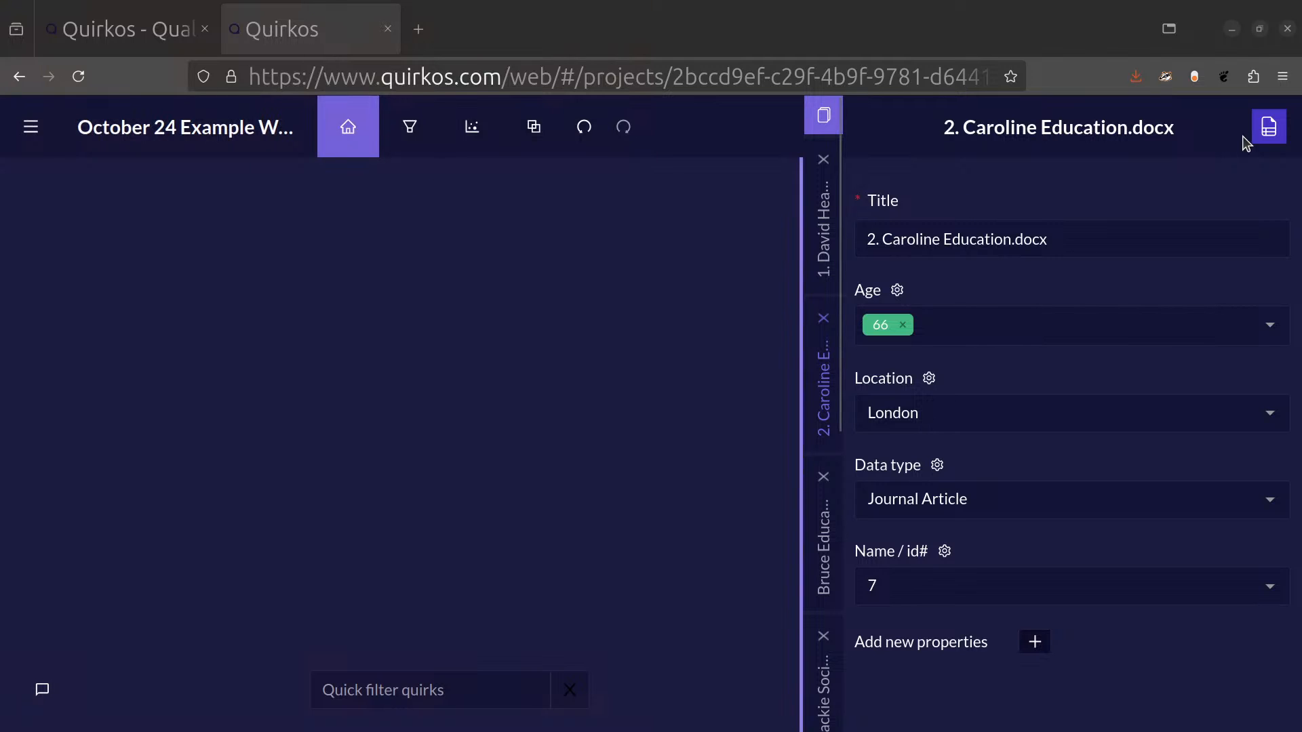
pyautogui.click(1269, 127)
pyautogui.moveTo(1069, 401); pyautogui.dragTo(1165, 710)
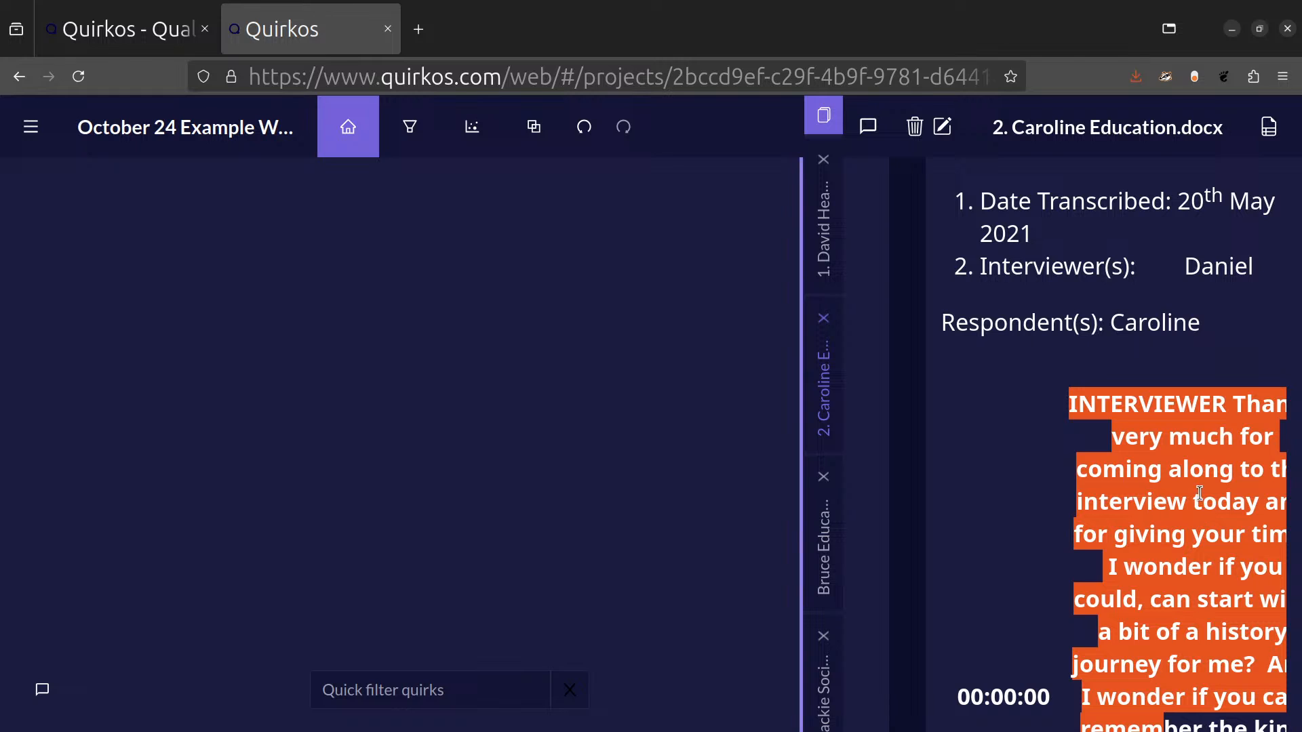
# Switch to the Calc spreadsheet and examine respondent 1's answers under Question 1 and Question 2.
pyautogui.hotkey('alt', 'Tab')
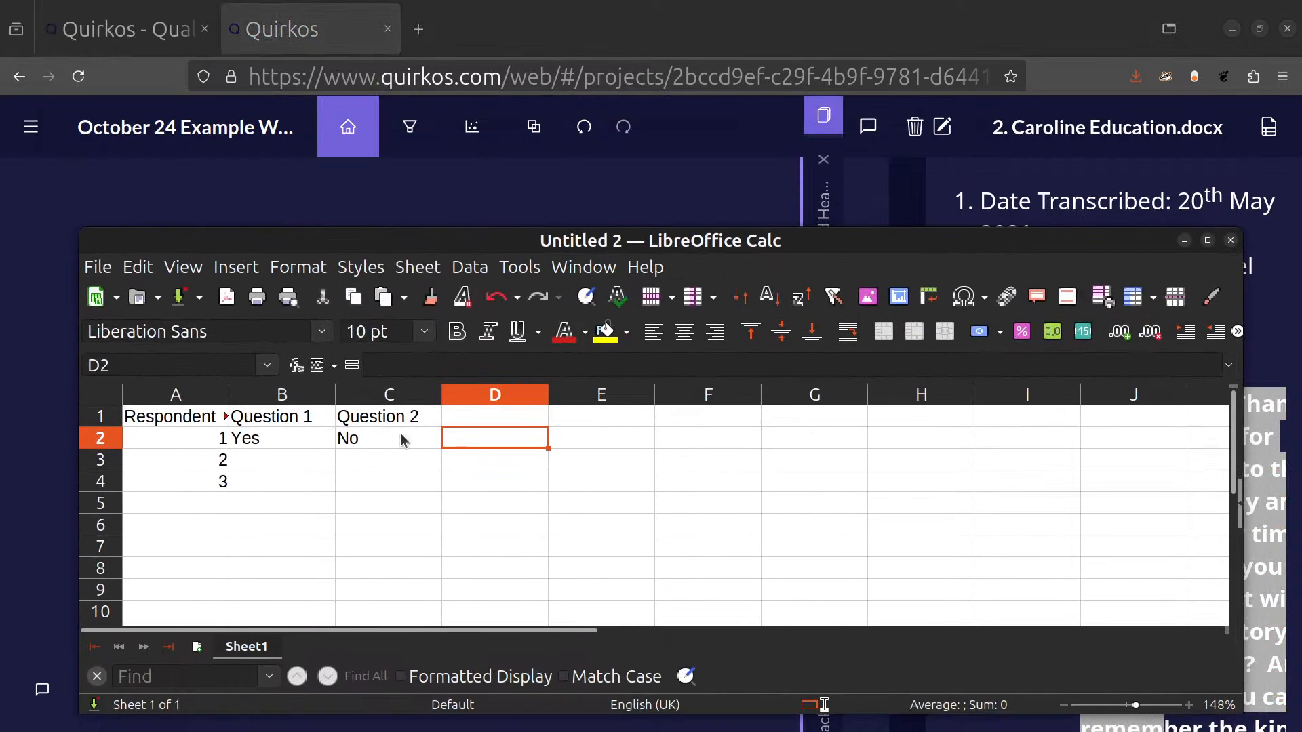
pyautogui.click(298, 449)
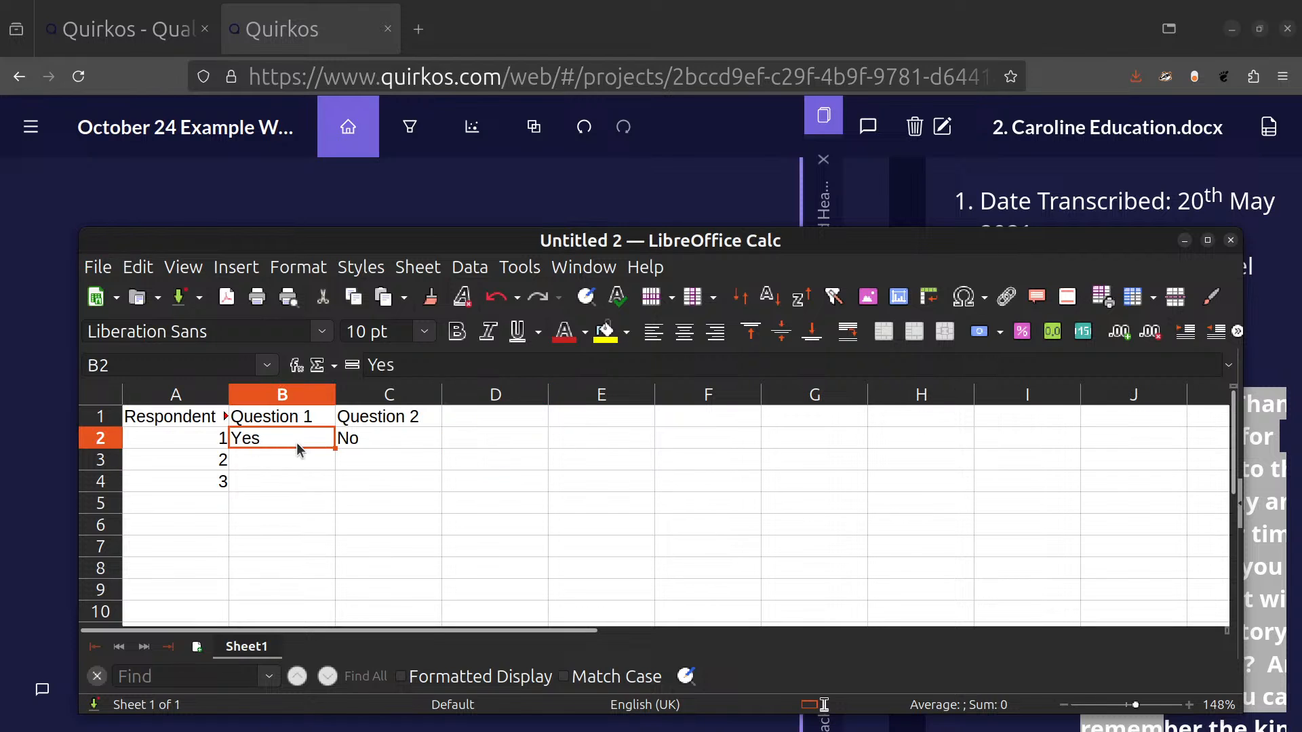
pyautogui.click(404, 445)
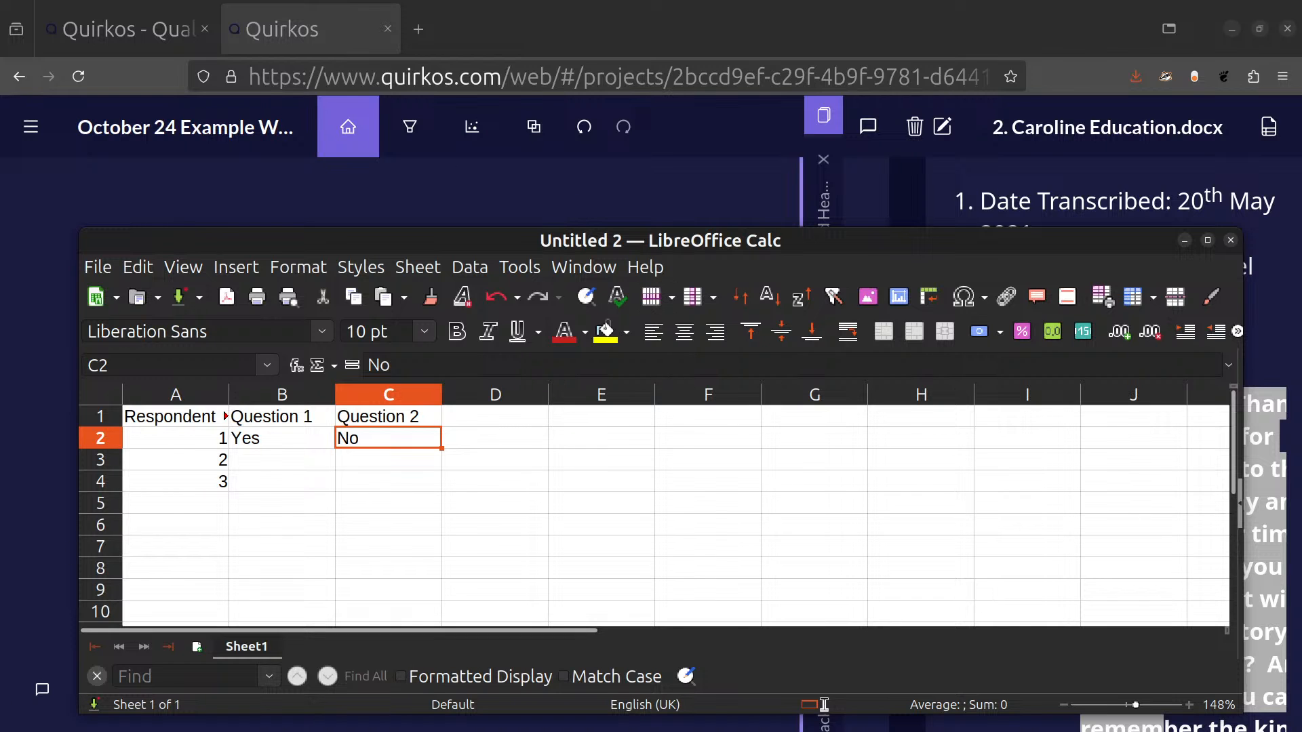
pyautogui.press('super')
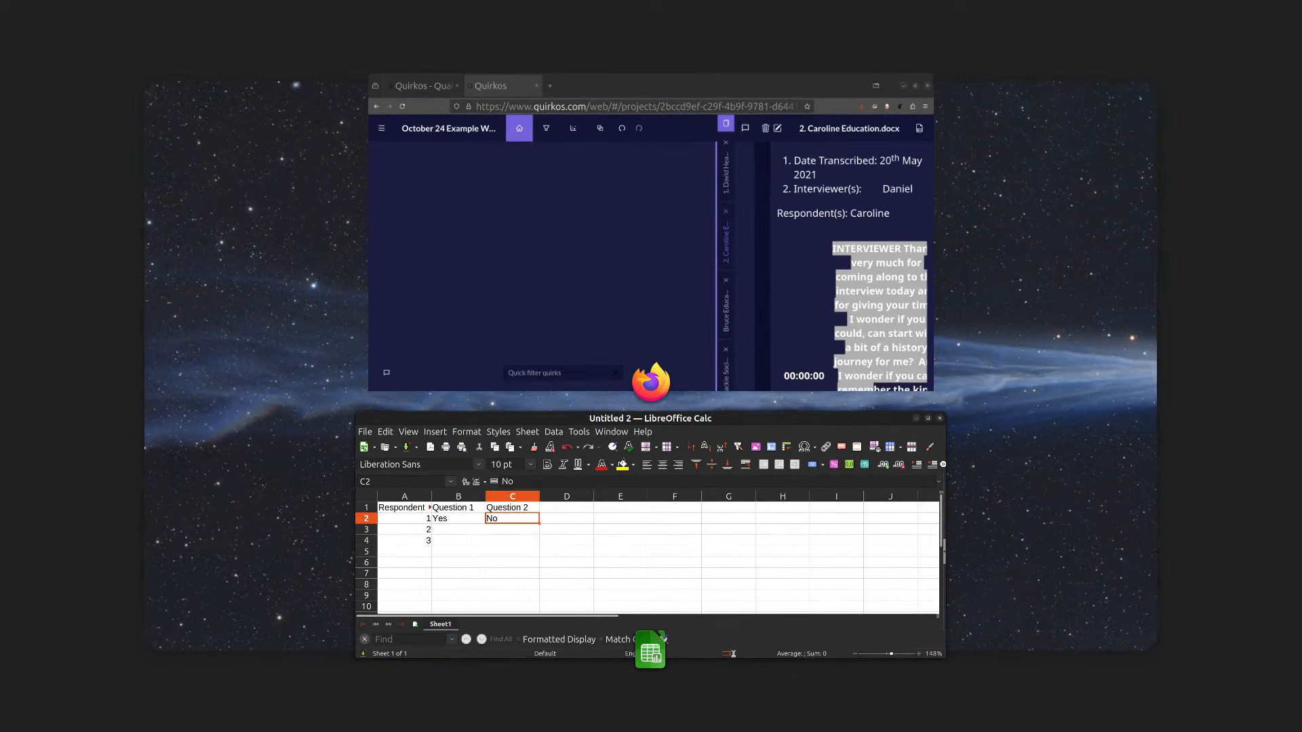
pyautogui.press('super')
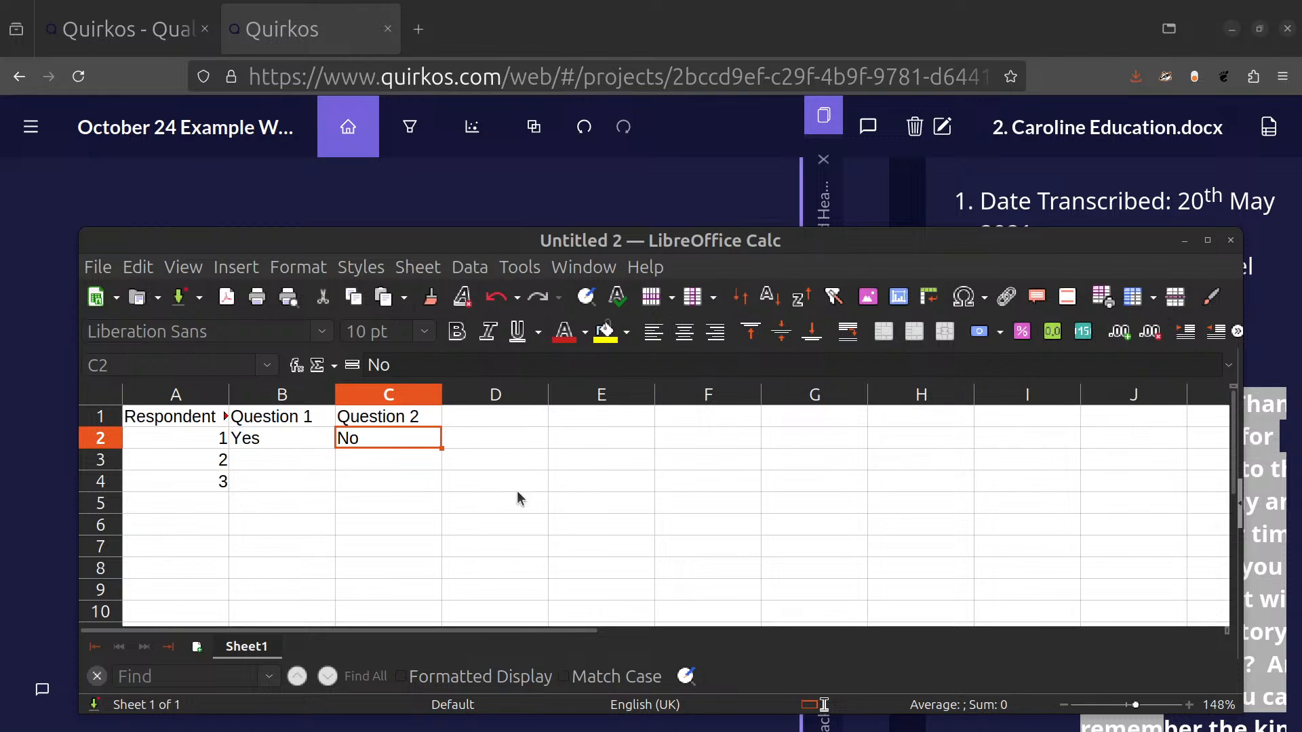
# Switch back to Quirkos and look over the project's commands for reports, sources, transcription and export.
pyautogui.moveTo(737, 244); pyautogui.dragTo(0, 41)
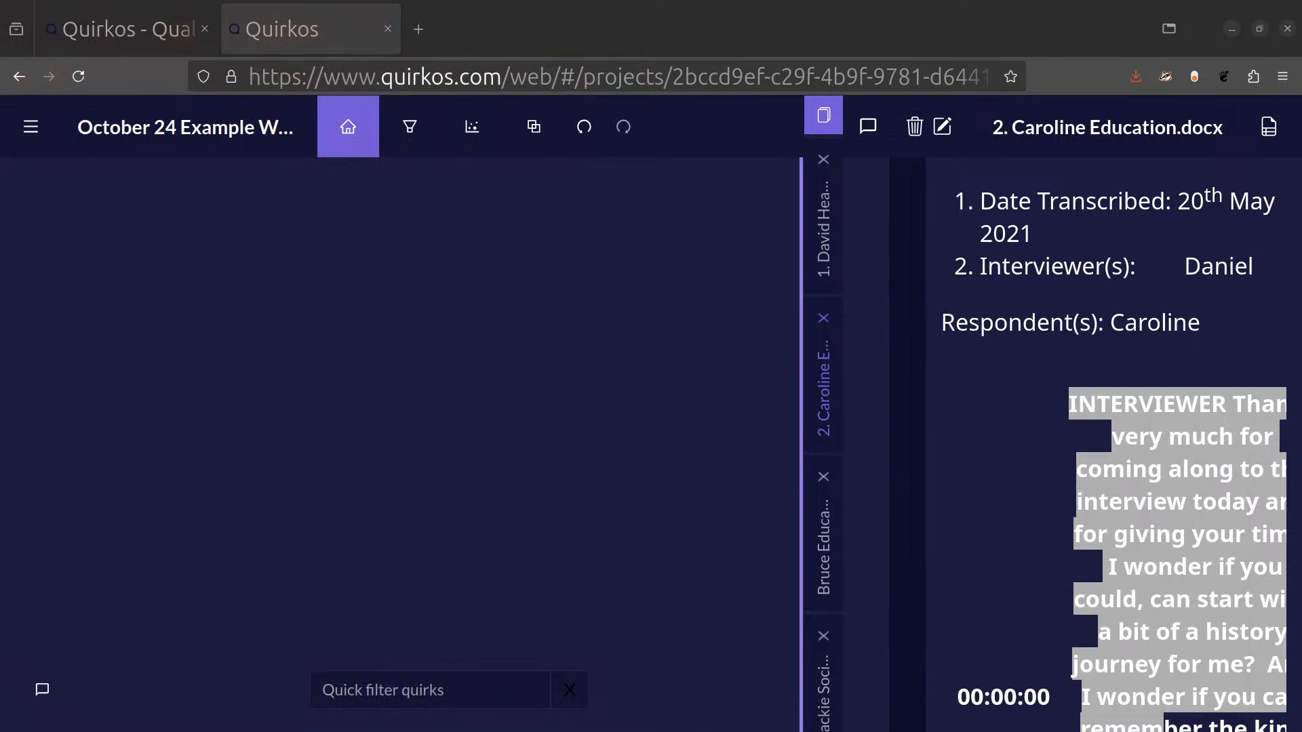
pyautogui.click(31, 126)
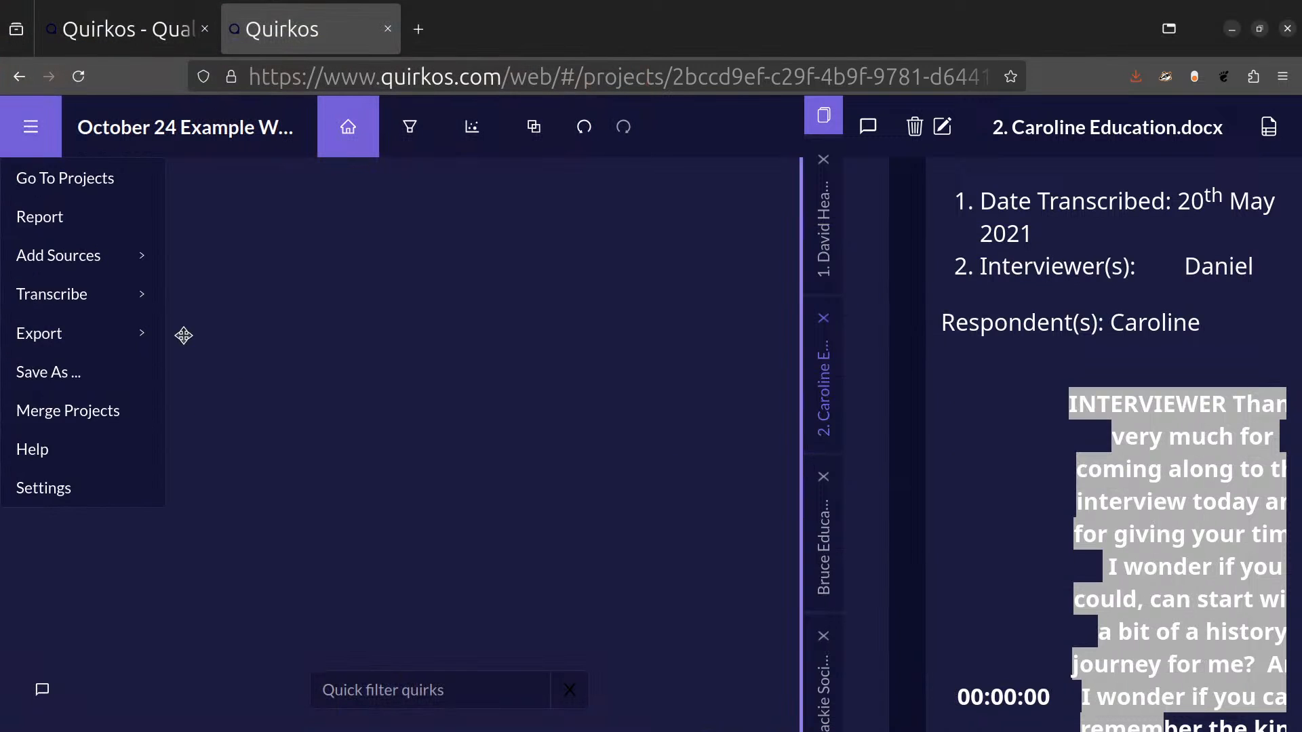
pyautogui.moveTo(127, 256)
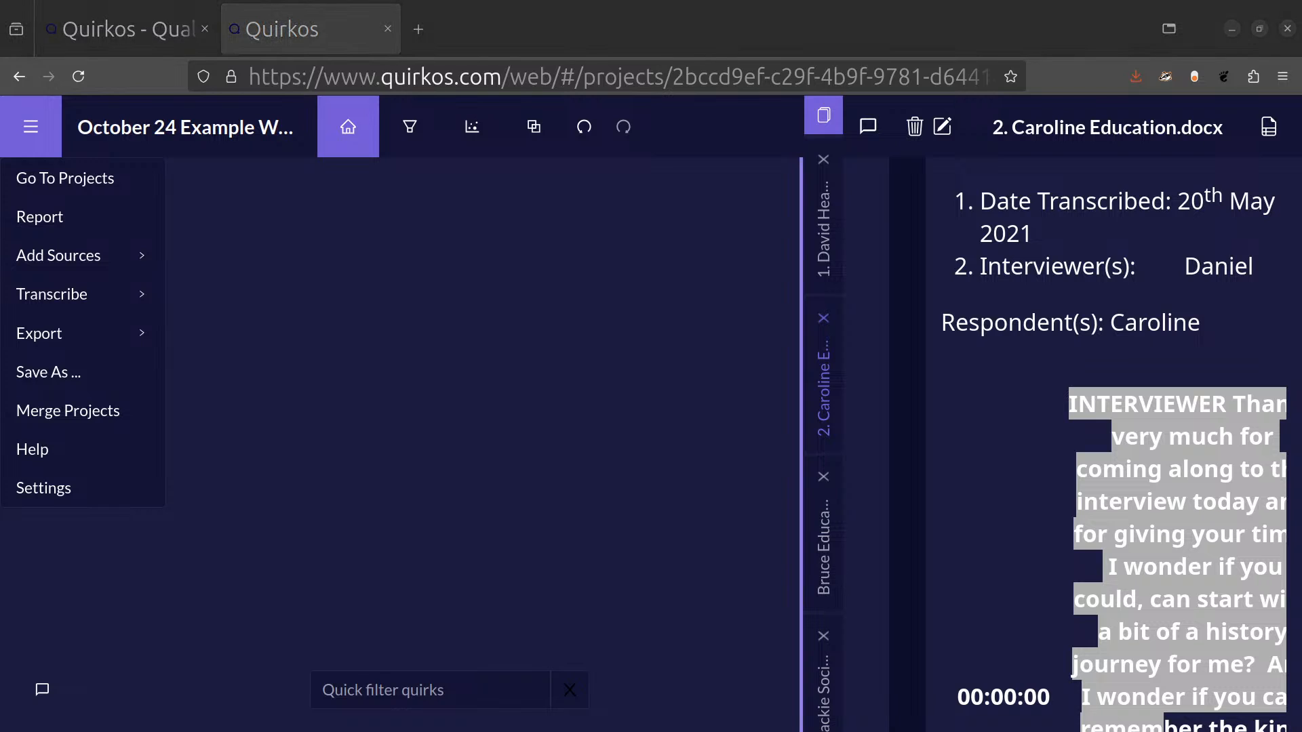
pyautogui.click(495, 323)
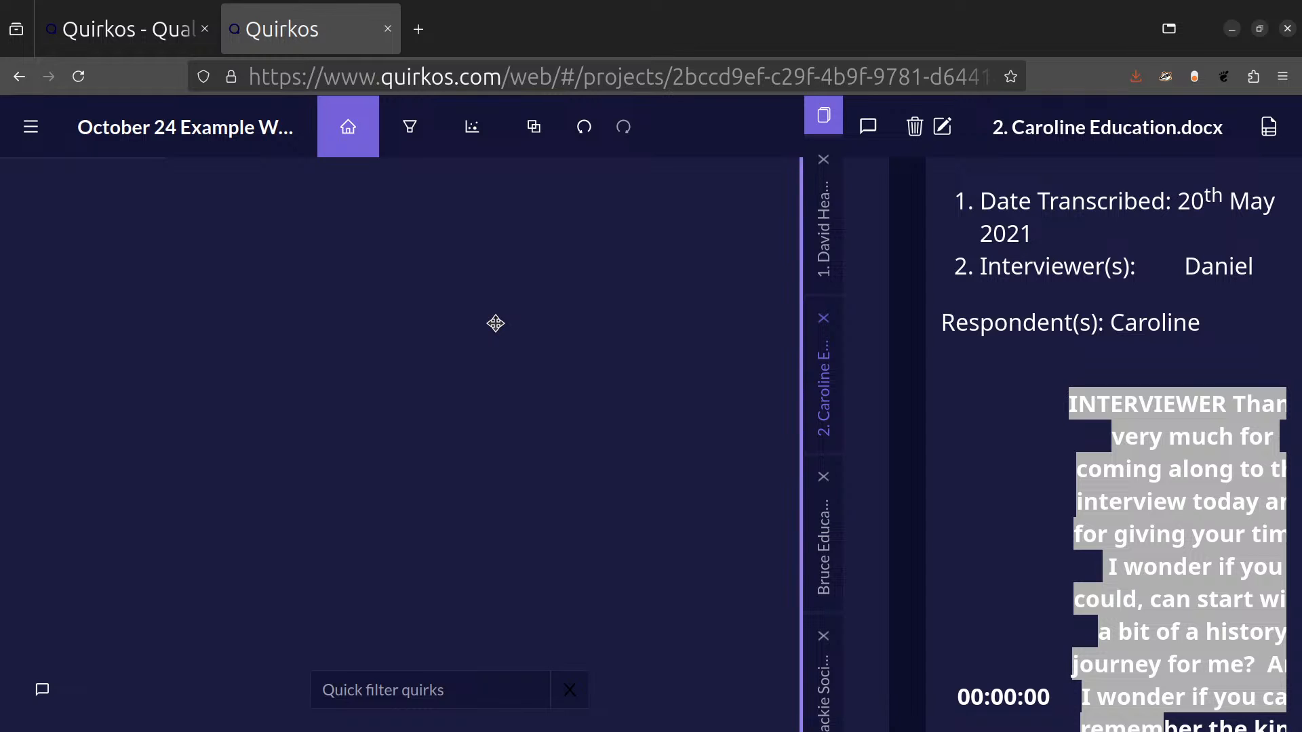
# Add a new property named Interview notes with the value sdf to the open Education source.
pyautogui.click(1269, 127)
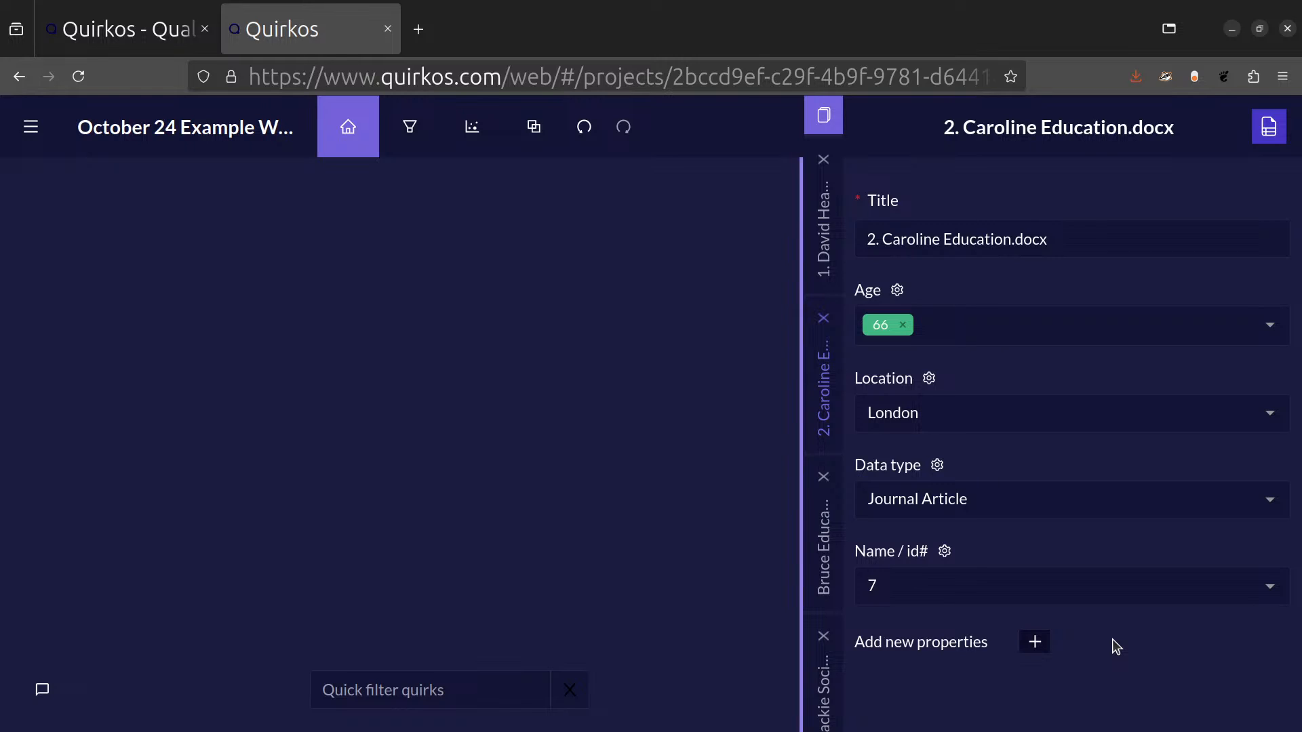
pyautogui.click(1035, 642)
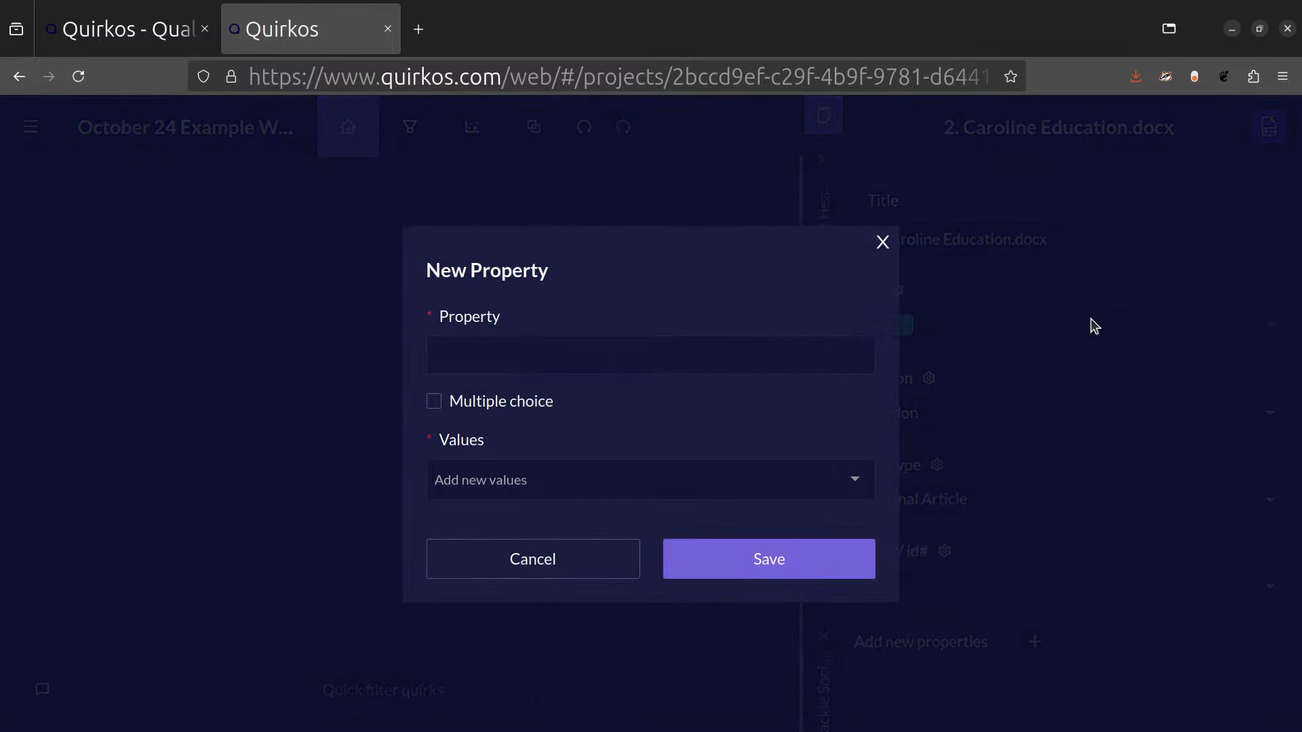
pyautogui.click(847, 345)
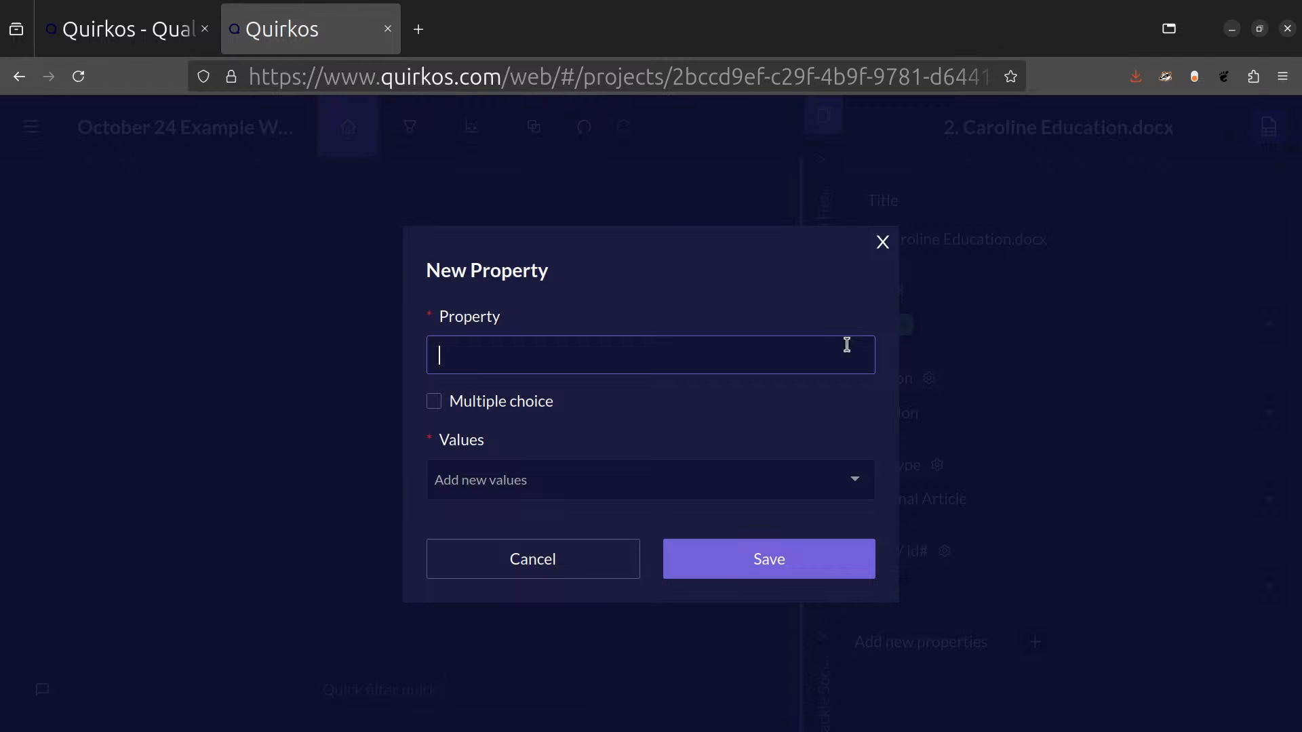
pyautogui.write('Interview notes')
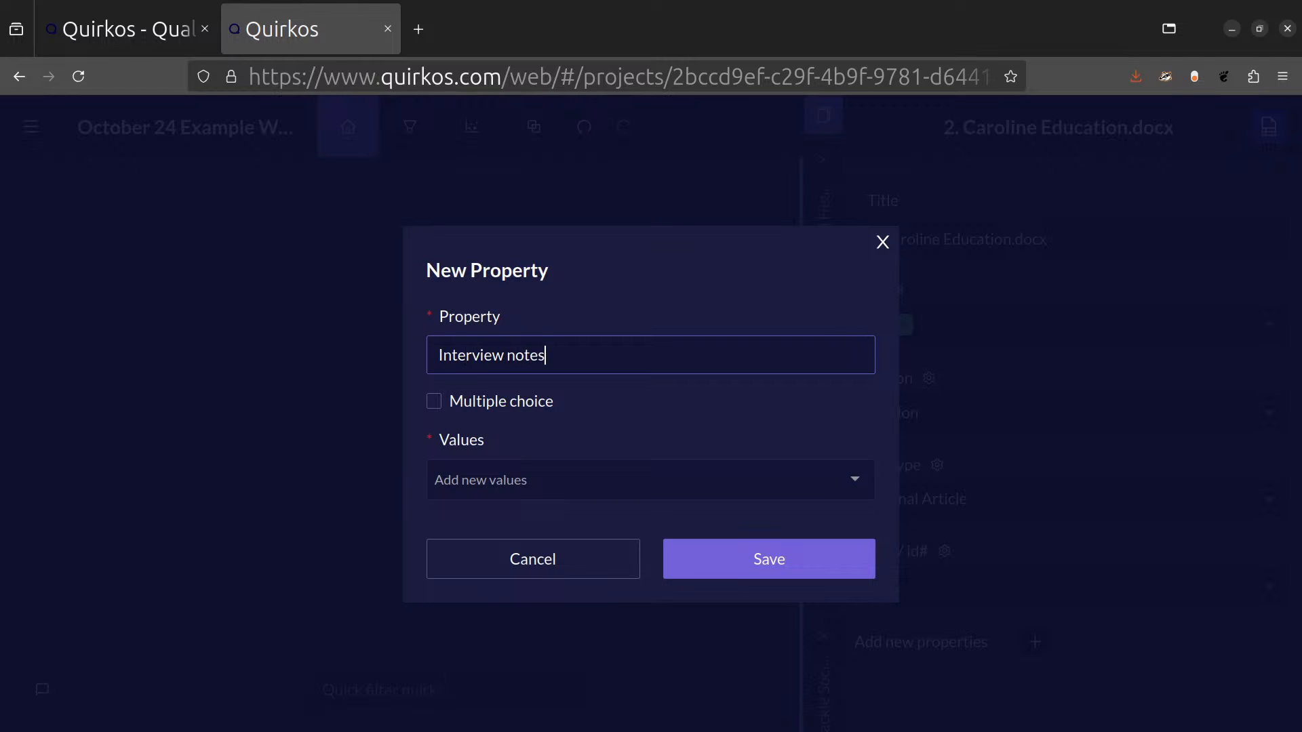
pyautogui.click(732, 554)
pyautogui.click(607, 478)
pyautogui.write('sdf')
pyautogui.click(767, 569)
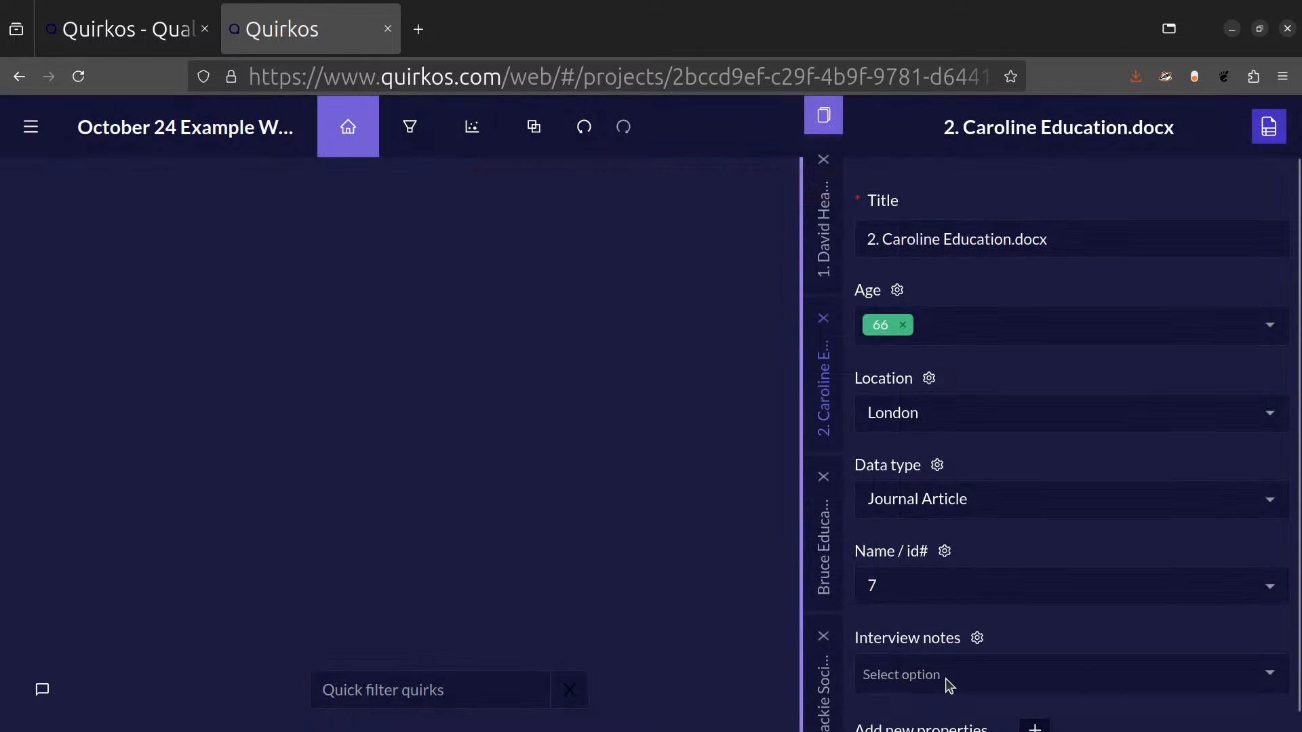
# Set the Interview notes property to "This was a very dififcult interview, we kept getting interrupted".
pyautogui.click(949, 687)
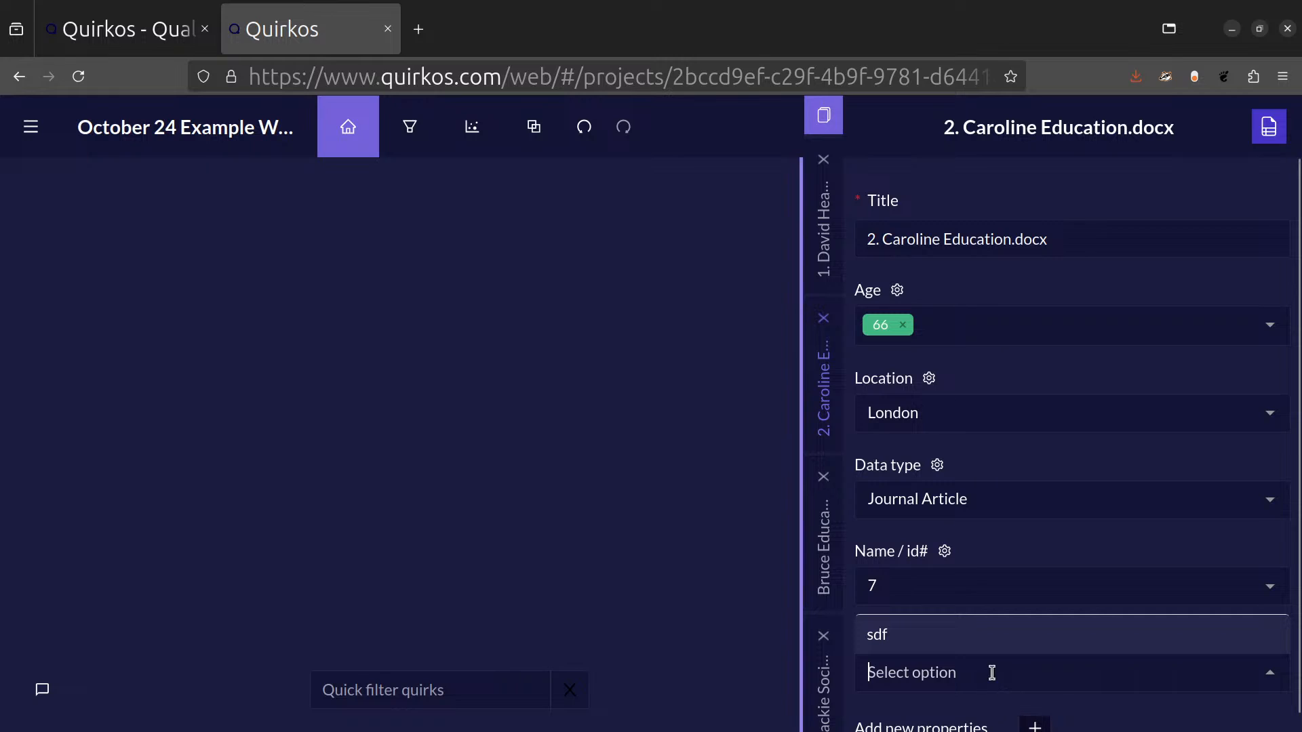
pyautogui.write('This was a')
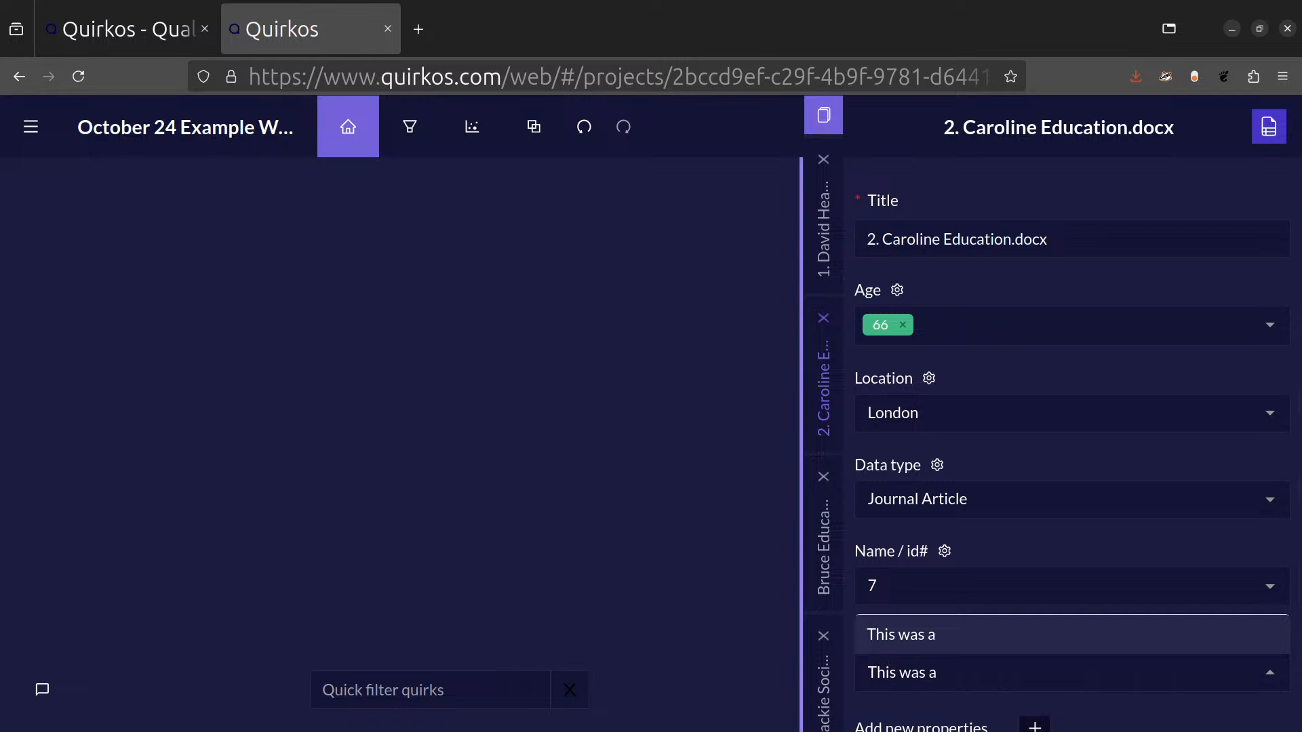
pyautogui.write(' very dififcul')
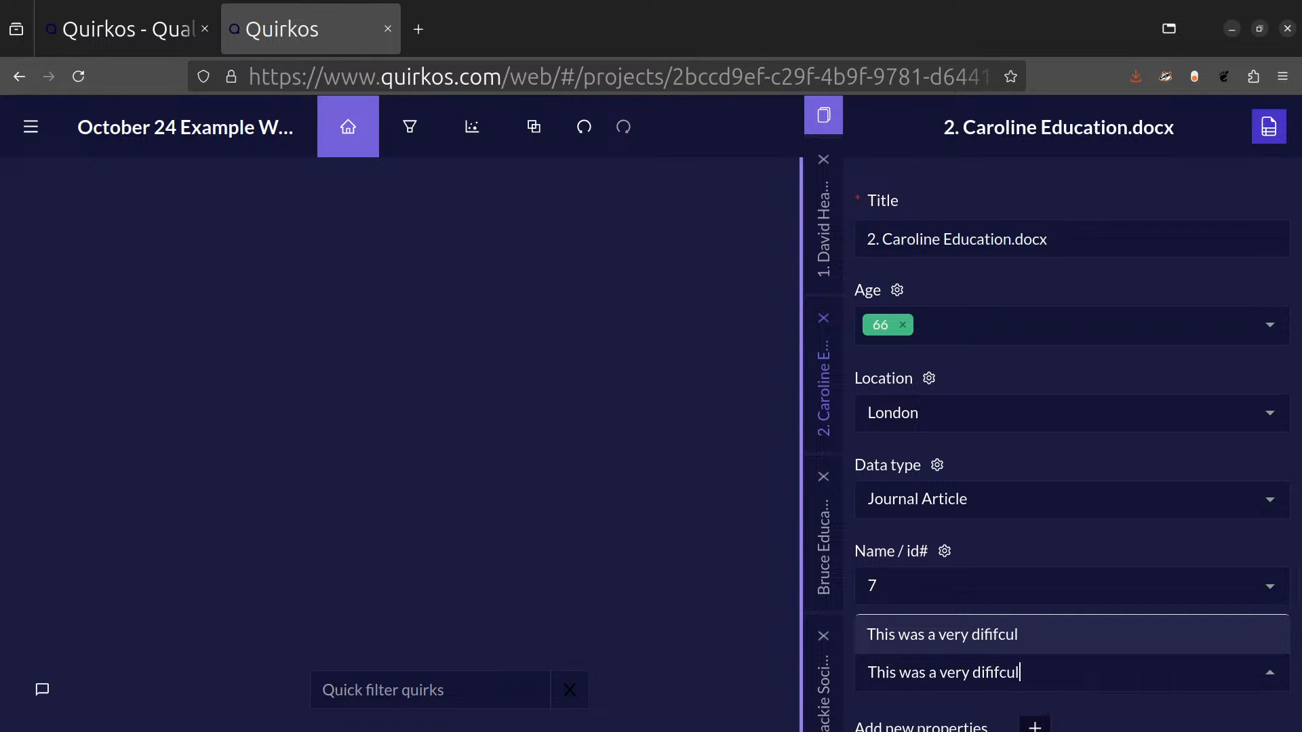
pyautogui.write('t interview, we kep')
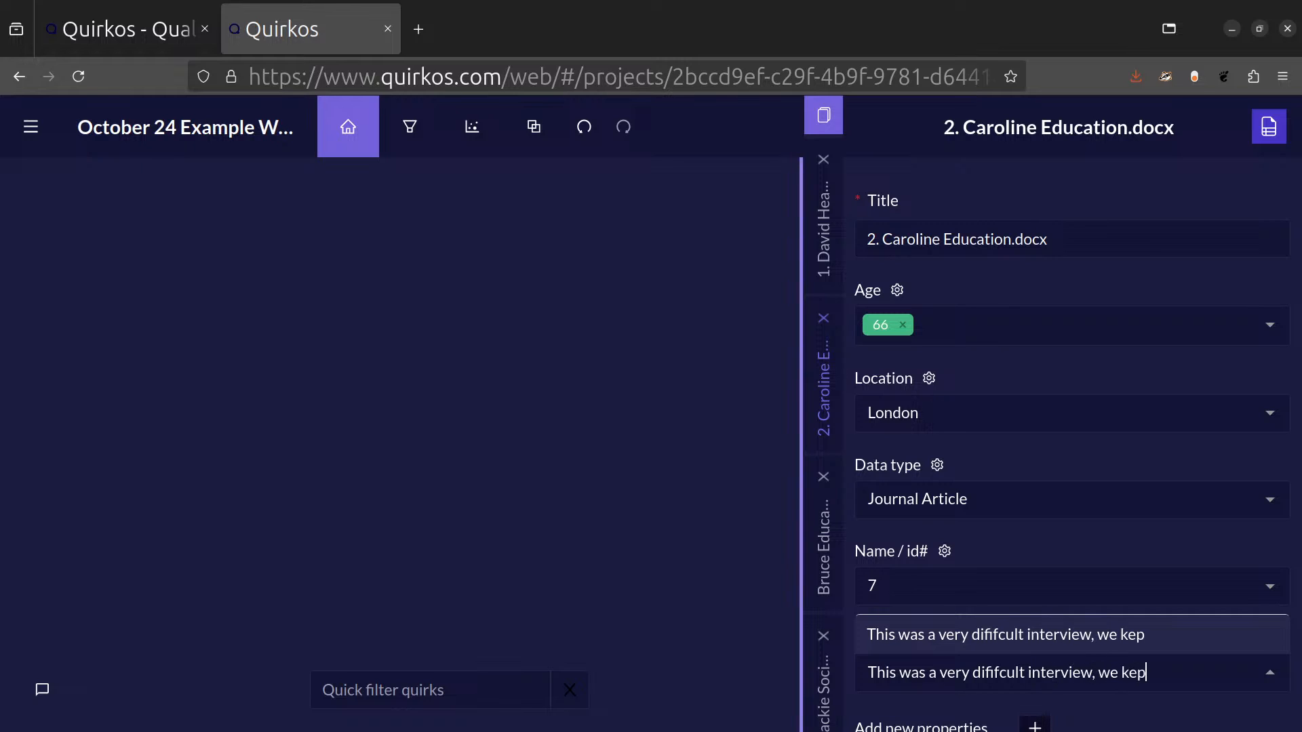
pyautogui.write('t getting interrupted')
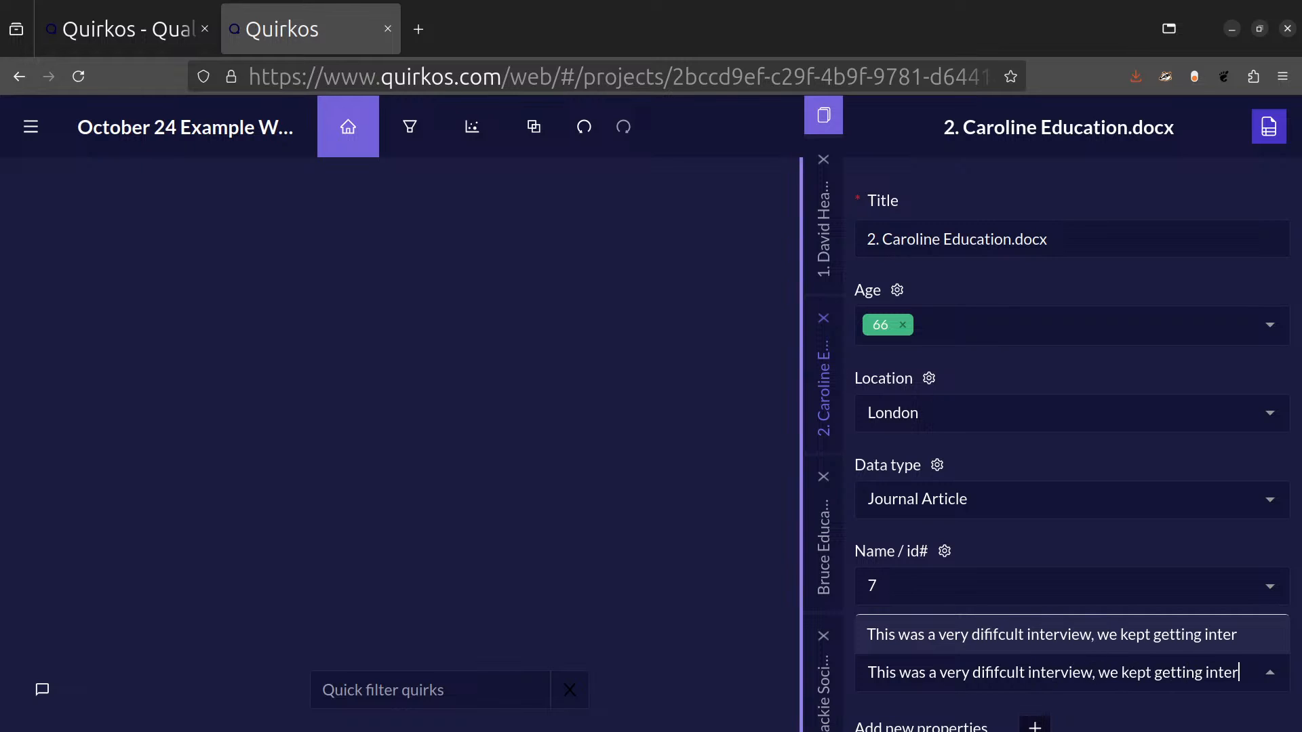
pyautogui.press('Return')
# Review the source's full list of properties and return to its transcript text.
pyautogui.scroll(-1, 1112, 606)
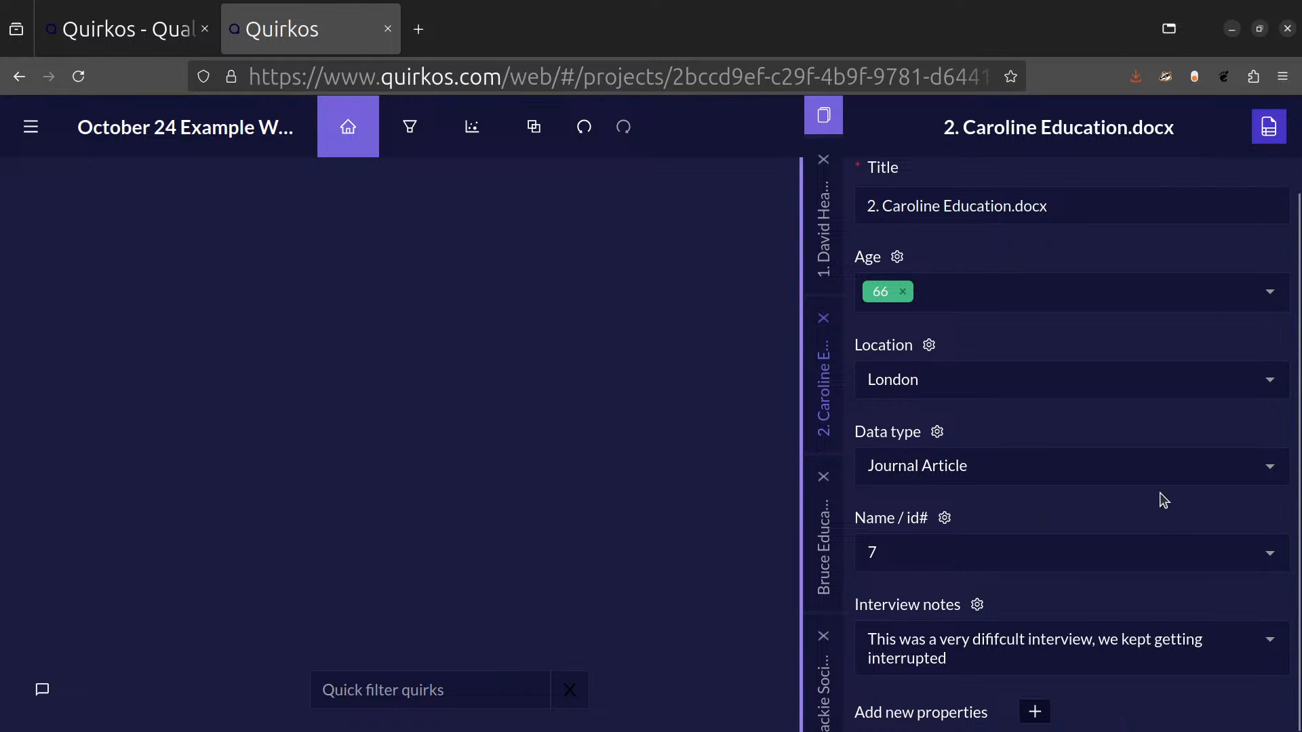
pyautogui.scroll(1, 1163, 499)
pyautogui.scroll(-1, 1291, 352)
pyautogui.scroll(1, 1290, 351)
pyautogui.click(1269, 127)
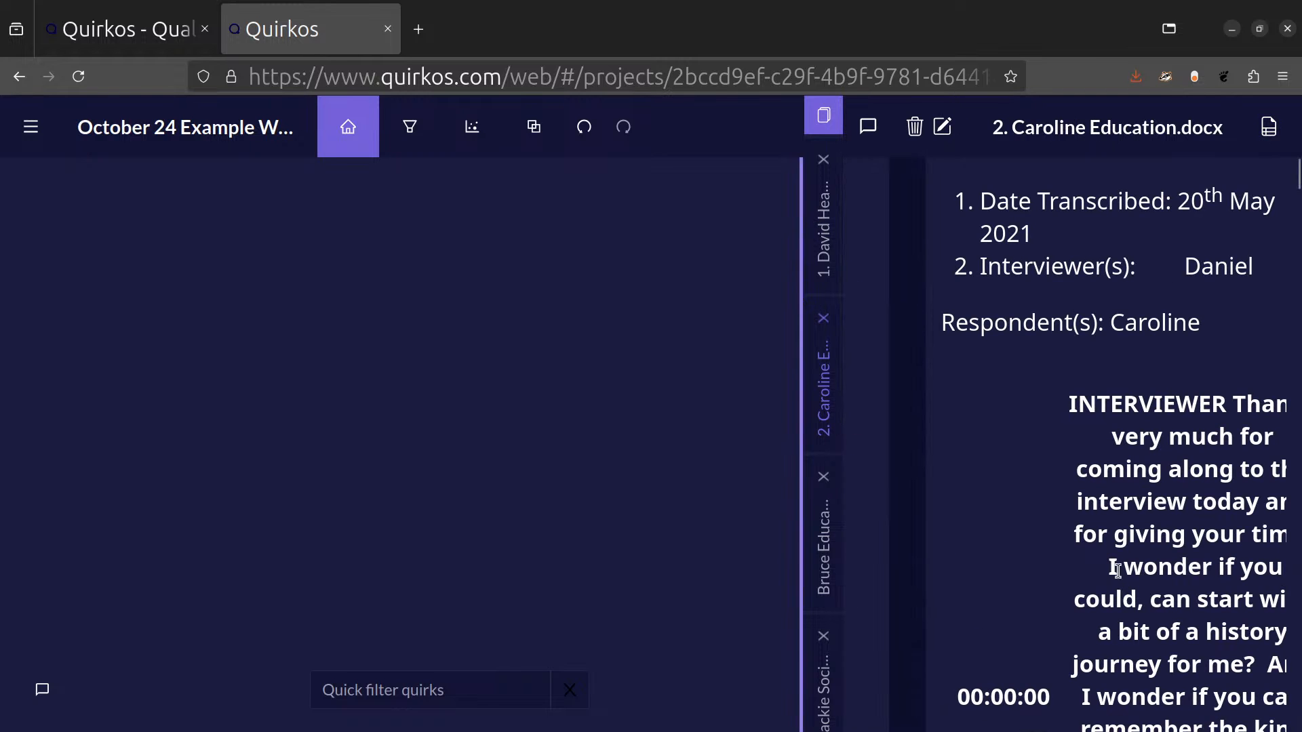
# Open the third source's transcript and highlight the interviewer's opening question, followed by its INT: speaker label.
pyautogui.click(821, 523)
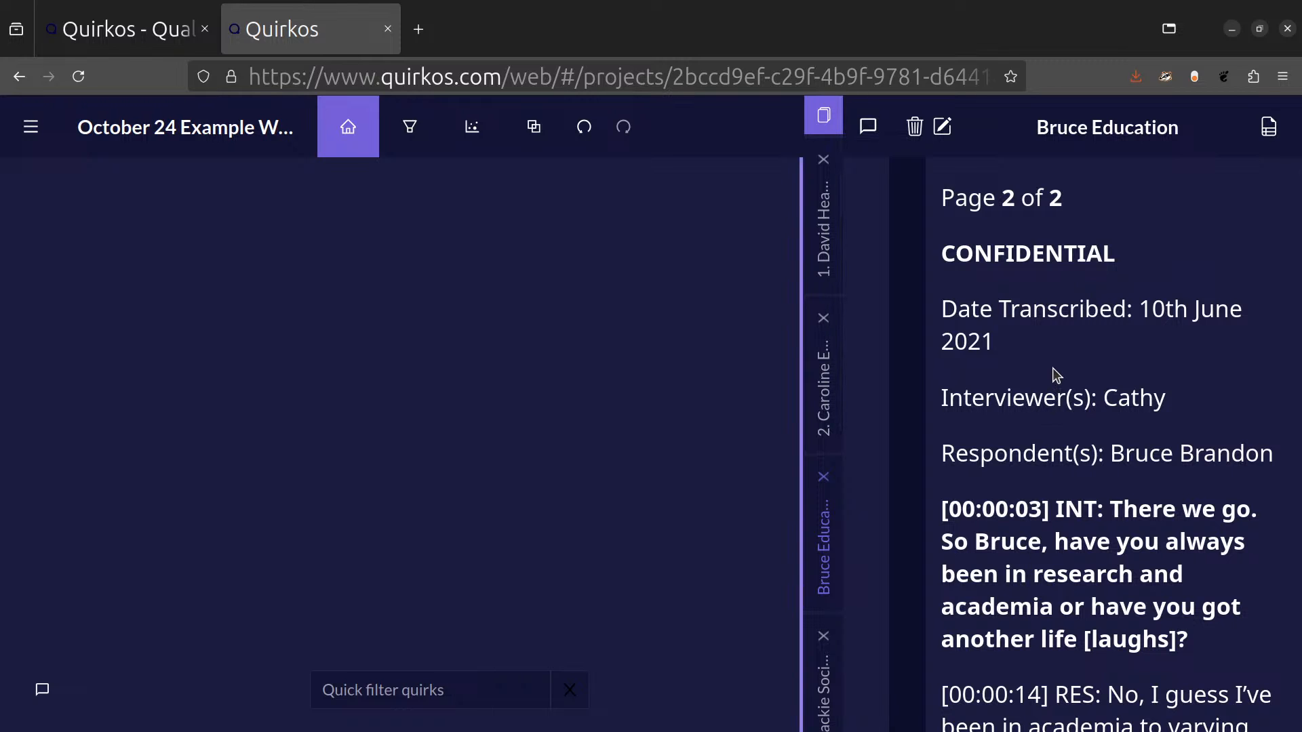
pyautogui.scroll(-3, 1052, 369)
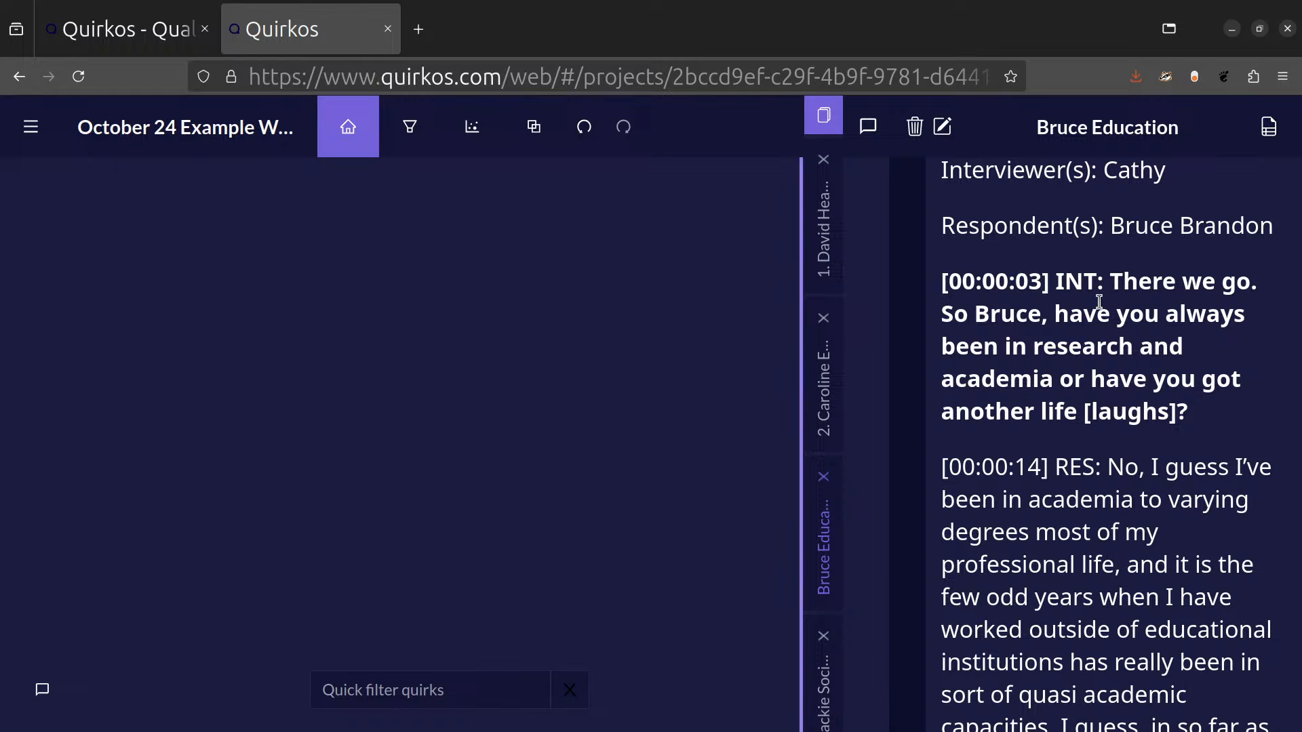
pyautogui.moveTo(1104, 285); pyautogui.dragTo(1193, 424)
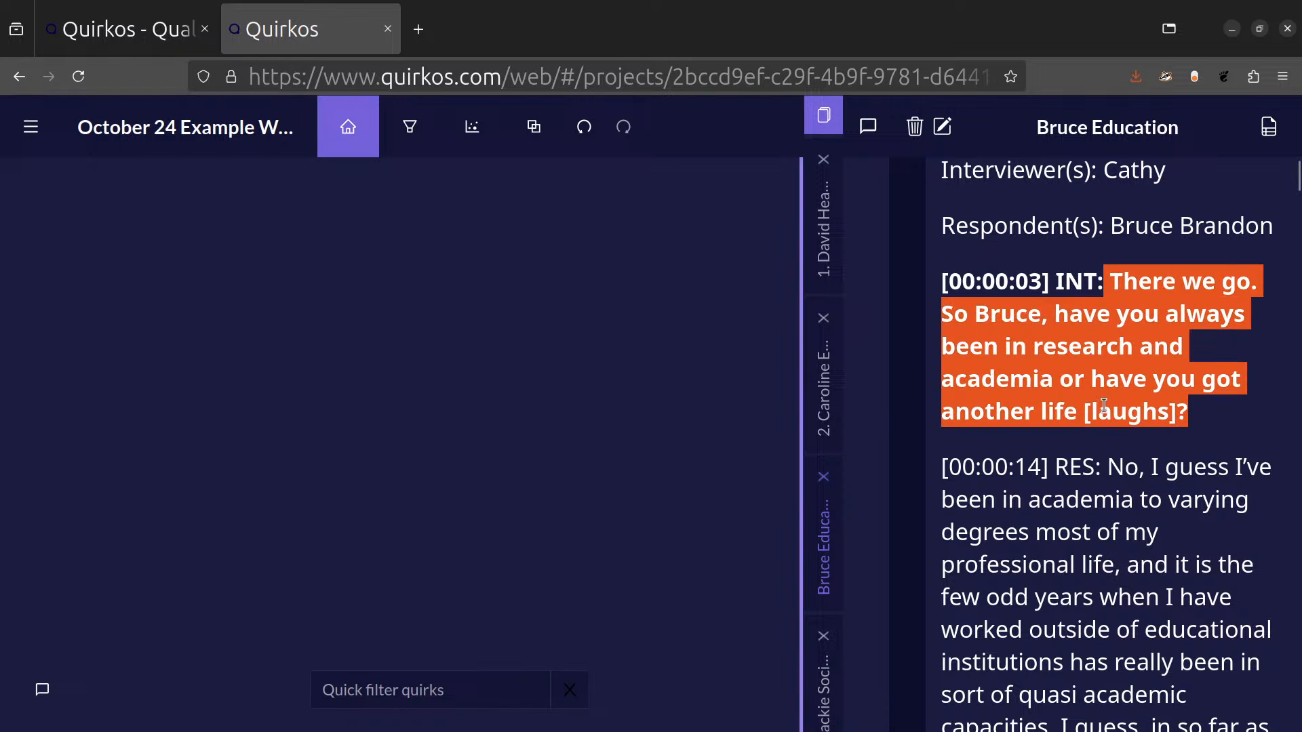
pyautogui.click(1001, 271)
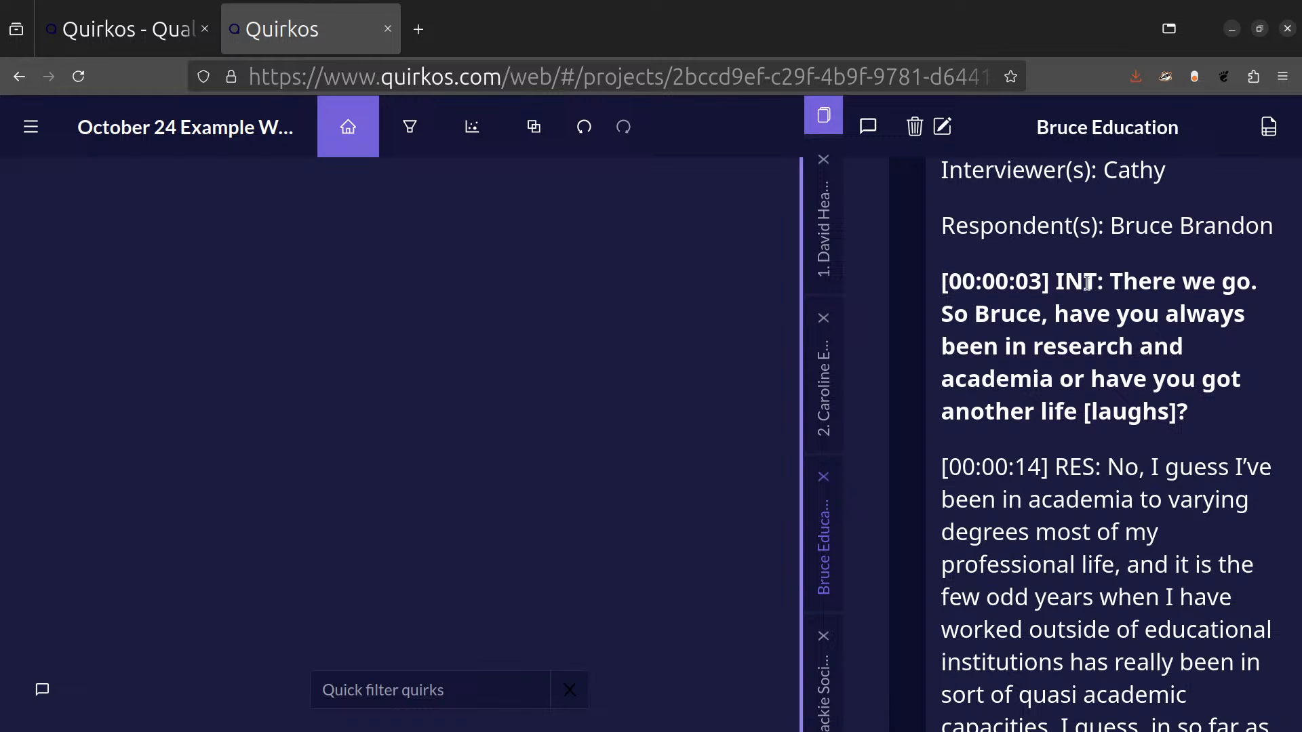
pyautogui.moveTo(1051, 282); pyautogui.dragTo(1104, 284)
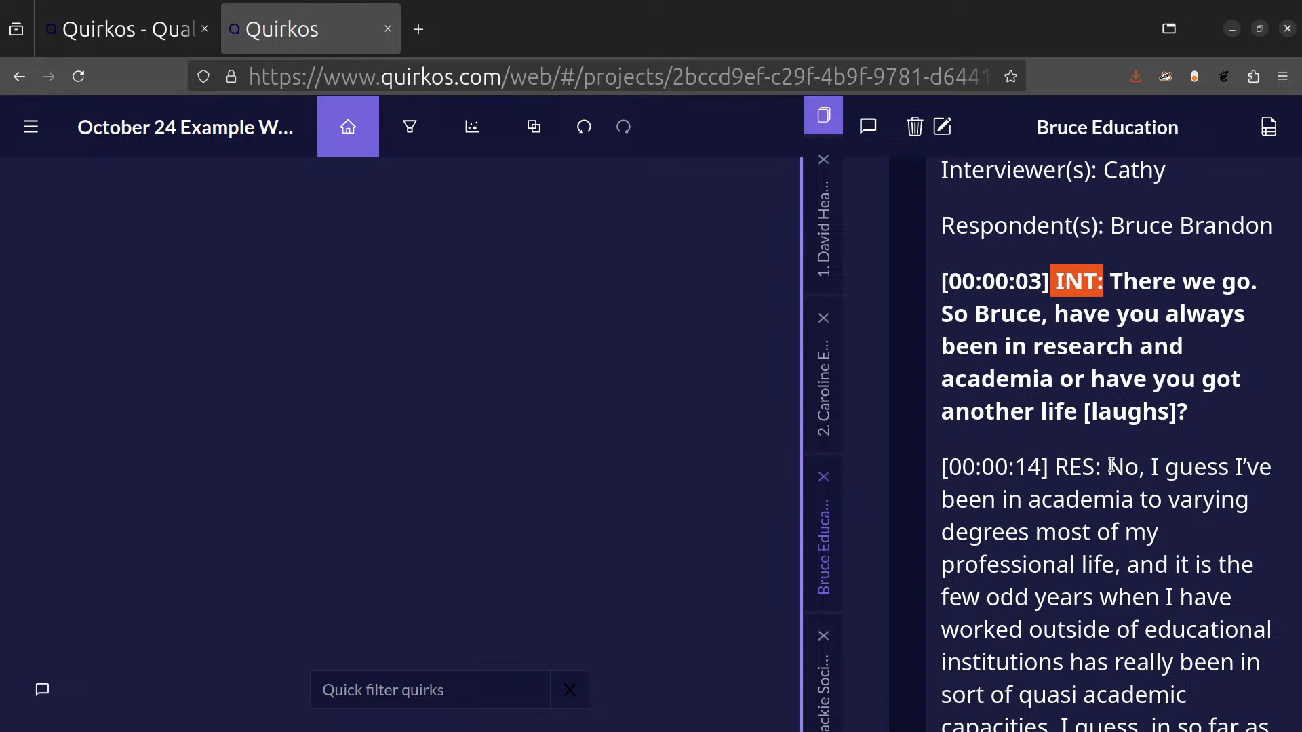
# Examine the respondent's answer at [00:00:14], selecting all of it and again only up to "professional life,".
pyautogui.click(1125, 407)
pyautogui.scroll(-7, 1125, 402)
pyautogui.scroll(2, 1125, 402)
pyautogui.scroll(1, 1123, 398)
pyautogui.scroll(-1, 1119, 319)
pyautogui.scroll(2, 1142, 342)
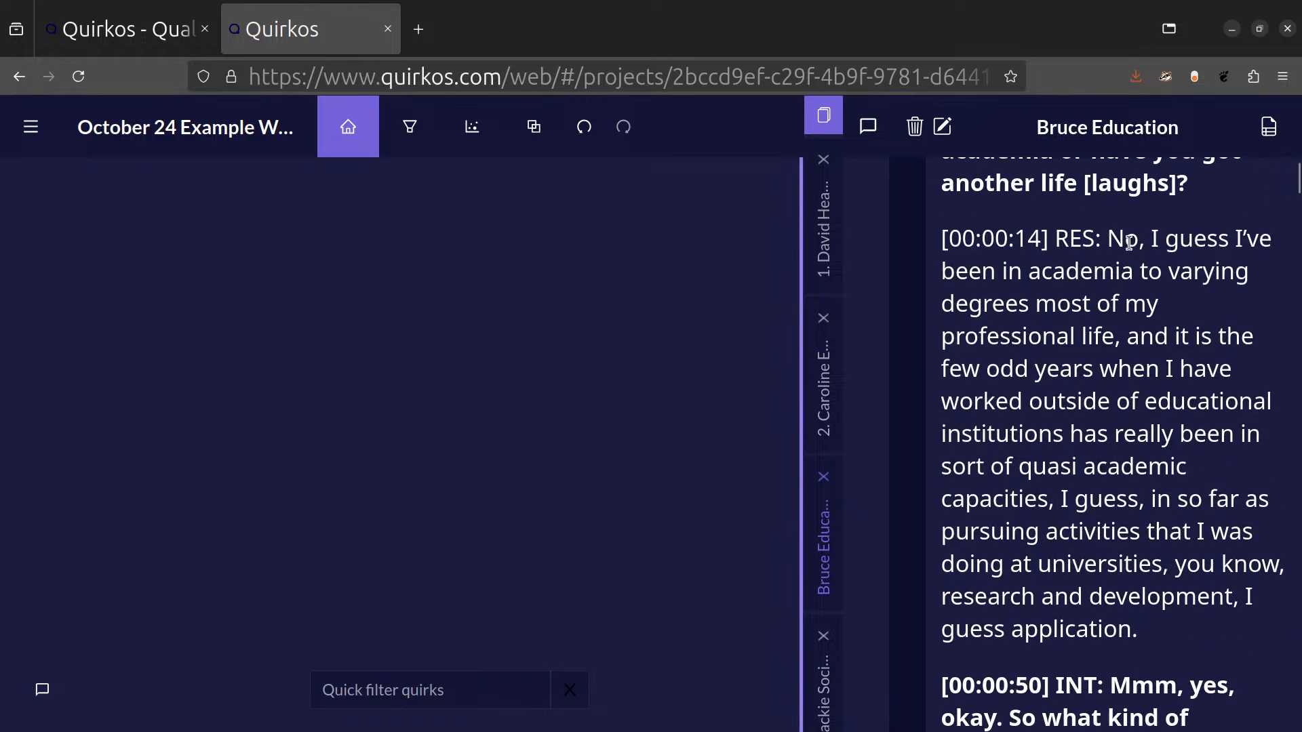
pyautogui.moveTo(1110, 241); pyautogui.dragTo(1151, 631)
pyautogui.click(1150, 630)
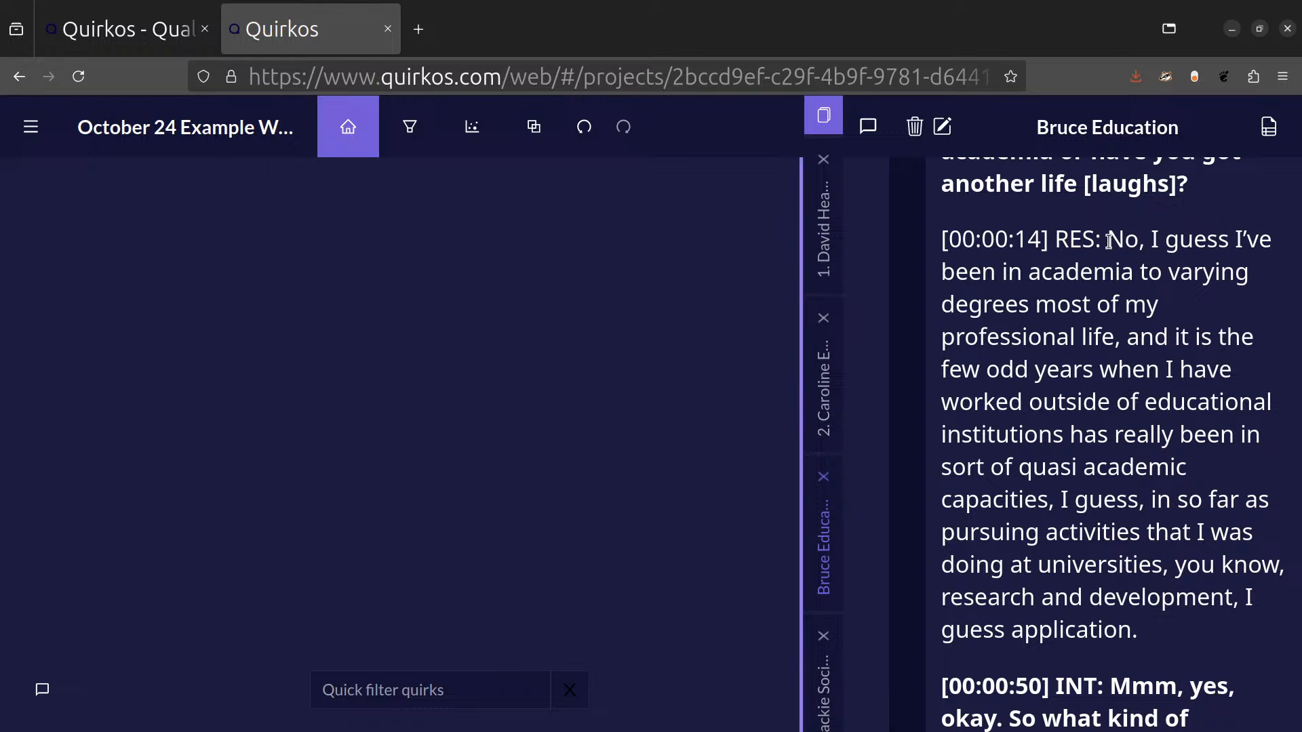
pyautogui.moveTo(1109, 241); pyautogui.dragTo(1131, 344)
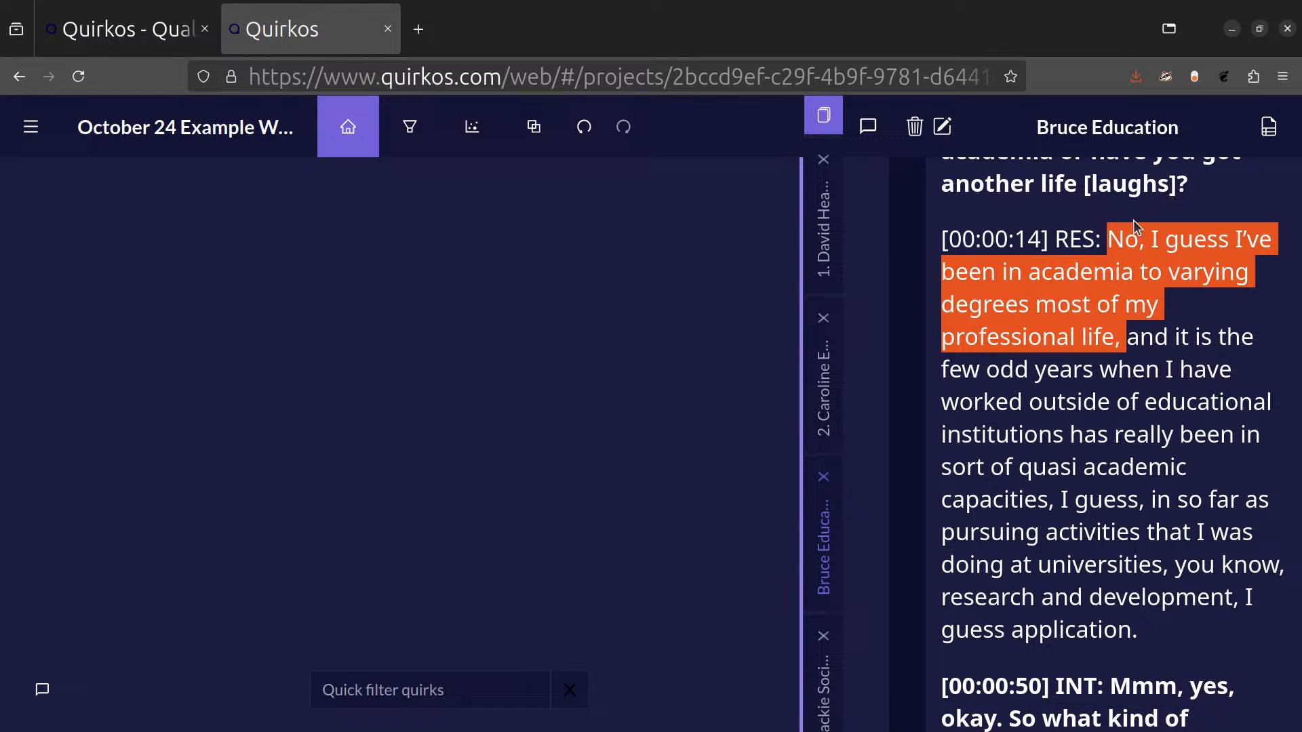
pyautogui.click(1172, 308)
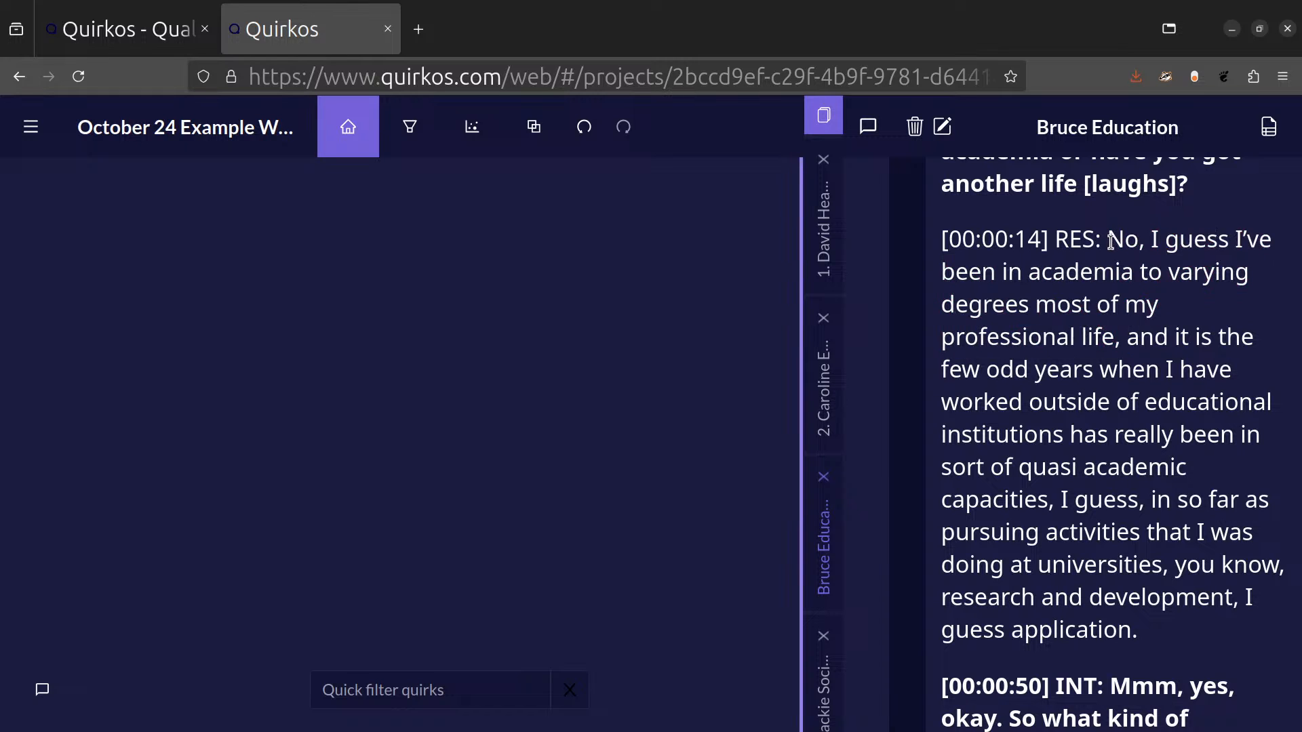
# Create a quirk titled Academia from the passage "No, I guess I've been in academia to varying degrees most of my professional life,".
pyautogui.moveTo(1110, 241); pyautogui.dragTo(1122, 339)
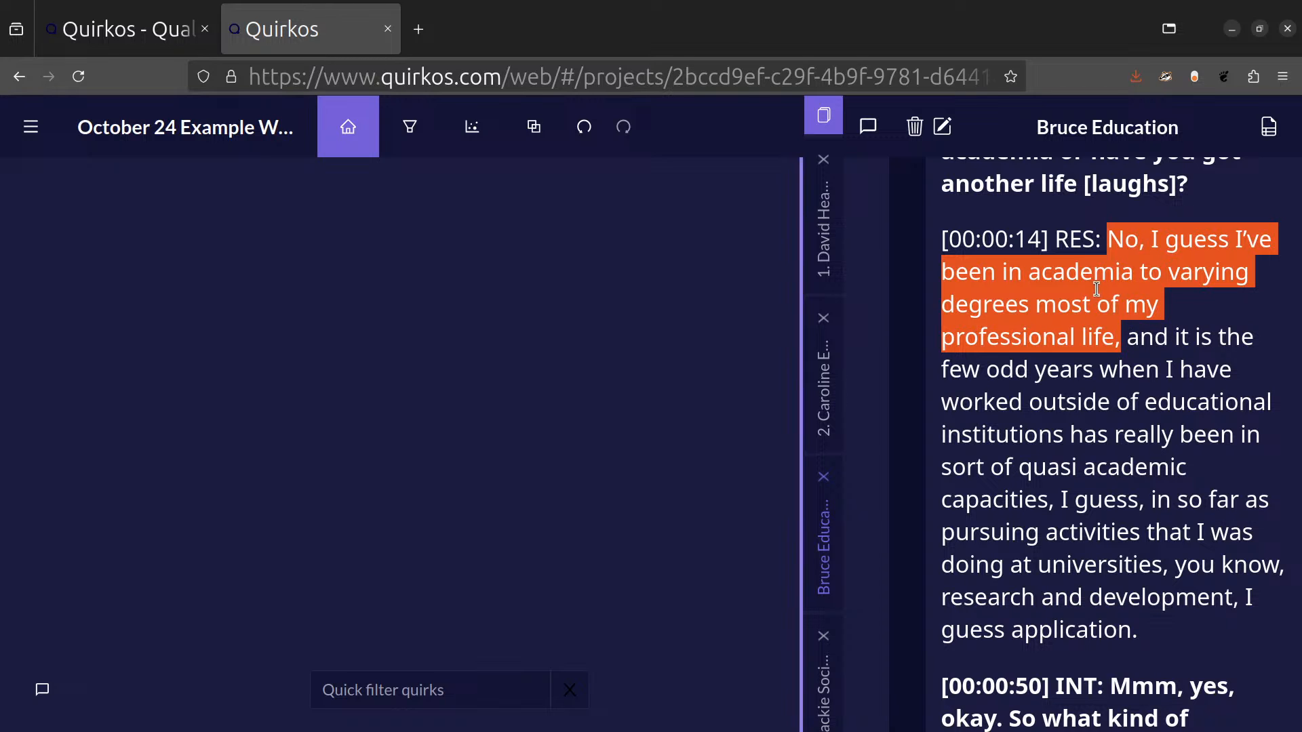
pyautogui.moveTo(1136, 305); pyautogui.dragTo(488, 324)
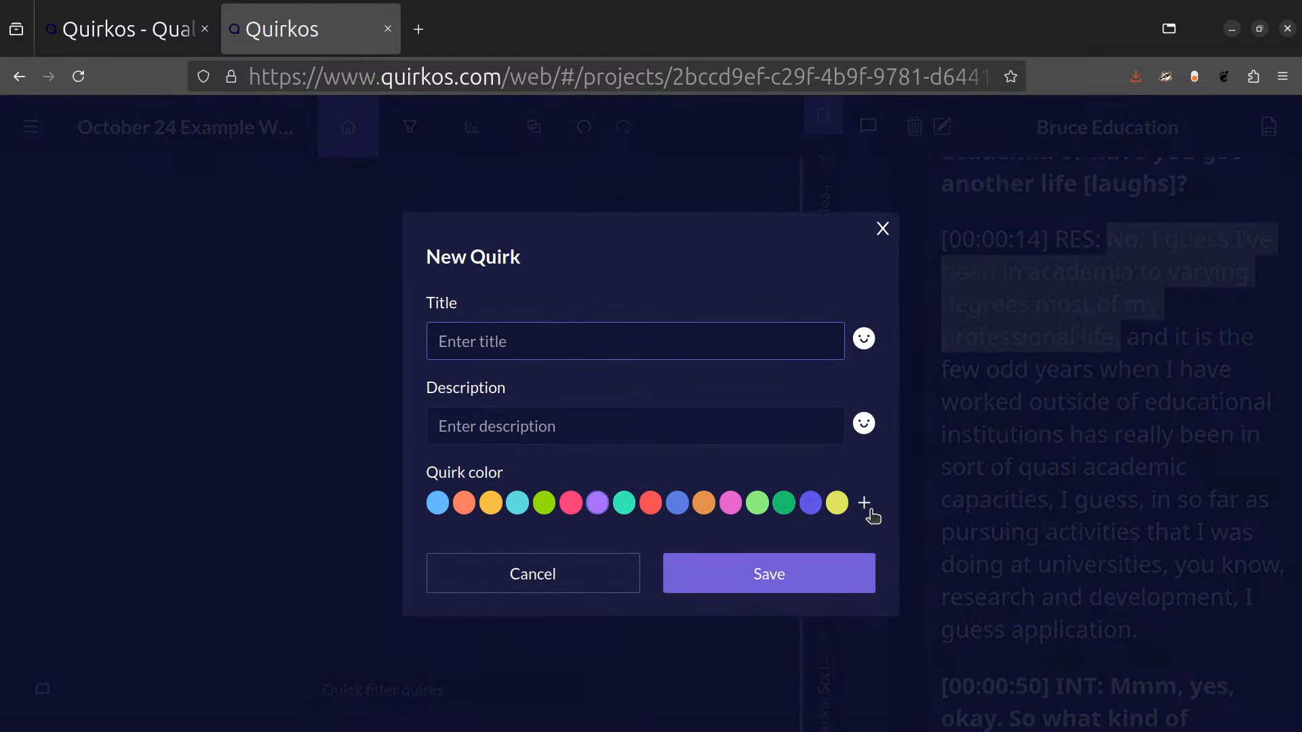
pyautogui.write('Academia')
# Give the new quirk the description "Working in academia, or higher education".
pyautogui.click(664, 417)
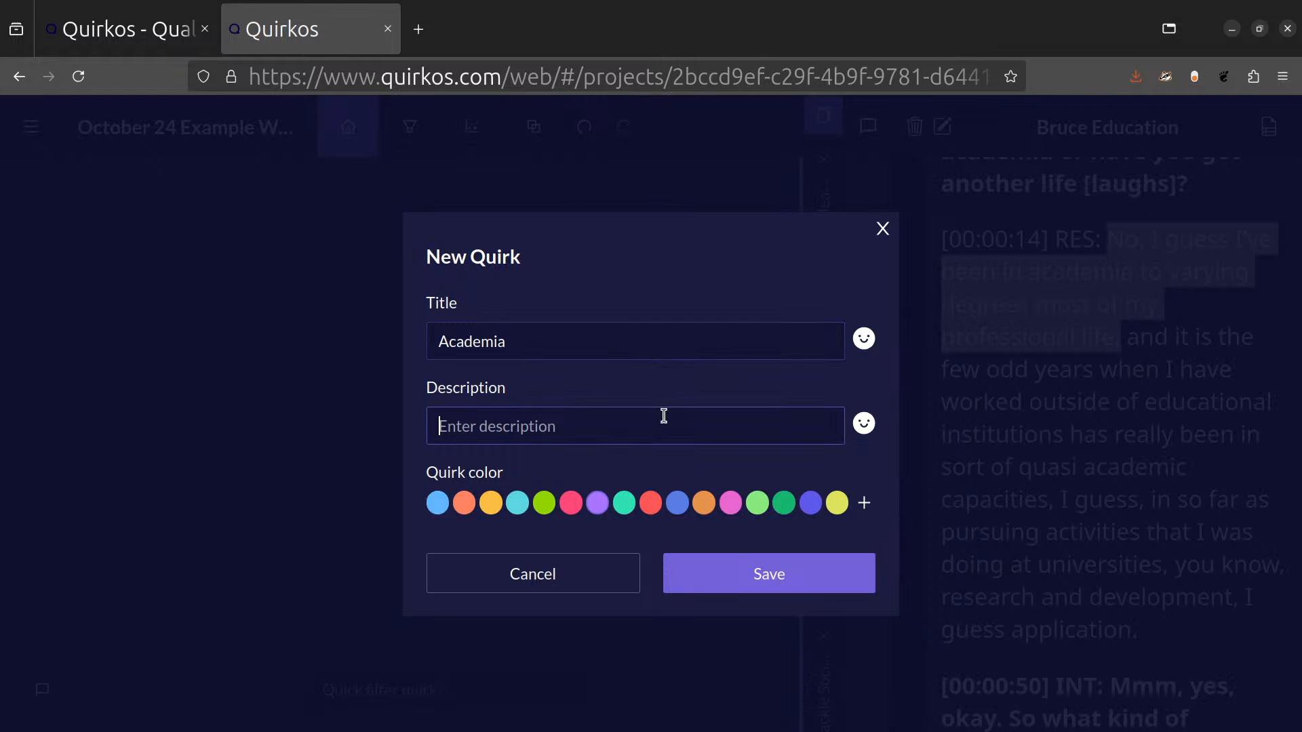
pyautogui.write('W')
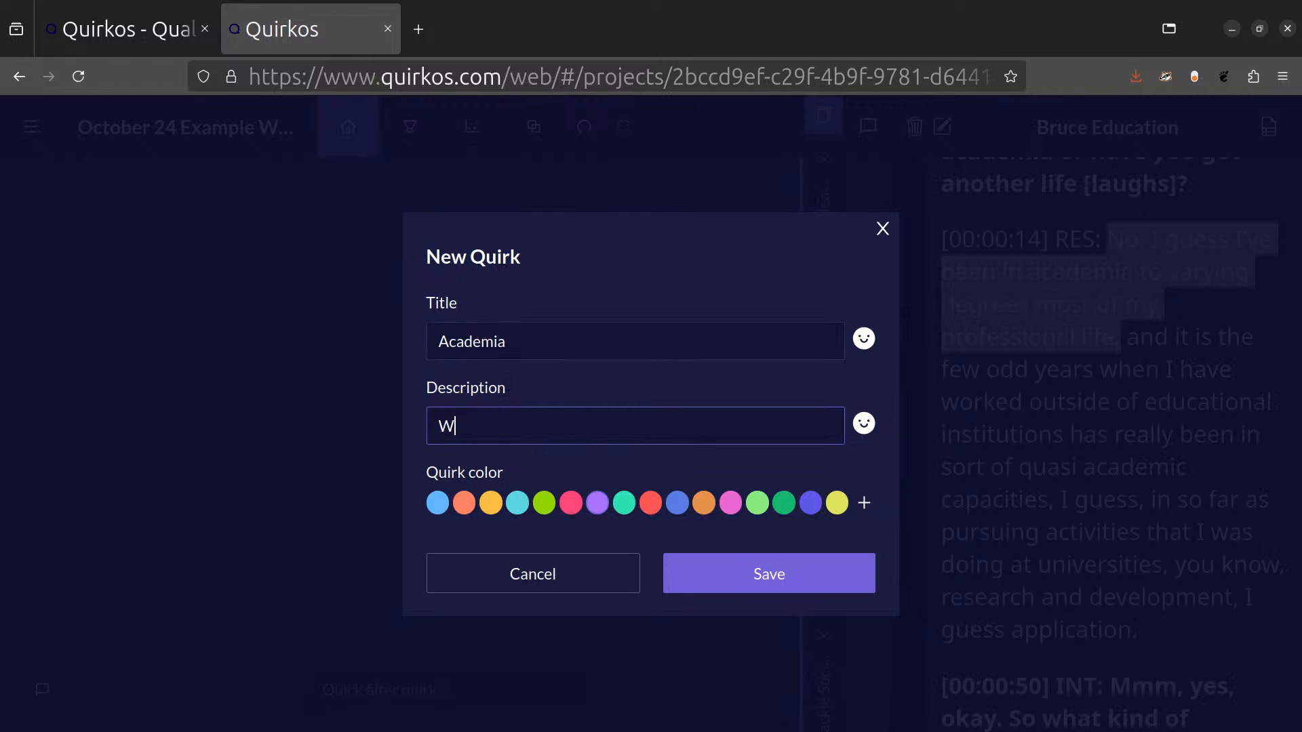
pyautogui.write('orking in academi')
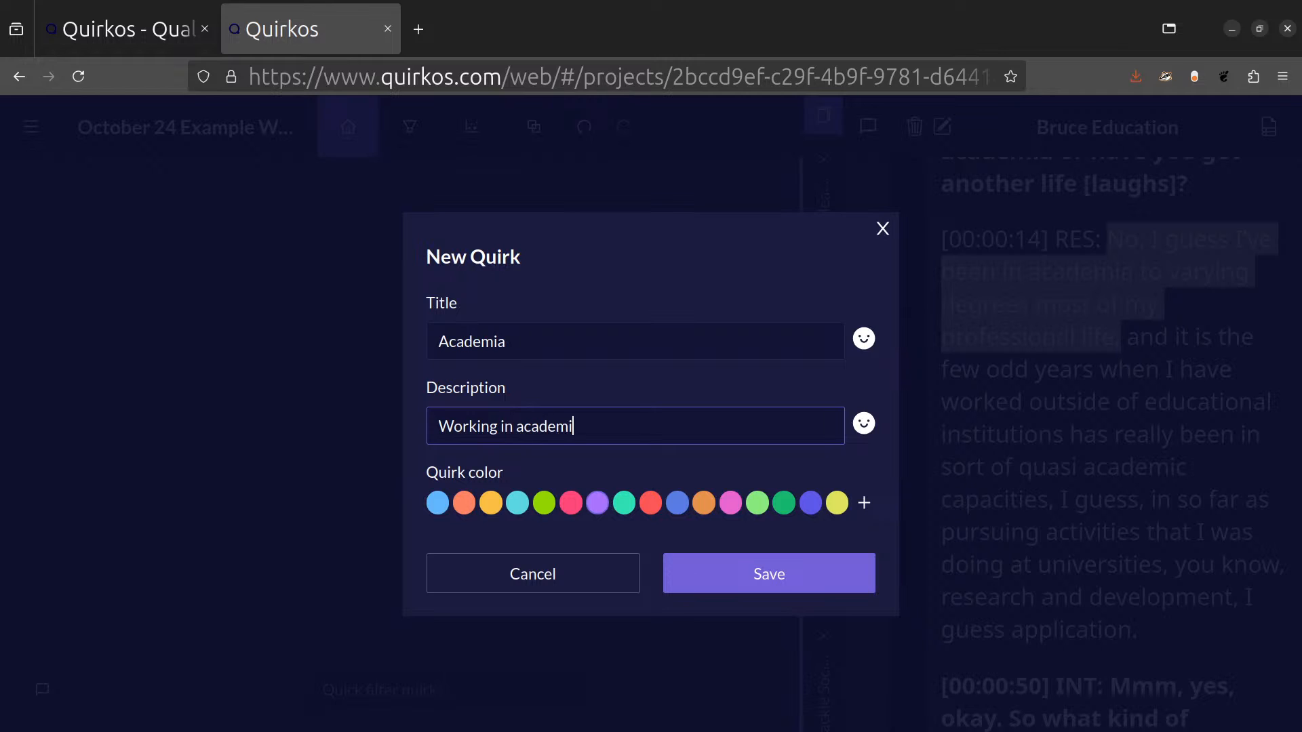
pyautogui.write('a, or higher education')
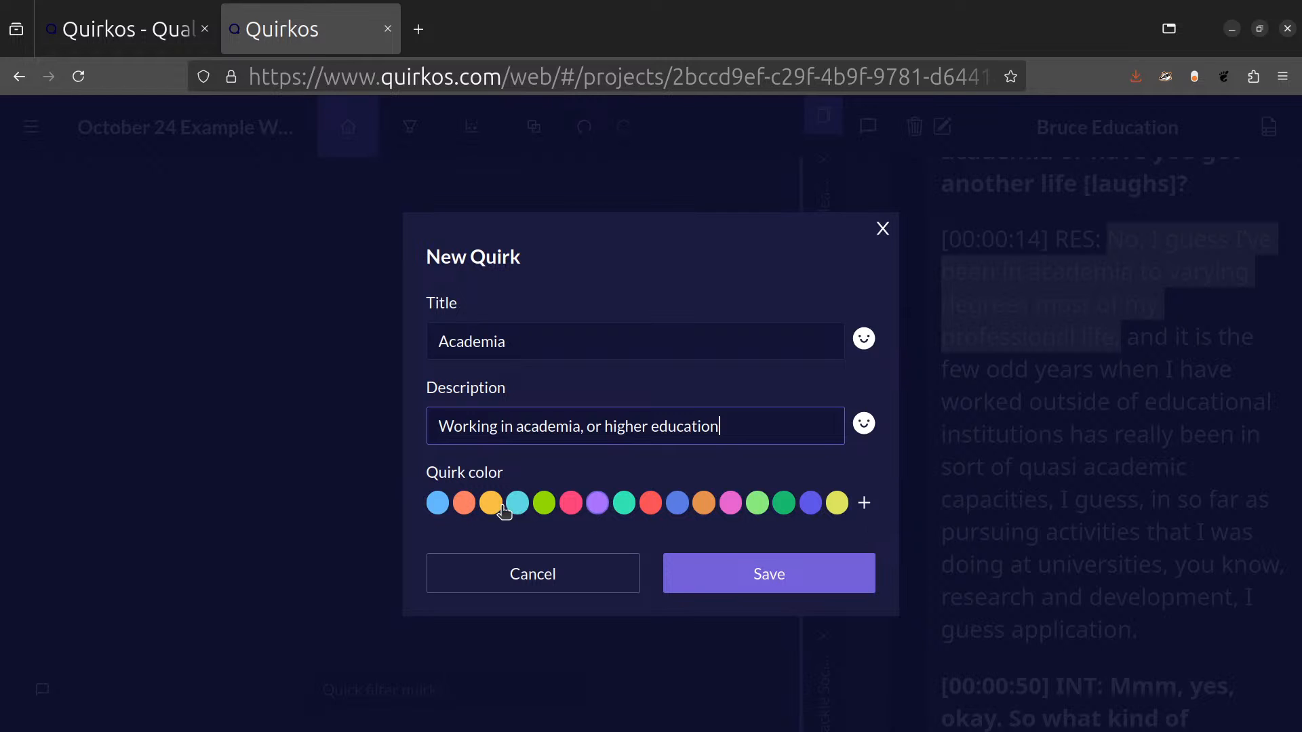
# Choose a custom light purple colour for the Academia quirk and save it.
pyautogui.click(864, 502)
pyautogui.click(1068, 577)
pyautogui.moveTo(1050, 577); pyautogui.dragTo(945, 538)
pyautogui.click(741, 575)
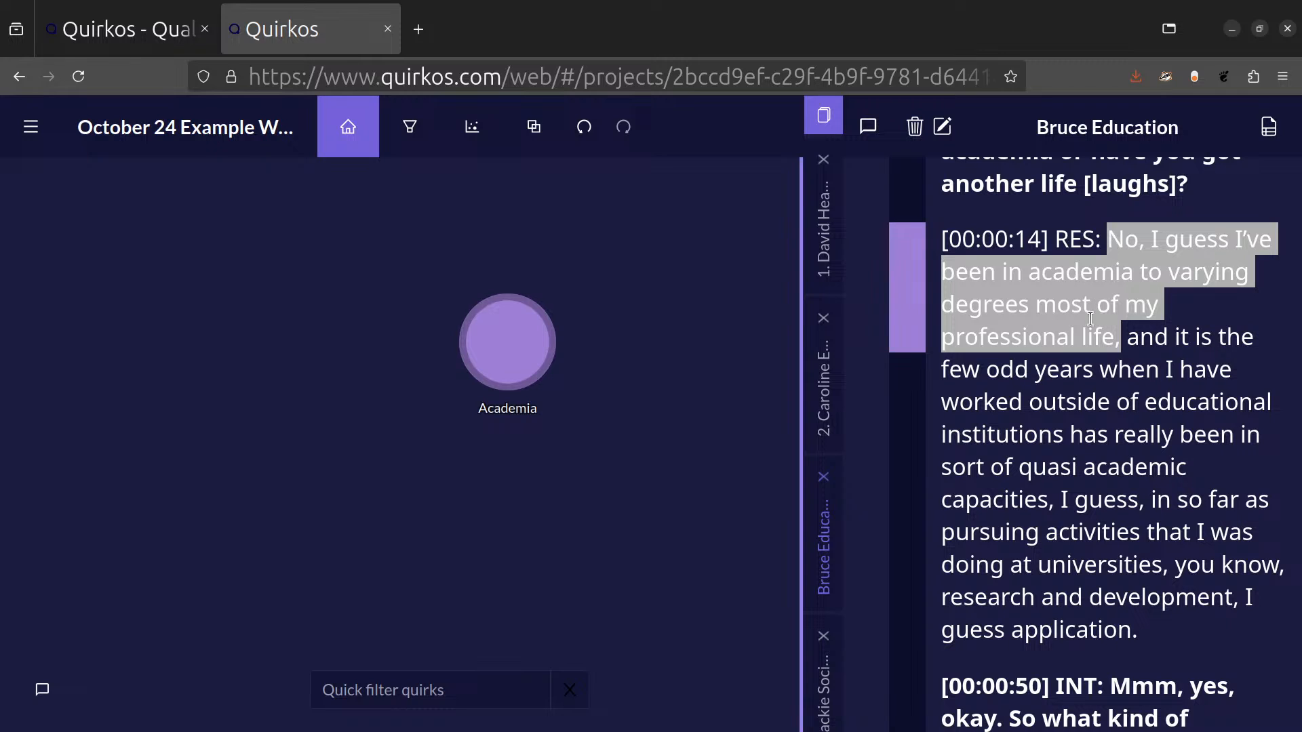
# Delete the Academia highlight from the passage ending in "professional life," and undo the deletion.
pyautogui.click(1076, 415)
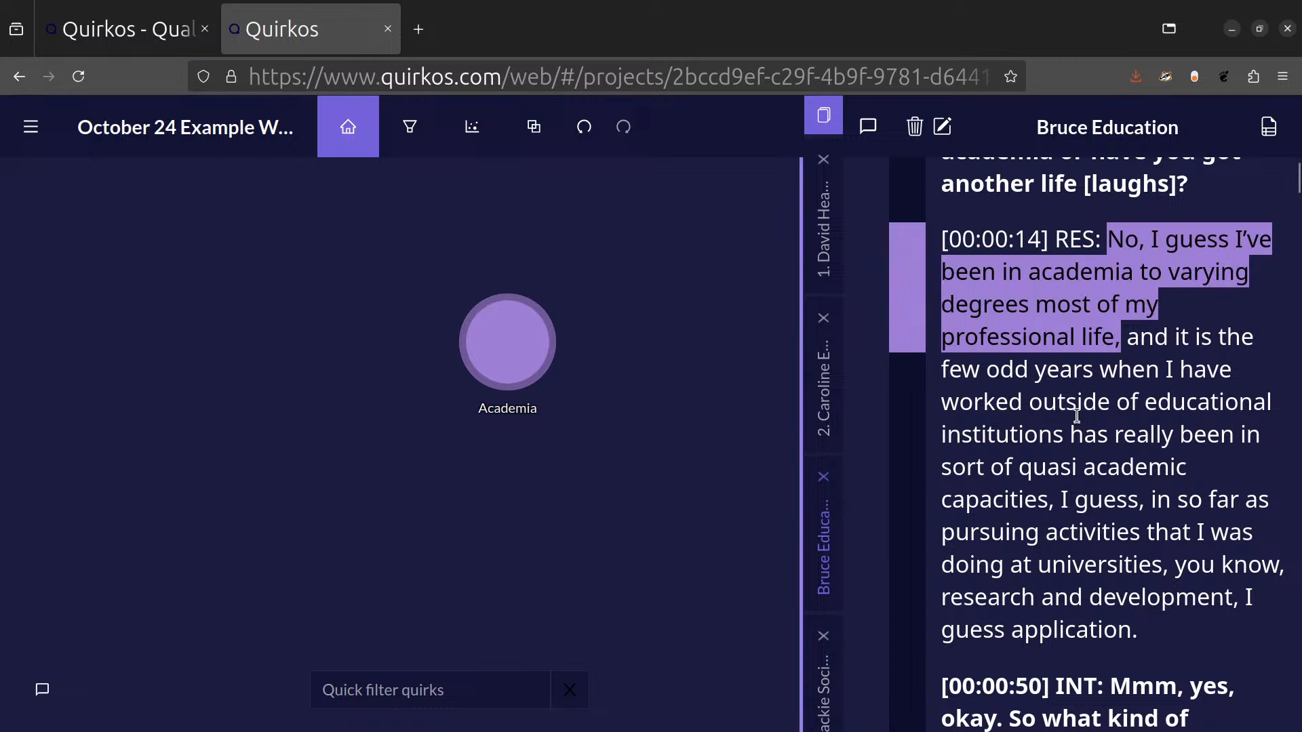
pyautogui.moveTo(914, 265)
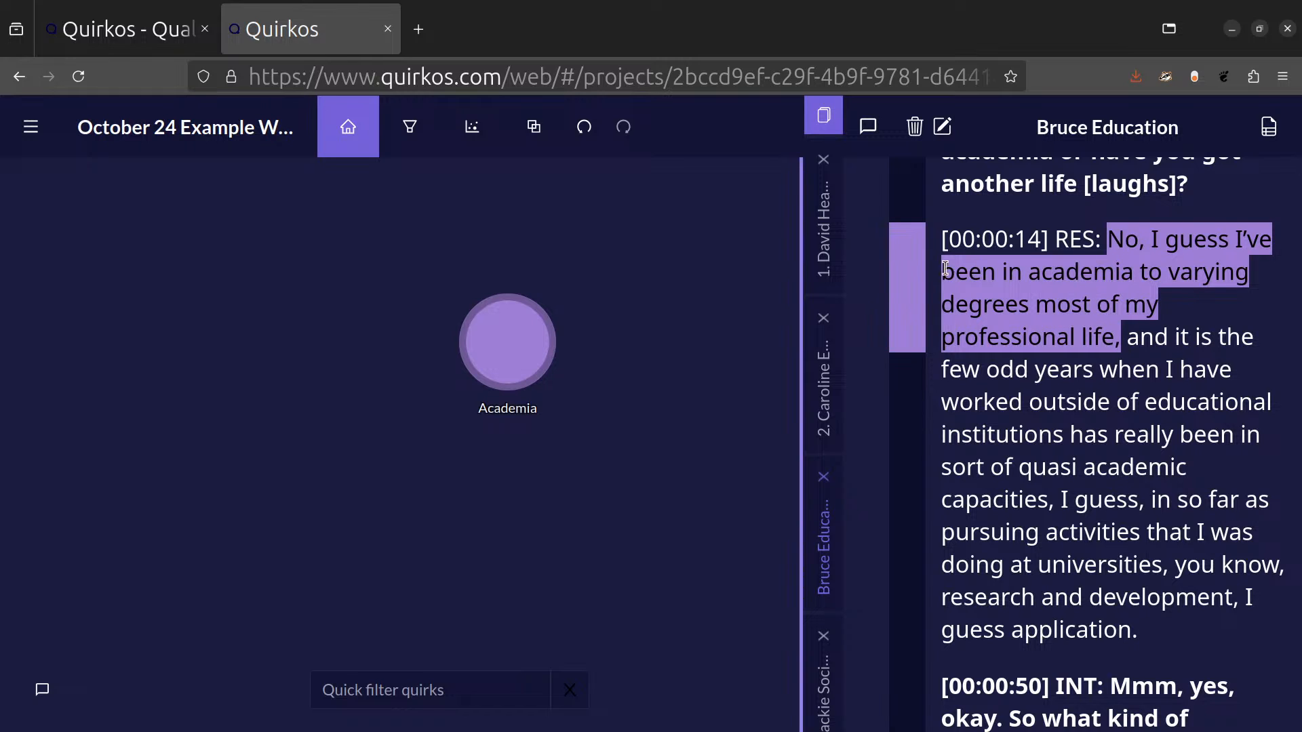
pyautogui.click(910, 264)
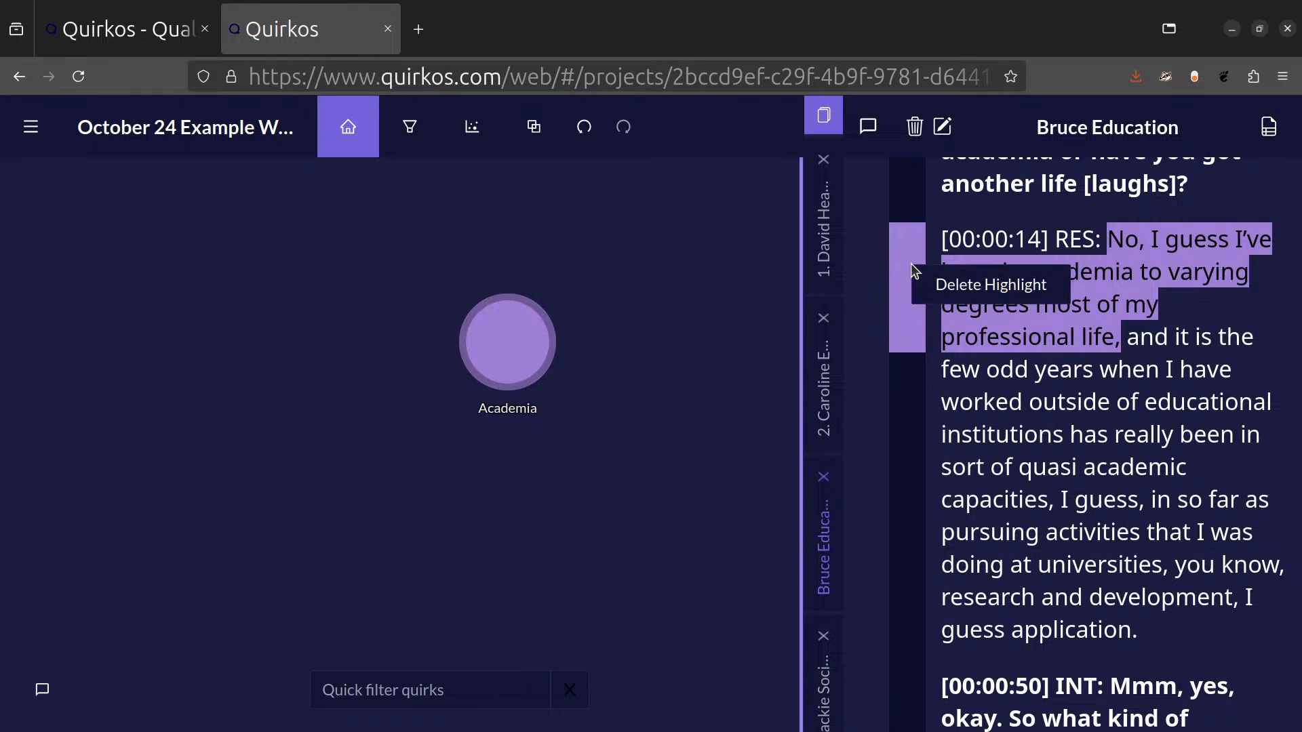
pyautogui.click(953, 286)
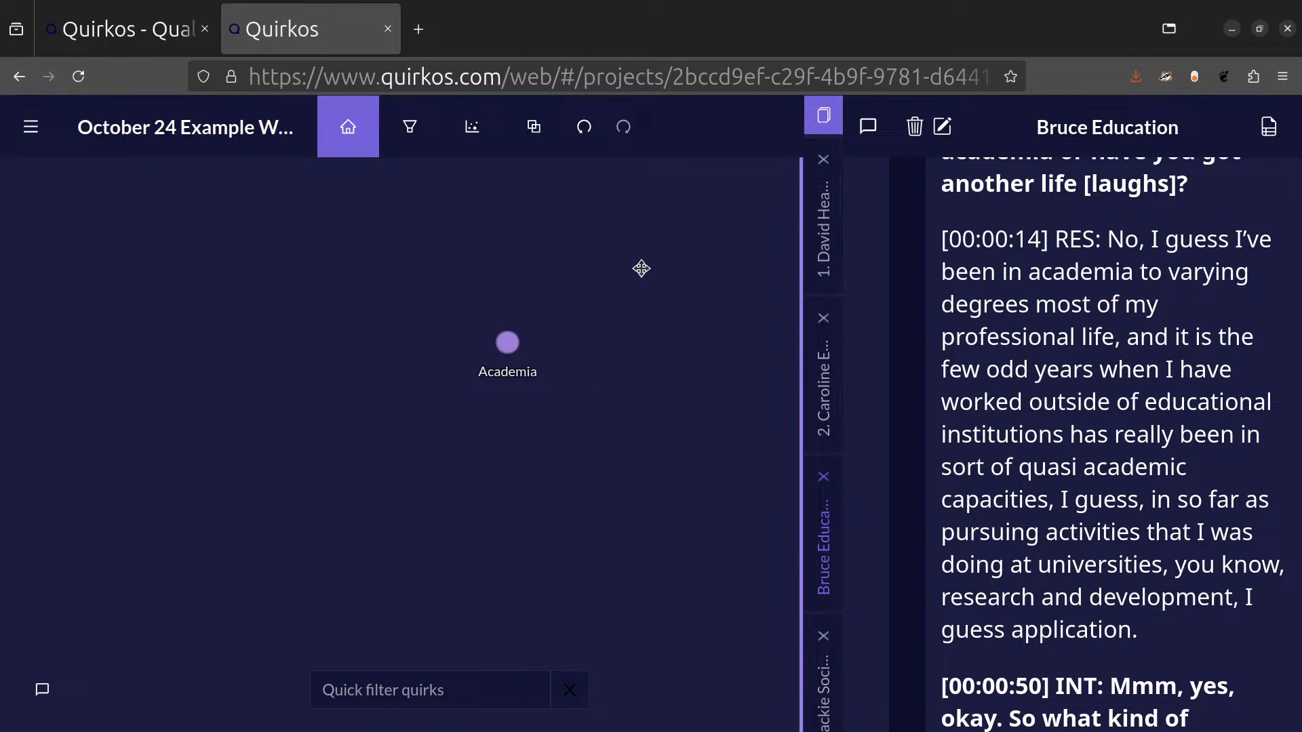
pyautogui.click(587, 139)
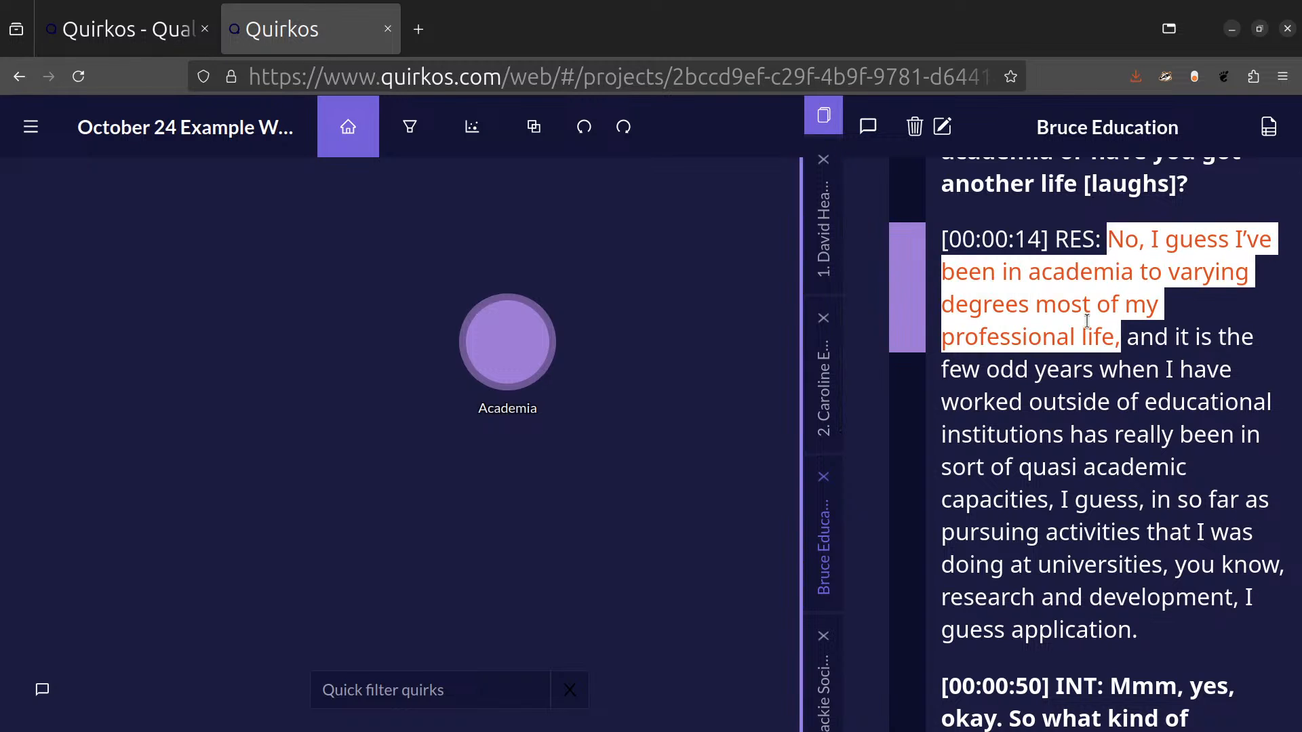
# Create a green quirk titled "Professional life" from the passage ending in "professional life,", without a description.
pyautogui.moveTo(1101, 310); pyautogui.dragTo(203, 349)
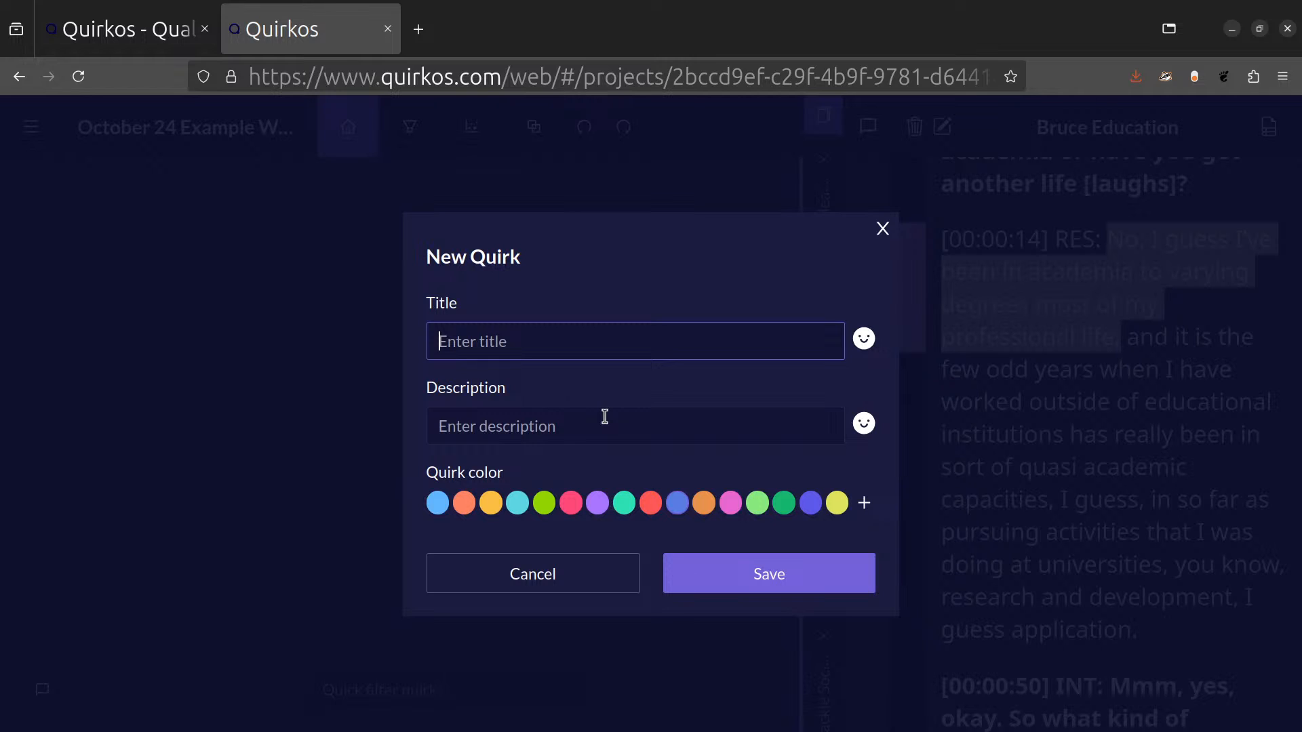
pyautogui.write('Professional life')
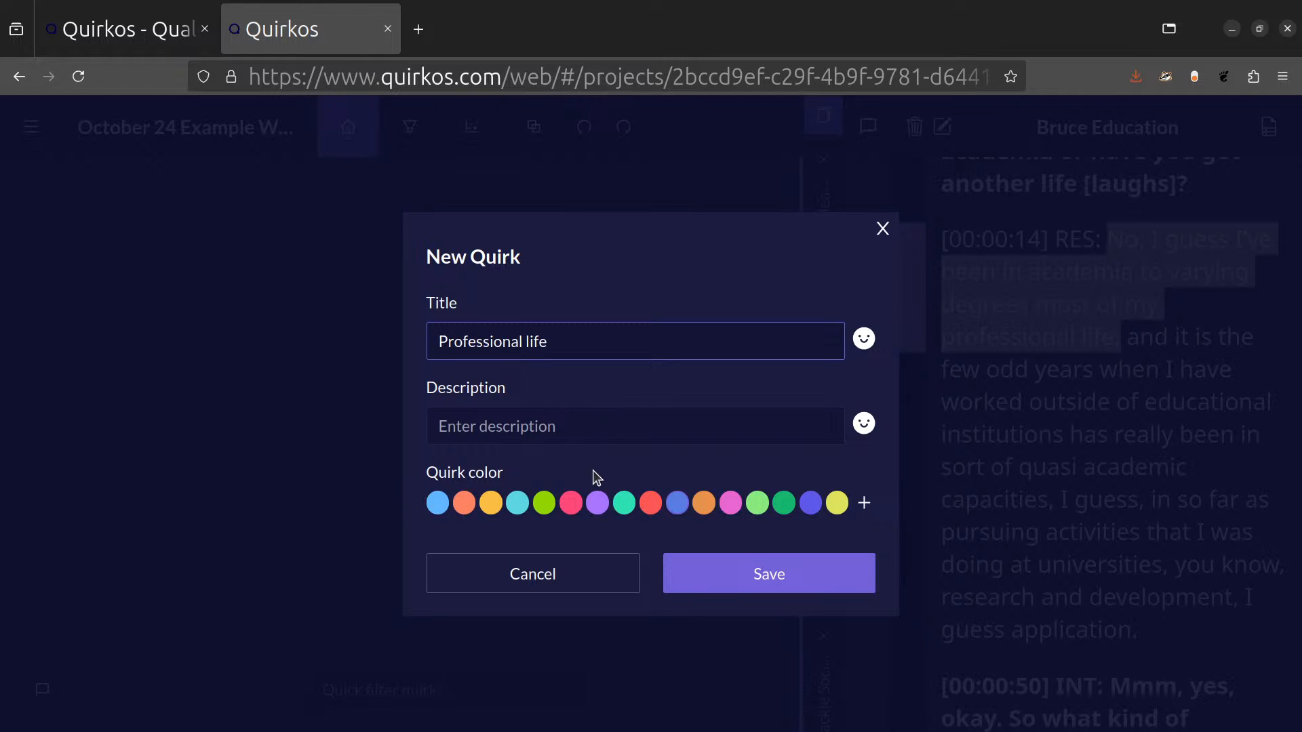
pyautogui.click(546, 502)
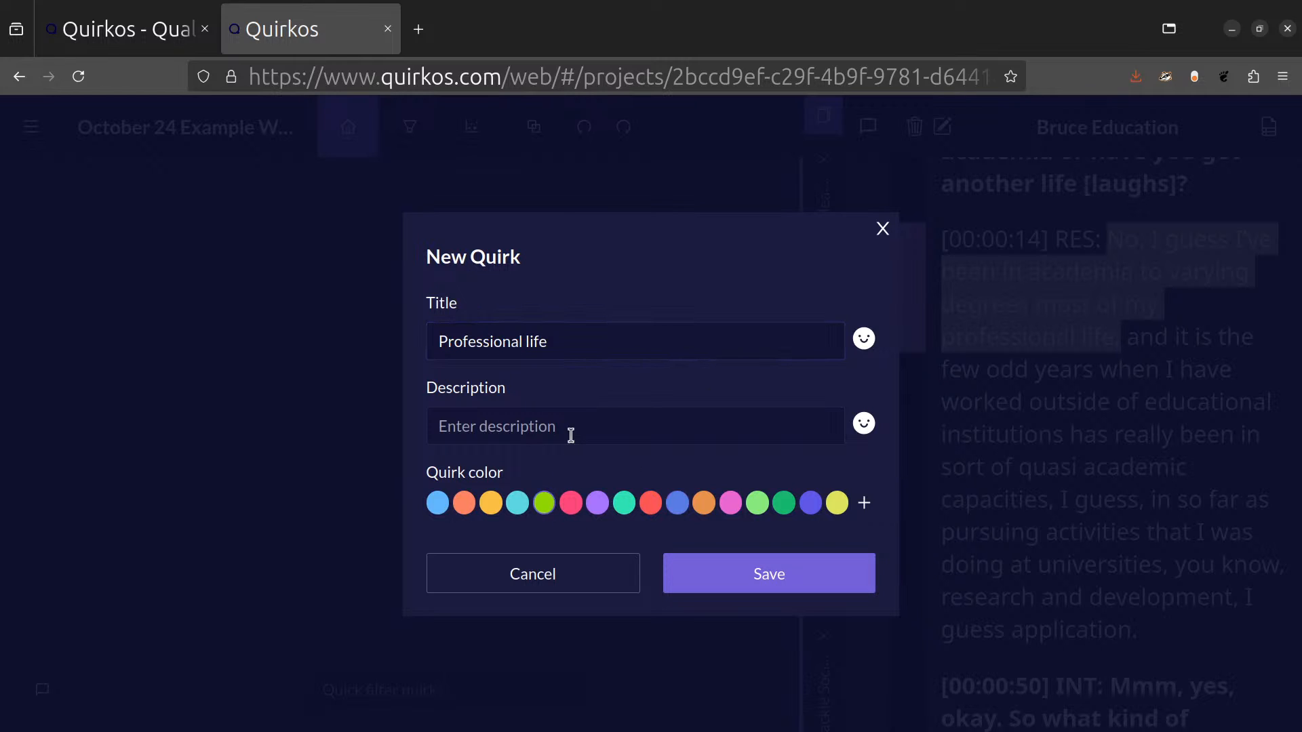
pyautogui.click(498, 425)
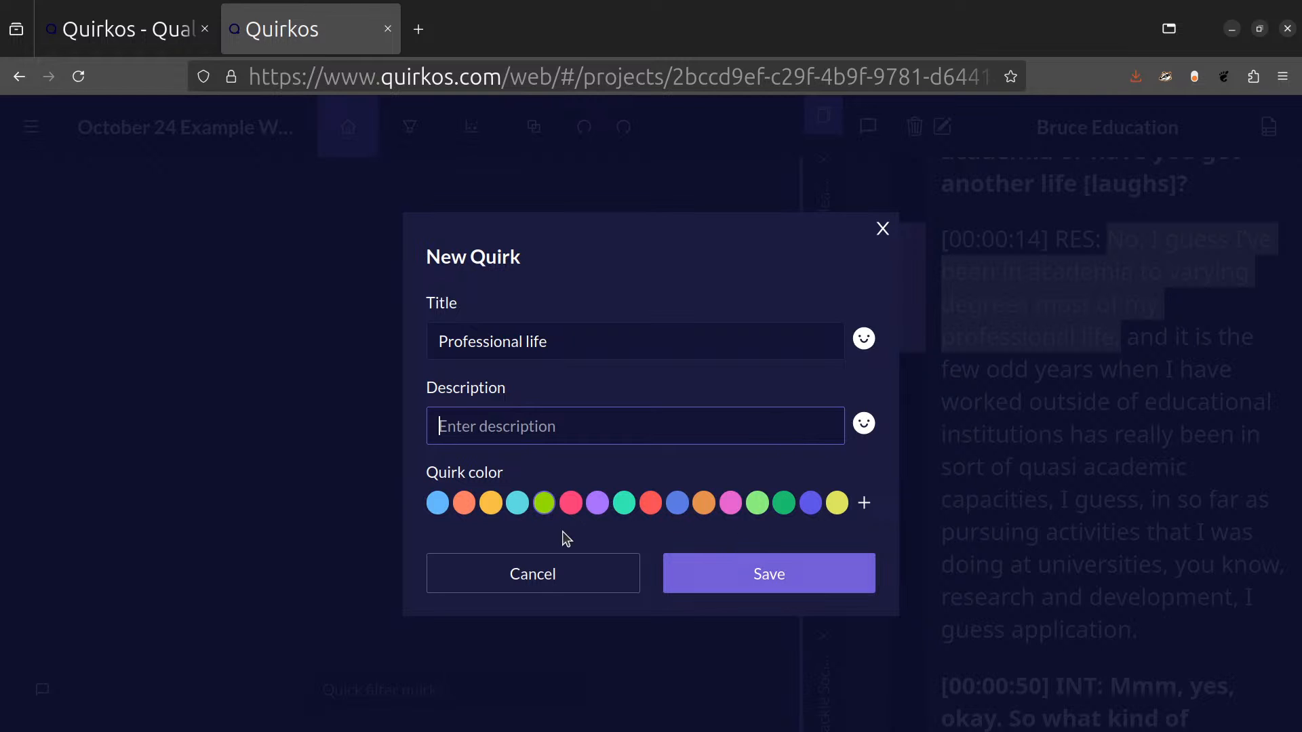
pyautogui.click(758, 575)
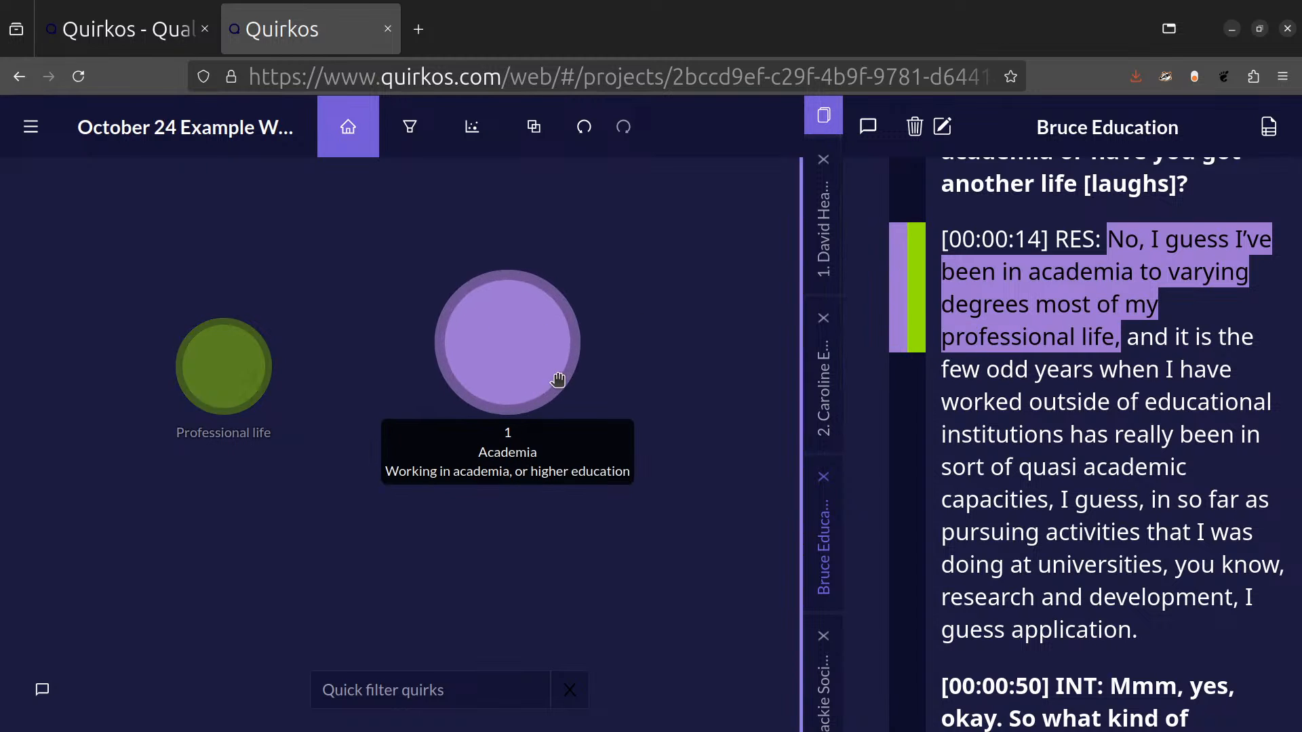
# Move the two quirks apart, then group Academia under Professional life.
pyautogui.moveTo(526, 357); pyautogui.dragTo(645, 346)
pyautogui.moveTo(258, 381); pyautogui.dragTo(132, 328)
pyautogui.moveTo(637, 343); pyautogui.dragTo(331, 370)
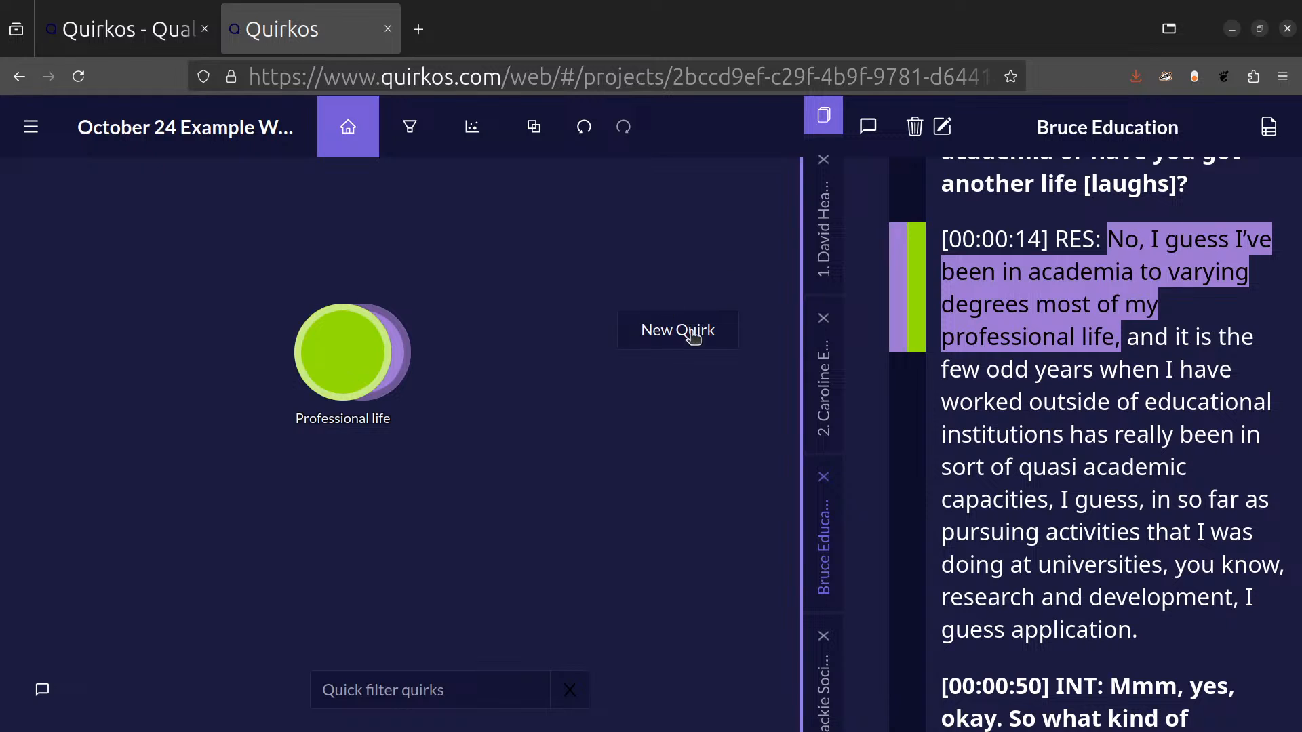
# Create a pink quirk titled "Outside academia" and group it under Professional life.
pyautogui.click(696, 335)
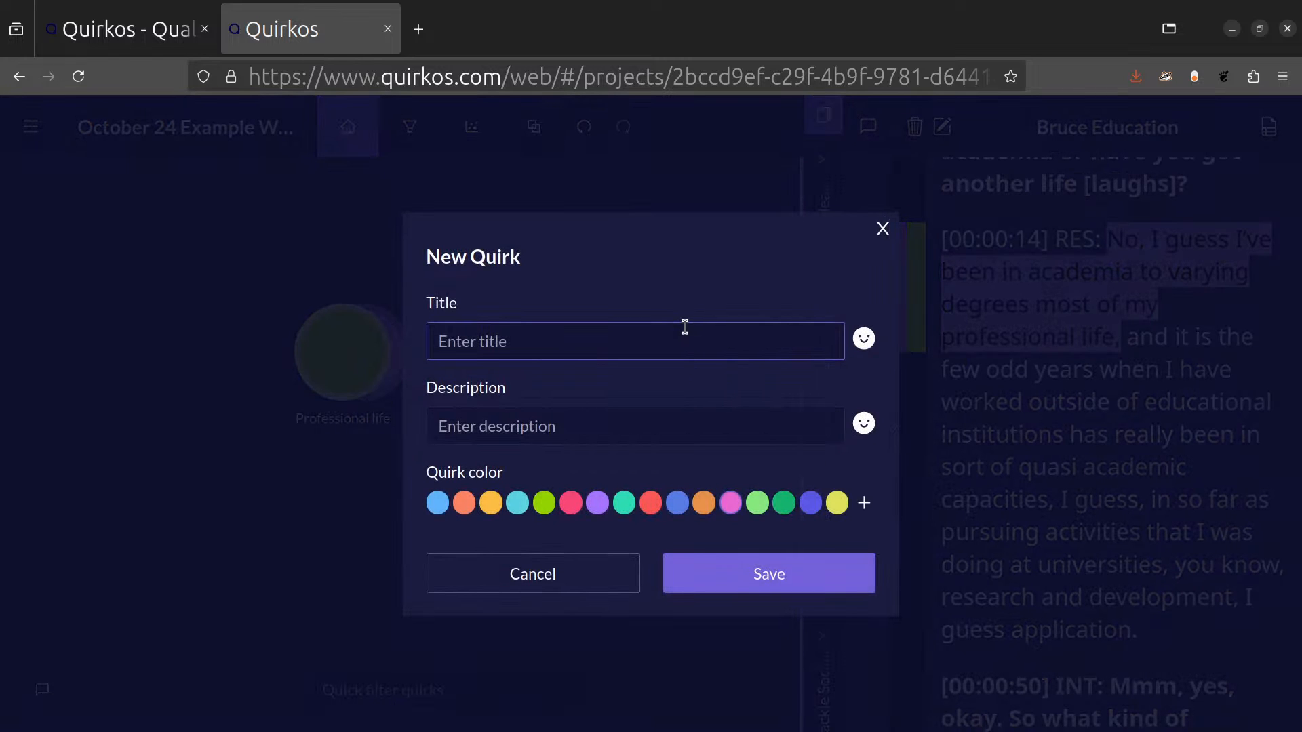
pyautogui.write('Outside academia')
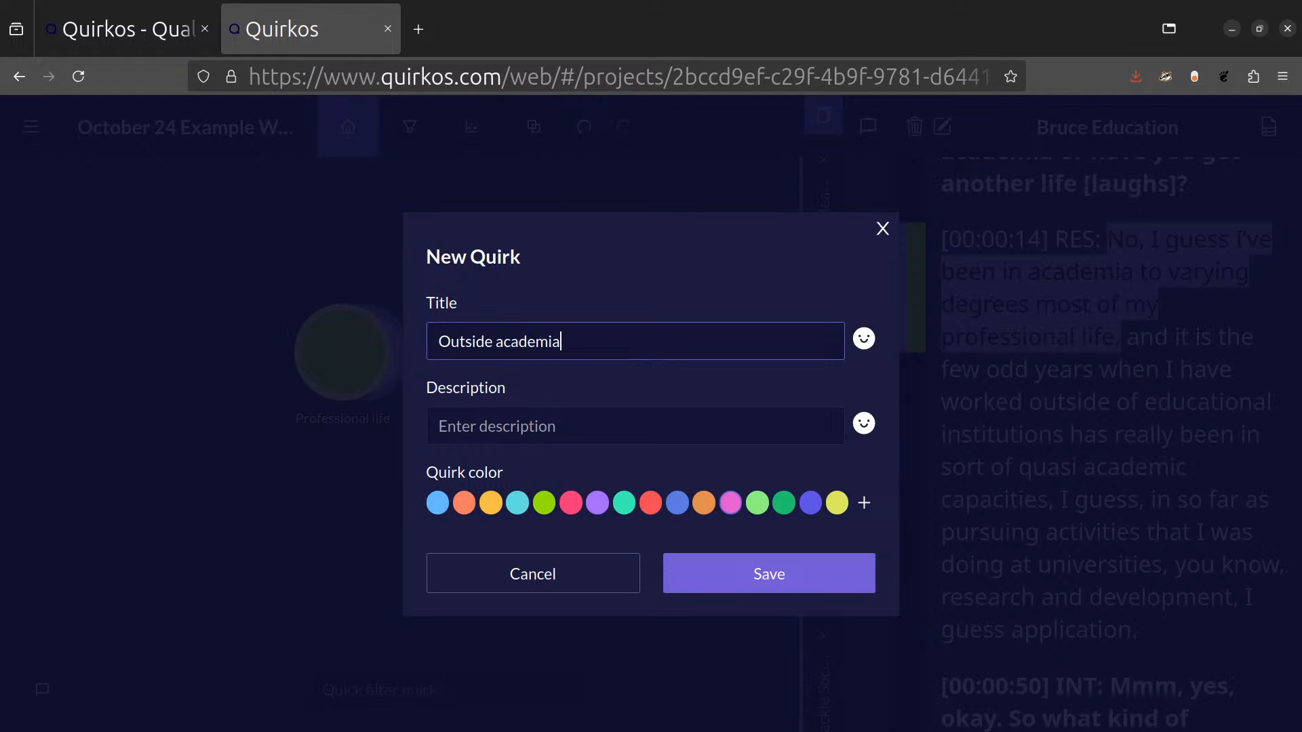
pyautogui.press('Return')
pyautogui.moveTo(633, 329); pyautogui.dragTo(346, 366)
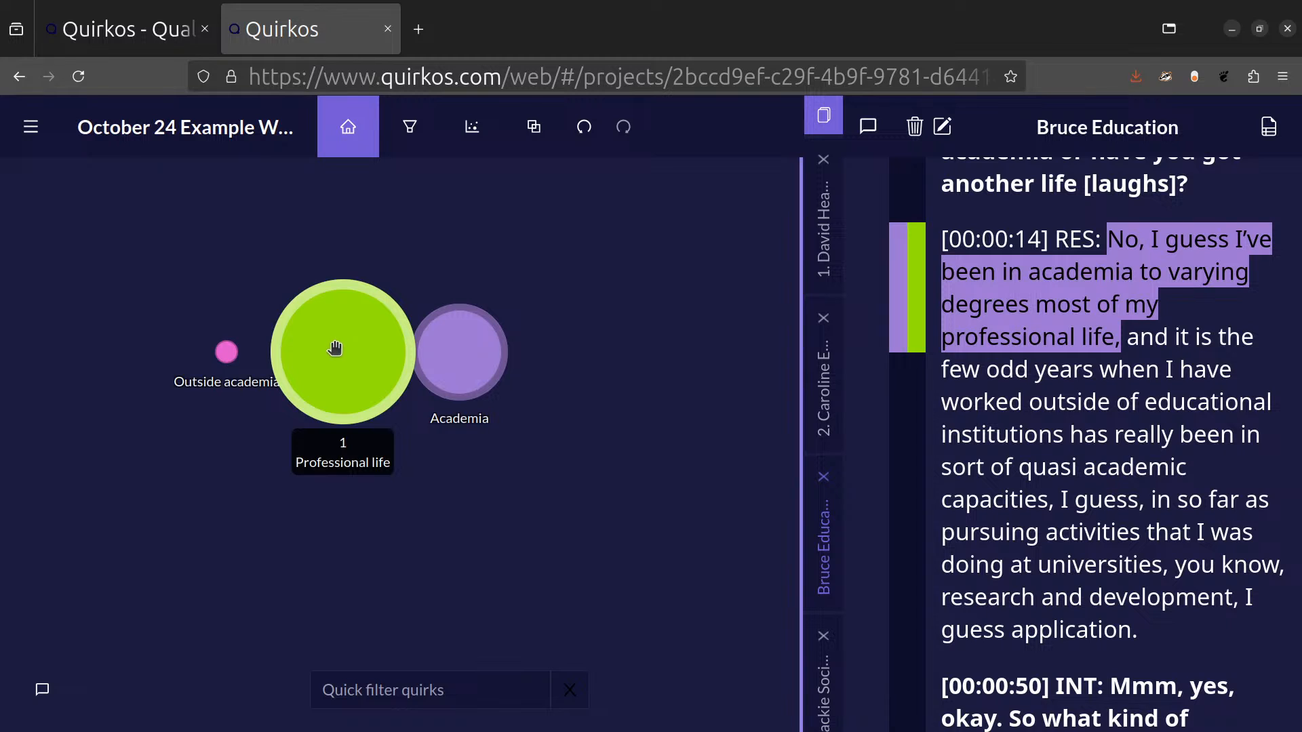
# Separate Outside academia and Academia from the Professional life group and arrange the three quirks near each other.
pyautogui.moveTo(241, 354); pyautogui.dragTo(102, 373)
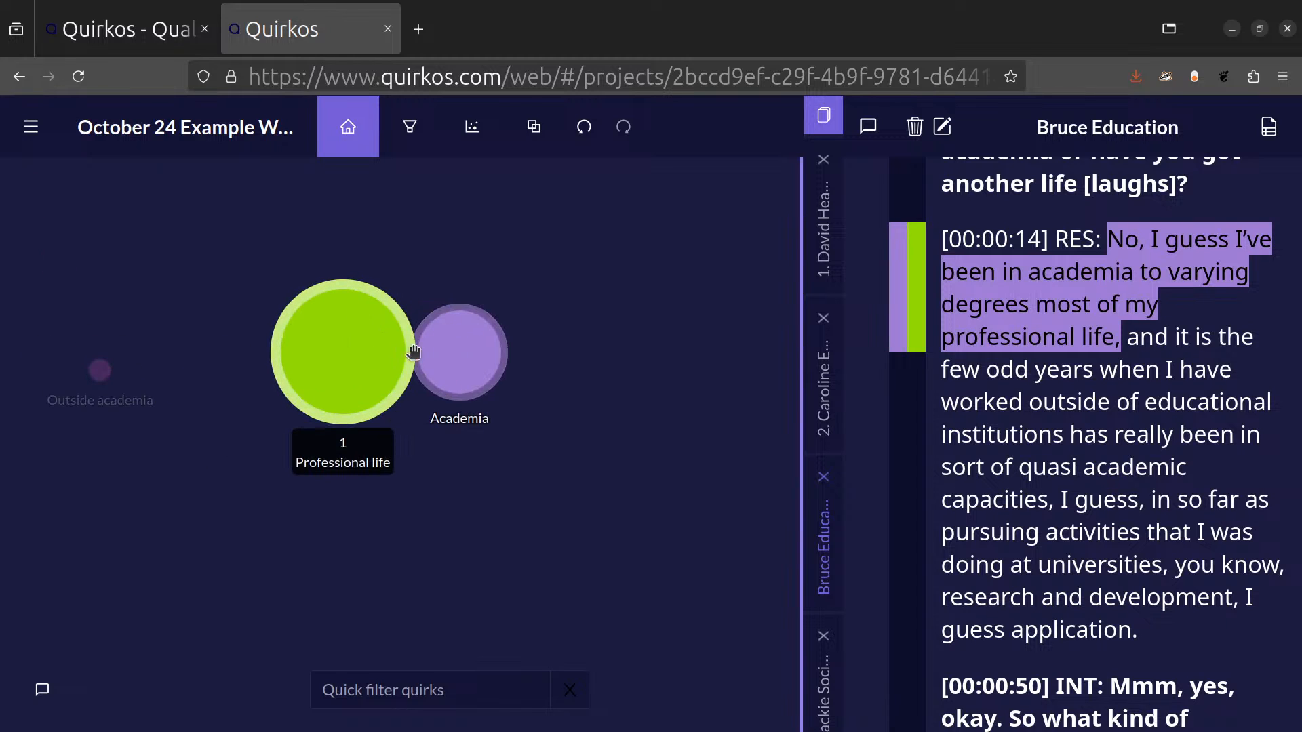
pyautogui.moveTo(468, 360); pyautogui.dragTo(689, 355)
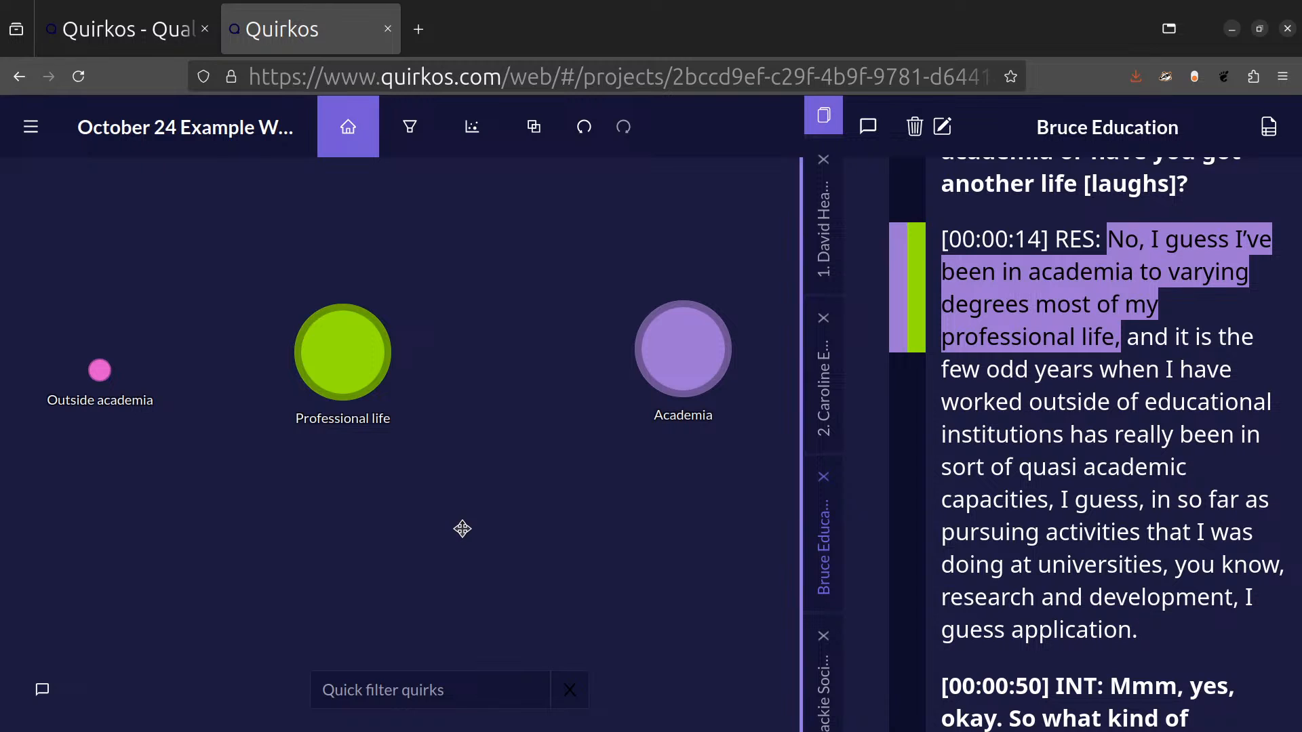
pyautogui.moveTo(294, 337); pyautogui.dragTo(151, 261)
pyautogui.moveTo(683, 350); pyautogui.dragTo(285, 383)
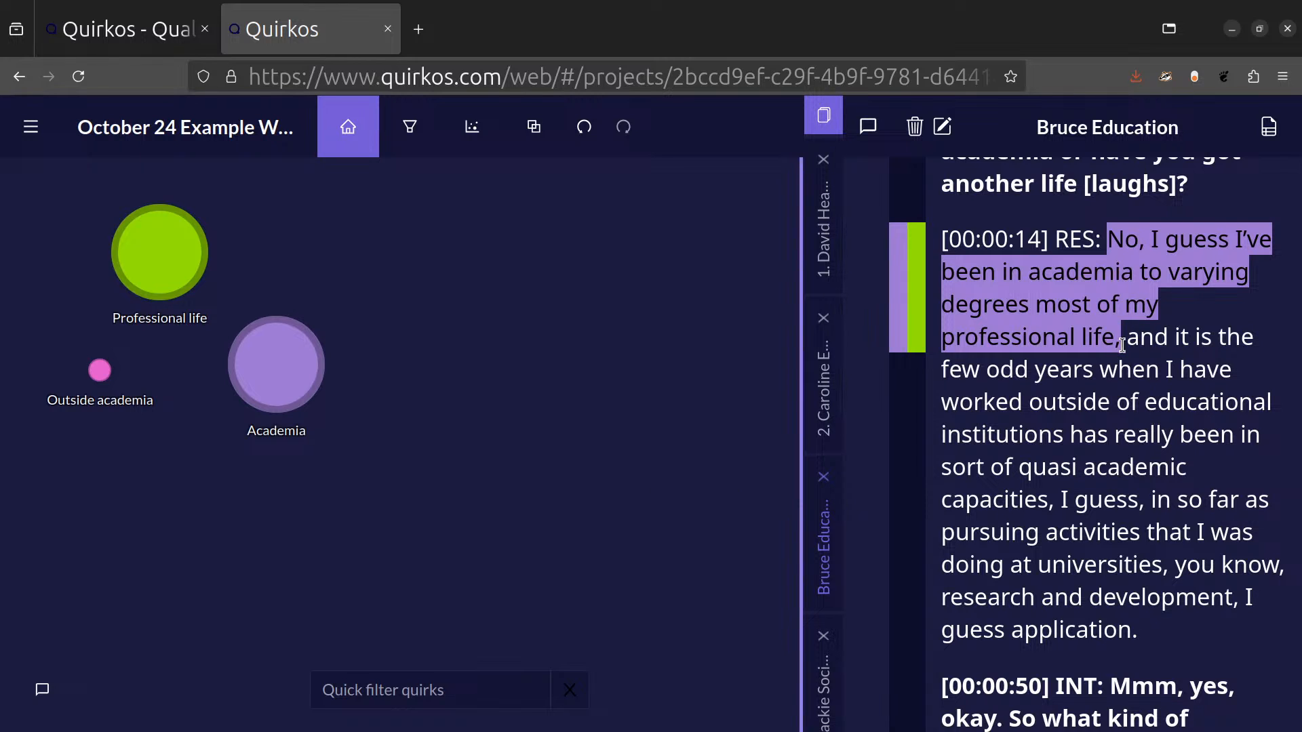
# Code the passage from "and it is the few odd years" to "quasi academic capacities," to both Outside academia and Academia.
pyautogui.moveTo(1127, 345); pyautogui.dragTo(1052, 500)
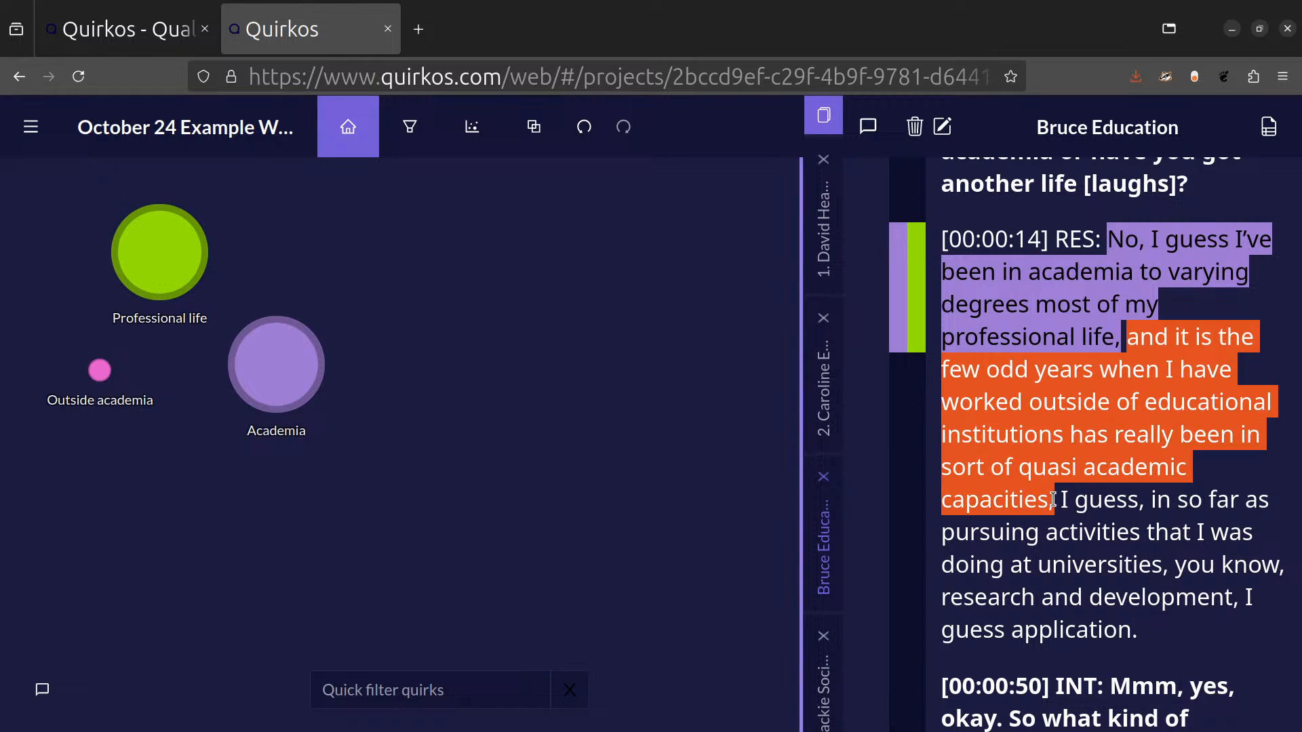
pyautogui.moveTo(1169, 405); pyautogui.dragTo(100, 370)
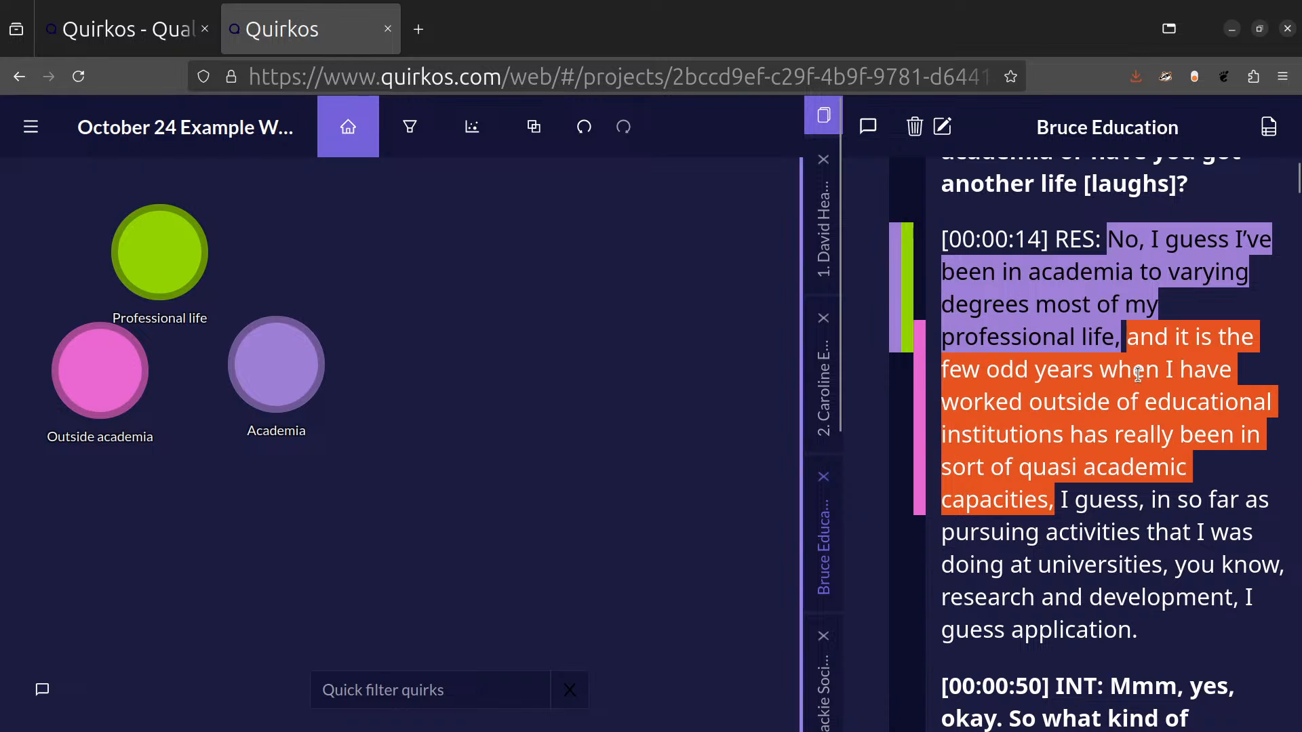
pyautogui.click(1052, 530)
pyautogui.moveTo(1127, 337); pyautogui.dragTo(1055, 512)
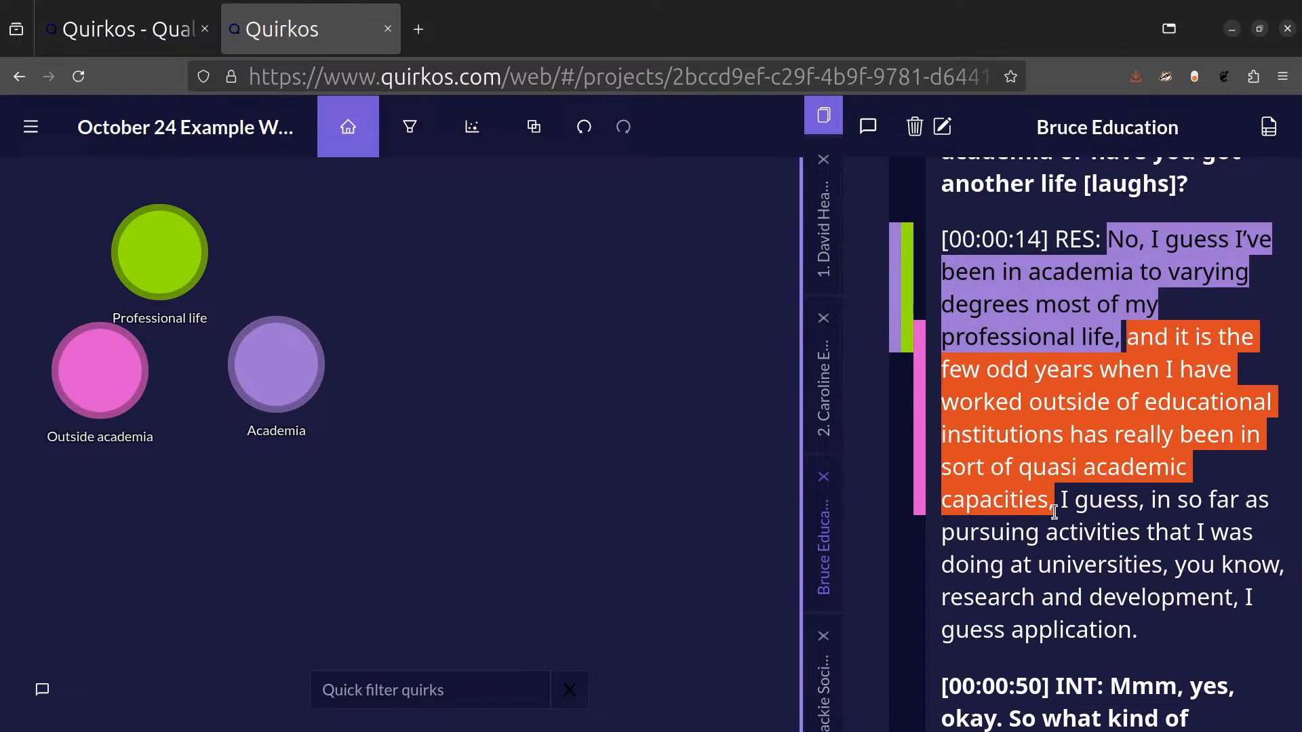
pyautogui.click(299, 372)
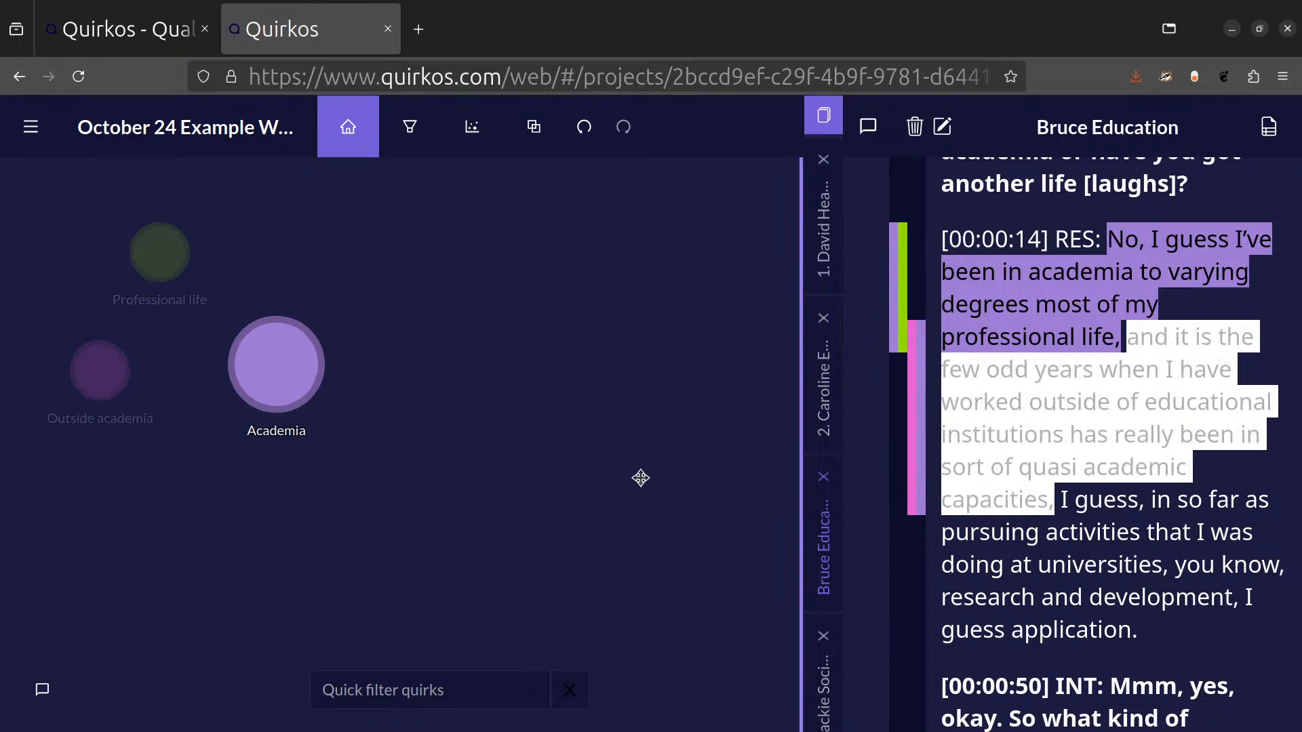
pyautogui.click(1205, 503)
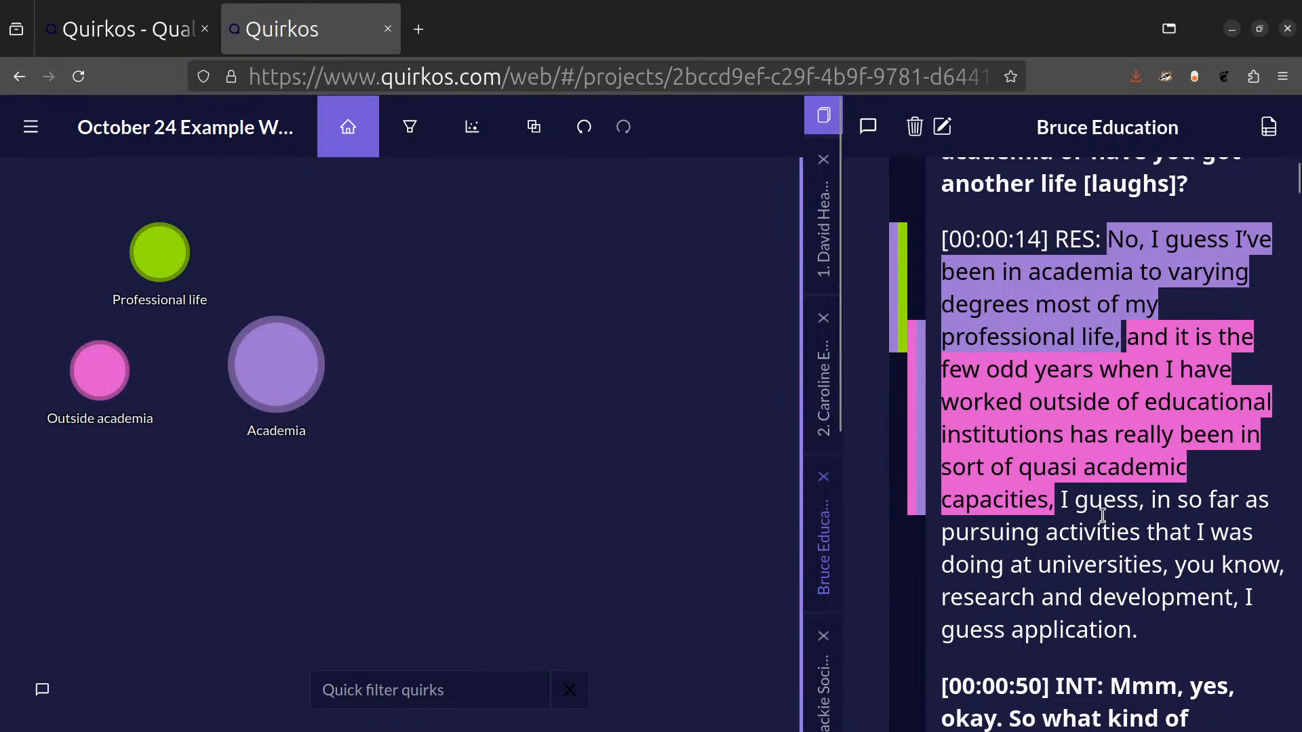
# Code the passage from "I guess, in so far as" to "guess application." to Academia, Professional life and Outside academia.
pyautogui.moveTo(1060, 502); pyautogui.dragTo(1140, 637)
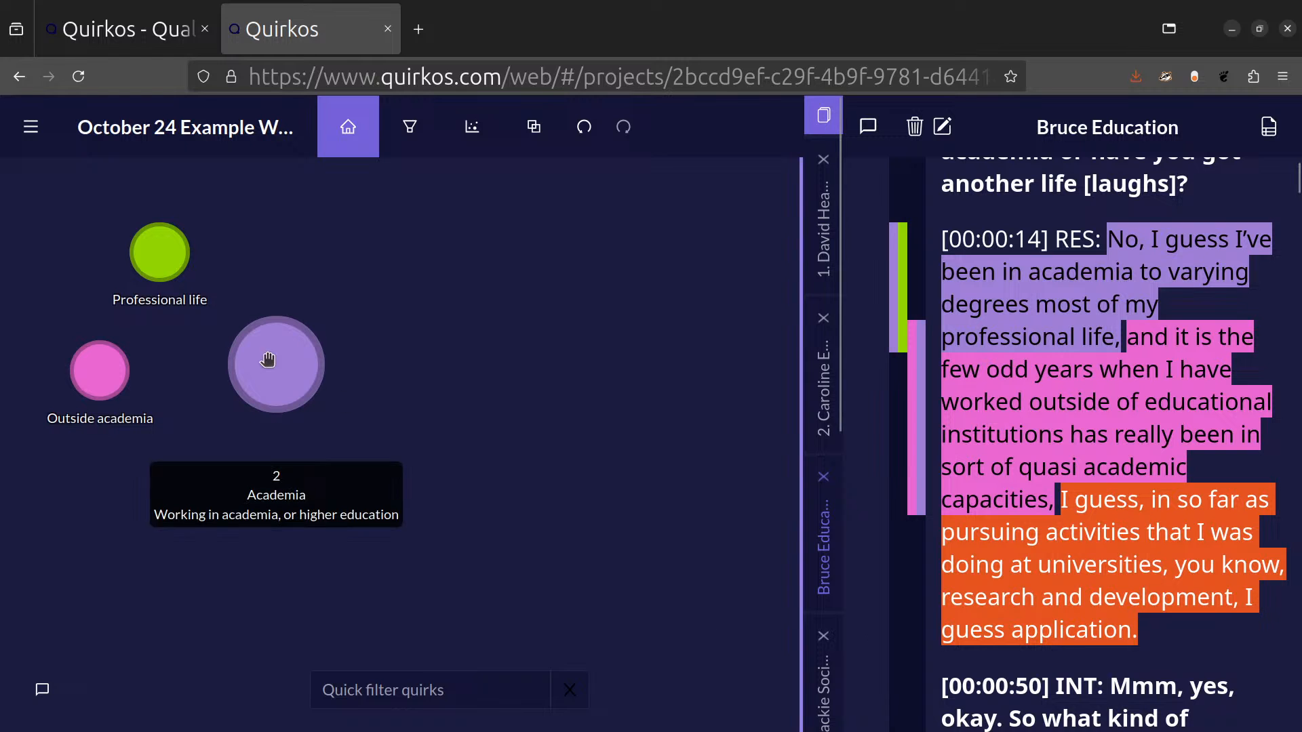
pyautogui.click(291, 382)
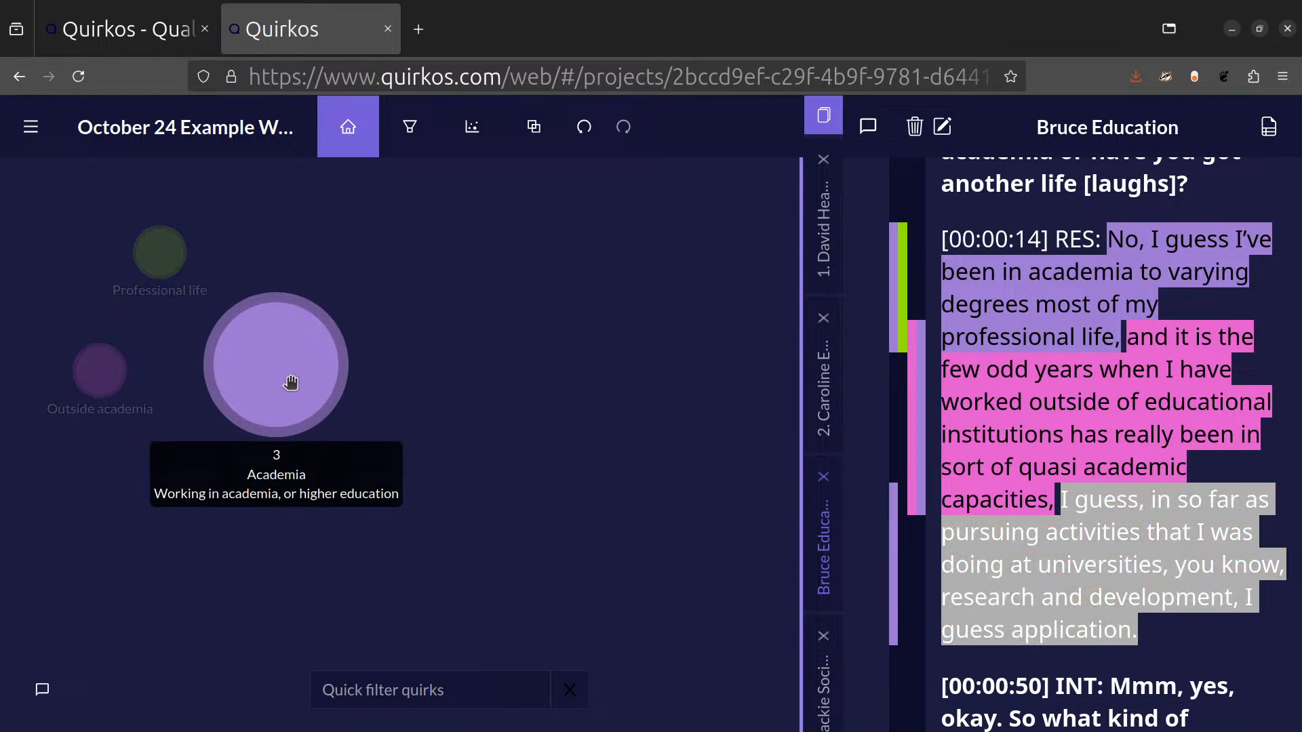
pyautogui.click(160, 253)
pyautogui.click(98, 376)
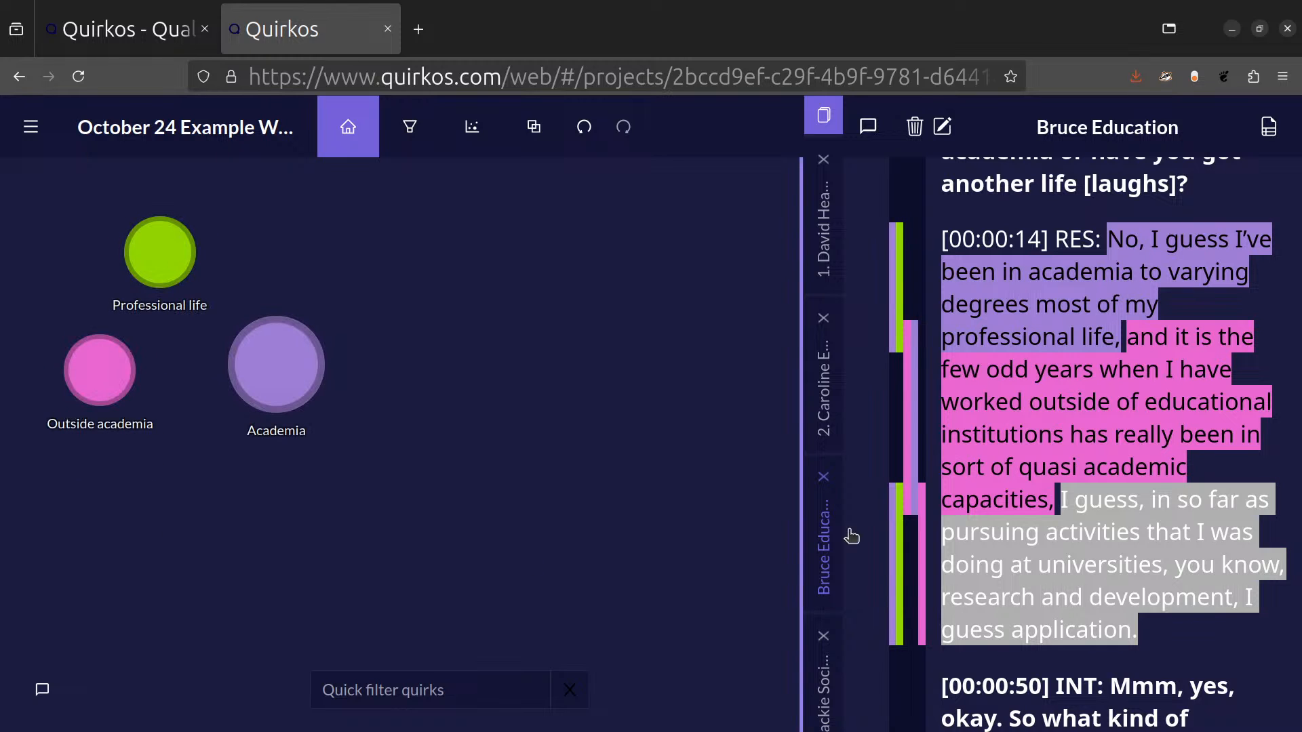
pyautogui.click(1046, 627)
# Examine the coding stripes beside the answer at [00:00:14], the passages behind each quirk and the text that follows.
pyautogui.click(875, 604)
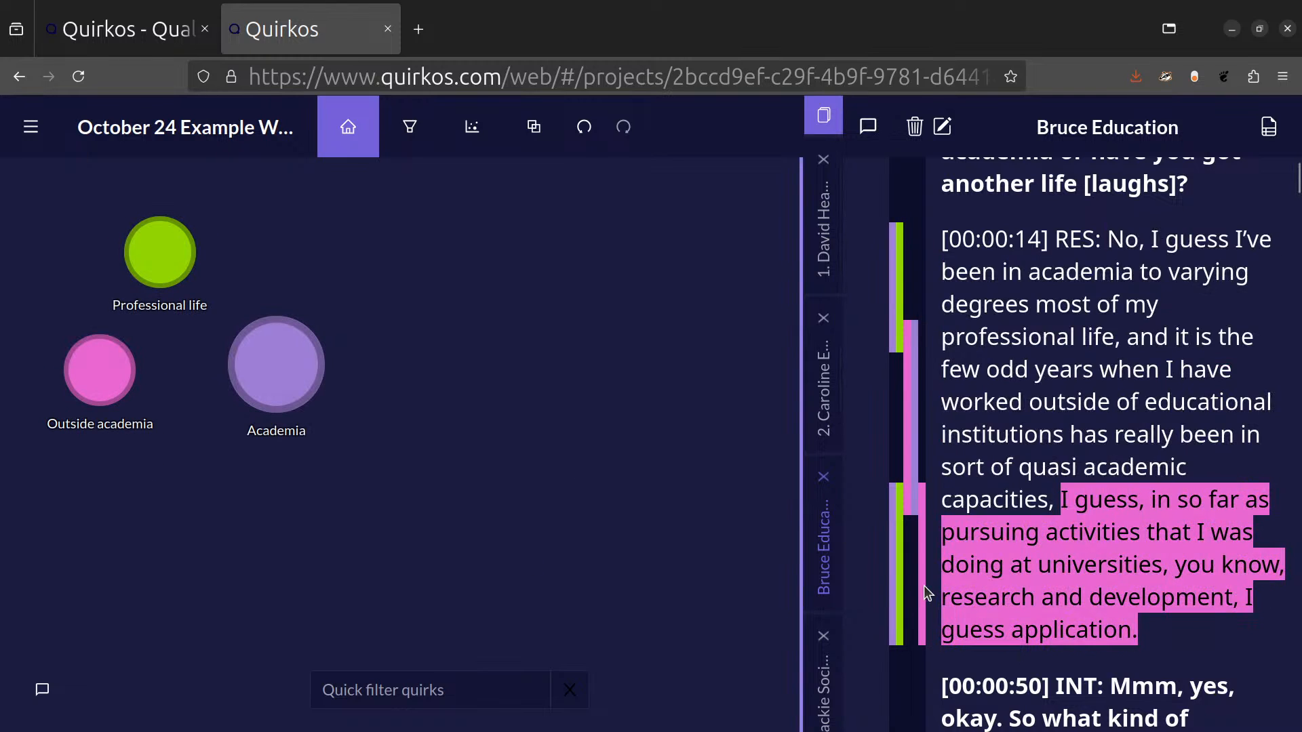
pyautogui.moveTo(920, 587)
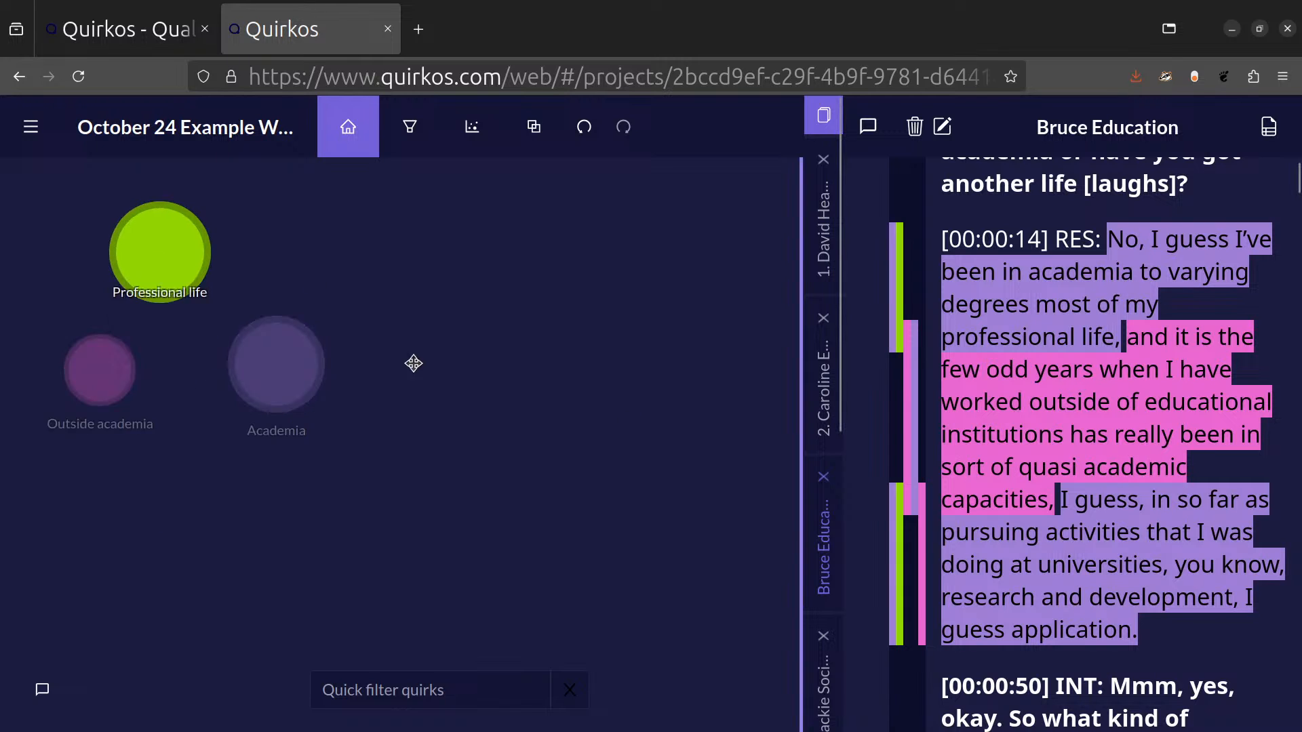
pyautogui.moveTo(313, 362)
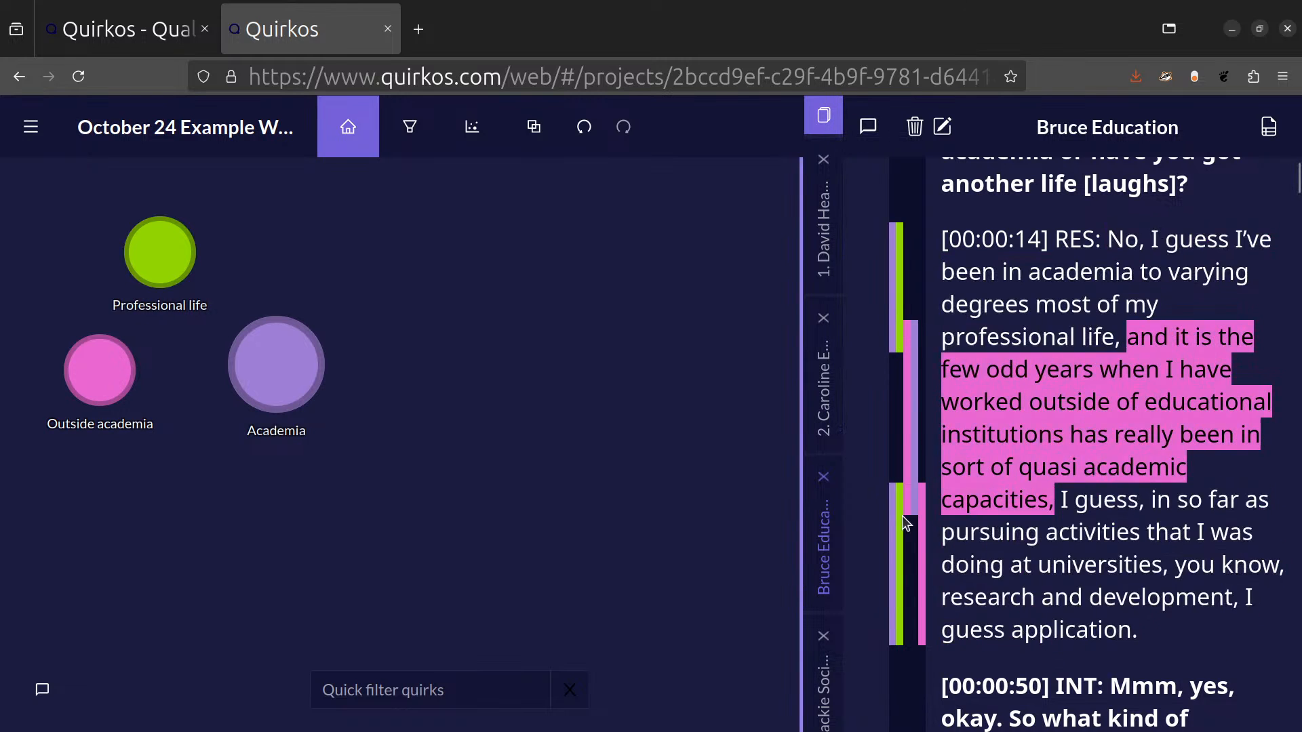
pyautogui.scroll(-3, 1068, 444)
pyautogui.scroll(-1, 1068, 444)
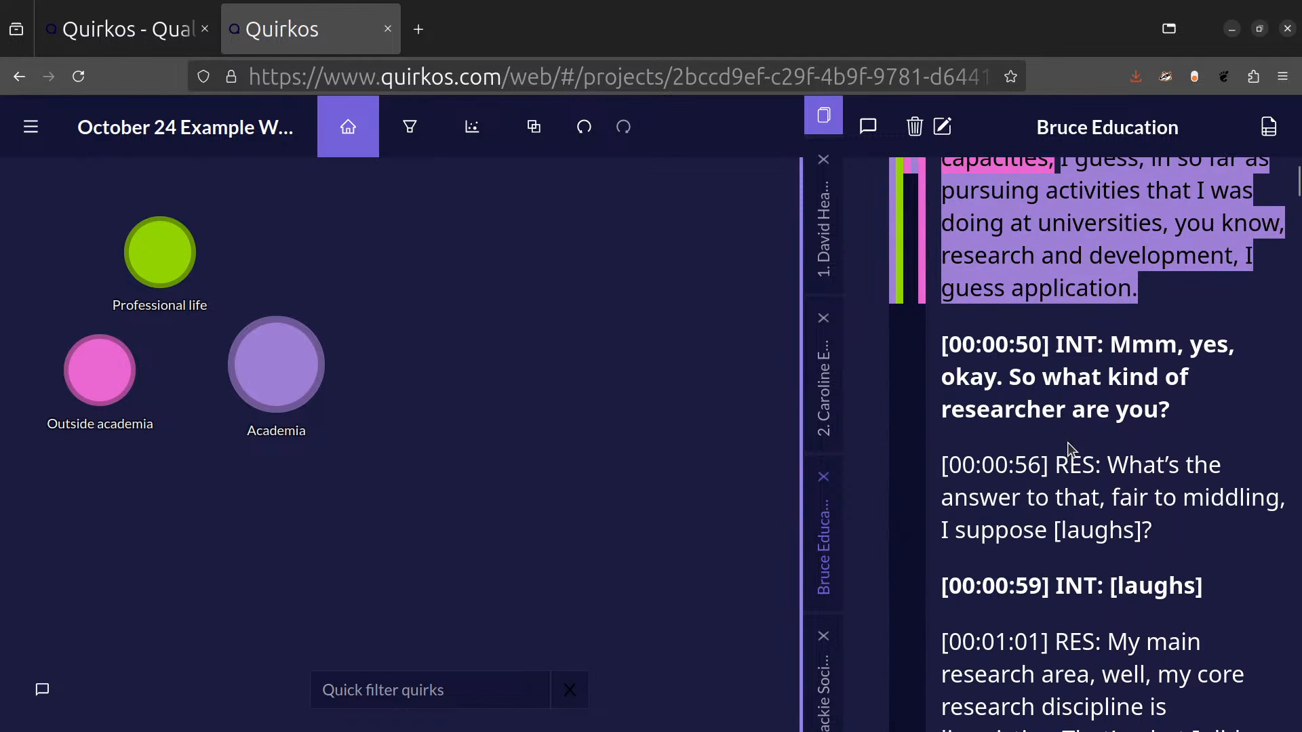
pyautogui.scroll(-1, 1070, 448)
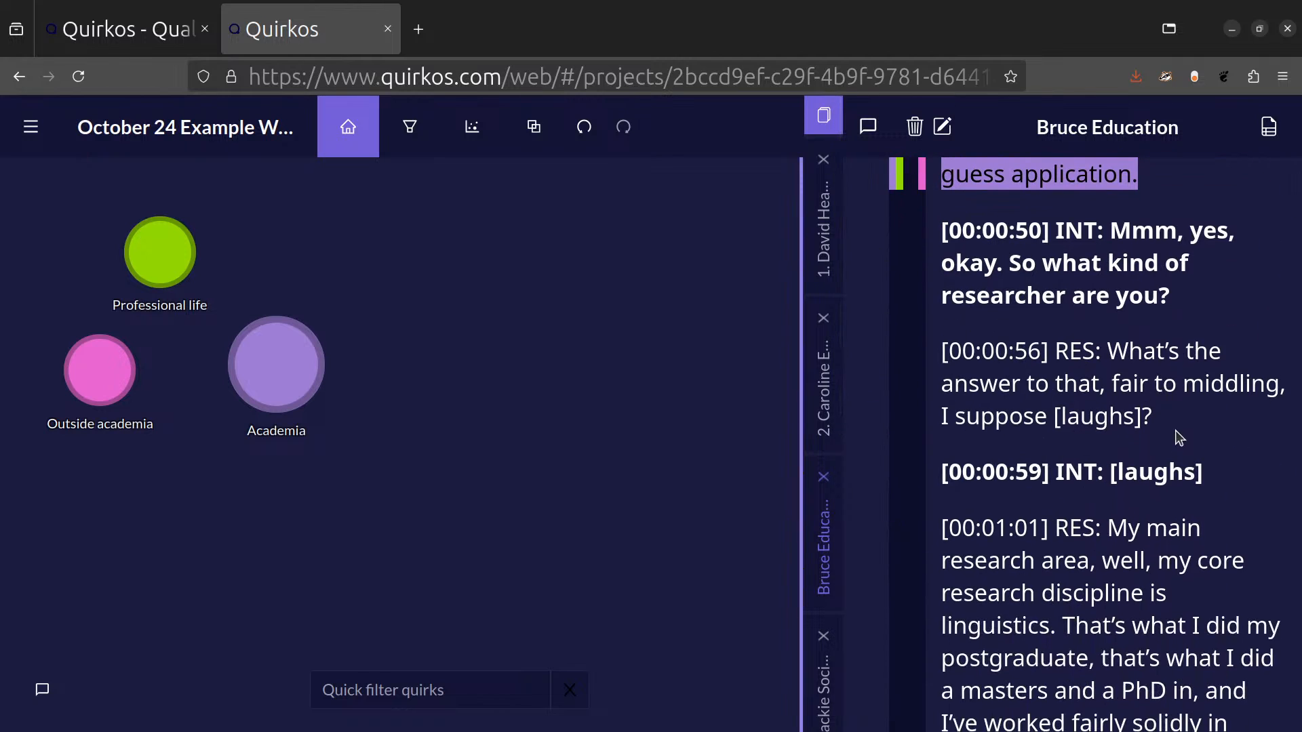
pyautogui.scroll(2, 1174, 431)
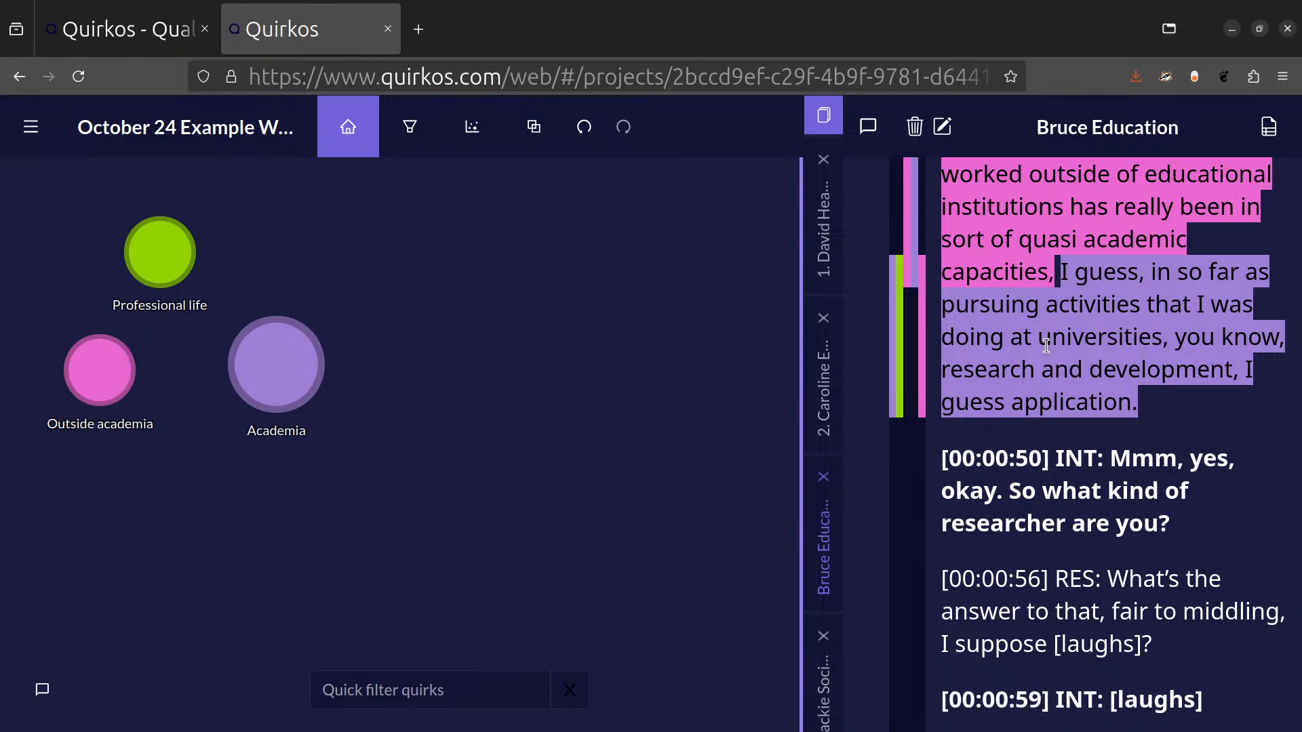
# Show the memo column beside the transcript and widen the transcript area to make room for it.
pyautogui.click(870, 132)
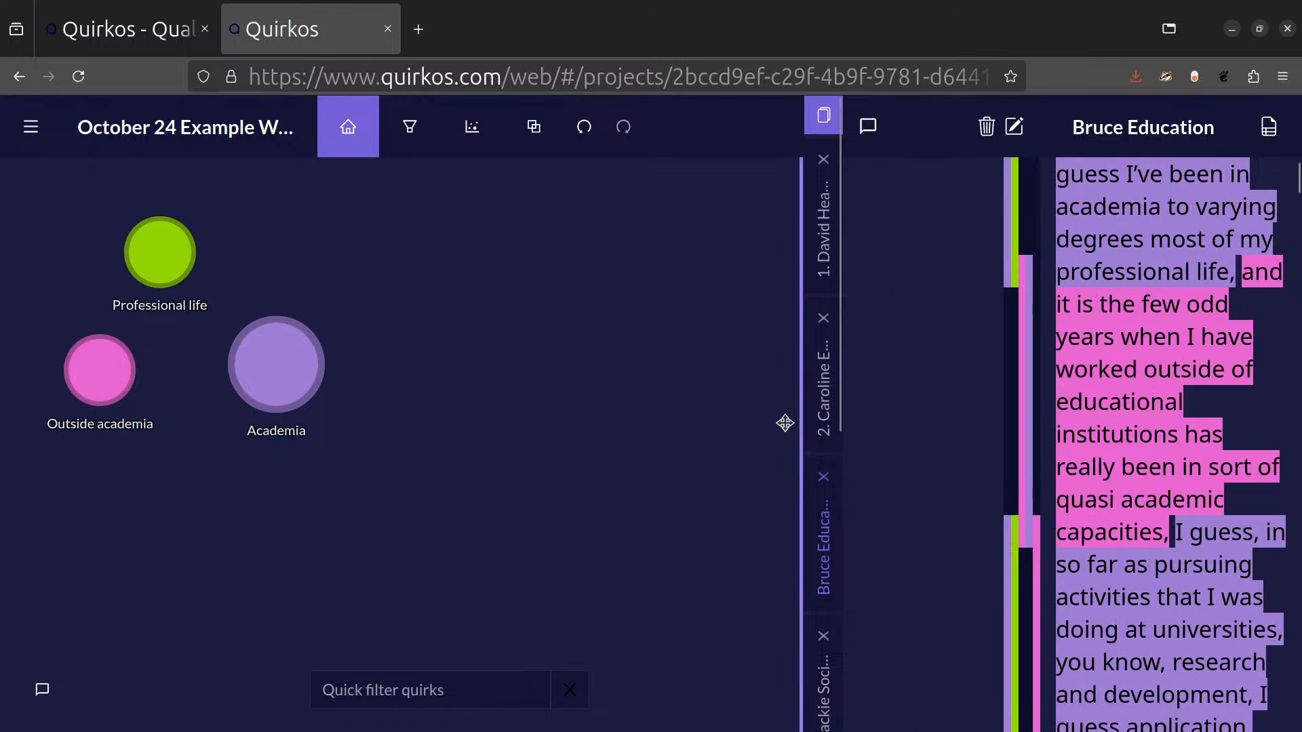
pyautogui.moveTo(802, 422); pyautogui.dragTo(608, 438)
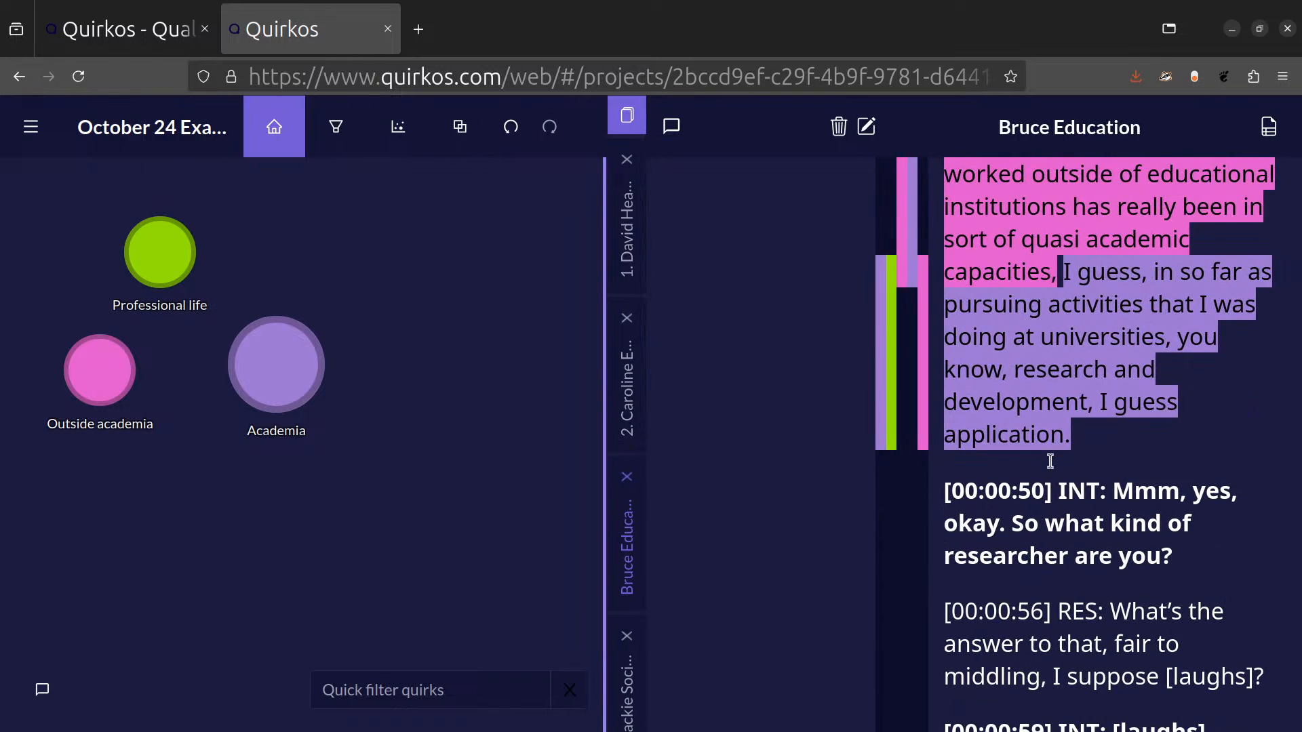
# Start a memo on the passage from "and it is the few" to "academic capacities," reading "Sounds like this person was bascially alwaysw an academic!".
pyautogui.scroll(3, 1125, 403)
pyautogui.moveTo(1132, 334); pyautogui.dragTo(1057, 500)
pyautogui.moveTo(1116, 430); pyautogui.dragTo(750, 431)
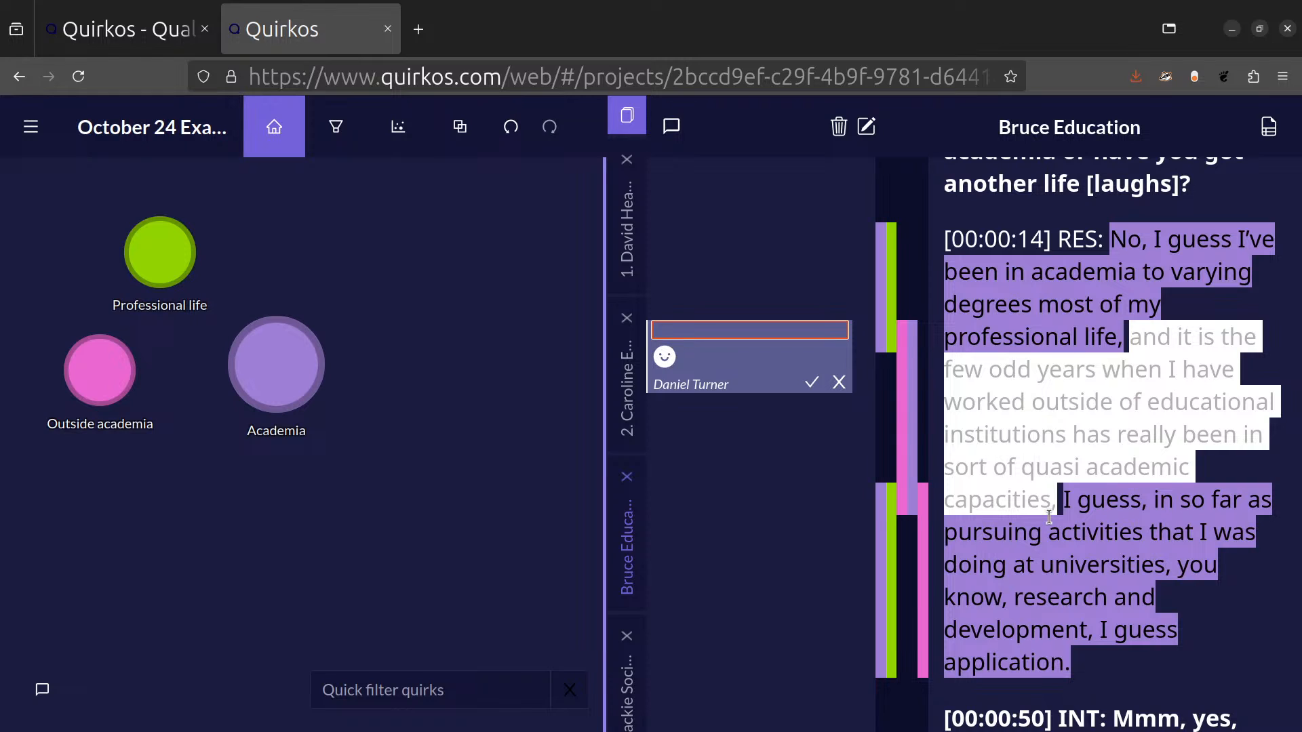
pyautogui.write('Soun')
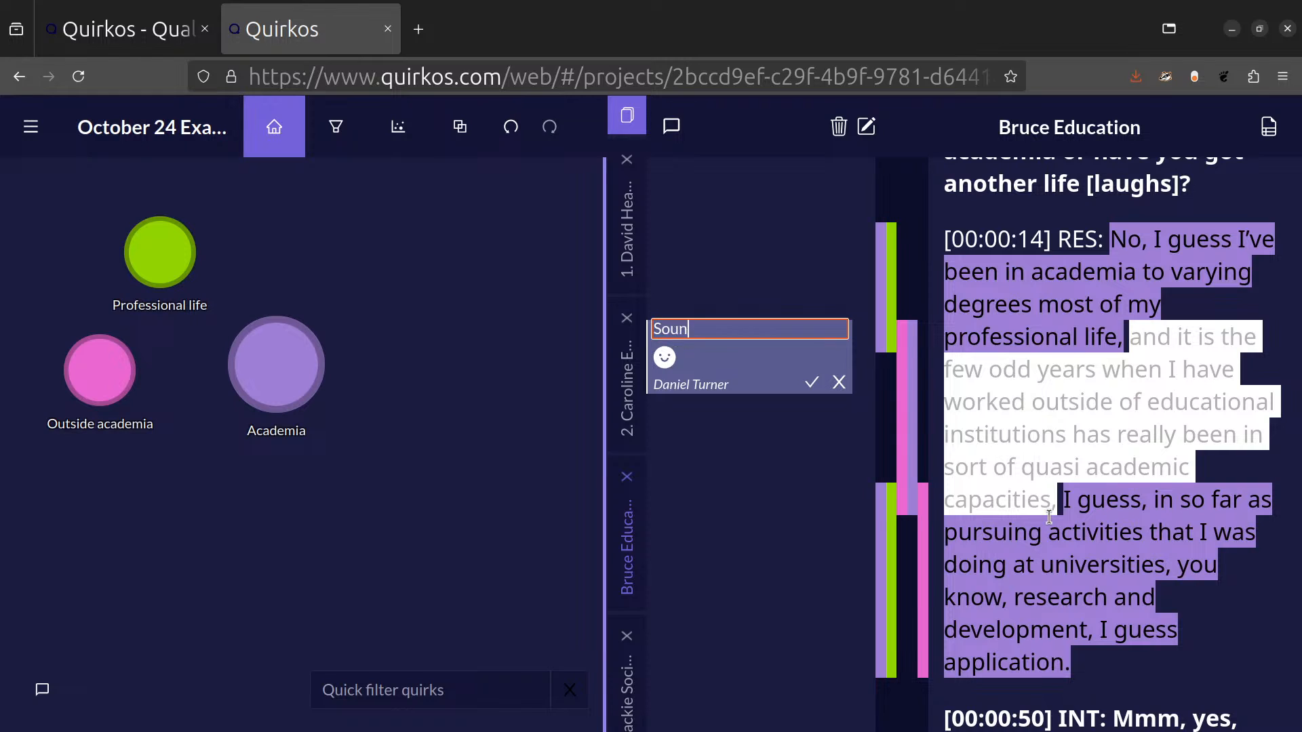
pyautogui.write('ds like this person ')
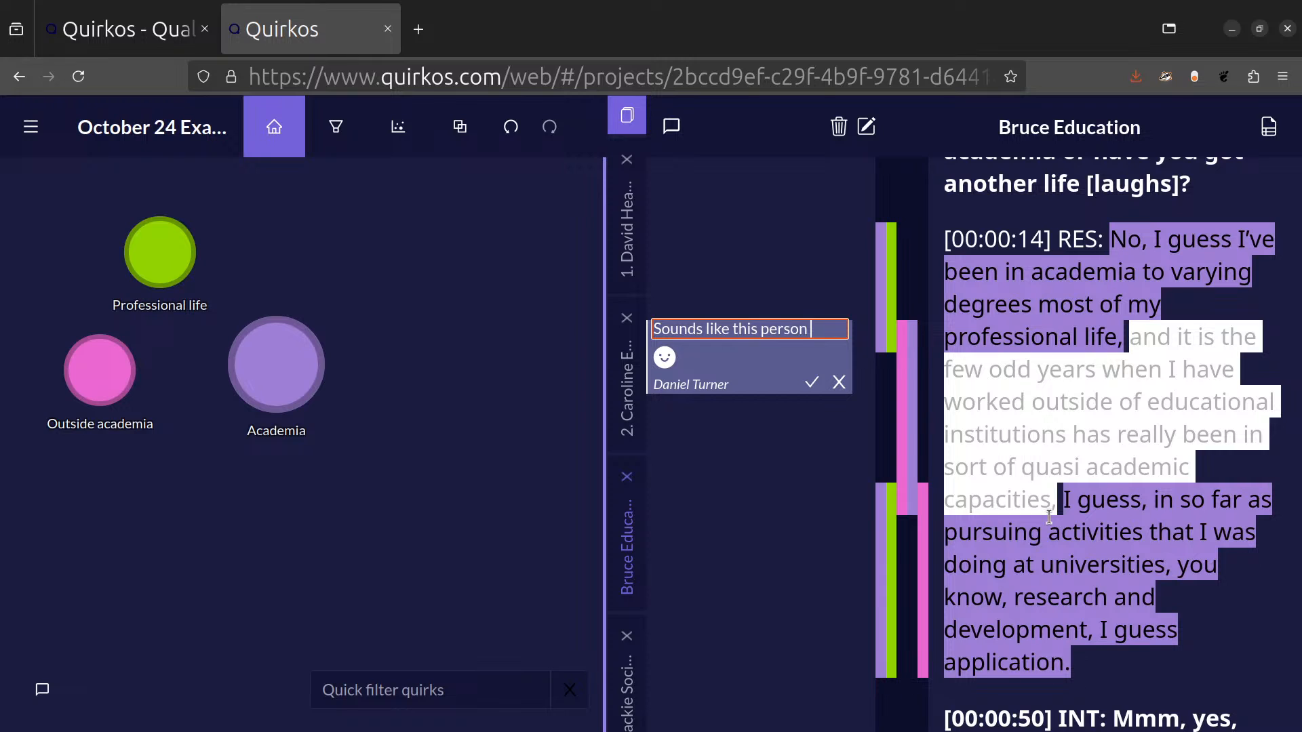
pyautogui.write('was bascially')
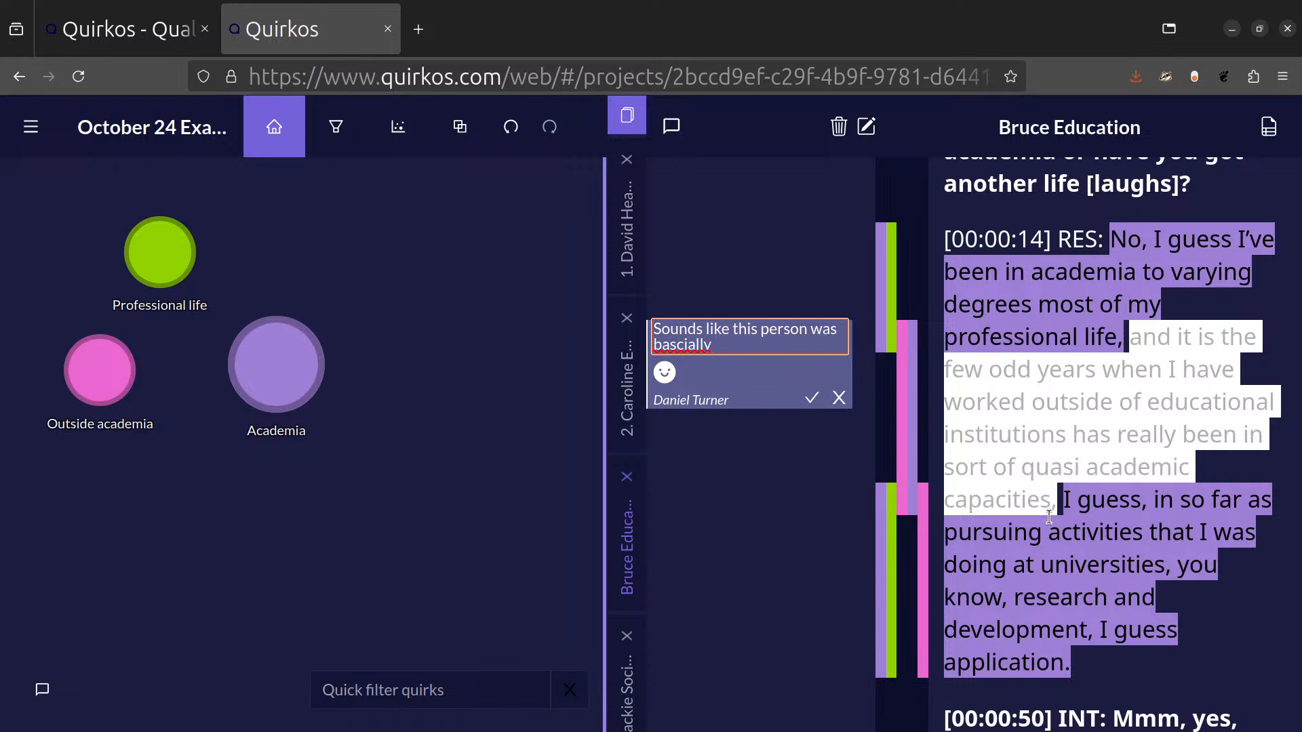
pyautogui.write(' alwaysw an academic!')
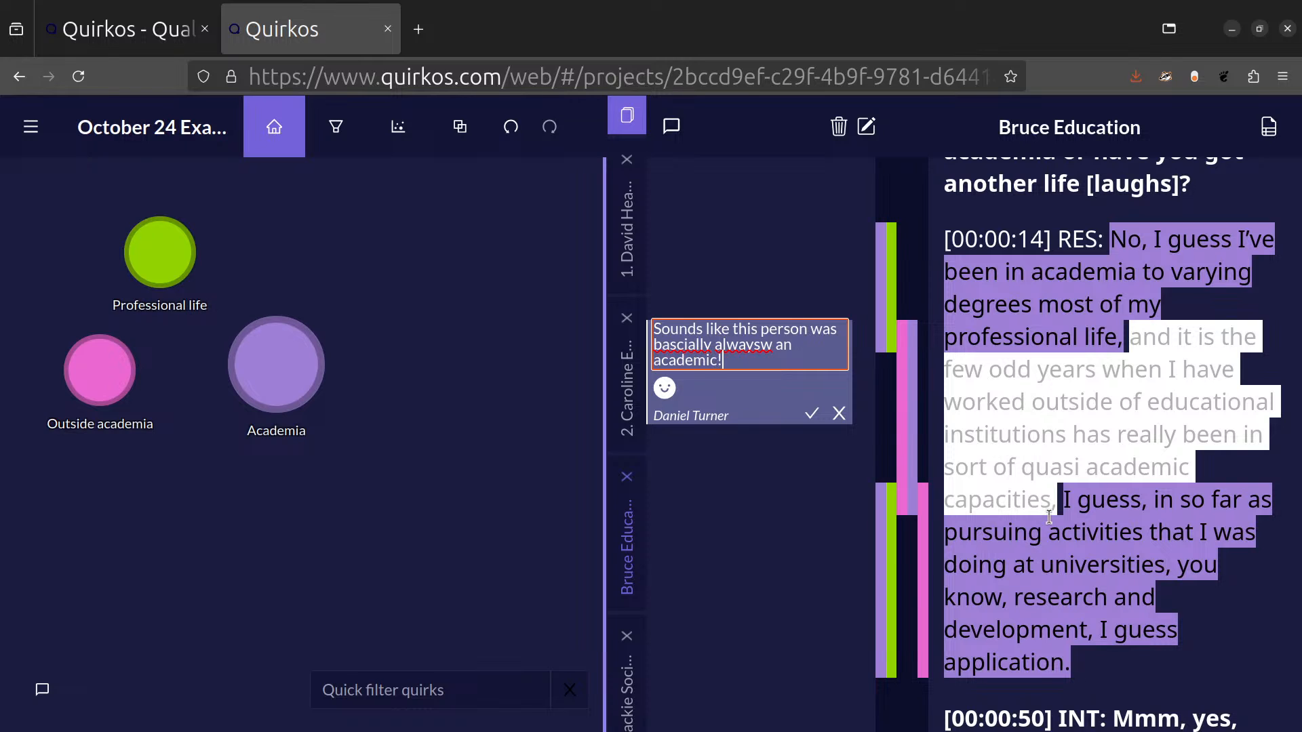
# Change the memo's wording to "Sounds like this person was basicialy always an academic!", save it and highlight its author name.
pyautogui.rightClick(702, 334)
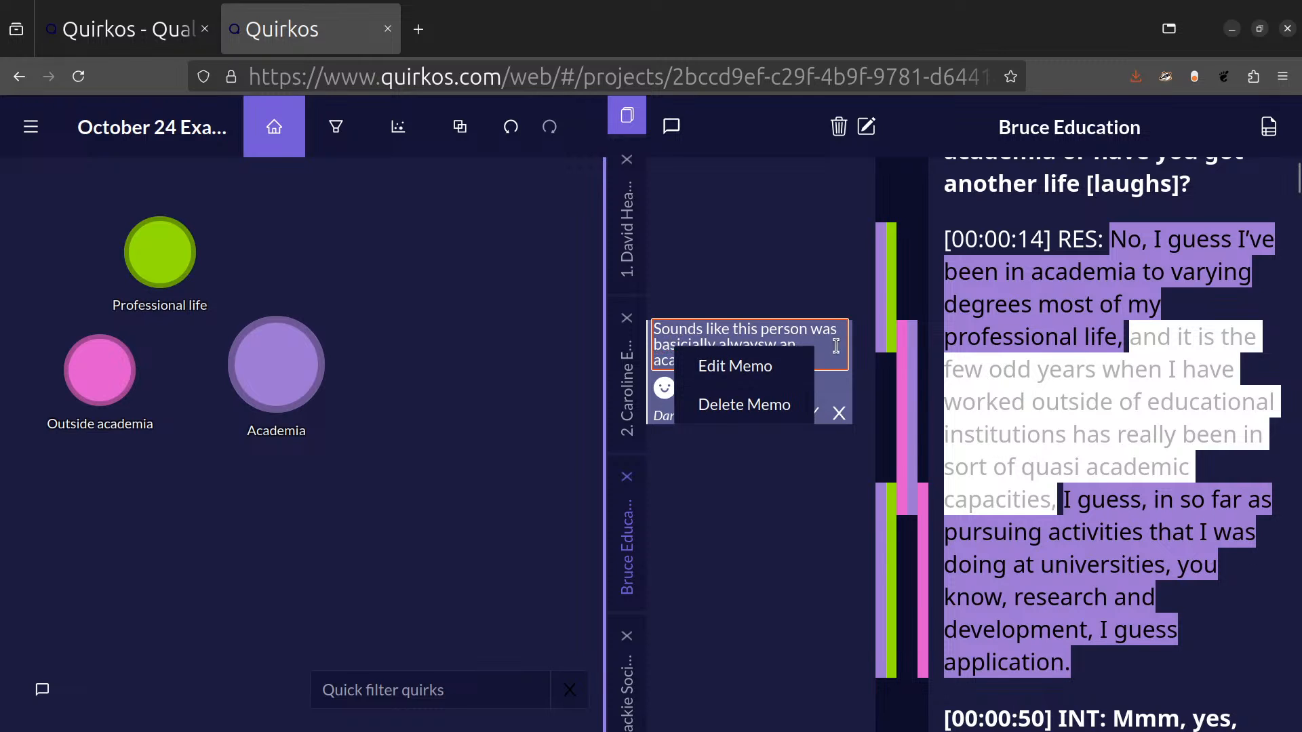
pyautogui.click(791, 372)
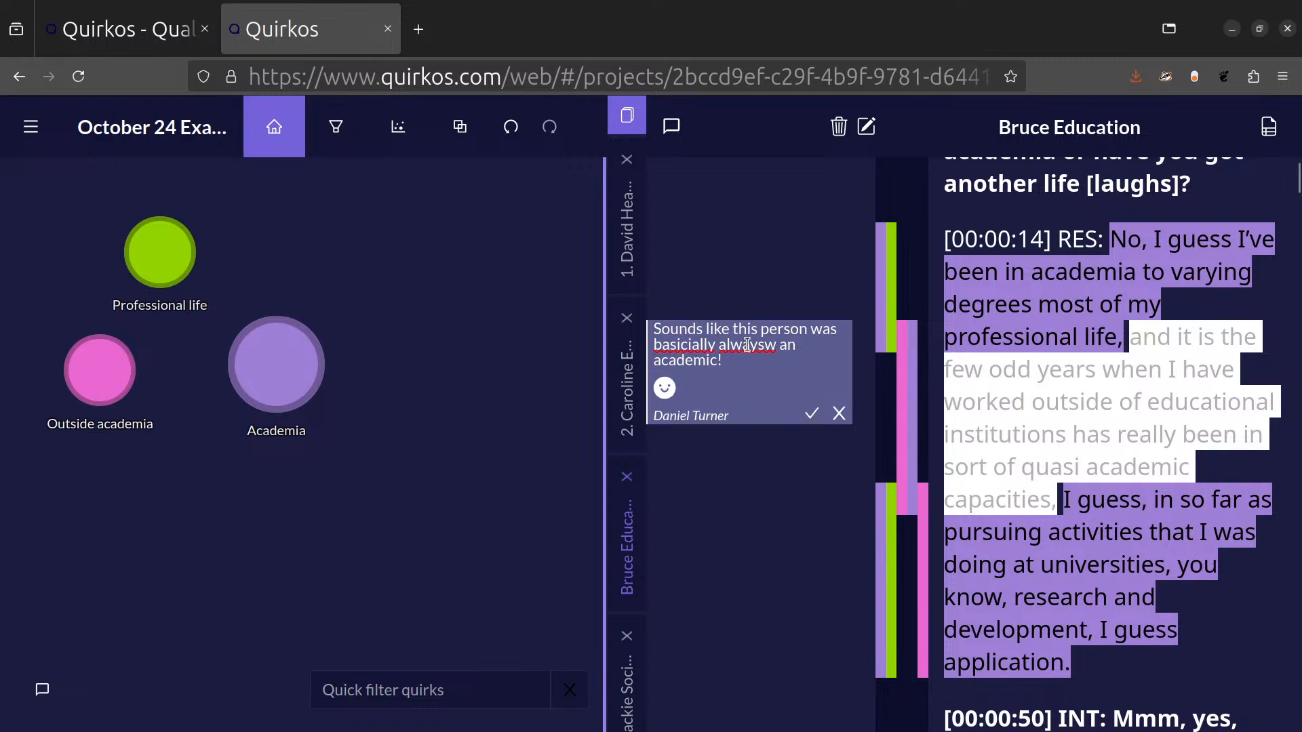
pyautogui.click(784, 363)
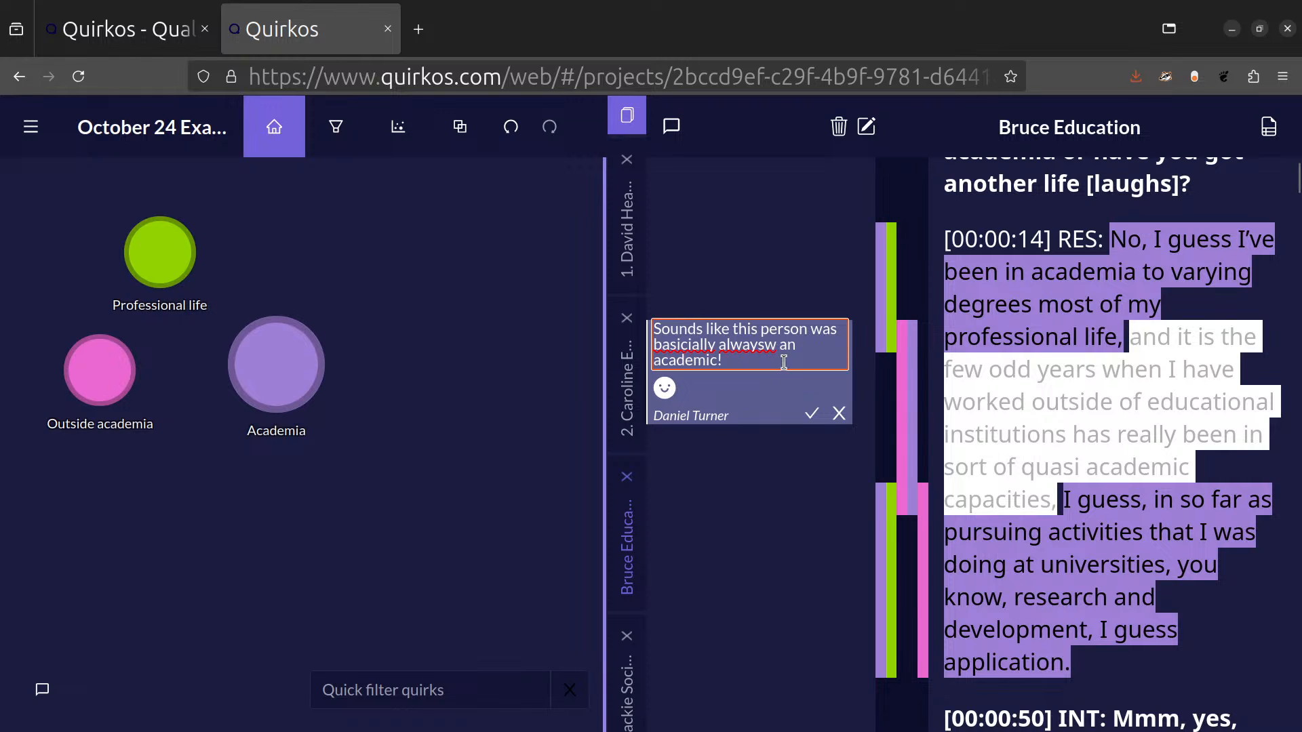
pyautogui.press('BackSpace')
pyautogui.press('Left')
pyautogui.press('Left')
pyautogui.press('Left')
pyautogui.press('Left')
pyautogui.press('Left')
pyautogui.press('Left')
pyautogui.press('Left')
pyautogui.press('Left')
pyautogui.press('BackSpace')
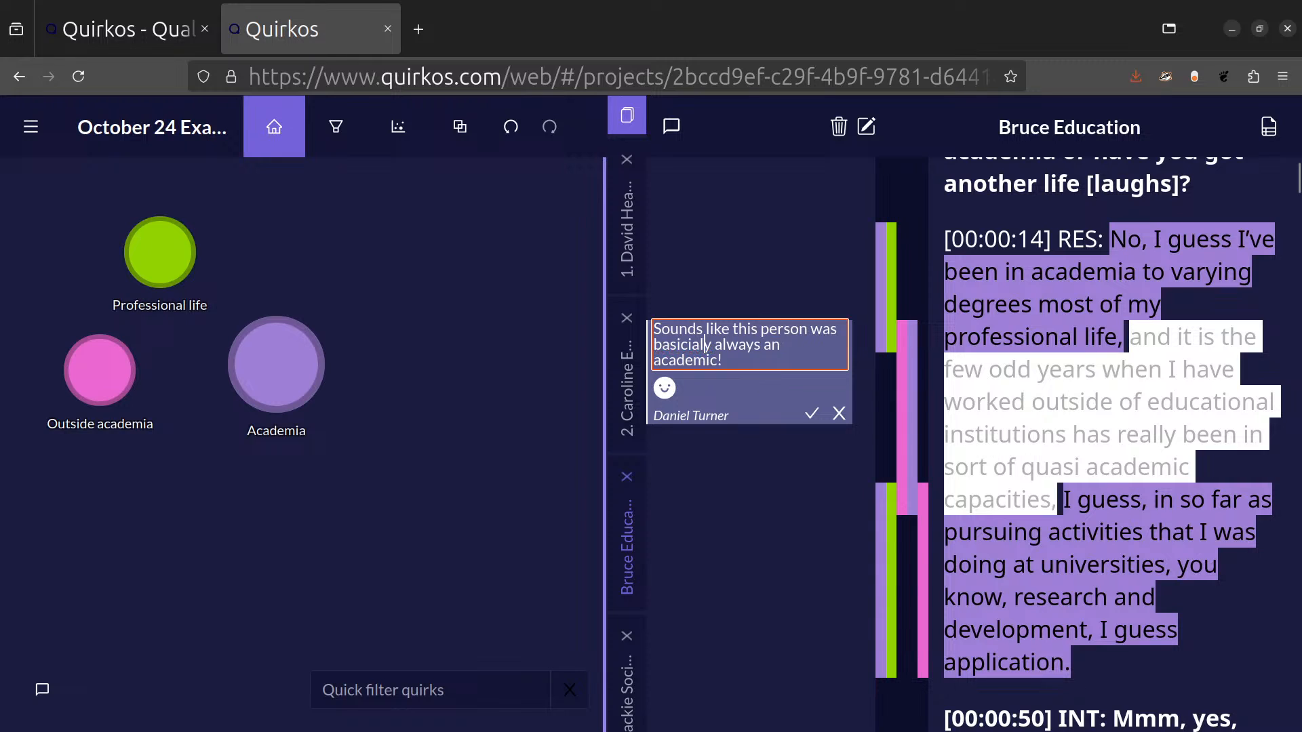
pyautogui.click(812, 415)
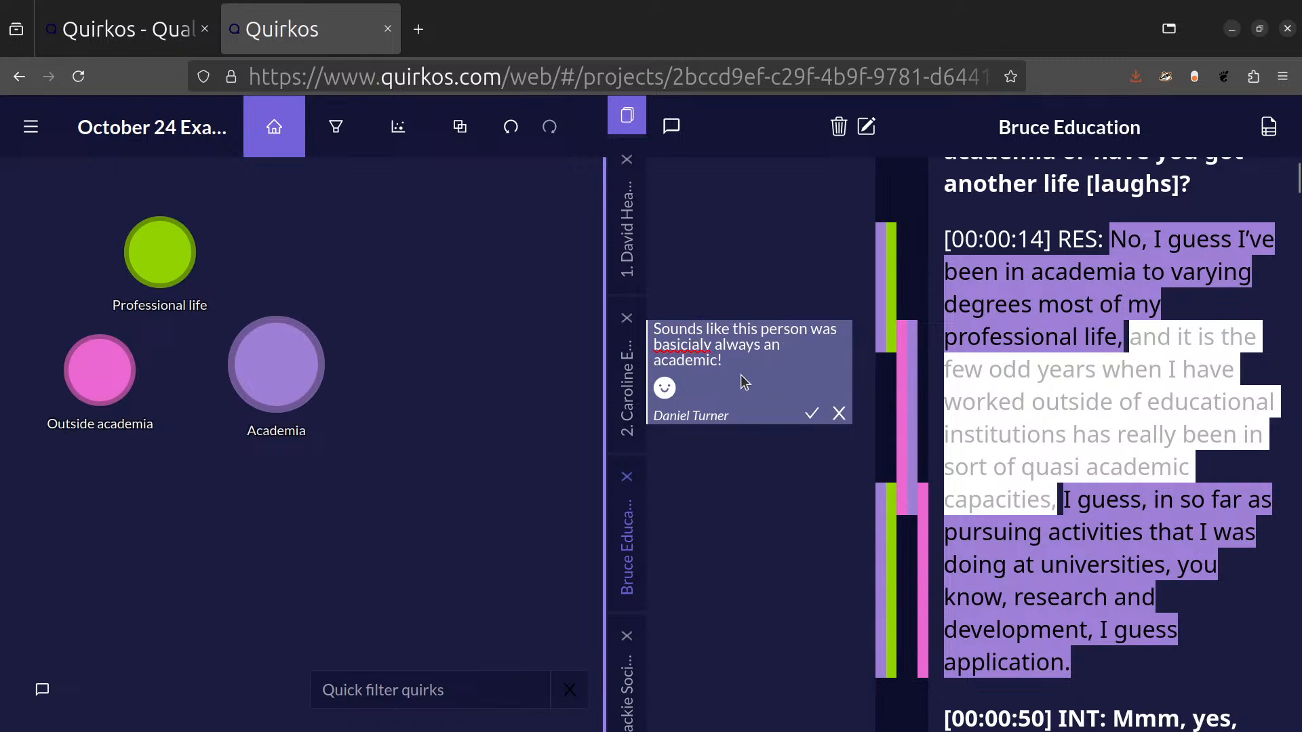
pyautogui.moveTo(657, 388); pyautogui.dragTo(730, 380)
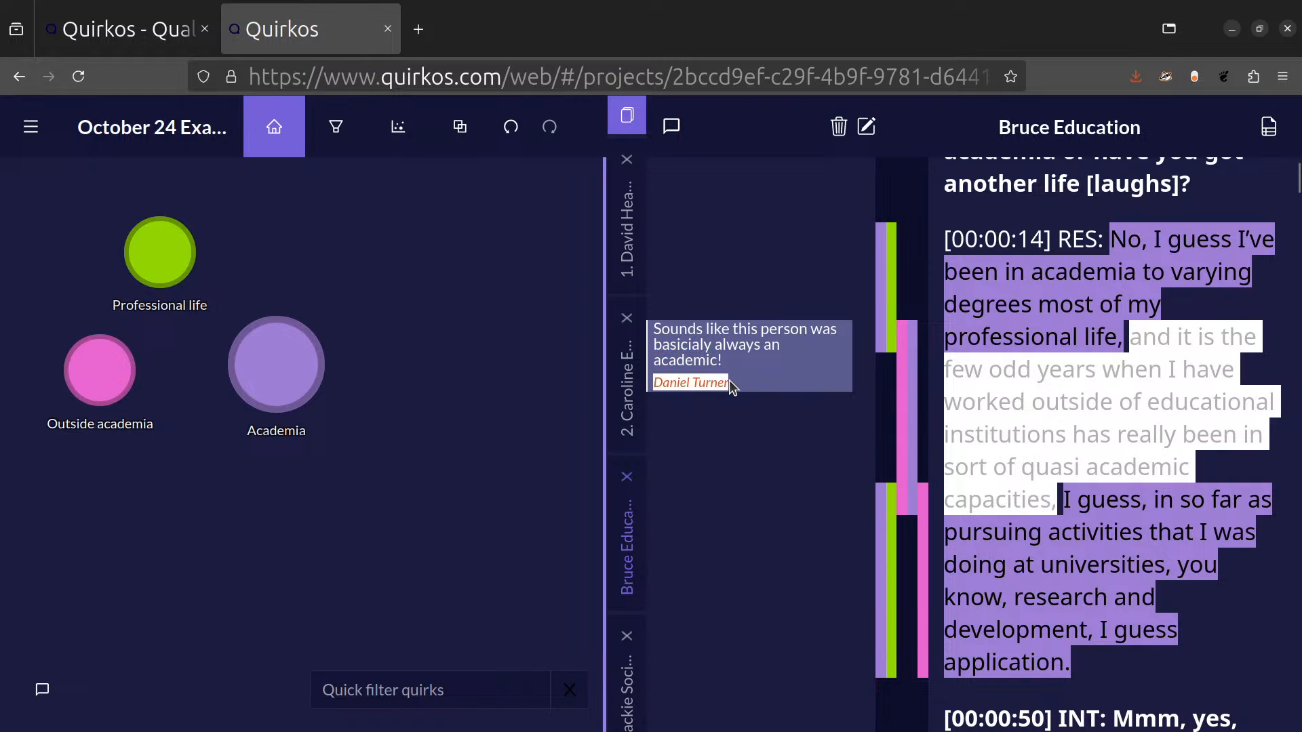
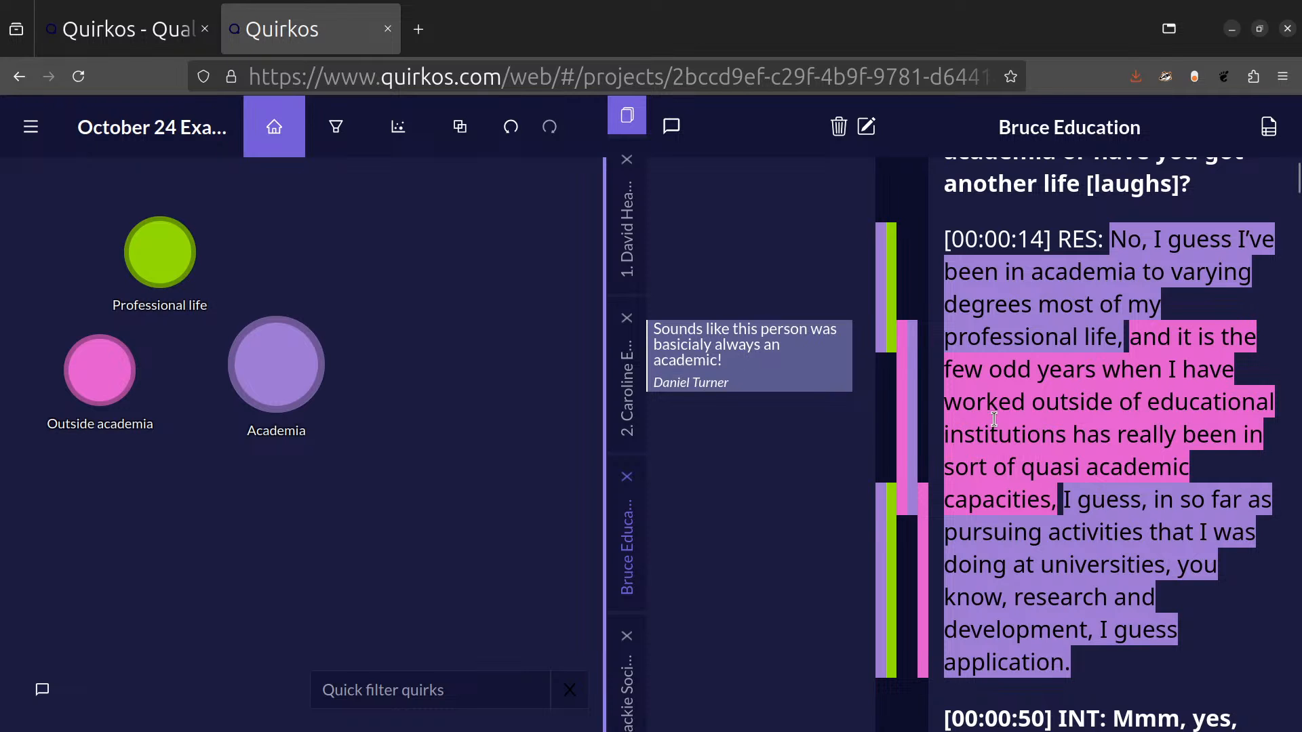
# Code the memo's passage from "and it is the few" to "academic capacities," to a new quirk titled "Always academic".
pyautogui.click(760, 333)
pyautogui.click(762, 332)
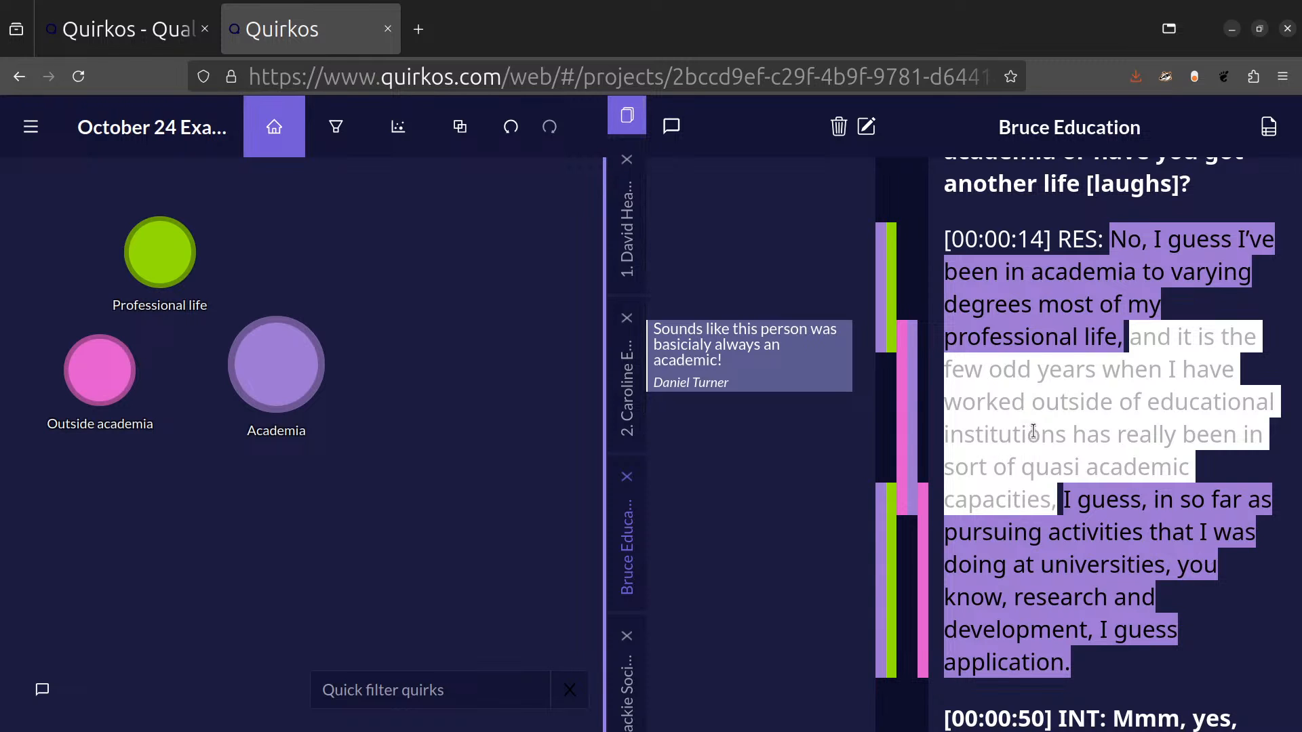
pyautogui.moveTo(1054, 436); pyautogui.dragTo(483, 314)
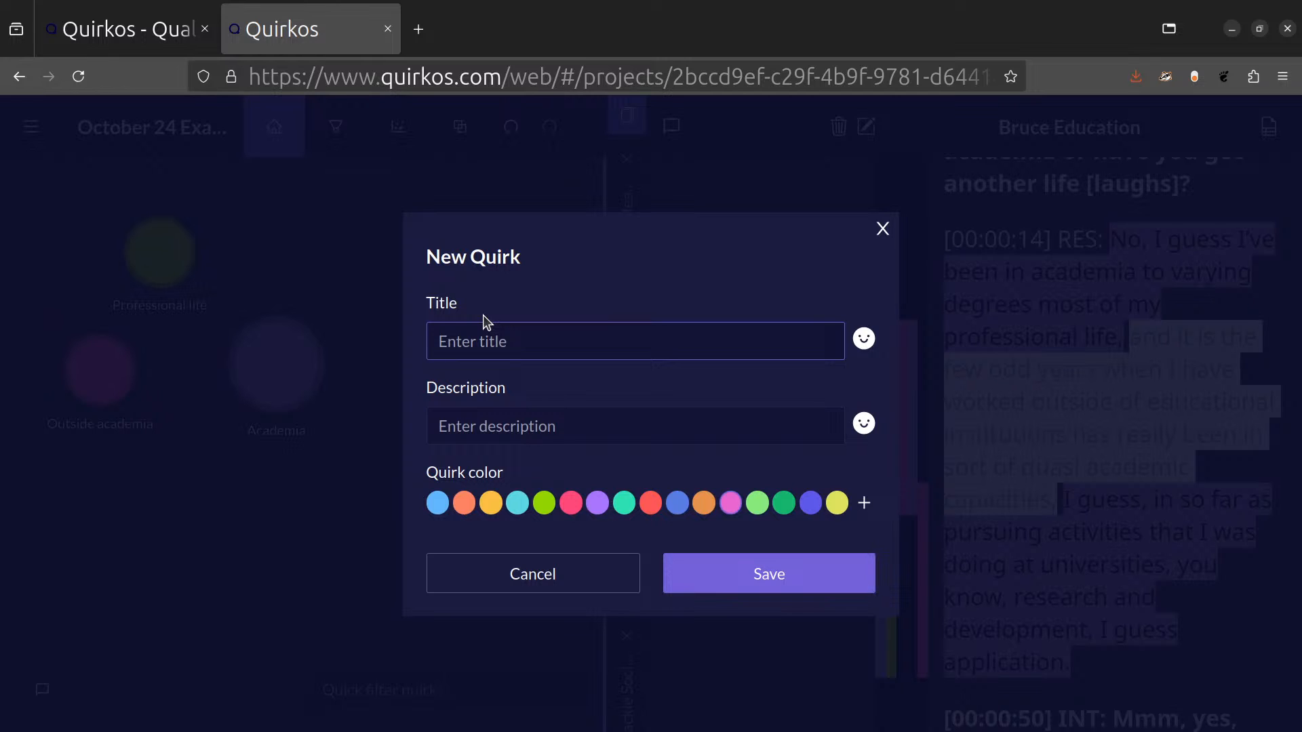
pyautogui.write('Always academic')
pyautogui.press('Return')
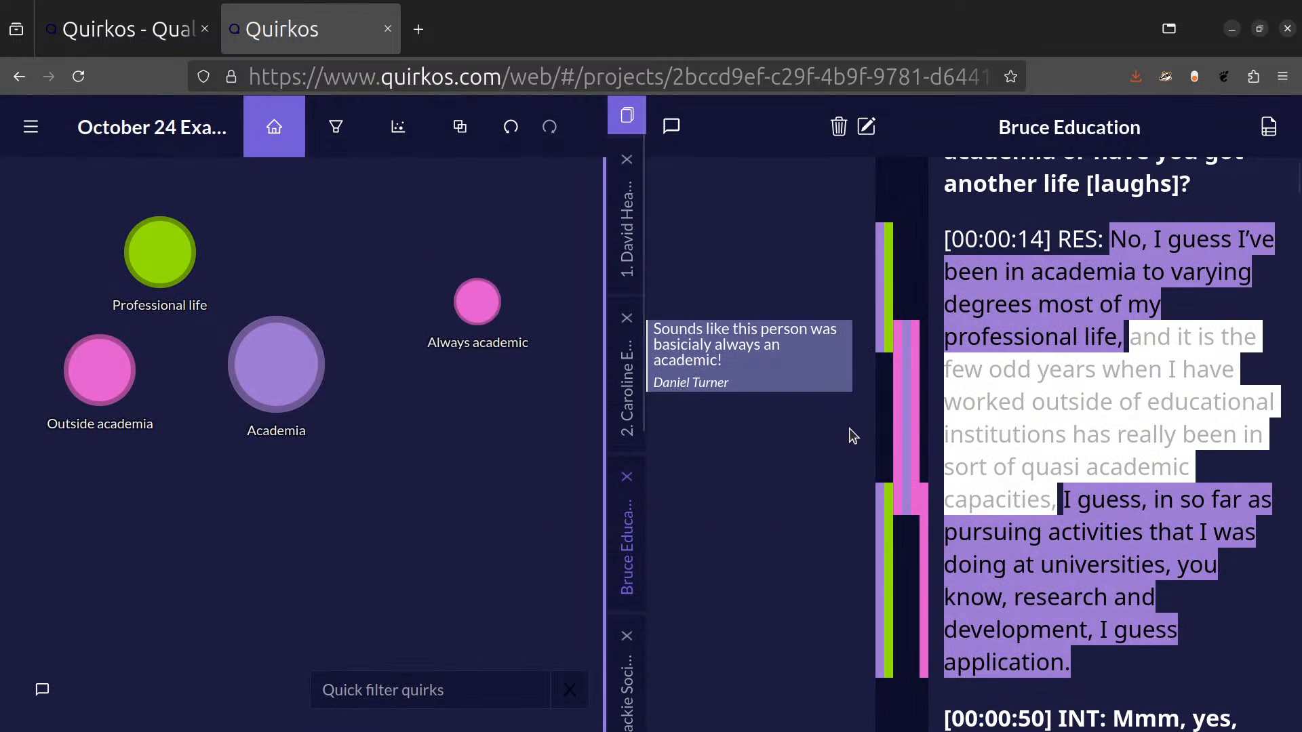
pyautogui.click(1042, 480)
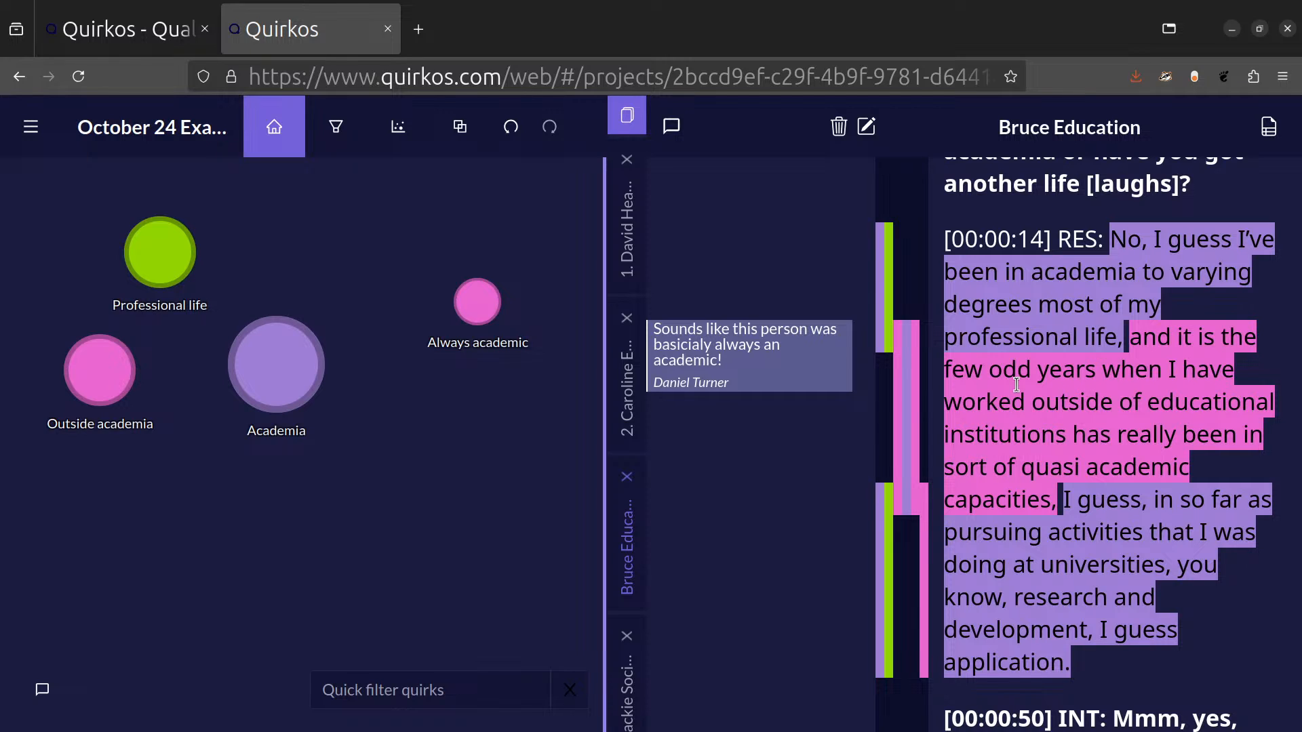
# Send a project chat message greeting a colleague by first name and asking "how is coding today?", and close the chat.
pyautogui.click(43, 693)
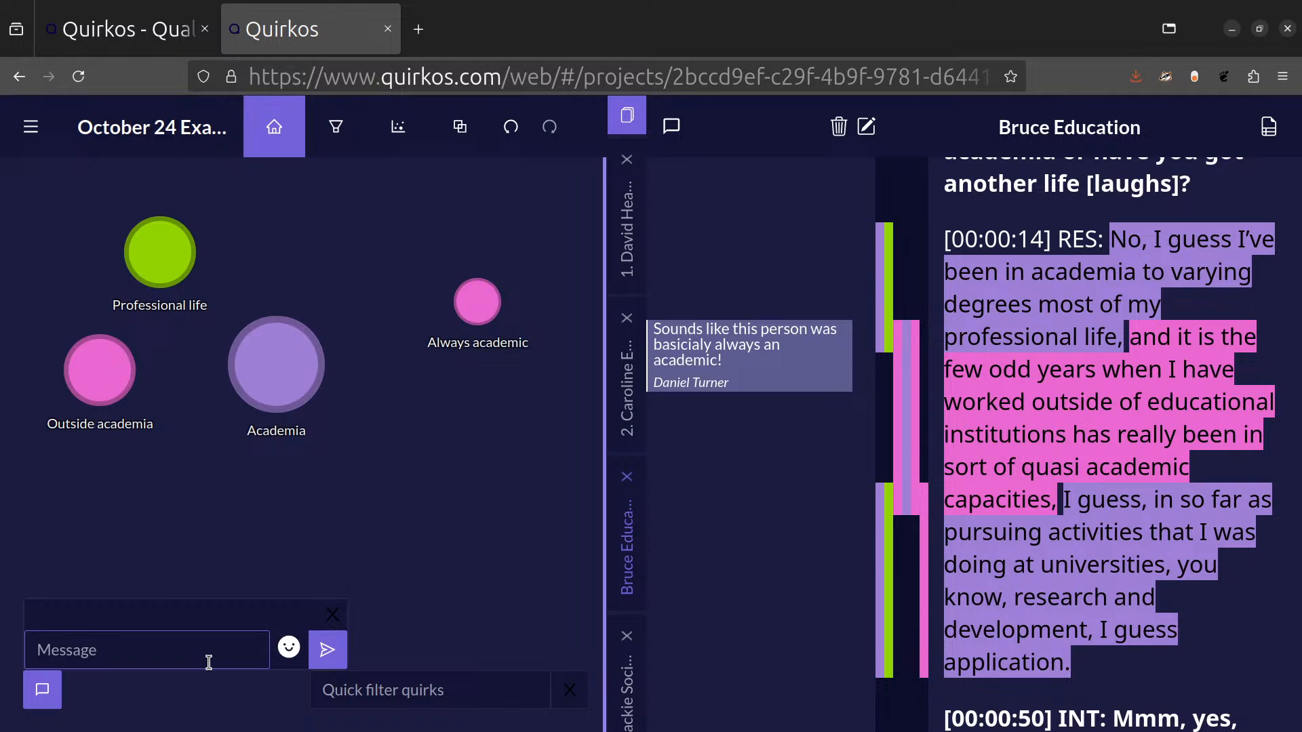
pyautogui.write('Hey')
pyautogui.write(' Julie, ')
pyautogui.write('how is coding ')
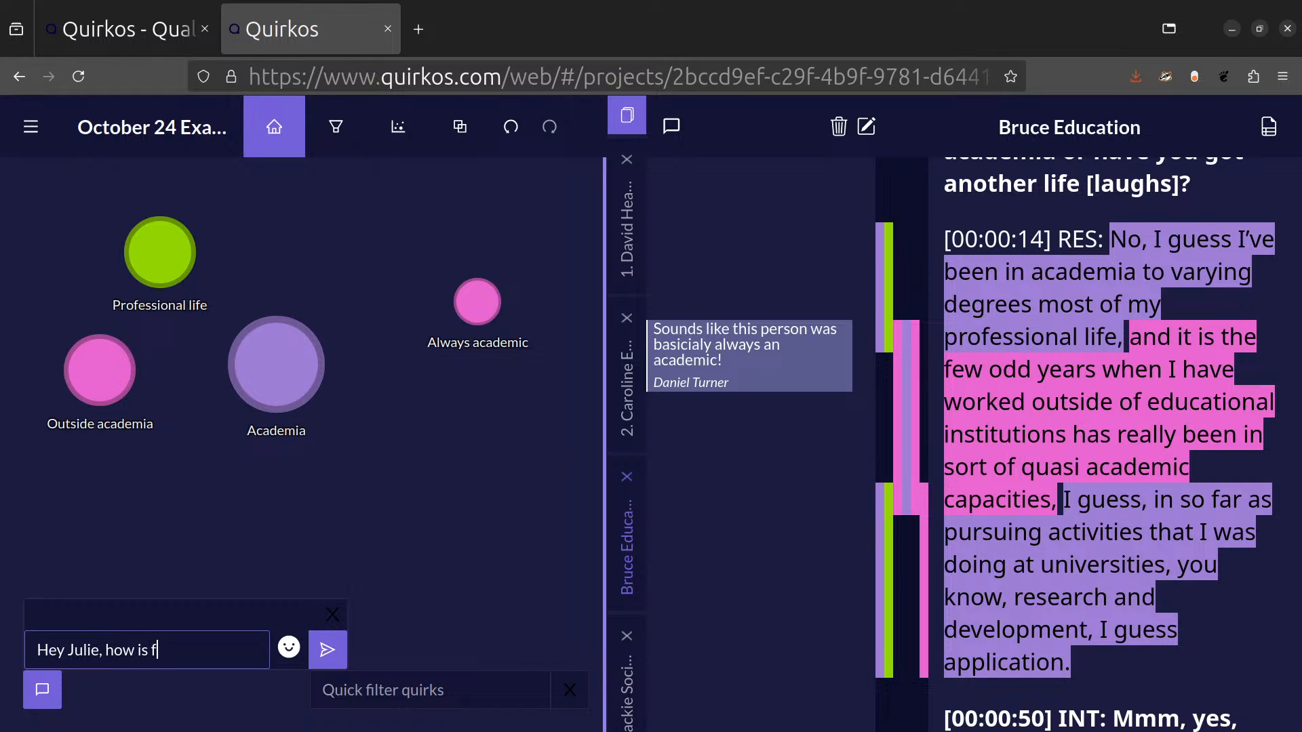
pyautogui.write('today?')
pyautogui.press('Return')
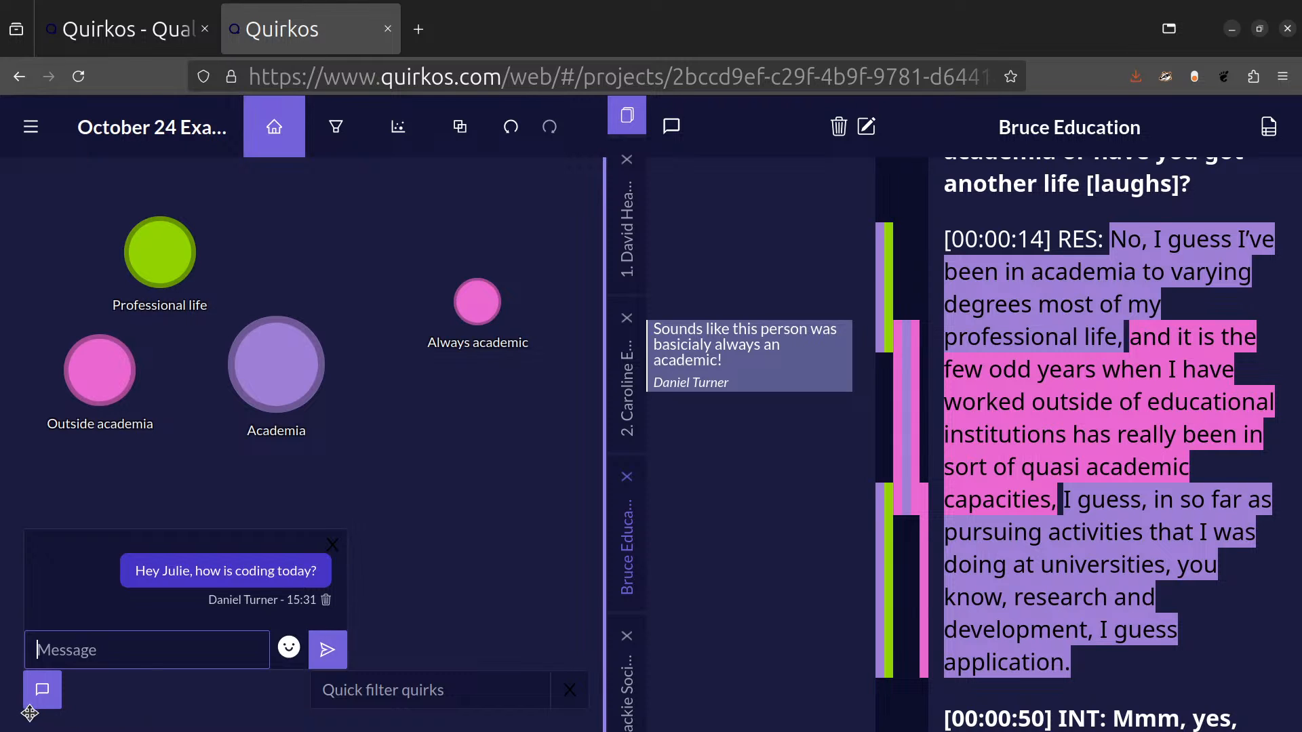
pyautogui.click(54, 690)
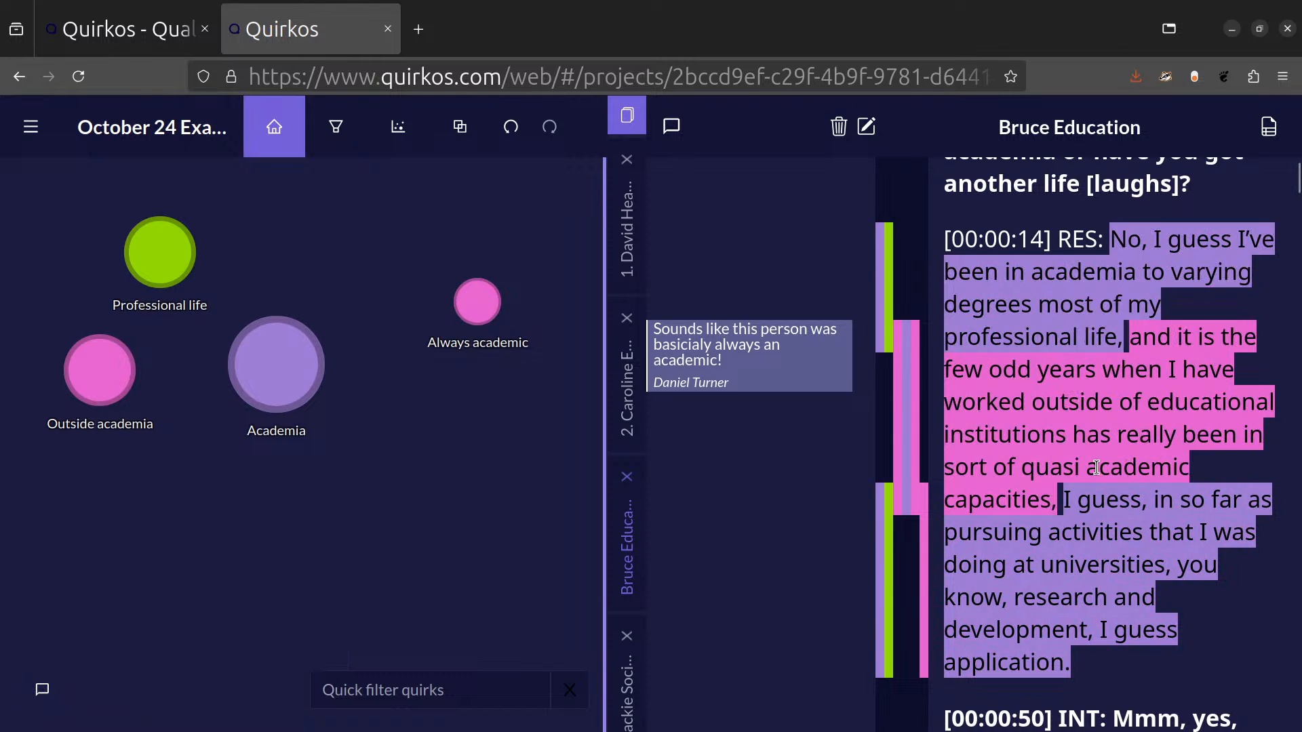
pyautogui.click(46, 704)
pyautogui.click(48, 705)
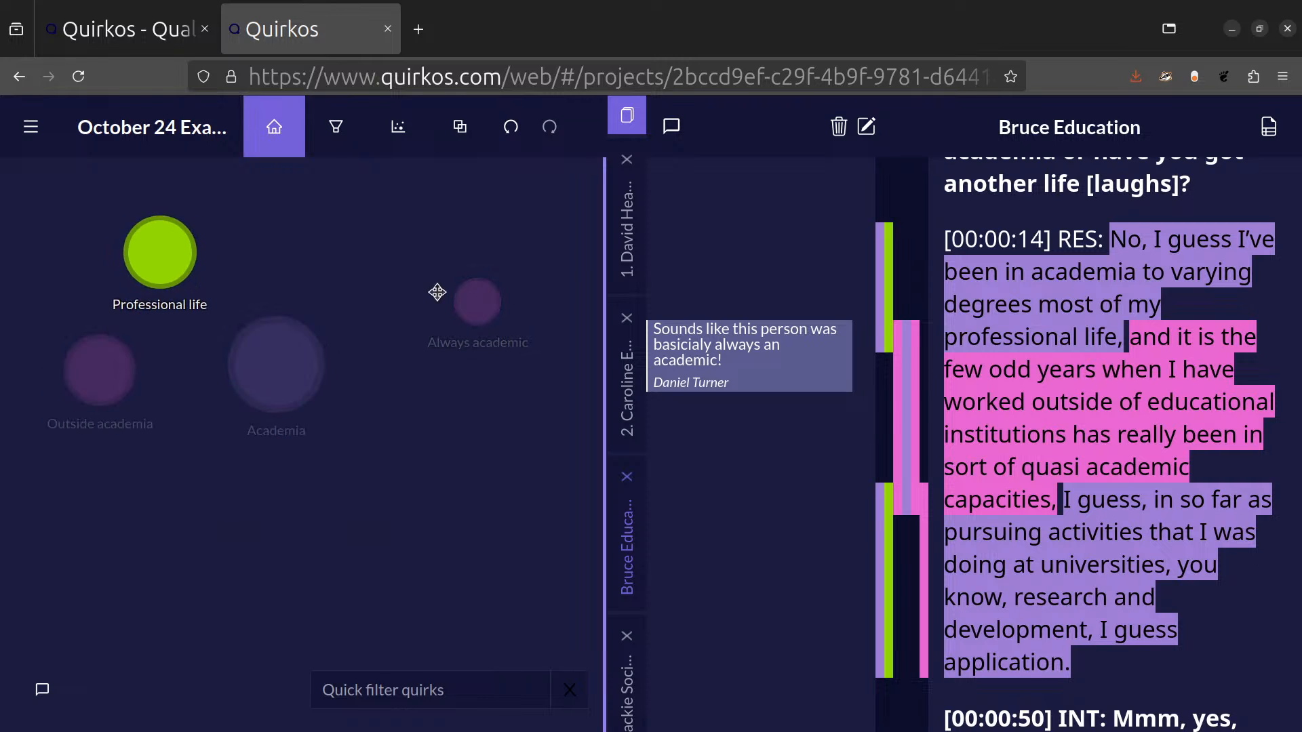
# Open the overview of the Academia quirk and examine its coded passages, their sources, coding stripes and attached memo.
pyautogui.doubleClick(294, 361)
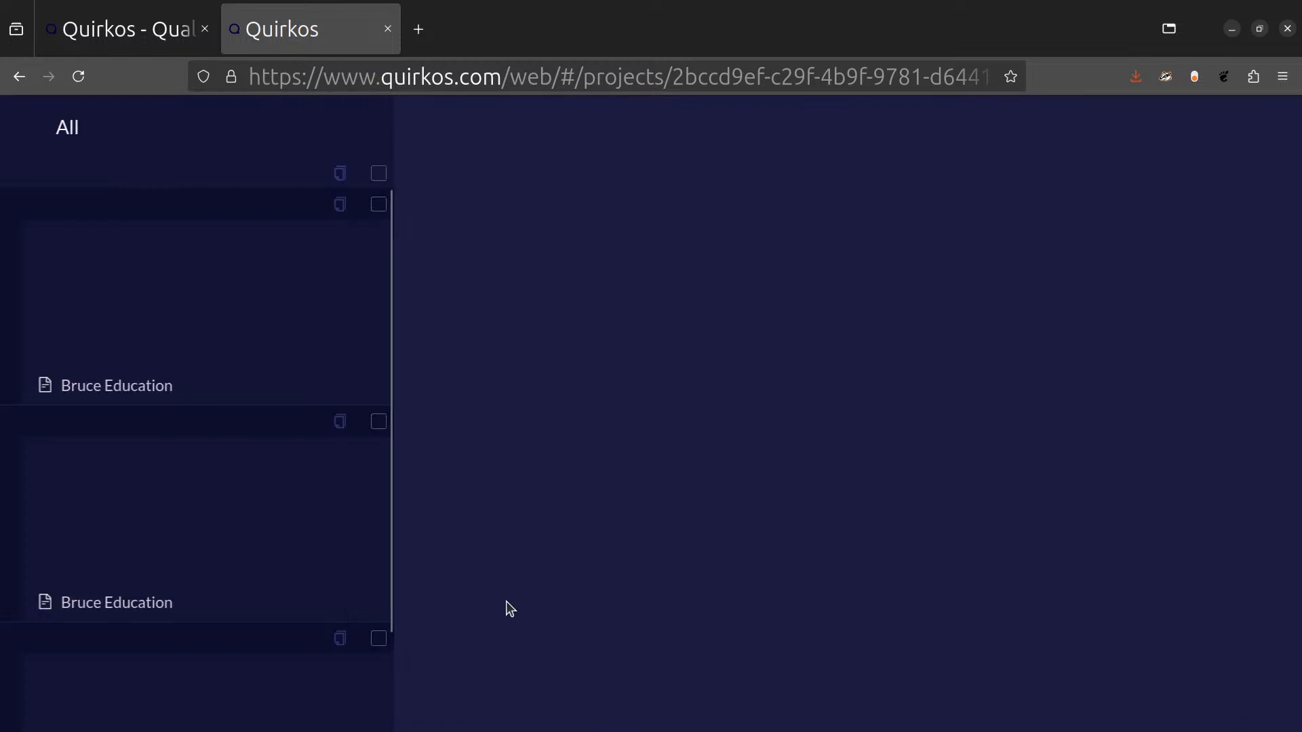
pyautogui.scroll(-3, 1046, 465)
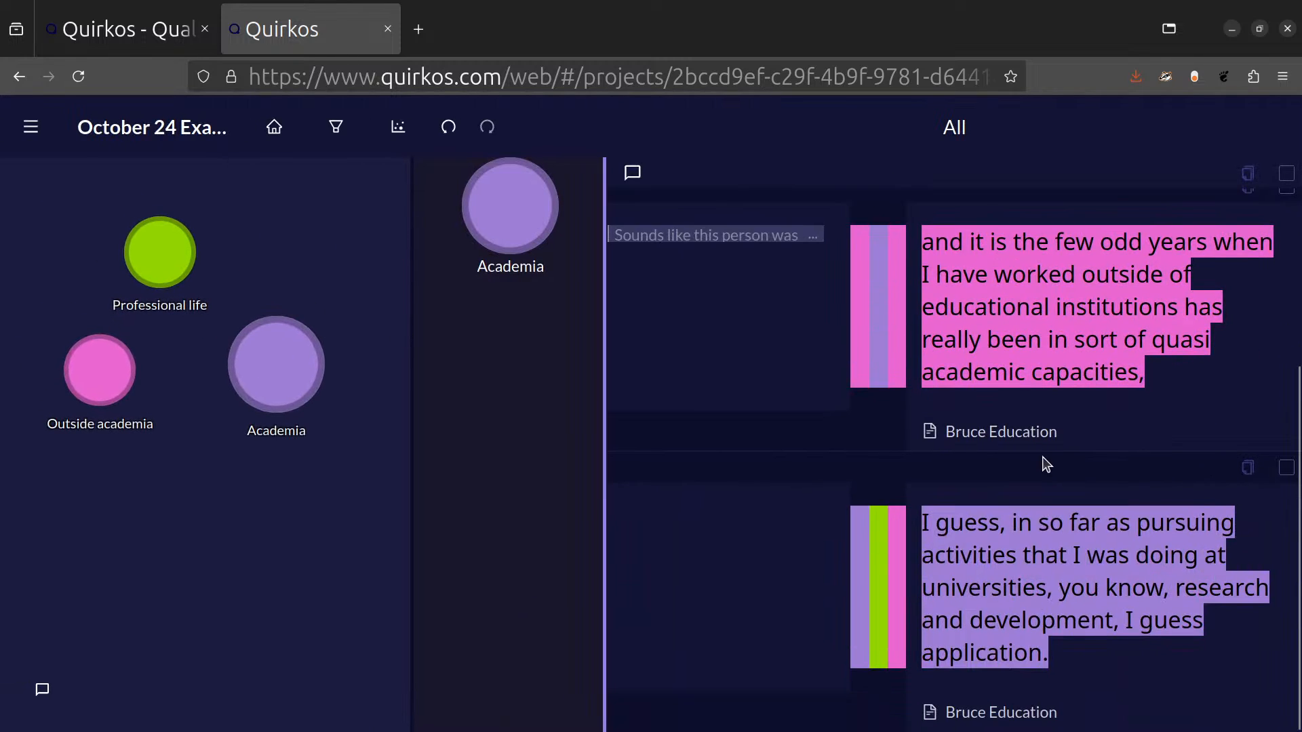
pyautogui.scroll(3, 1073, 474)
pyautogui.scroll(-3, 1067, 478)
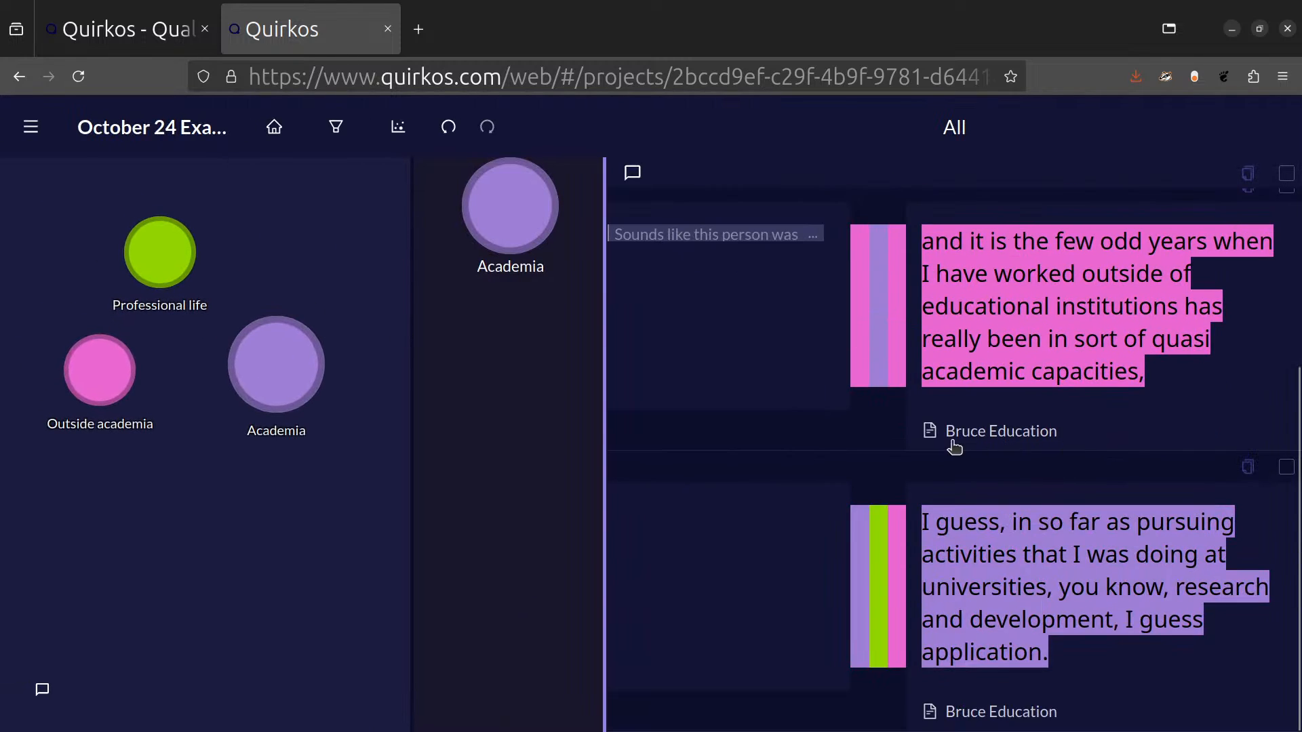
pyautogui.scroll(3, 1062, 483)
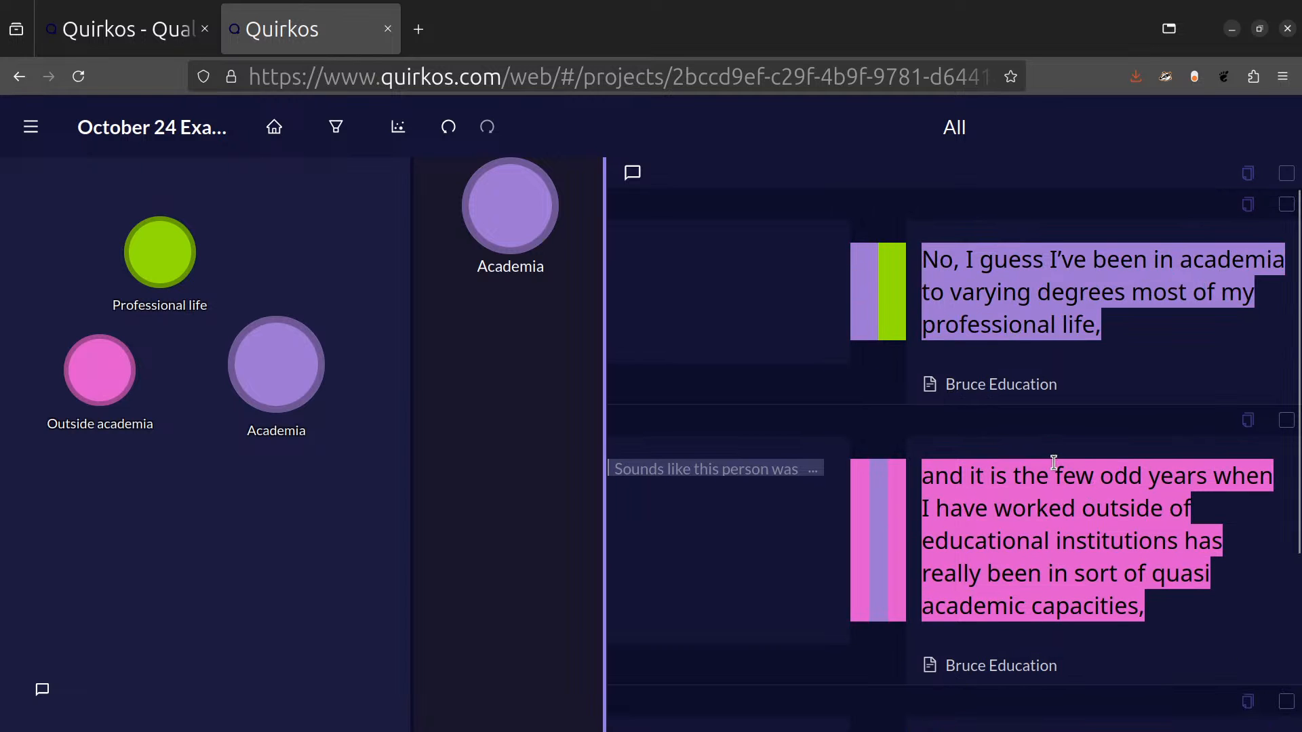
pyautogui.scroll(-3, 1066, 610)
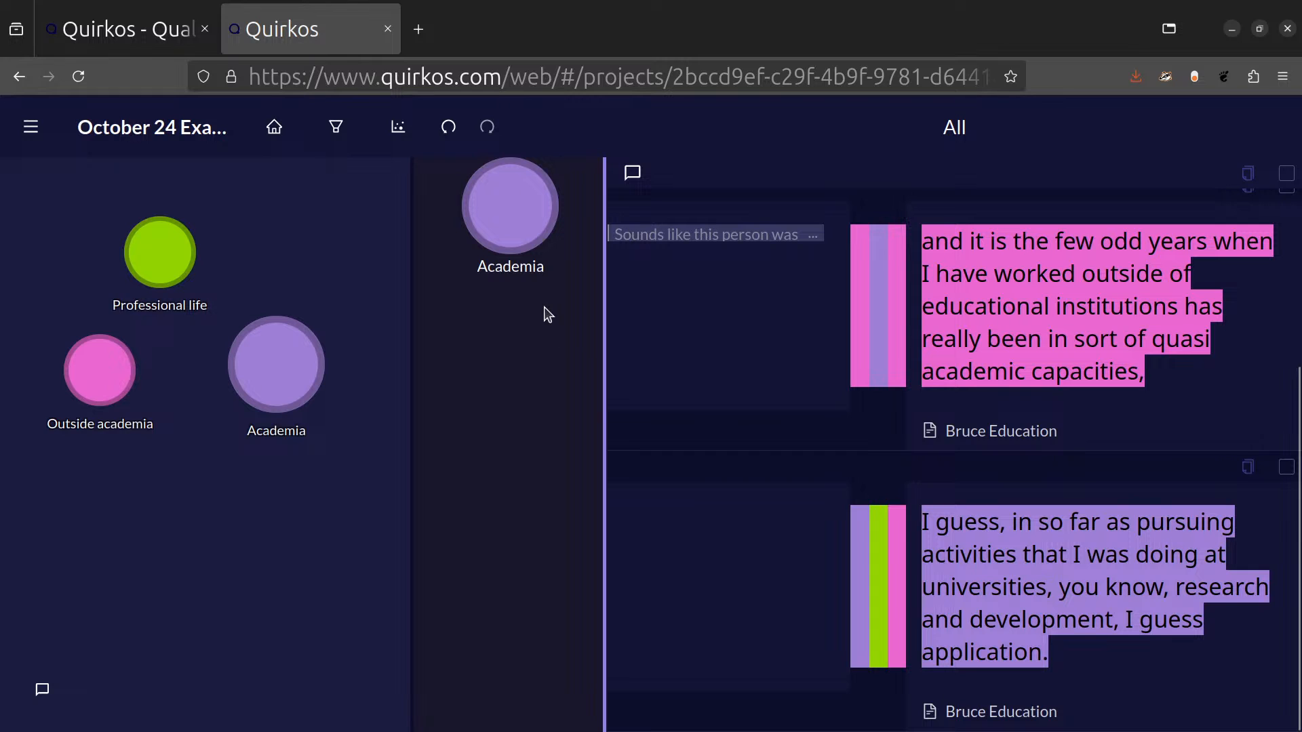
pyautogui.scroll(3, 1229, 478)
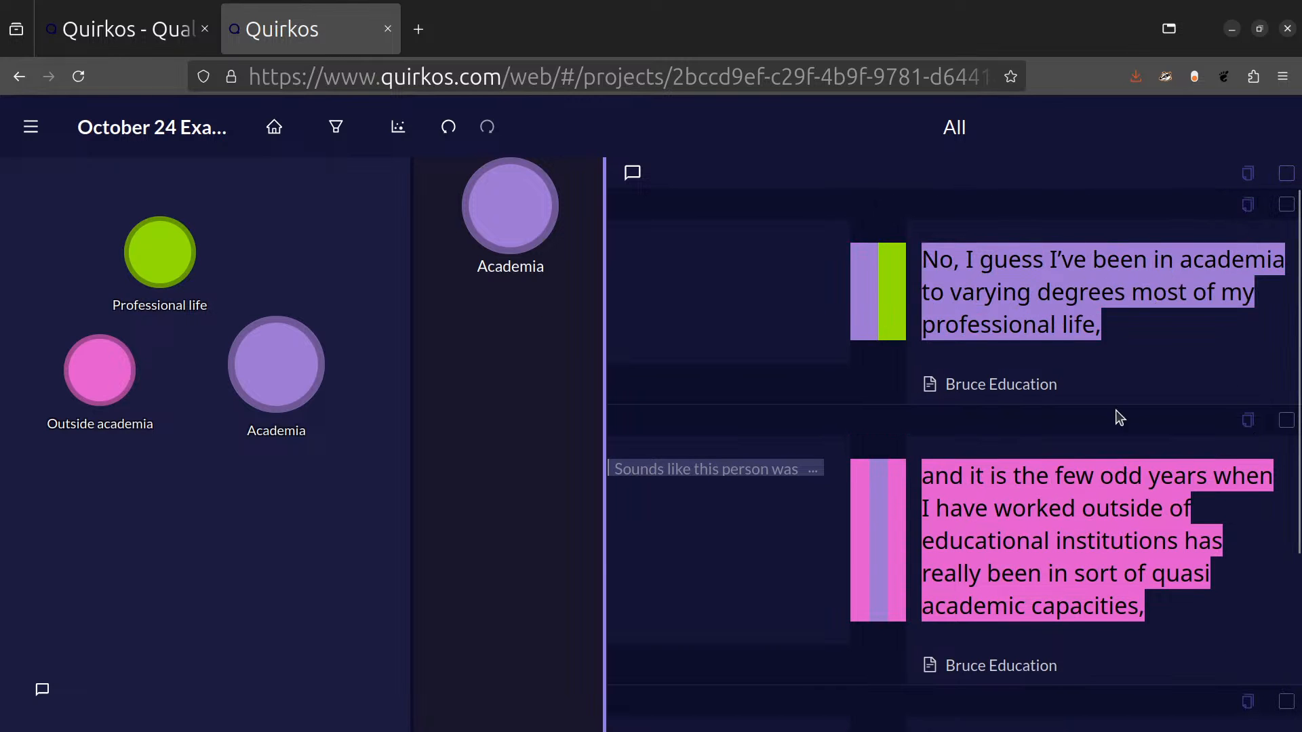
pyautogui.click(773, 473)
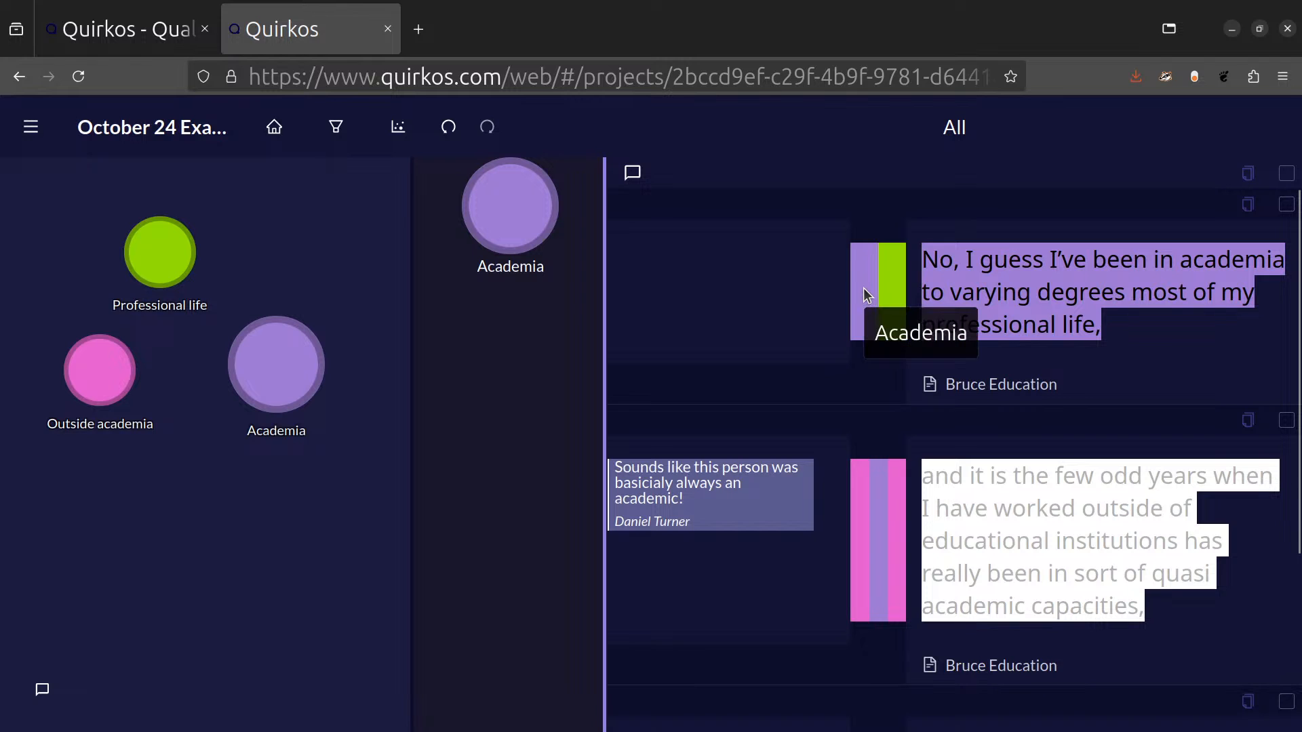
# Copy the first and third Academia passages from the overview and paste them into a blank LibreOffice Writer document.
pyautogui.click(1286, 173)
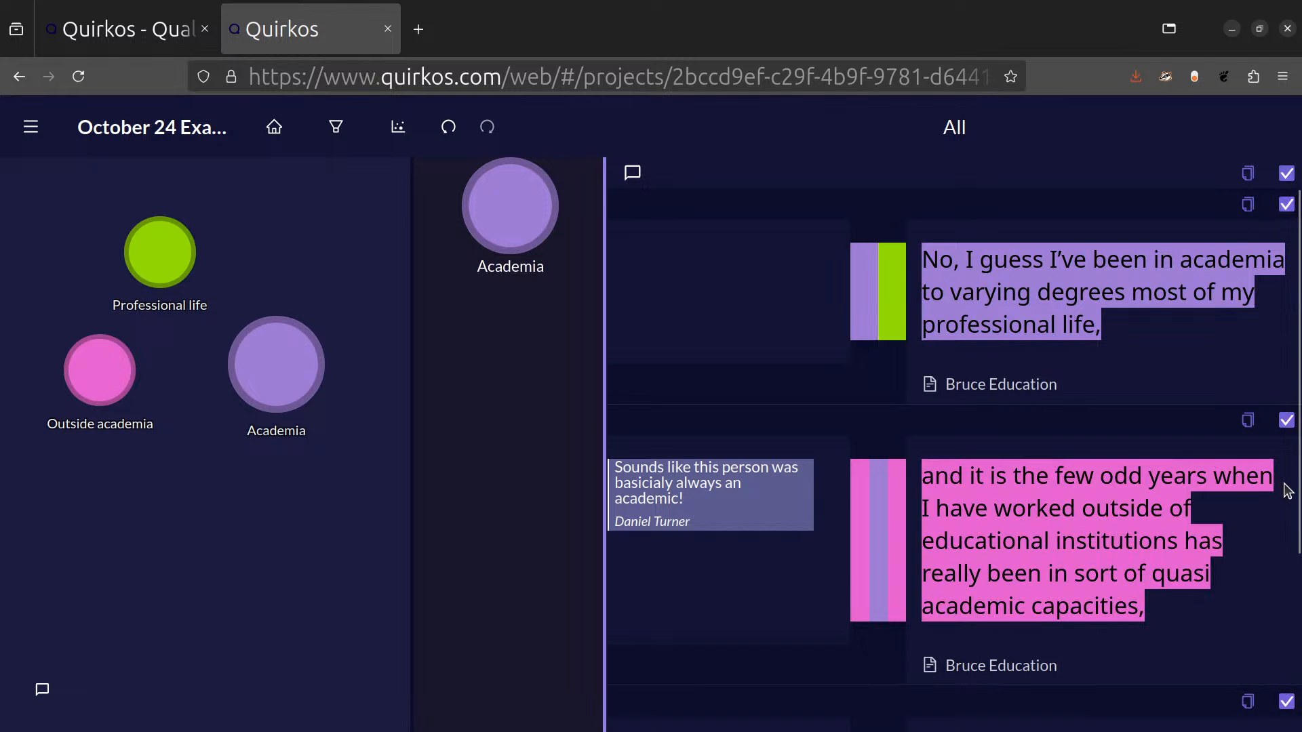
pyautogui.scroll(-3, 1164, 575)
pyautogui.scroll(3, 1163, 576)
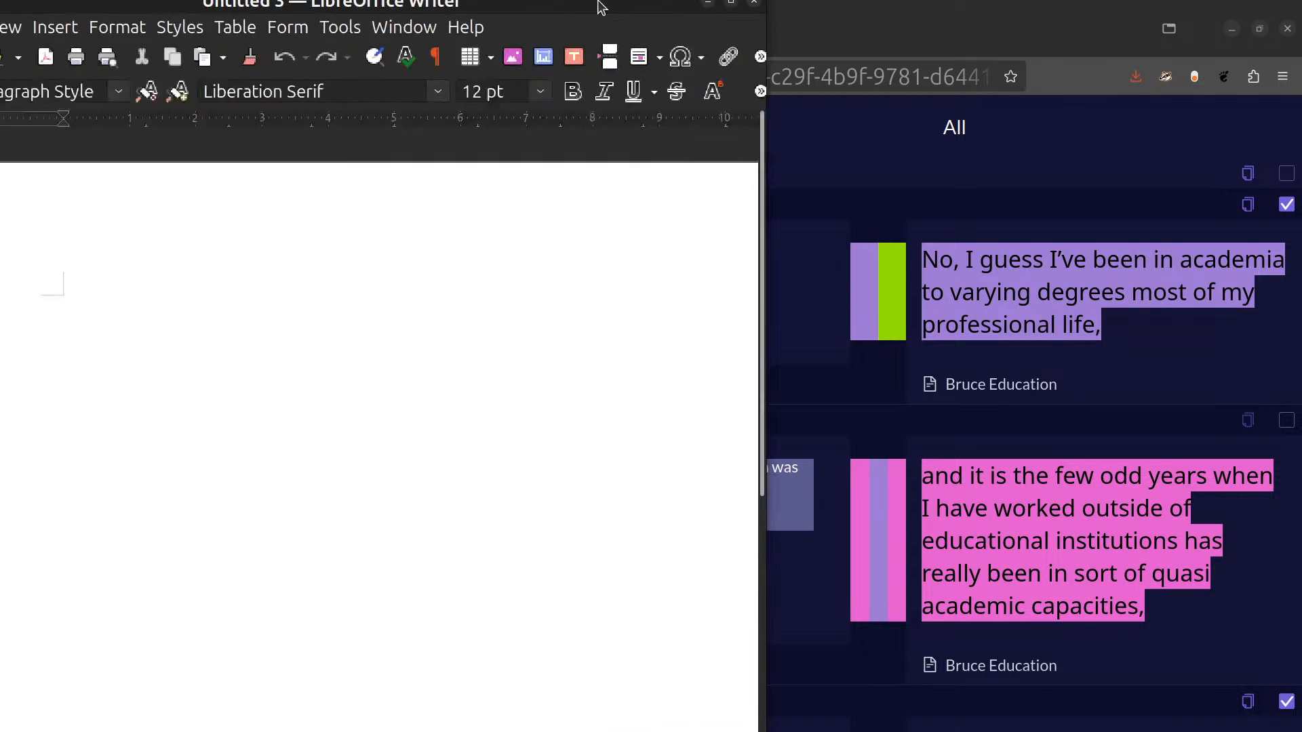
pyautogui.moveTo(599, 4); pyautogui.dragTo(1007, 237)
pyautogui.doubleClick(1007, 237)
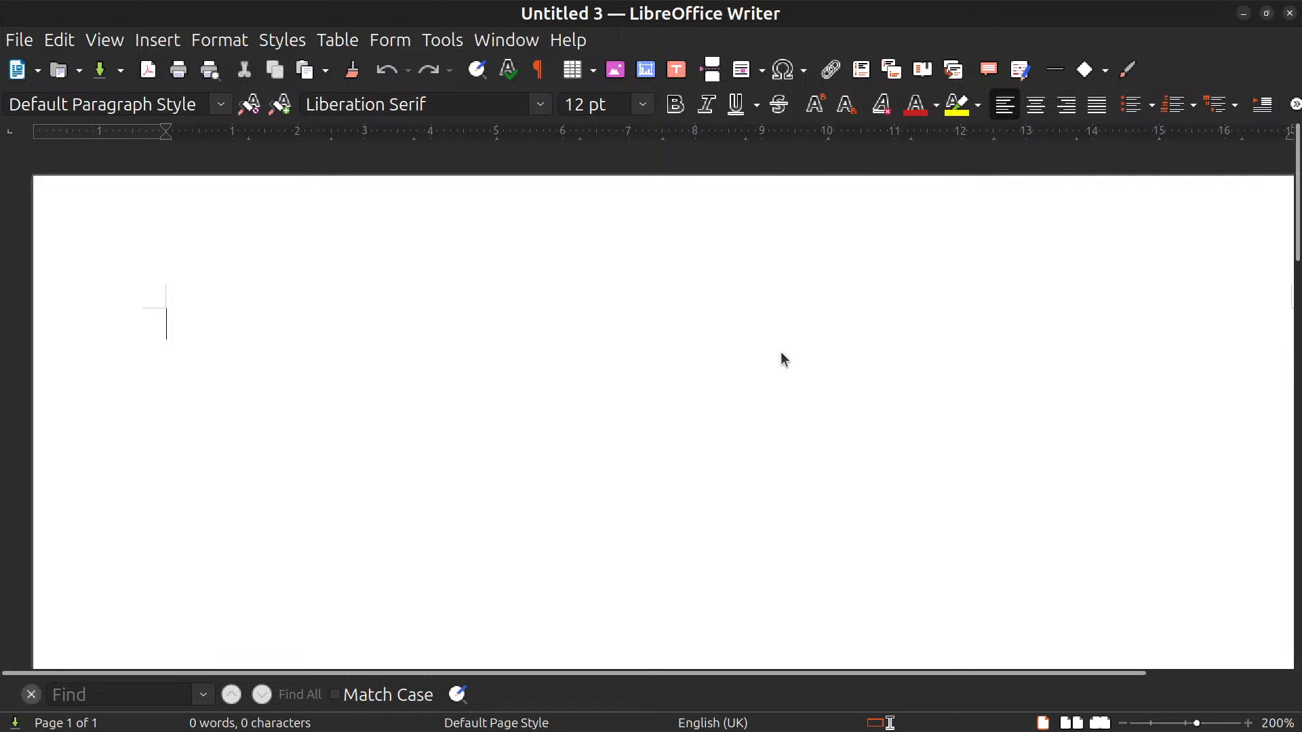
pyautogui.write('No, I guess I’ve been in academia to varying degrees most of my professional life, --Bruce Education--  I guess, in so far as pursuing activities that I was doing at universities, you know, research and development, I guess application. --Bruce Education--')
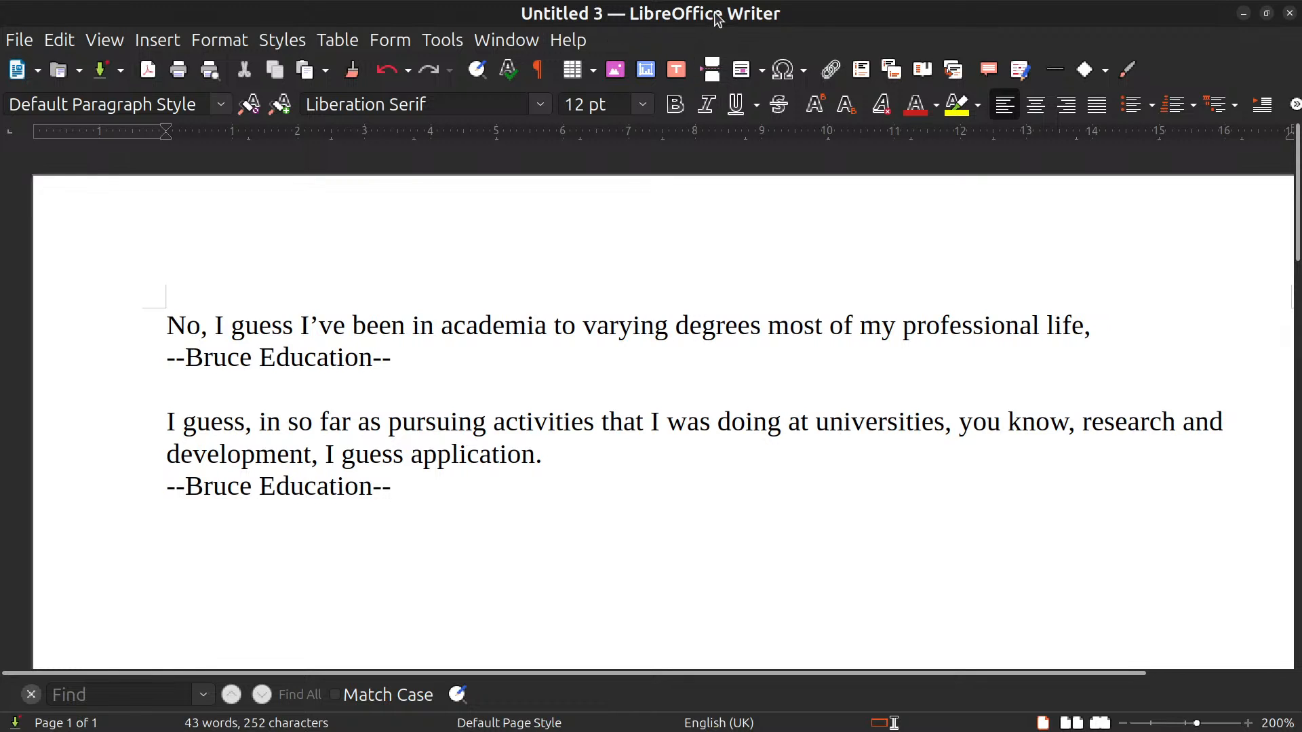
pyautogui.moveTo(717, 18); pyautogui.dragTo(0, 85)
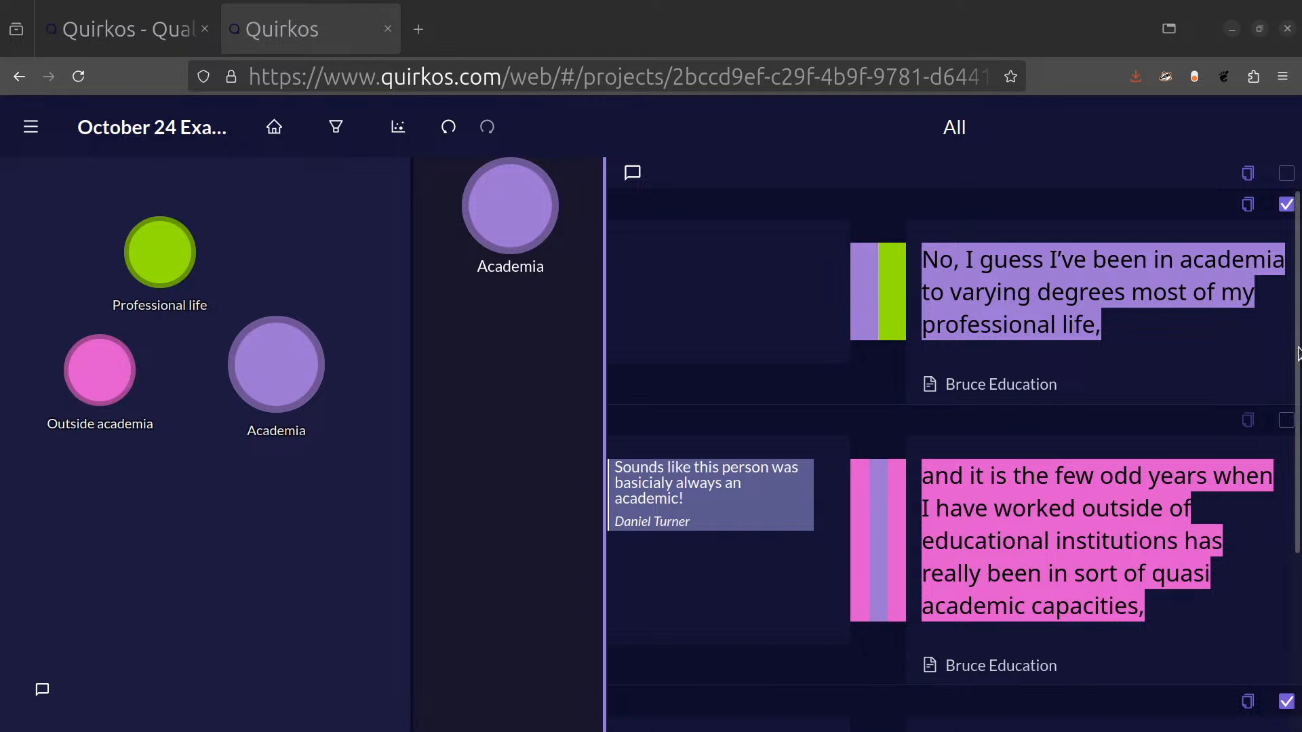
# Return to the quirk canvas in Quirkos, put the Academia quirk's title in quotation marks and choose the olive green color for it.
pyautogui.click(275, 131)
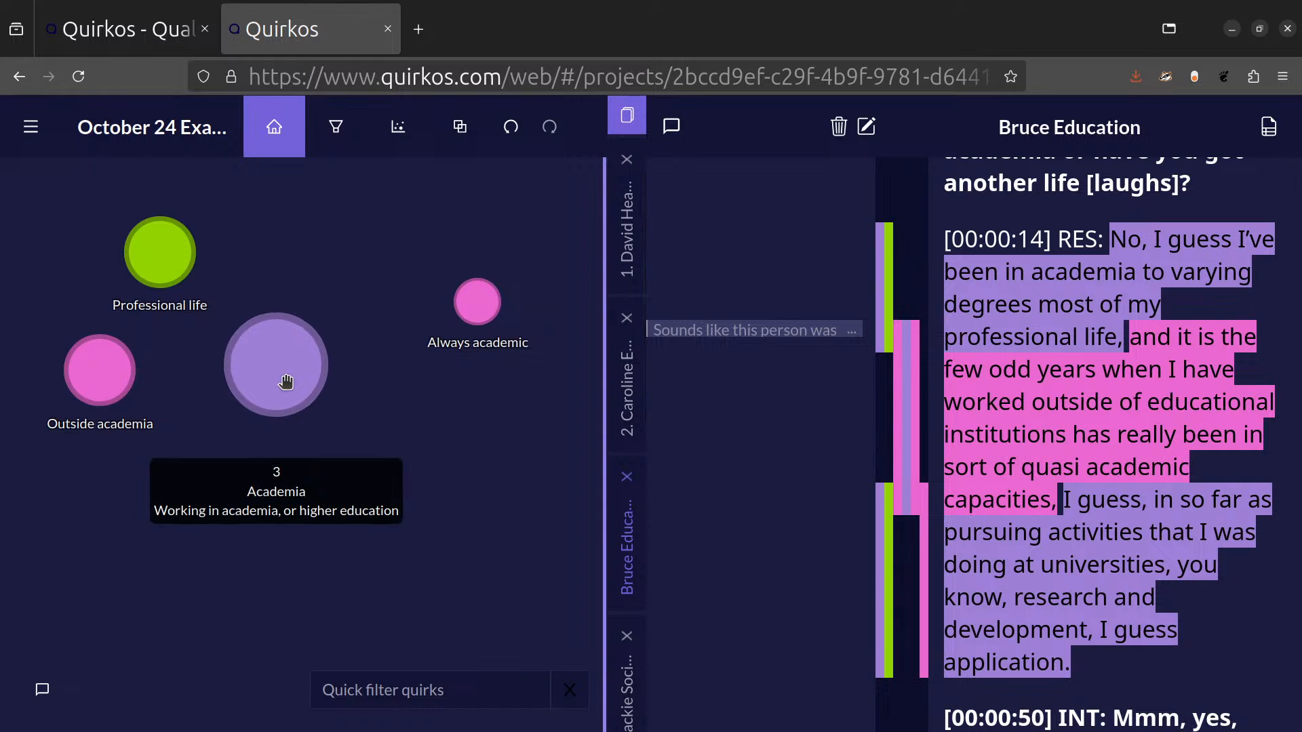
pyautogui.rightClick(283, 378)
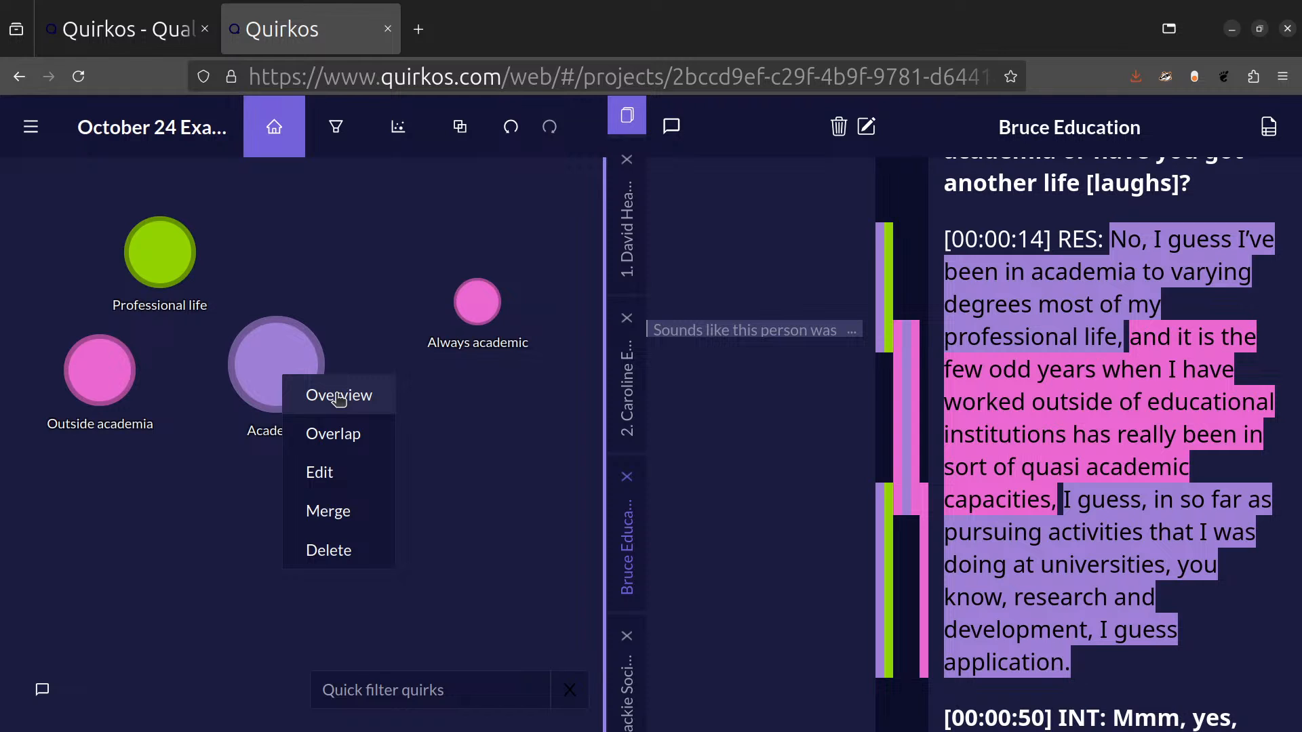
pyautogui.click(343, 482)
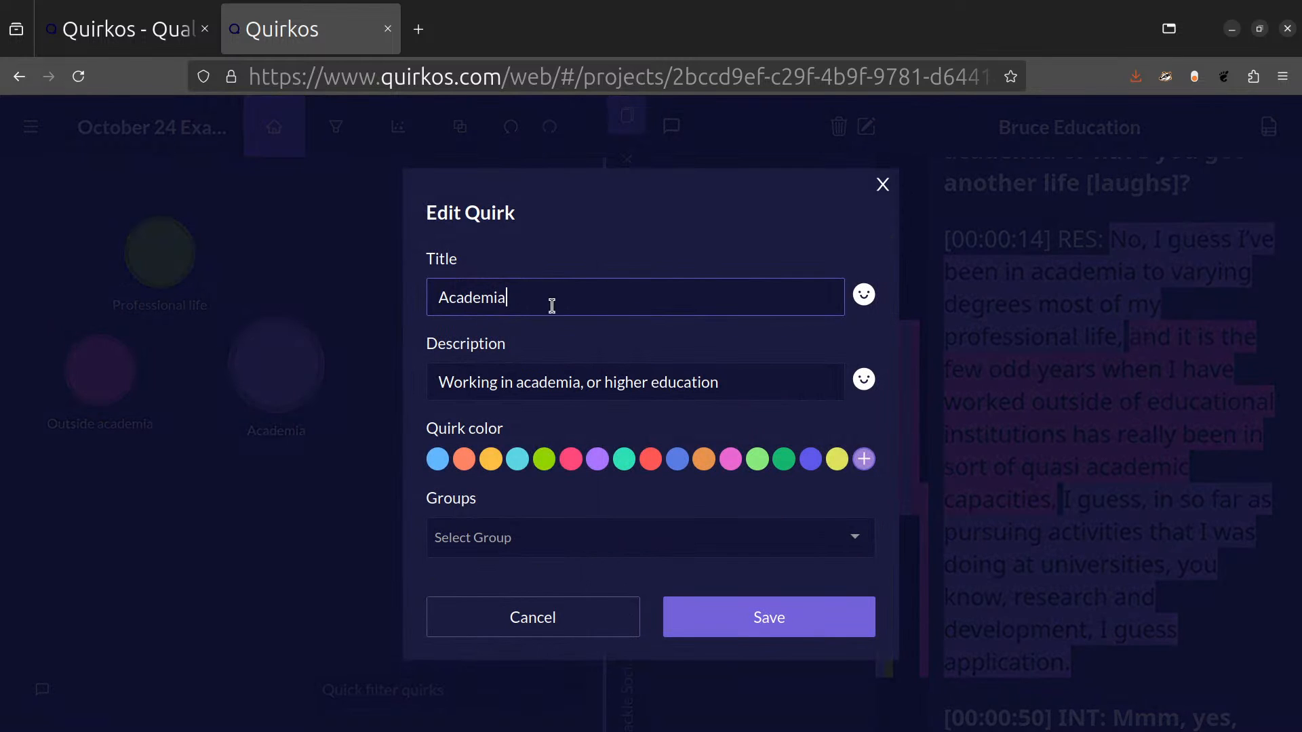
pyautogui.write('"')
pyautogui.click(439, 299)
pyautogui.write('"')
pyautogui.click(507, 381)
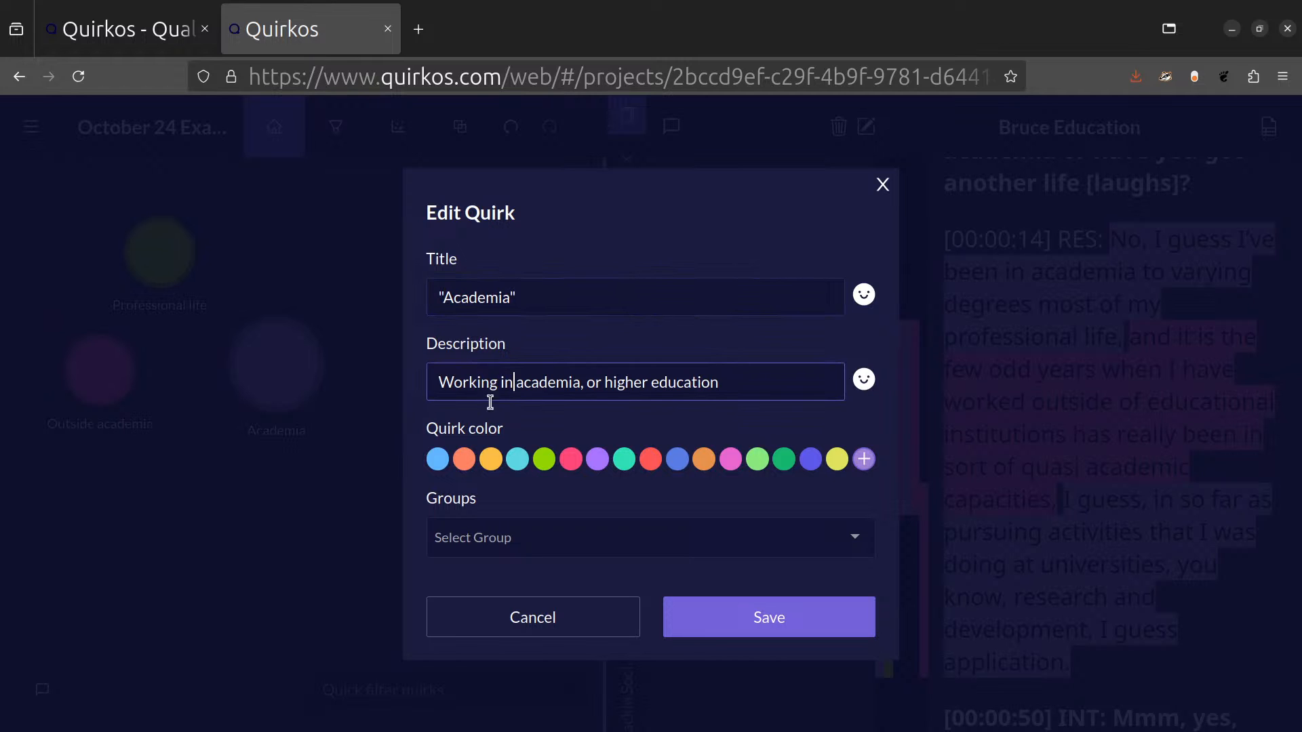
pyautogui.click(544, 459)
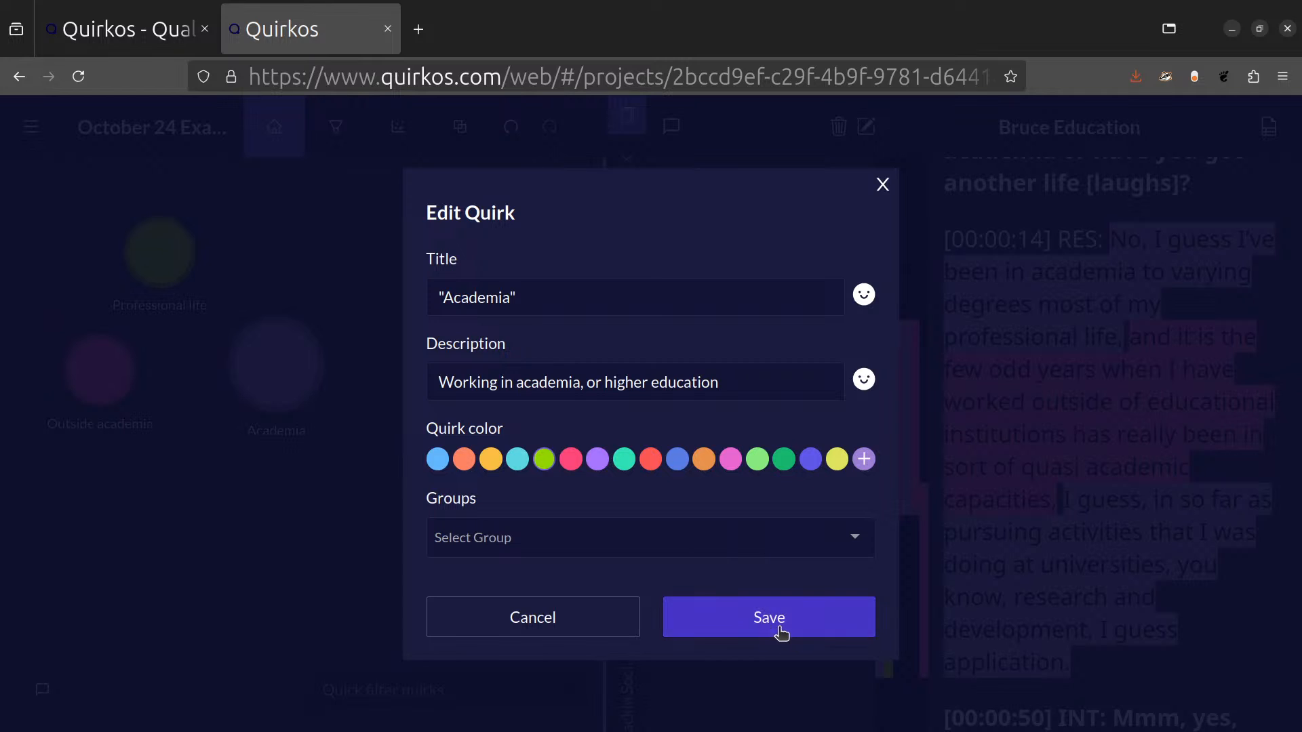
# Remove the quotation marks so the title reads Academia, and save the edited quirk.
pyautogui.click(572, 301)
pyautogui.press('BackSpace')
pyautogui.press('Left')
pyautogui.press('Left')
pyautogui.press('Left')
pyautogui.press('Left')
pyautogui.press('Left')
pyautogui.press('Left')
pyautogui.press('Left')
pyautogui.press('Left')
pyautogui.press('BackSpace')
pyautogui.click(802, 627)
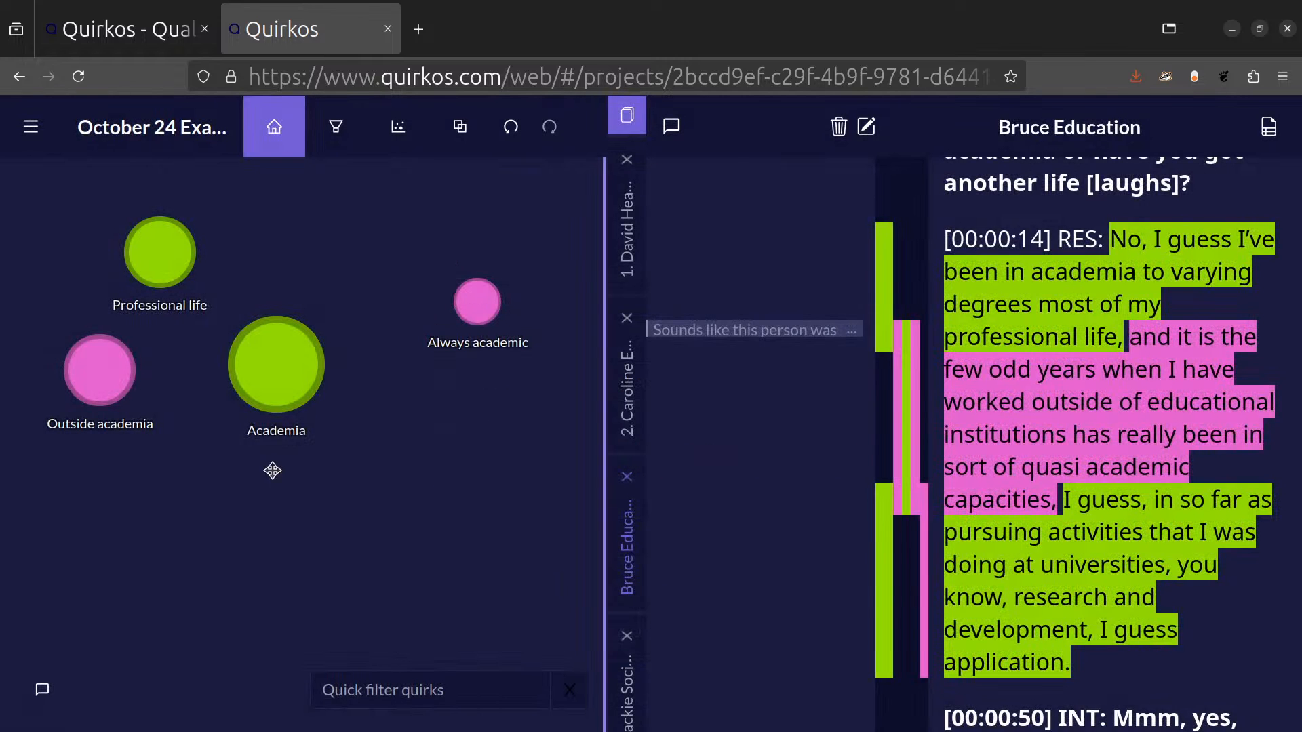
# Merge the Academia quirk into Professional life and undo the merge.
pyautogui.rightClick(259, 360)
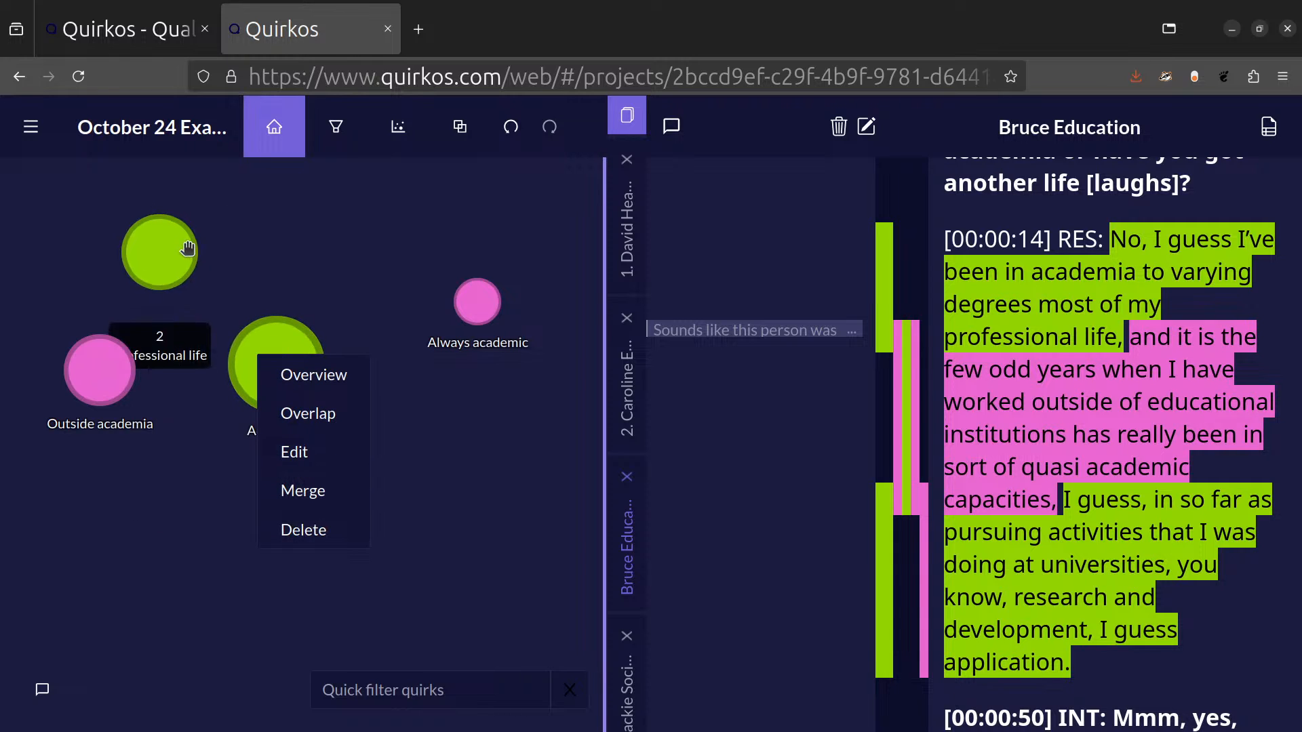
pyautogui.click(338, 499)
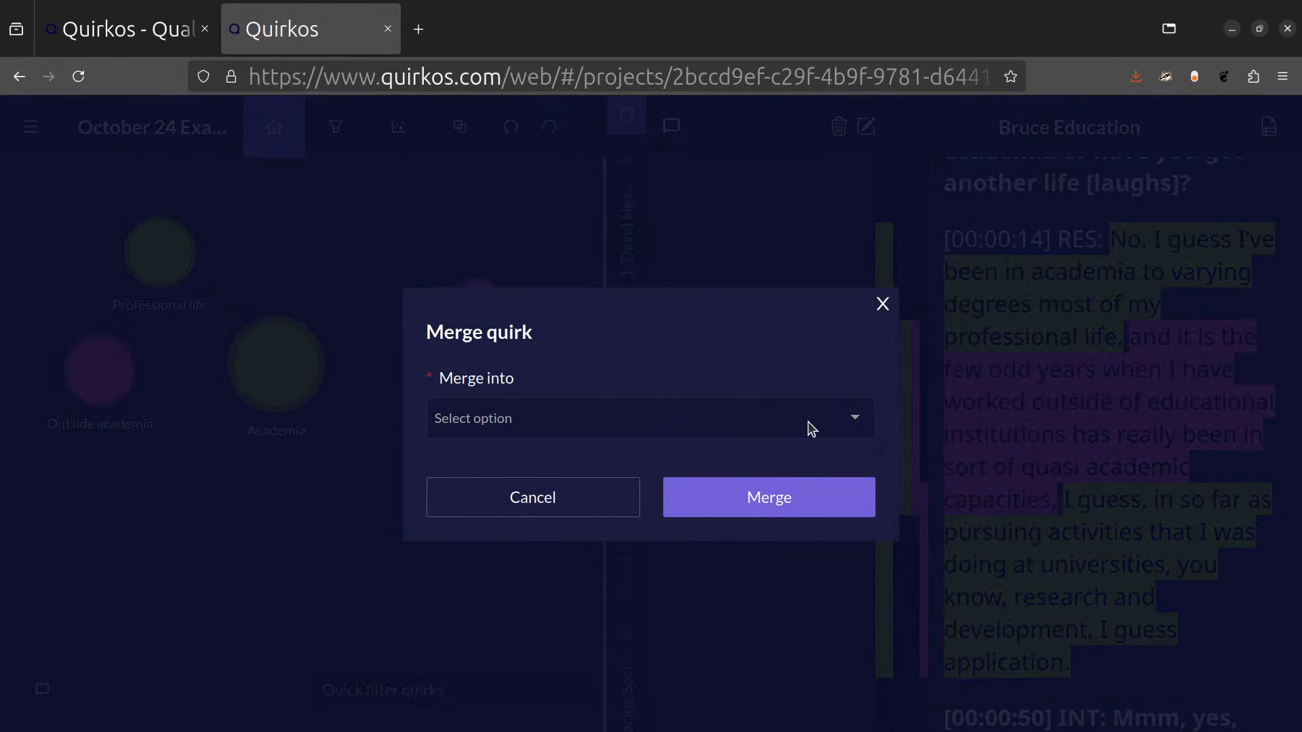
pyautogui.click(855, 417)
pyautogui.click(610, 469)
pyautogui.click(798, 510)
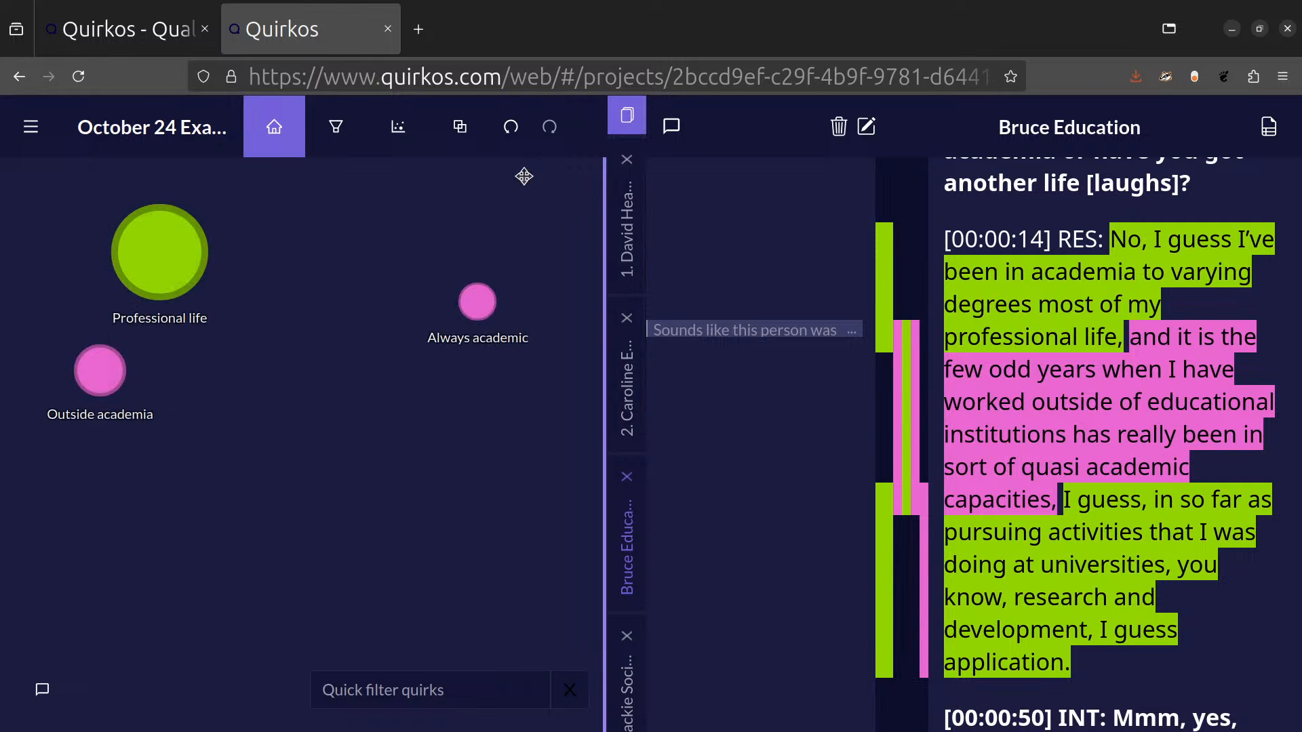
pyautogui.click(516, 132)
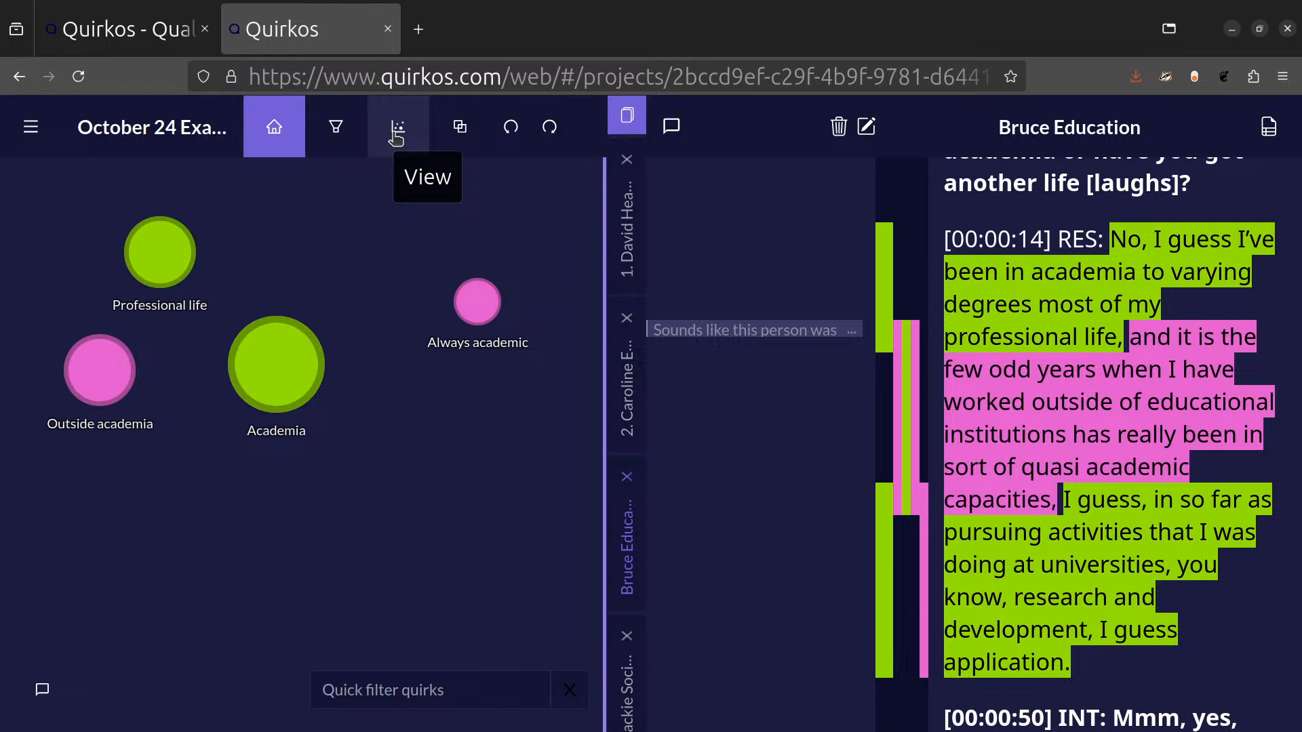
# Move the Academia quirk lower on the canvas and show the quirks as a list in a narrower area.
pyautogui.moveTo(262, 377); pyautogui.dragTo(340, 471)
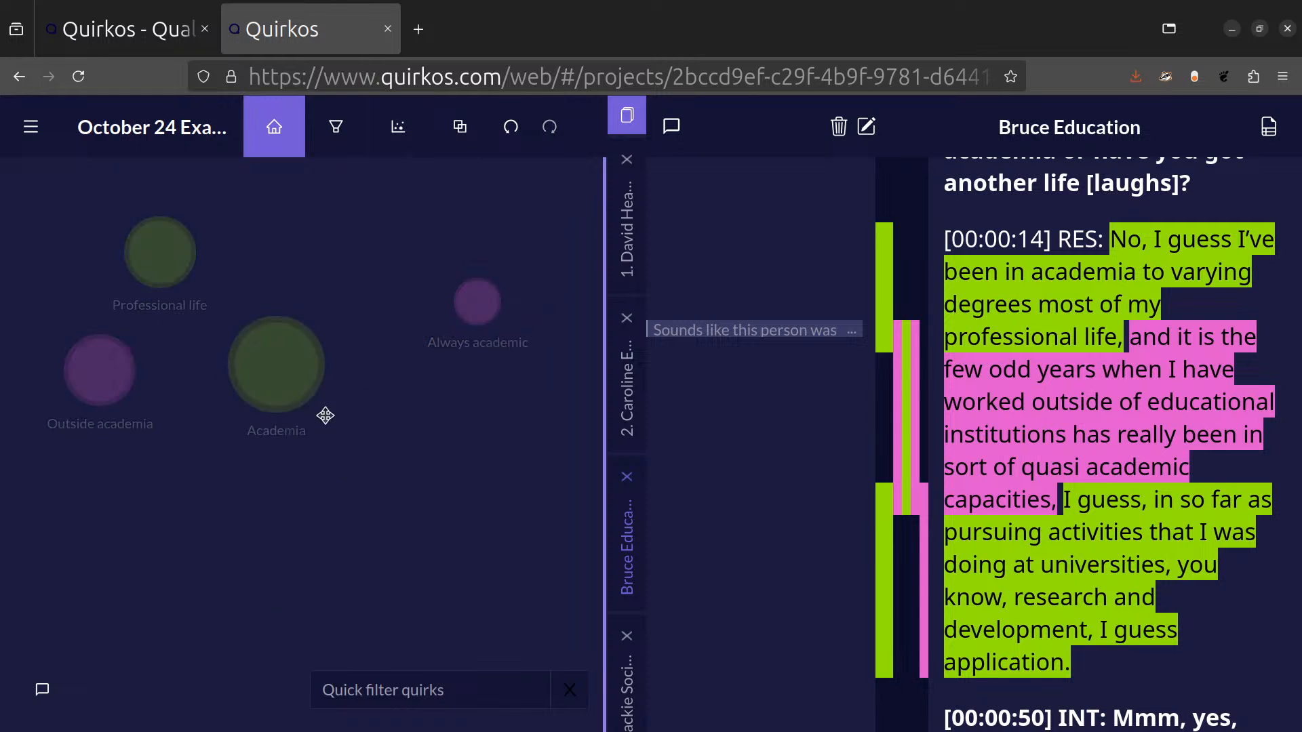
pyautogui.click(415, 121)
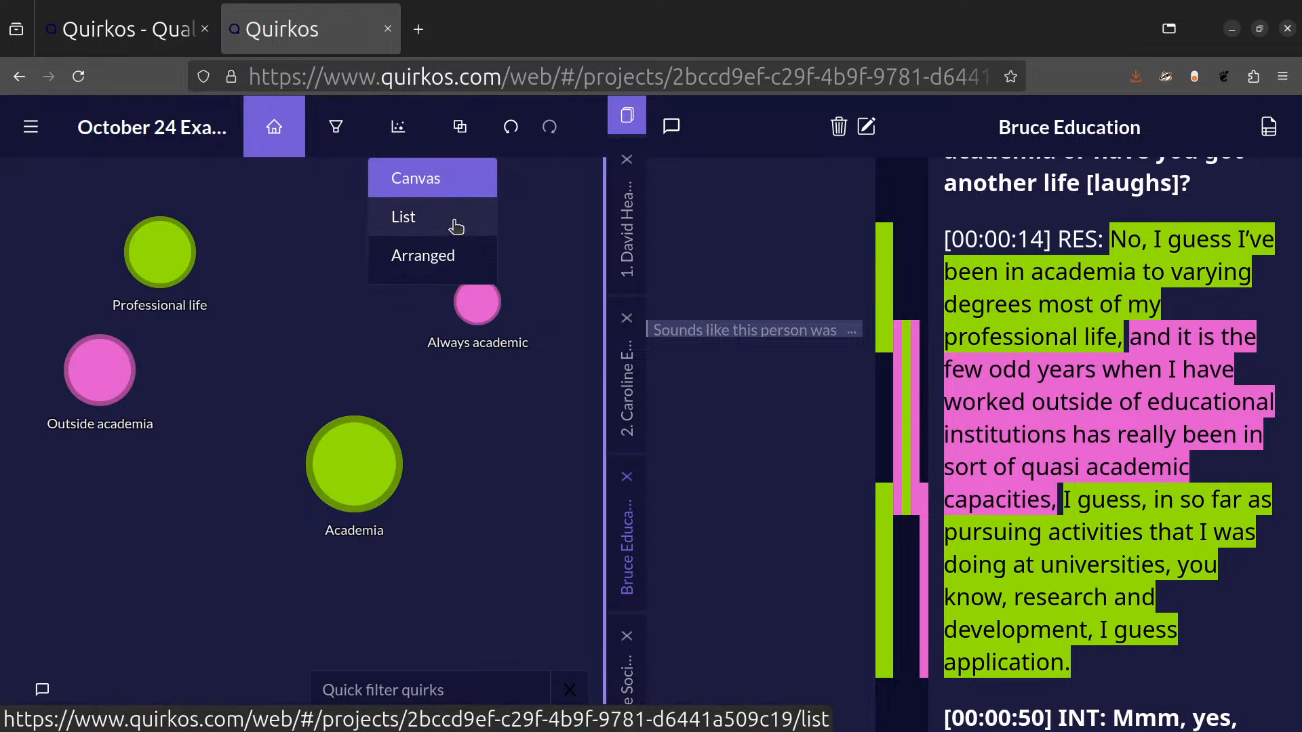
pyautogui.click(456, 227)
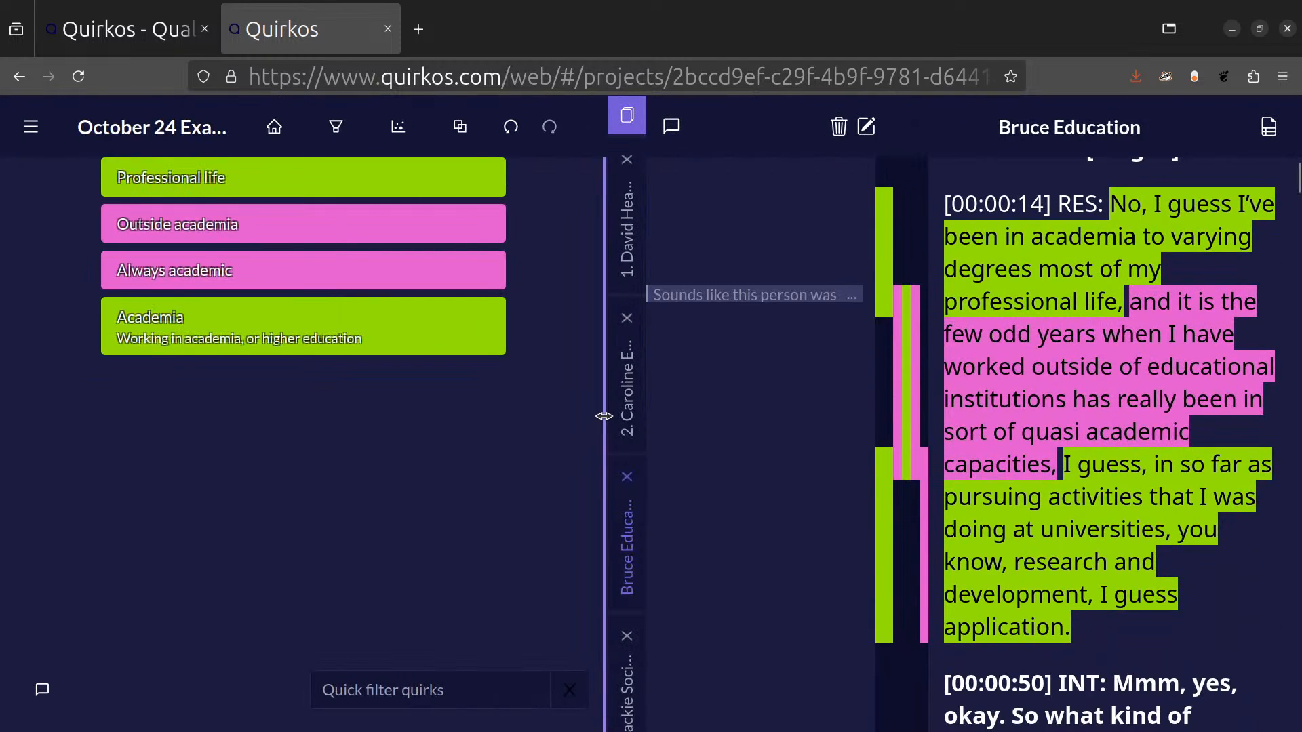
pyautogui.moveTo(607, 421); pyautogui.dragTo(500, 407)
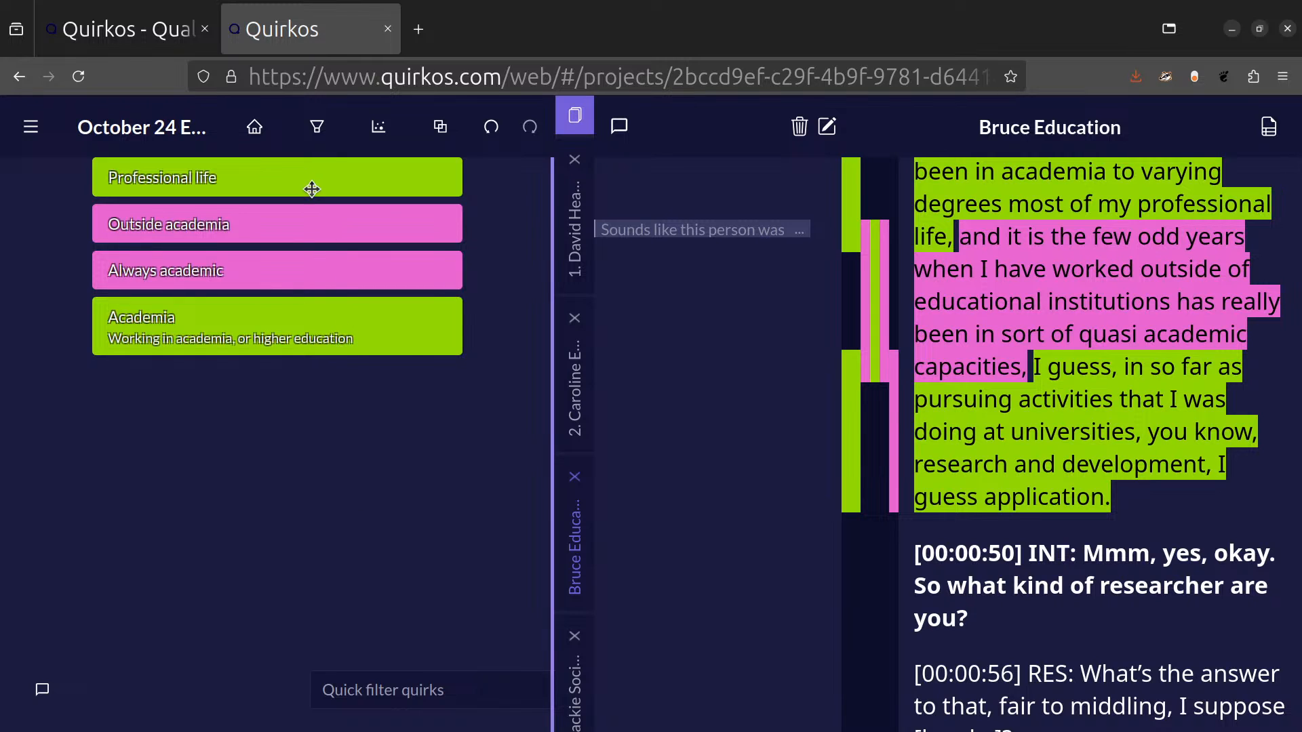
# Nest the Always academic quirk under Outside academia, and code the question "So what kind of researcher are you?" to Professional life.
pyautogui.moveTo(315, 262); pyautogui.dragTo(393, 215)
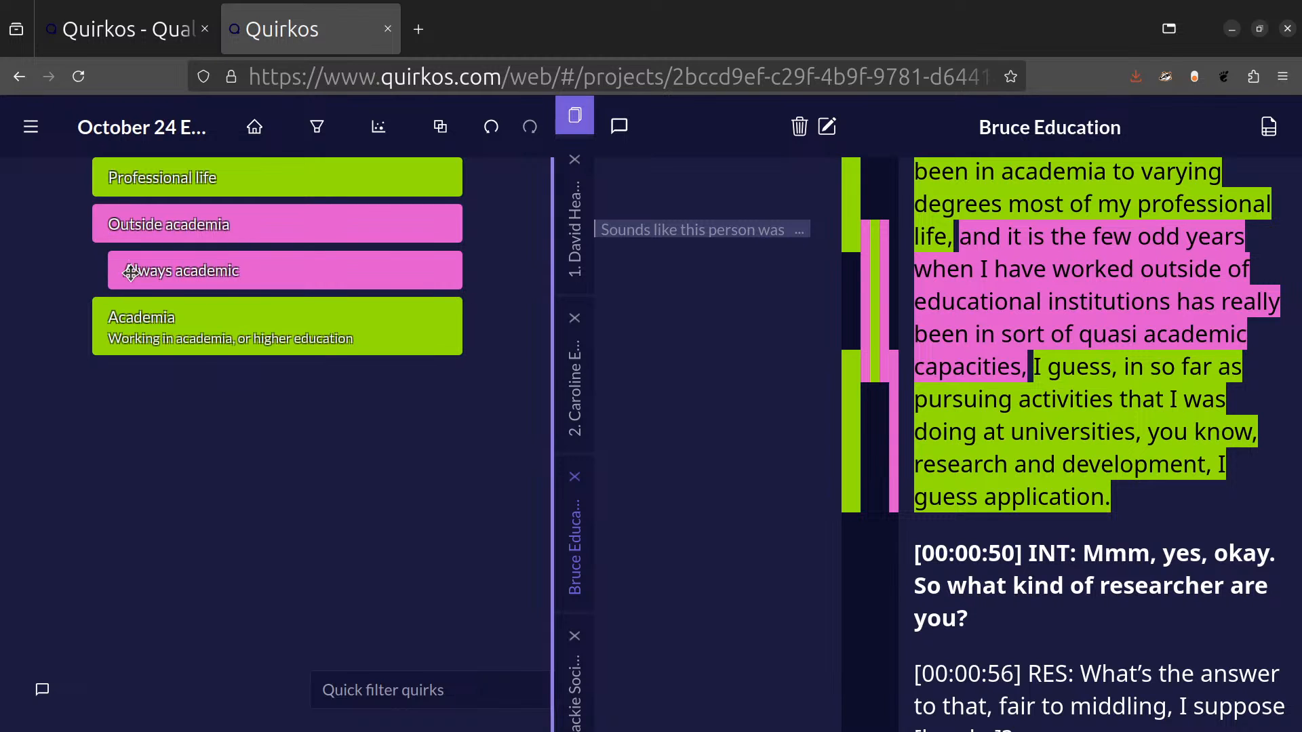
pyautogui.tripleClick(1096, 603)
pyautogui.moveTo(958, 534); pyautogui.dragTo(204, 178)
pyautogui.click(1066, 608)
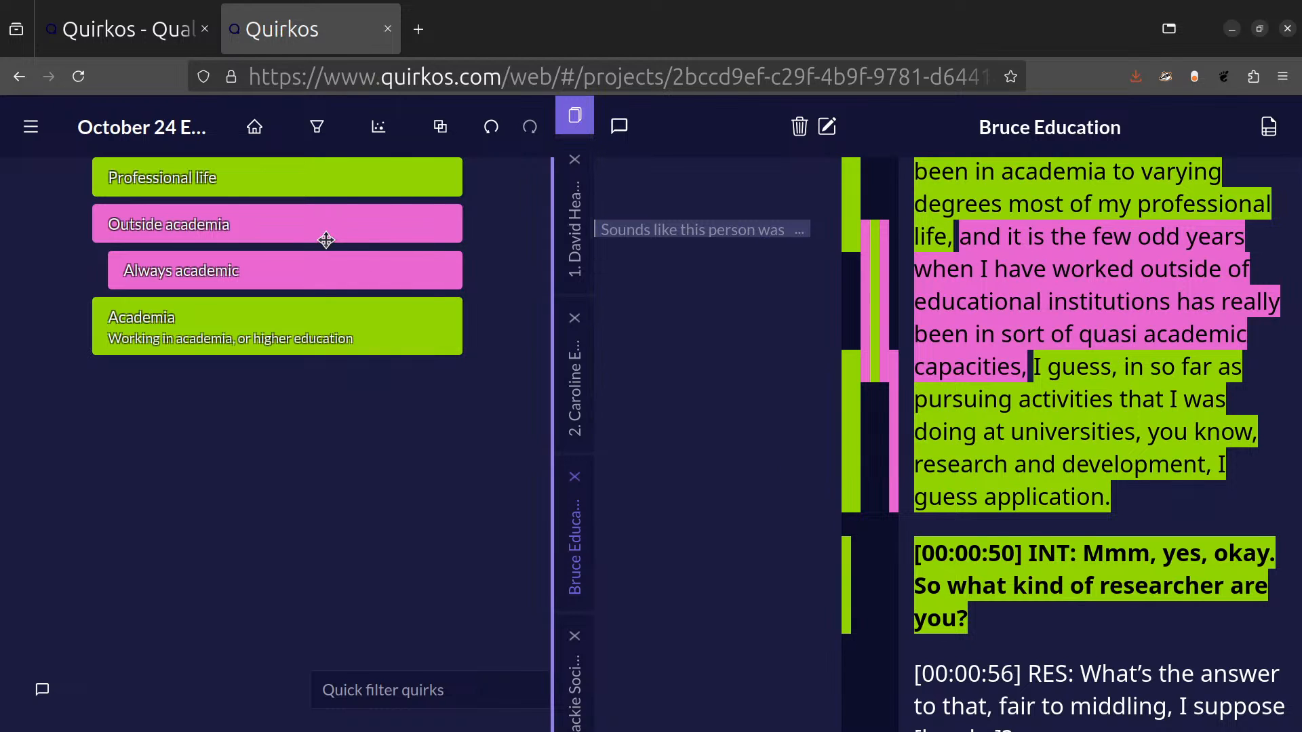
# Switch from the list to the Canvas view, try the Arranged view with a different sort order, and return to Canvas.
pyautogui.click(384, 129)
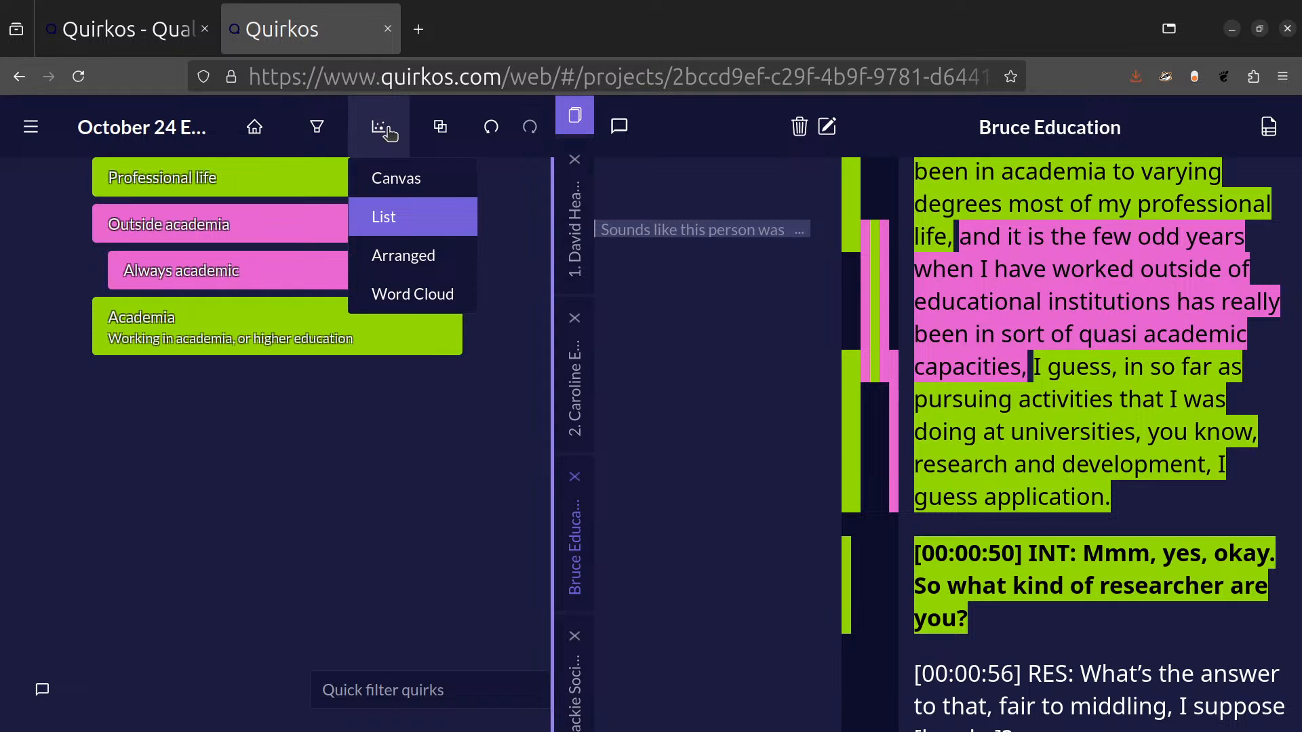
pyautogui.click(396, 178)
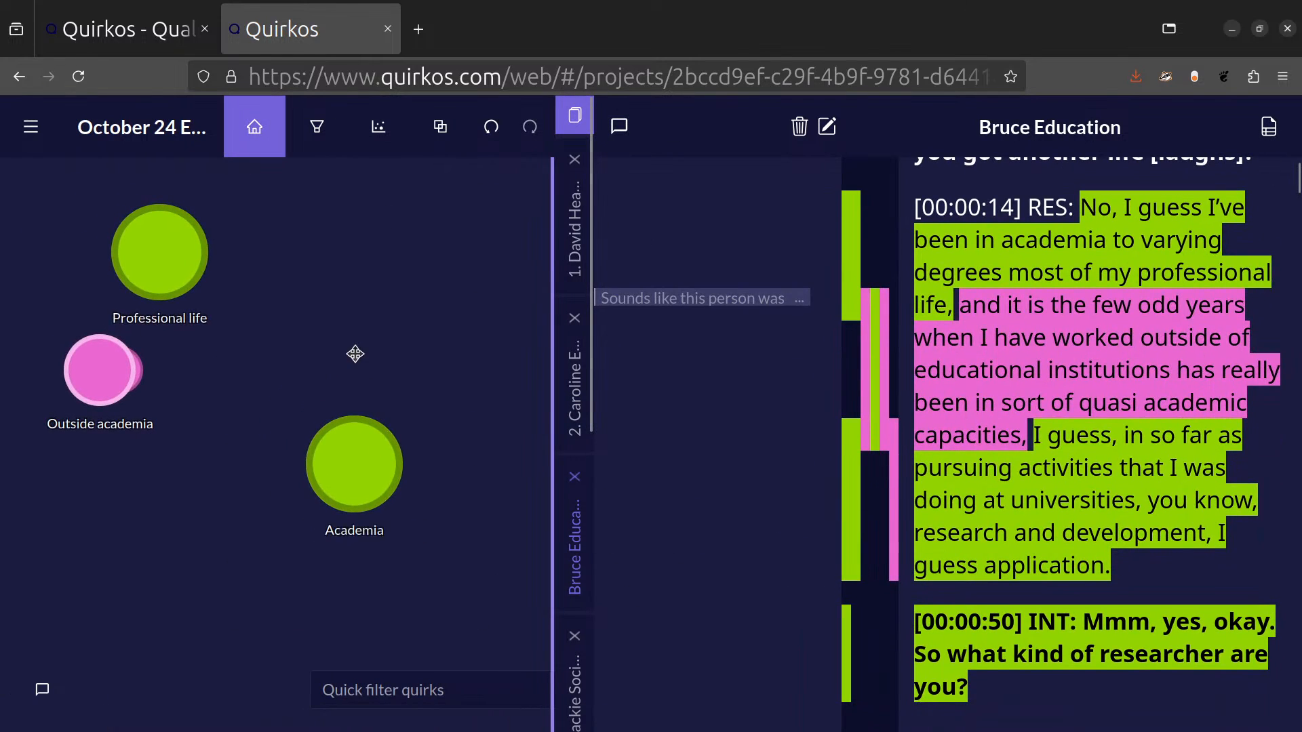
pyautogui.click(380, 139)
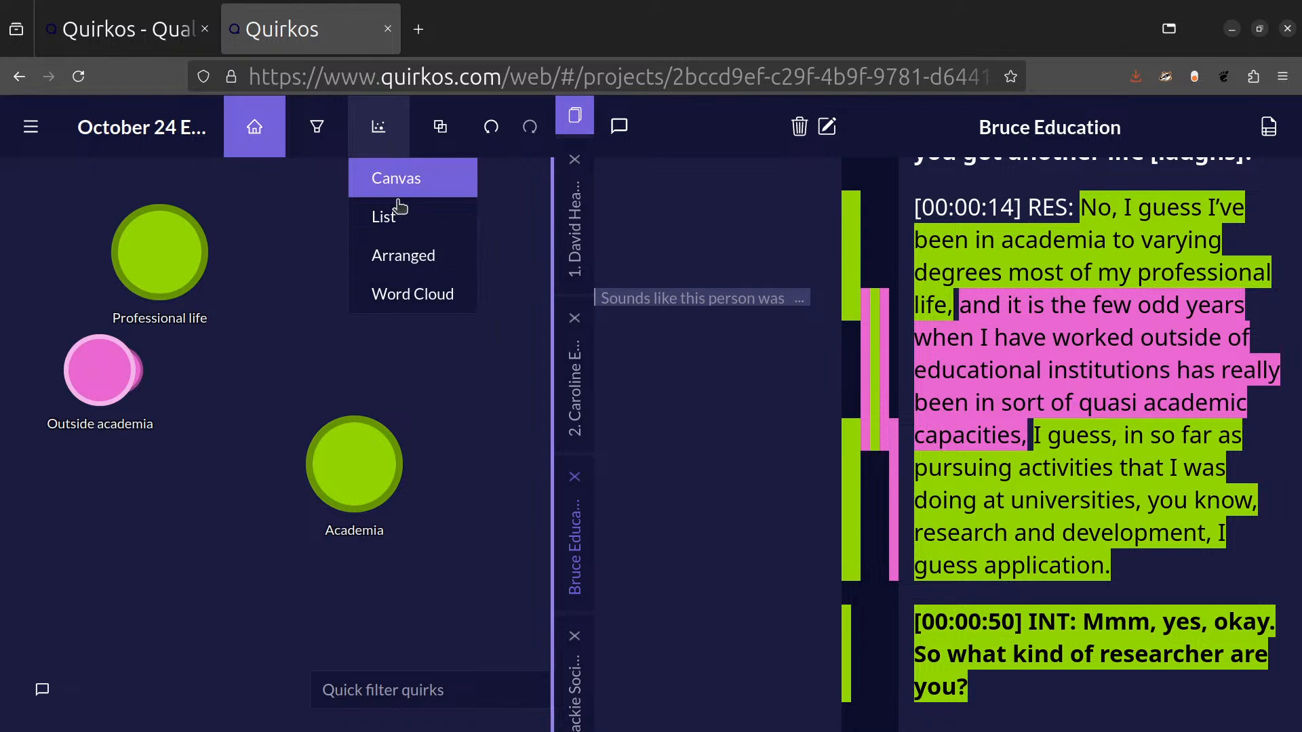
pyautogui.click(415, 266)
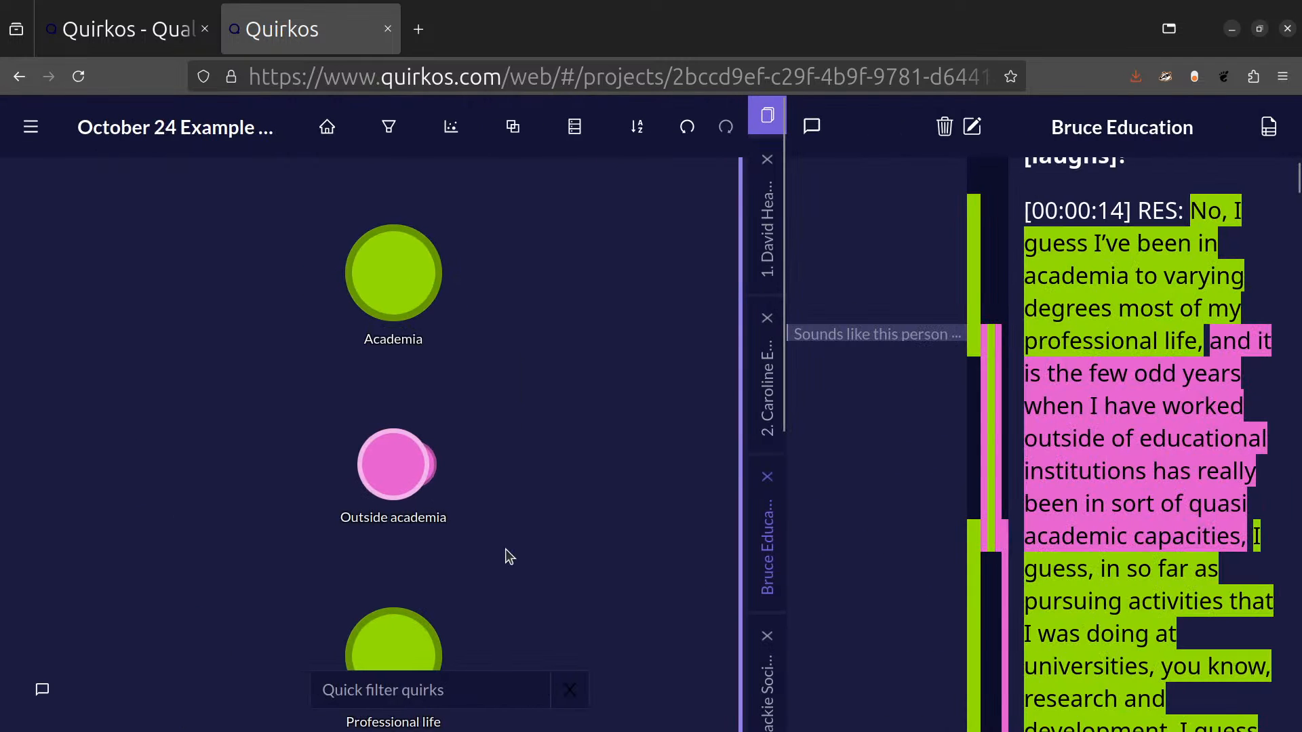
pyautogui.click(639, 129)
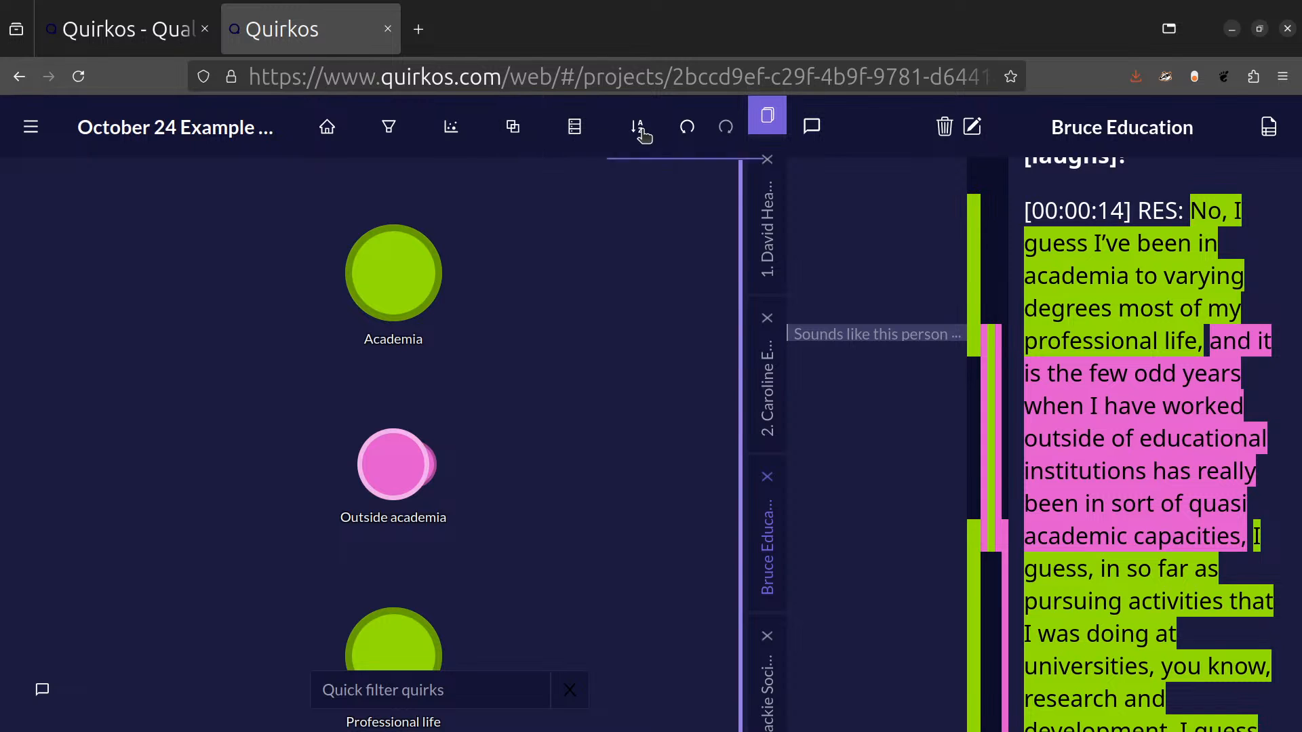
pyautogui.click(575, 128)
pyautogui.click(579, 218)
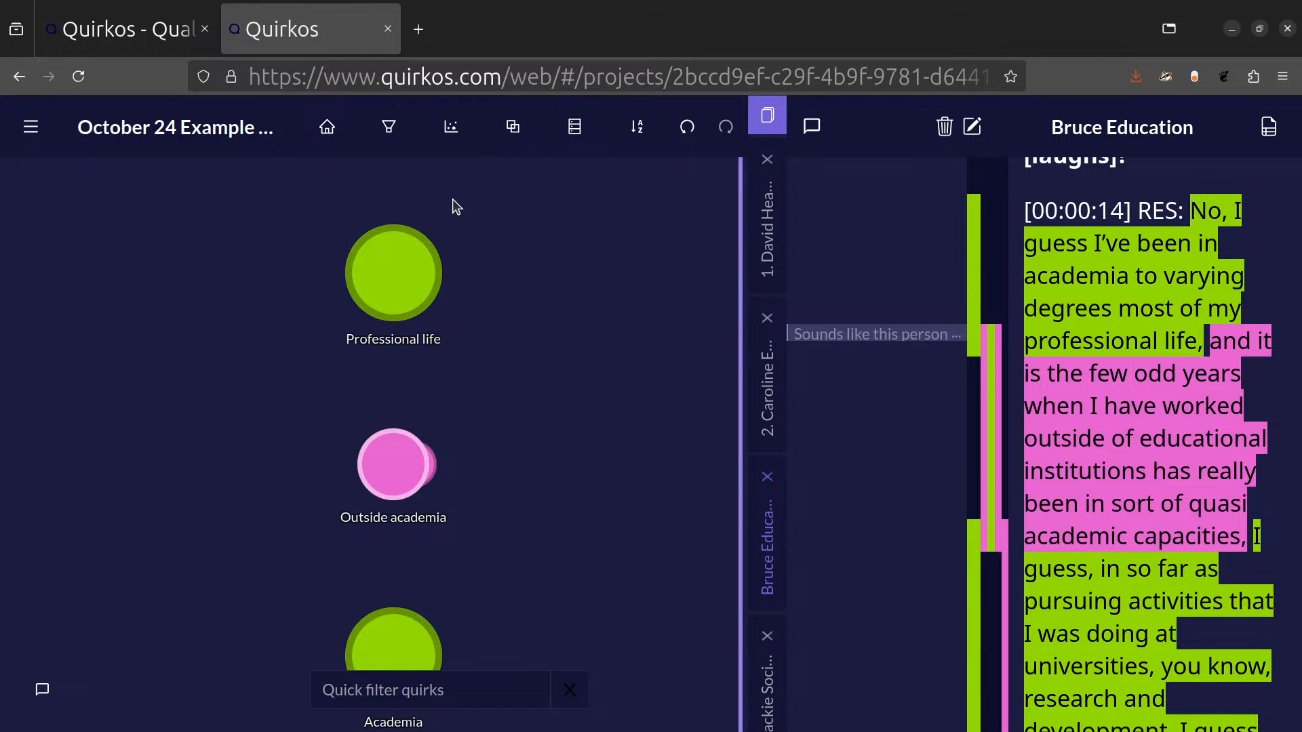
pyautogui.click(451, 127)
pyautogui.click(483, 179)
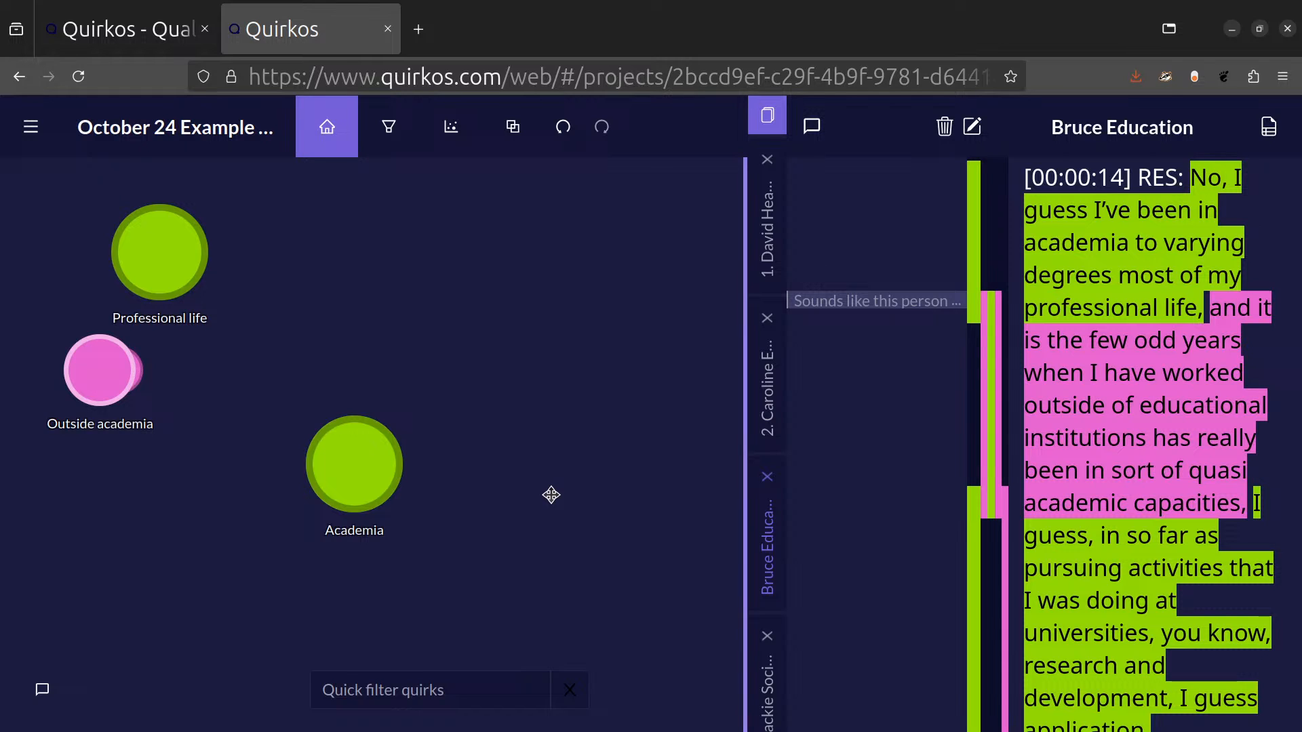
# Go to the projects overview, search for "journey" and open the qualitative research project.
pyautogui.click(32, 129)
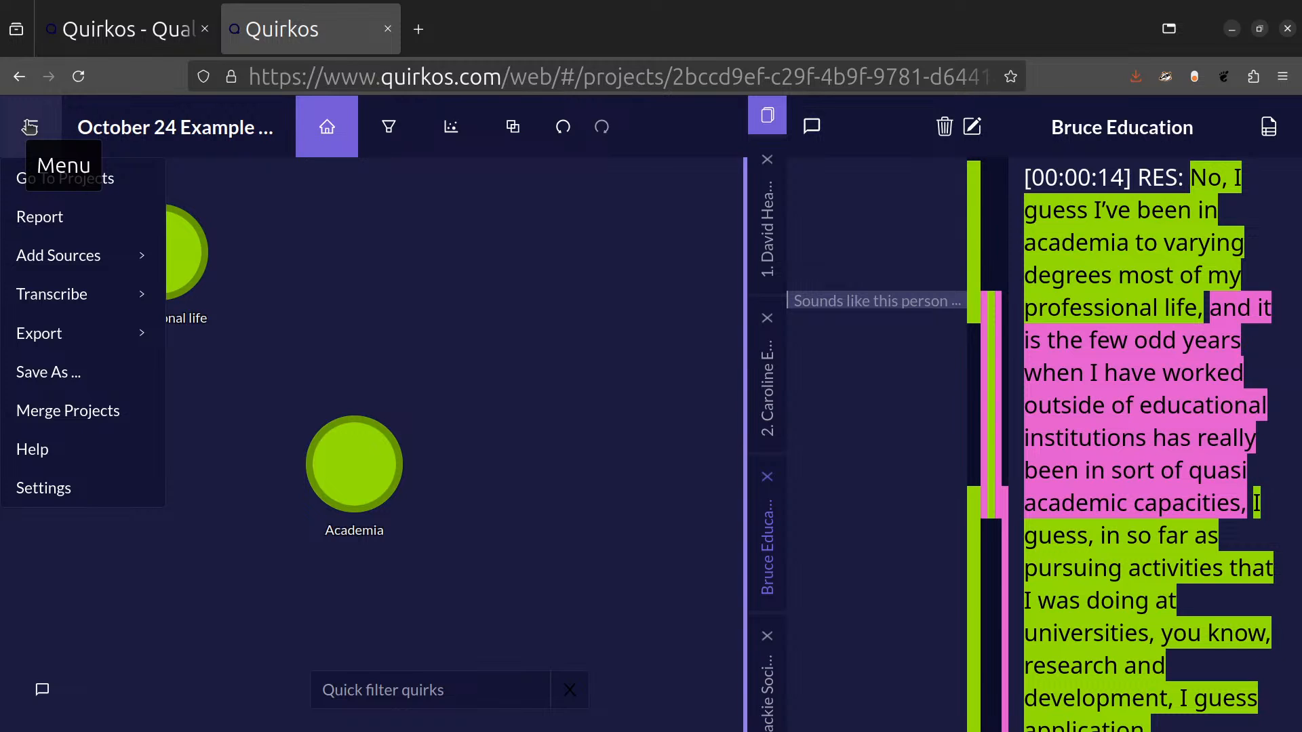
pyautogui.click(127, 193)
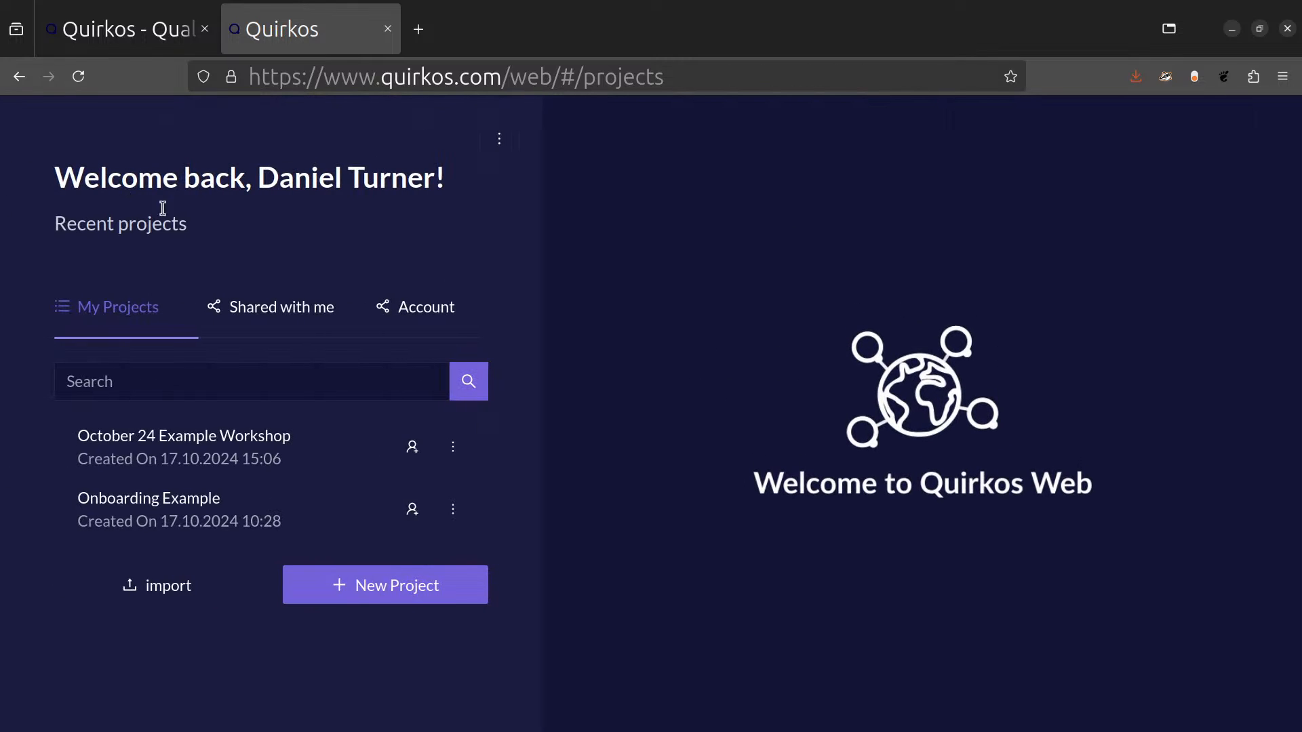
pyautogui.click(261, 386)
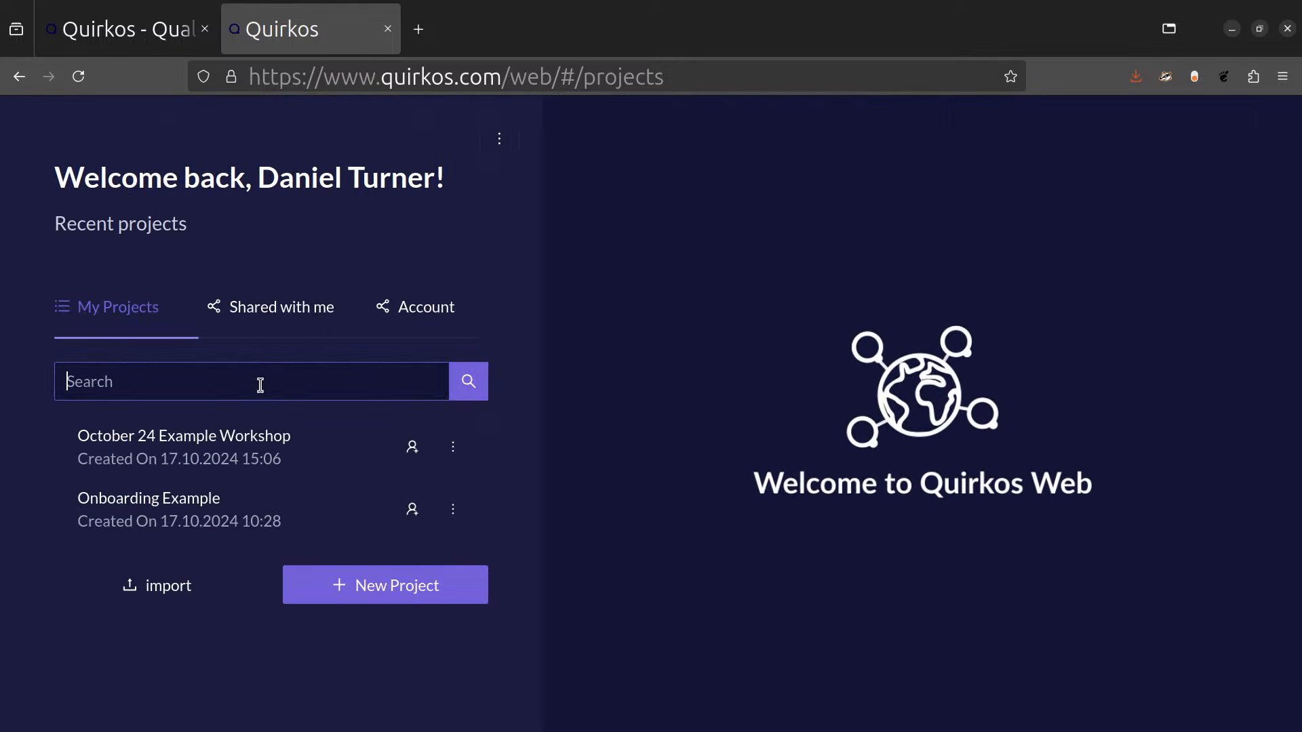
pyautogui.write('journey')
pyautogui.click(279, 463)
pyautogui.scroll(-3, 309, 499)
pyautogui.click(310, 518)
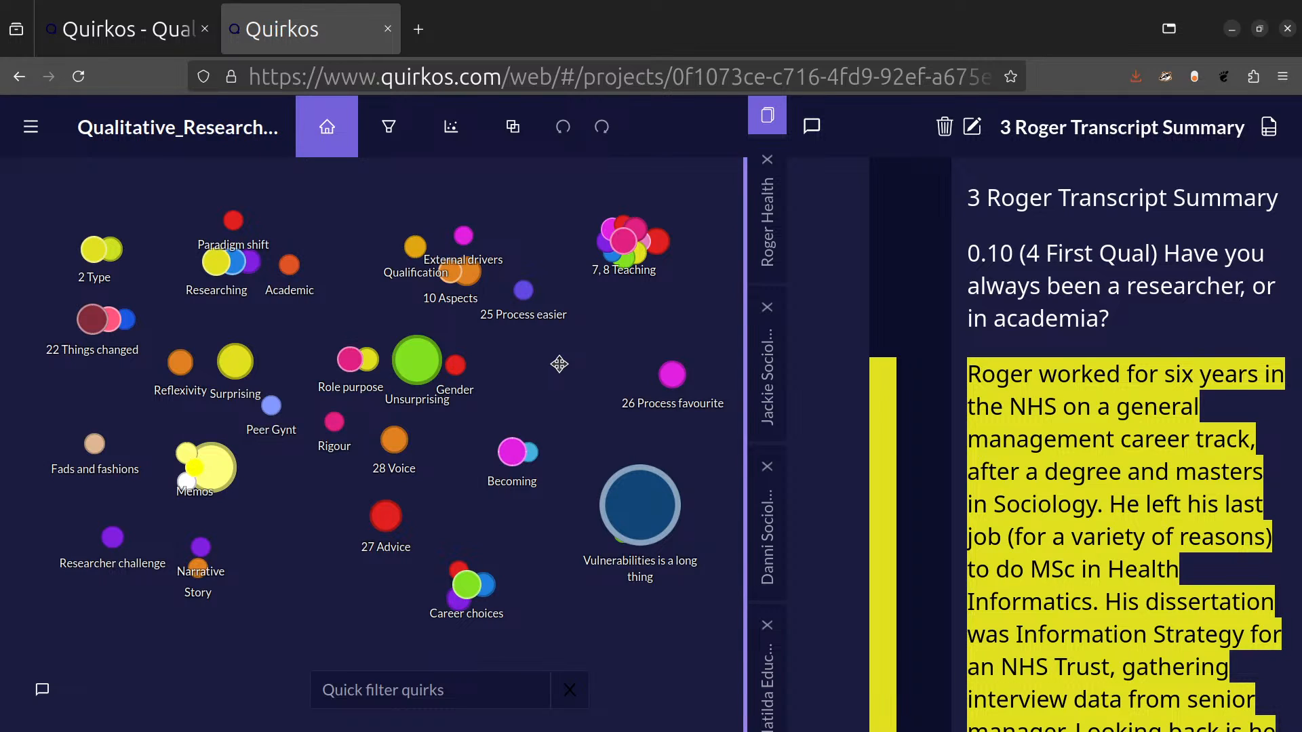
# Browse the open transcript summary, switch to the Sociology of Health source and look through its coded text.
pyautogui.scroll(-10, 1228, 278)
pyautogui.moveTo(1298, 271); pyautogui.dragTo(1299, 577)
pyautogui.scroll(-10, 896, 570)
pyautogui.click(773, 519)
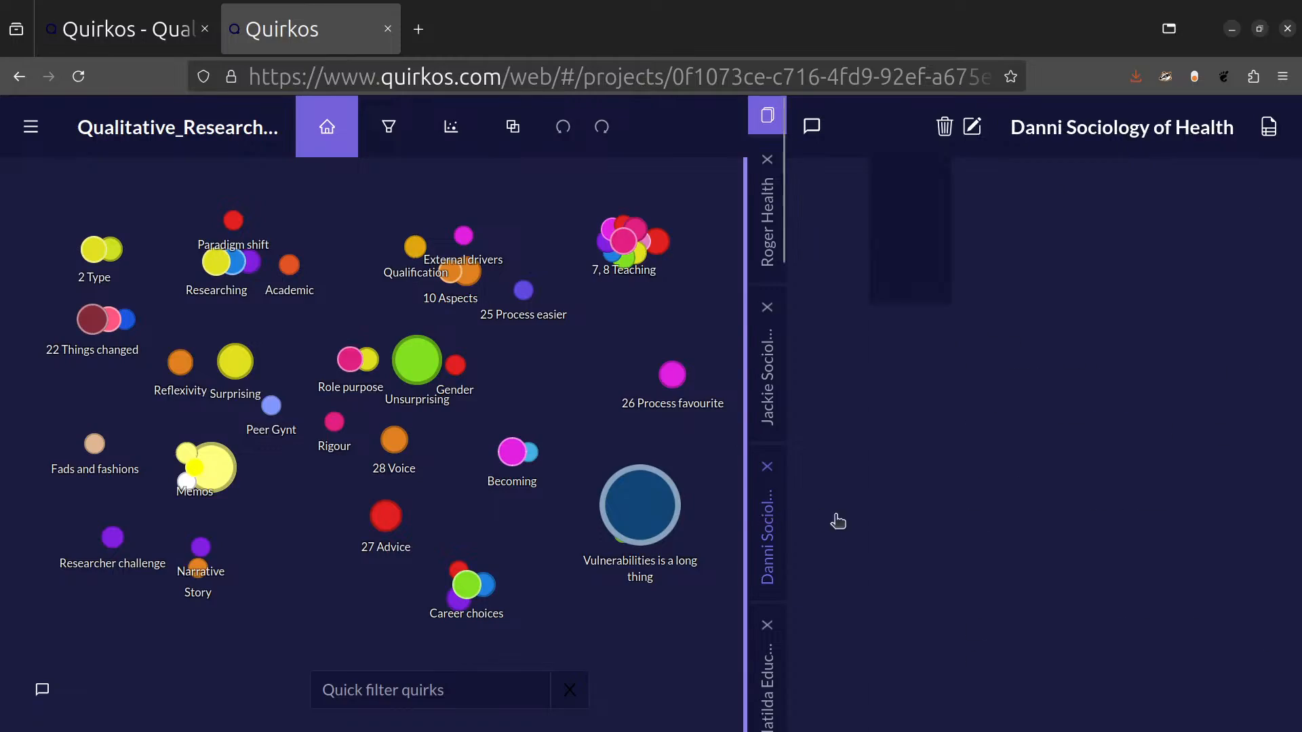
pyautogui.scroll(-5, 1297, 203)
pyautogui.moveTo(1299, 220); pyautogui.dragTo(1298, 597)
# Open the overview of the "Vulnerabilities is a long thing" quirk and browse its subquirks and coded passages.
pyautogui.moveTo(642, 535)
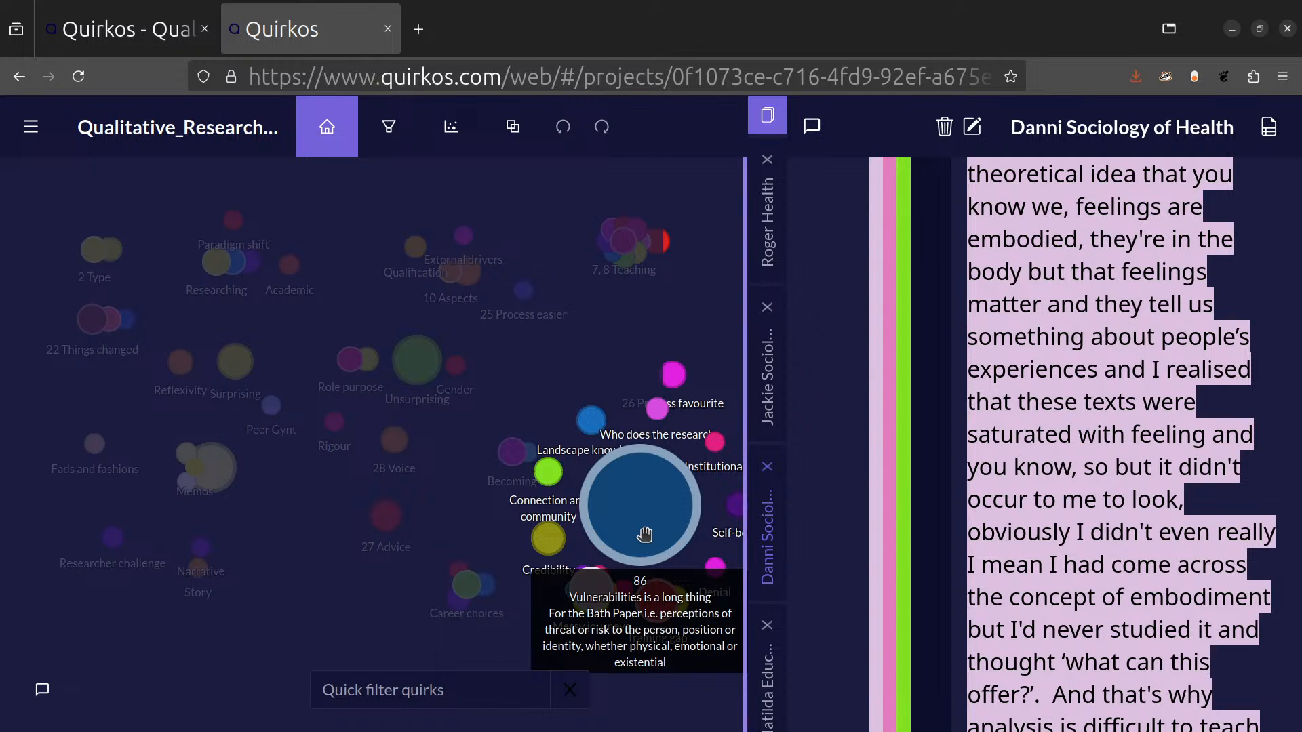
pyautogui.click(644, 535)
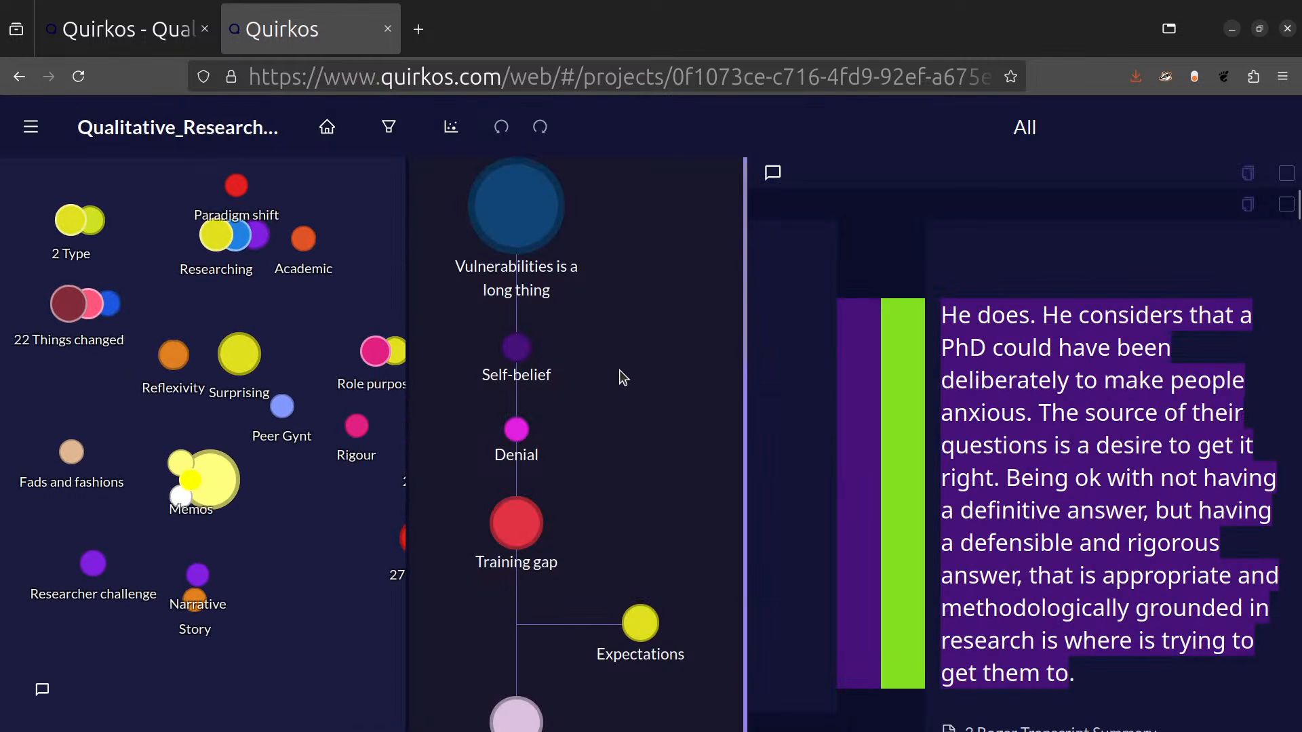
pyautogui.scroll(-5, 609, 364)
pyautogui.scroll(-5, 1044, 403)
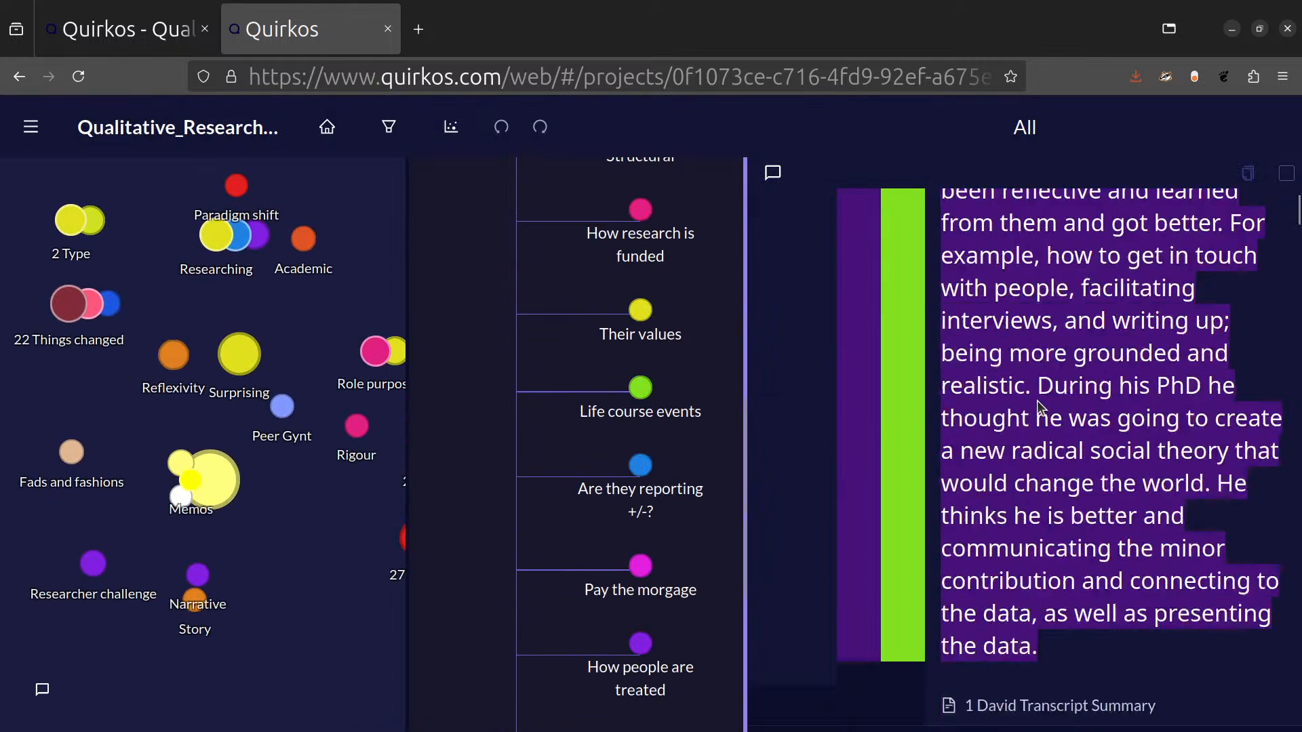
pyautogui.scroll(5, 1053, 405)
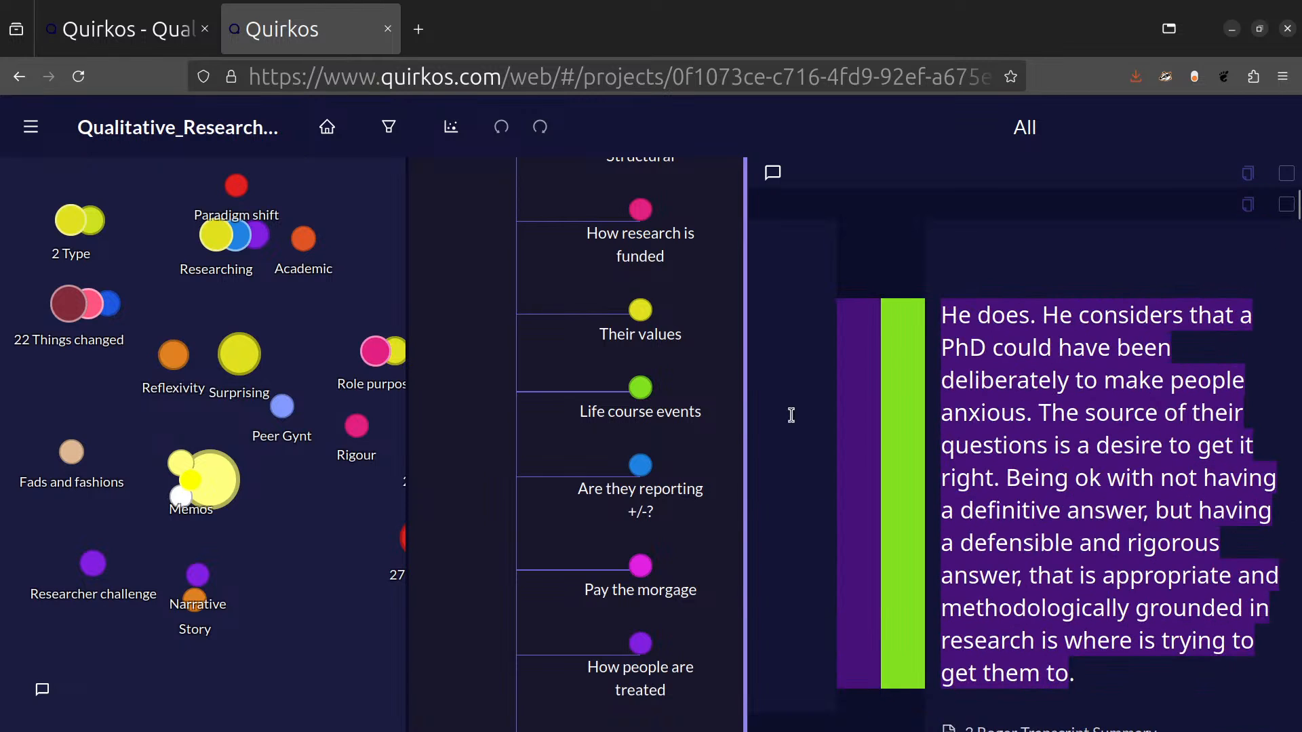
pyautogui.scroll(5, 695, 332)
# Show only the passages coded to the Training gap subquirk and skim through them.
pyautogui.click(528, 522)
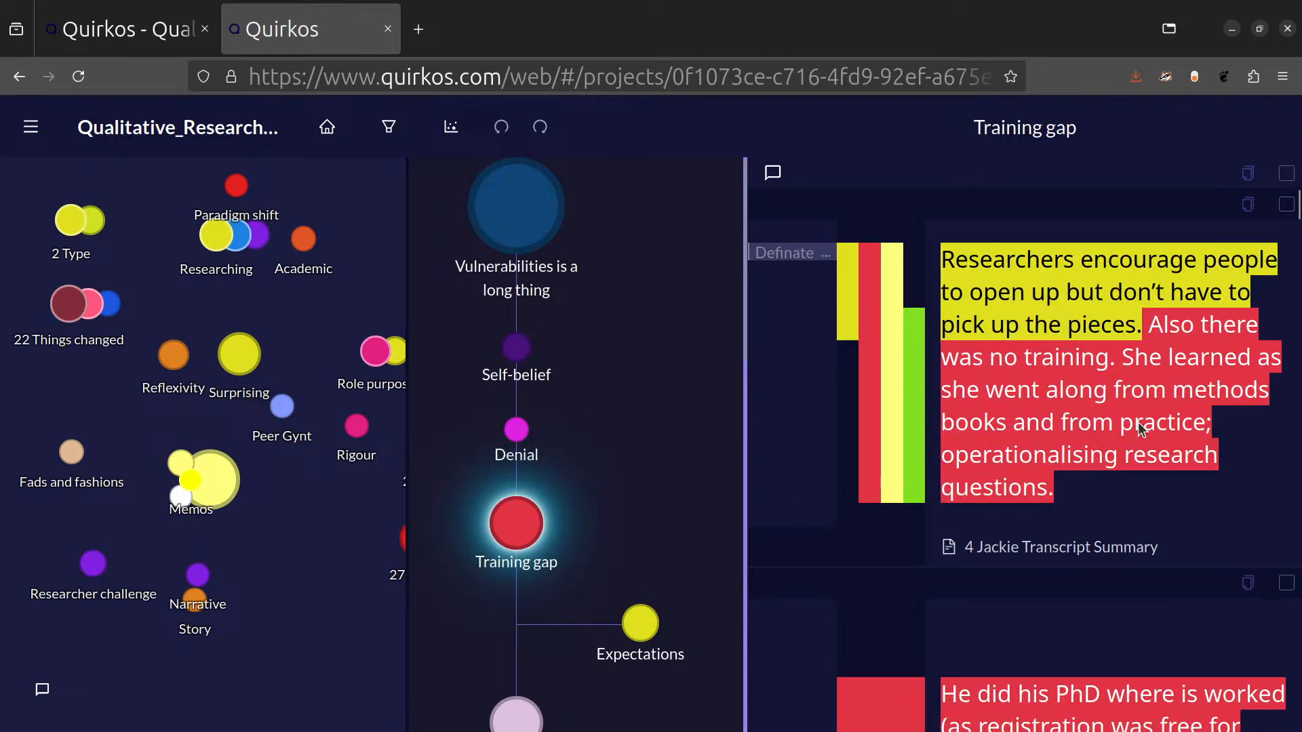
pyautogui.moveTo(1299, 209); pyautogui.dragTo(1300, 622)
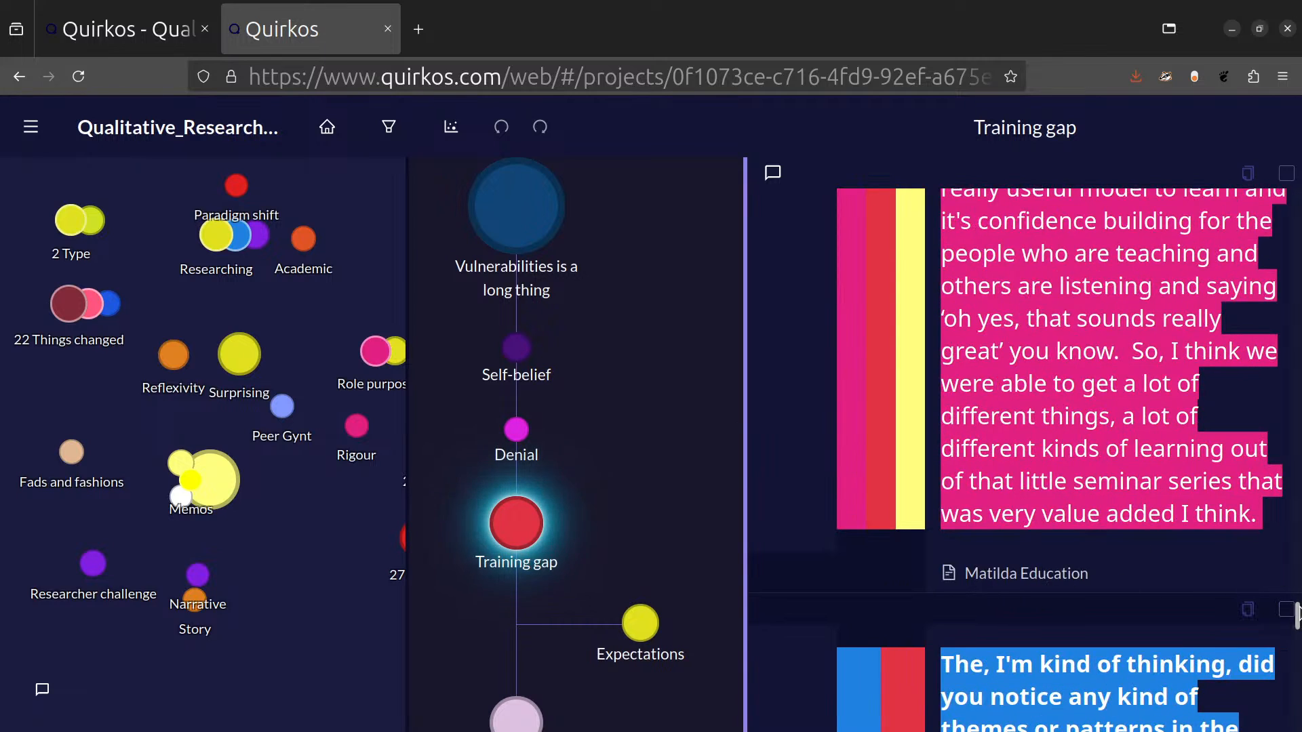
pyautogui.moveTo(1300, 618); pyautogui.dragTo(1298, 204)
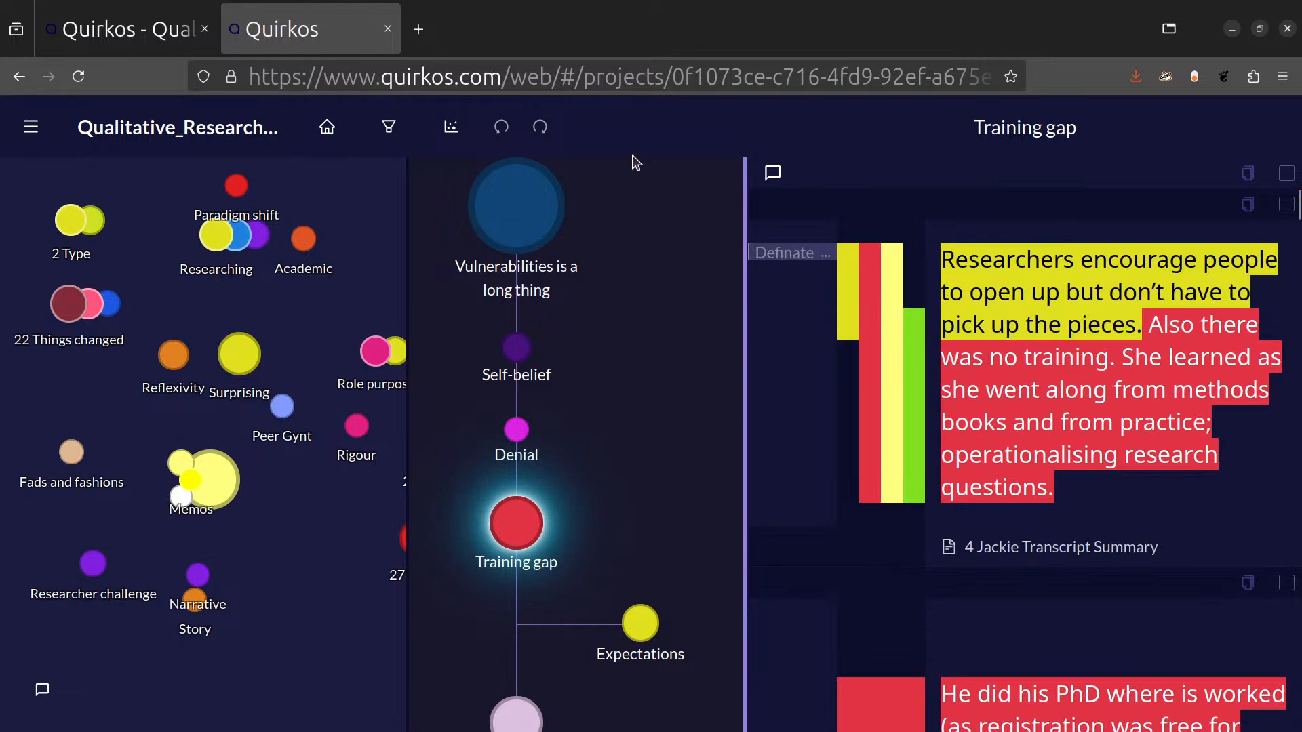
# Also code the first Training gap passage to the Self-belief quirk and return to the project's quirk canvas.
pyautogui.tripleClick(1098, 488)
pyautogui.moveTo(1083, 403); pyautogui.dragTo(516, 349)
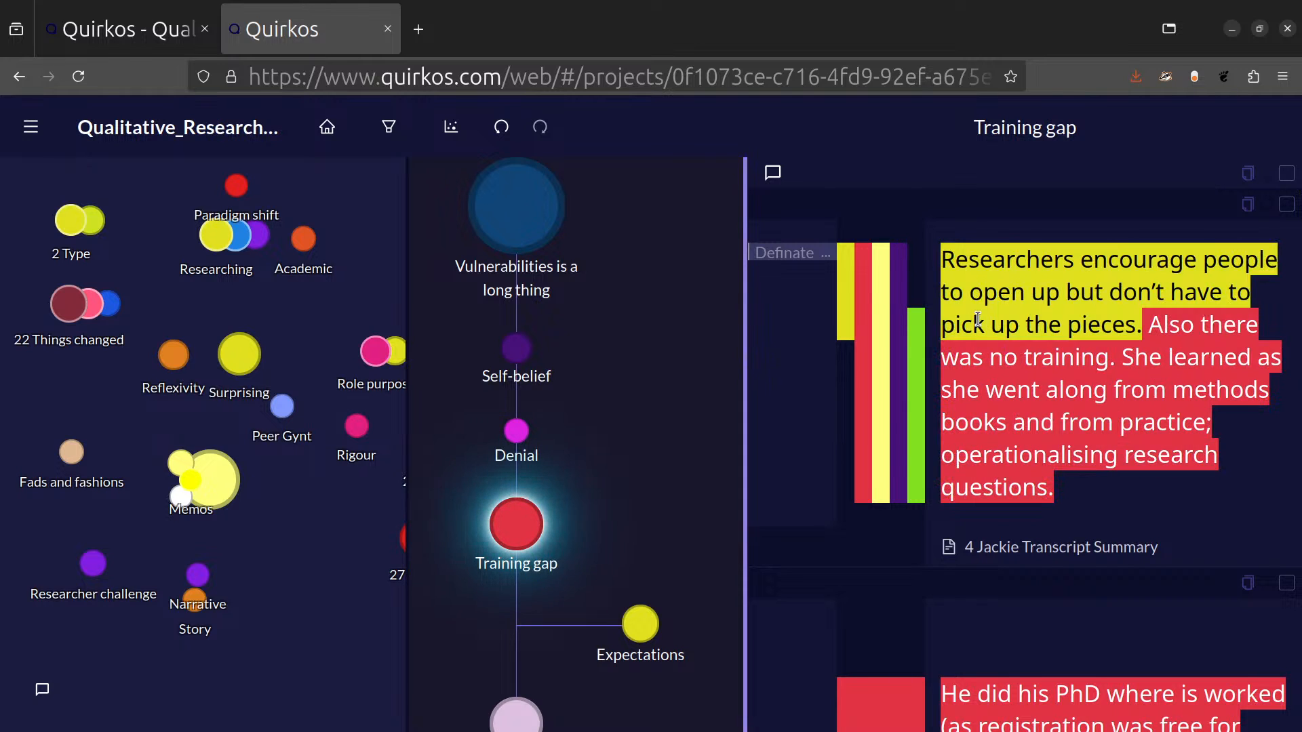
pyautogui.click(337, 144)
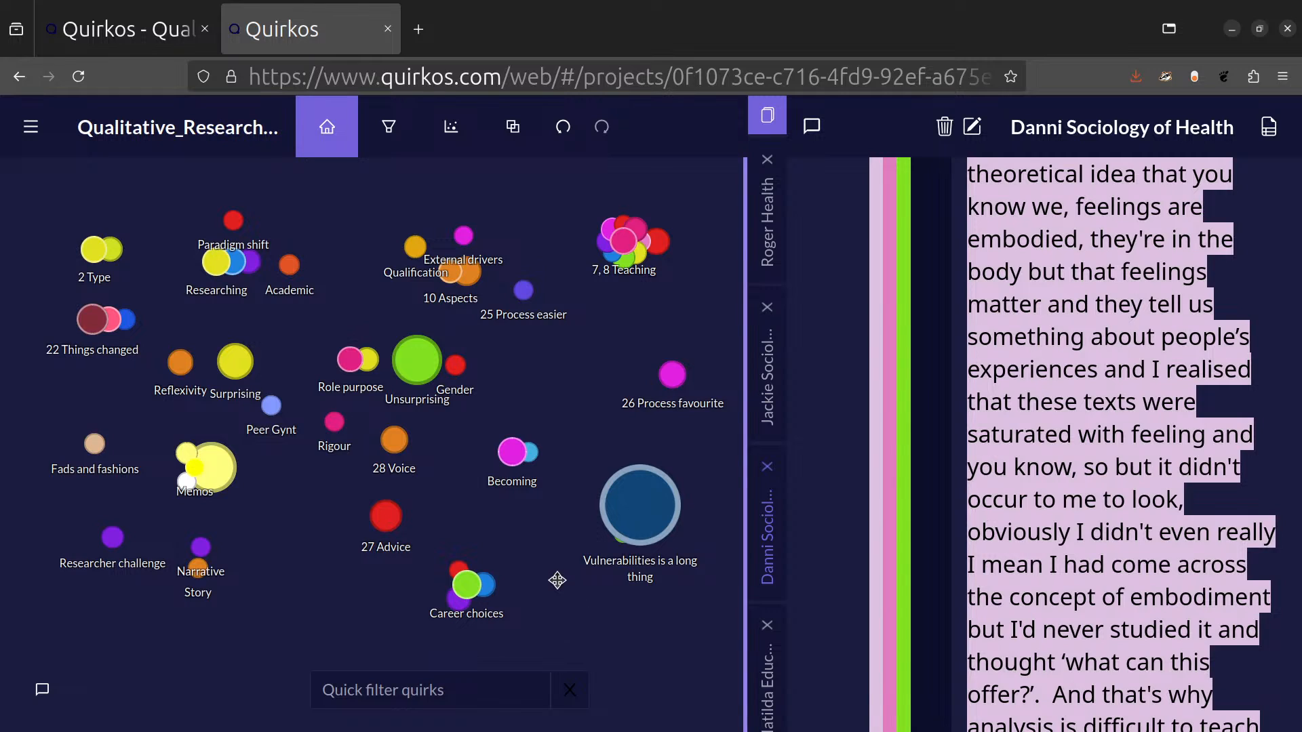
# Show this larger project's quirks in the Arranged view, examine the layout and sorting, and go back to the Canvas view.
pyautogui.click(448, 129)
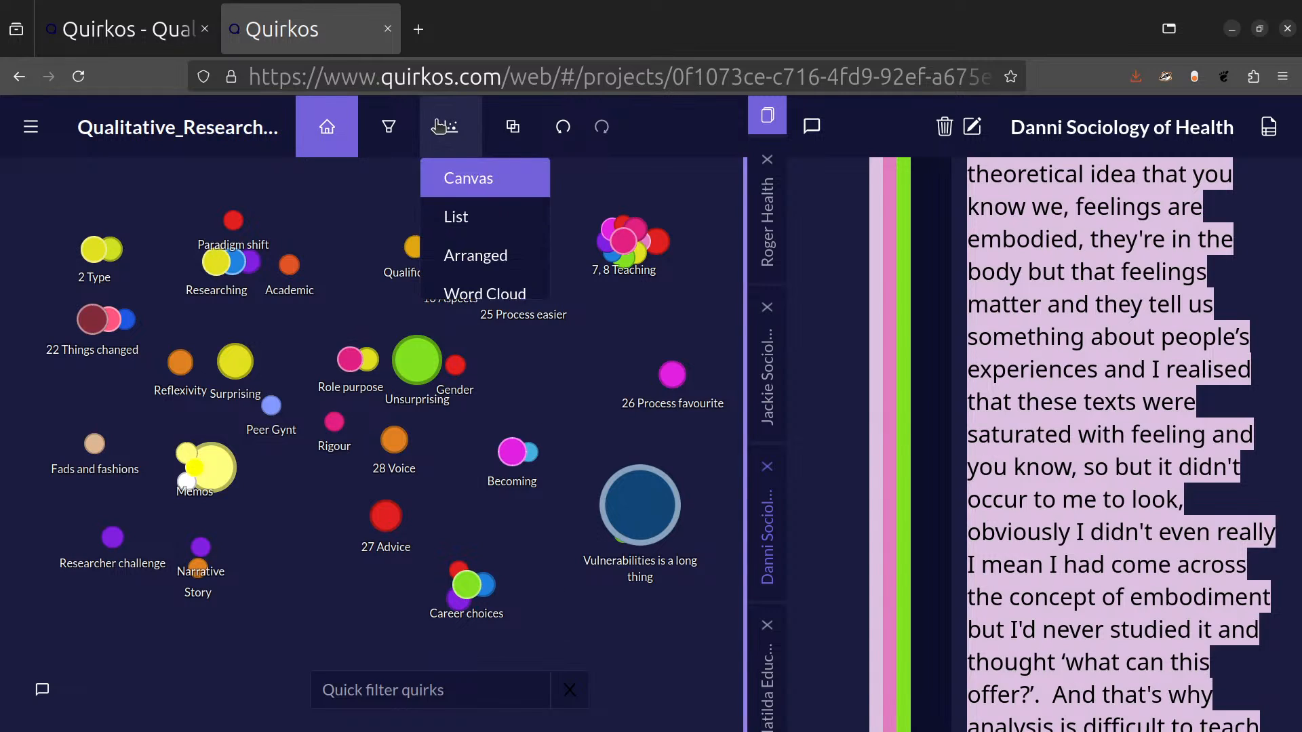
pyautogui.click(475, 257)
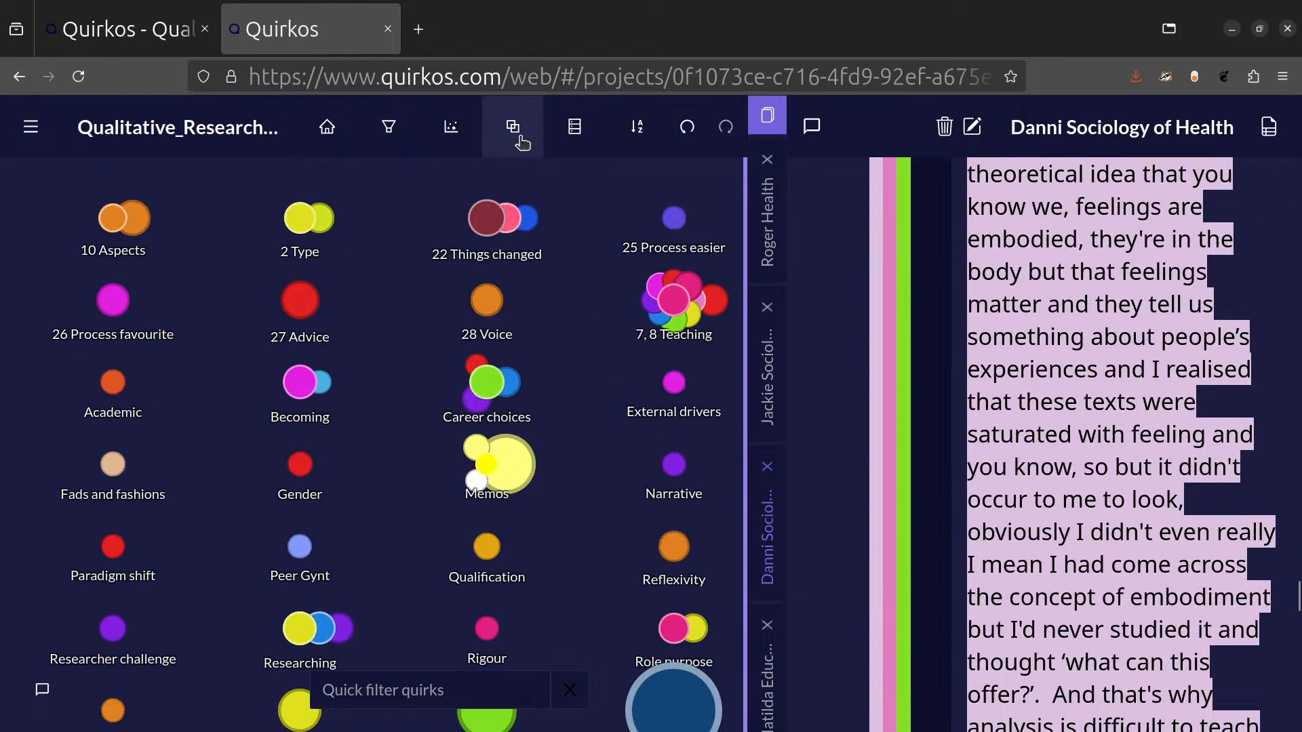
pyautogui.click(634, 127)
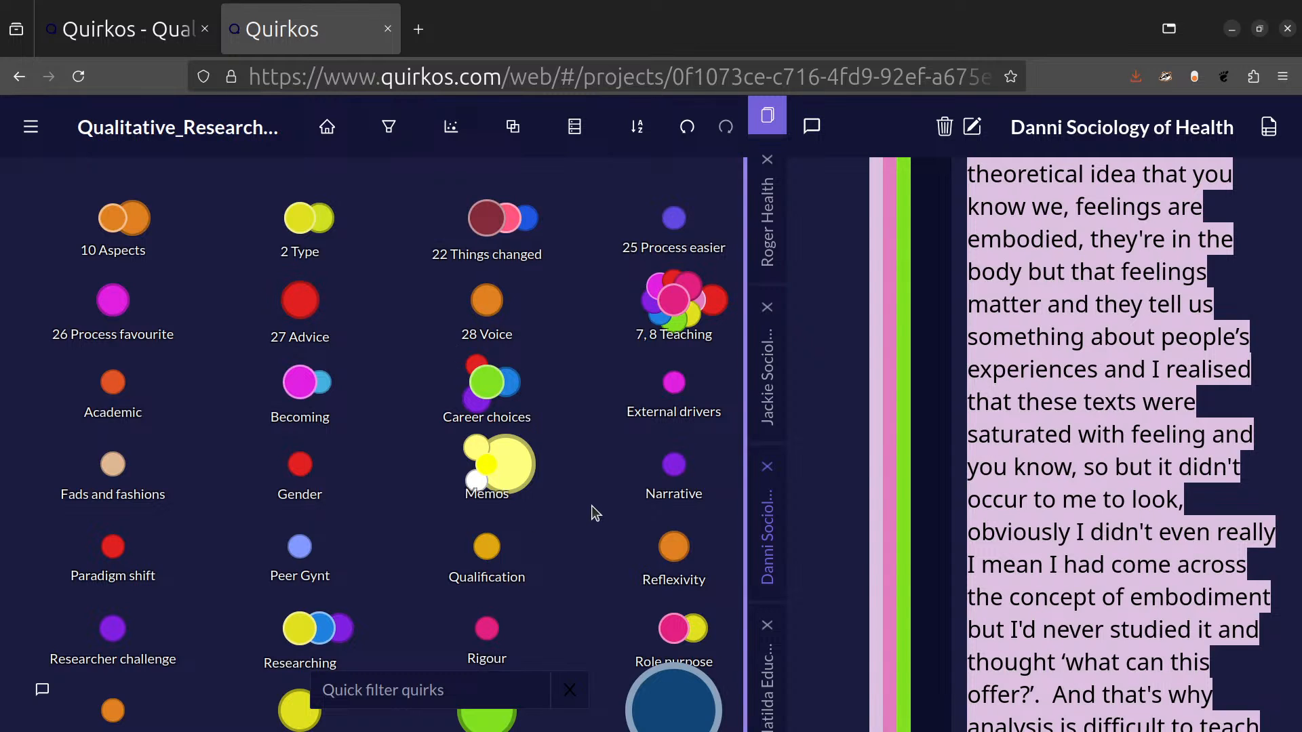
pyautogui.hotkey('ctrl', '-')
pyautogui.hotkey('ctrl', '+')
pyautogui.hotkey('ctrl', '+')
pyautogui.hotkey('ctrl', '-')
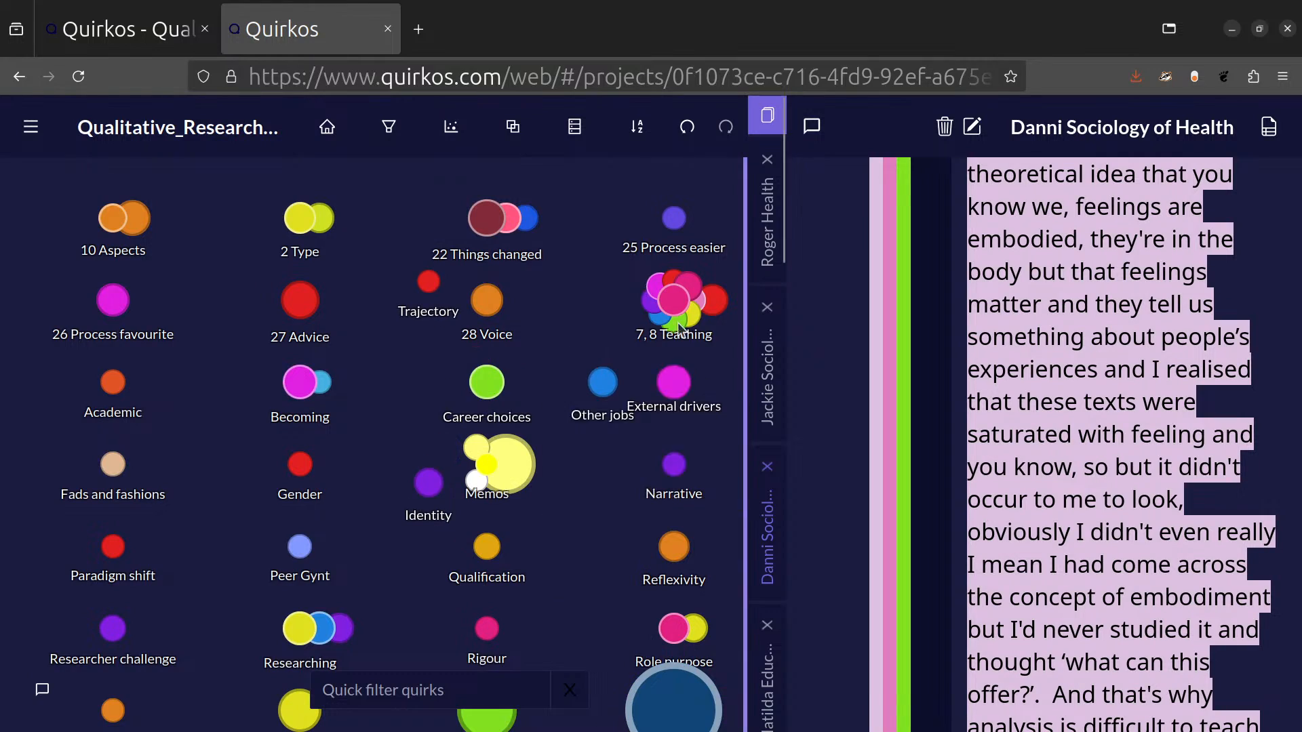
pyautogui.click(451, 127)
pyautogui.click(484, 194)
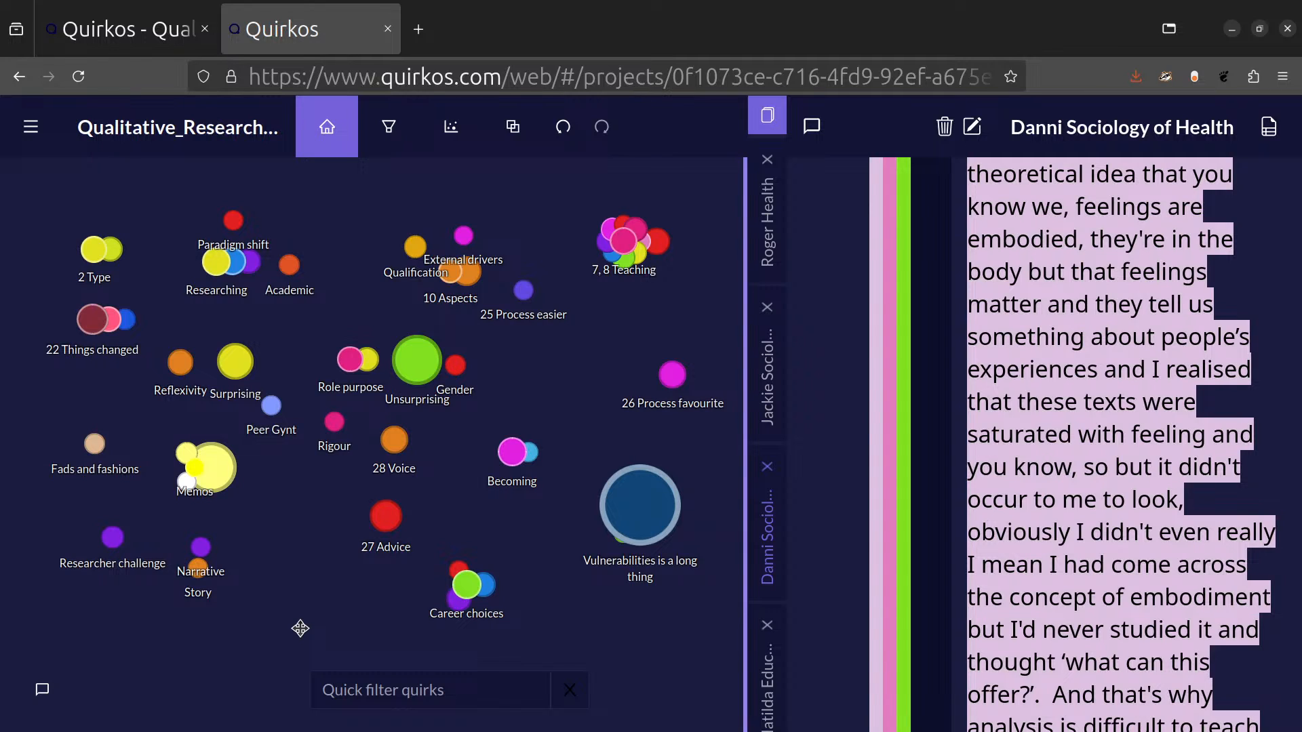
# Filter the quirks by "gend", code the text from "nd they tell us" to "saturated" to Gender, and clear the filter.
pyautogui.click(369, 697)
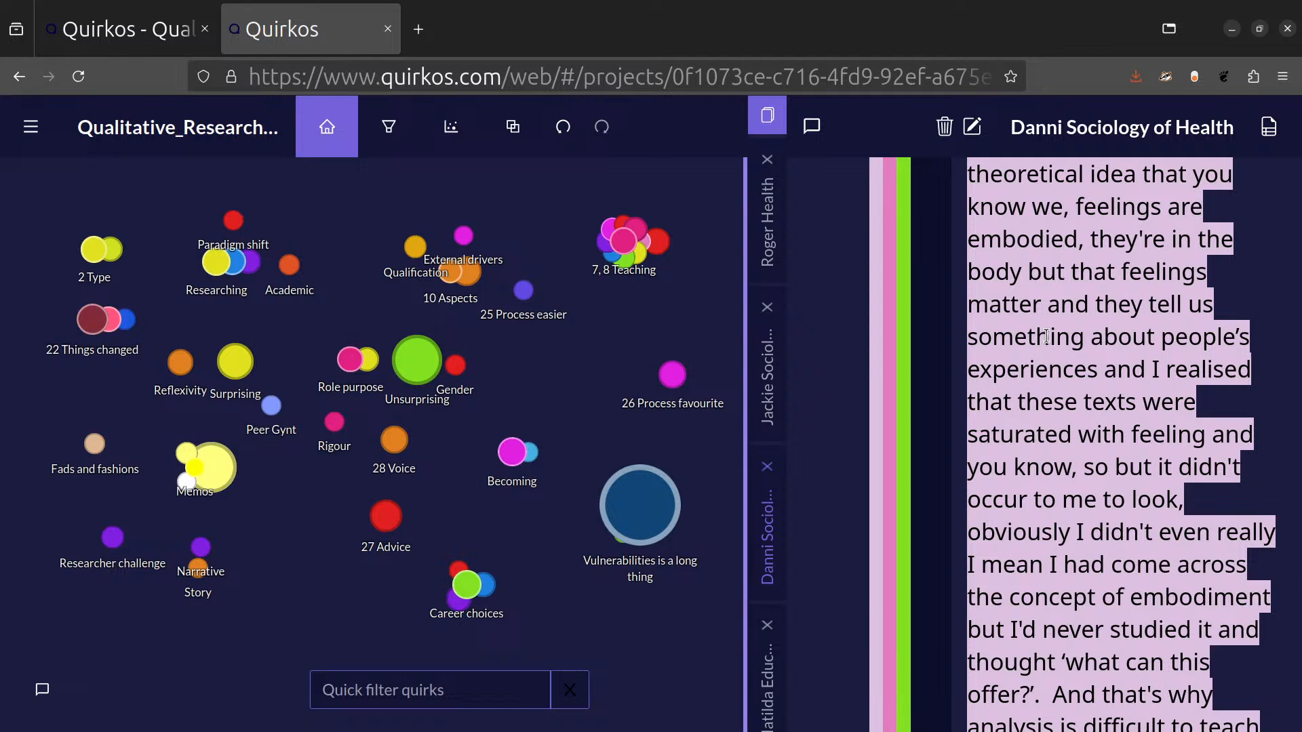
pyautogui.write('gend')
pyautogui.moveTo(1060, 304); pyautogui.dragTo(1071, 434)
pyautogui.moveTo(1105, 349); pyautogui.dragTo(455, 370)
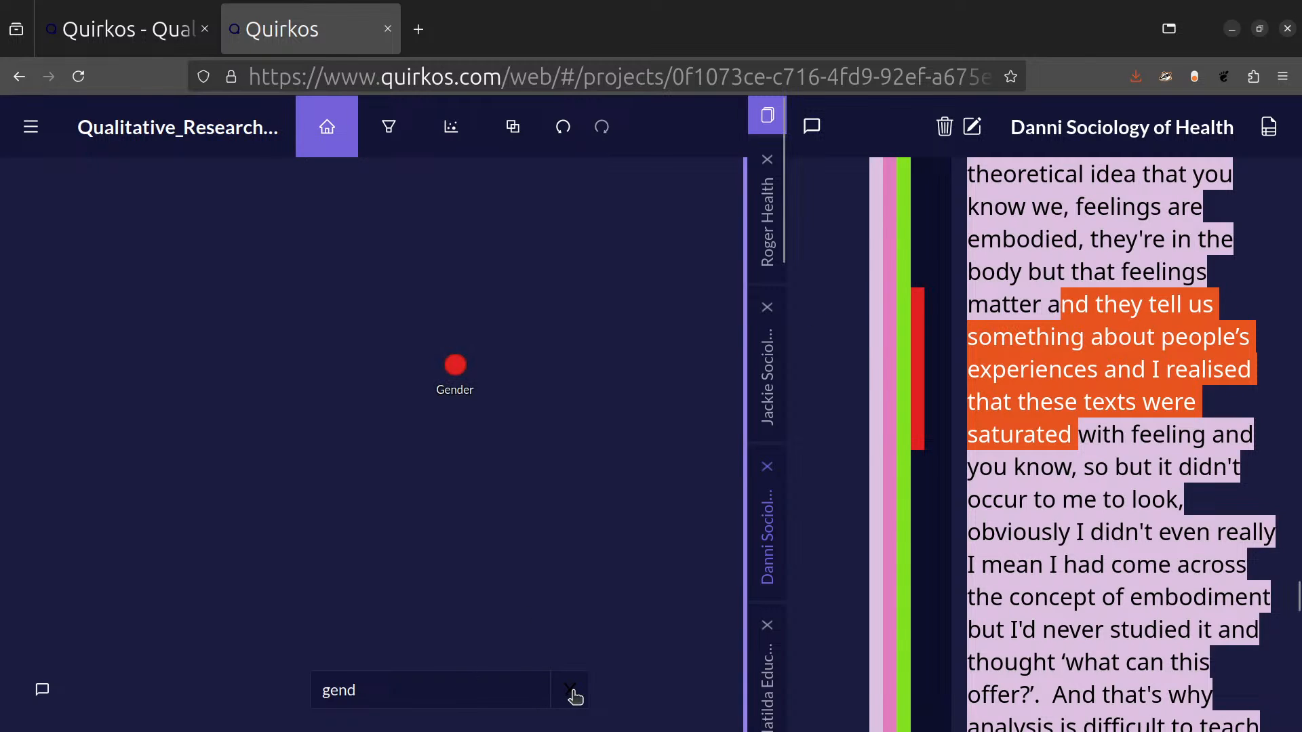
pyautogui.click(478, 690)
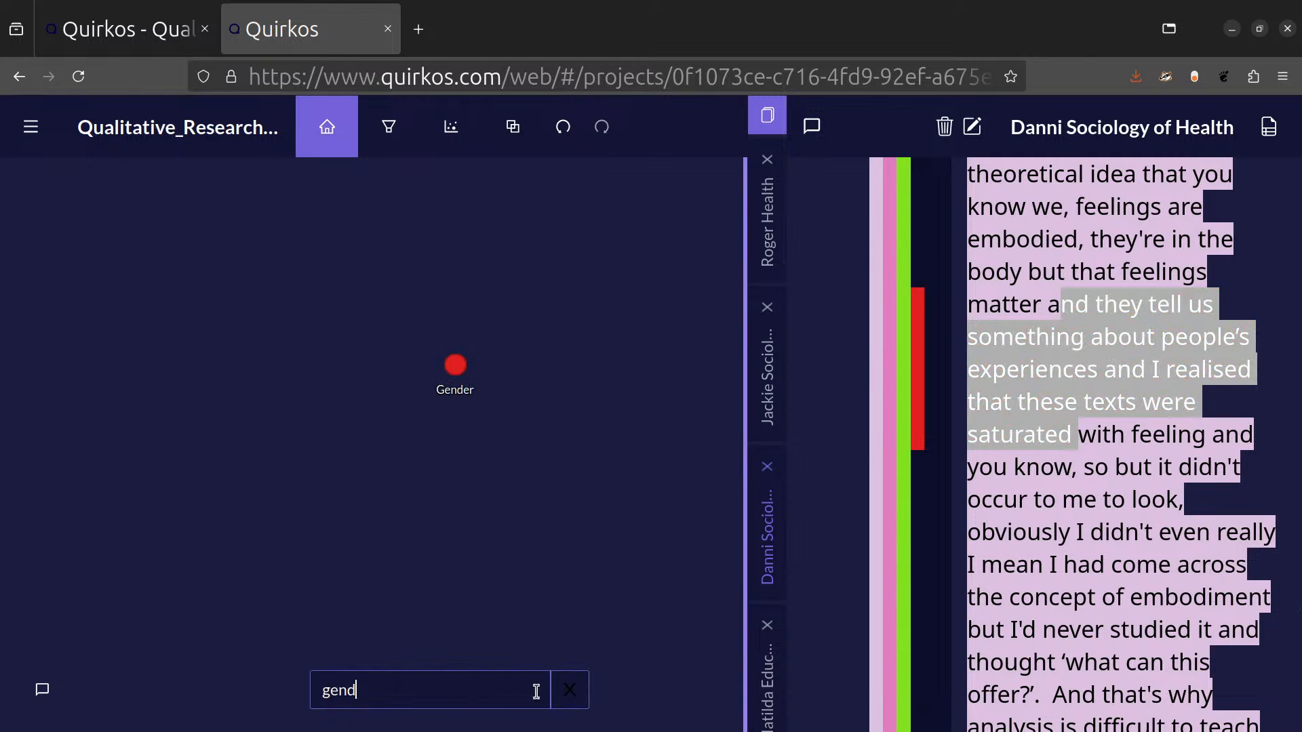
pyautogui.click(568, 691)
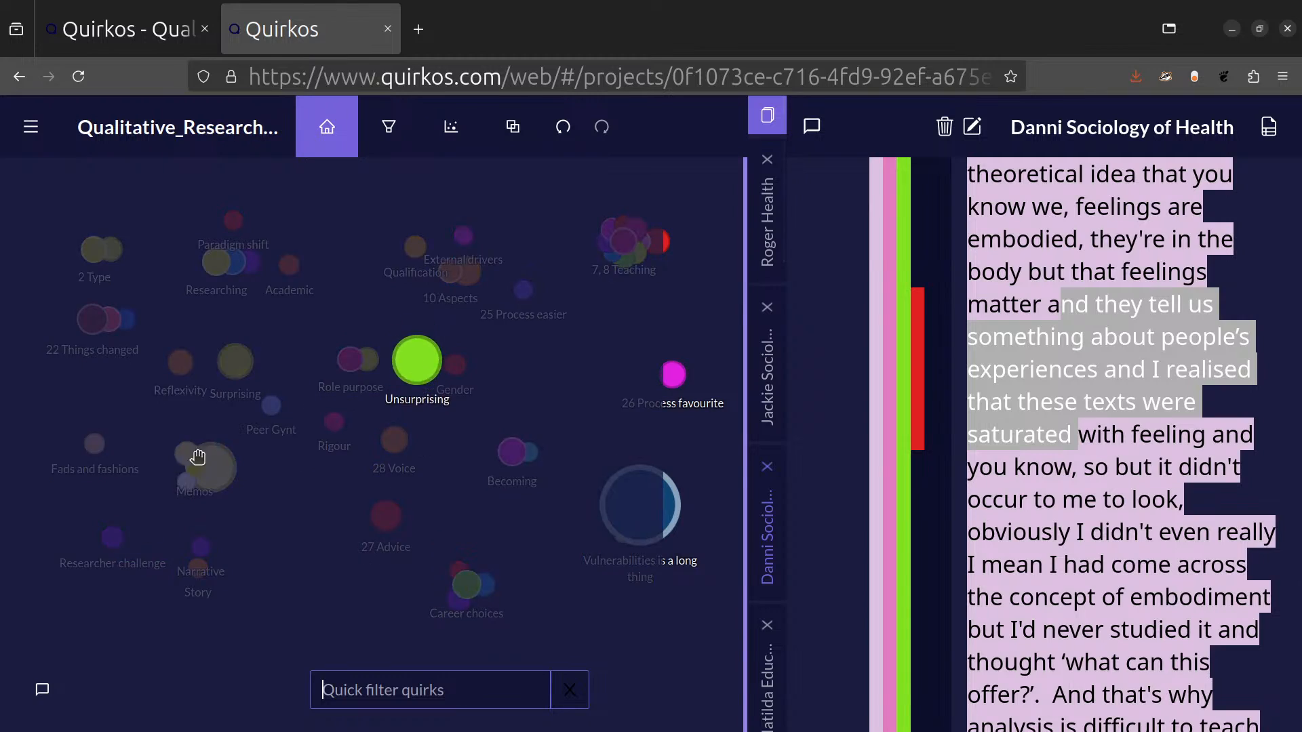
# Filter the quirks by "treat", and replace the filter text with "how".
pyautogui.moveTo(1297, 600); pyautogui.dragTo(1299, 241)
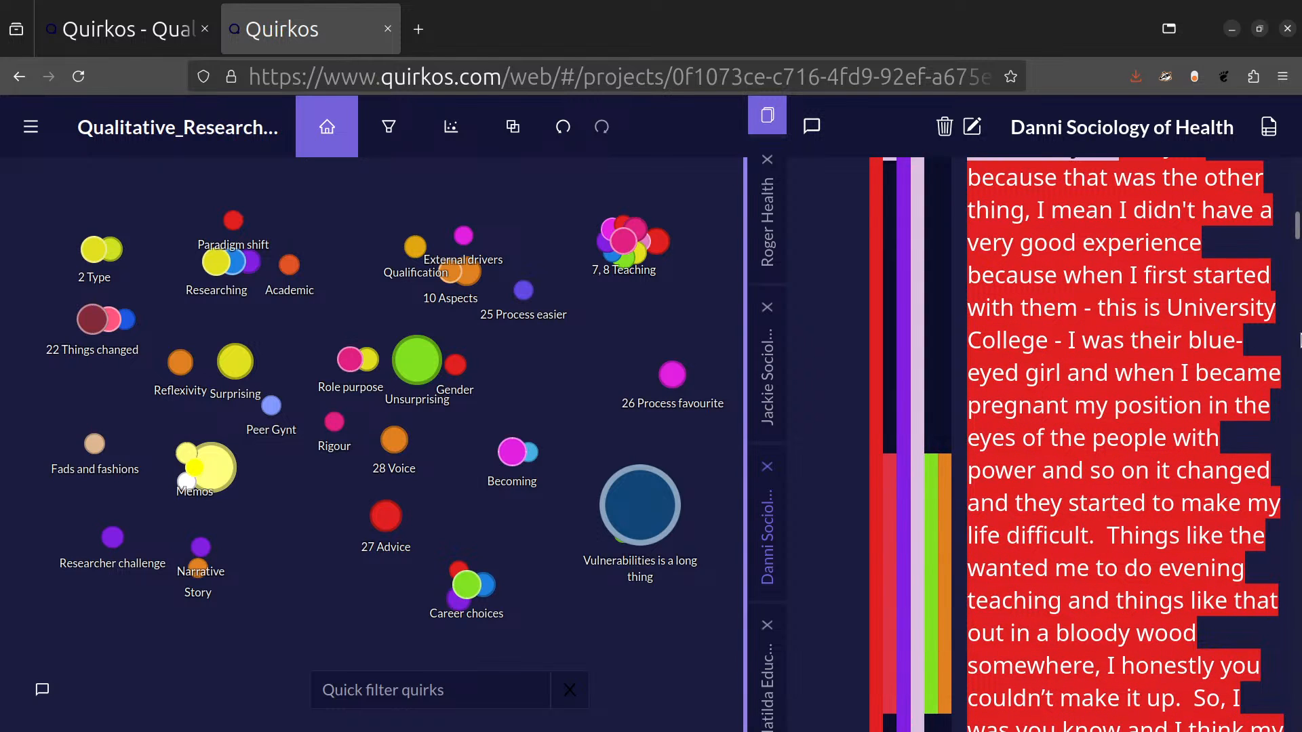
pyautogui.moveTo(1047, 332); pyautogui.dragTo(1125, 631)
pyautogui.click(468, 691)
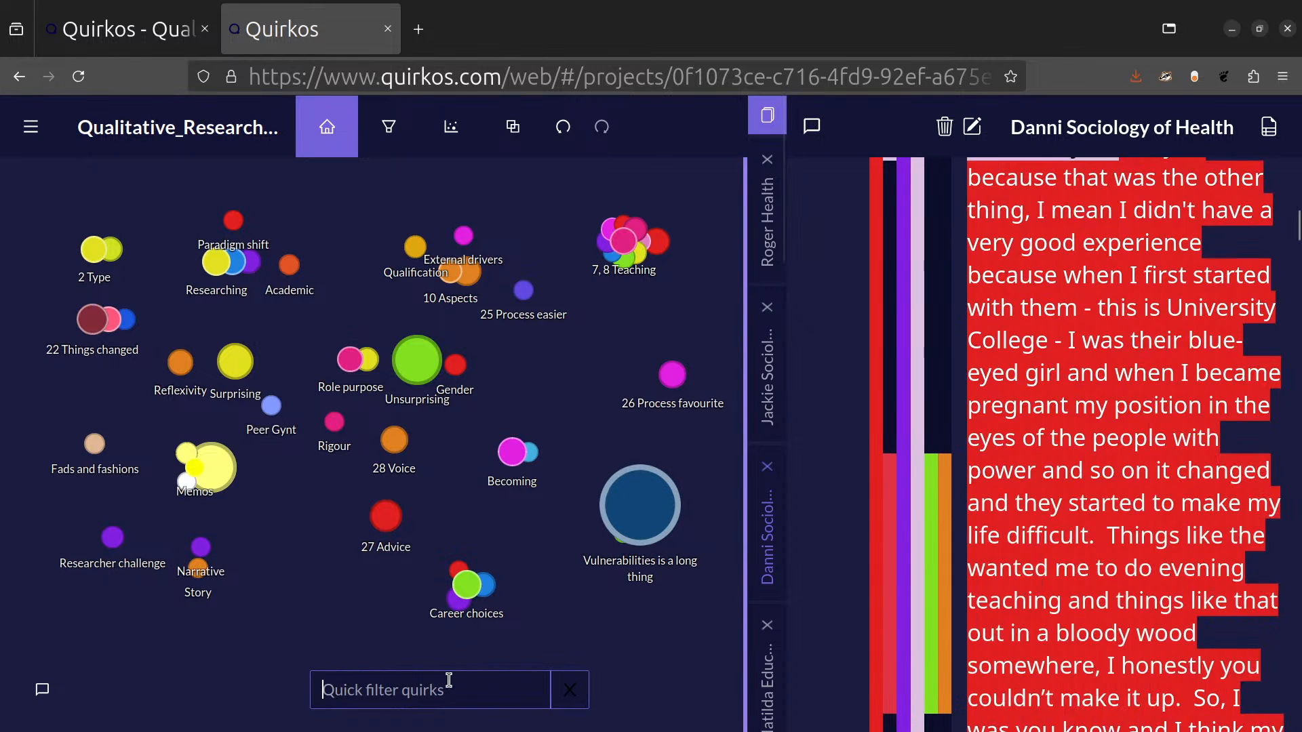
pyautogui.write('treat')
pyautogui.press('BackSpace')
pyautogui.press('BackSpace')
pyautogui.press('BackSpace')
pyautogui.press('BackSpace')
pyautogui.press('BackSpace')
pyautogui.write('how')
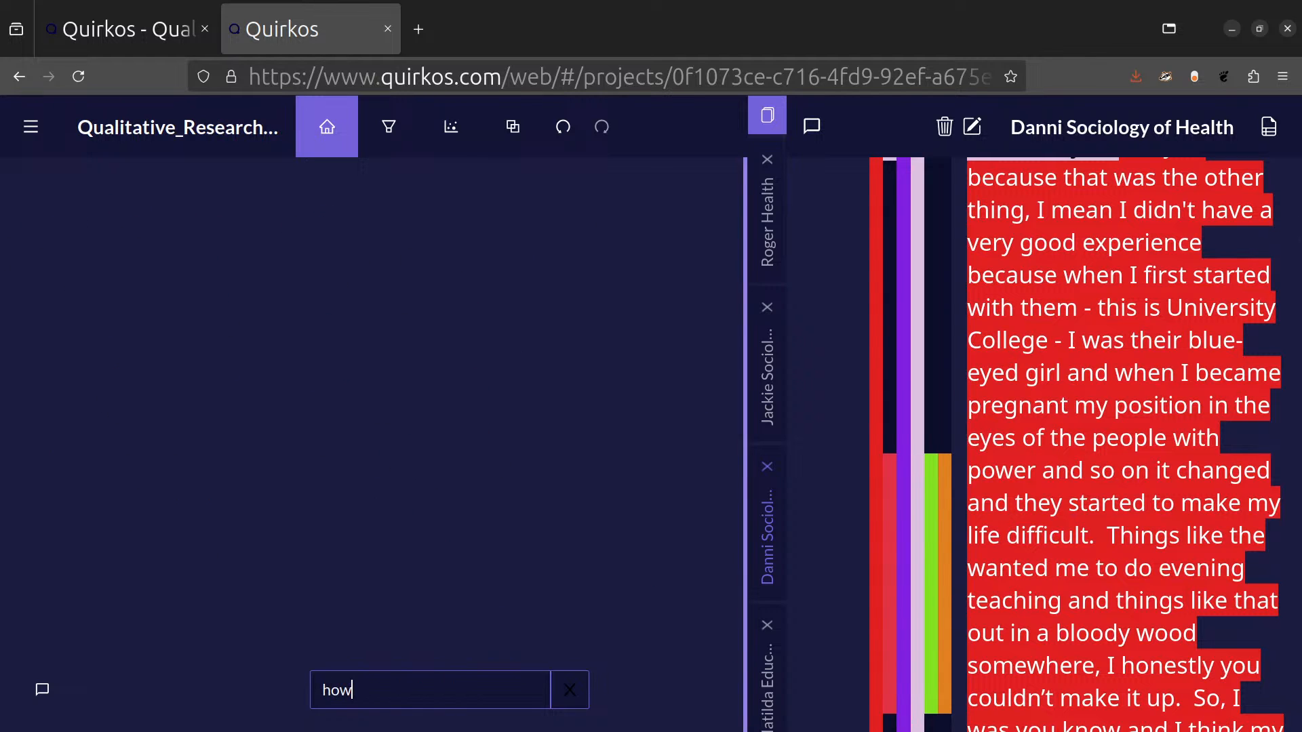
# Clear the quick filter so that all quirks show on the canvas.
pyautogui.press('BackSpace')
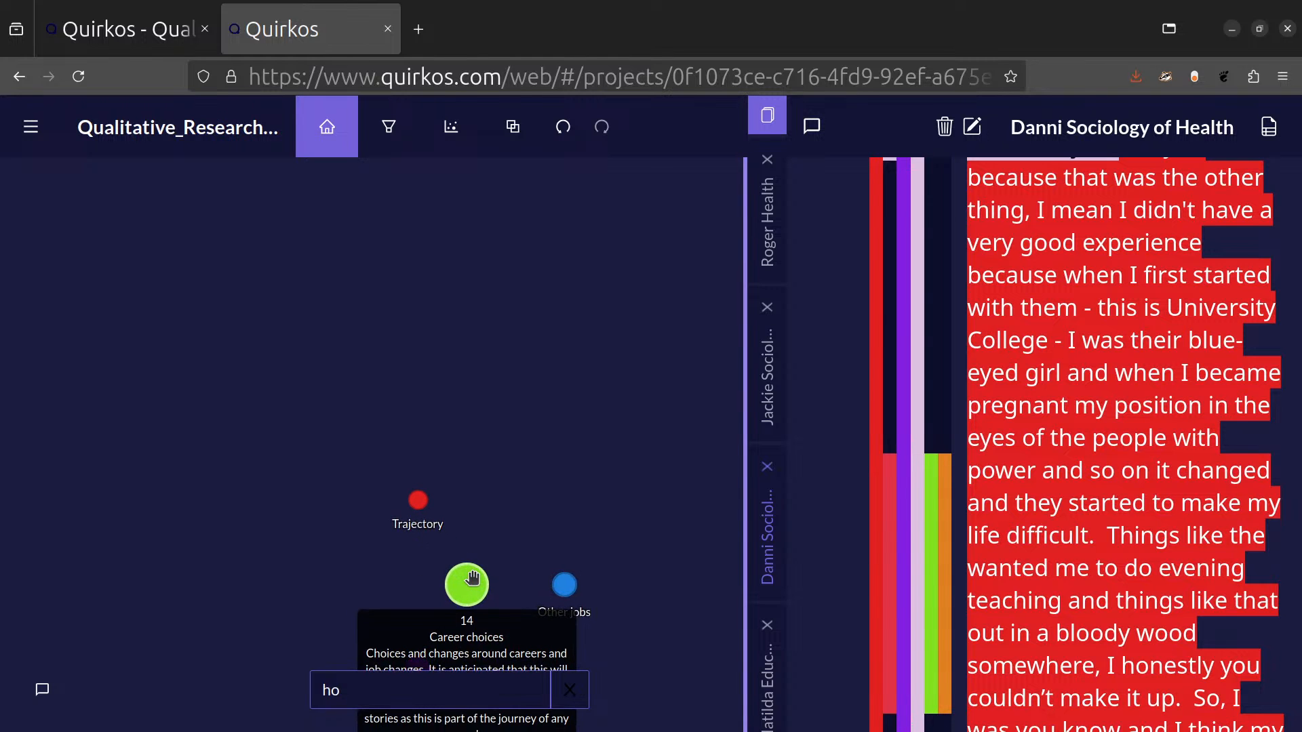
pyautogui.hotkey('ctrl', 'a')
pyautogui.press('BackSpace')
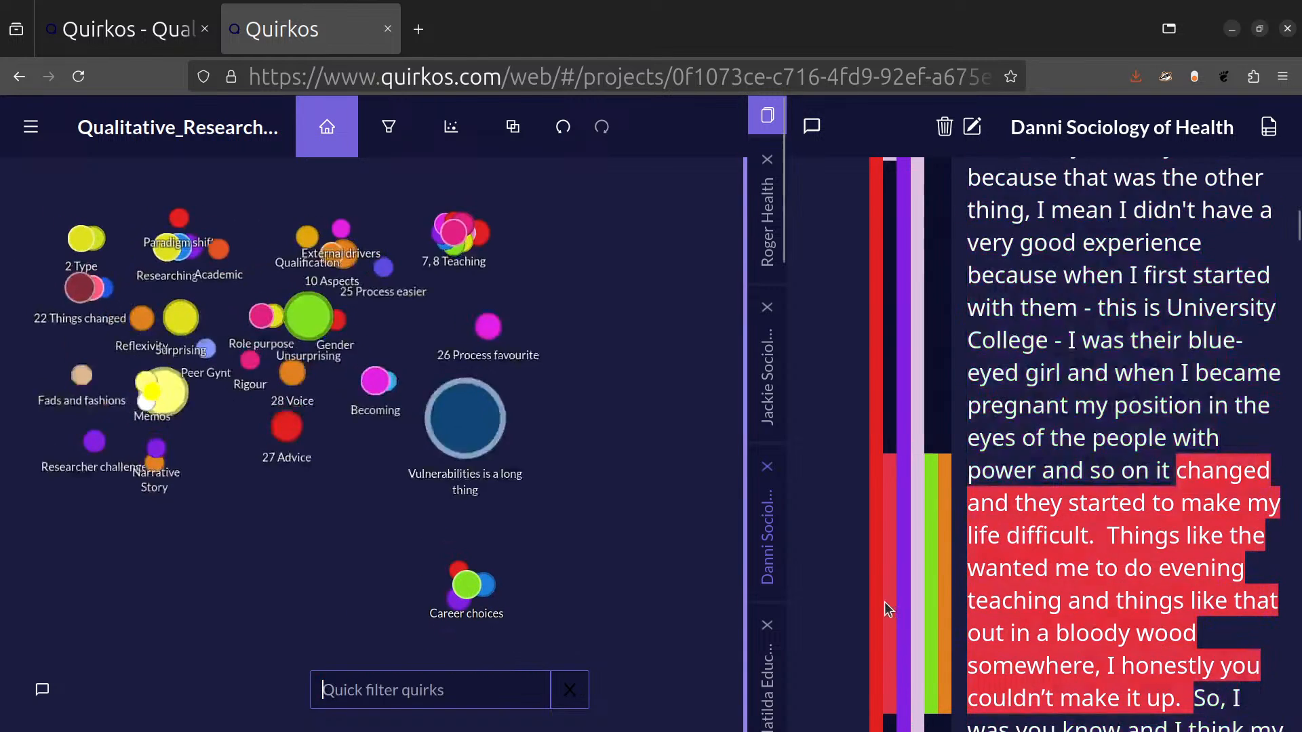
pyautogui.moveTo(905, 567)
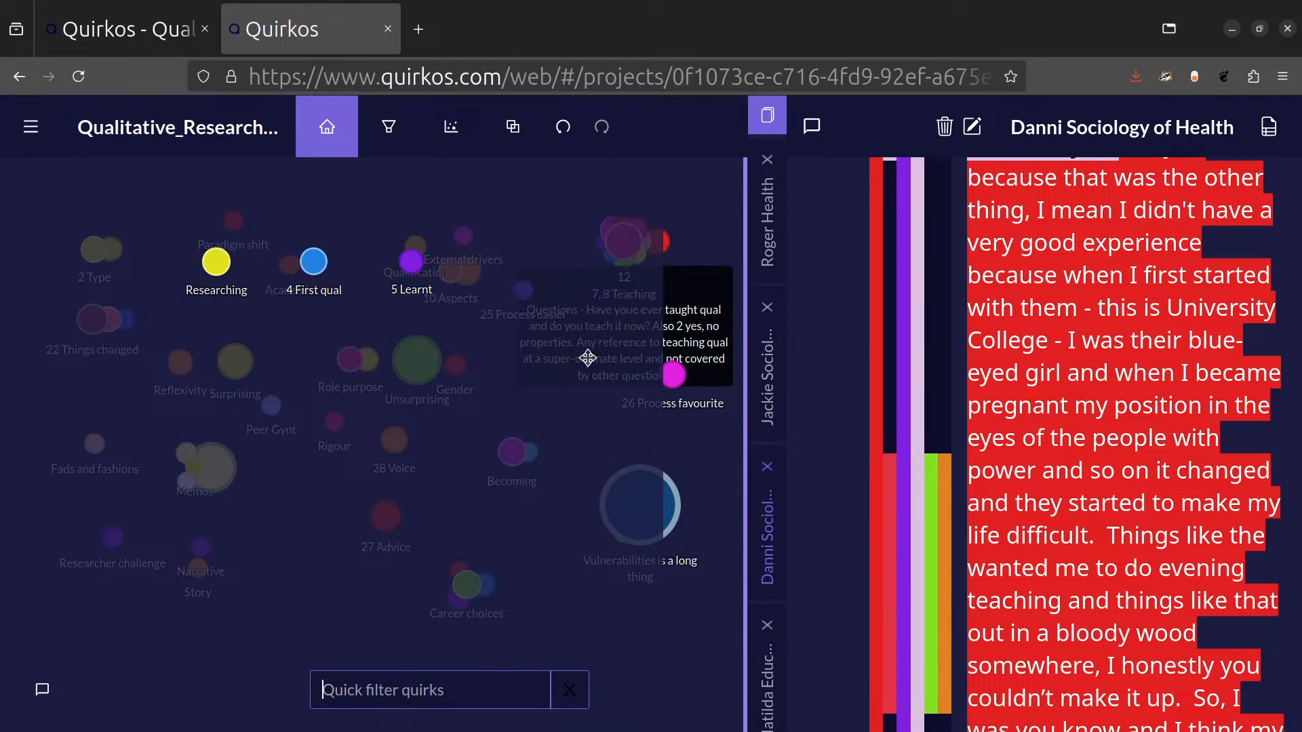
pyautogui.click(436, 690)
pyautogui.write('how')
pyautogui.press('BackSpace')
pyautogui.press('BackSpace')
pyautogui.press('BackSpace')
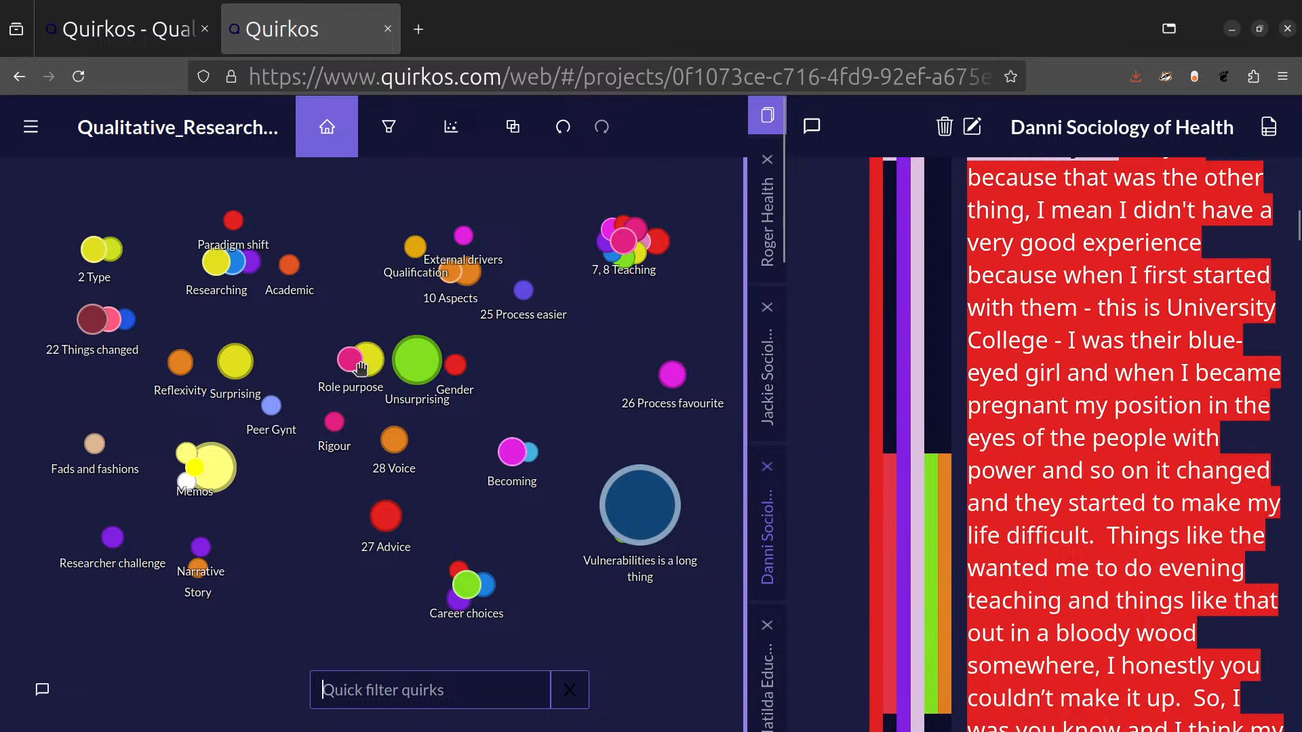
# Open the Overlap view for the Unsurprising quirk, show its overlaps with Vulnerabilities is a long thing, and clear that selection.
pyautogui.rightClick(411, 360)
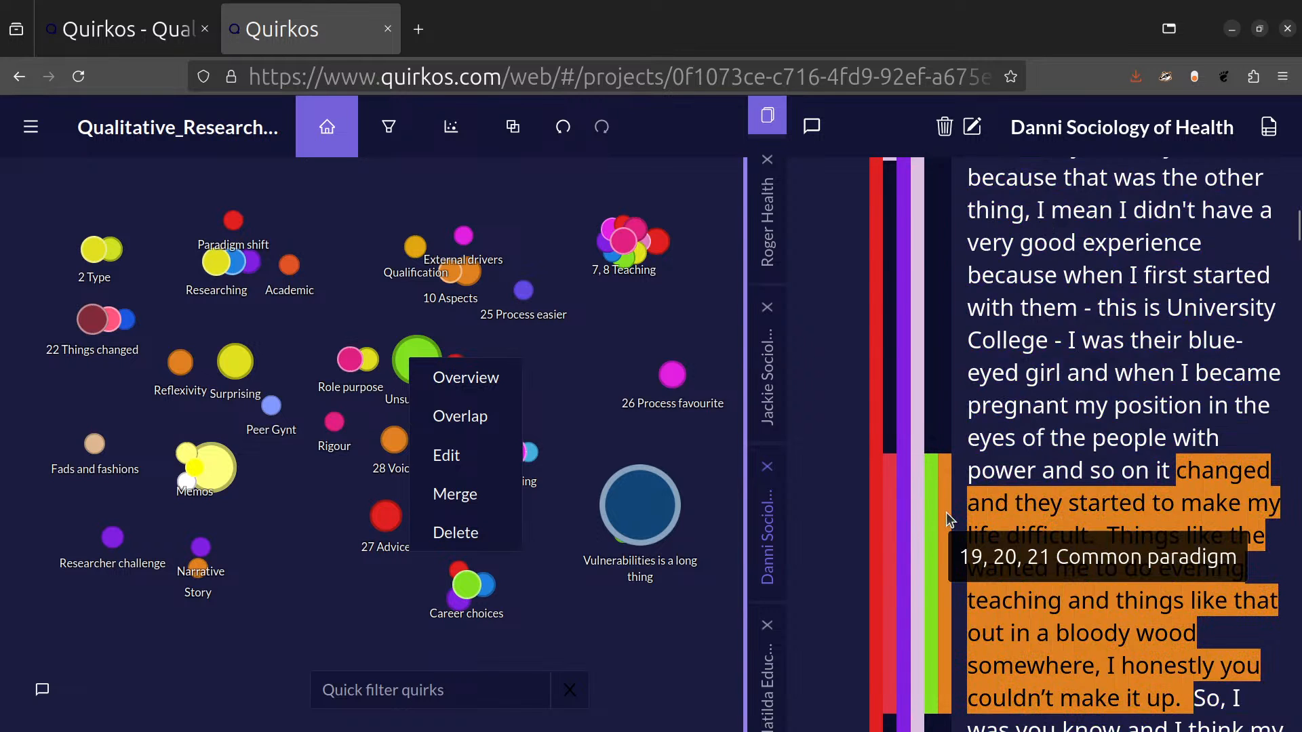
pyautogui.click(500, 416)
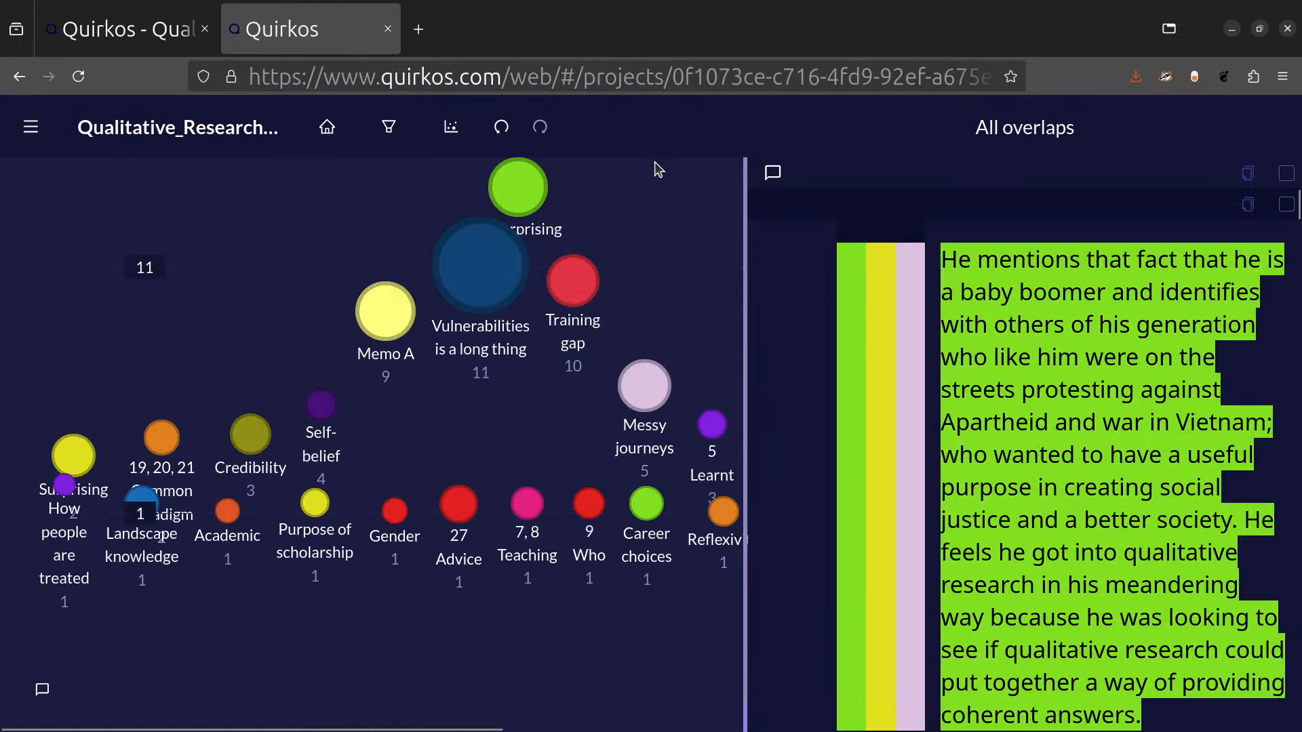
pyautogui.click(501, 274)
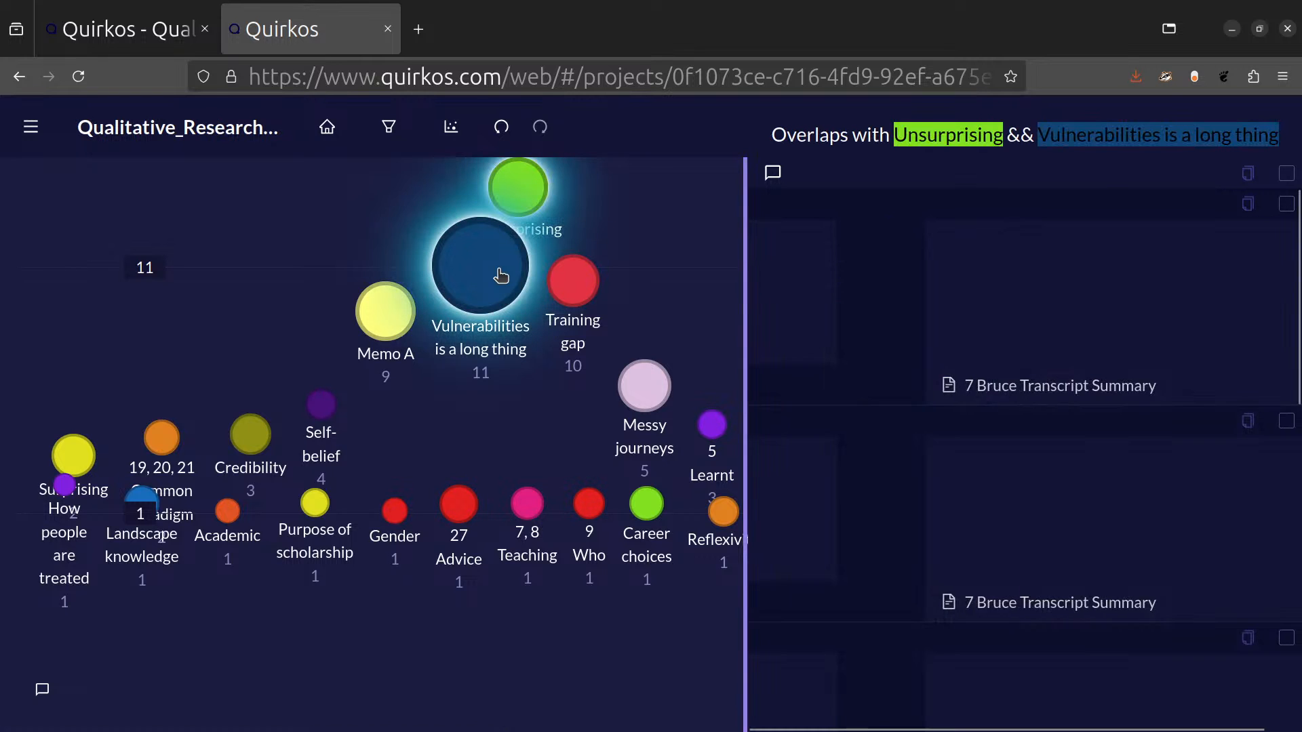
pyautogui.click(479, 276)
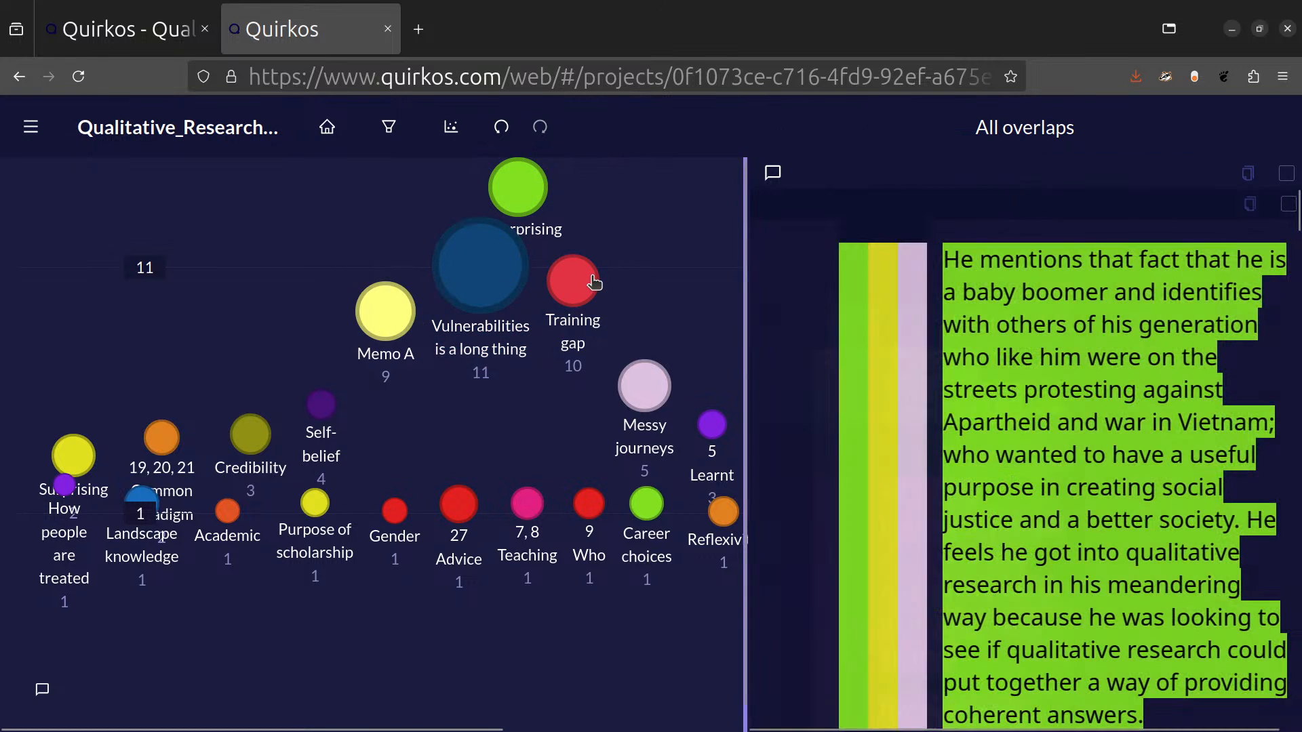
# Show the overlaps between Unsurprising and Training gap, and read through the quotes coded to both.
pyautogui.click(586, 282)
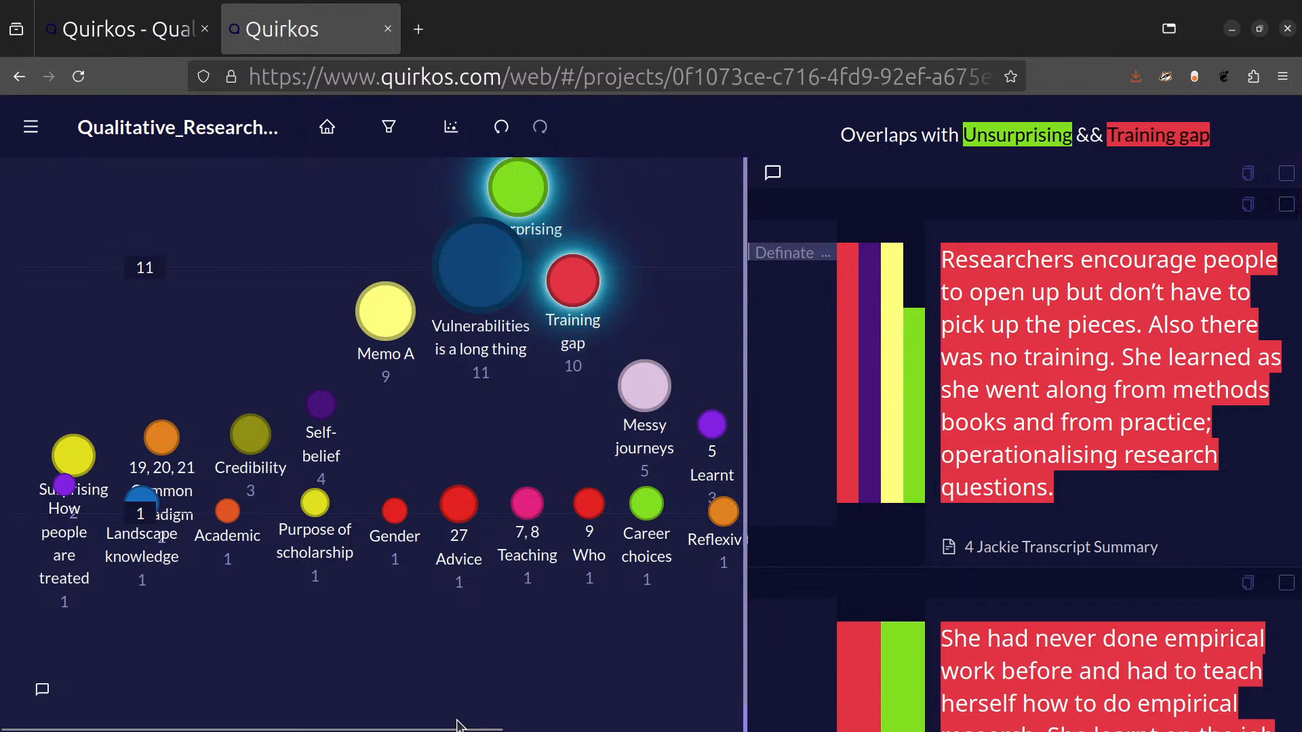
pyautogui.moveTo(460, 729); pyautogui.dragTo(587, 729)
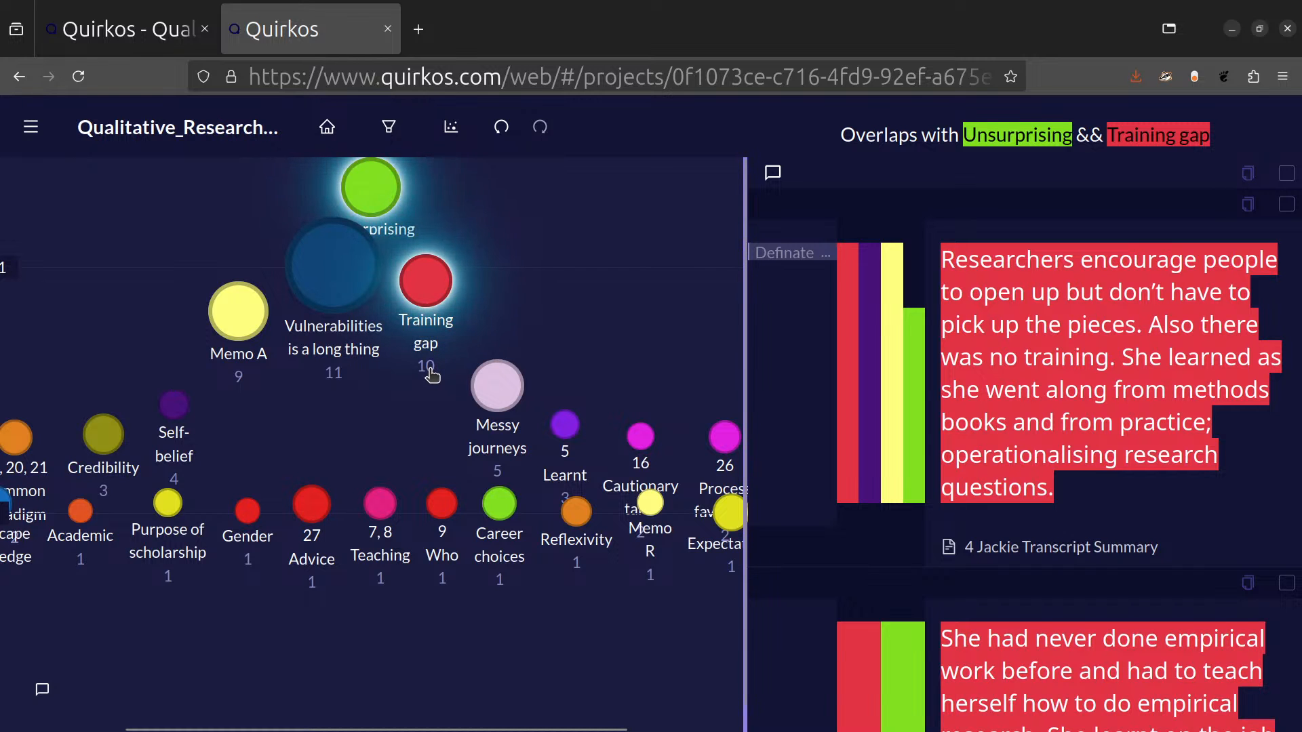
pyautogui.scroll(-15, 1103, 332)
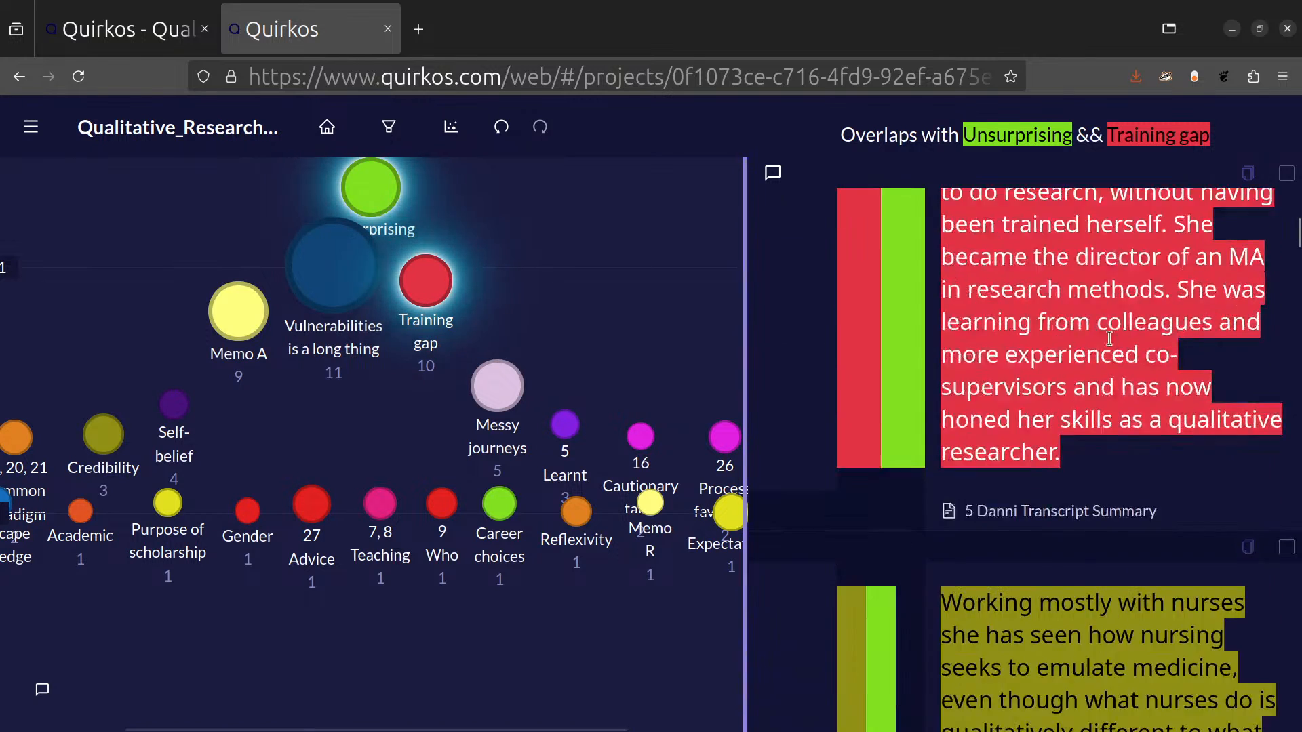
pyautogui.scroll(-15, 1127, 336)
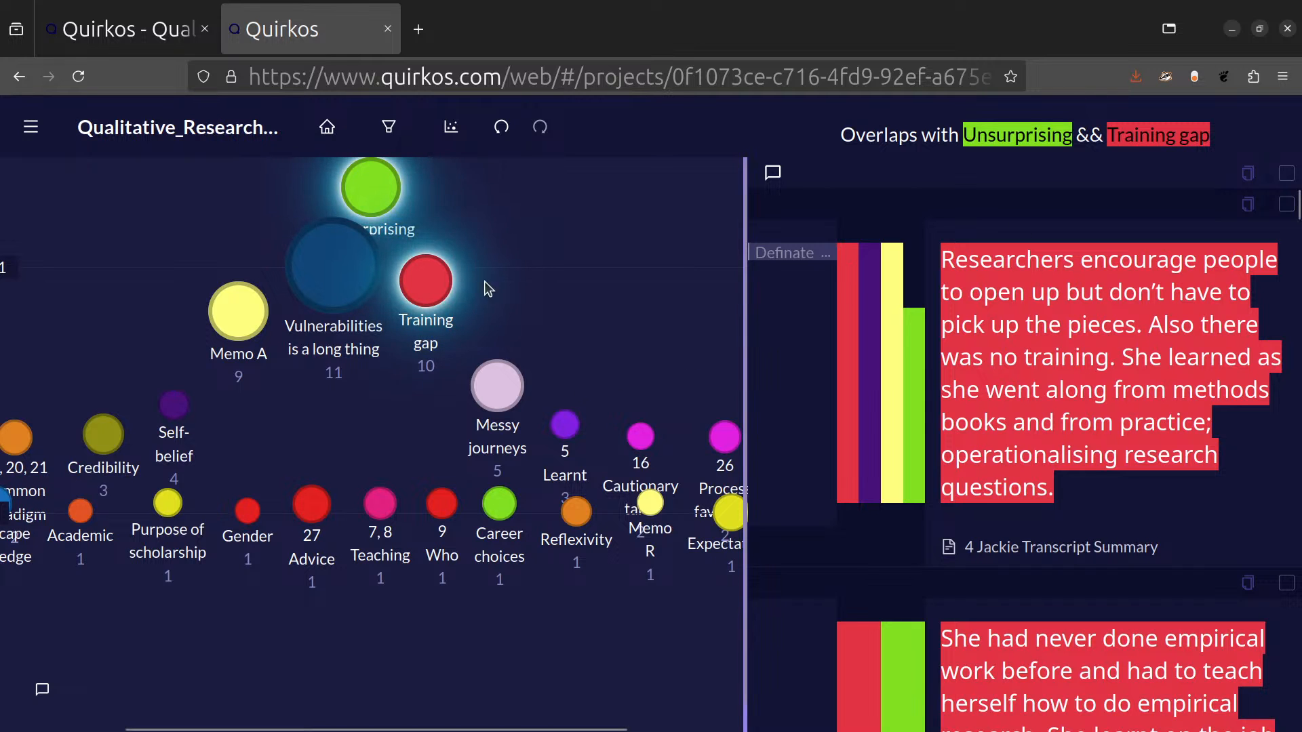
# Examine the quotes where Unsurprising overlaps with Messy journeys, and those where it overlaps with Self-belief.
pyautogui.click(497, 381)
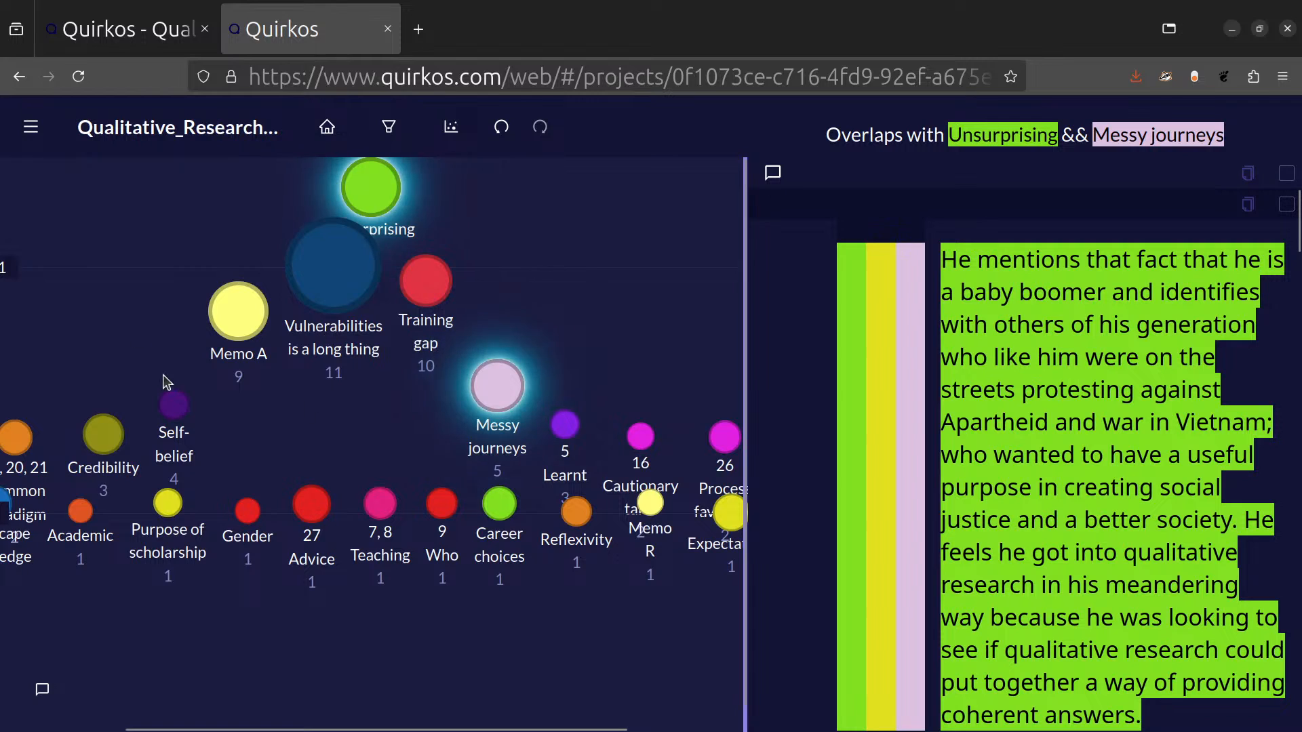
pyautogui.click(521, 407)
pyautogui.click(173, 404)
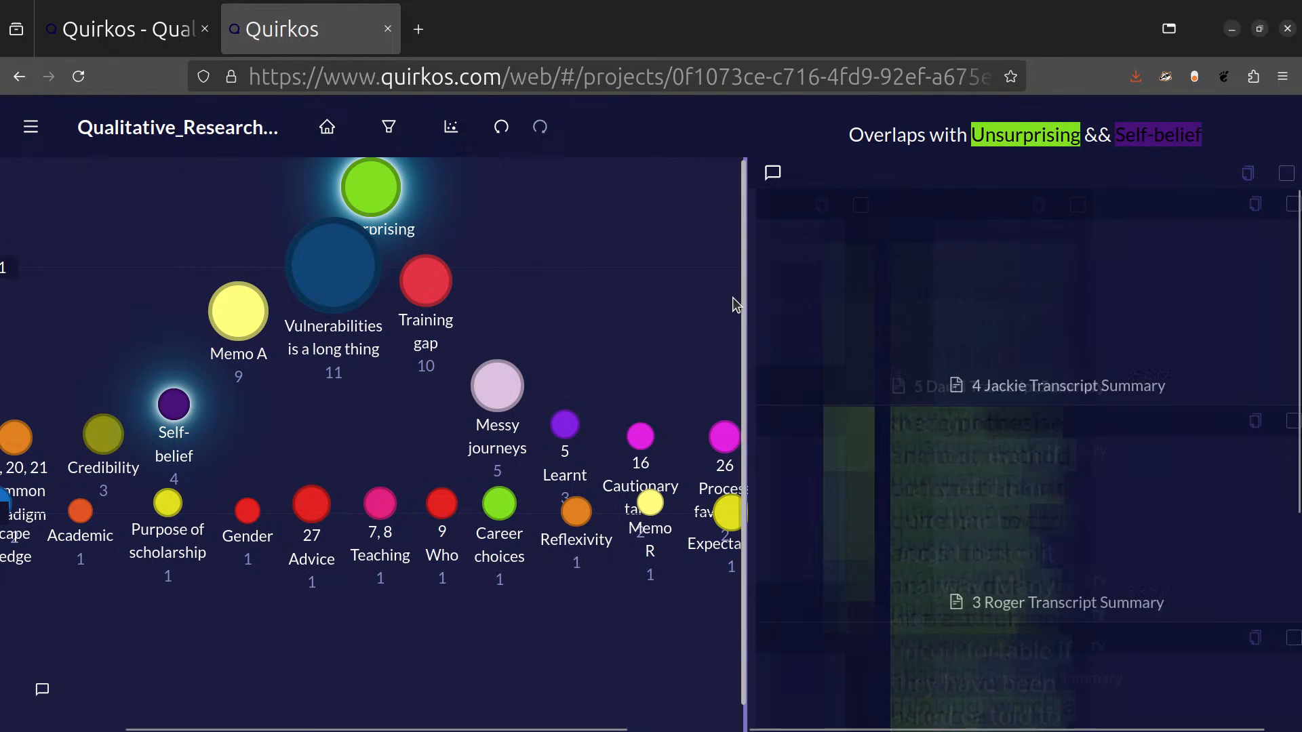
pyautogui.scroll(-6, 1085, 420)
pyautogui.scroll(6, 1104, 397)
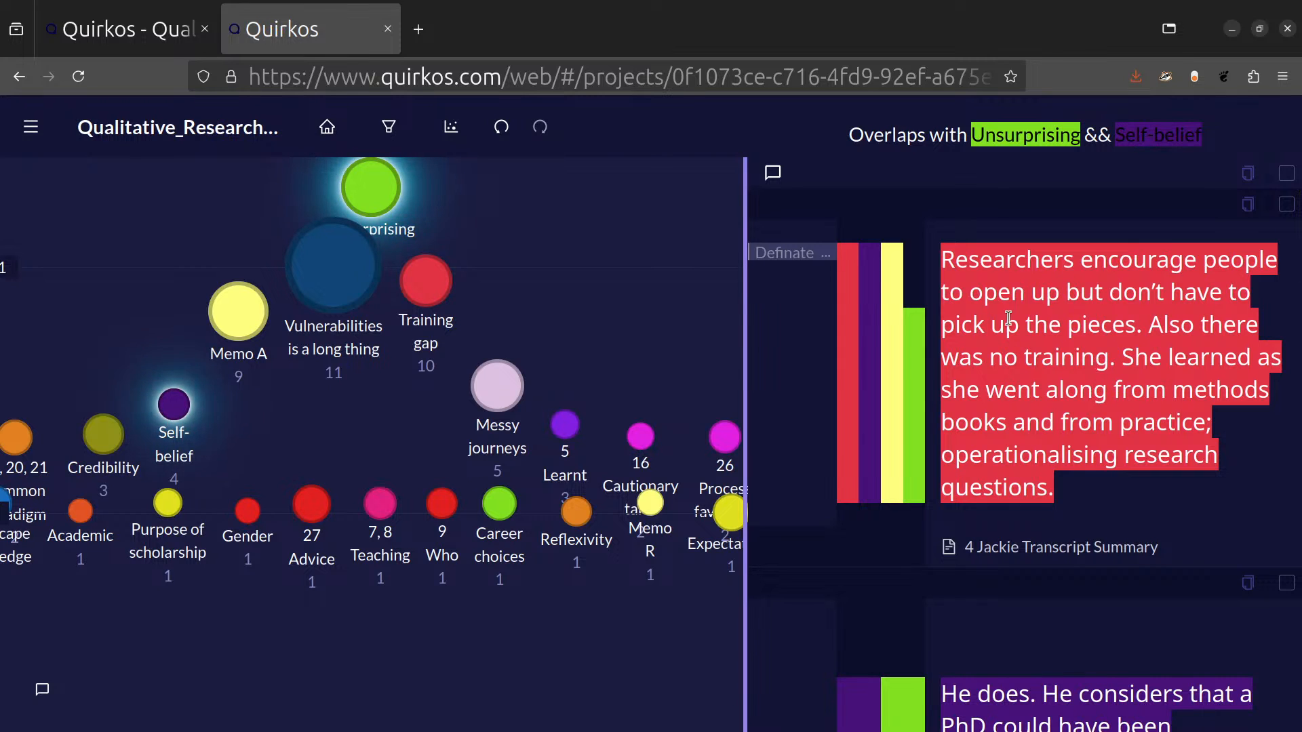
# Review the Unsurprising overlaps with Training gap once more and return to the quirk canvas.
pyautogui.click(511, 235)
pyautogui.click(377, 191)
pyautogui.click(424, 278)
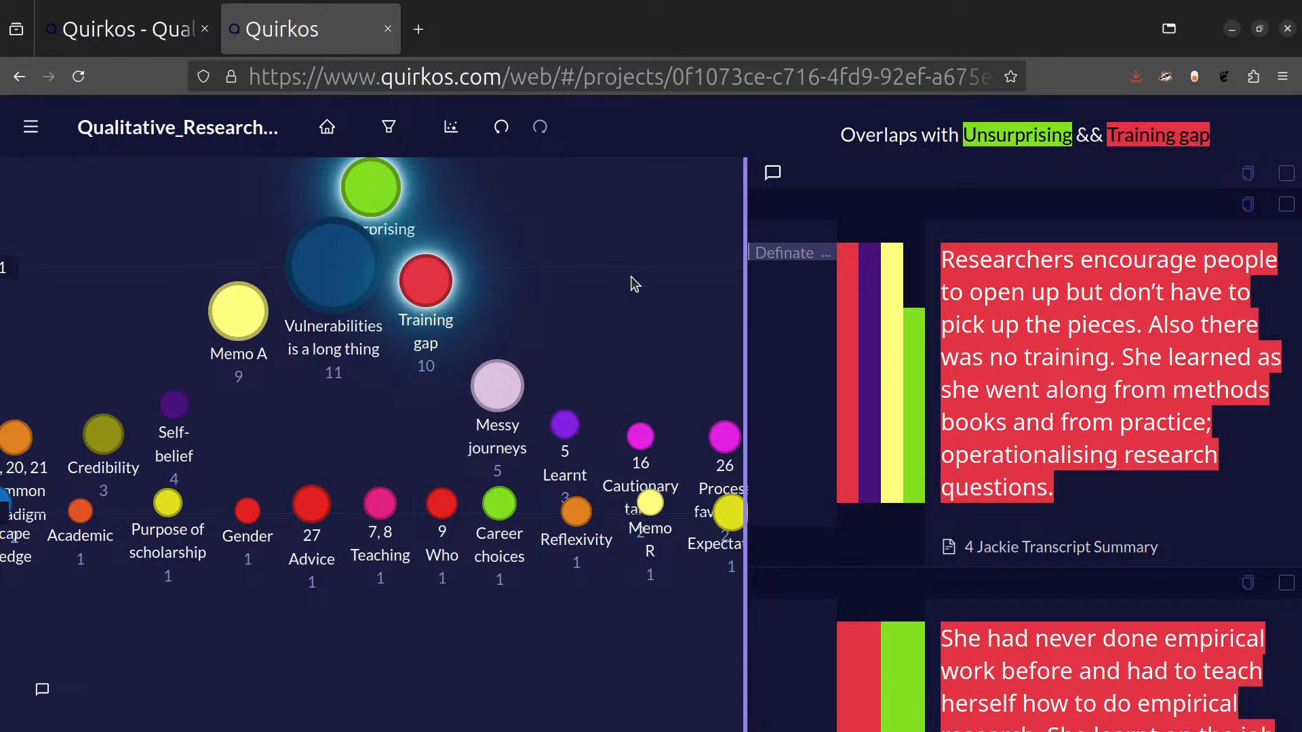
pyautogui.scroll(-10, 1163, 467)
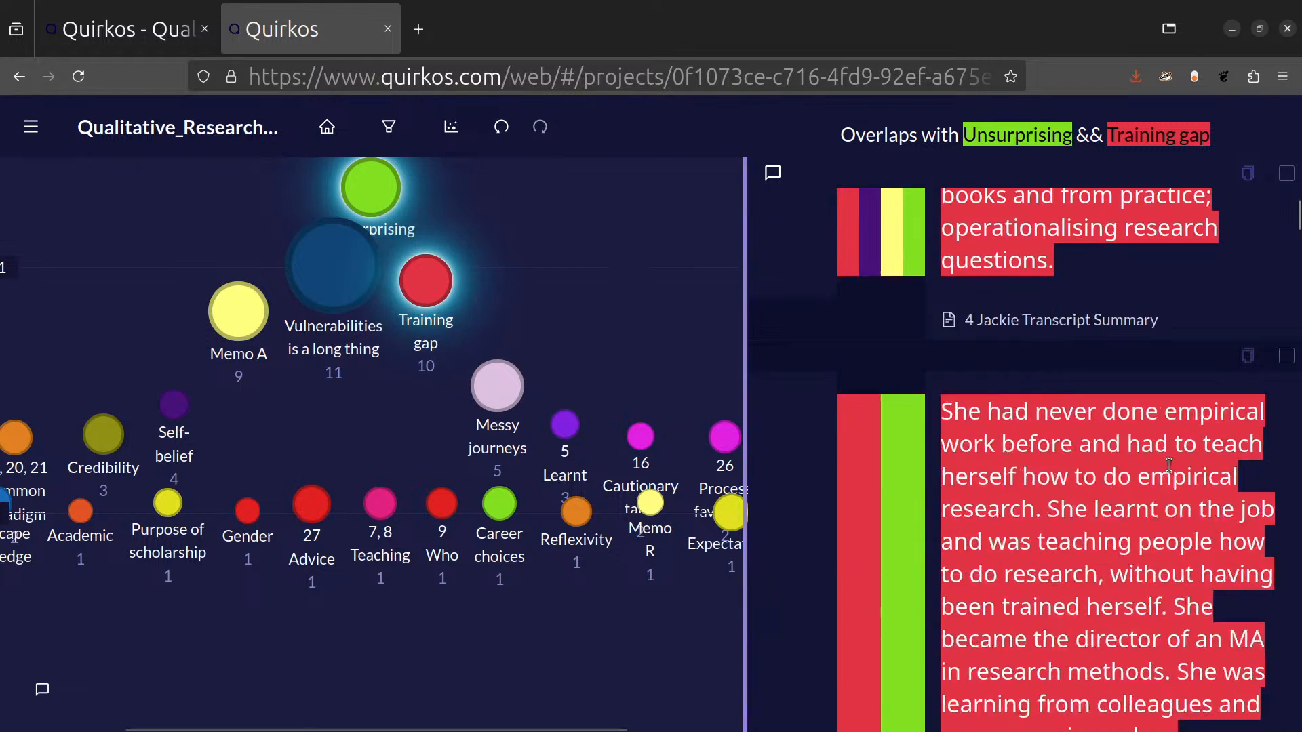
pyautogui.scroll(8, 1168, 450)
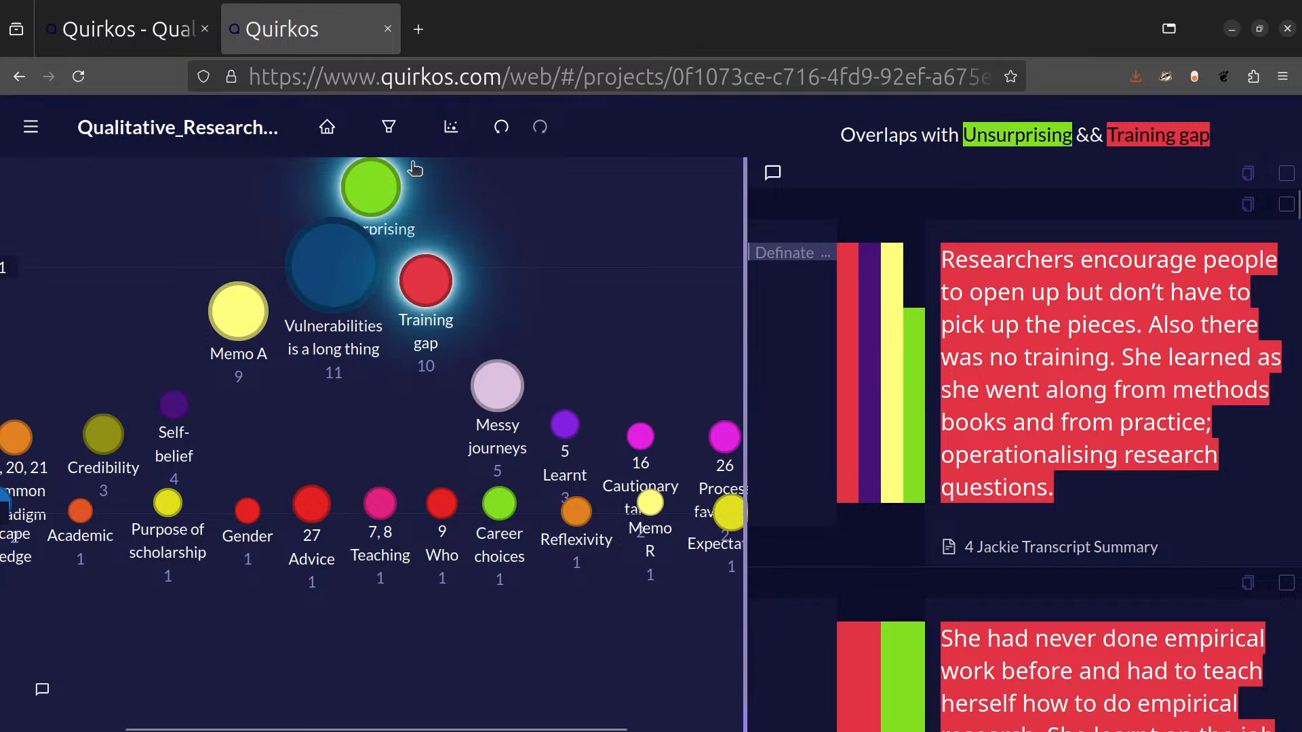
pyautogui.click(339, 127)
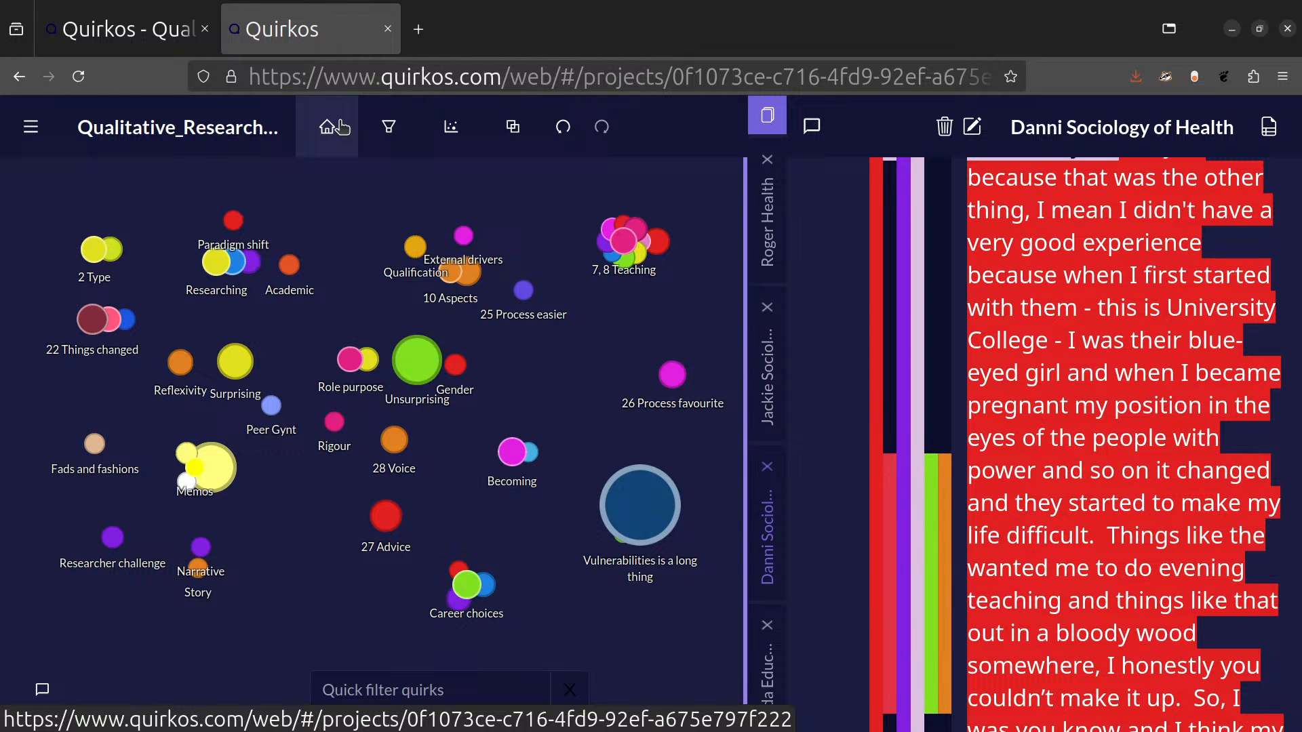
pyautogui.click(342, 127)
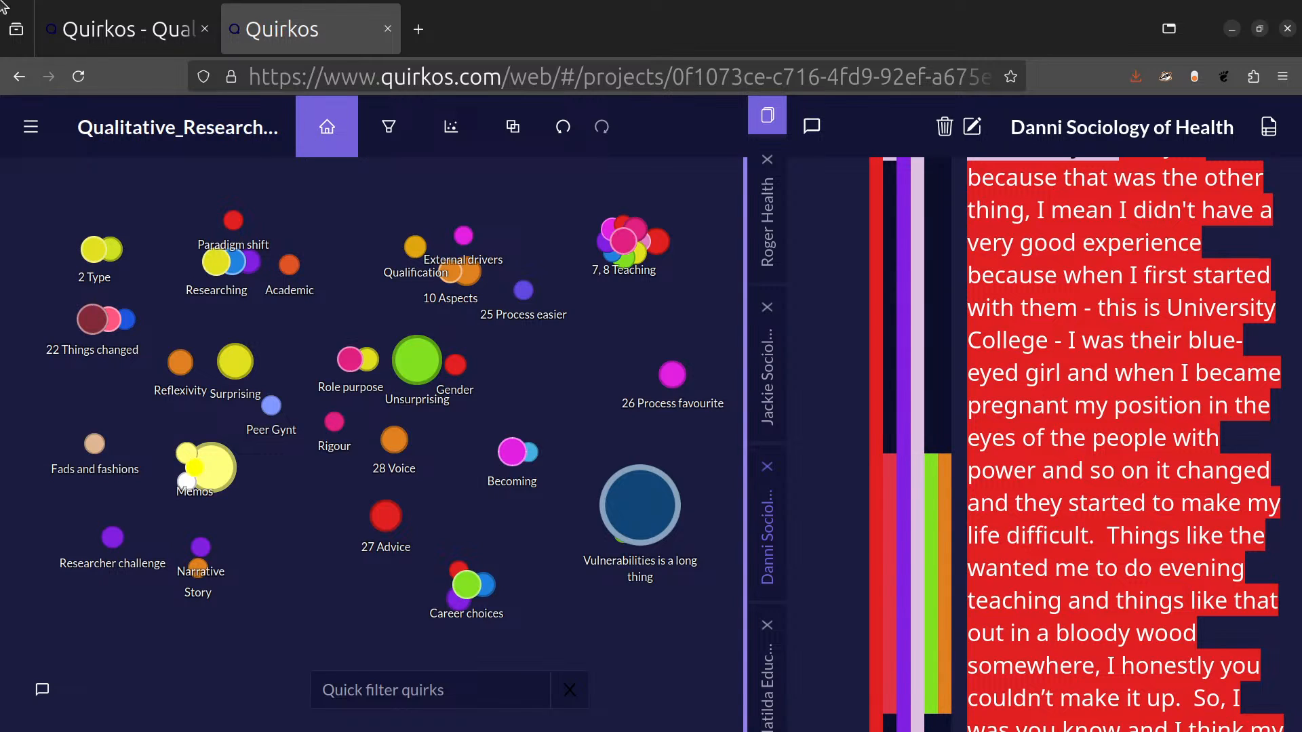
# Examine the open transcript's source properties, from Gender and Location down to How long in academia, and return to its text.
pyautogui.click(1269, 127)
pyautogui.scroll(-4, 1131, 334)
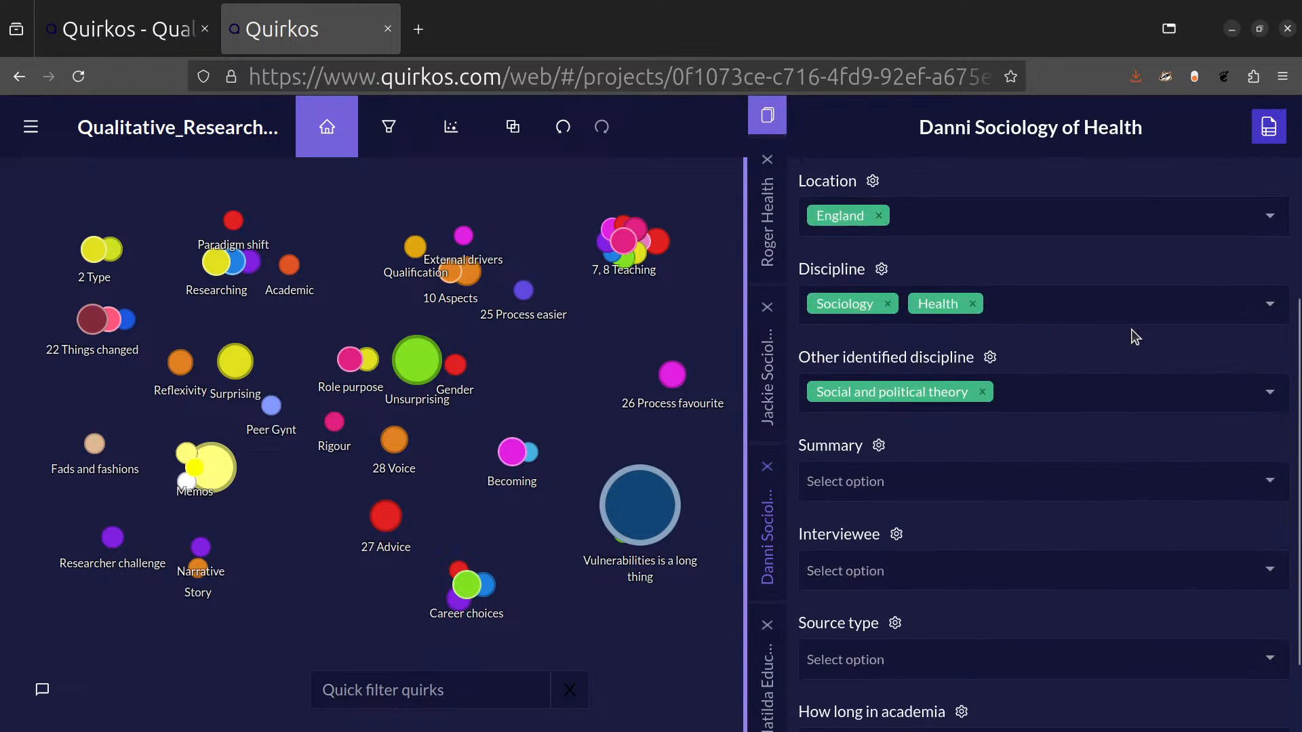
pyautogui.scroll(4, 1133, 337)
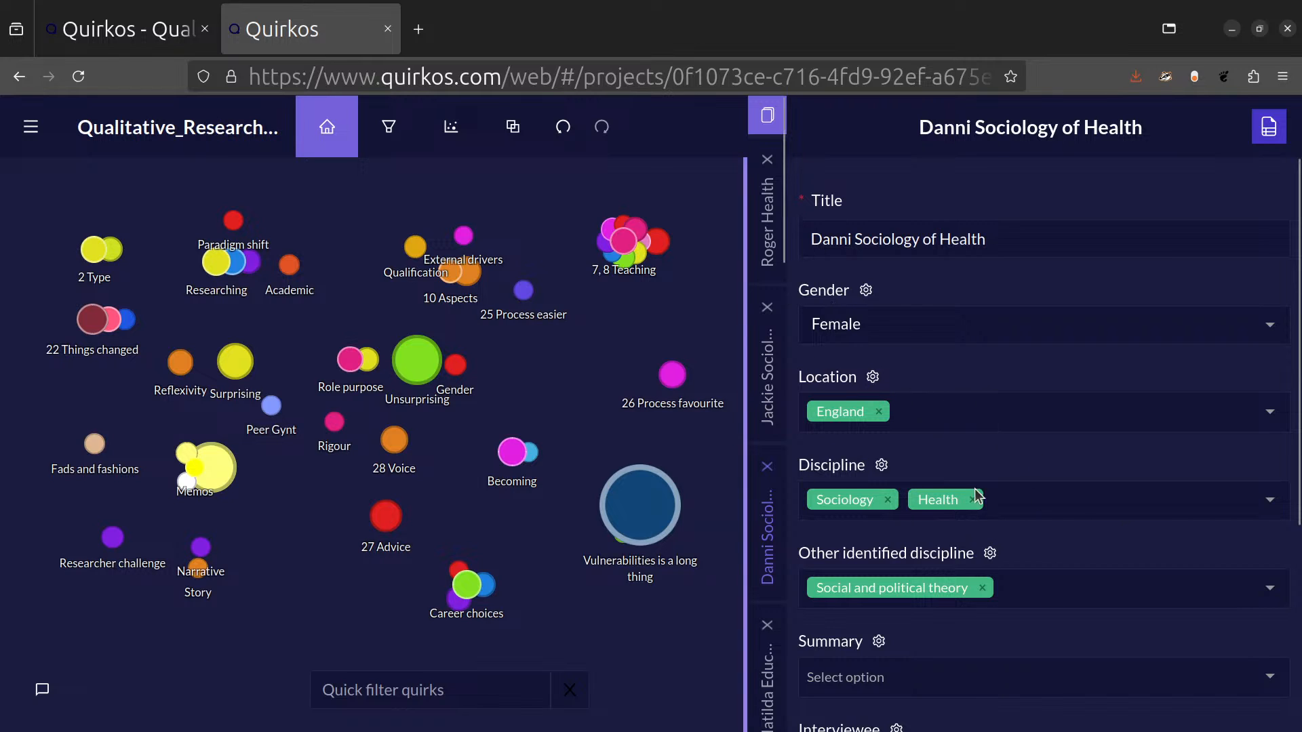
pyautogui.scroll(-4, 1142, 552)
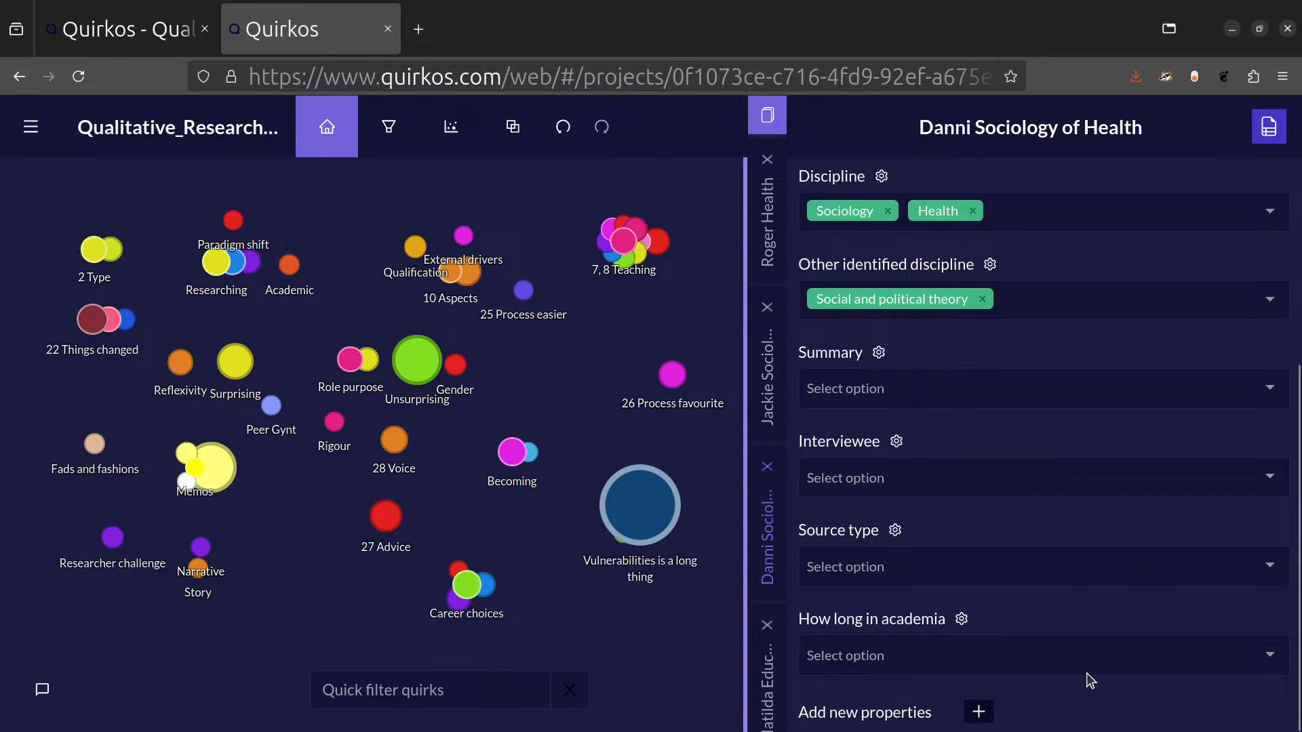
pyautogui.scroll(4, 1071, 483)
pyautogui.click(1269, 127)
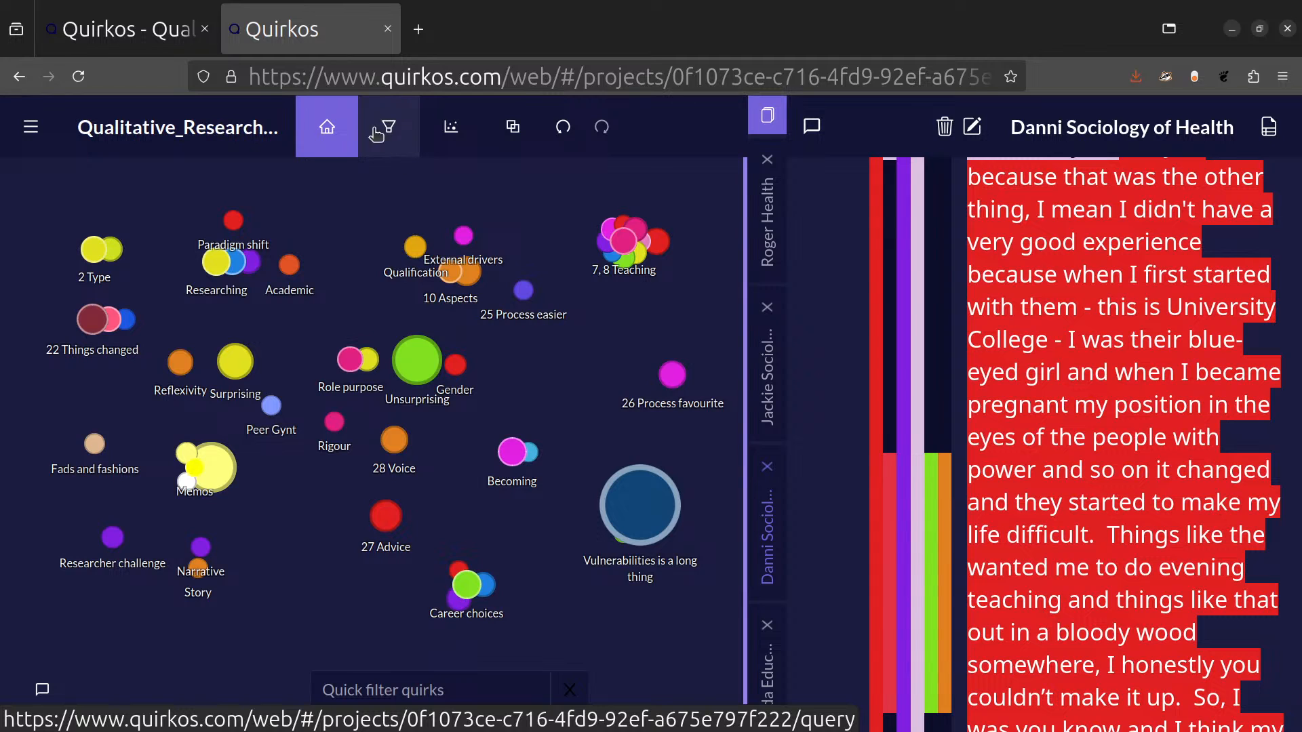
# Create a main query with the criterion Location = England and apply it.
pyautogui.click(388, 132)
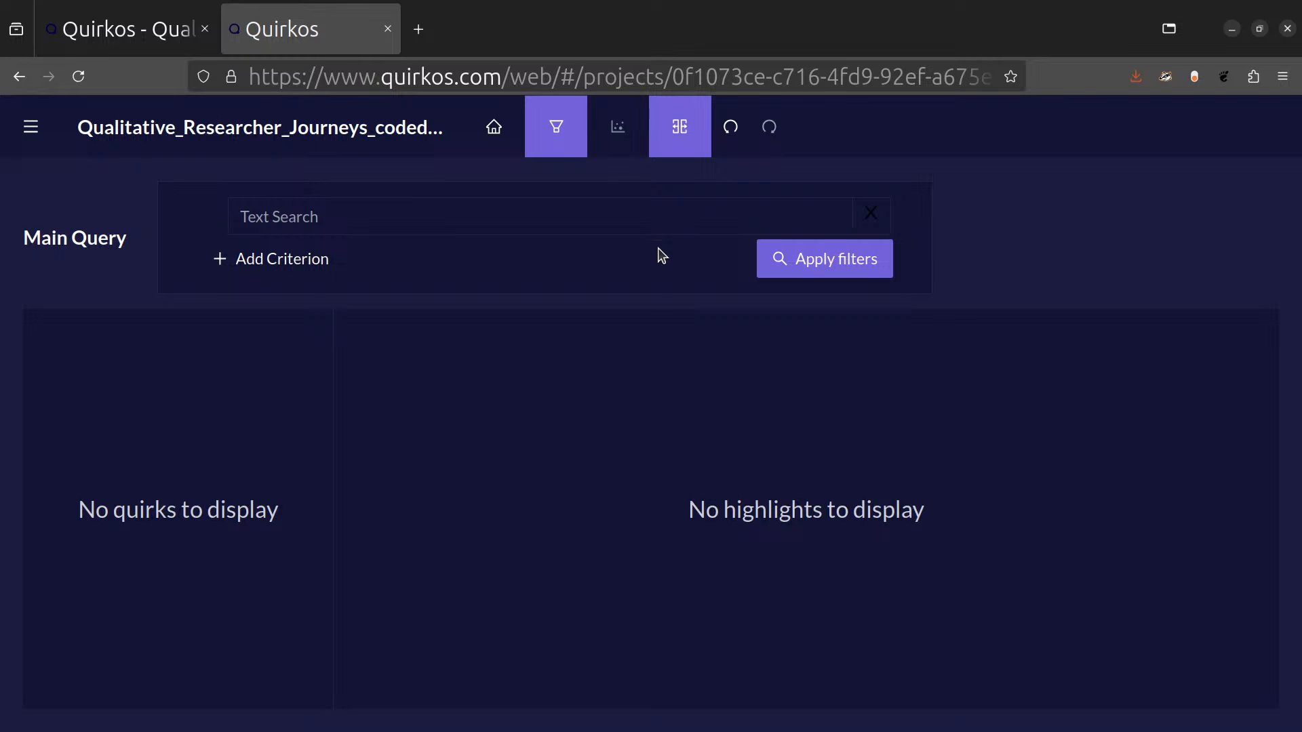
pyautogui.click(301, 270)
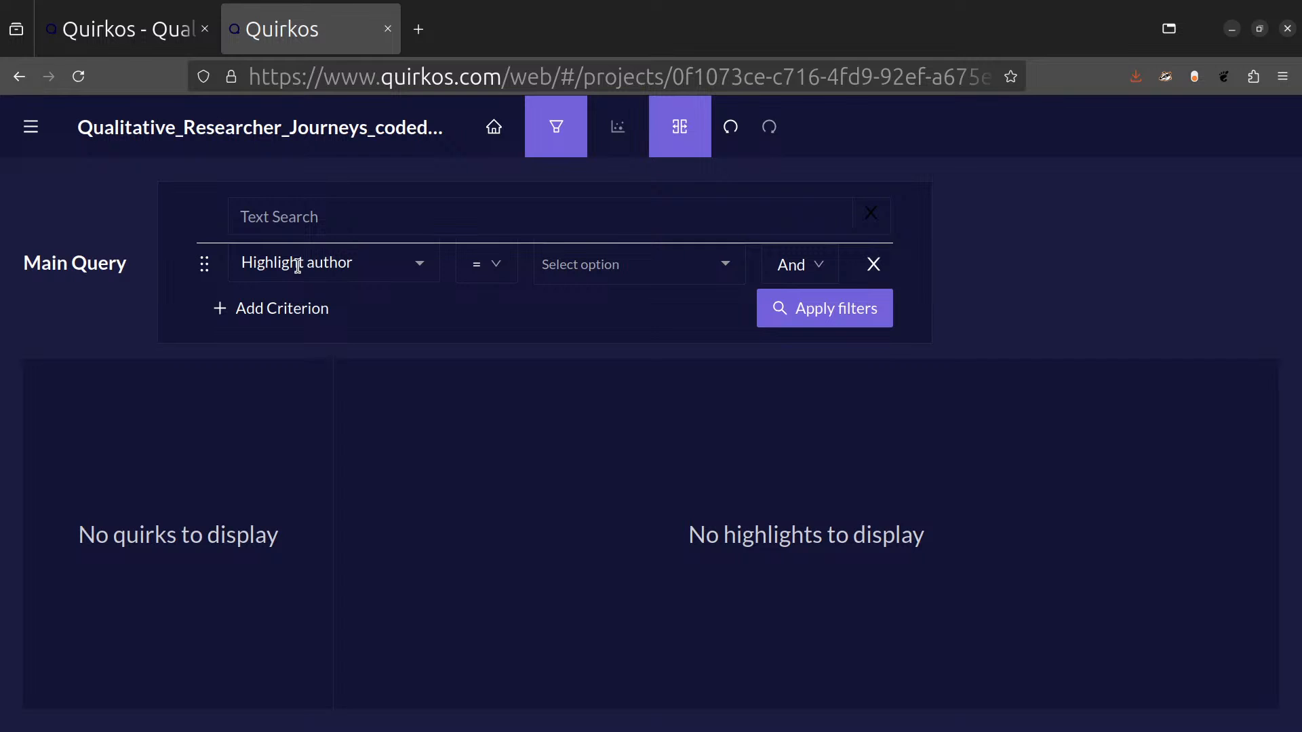
pyautogui.click(421, 265)
pyautogui.scroll(-5, 414, 379)
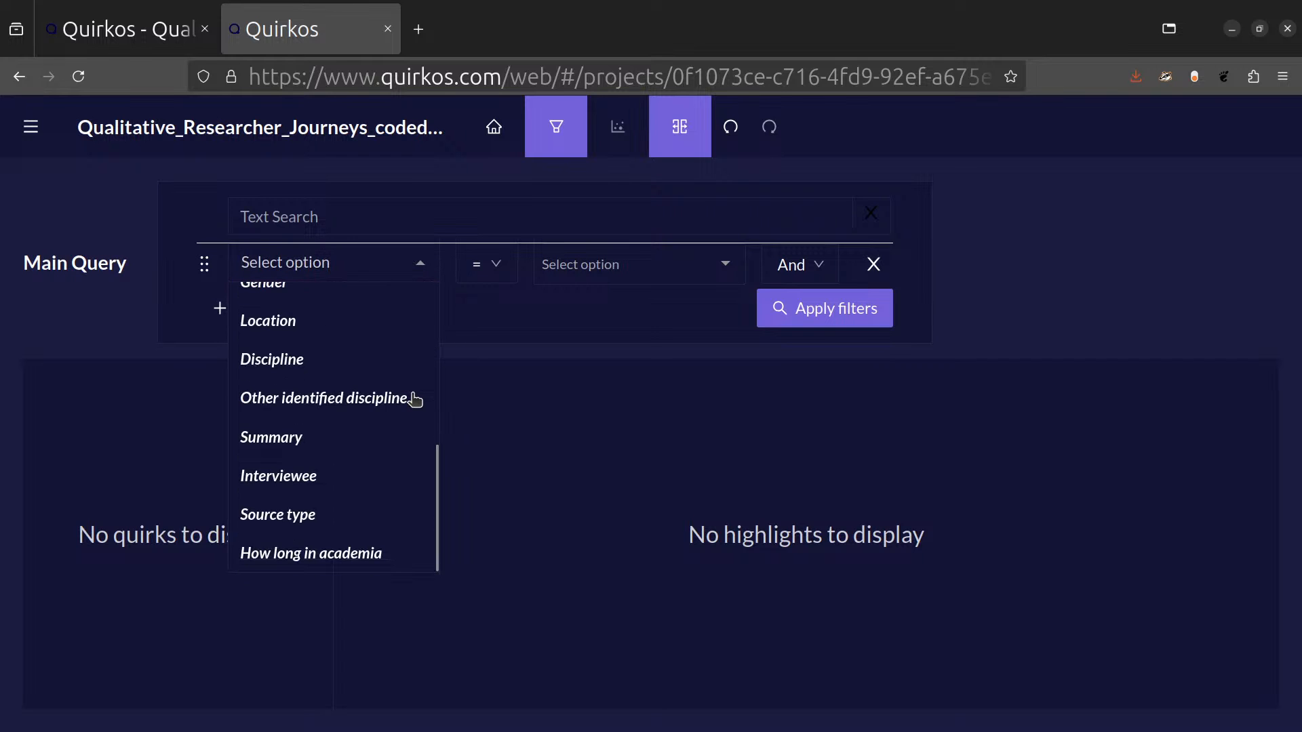
pyautogui.click(373, 331)
pyautogui.click(724, 270)
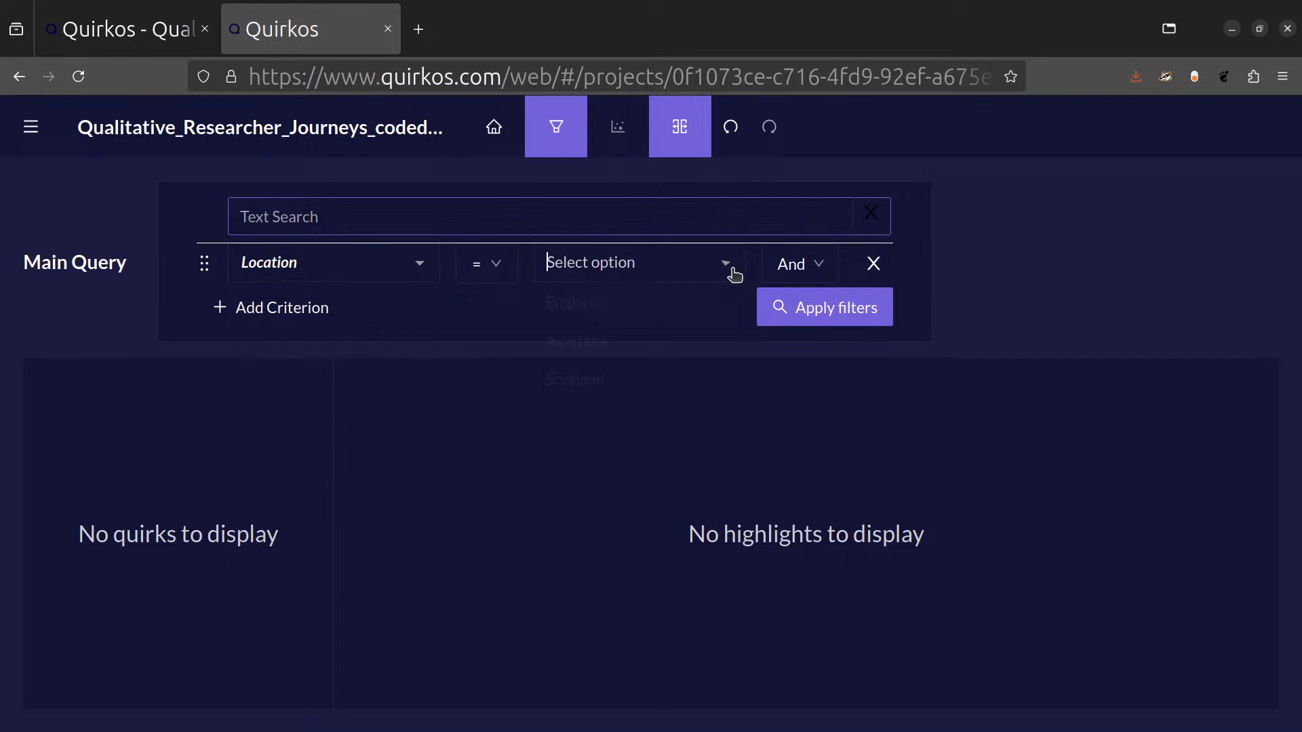
pyautogui.click(616, 310)
pyautogui.click(805, 322)
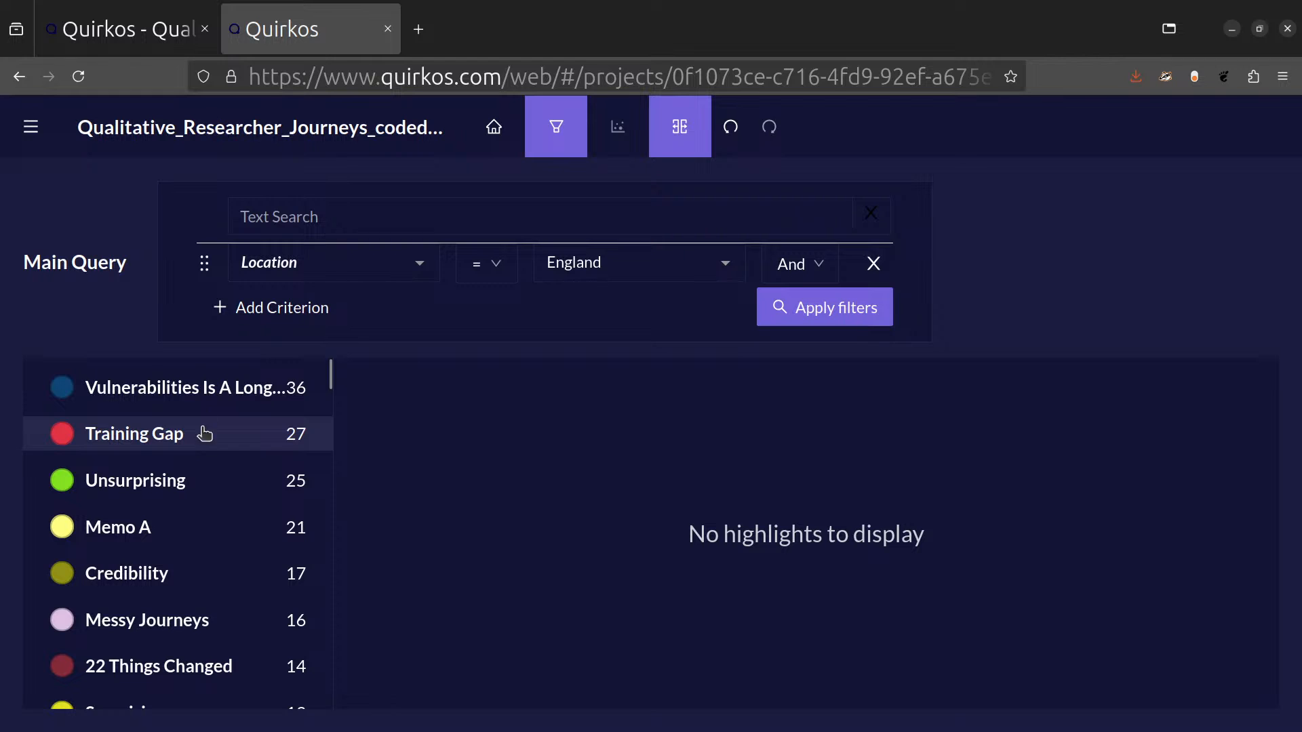
# Read the England query's highlights for the Vulnerabilities Is A Long Thing quirk and for the Training Gap quirk.
pyautogui.click(202, 403)
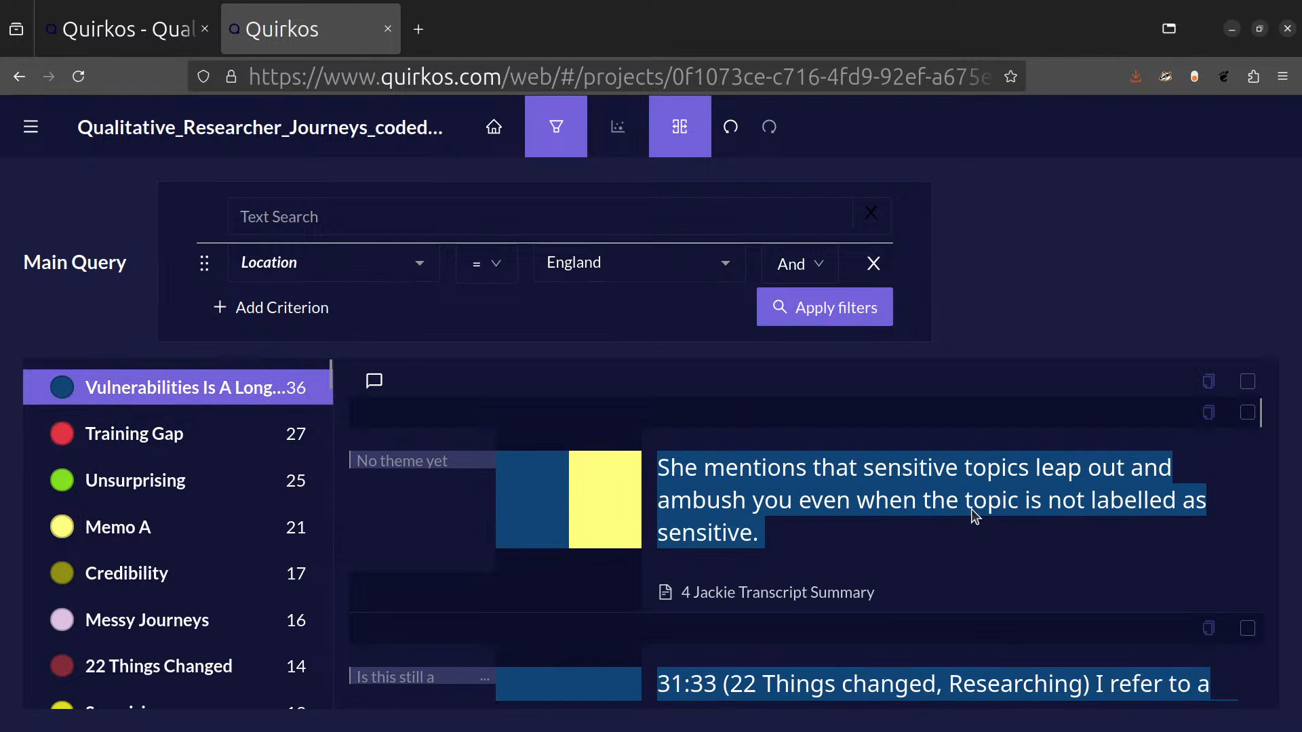
pyautogui.scroll(-3, 971, 510)
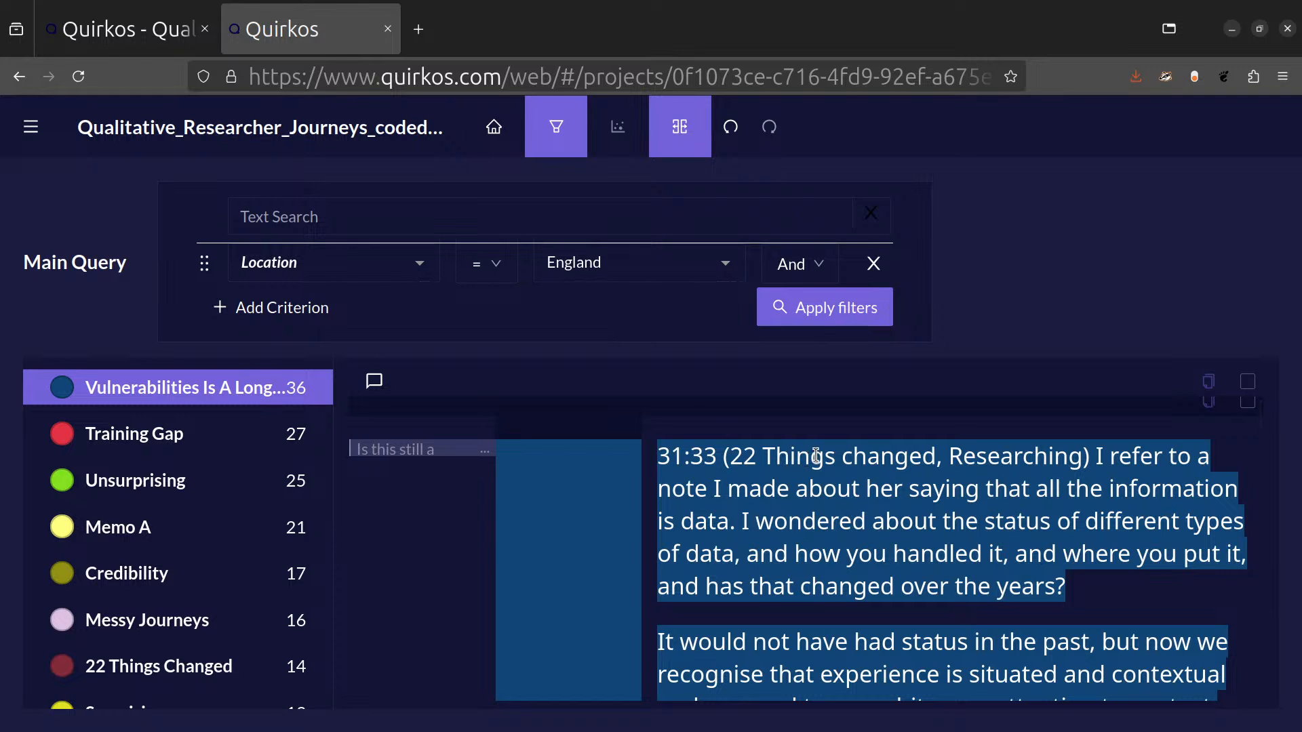
pyautogui.click(425, 263)
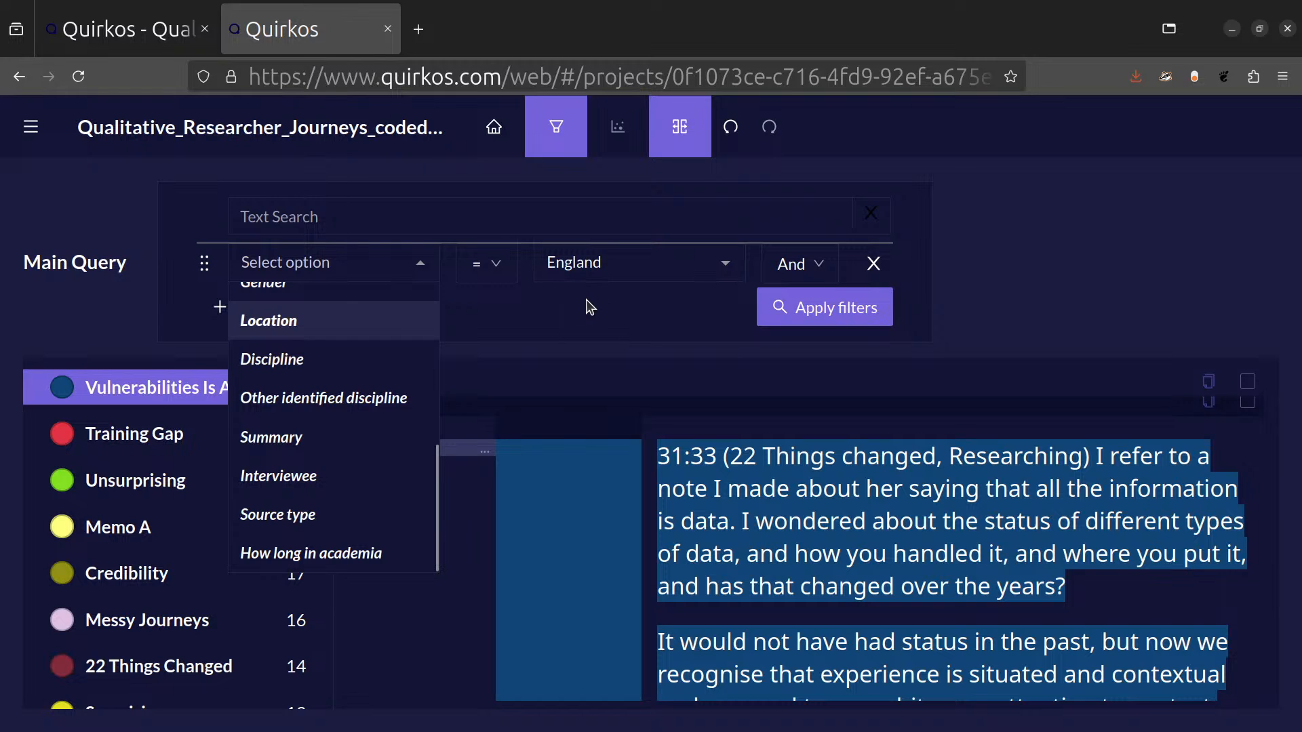
pyautogui.click(597, 320)
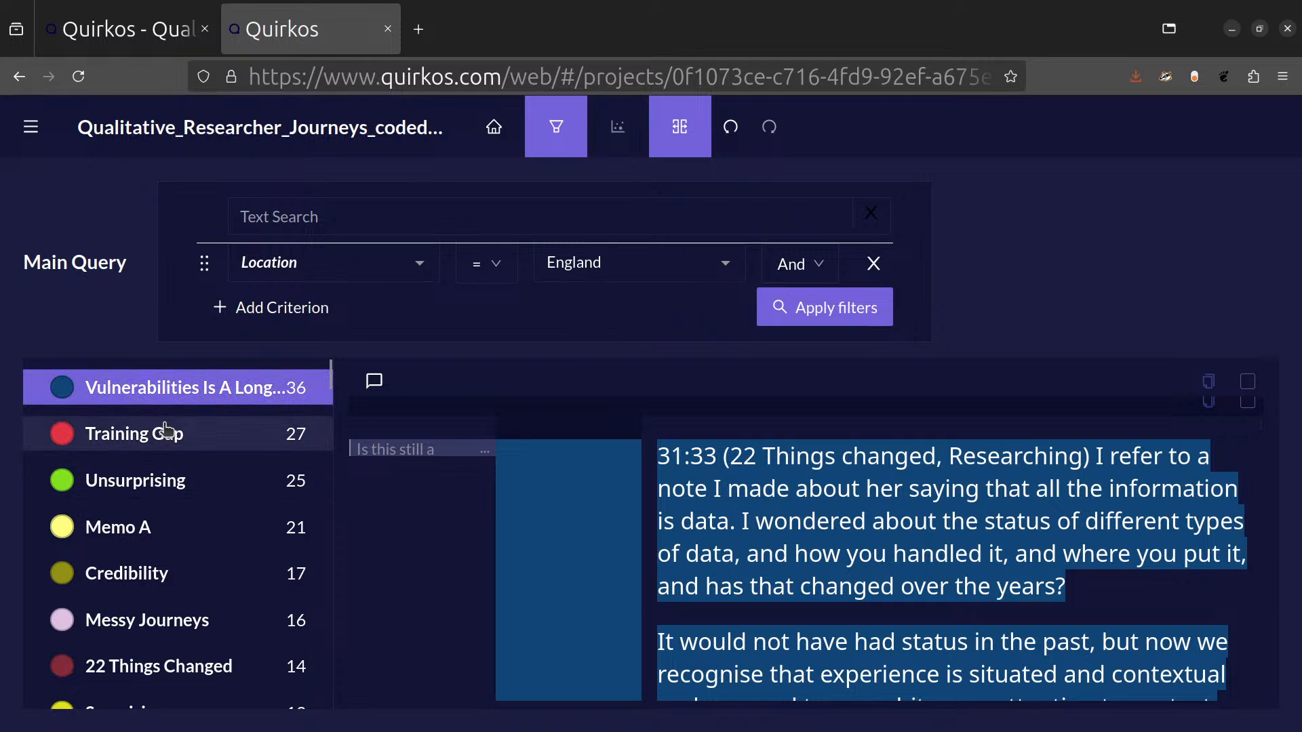
pyautogui.click(135, 436)
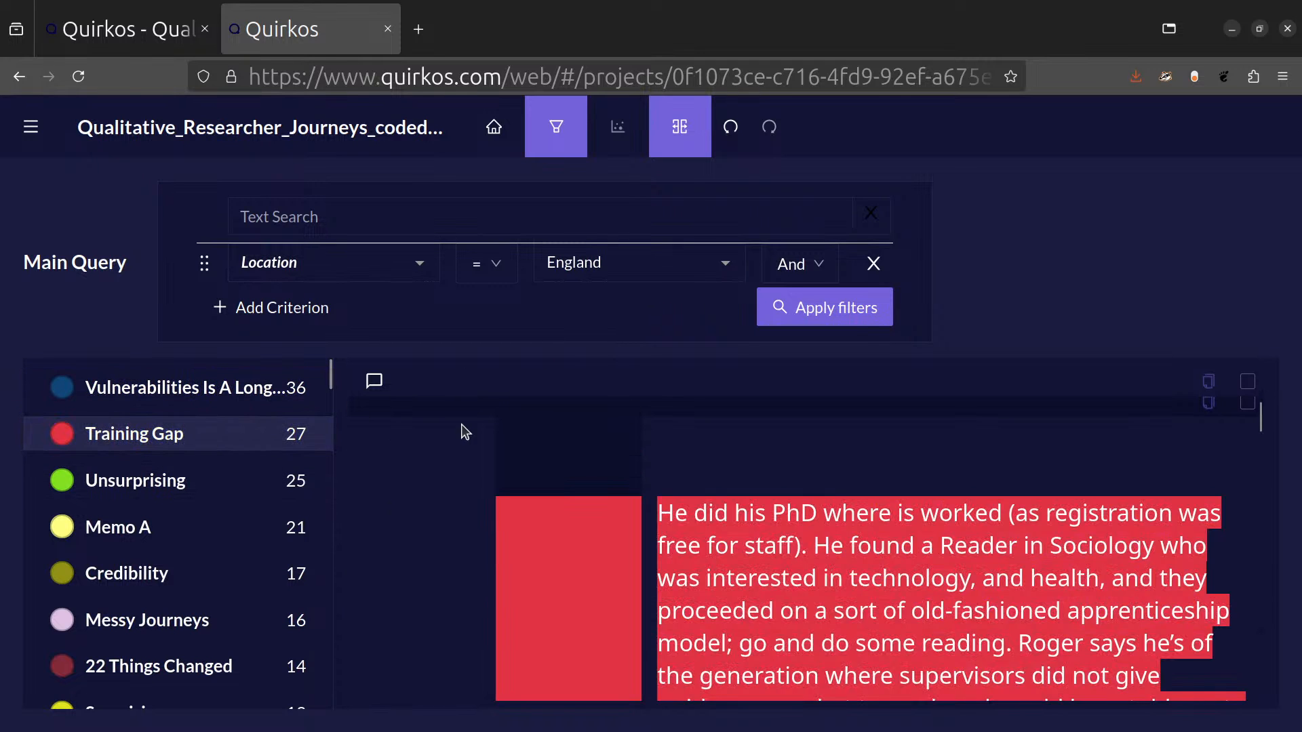
pyautogui.scroll(-5, 840, 577)
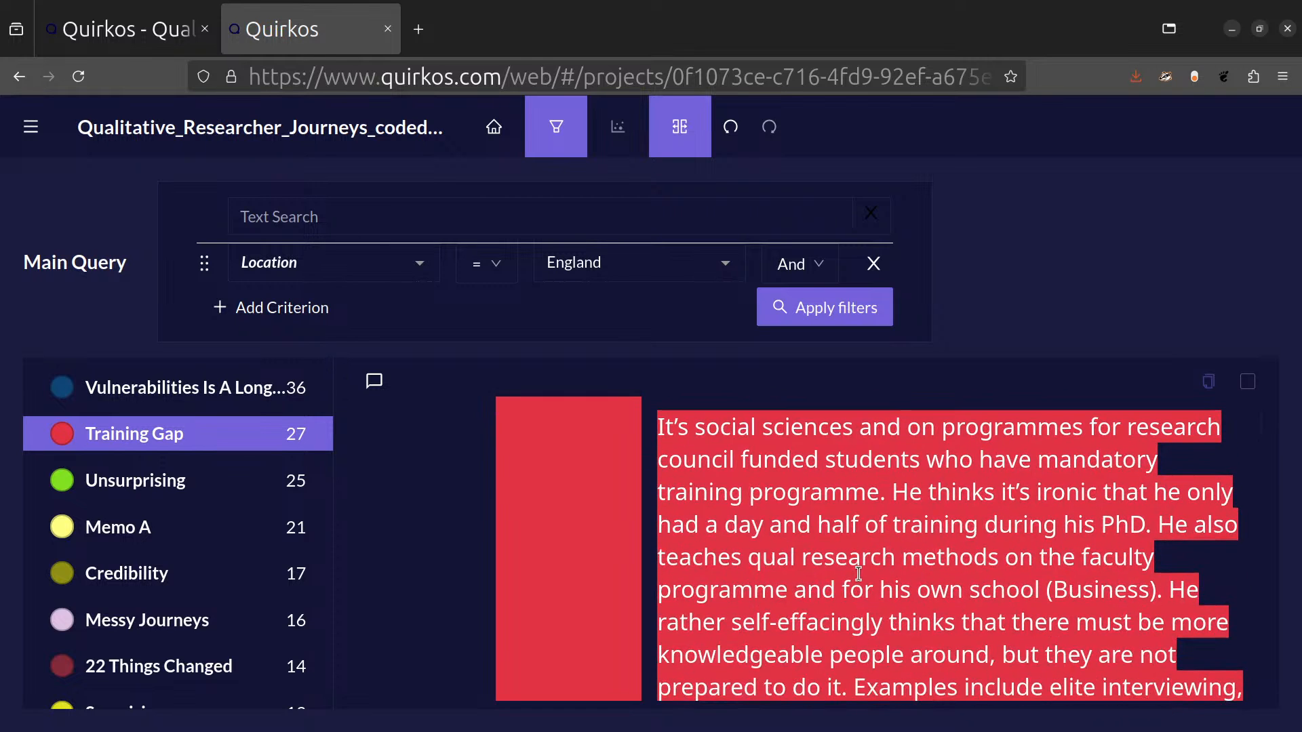
# Reduce the page zoom and show a second query side by side with the England query.
pyautogui.hotkey('ctrl', '-')
pyautogui.hotkey('ctrl', '-')
pyautogui.hotkey('ctrl', '-')
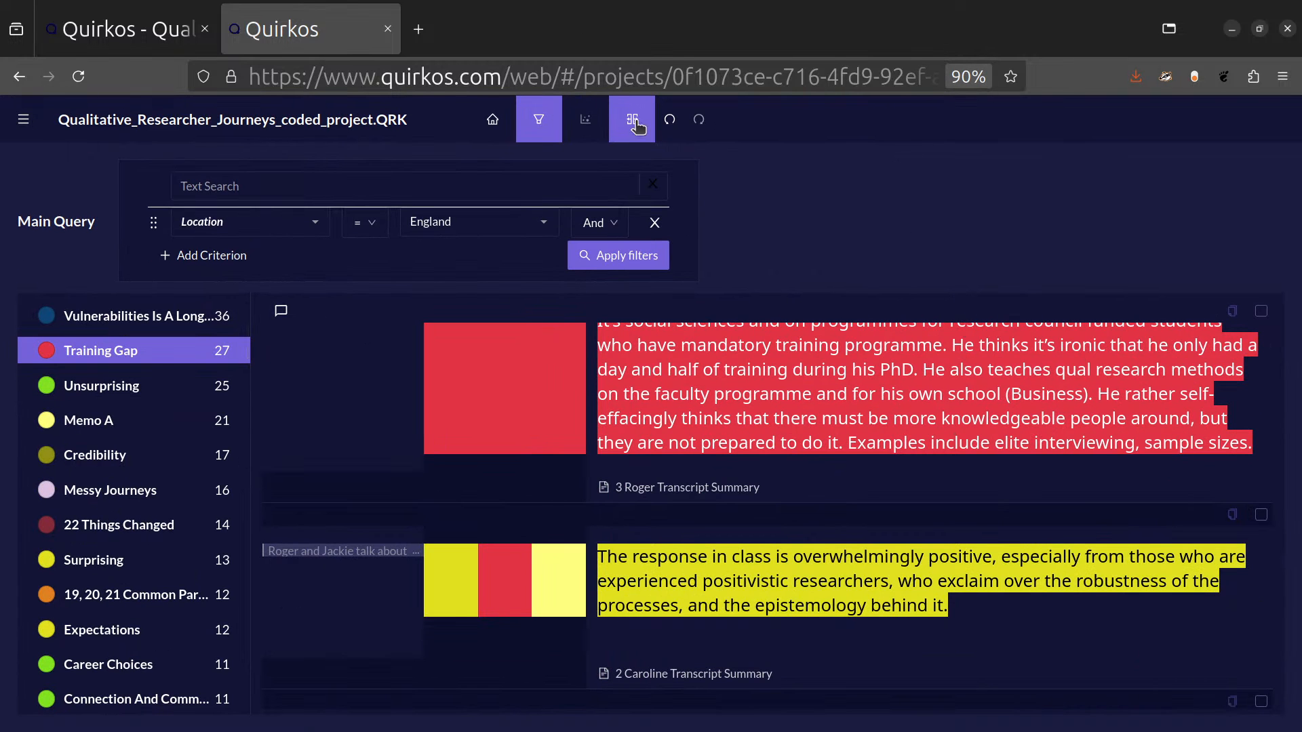
pyautogui.click(636, 125)
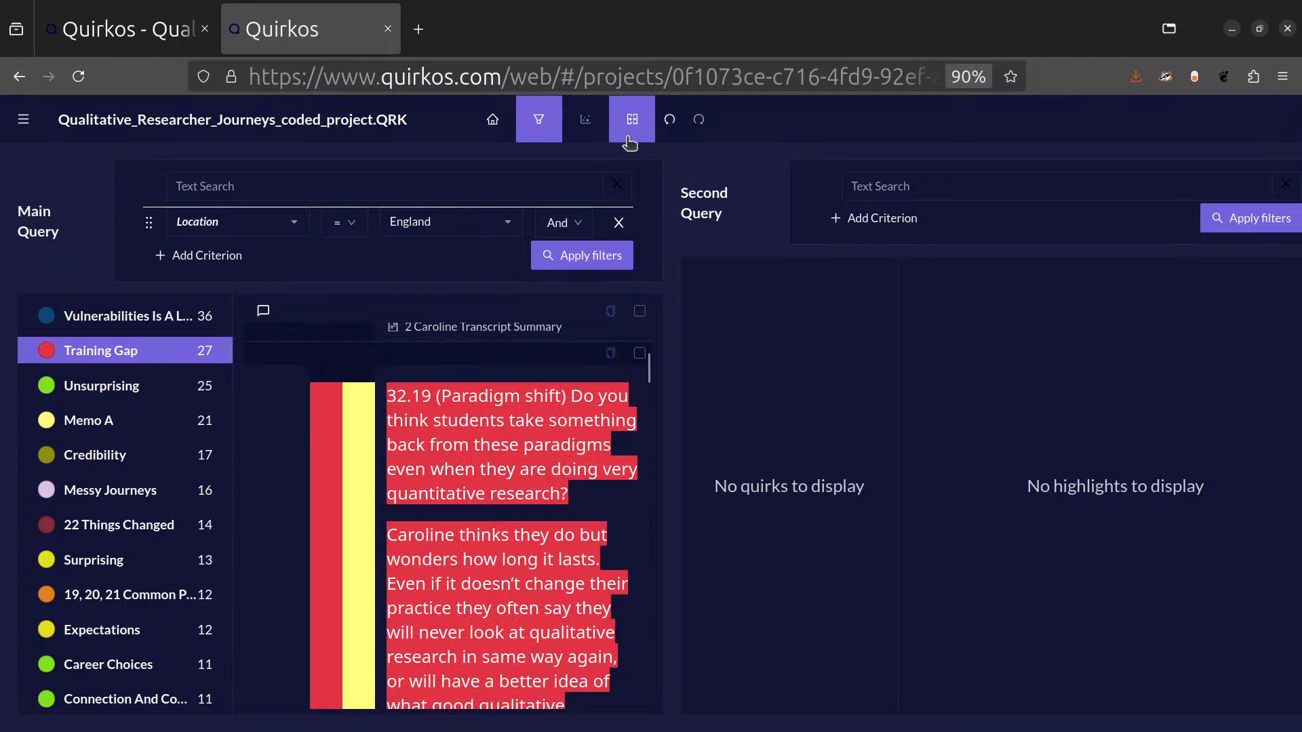
# Create the second query with the criterion Location = Australia and apply it.
pyautogui.click(853, 219)
pyautogui.click(973, 230)
pyautogui.scroll(-3, 936, 379)
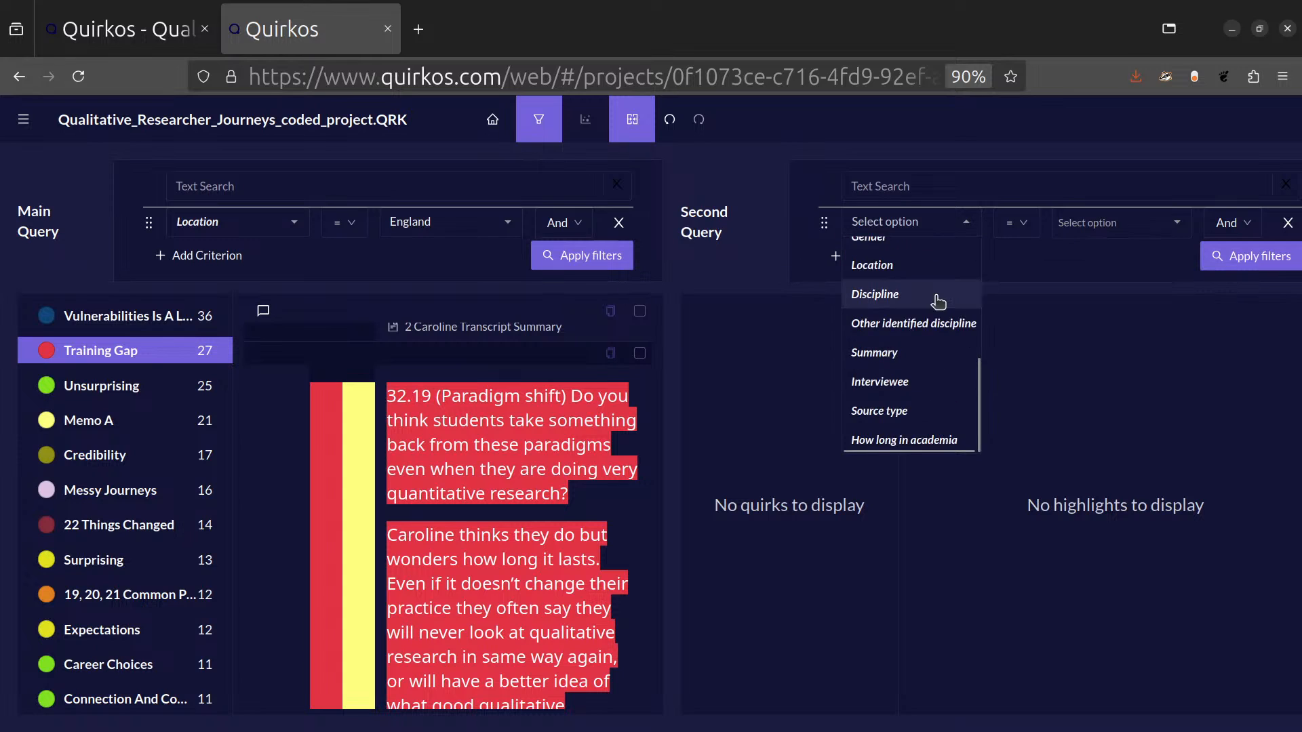
pyautogui.click(933, 268)
pyautogui.click(1178, 222)
pyautogui.click(1107, 280)
pyautogui.click(1255, 255)
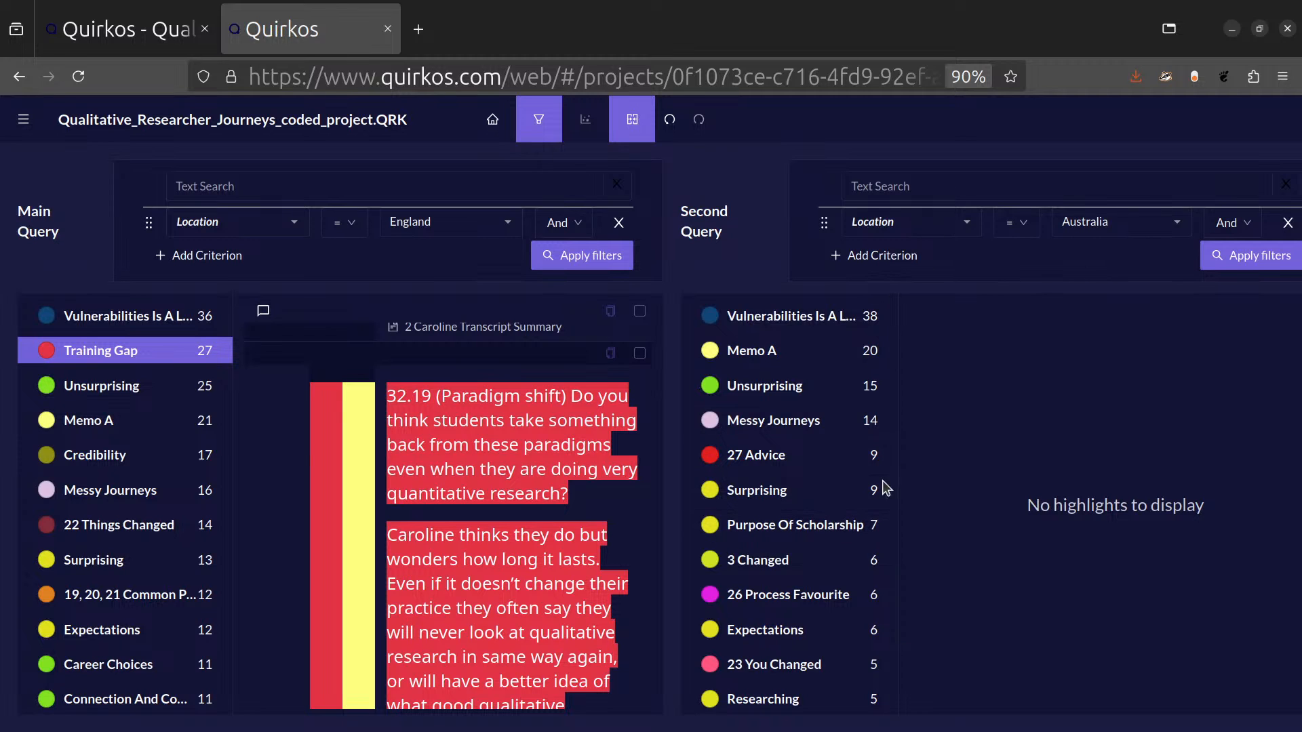
# Compare the Vulnerabilities Is A Long Thing and Training Gap quirks between the England and Australia queries.
pyautogui.click(807, 317)
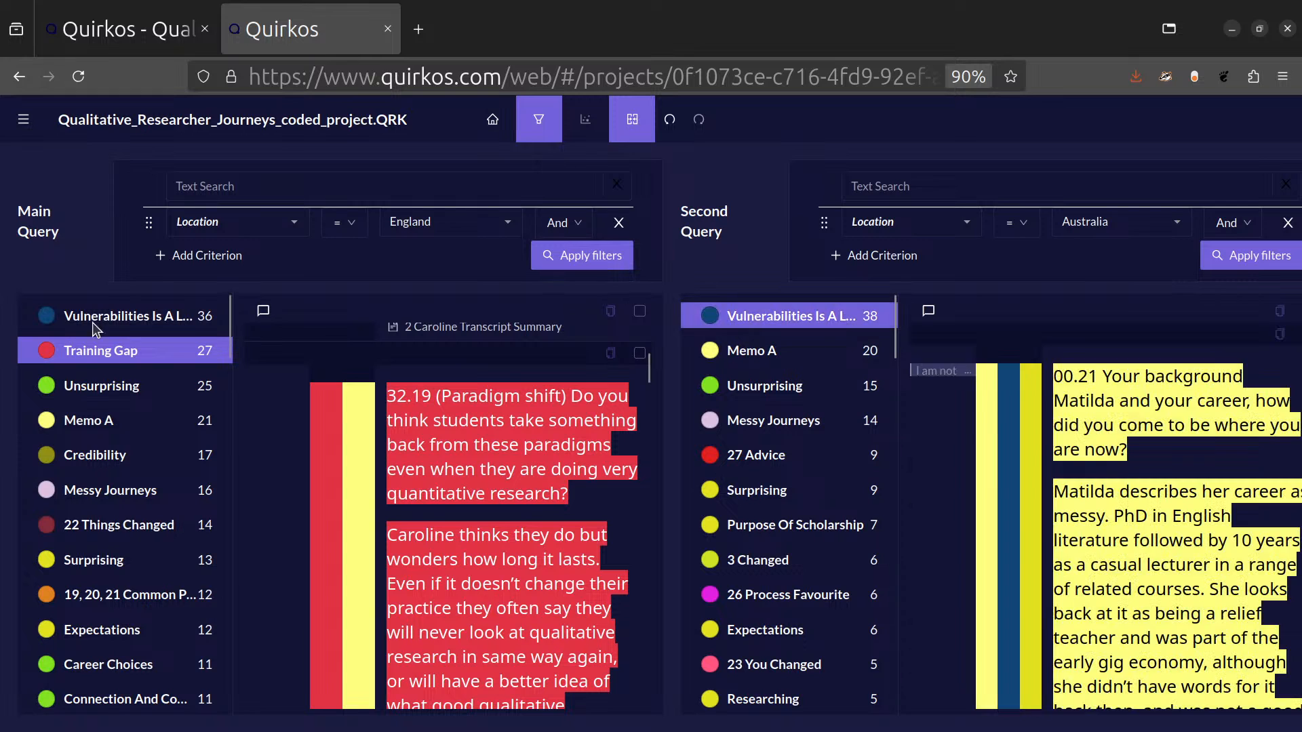
pyautogui.click(105, 317)
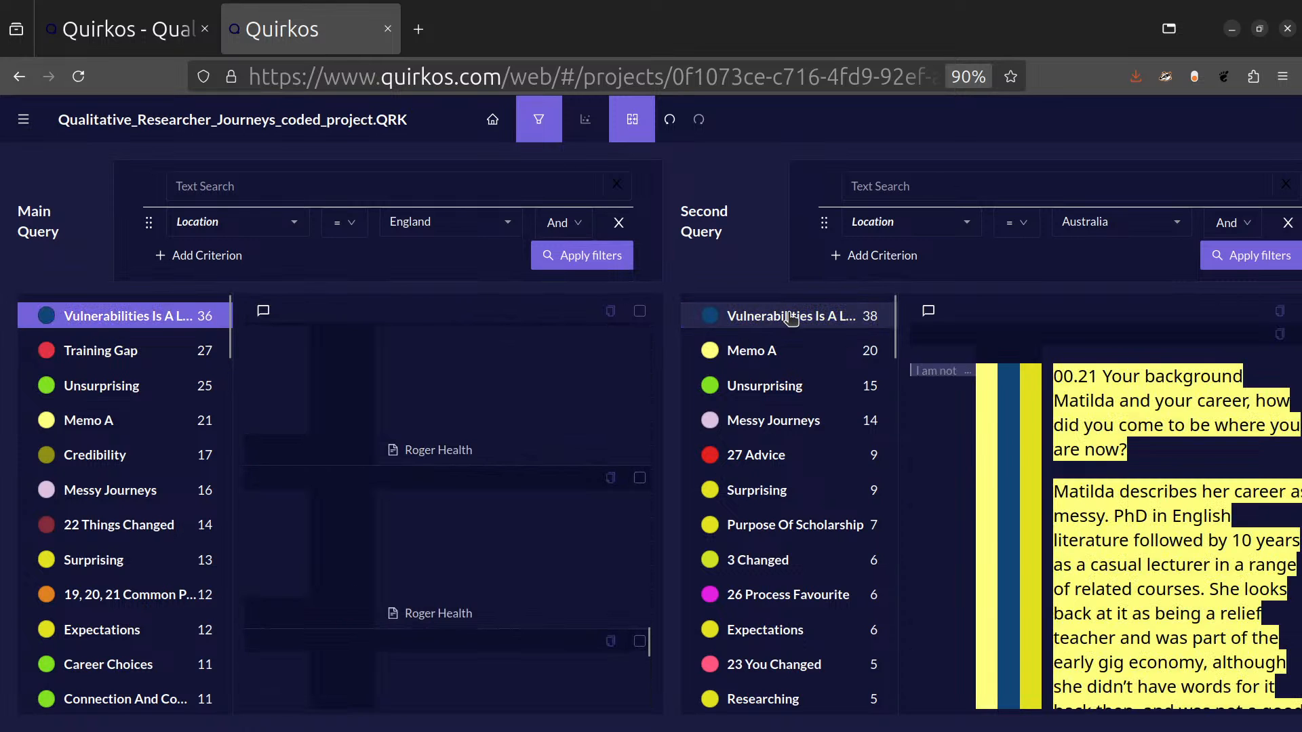
pyautogui.click(114, 355)
pyautogui.scroll(-3, 754, 463)
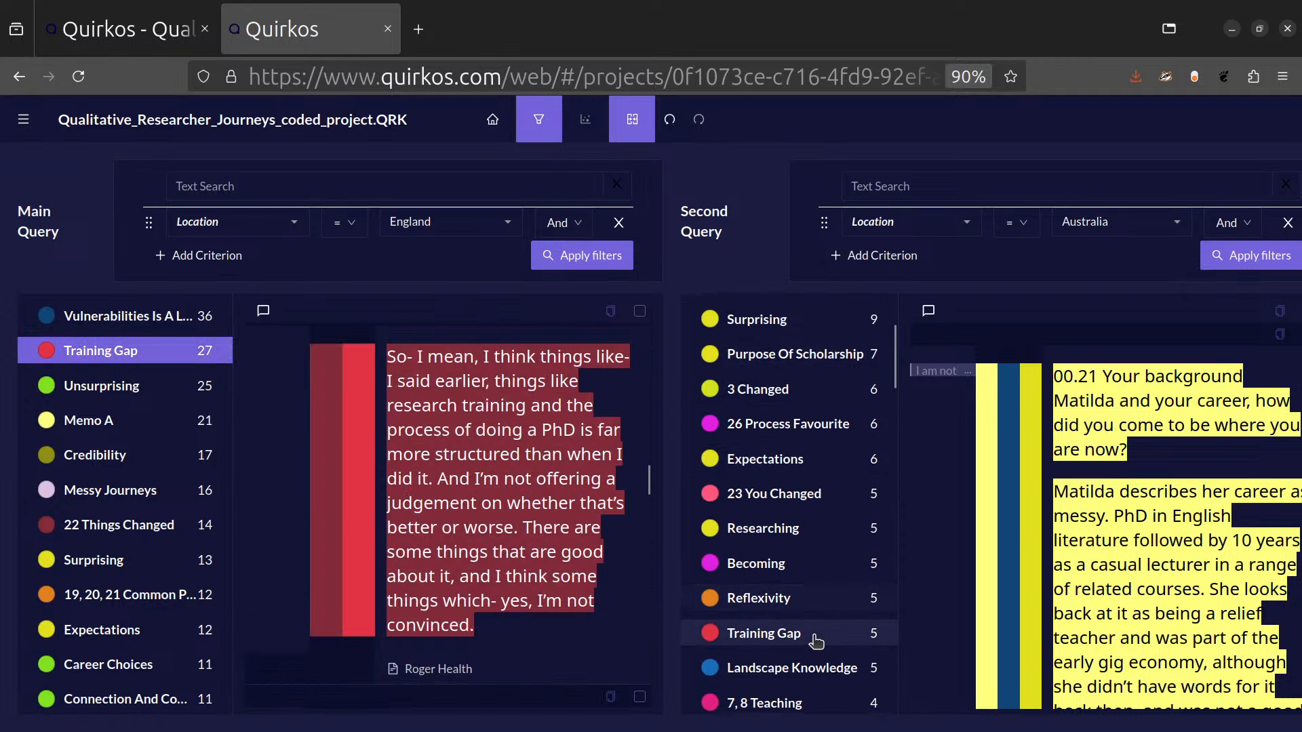
pyautogui.click(813, 638)
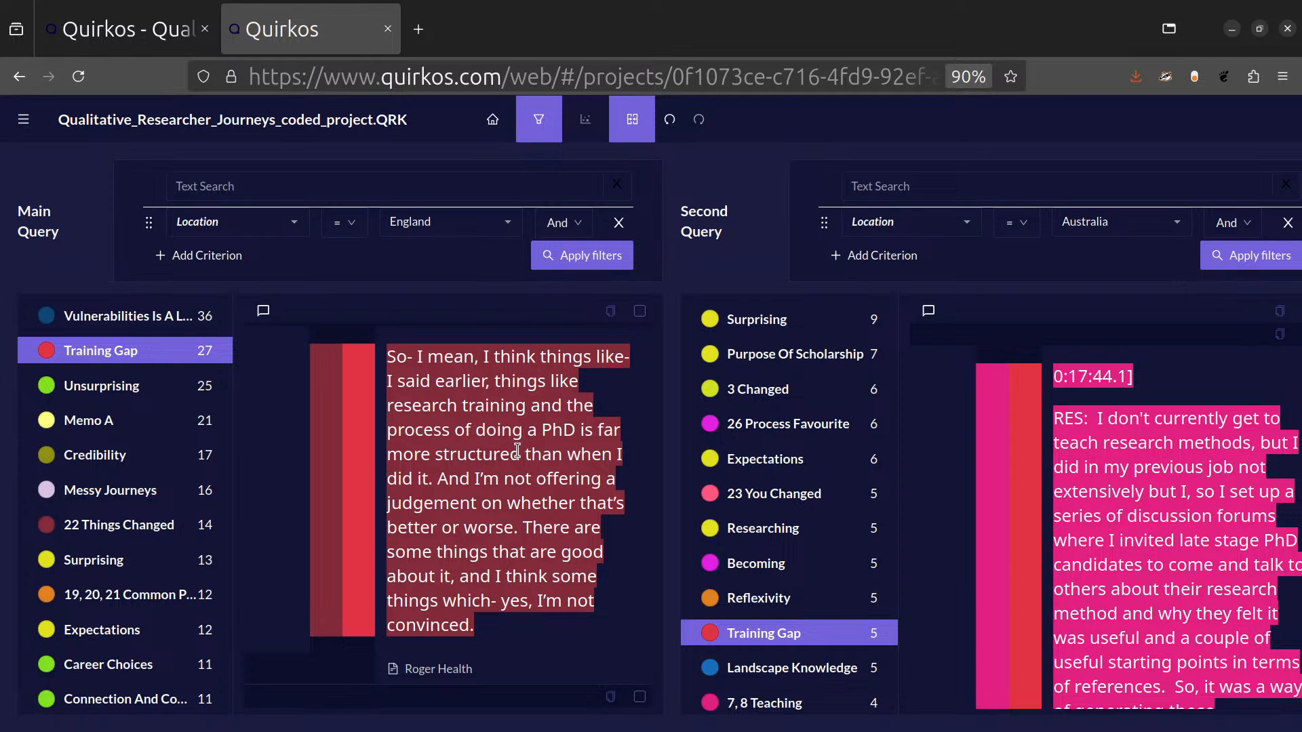
pyautogui.scroll(3, 887, 320)
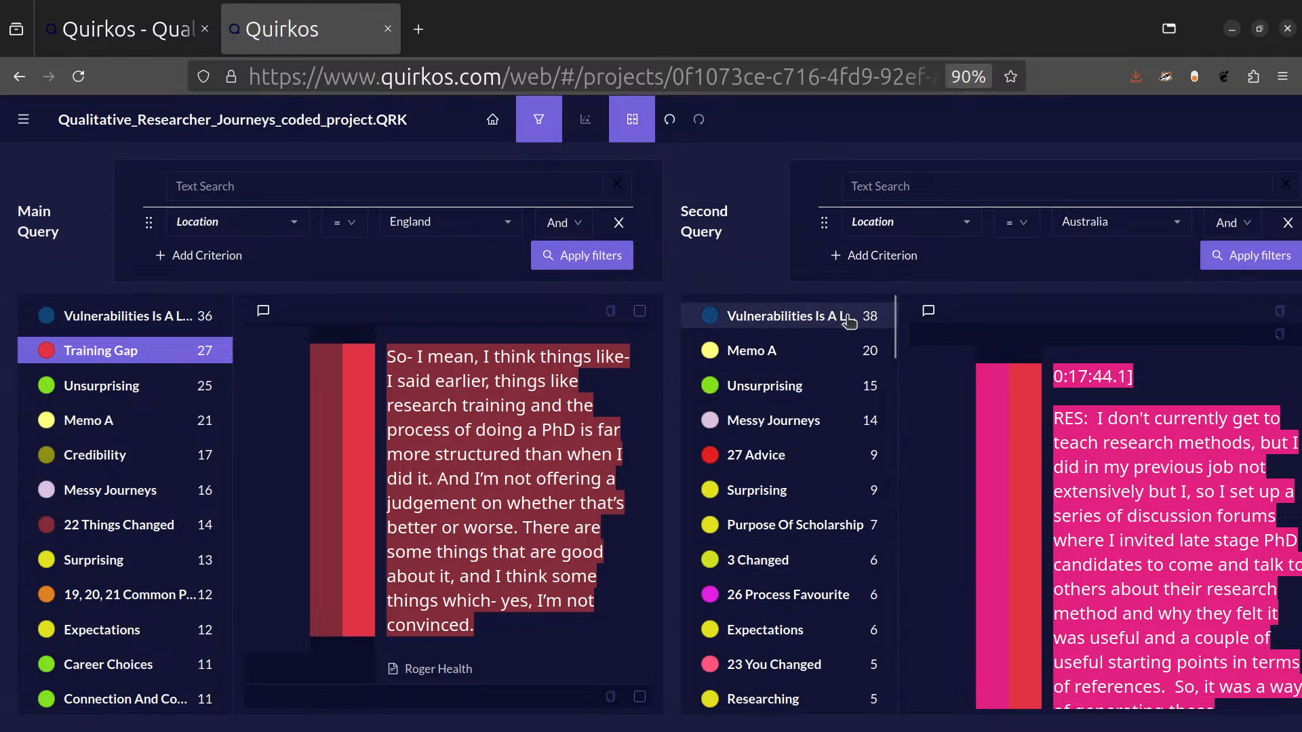
pyautogui.scroll(-5, 841, 563)
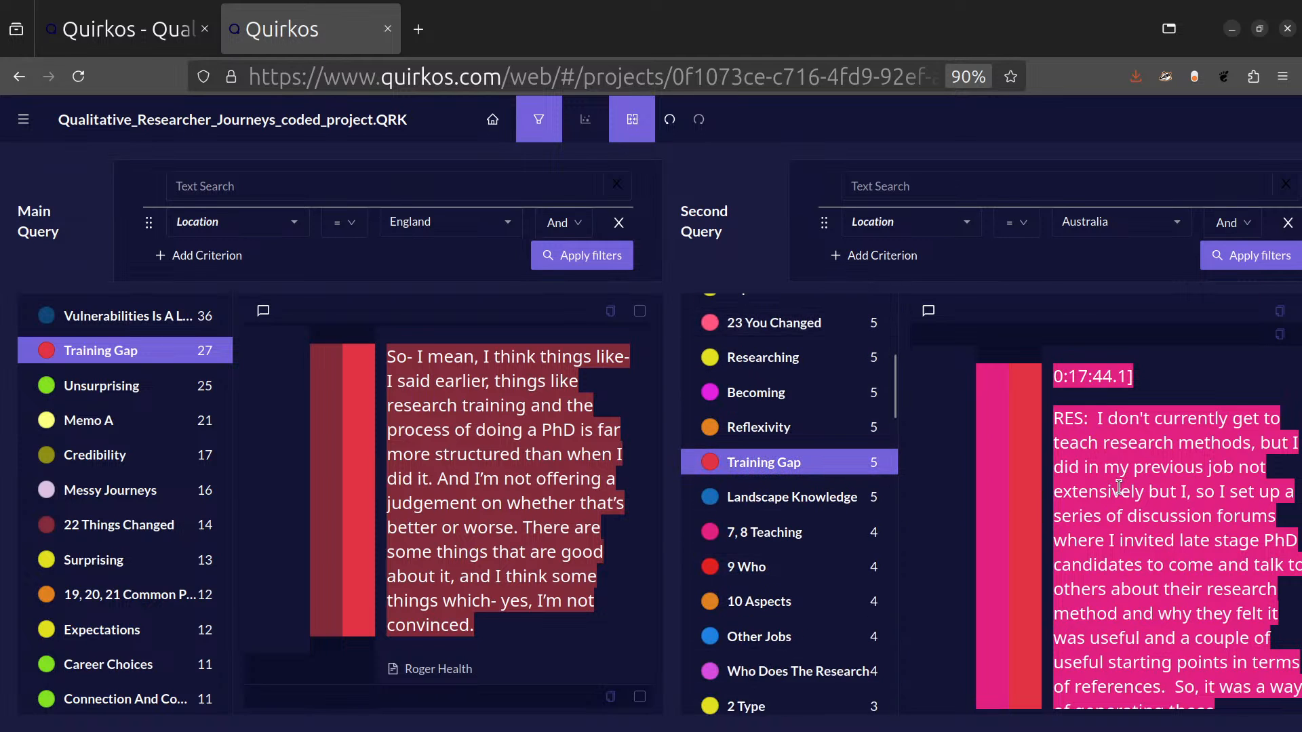
# Read through the Training Gap highlights of the Australia and England queries side by side.
pyautogui.scroll(-6, 1119, 488)
pyautogui.scroll(-6, 1243, 500)
pyautogui.scroll(-5, 1244, 497)
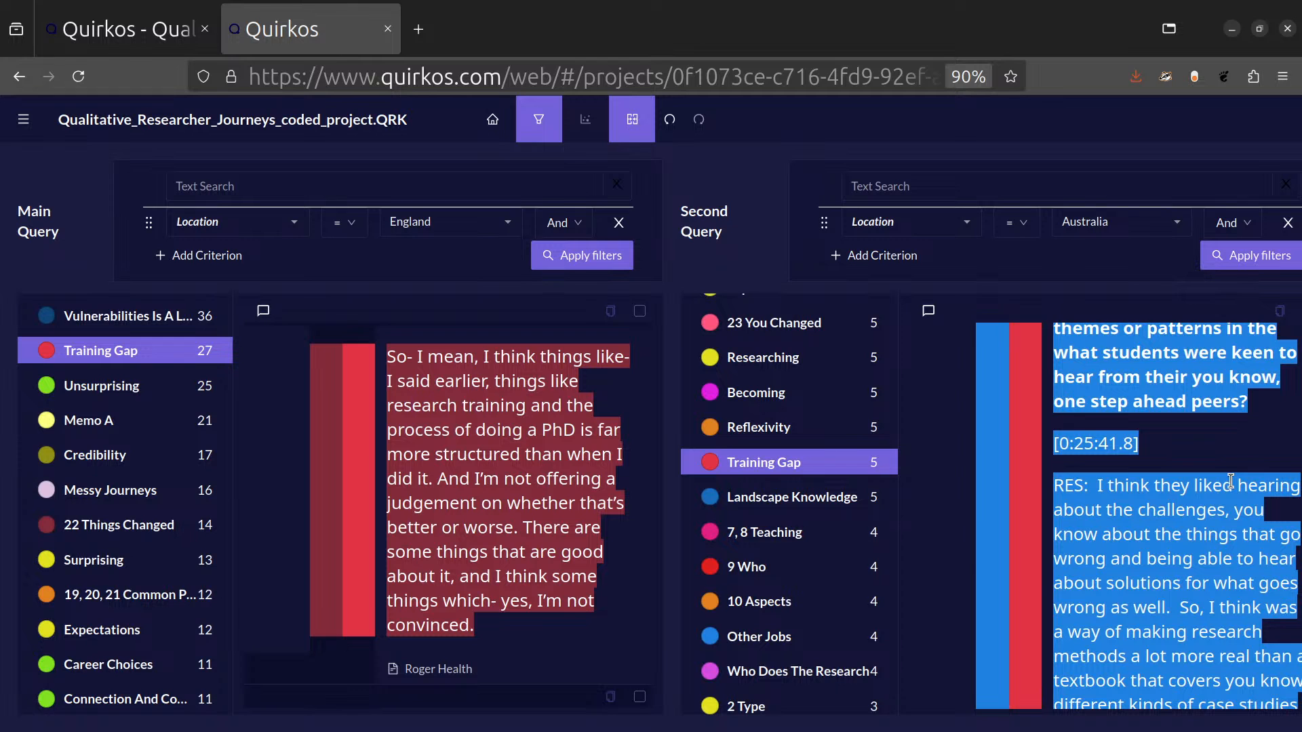
pyautogui.scroll(-5, 550, 519)
pyautogui.scroll(4, 556, 532)
pyautogui.scroll(-15, 556, 529)
pyautogui.scroll(6, 556, 529)
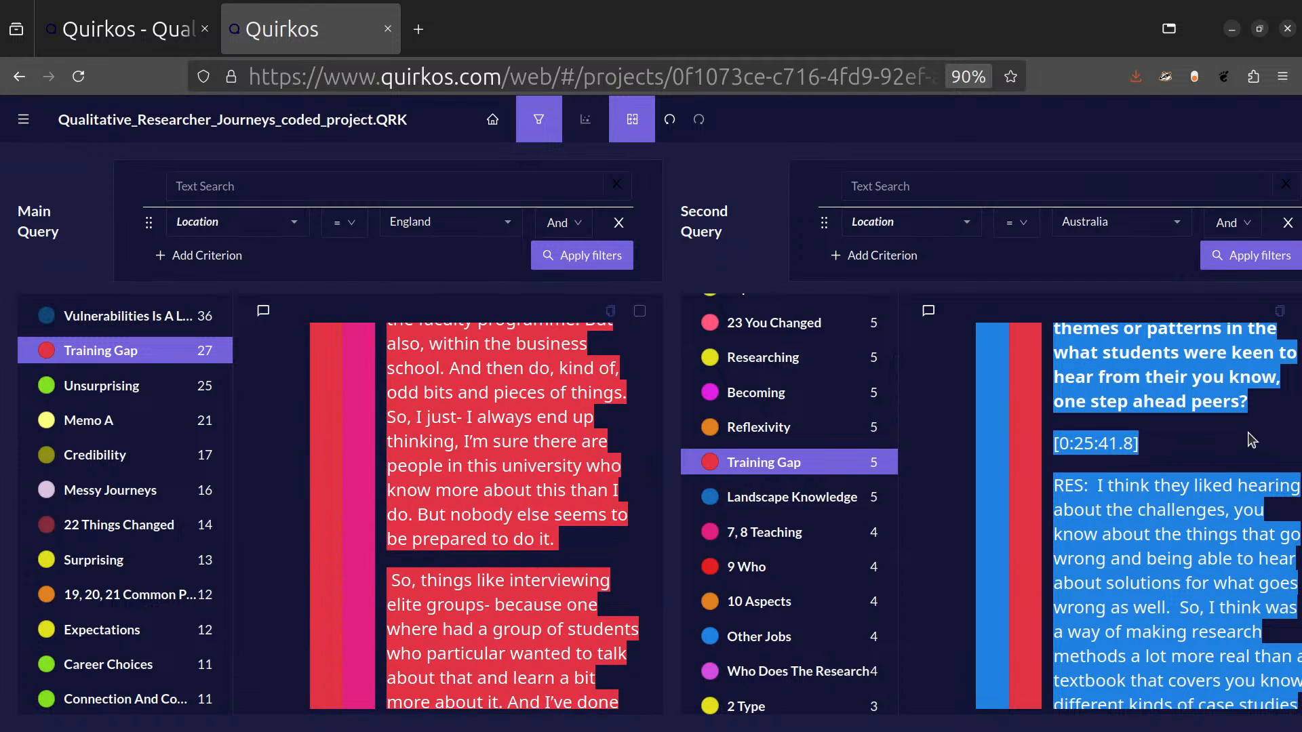
# Select all Training Gap highlights in both queries at 80% page zoom and switch to the open LibreOffice Writer document.
pyautogui.hotkey('ctrl', '-')
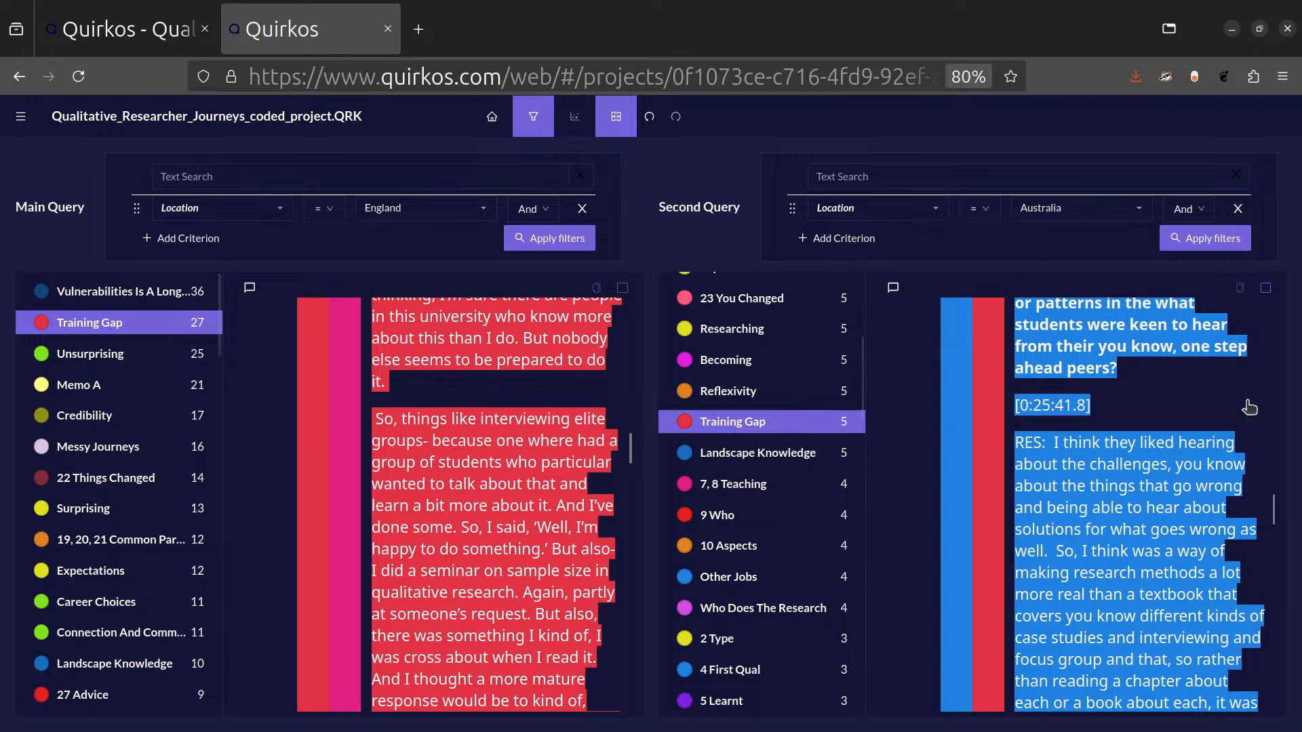
pyautogui.hotkey('ctrl', 'a')
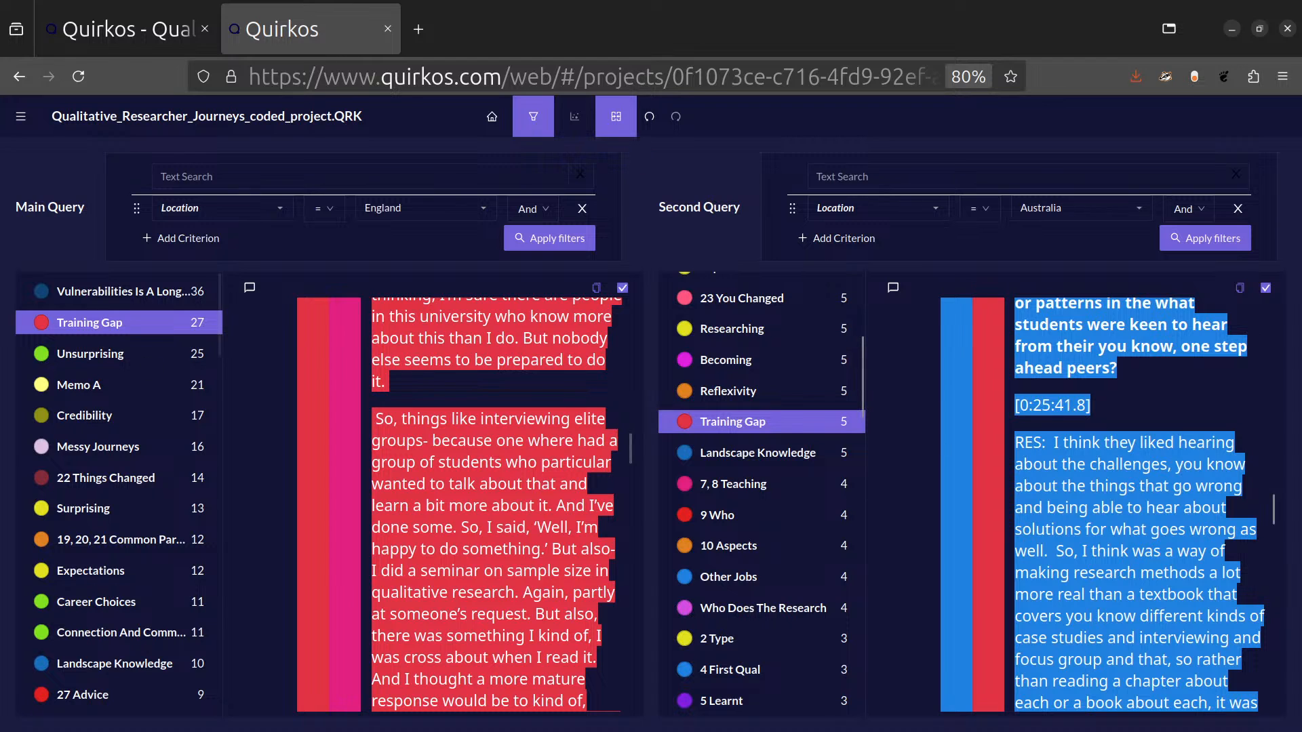
pyautogui.moveTo(0, 0); pyautogui.dragTo(845, 170)
pyautogui.doubleClick(844, 169)
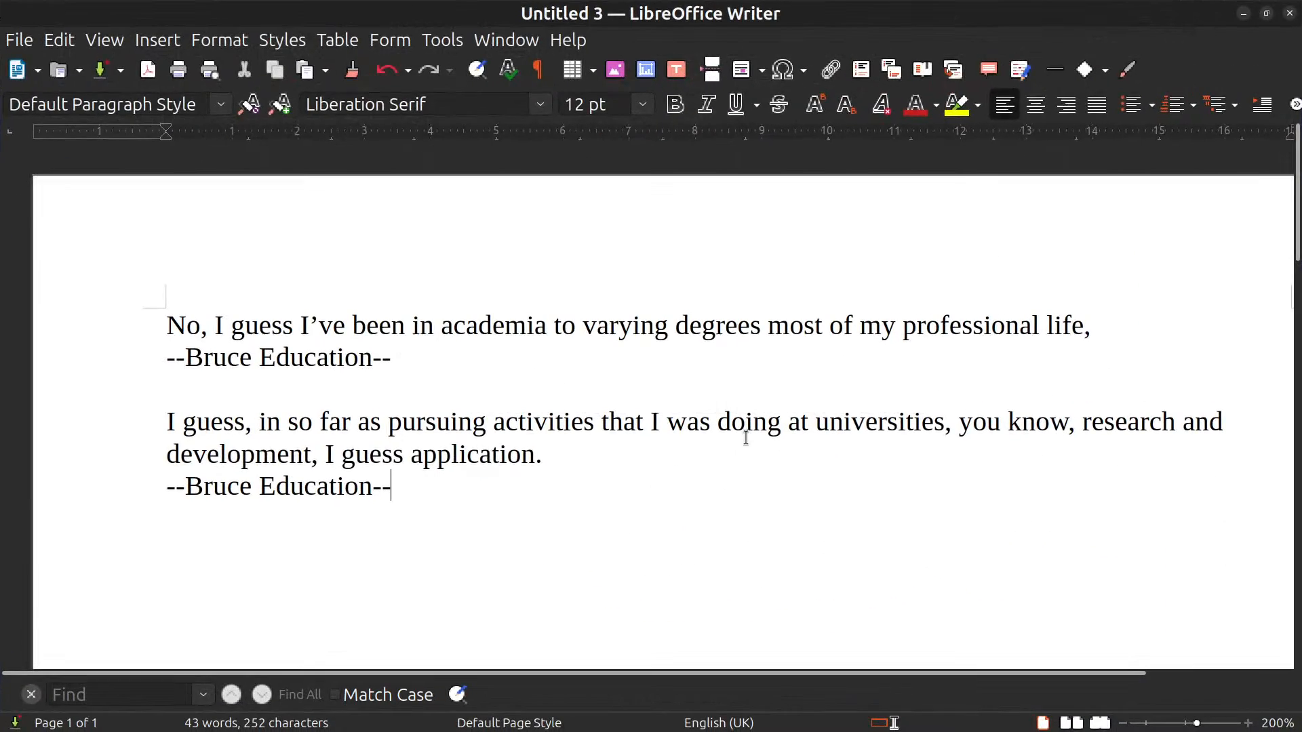
# Try to replace the Writer document's text with the clipboard contents.
pyautogui.hotkey('ctrl', 'a')
pyautogui.hotkey('ctrl', 'c')
pyautogui.press('Delete')
pyautogui.hotkey('ctrl', 'v')
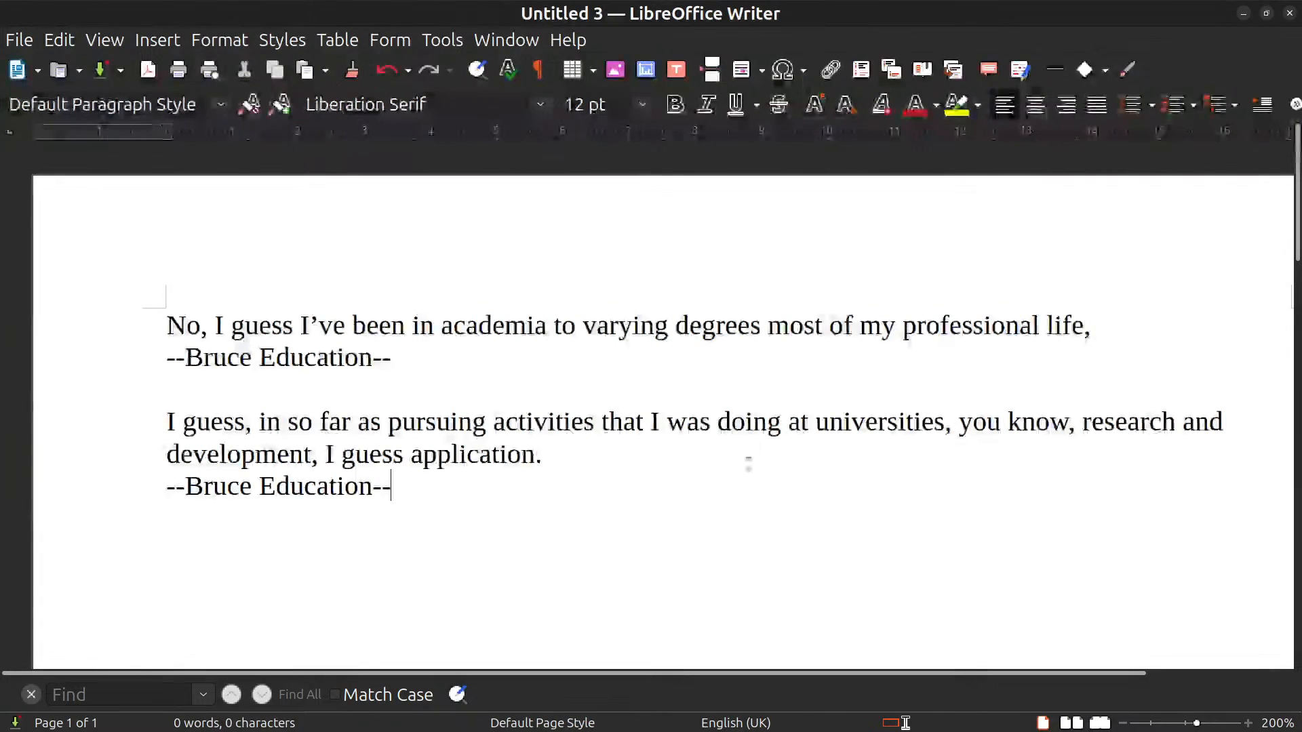
# Copy the selected Australia Training Gap highlights from Quirkos and paste them into the Writer document in place of all its text.
pyautogui.hotkey('alt', 'Tab')
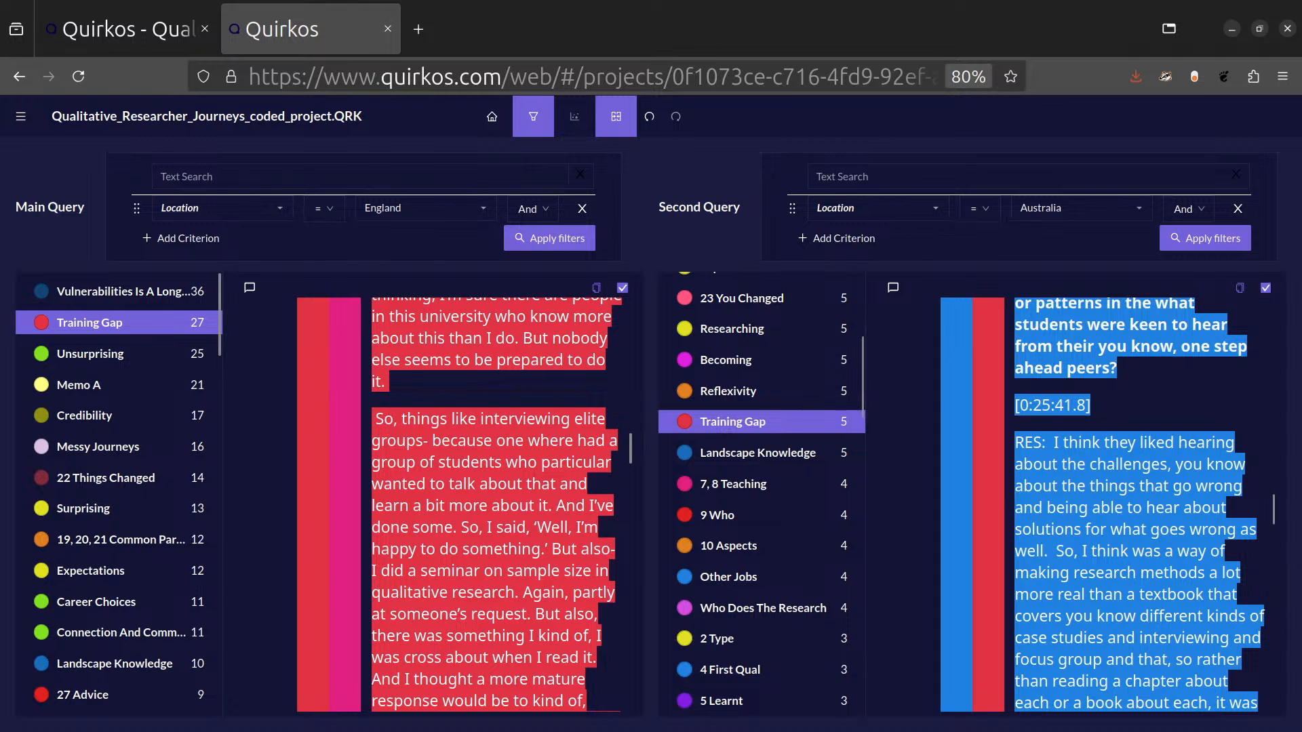
pyautogui.hotkey('alt', 'Tab')
pyautogui.hotkey('ctrl', 'a')
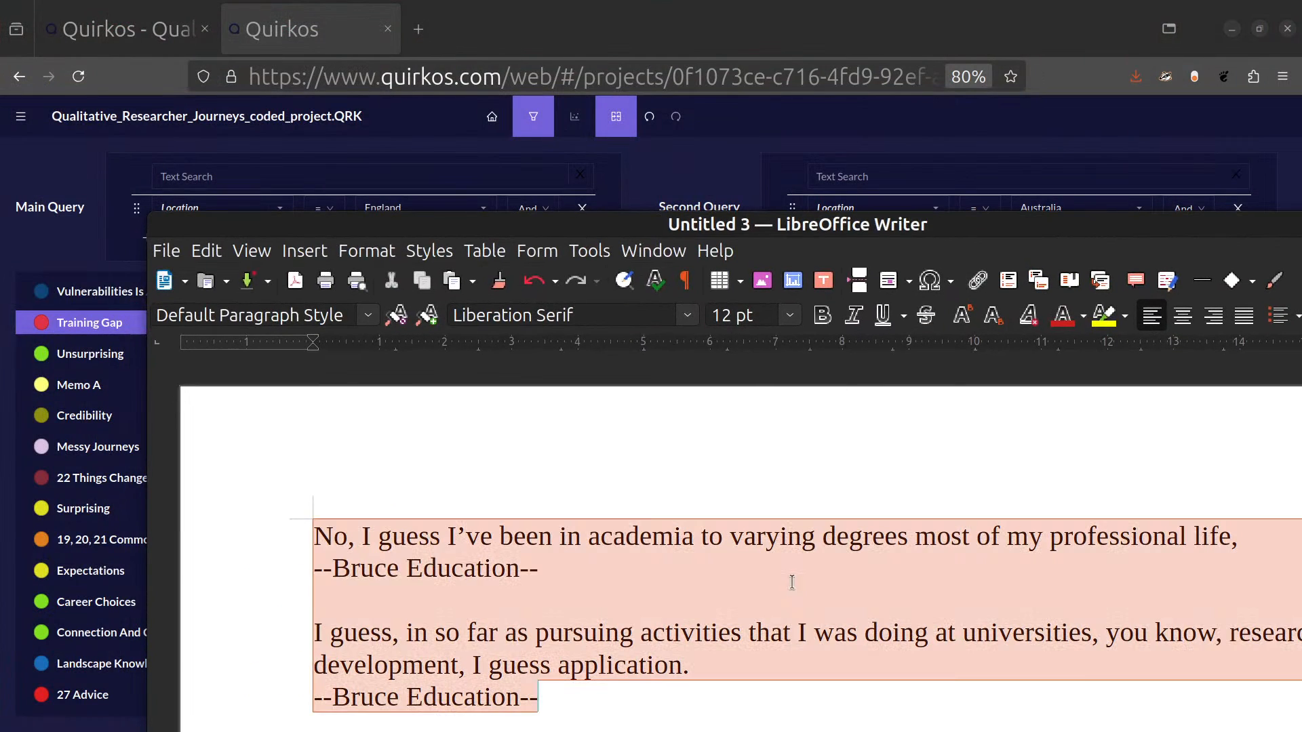
pyautogui.hotkey('ctrl', 'v')
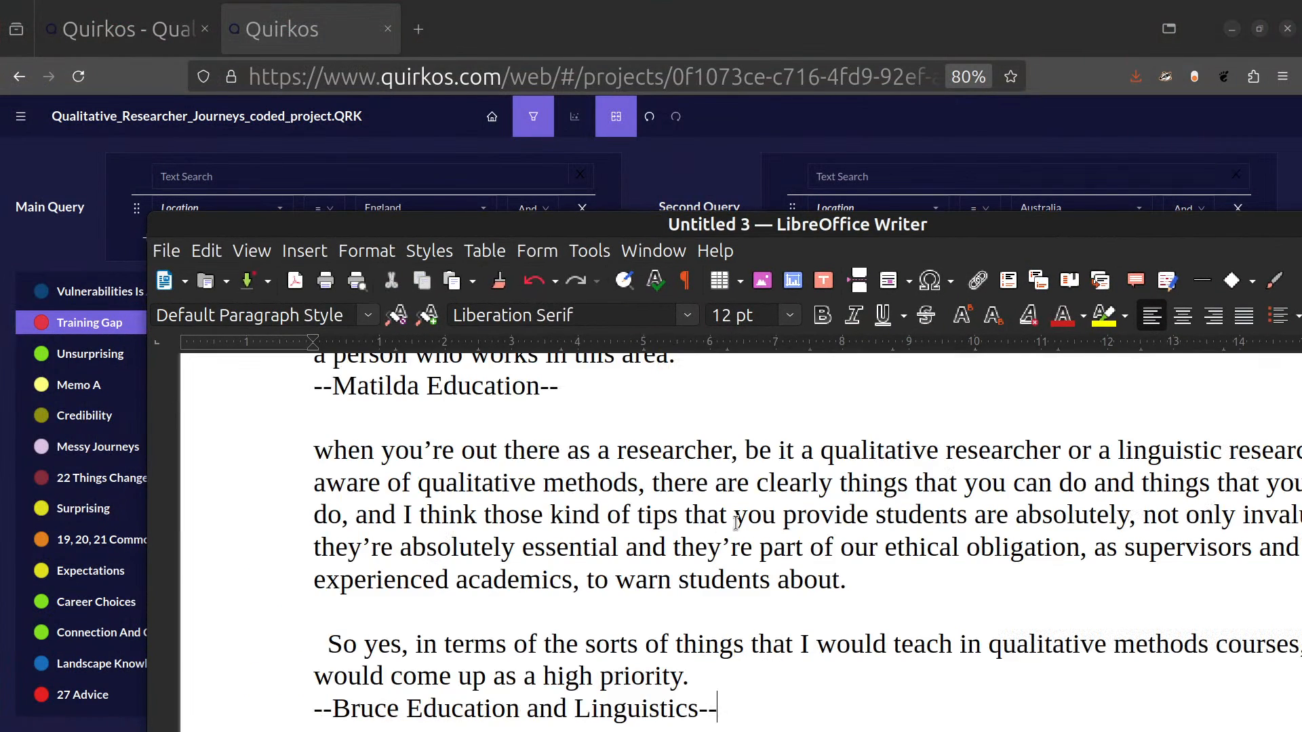
# Review the pasted quotes back to the start of the Writer document and return to the Quirkos queries.
pyautogui.scroll(1, 735, 521)
pyautogui.scroll(20, 735, 522)
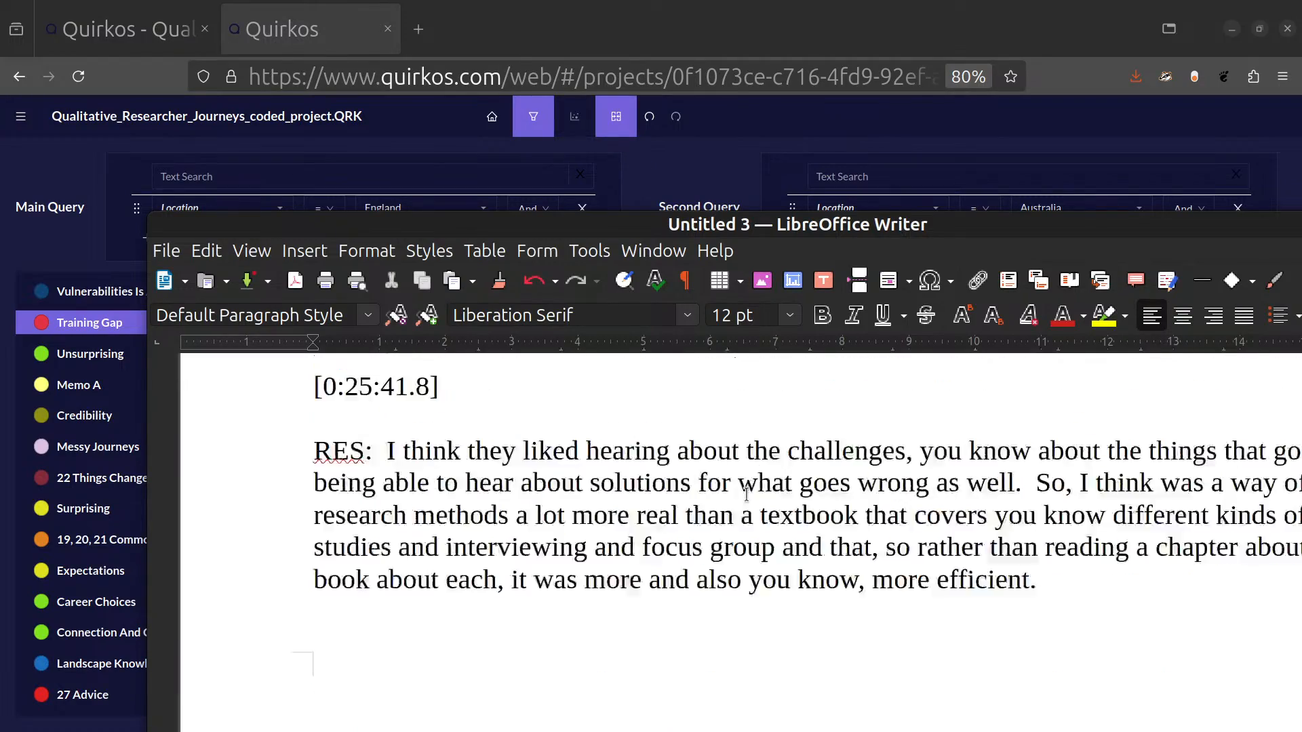
pyautogui.scroll(5, 746, 492)
pyautogui.scroll(1, 747, 500)
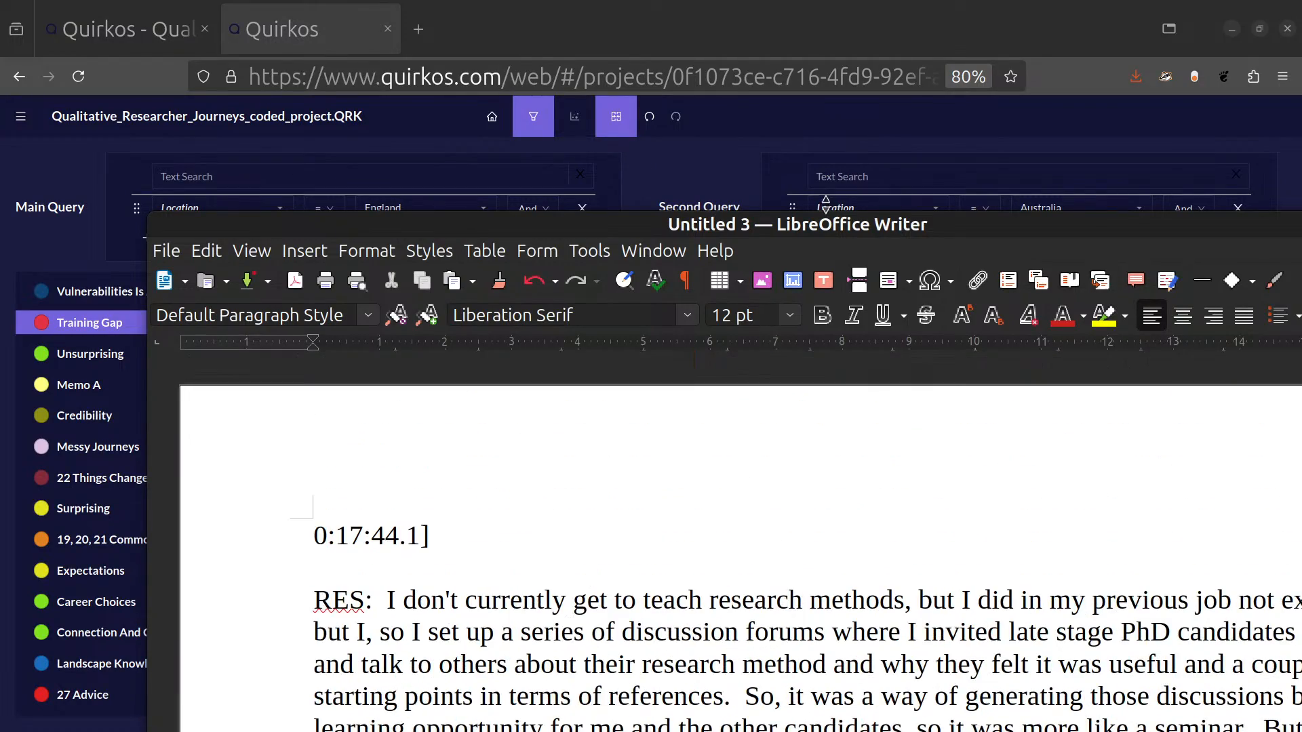
pyautogui.moveTo(830, 231); pyautogui.dragTo(0, 224)
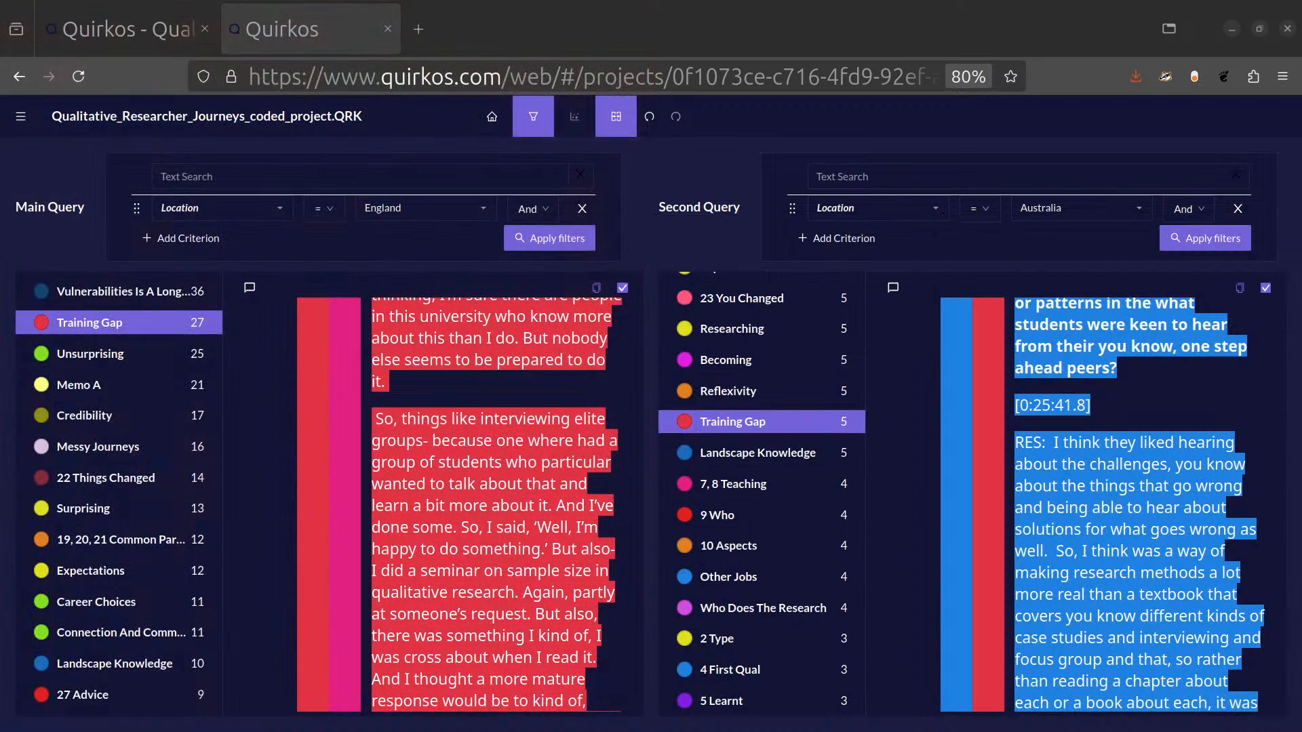
# Add the criterion Discipline = Sociology to the main query and apply it.
pyautogui.click(175, 237)
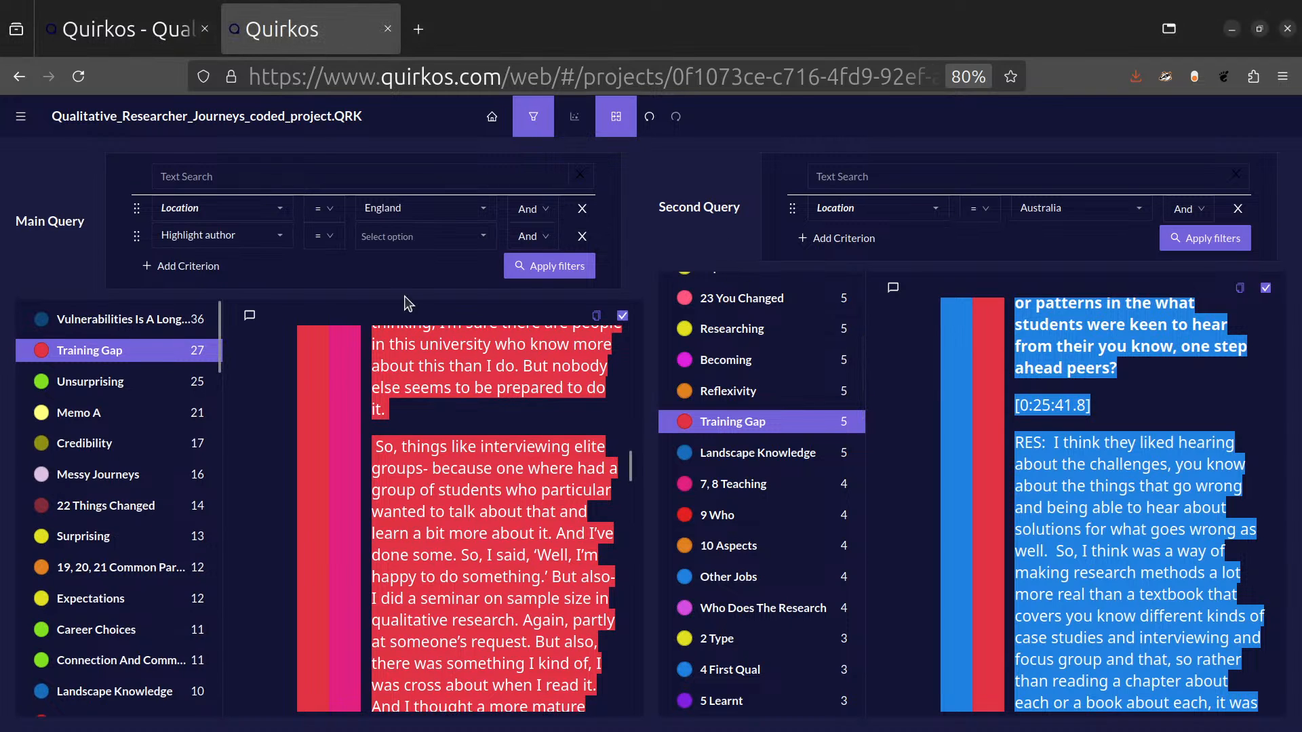
pyautogui.click(281, 238)
pyautogui.scroll(-5, 228, 309)
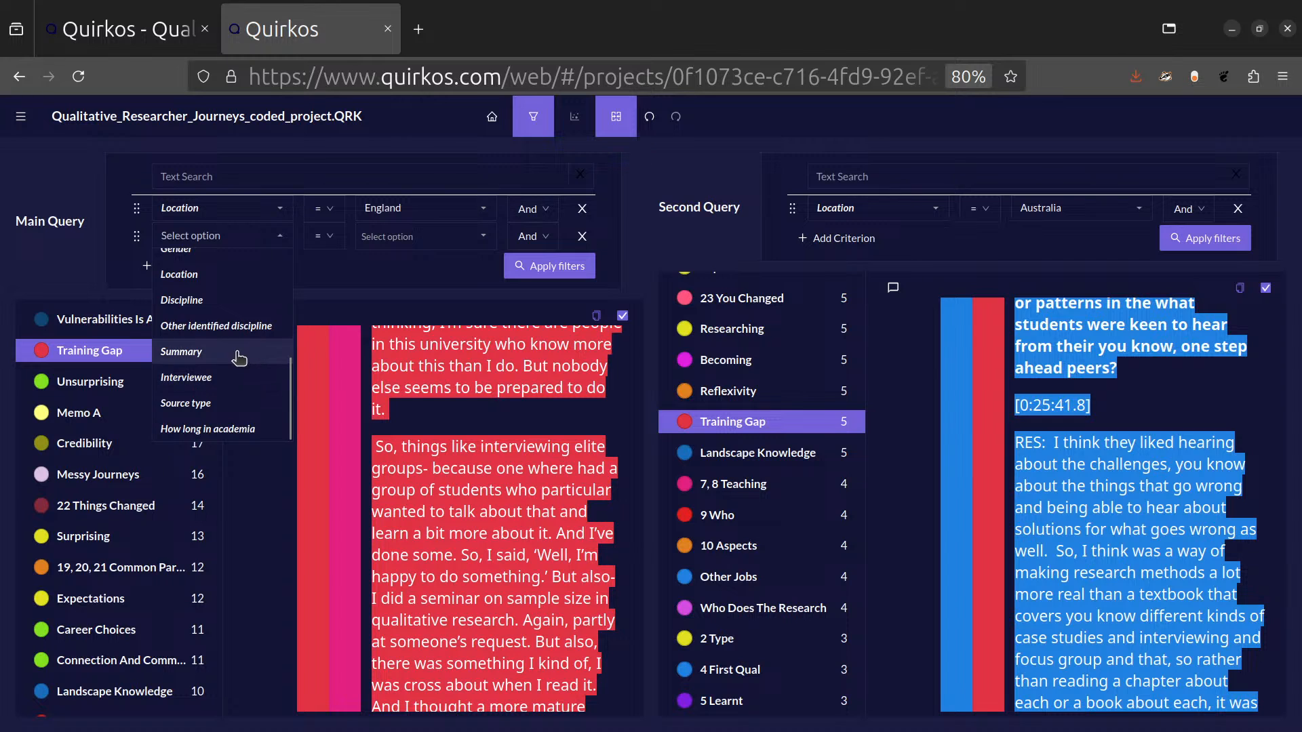
pyautogui.click(227, 308)
pyautogui.click(478, 242)
pyautogui.click(424, 261)
pyautogui.click(538, 274)
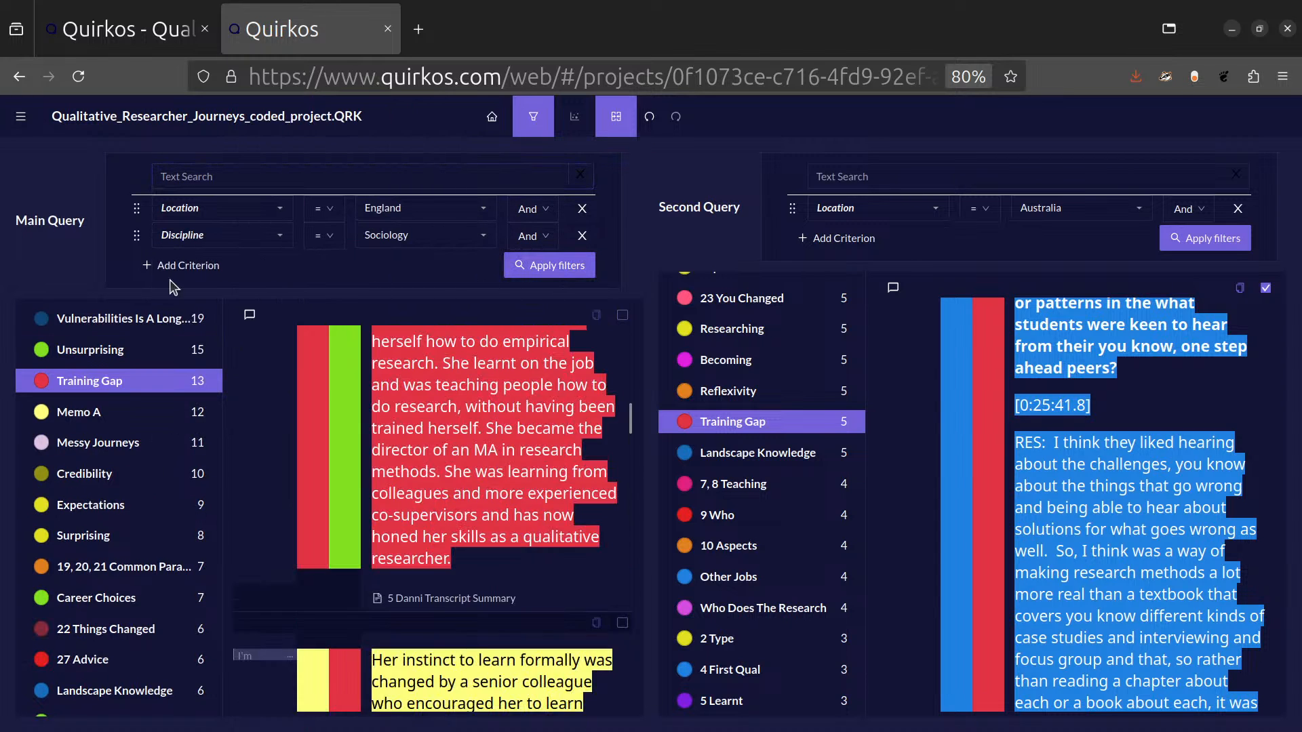
# Look through the Training Gap highlights for Sociology in England and the fields available for a main query criterion.
pyautogui.scroll(-5, 480, 580)
pyautogui.scroll(-4, 480, 580)
pyautogui.scroll(9, 483, 582)
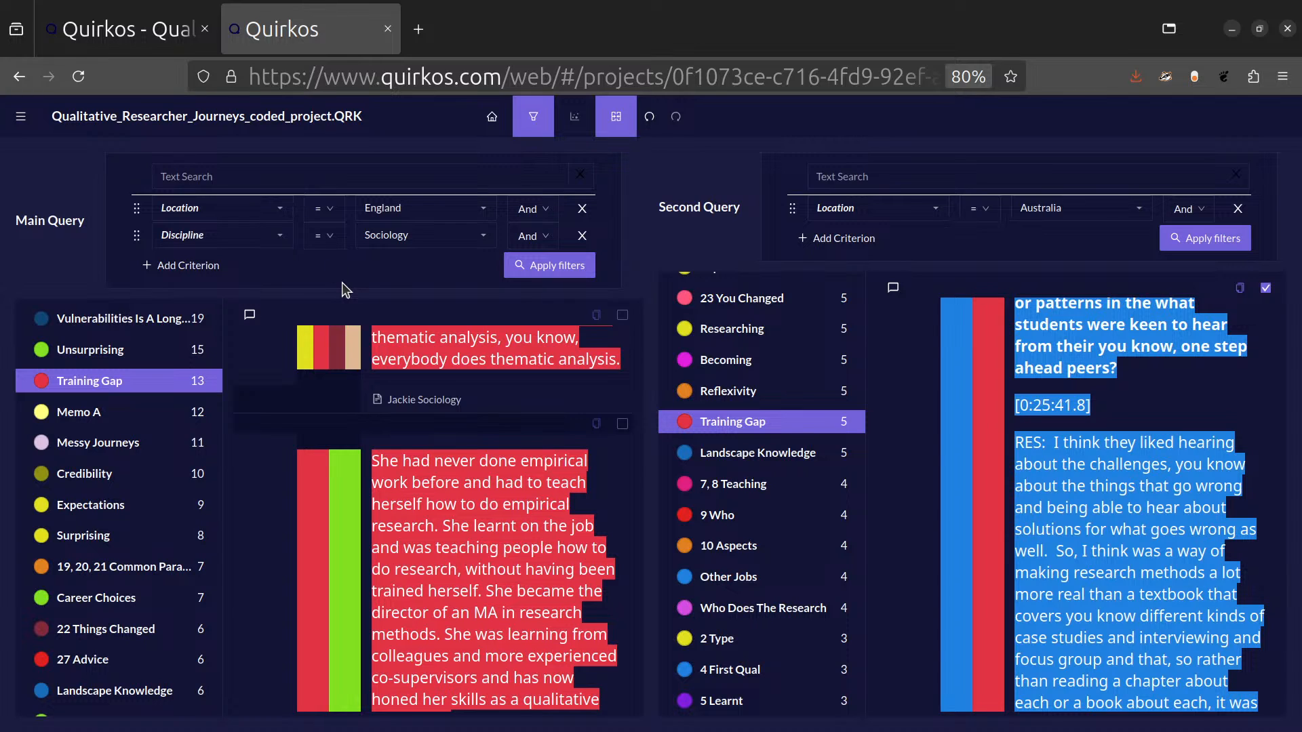
pyautogui.click(279, 208)
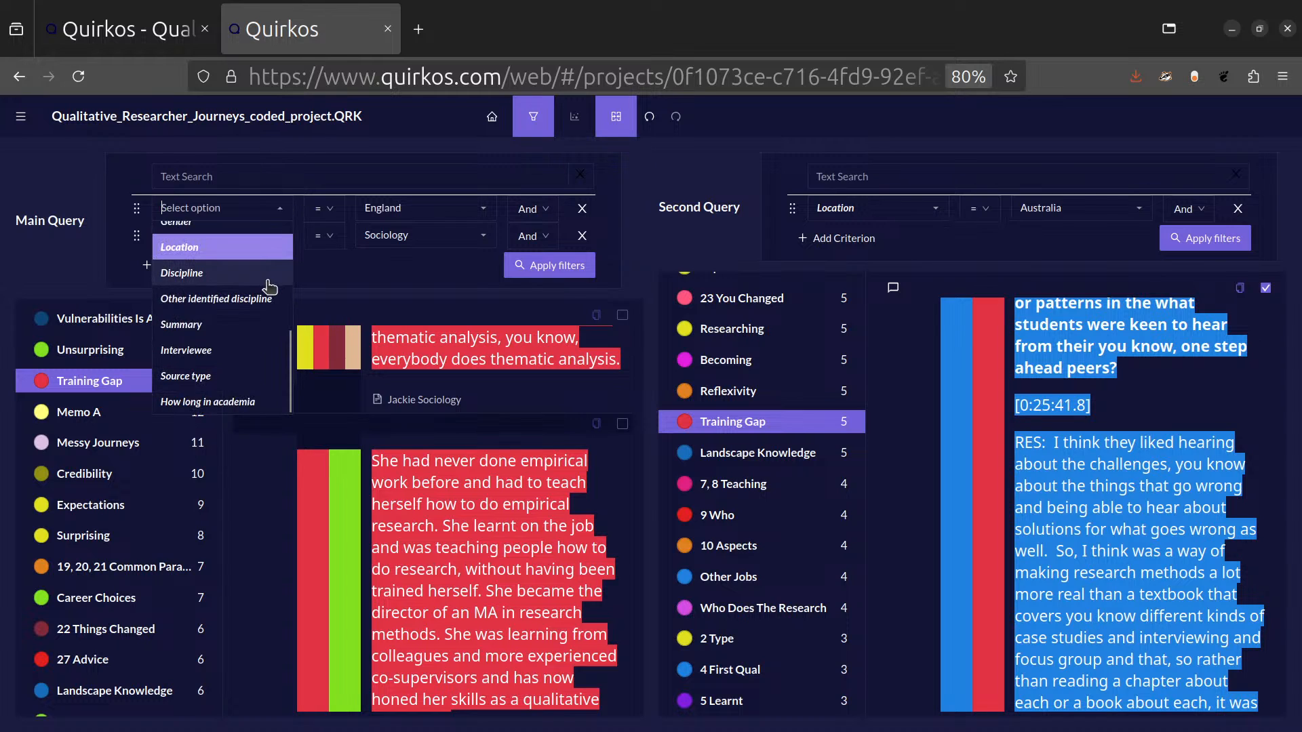
pyautogui.scroll(3, 231, 311)
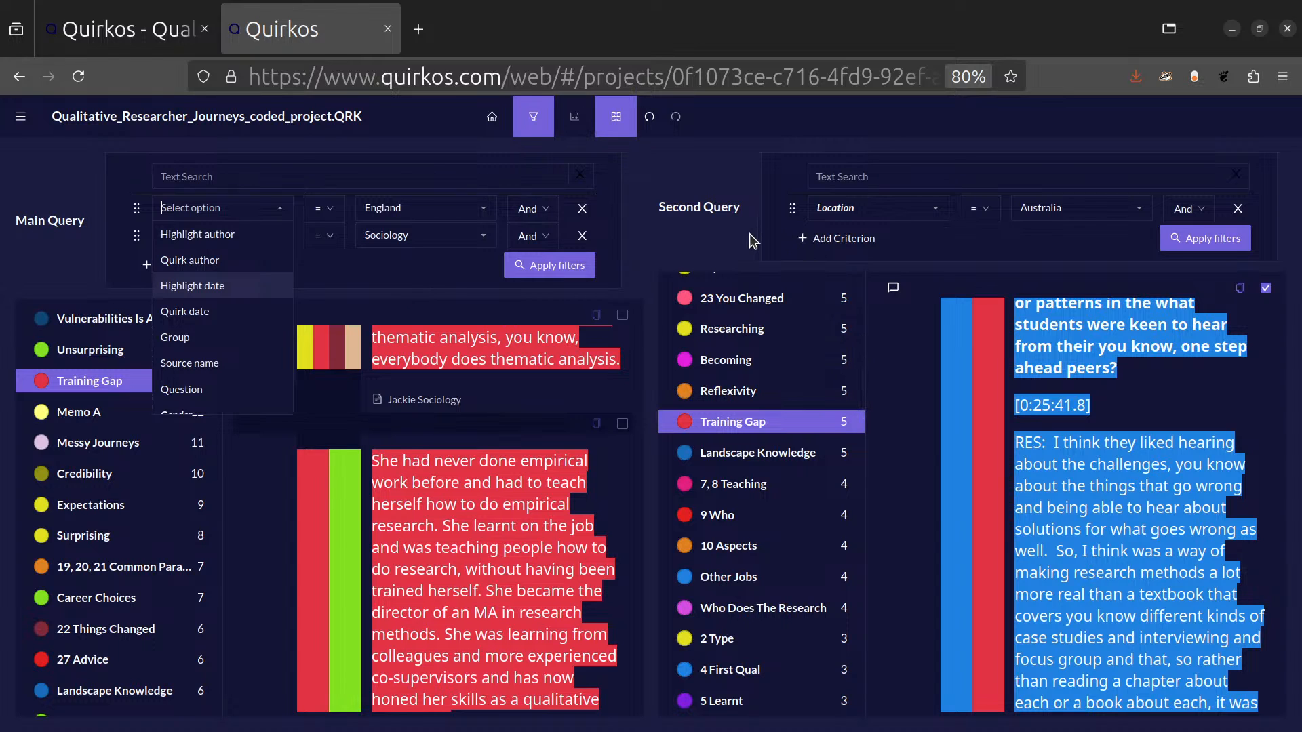
# Return to the quirk canvas and open the Word Cloud view.
pyautogui.click(492, 116)
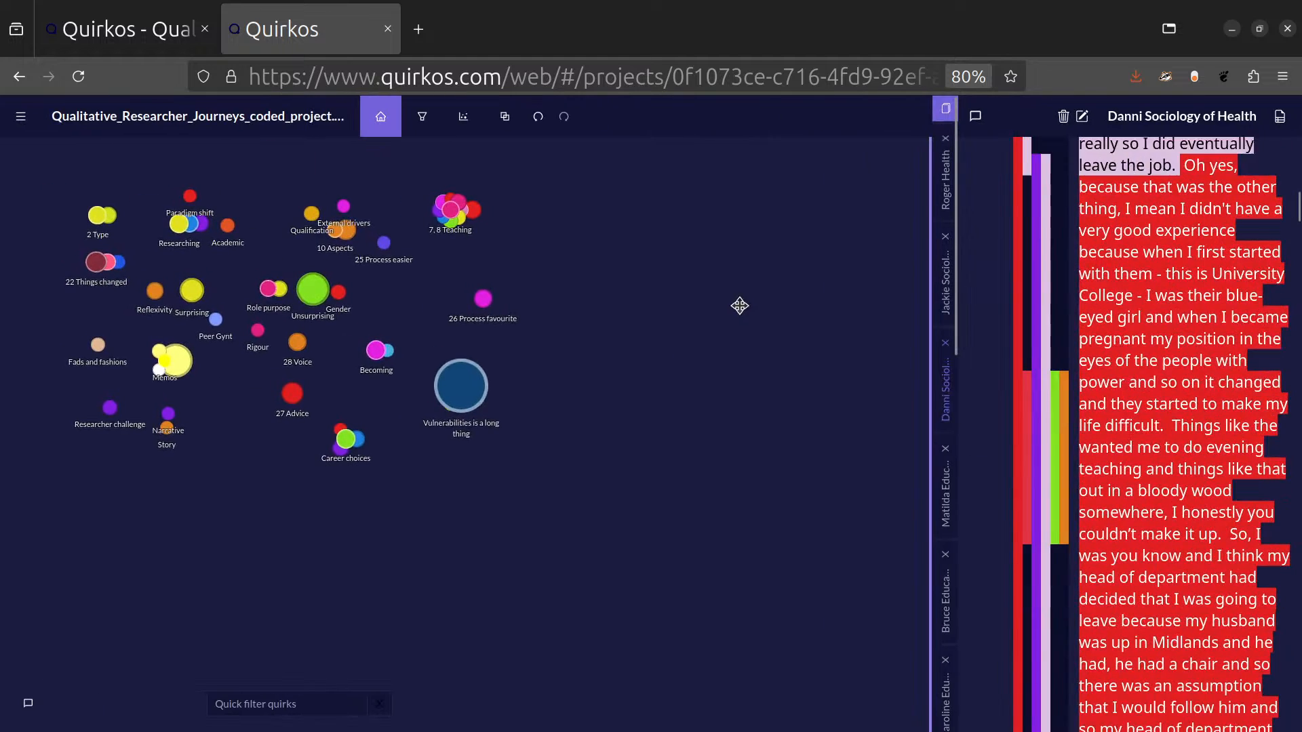
pyautogui.click(466, 117)
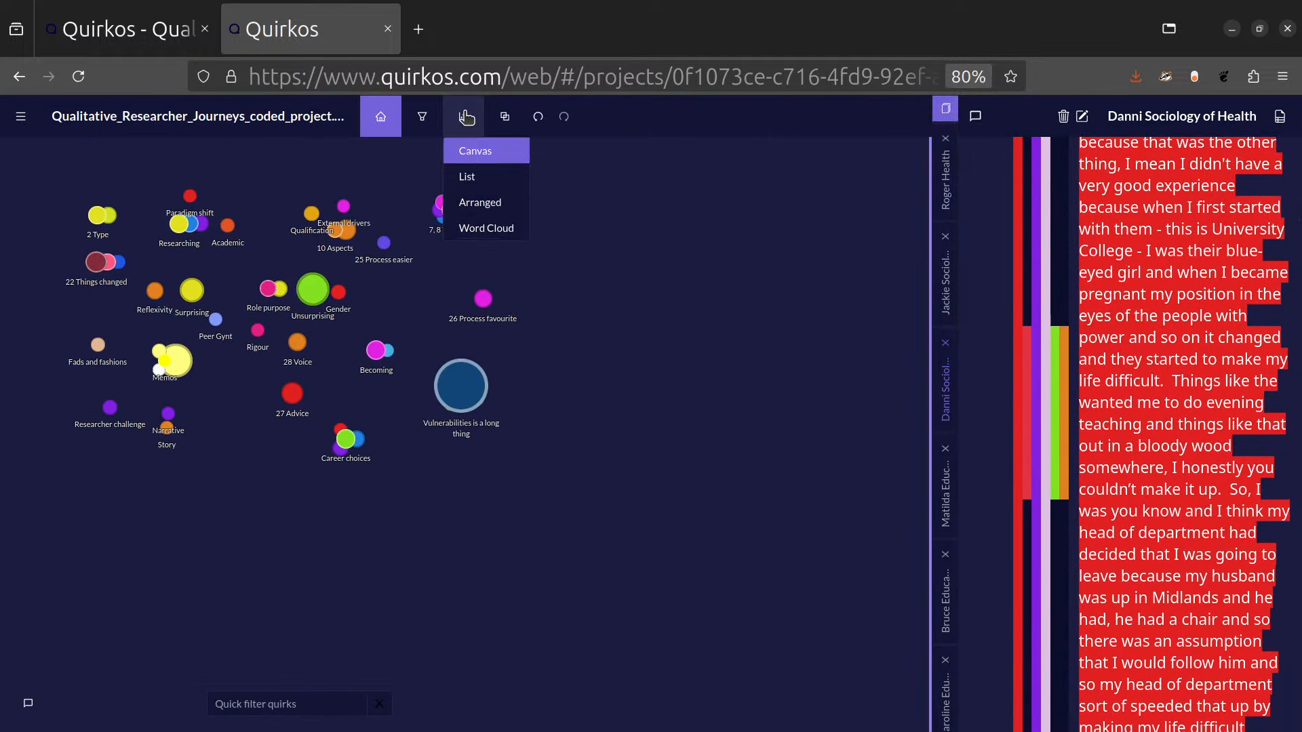
pyautogui.click(510, 236)
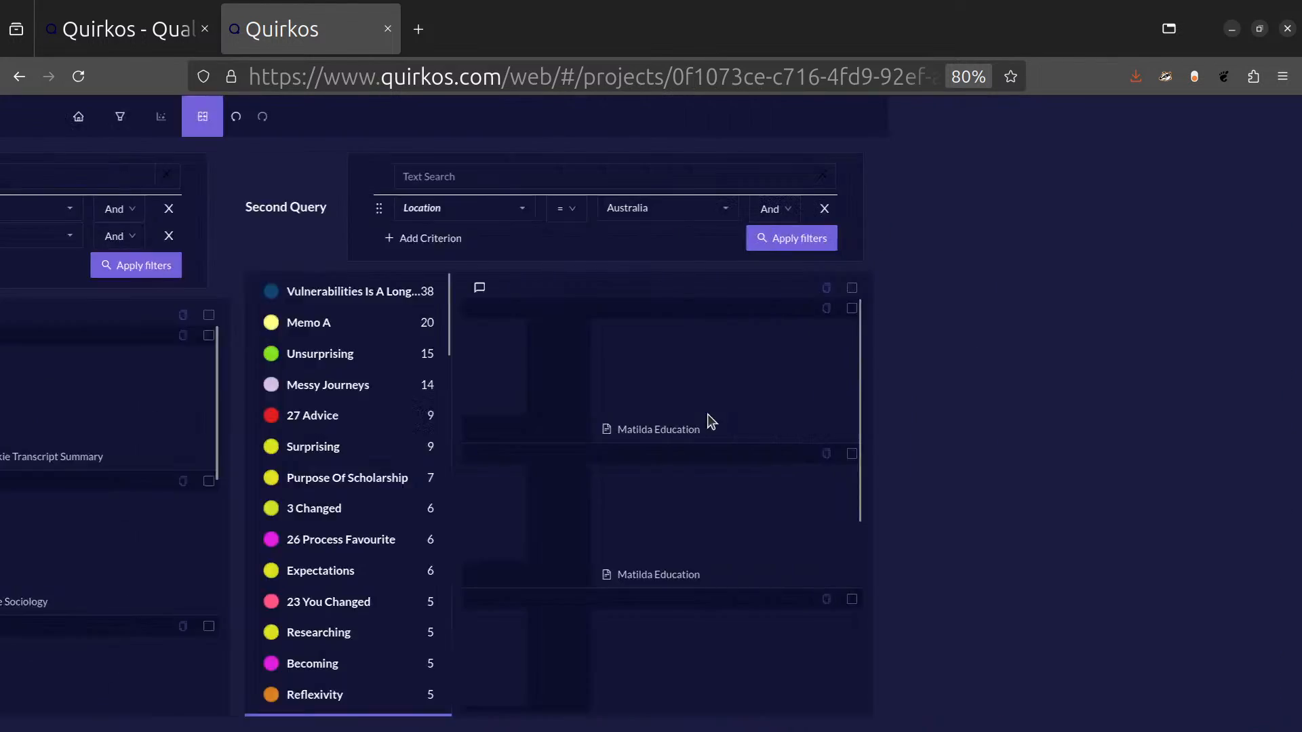
# Run a text search for "qualitative" in an empty main query.
pyautogui.click(274, 175)
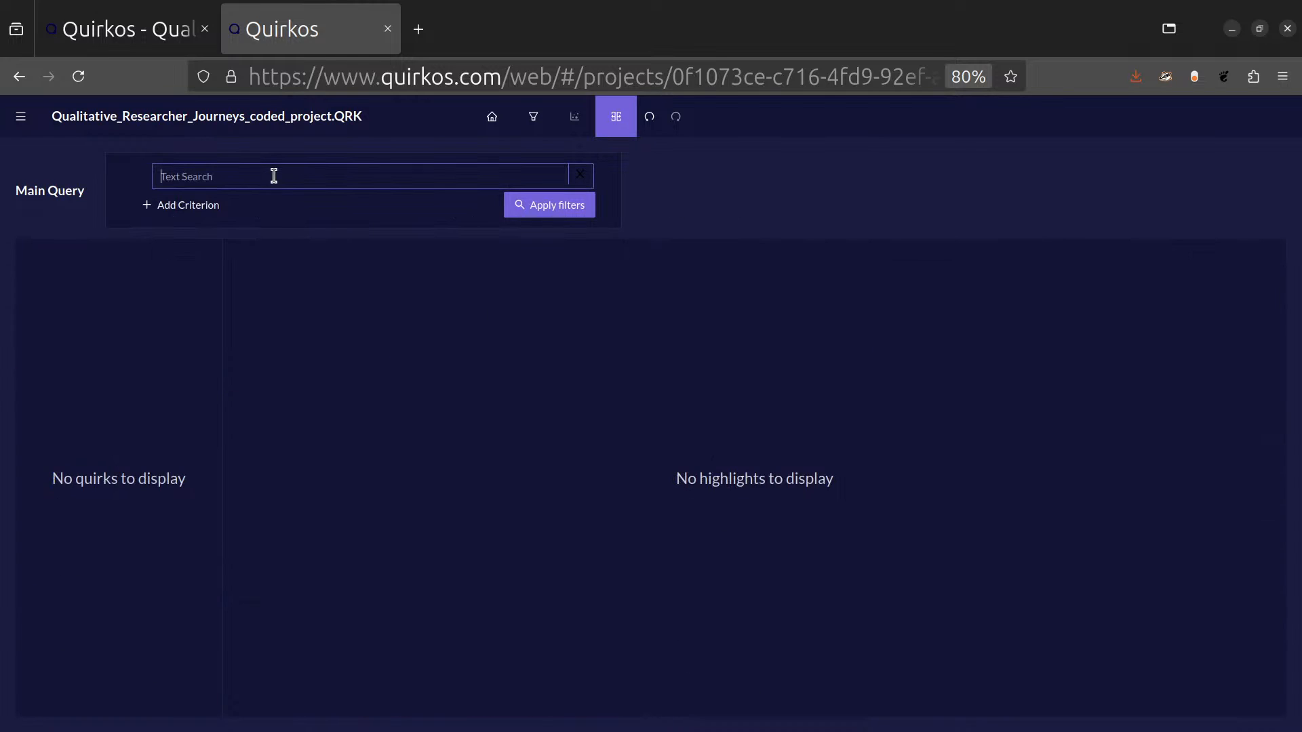
pyautogui.write('qualitative')
pyautogui.press('Return')
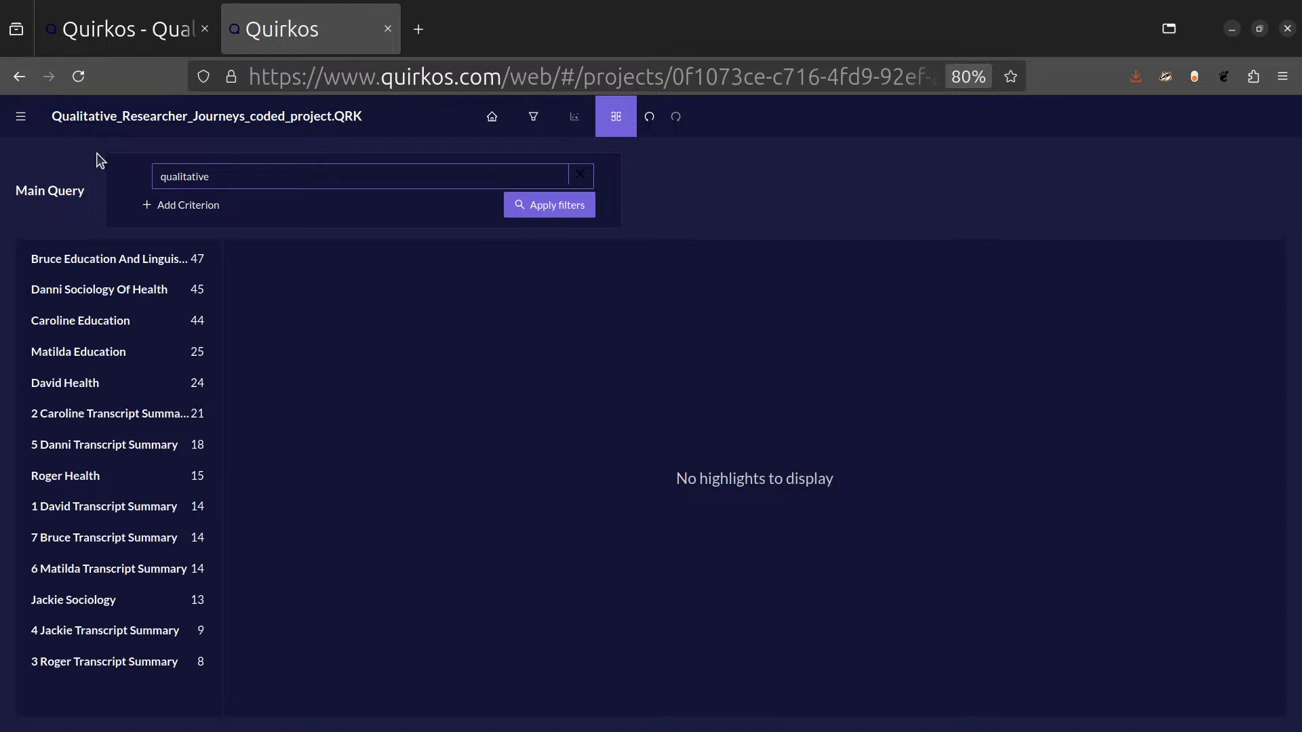
# Read the passages containing "qualitative" in the first source listed in the search results.
pyautogui.click(160, 262)
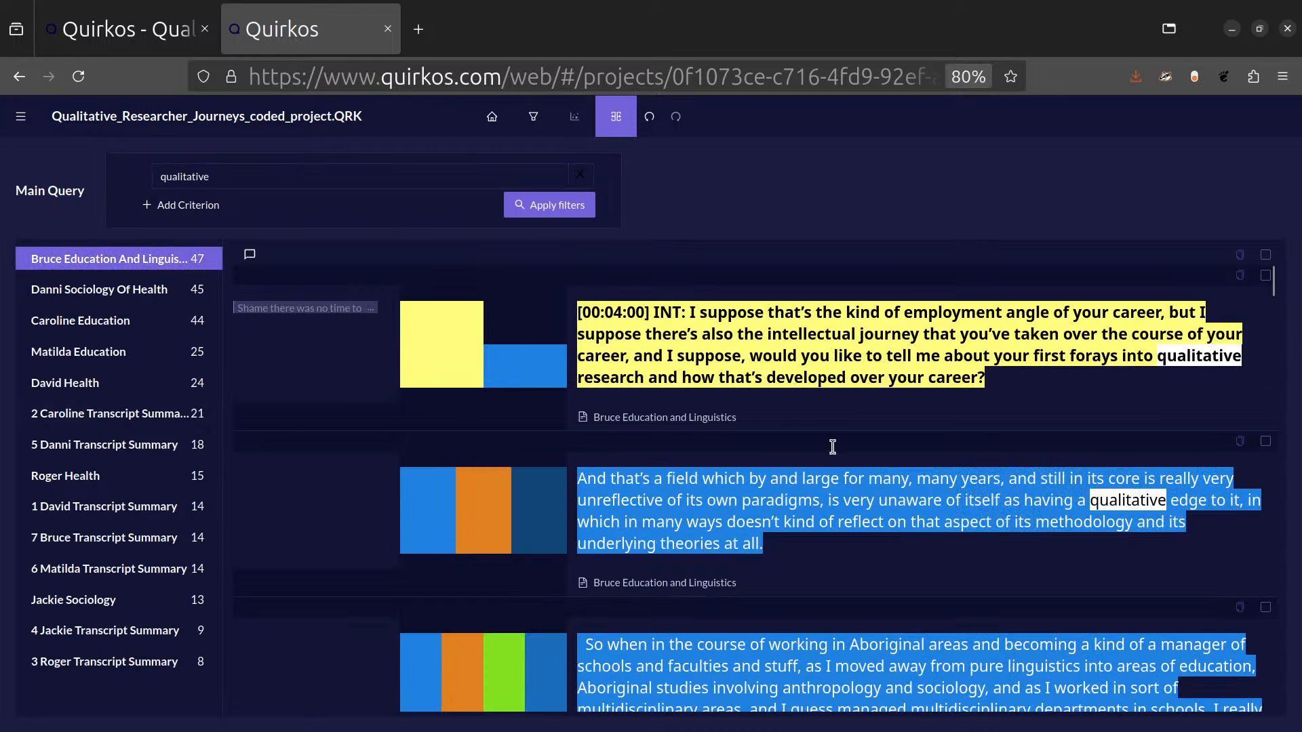
pyautogui.scroll(-3, 746, 415)
pyautogui.scroll(-5, 746, 440)
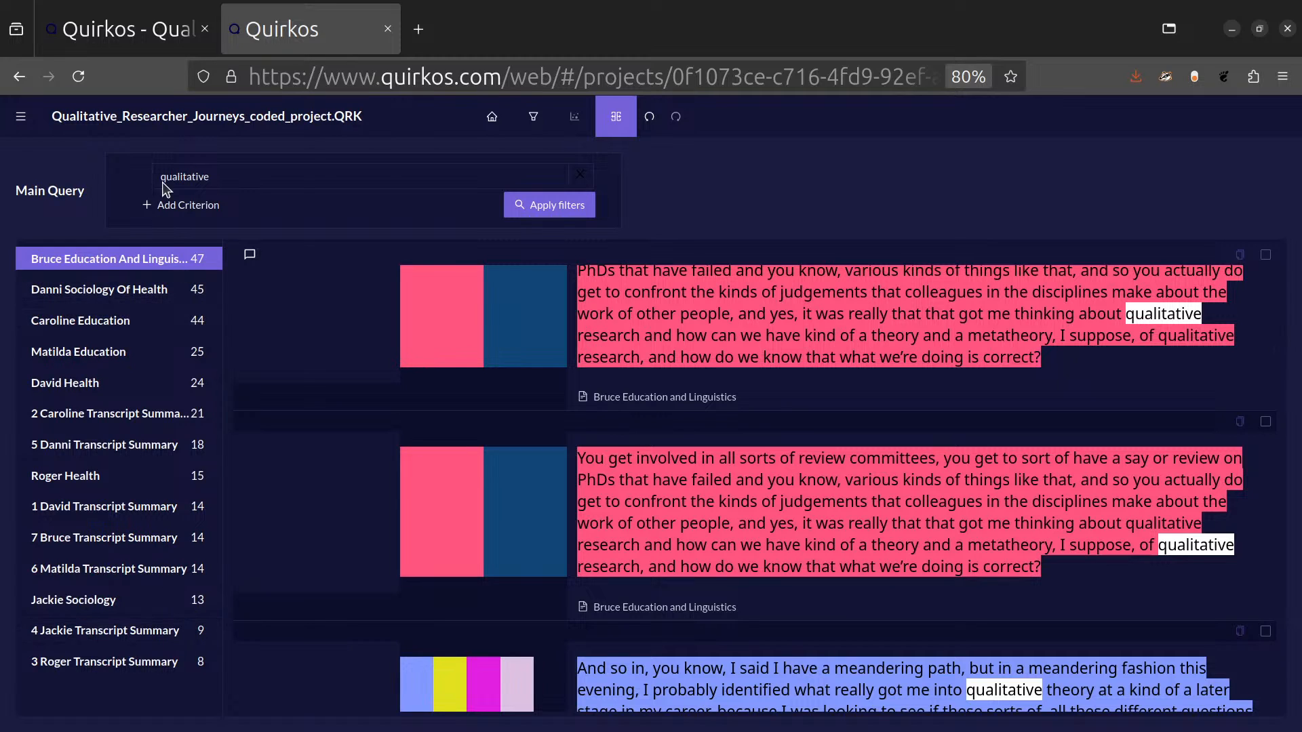
# Return to the quirk canvas and export the individual sources as Word documents.
pyautogui.click(493, 122)
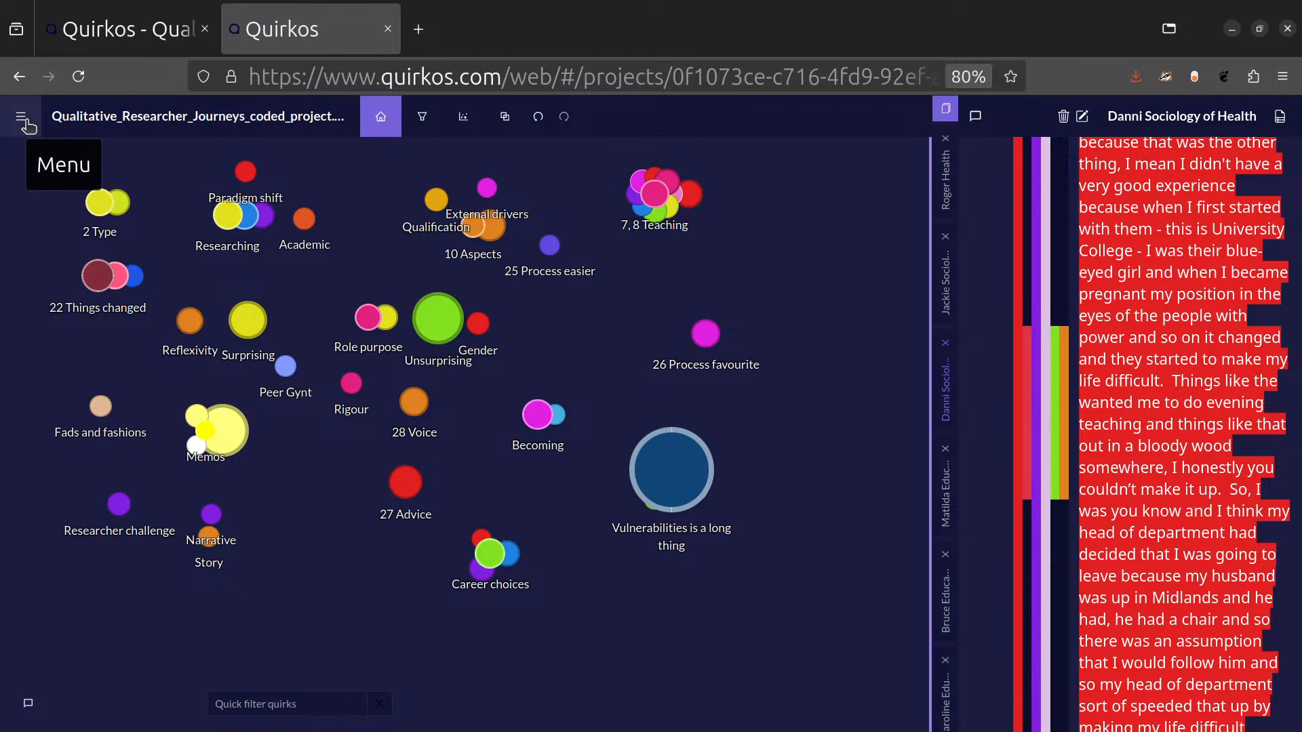
pyautogui.click(22, 119)
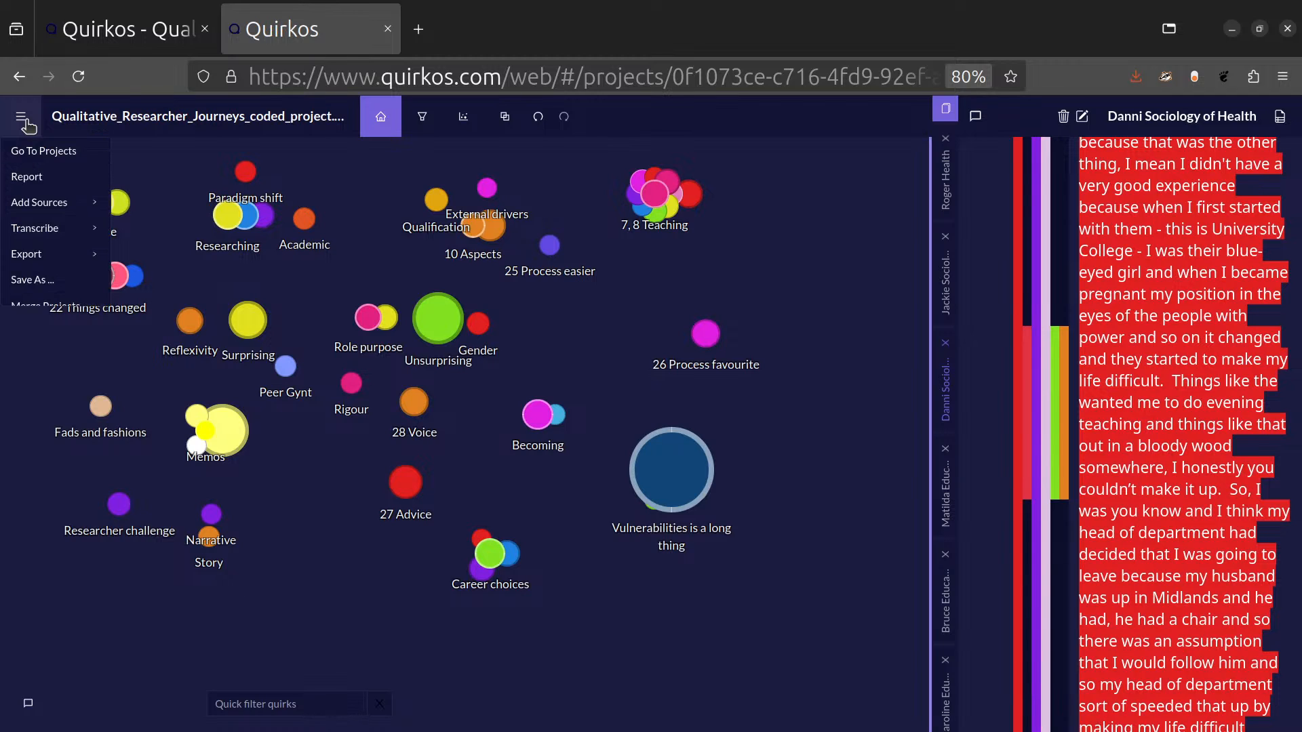
pyautogui.moveTo(65, 198)
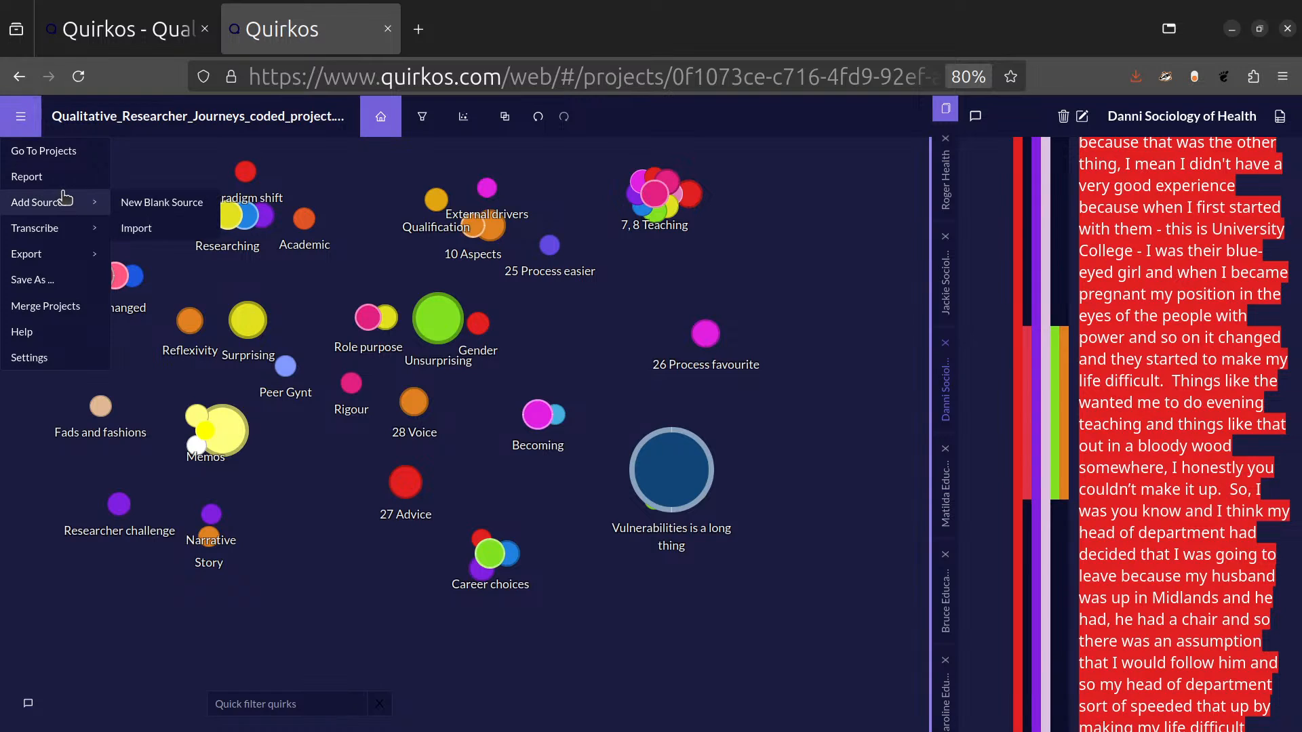
pyautogui.moveTo(67, 261)
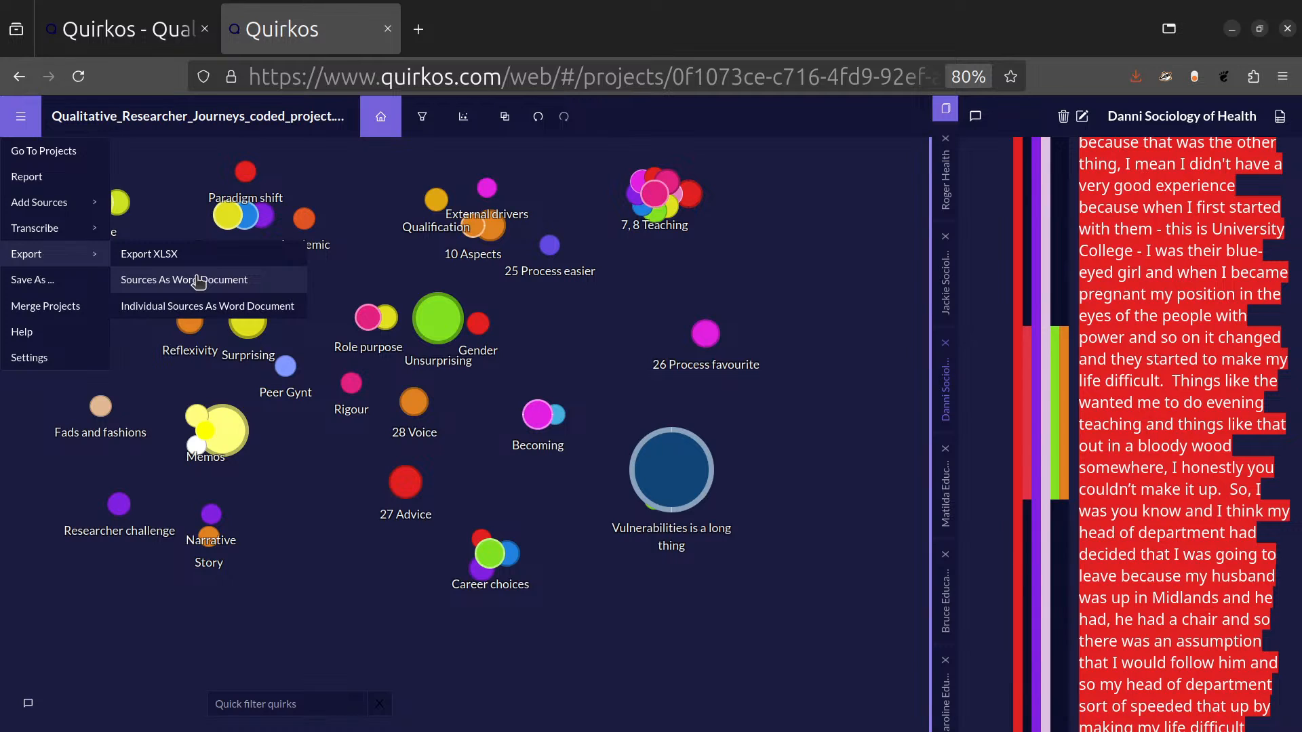
pyautogui.click(215, 306)
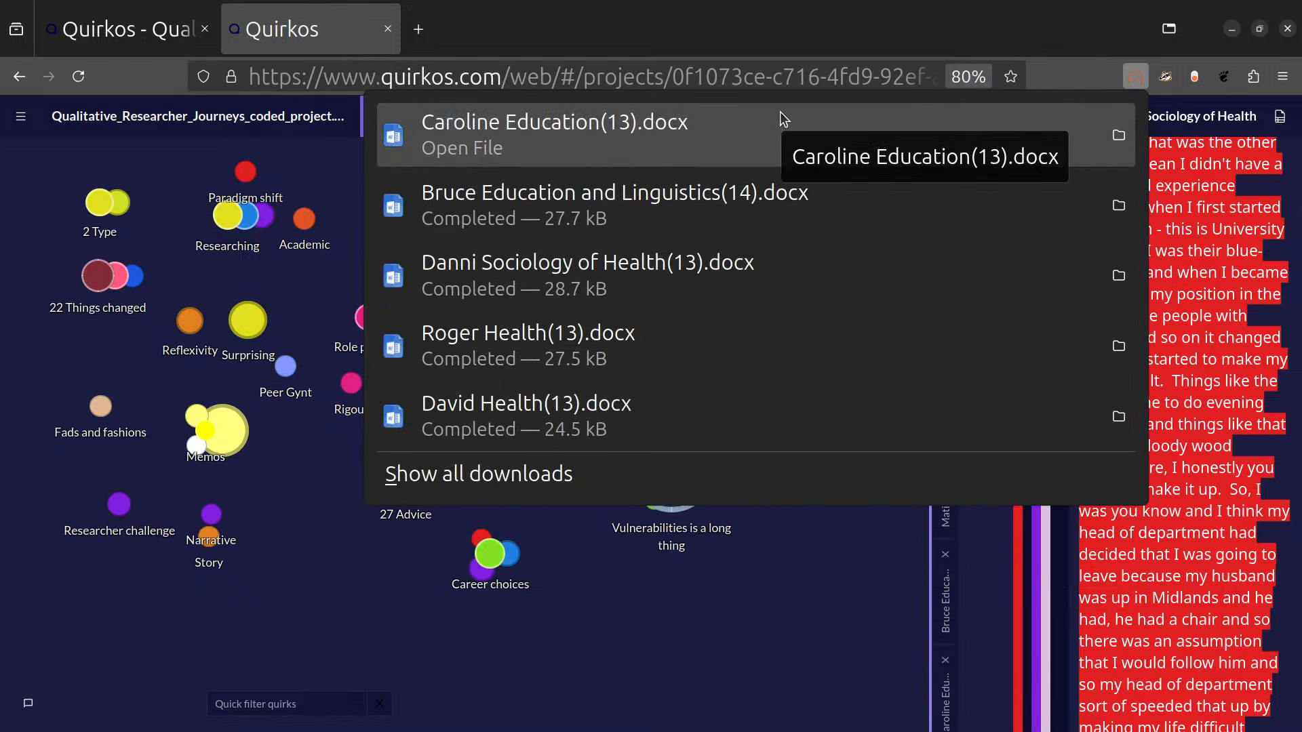
# Open the most recently exported interview document in LibreOffice Writer and examine its coded passages and the First qual and Qualification comments.
pyautogui.click(780, 111)
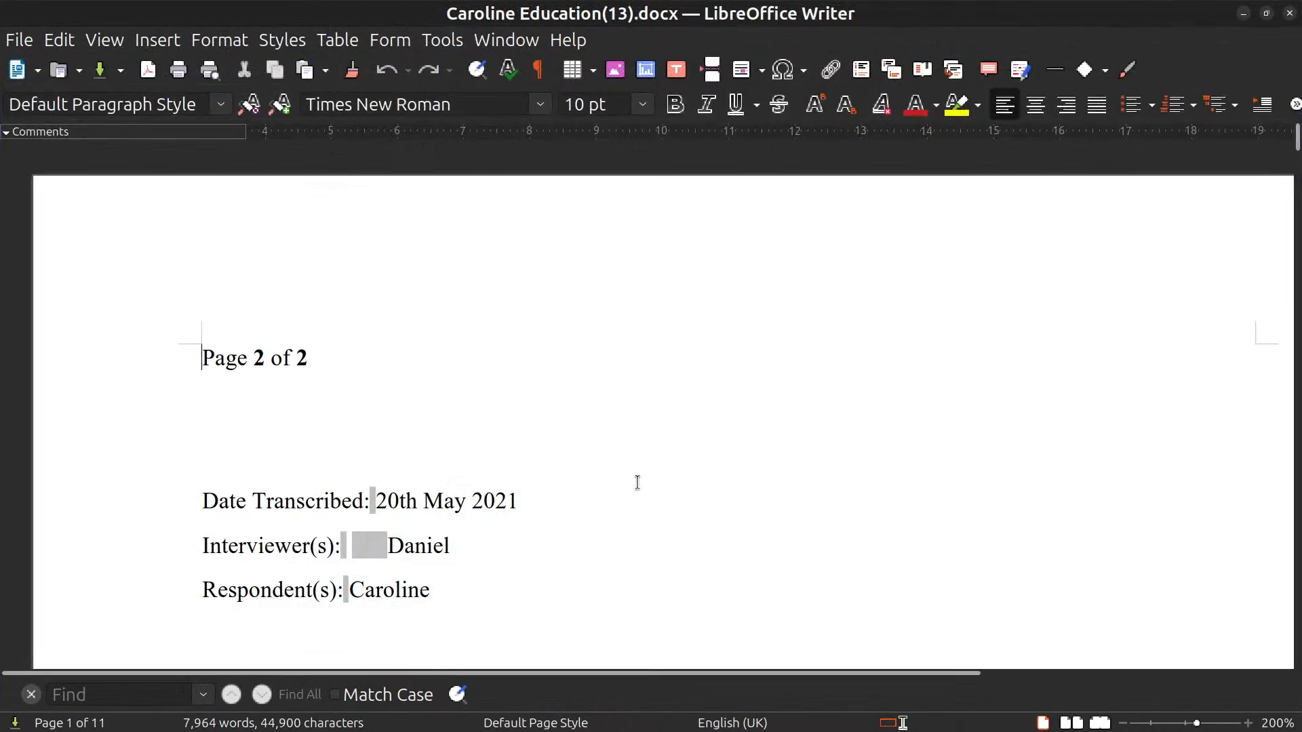
pyautogui.scroll(-10, 636, 482)
pyautogui.scroll(-4, 568, 377)
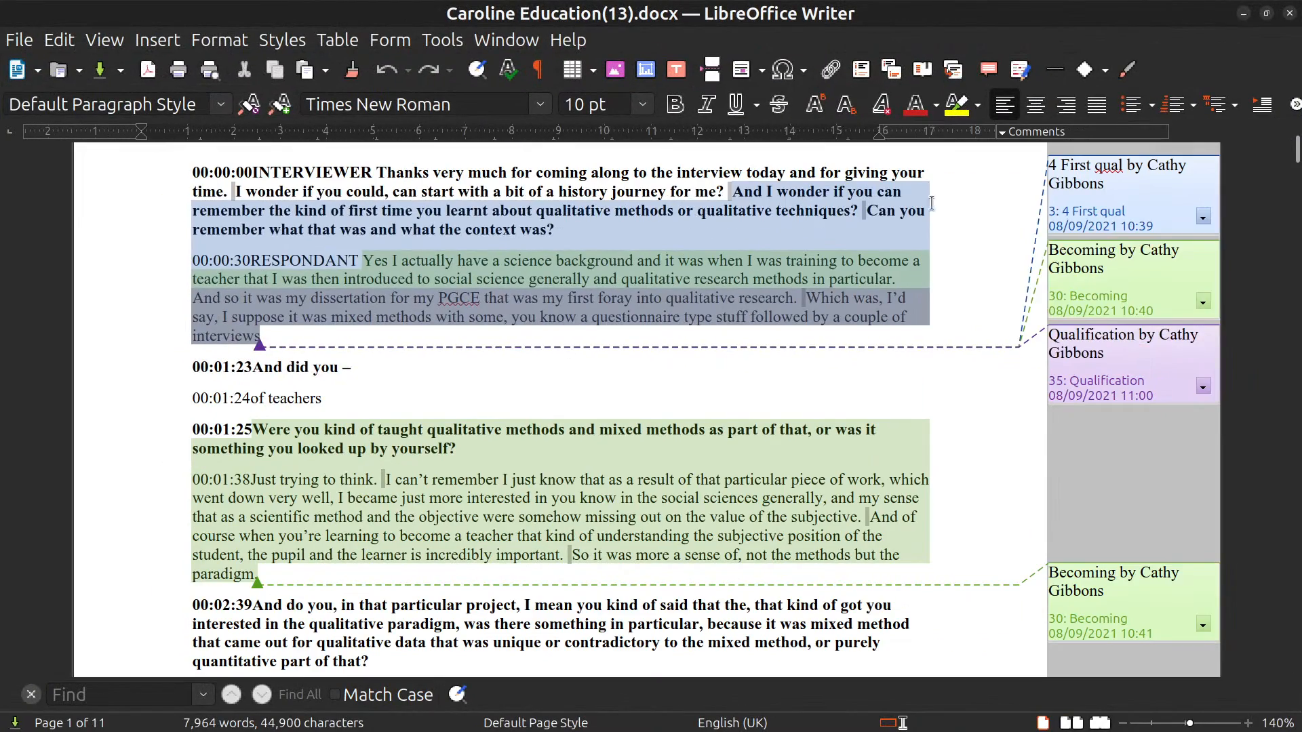
pyautogui.click(1120, 195)
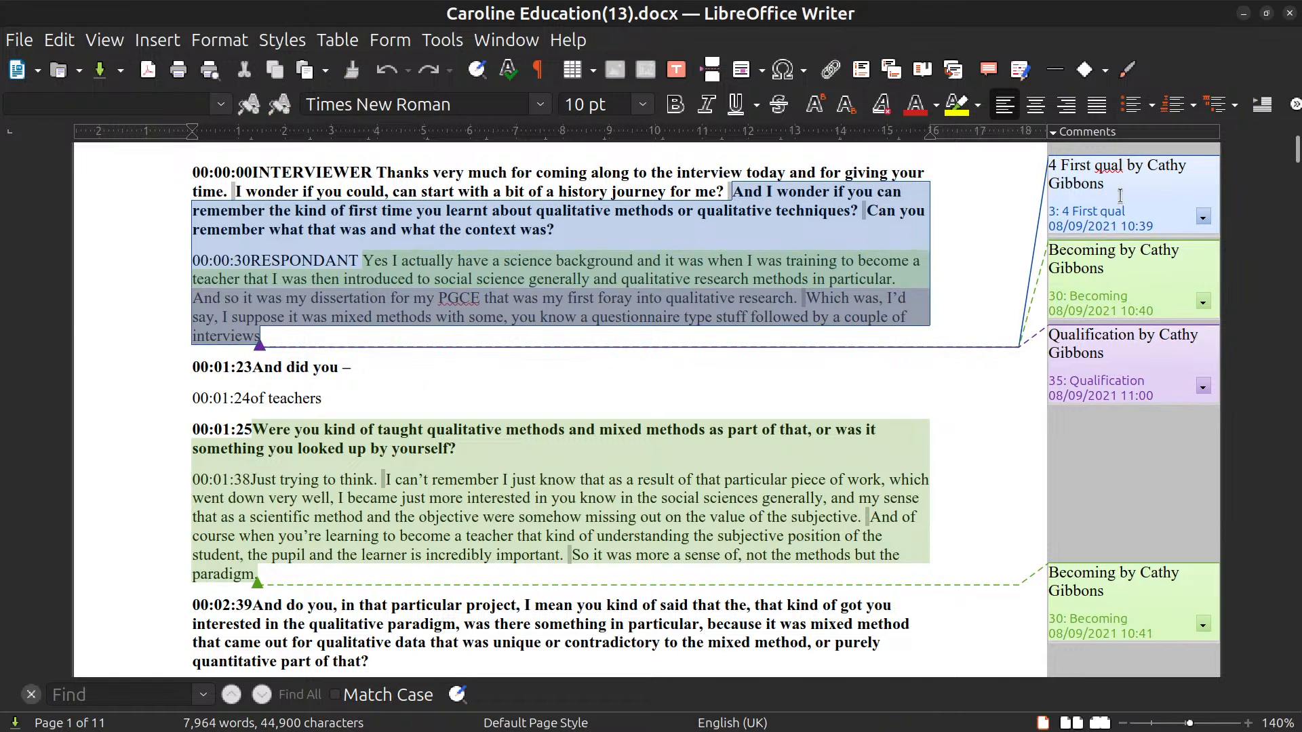
pyautogui.click(1127, 362)
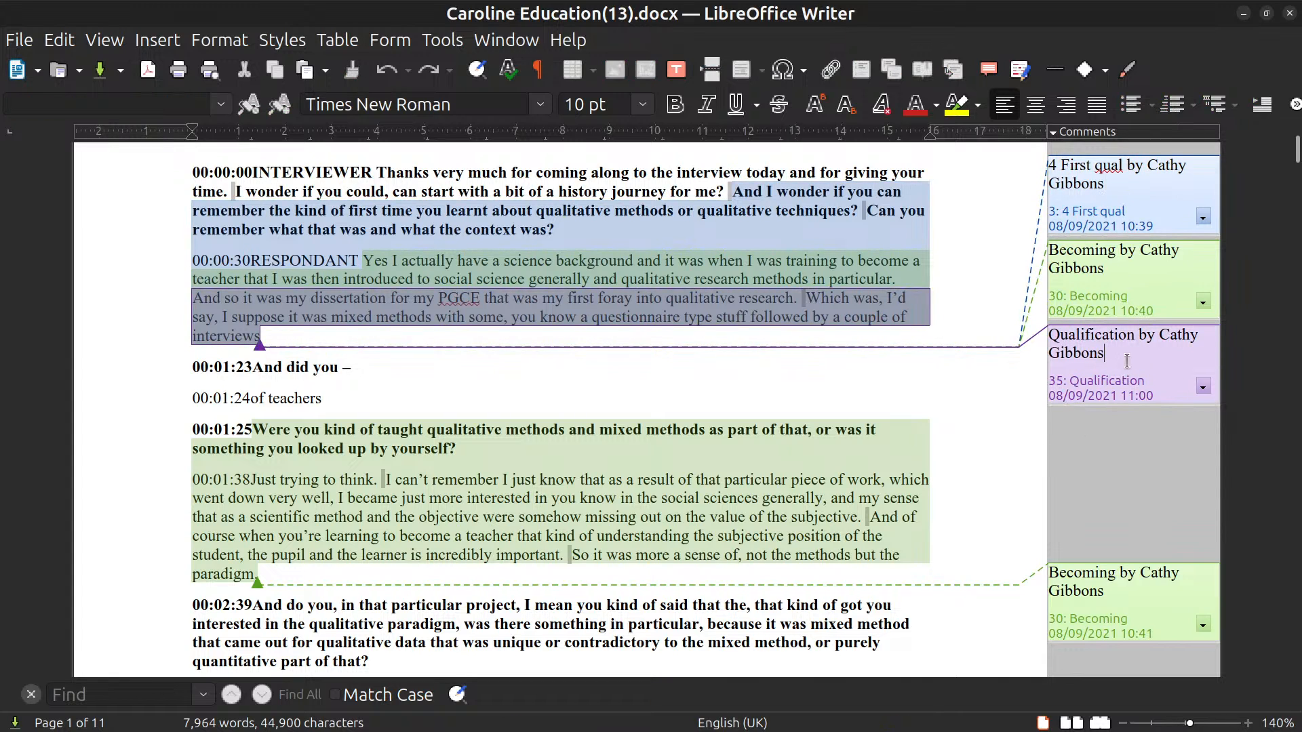
pyautogui.hotkey('ctrl', 'a')
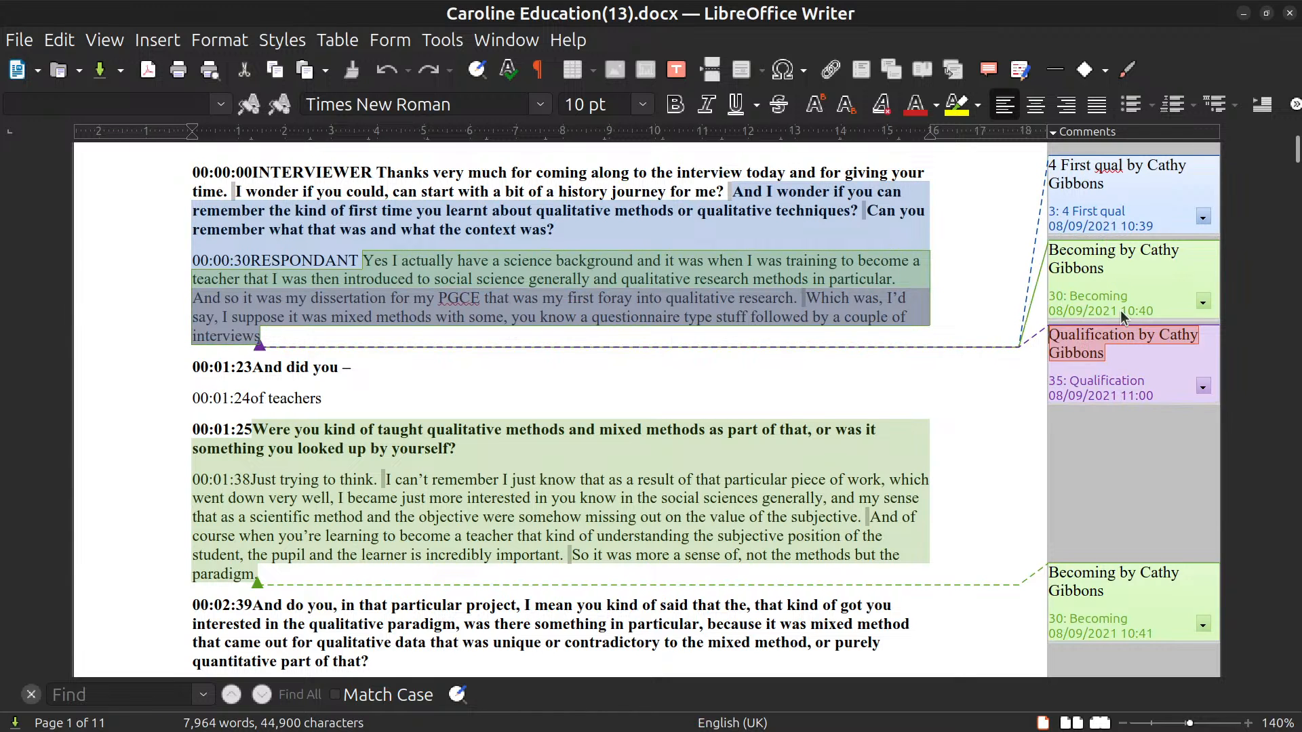
pyautogui.scroll(-10, 678, 483)
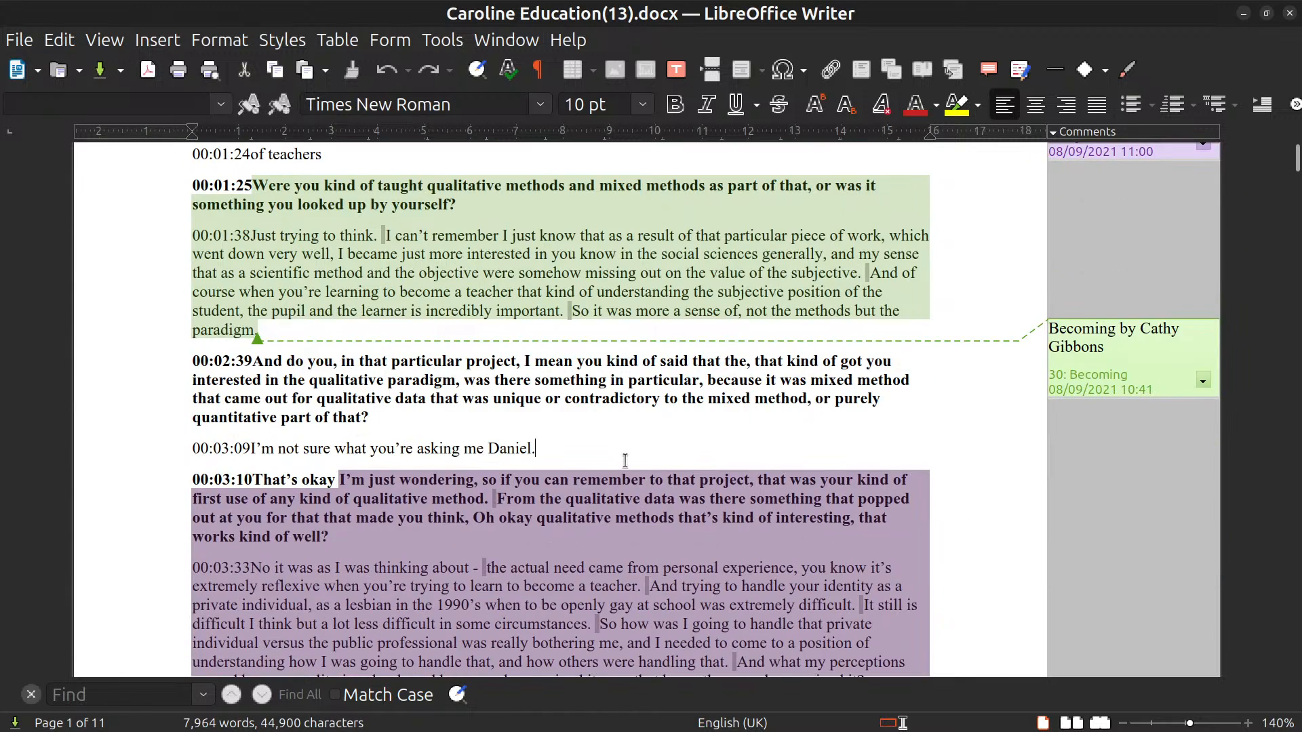
pyautogui.scroll(-8, 677, 484)
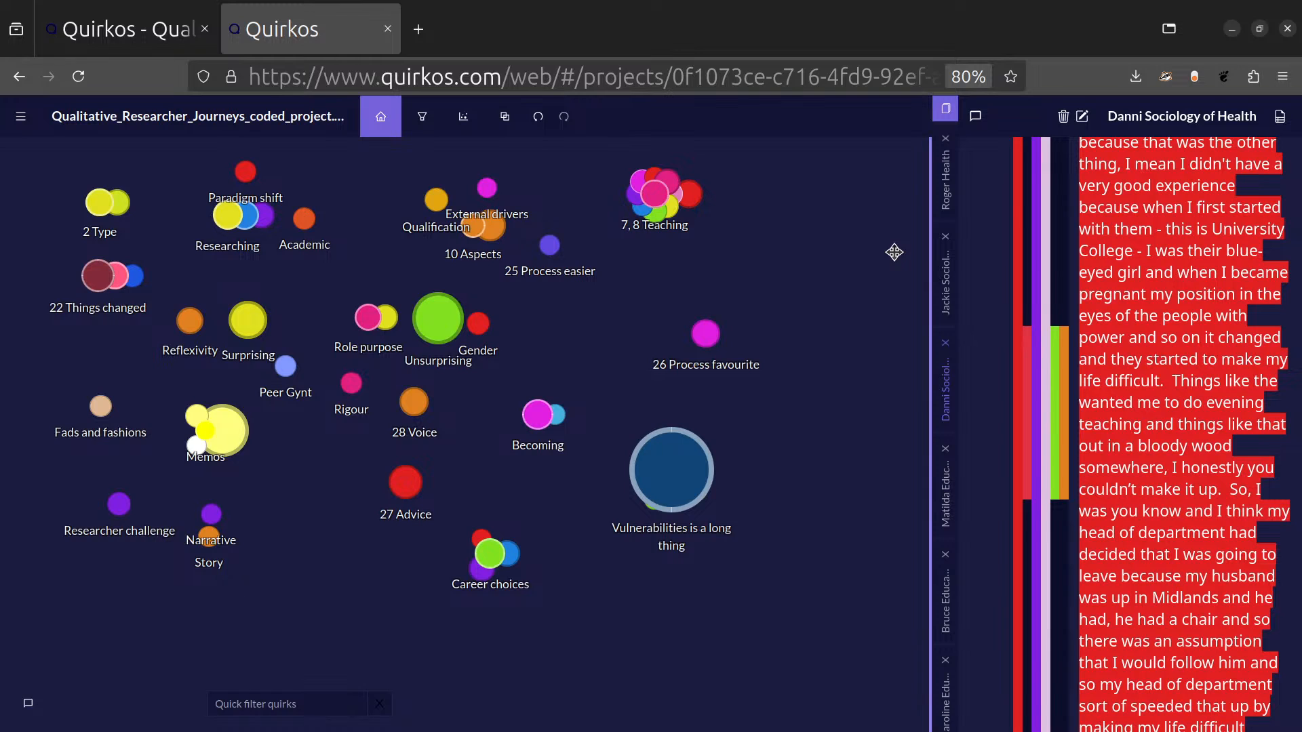
# Return to the Quirkos project, export it as XLSX and open the exported workbook in LibreOffice Calc.
pyautogui.click(20, 116)
pyautogui.moveTo(71, 256)
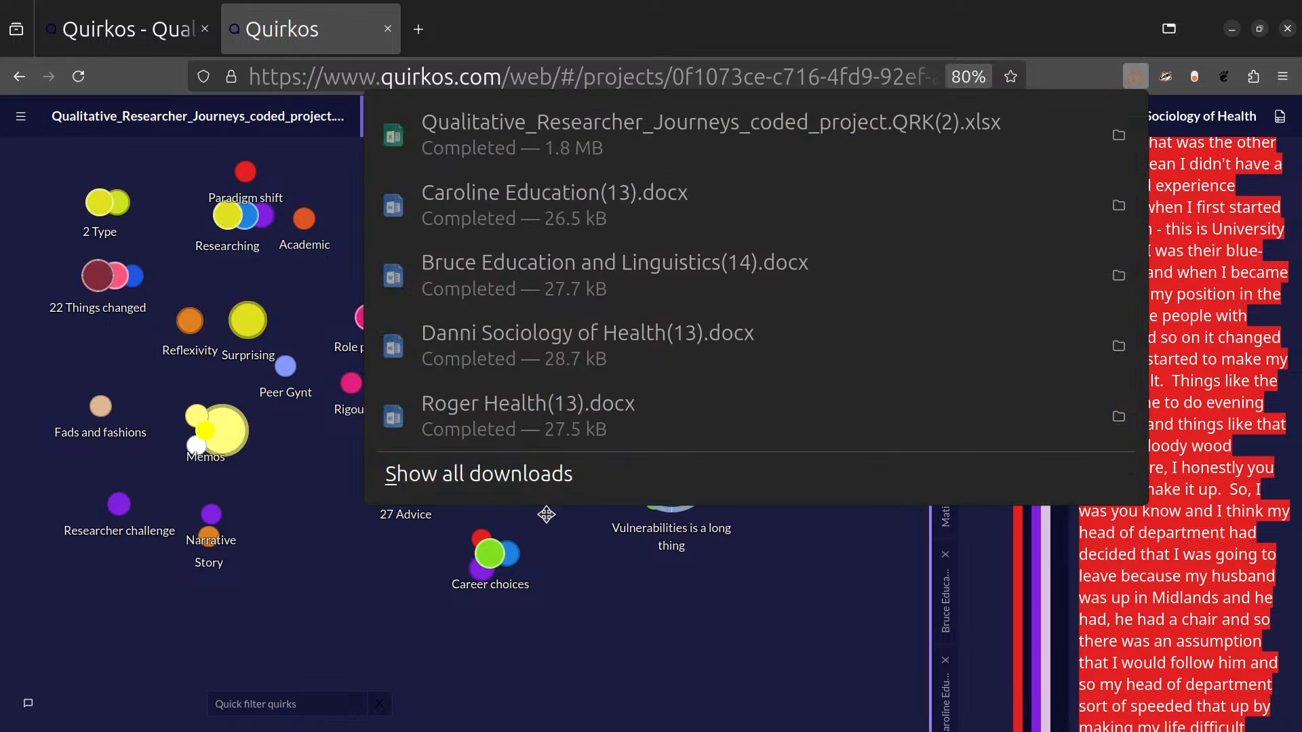
pyautogui.click(744, 160)
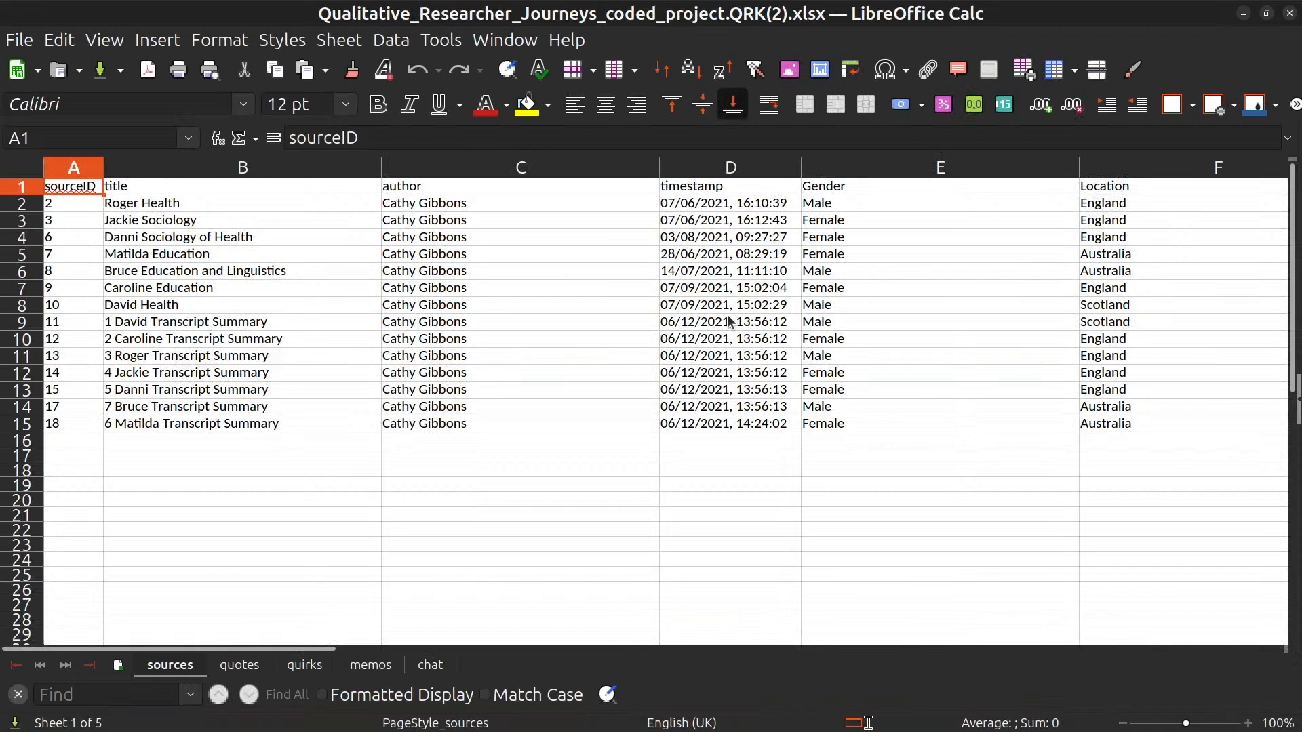
# Look through the quotes sheet, checking the author and quirkTitle columns and the rest of the exported fields.
pyautogui.click(244, 666)
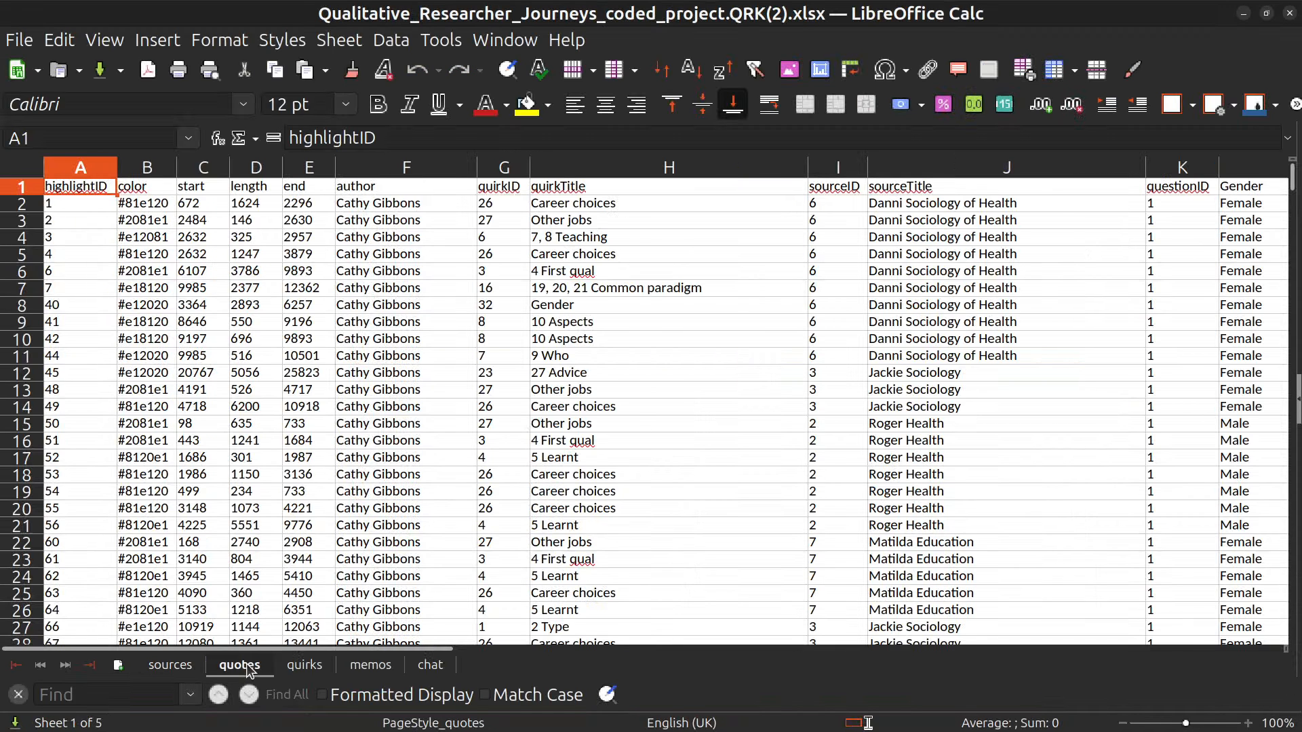
pyautogui.click(421, 340)
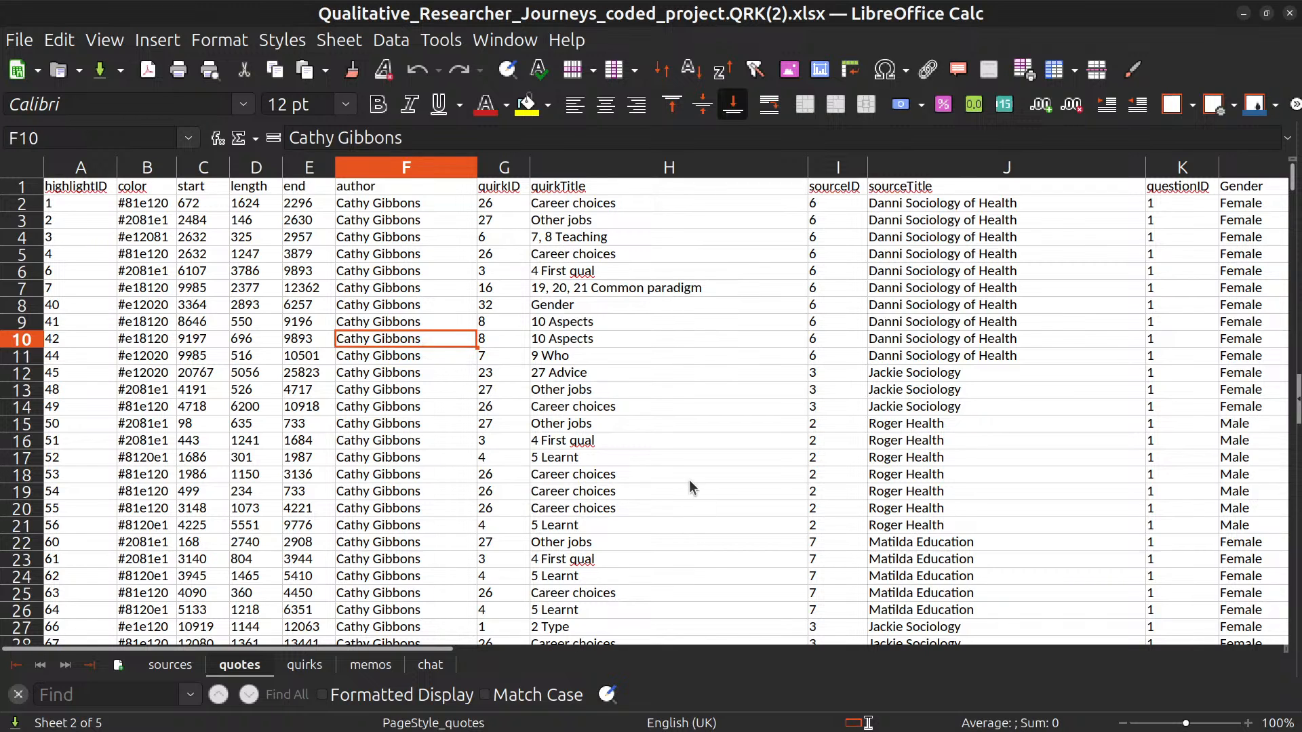
pyautogui.click(597, 338)
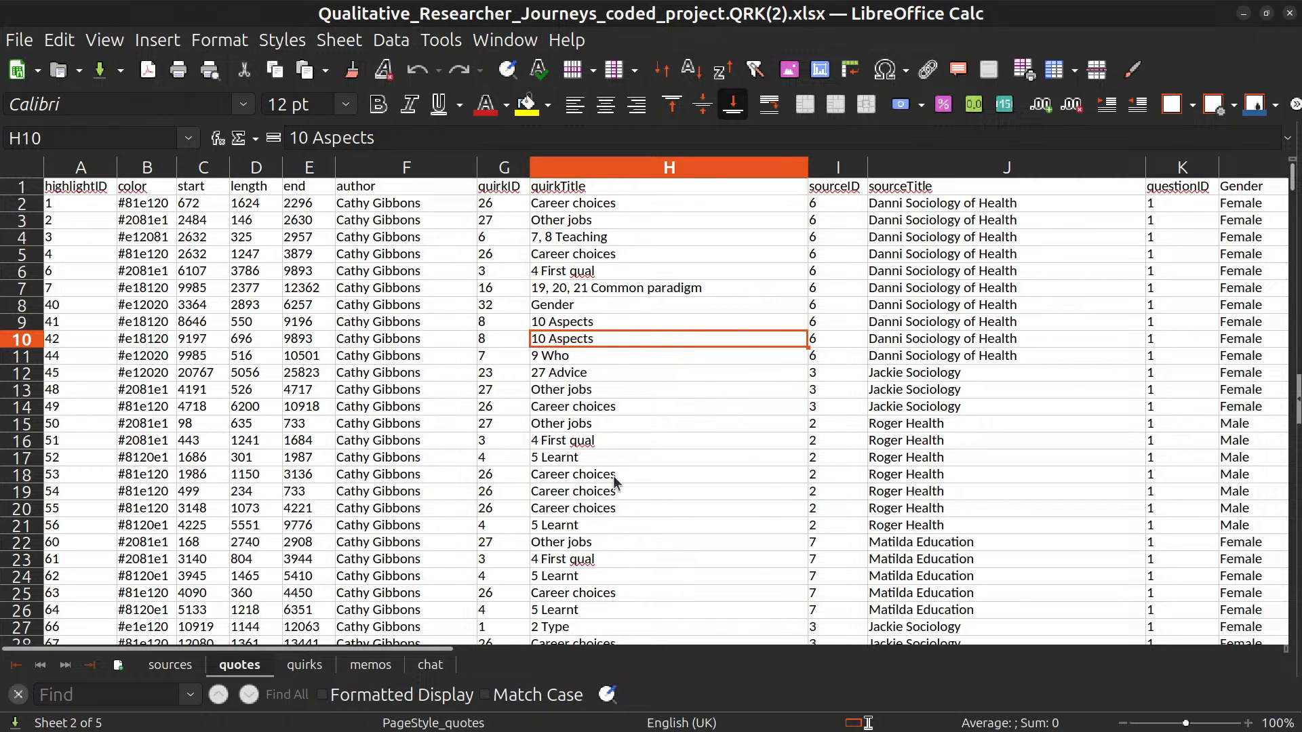
pyautogui.moveTo(430, 649); pyautogui.dragTo(204, 641)
# Look over the quirks, memos and chat sheets, selecting the first chat message to read it.
pyautogui.click(309, 671)
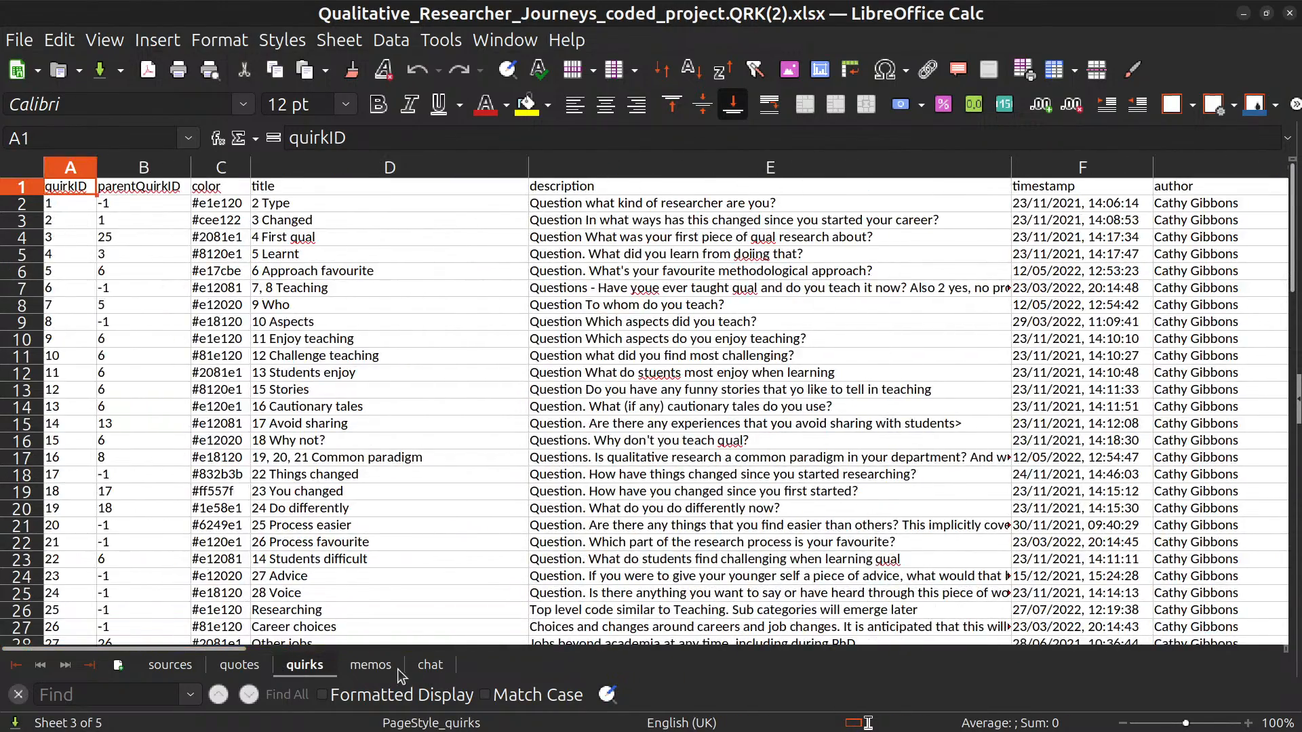
pyautogui.click(371, 664)
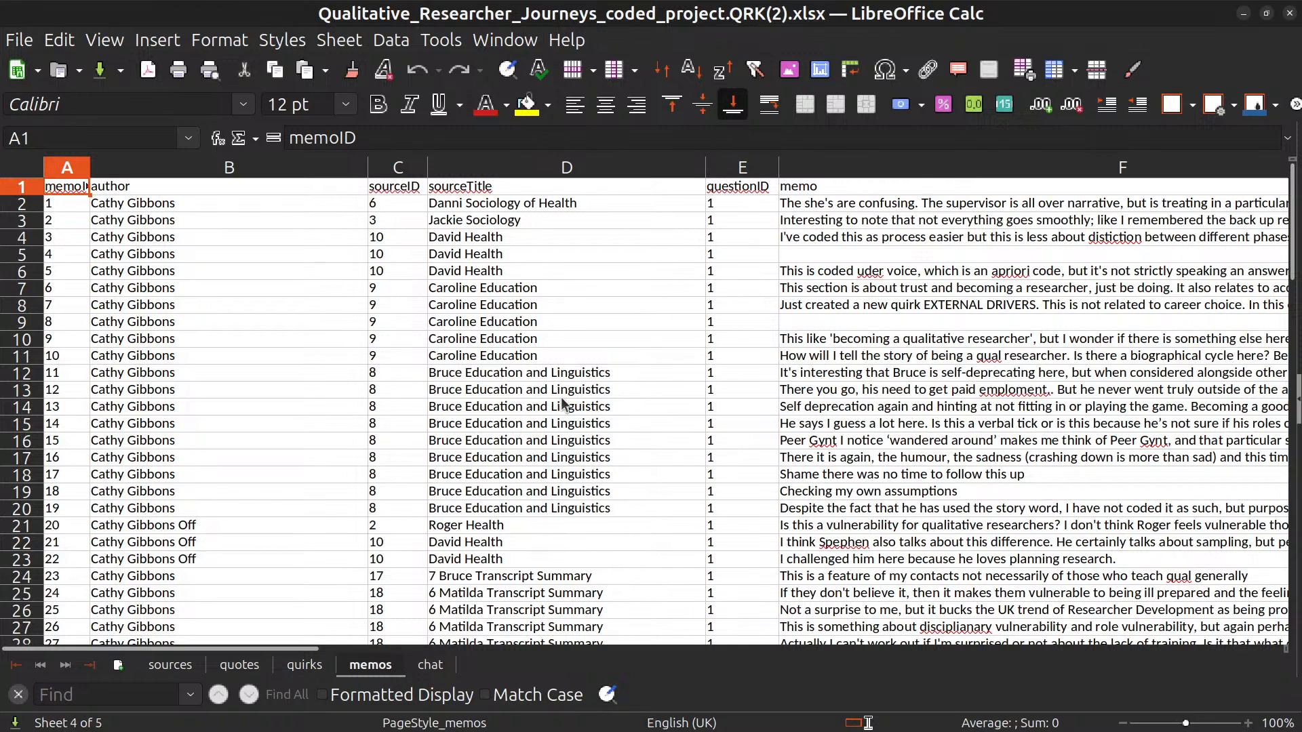
pyautogui.click(431, 664)
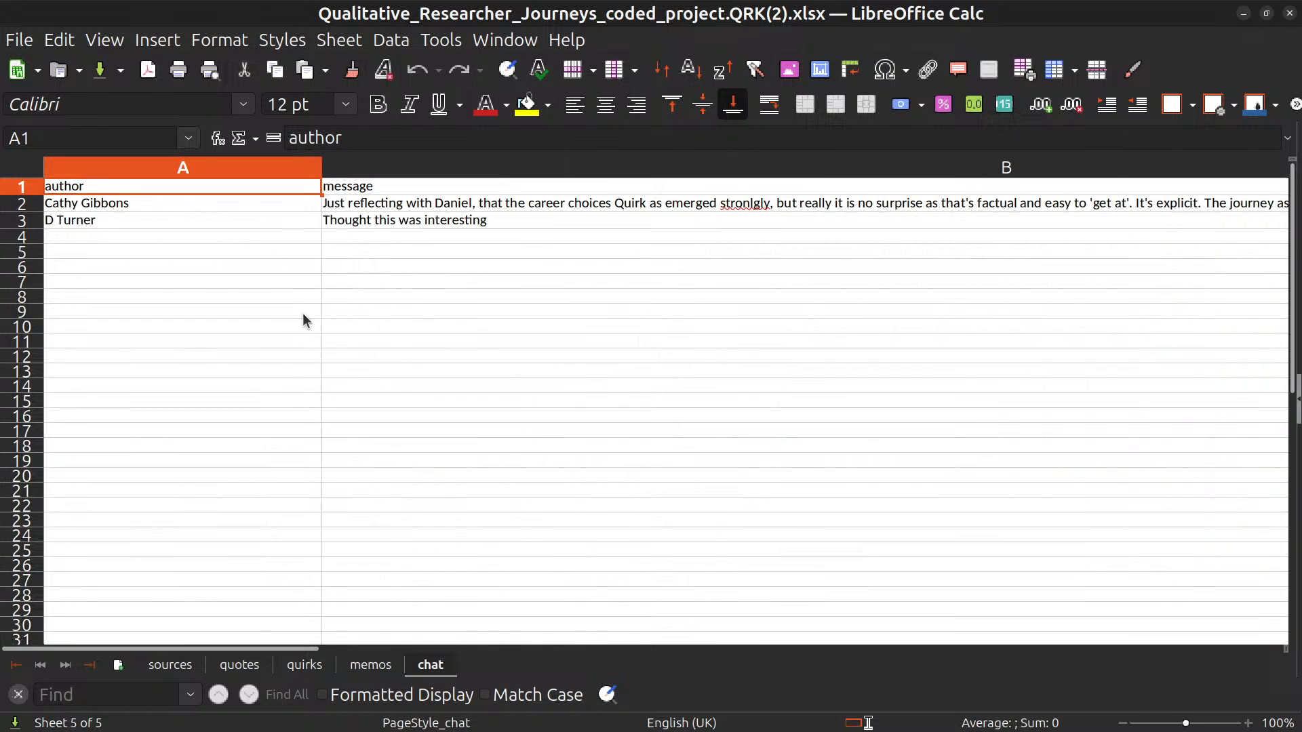
pyautogui.click(430, 209)
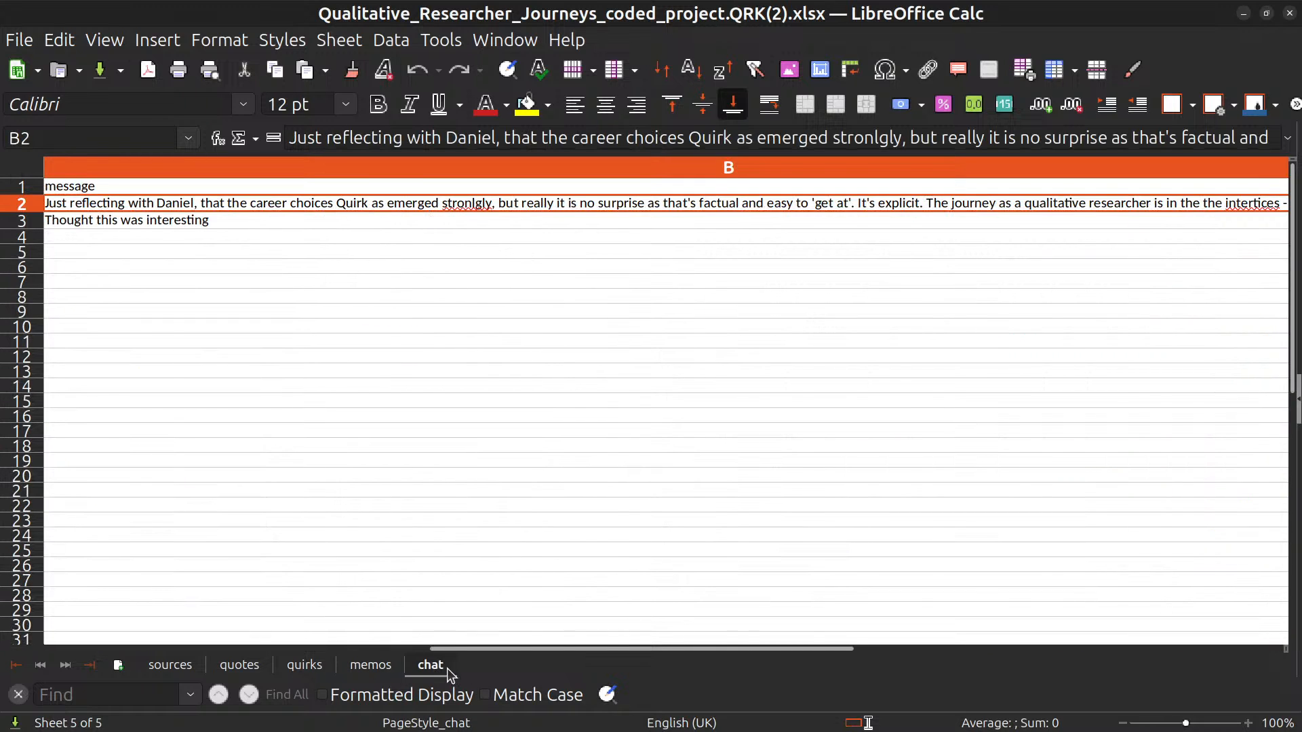
# Browse the rows and the long memo texts on the memos sheet.
pyautogui.click(386, 665)
pyautogui.scroll(-6, 400, 422)
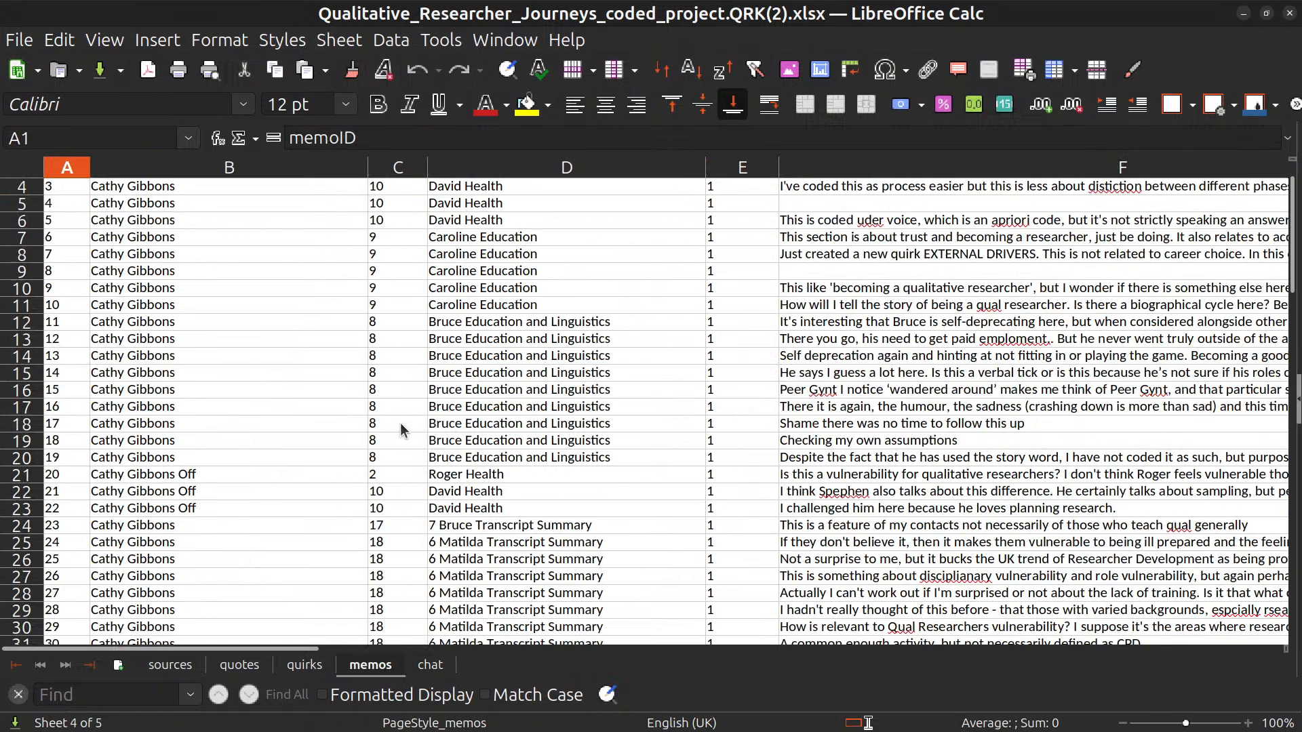
pyautogui.scroll(6, 400, 424)
pyautogui.scroll(-9, 410, 419)
pyautogui.moveTo(1089, 389); pyautogui.dragTo(1089, 645)
pyautogui.moveTo(1045, 422); pyautogui.dragTo(763, 429)
pyautogui.click(763, 429)
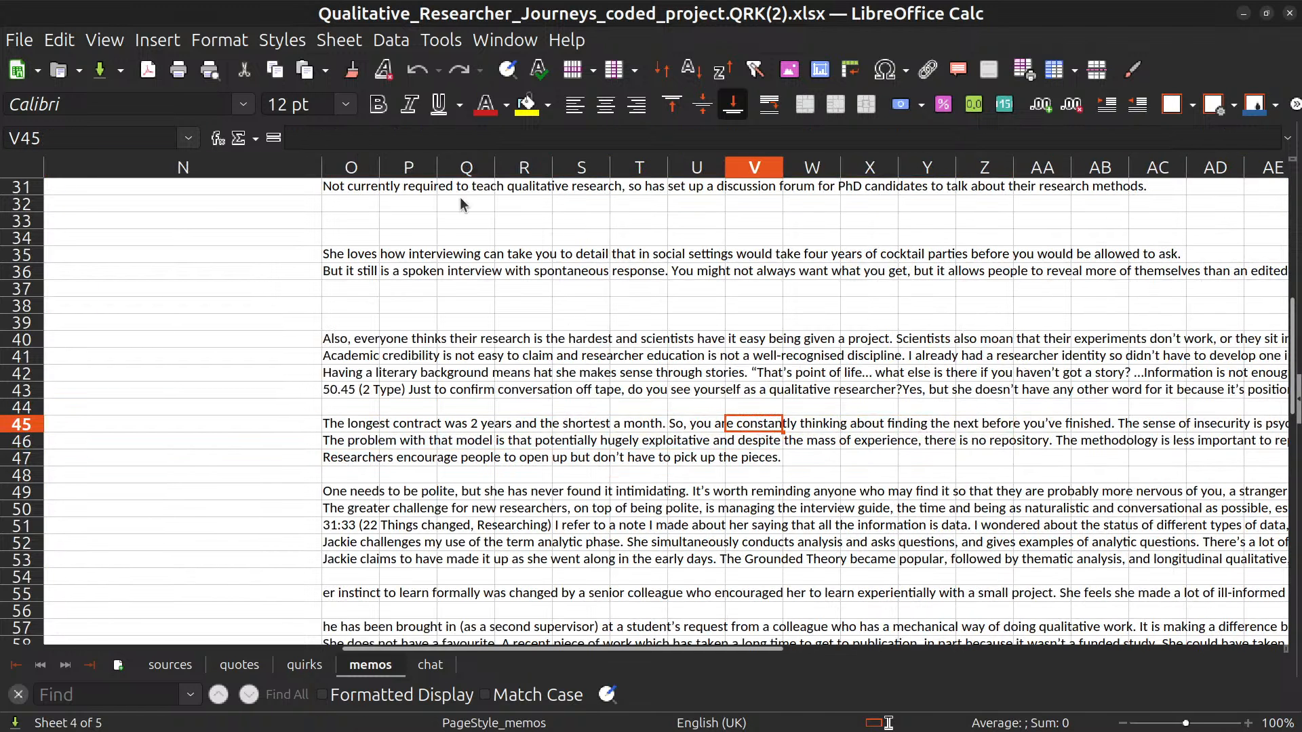
# Sort the quotes sheet in ascending order by quirkTitle, extending the sort to all data columns, and look through the grouped rows.
pyautogui.click(257, 666)
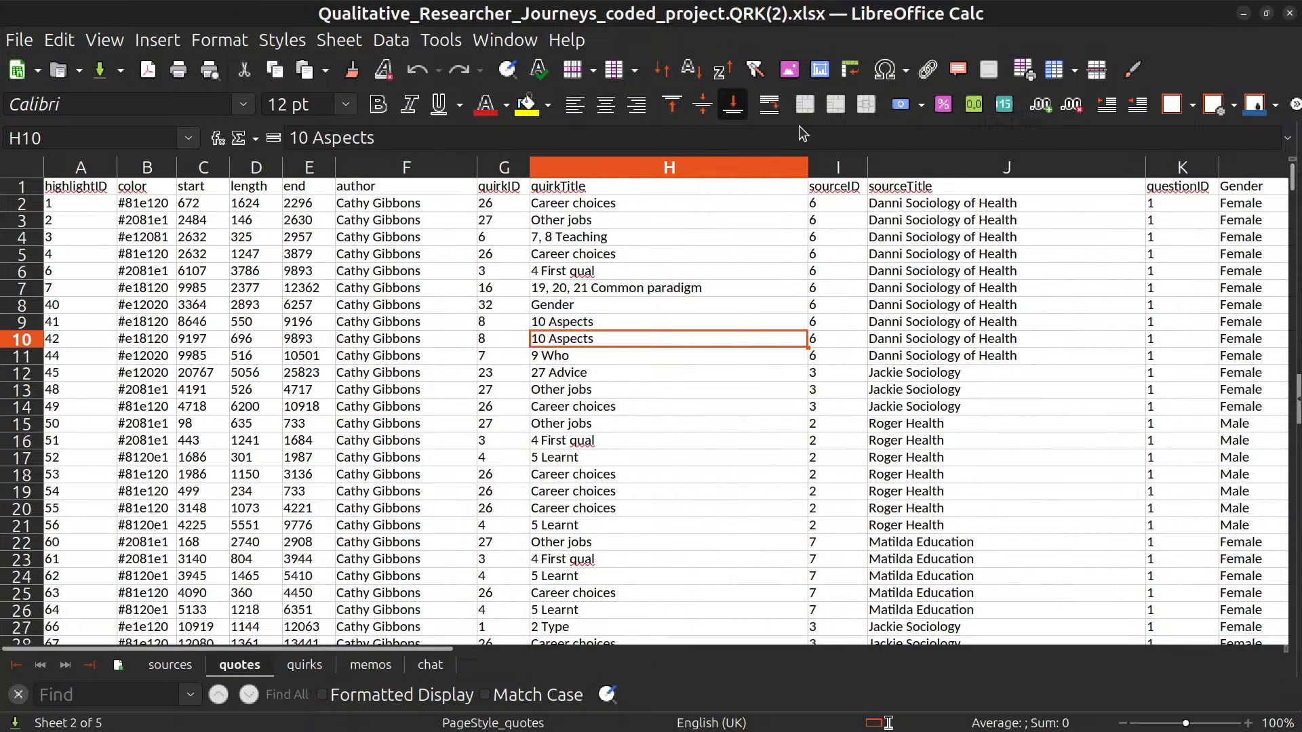
pyautogui.click(725, 165)
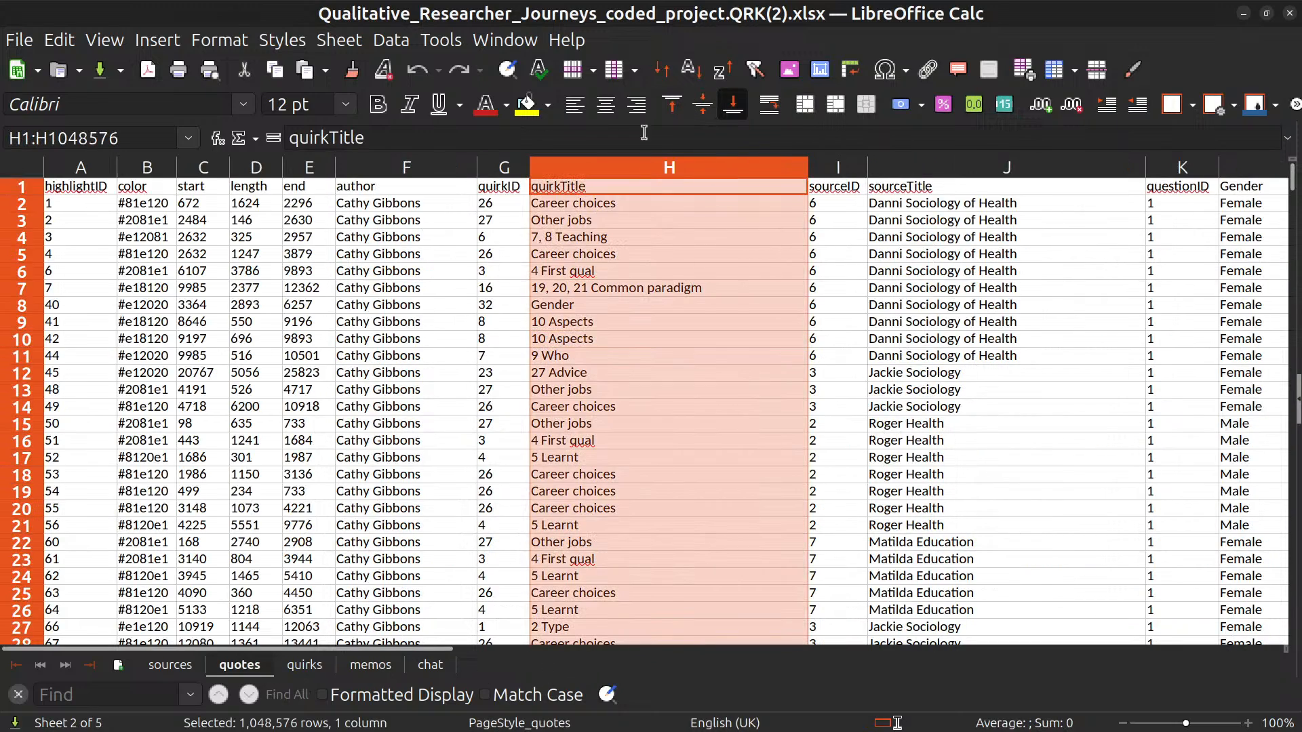
pyautogui.click(690, 70)
pyautogui.click(502, 451)
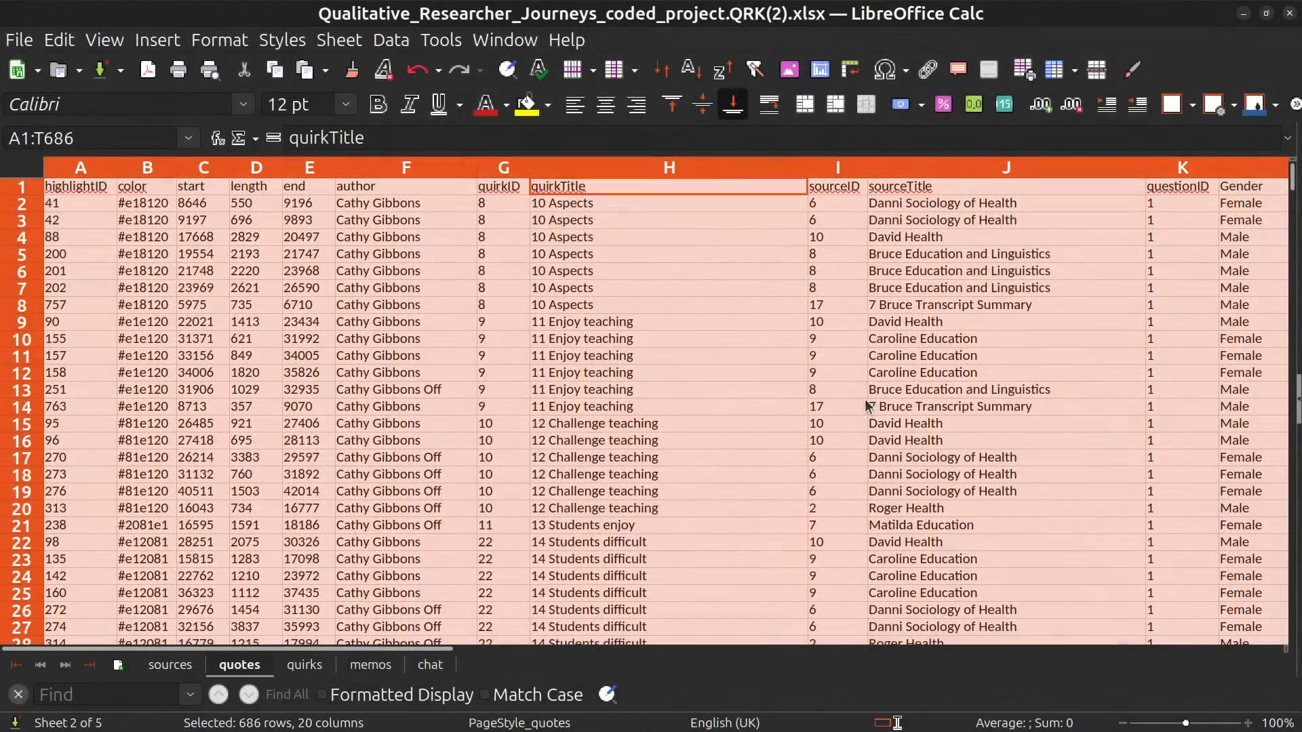
pyautogui.click(653, 358)
pyautogui.scroll(-18, 654, 369)
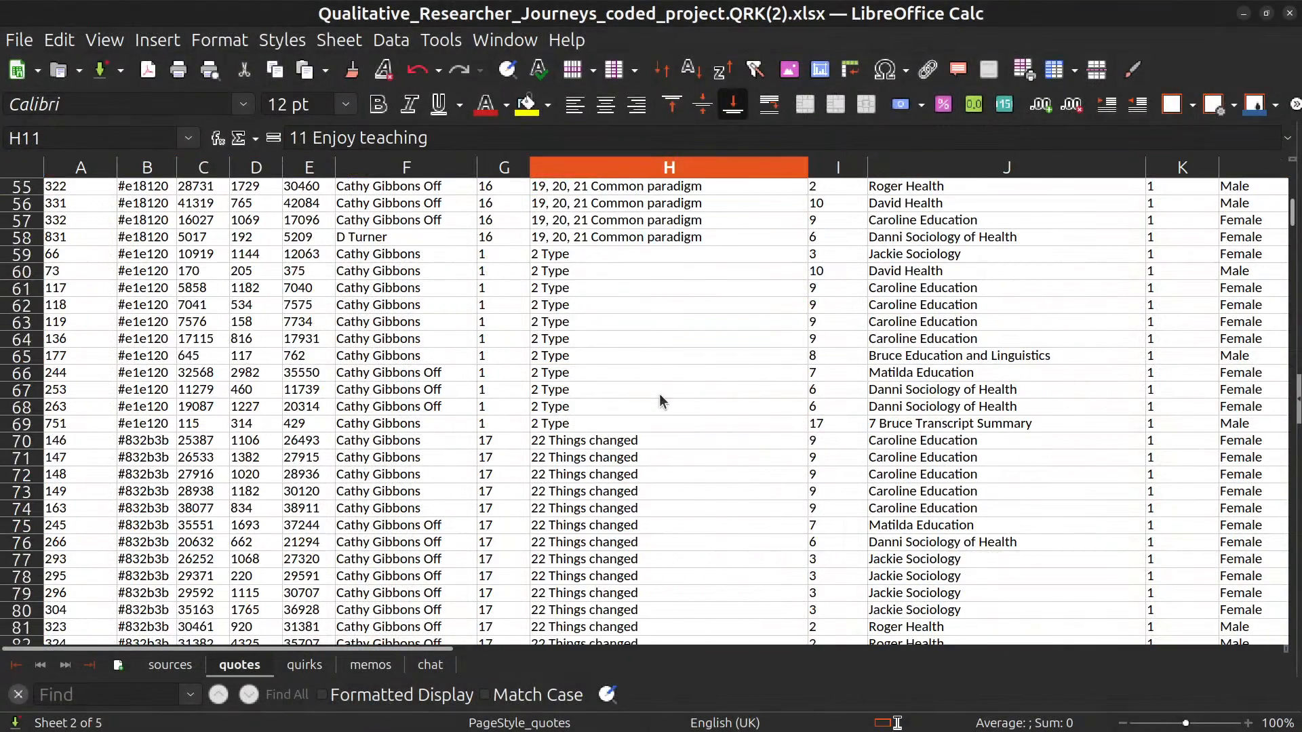
pyautogui.scroll(-1, 741, 462)
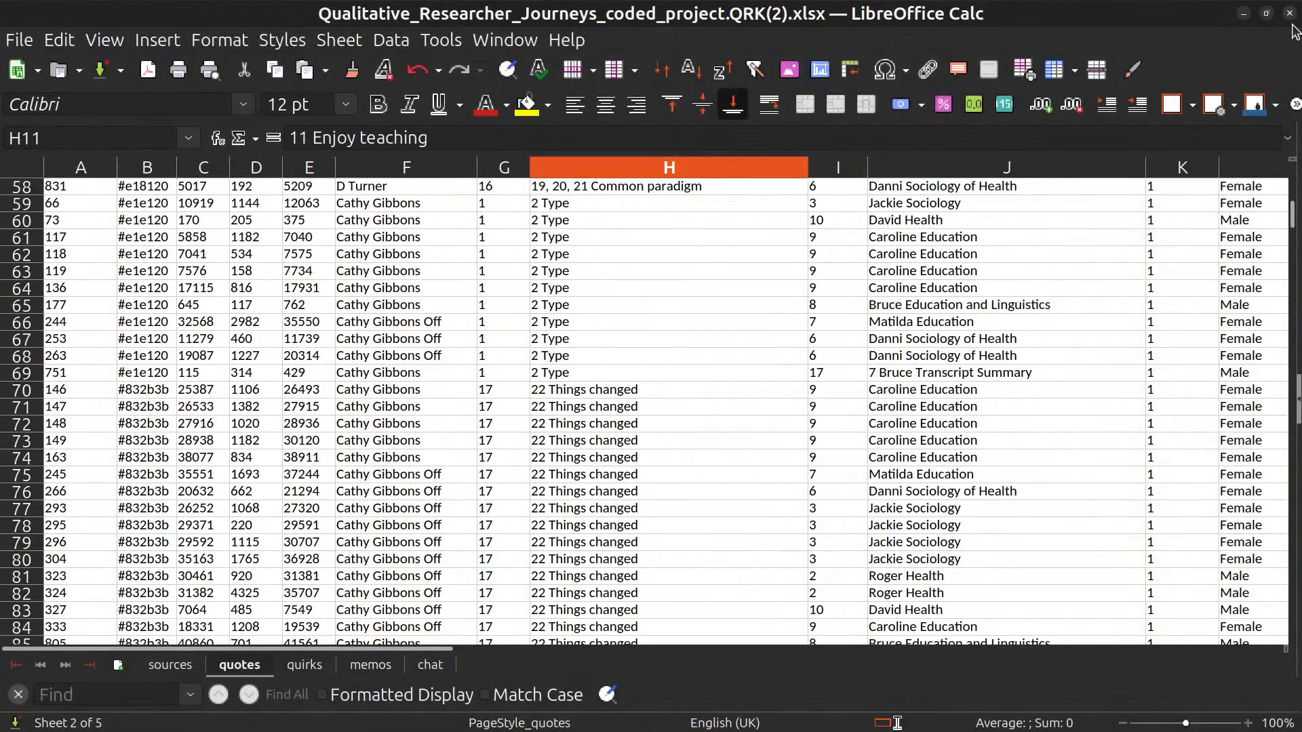
# Close the workbook without saving and open the report preview for the Quirkos project.
pyautogui.click(1289, 13)
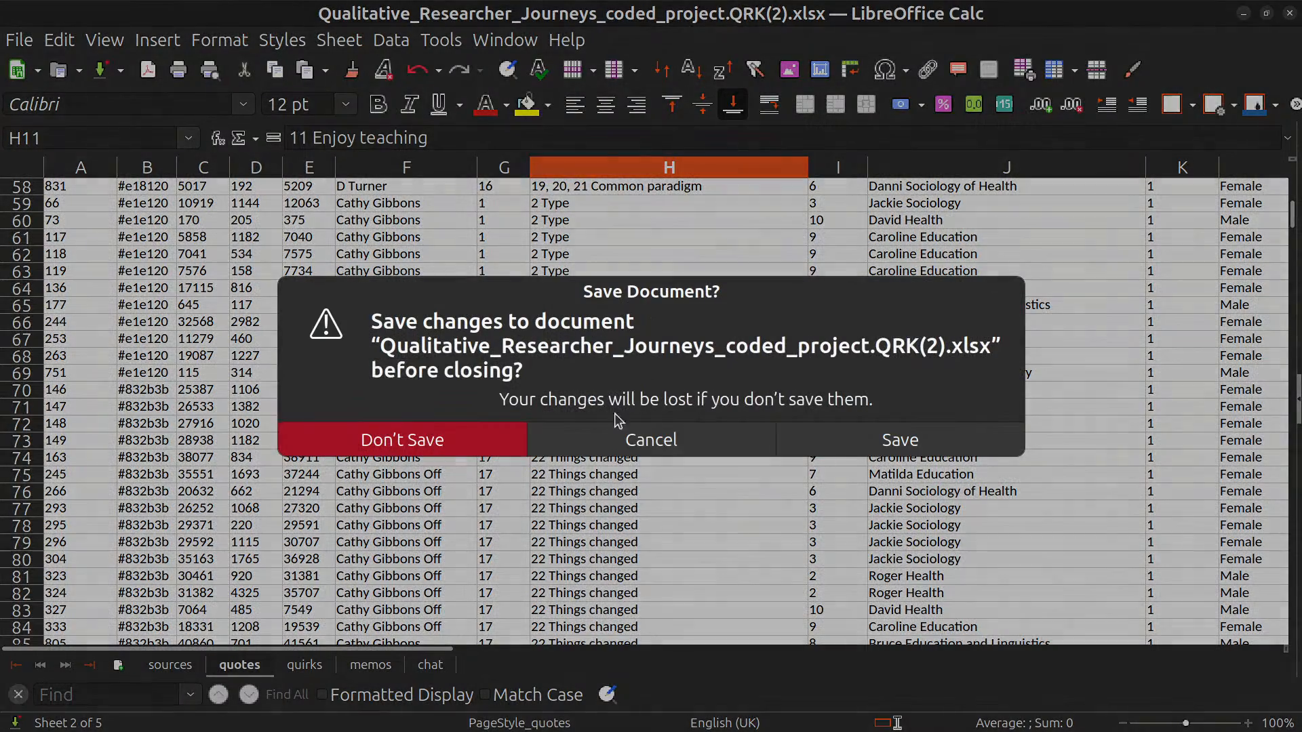
pyautogui.click(504, 444)
pyautogui.click(20, 116)
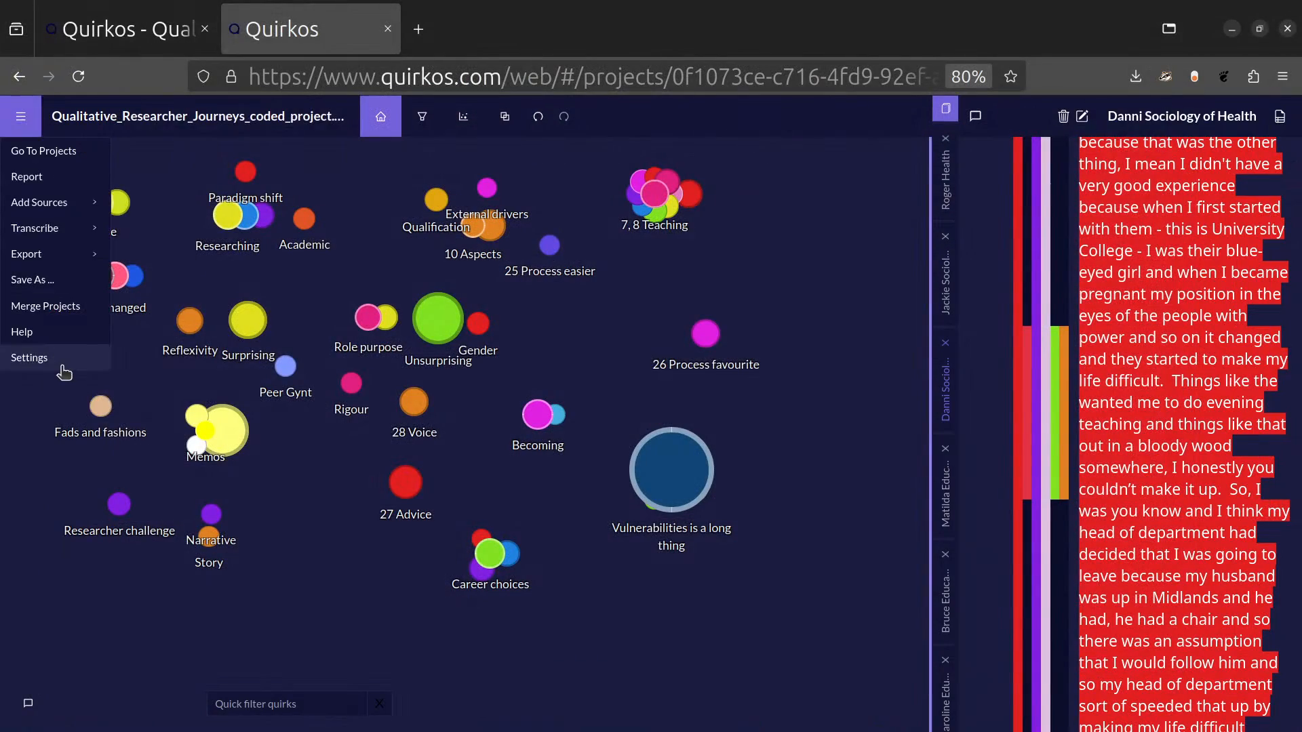
pyautogui.click(64, 178)
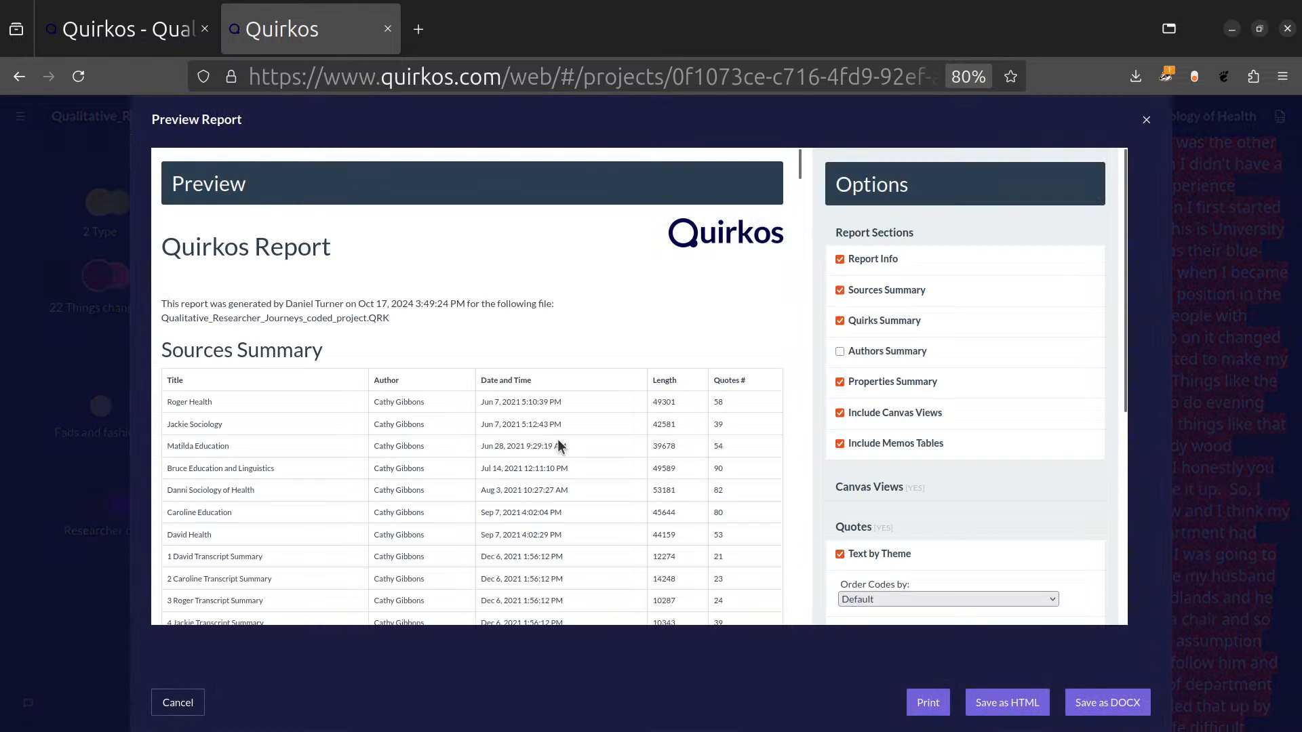
# Examine the Sources Summary and Quirks Summary tables in the report preview, with the page zoomed out to 50%.
pyautogui.scroll(-2, 562, 303)
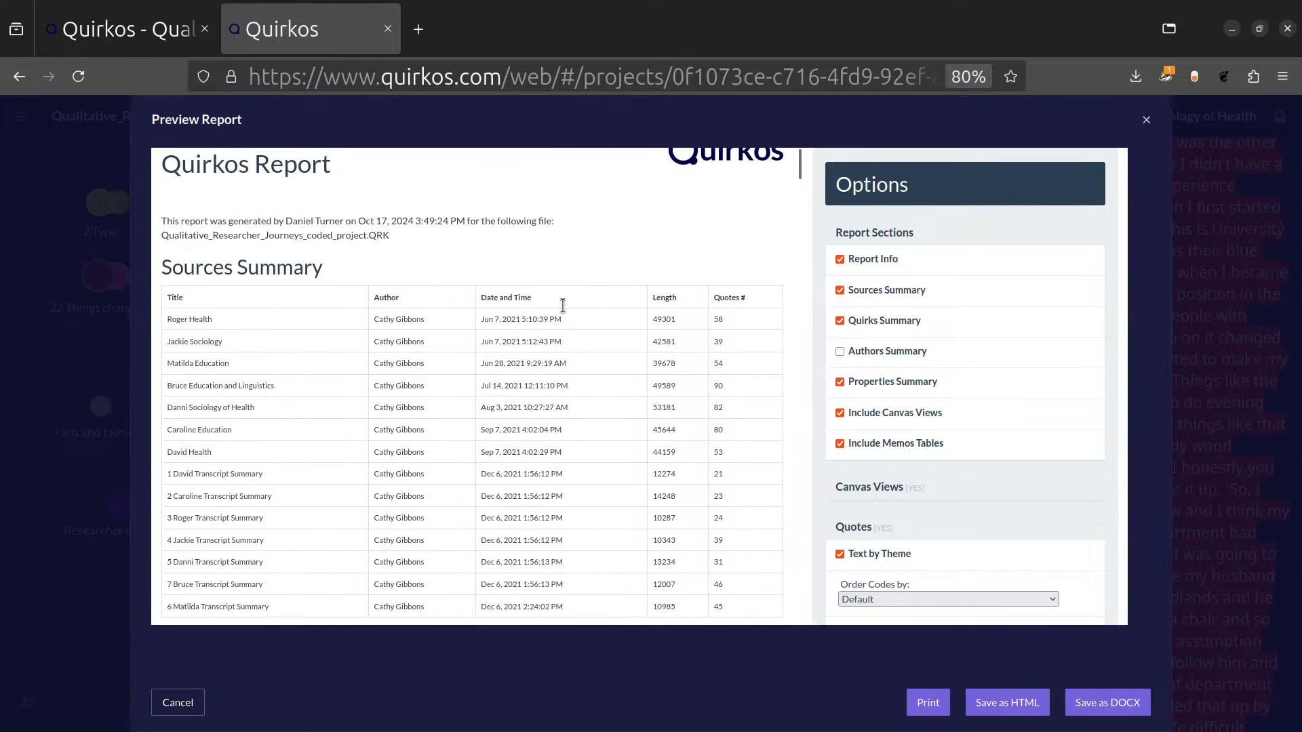
pyautogui.moveTo(249, 320); pyautogui.dragTo(420, 611)
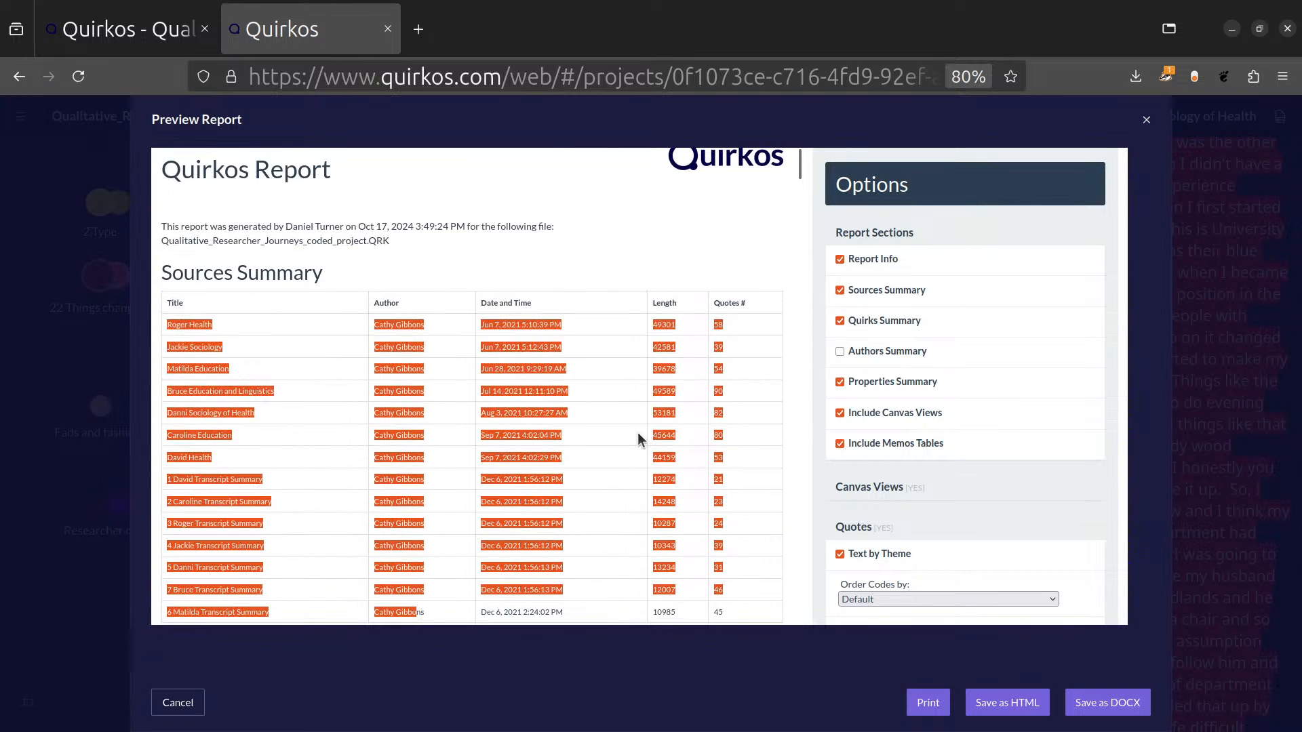
pyautogui.click(735, 505)
pyautogui.scroll(-10, 677, 328)
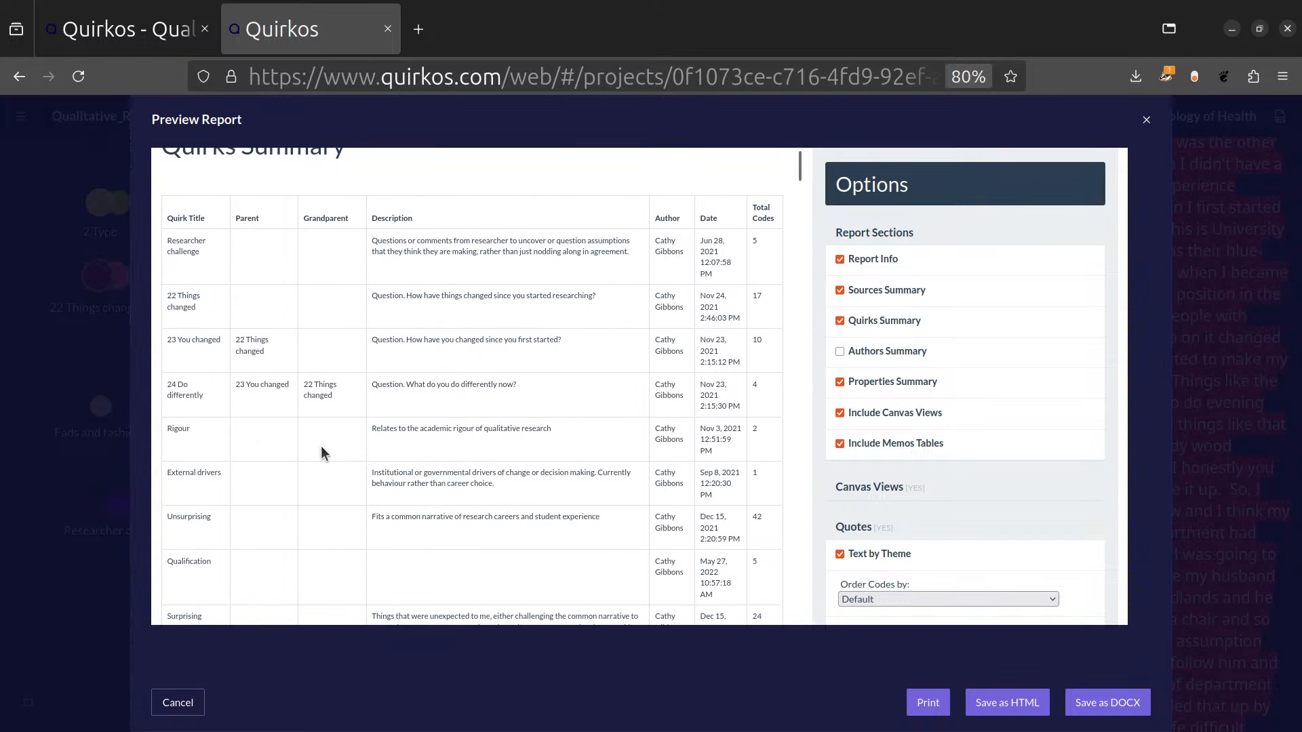
pyautogui.scroll(-20, 485, 387)
pyautogui.scroll(-5, 483, 394)
pyautogui.hotkey('ctrl', '-')
pyautogui.hotkey('ctrl', '-')
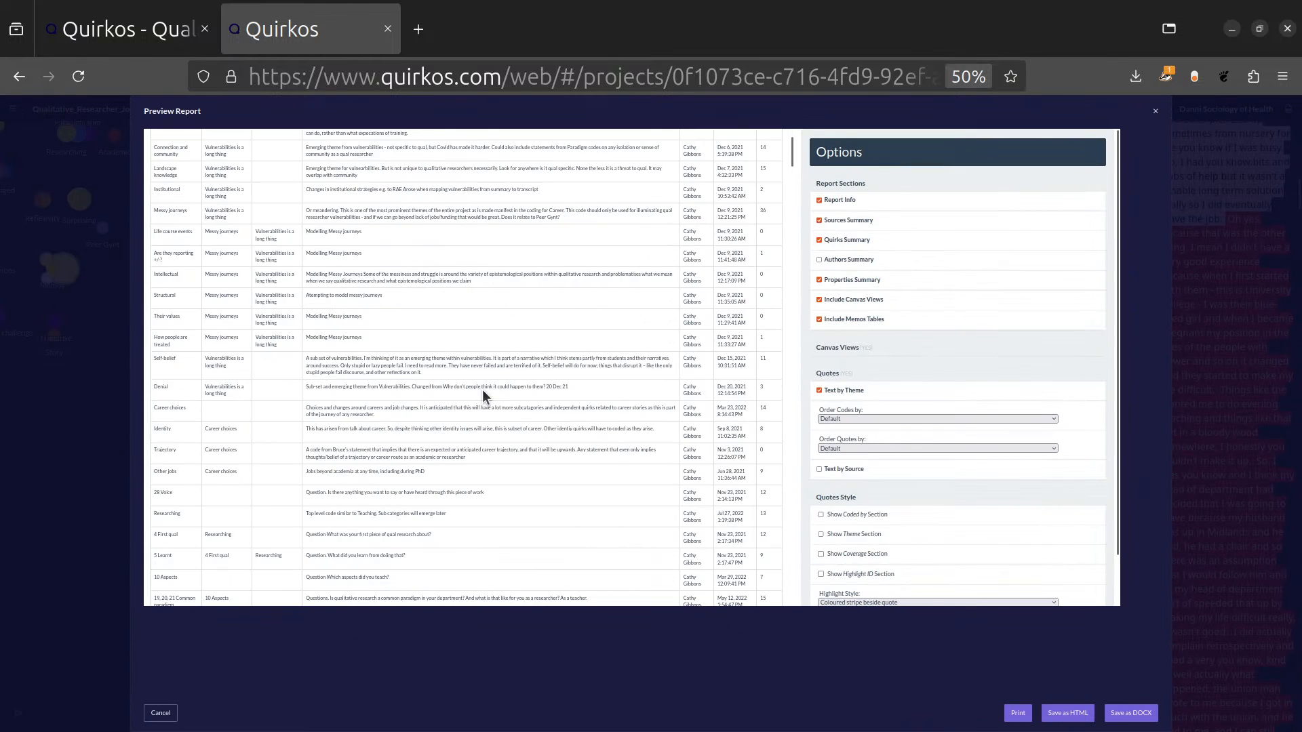
# Examine the Properties Summary, Main Canvas Views and Text Sorted by Theme sections of the report preview at 110% page zoom.
pyautogui.hotkey('ctrl', '+')
pyautogui.hotkey('ctrl', '+')
pyautogui.hotkey('ctrl', '+')
pyautogui.hotkey('ctrl', '+')
pyautogui.hotkey('ctrl', '+')
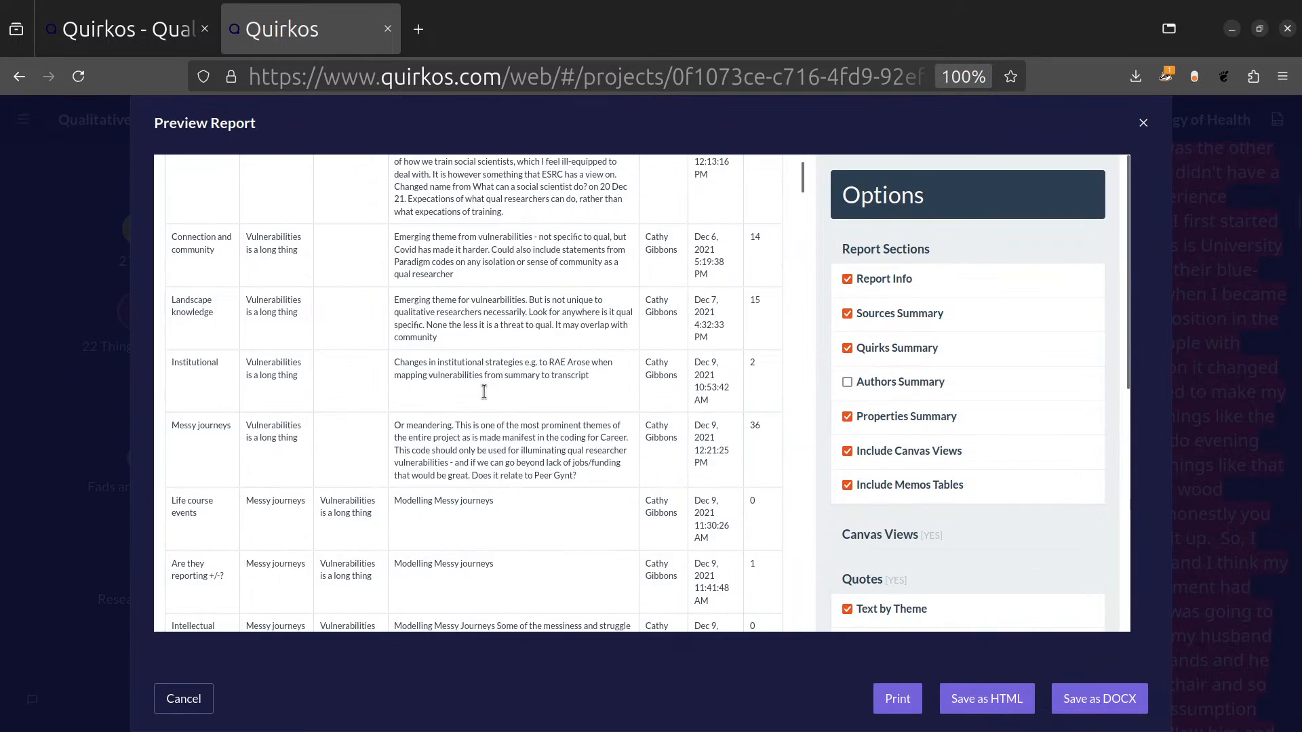
pyautogui.scroll(-15, 482, 404)
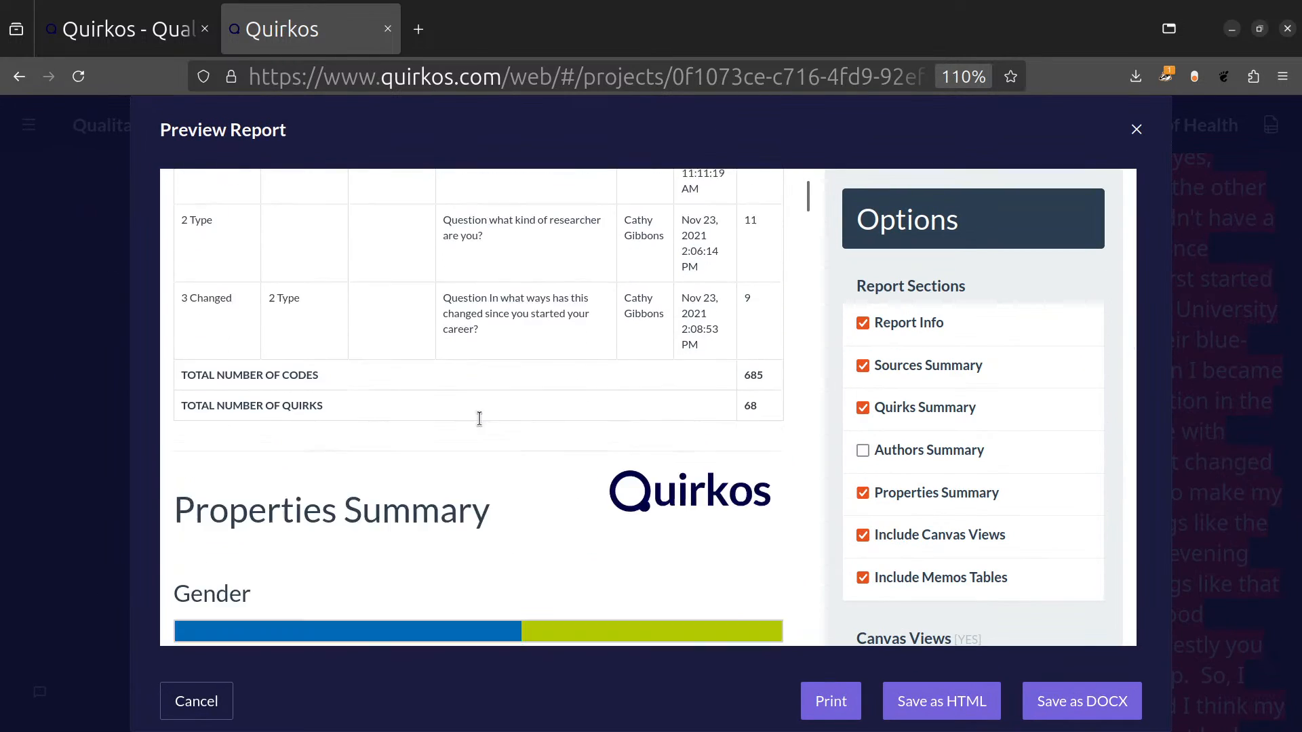
pyautogui.scroll(2, 479, 418)
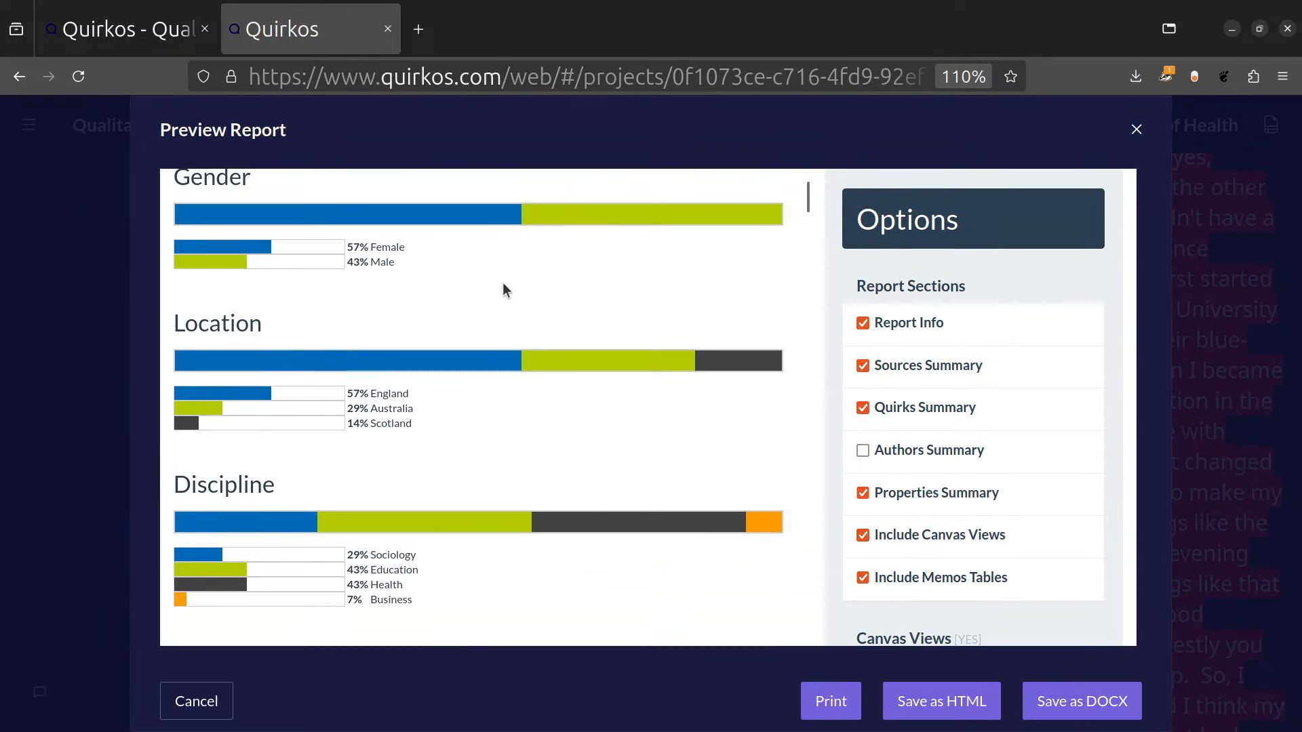
pyautogui.moveTo(176, 178); pyautogui.dragTo(381, 185)
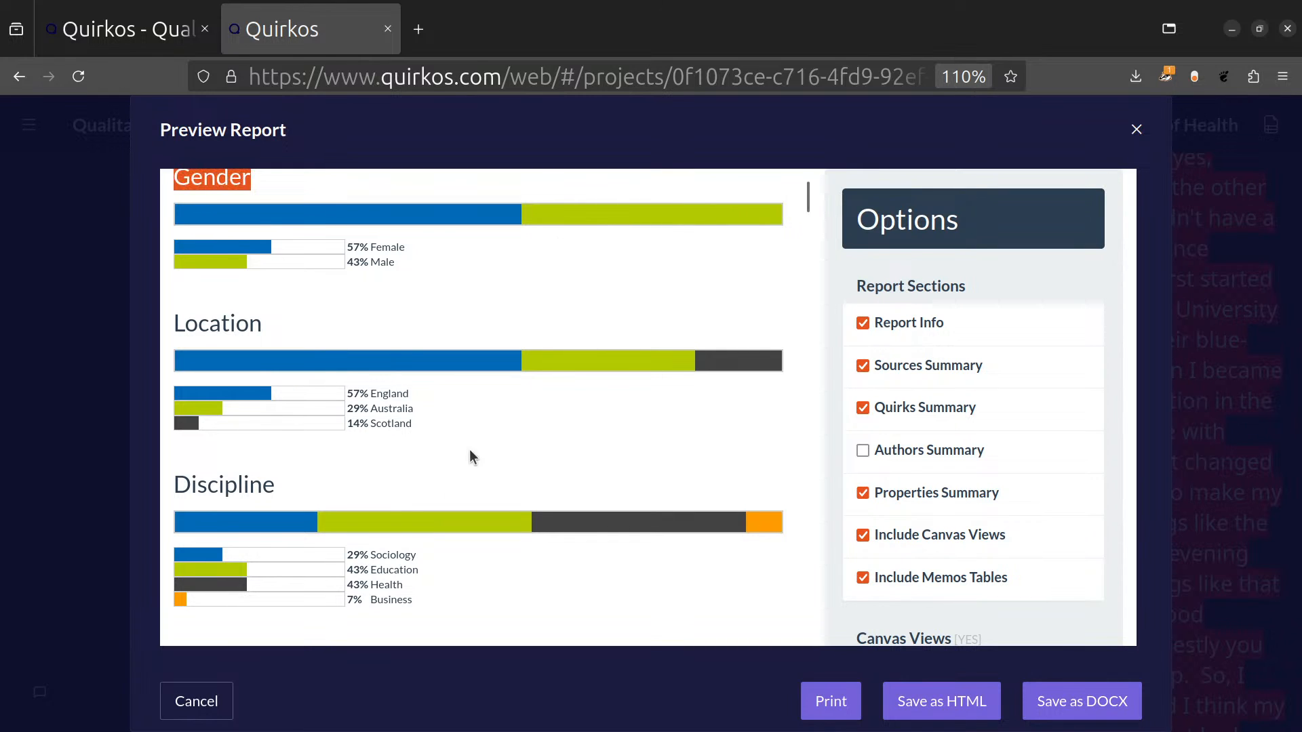
pyautogui.scroll(-10, 530, 436)
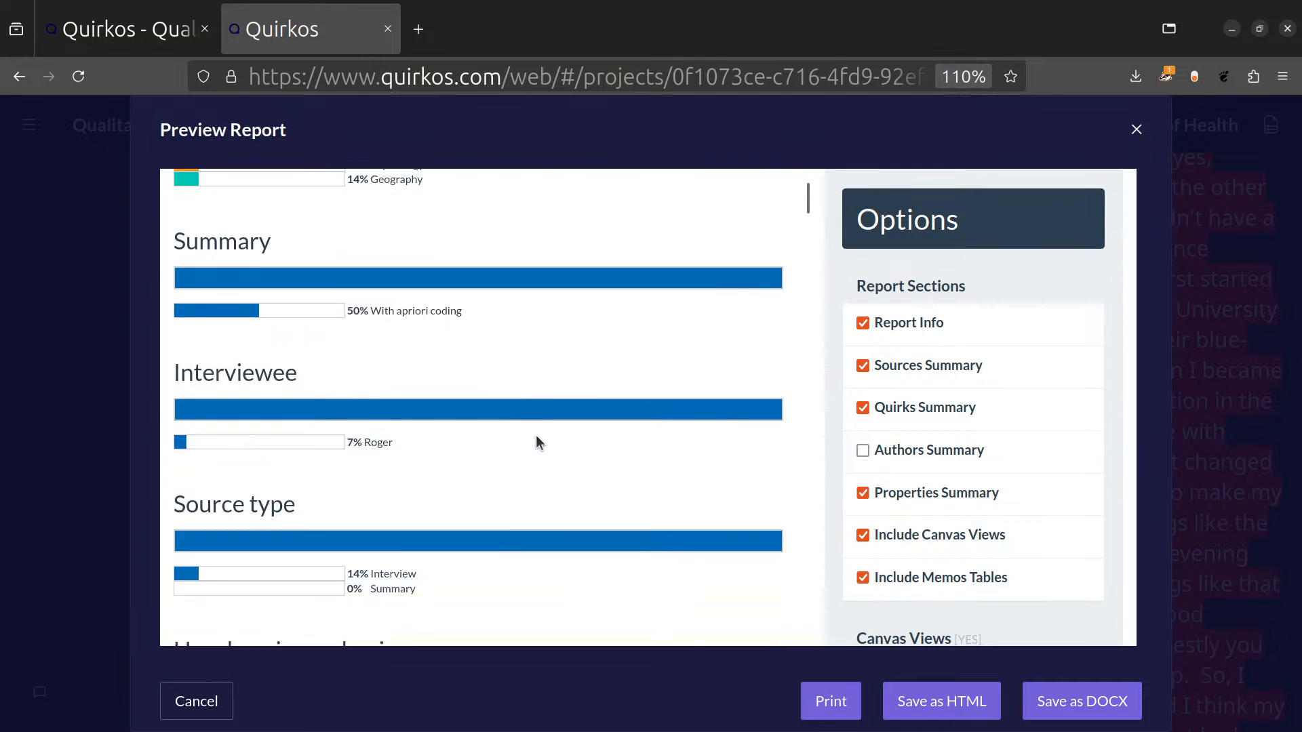
pyautogui.scroll(-9, 536, 437)
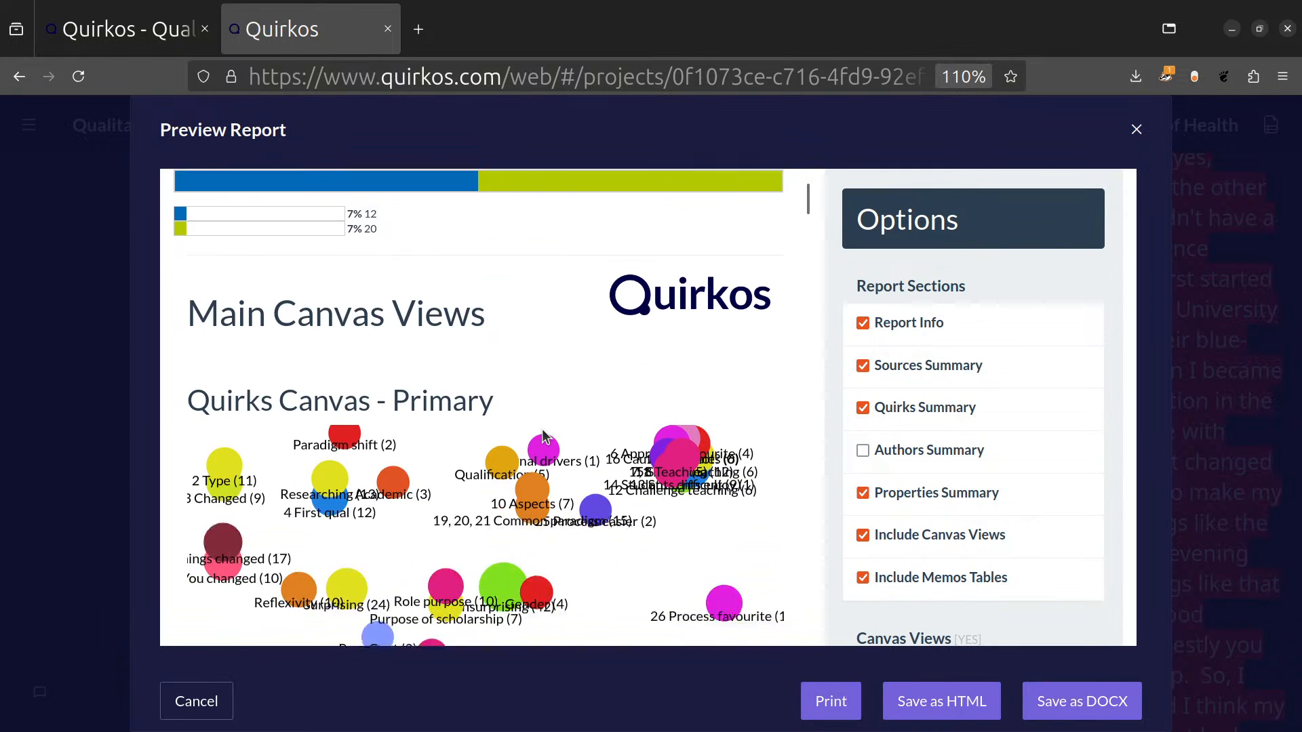
pyautogui.scroll(-8, 542, 428)
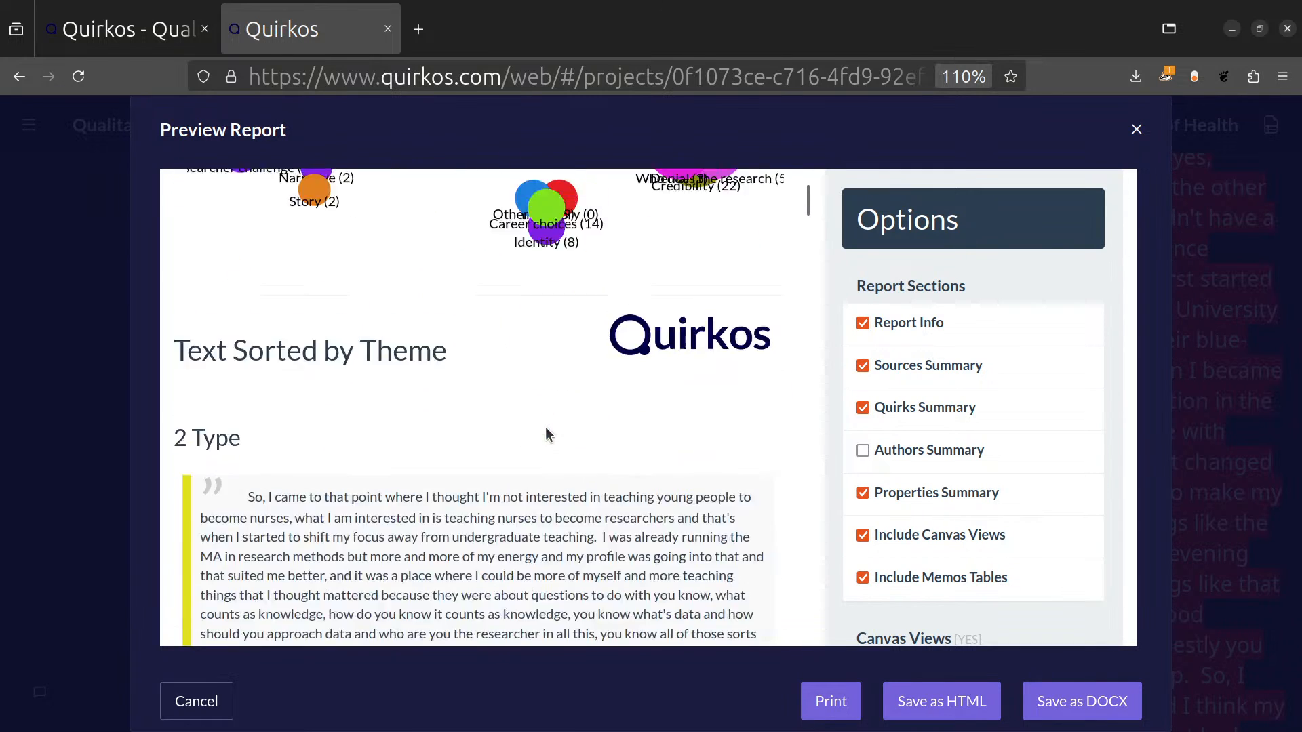
pyautogui.scroll(-10, 546, 429)
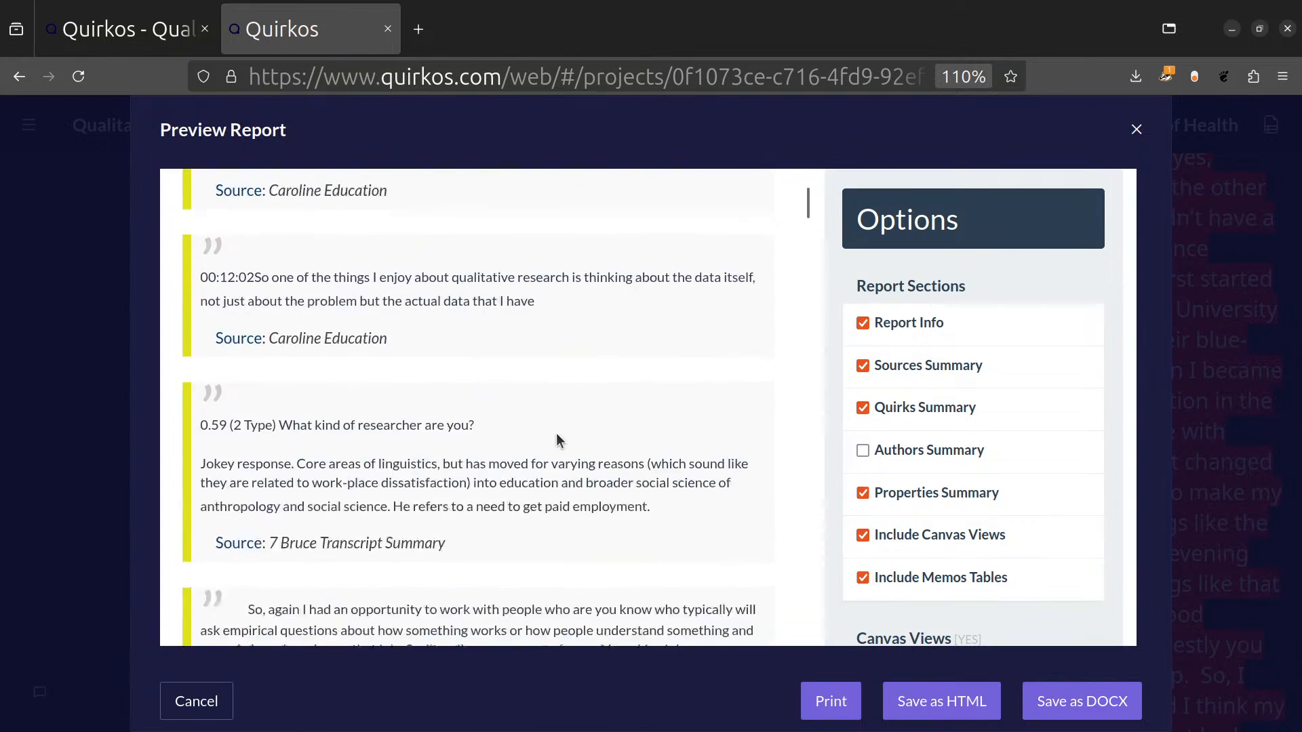
pyautogui.scroll(-7, 924, 441)
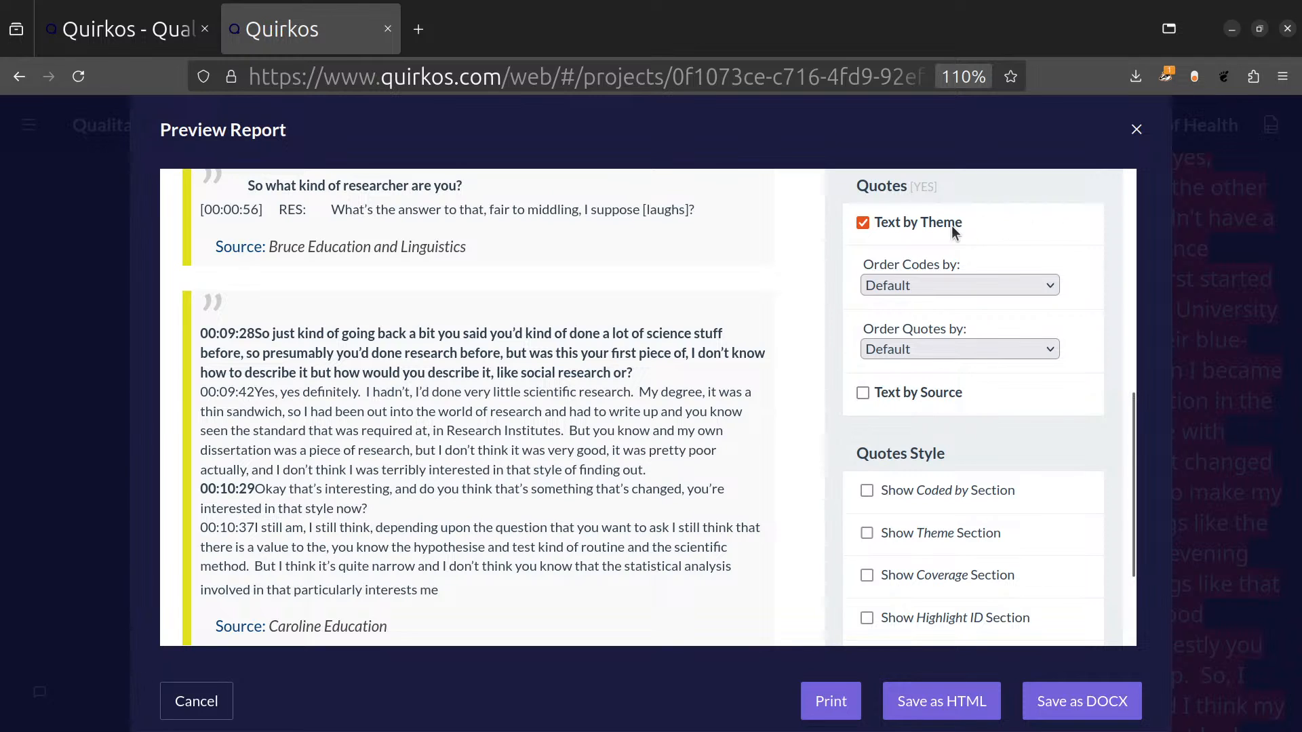
# Check the available code orders for Text by Theme and enable the Theme section in the quotes style.
pyautogui.click(959, 286)
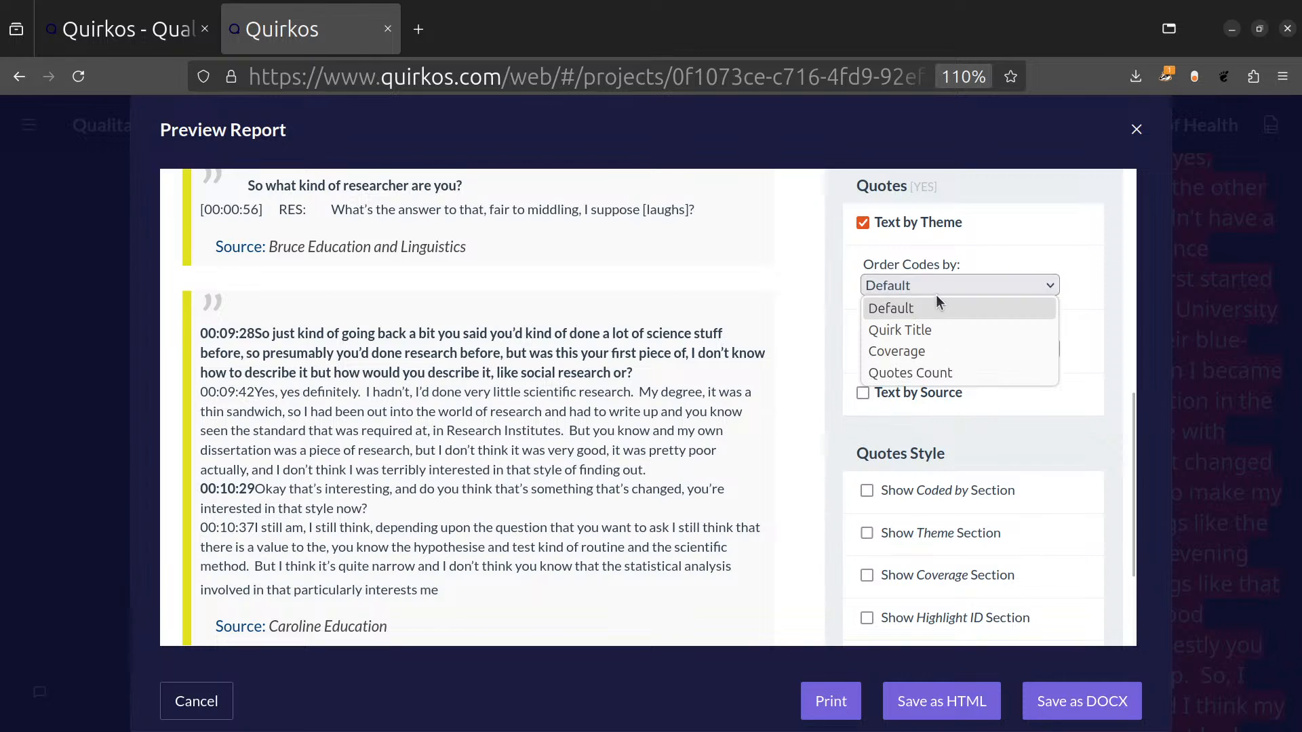
pyautogui.click(1016, 232)
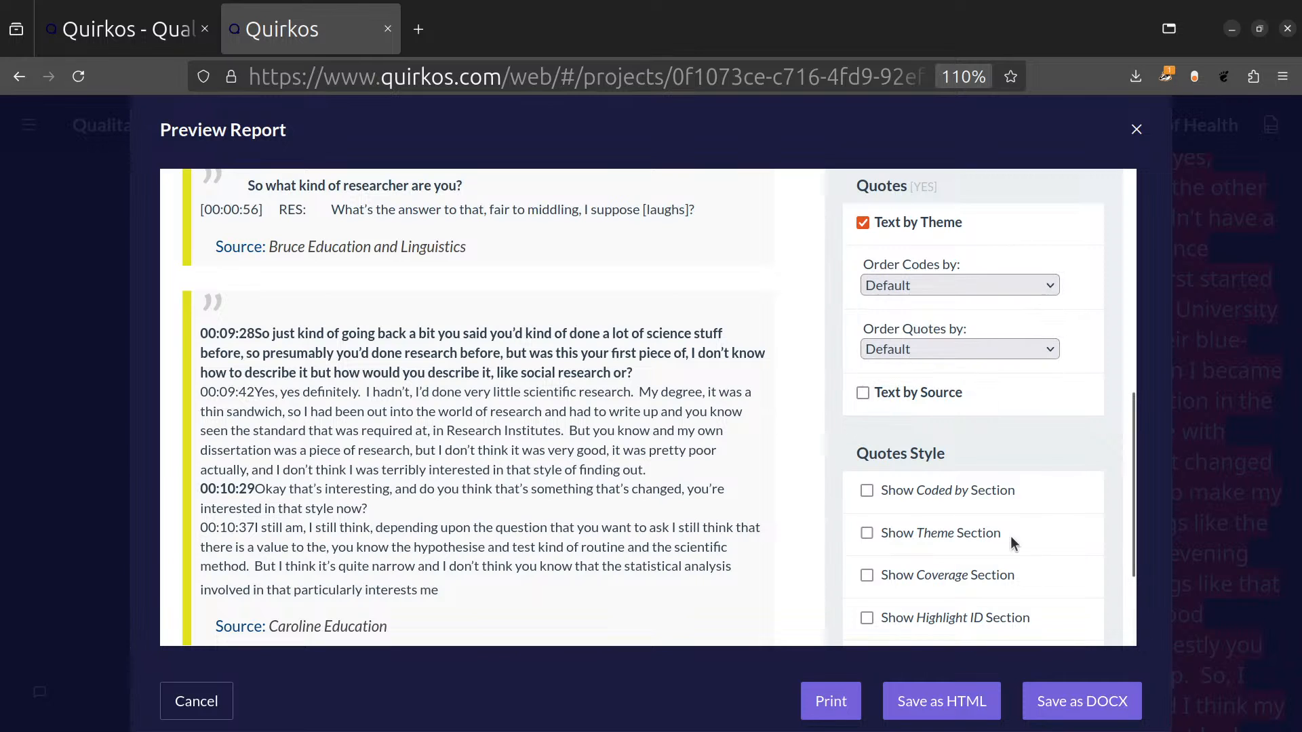
pyautogui.click(951, 535)
pyautogui.scroll(-2, 563, 485)
pyautogui.scroll(-1, 562, 483)
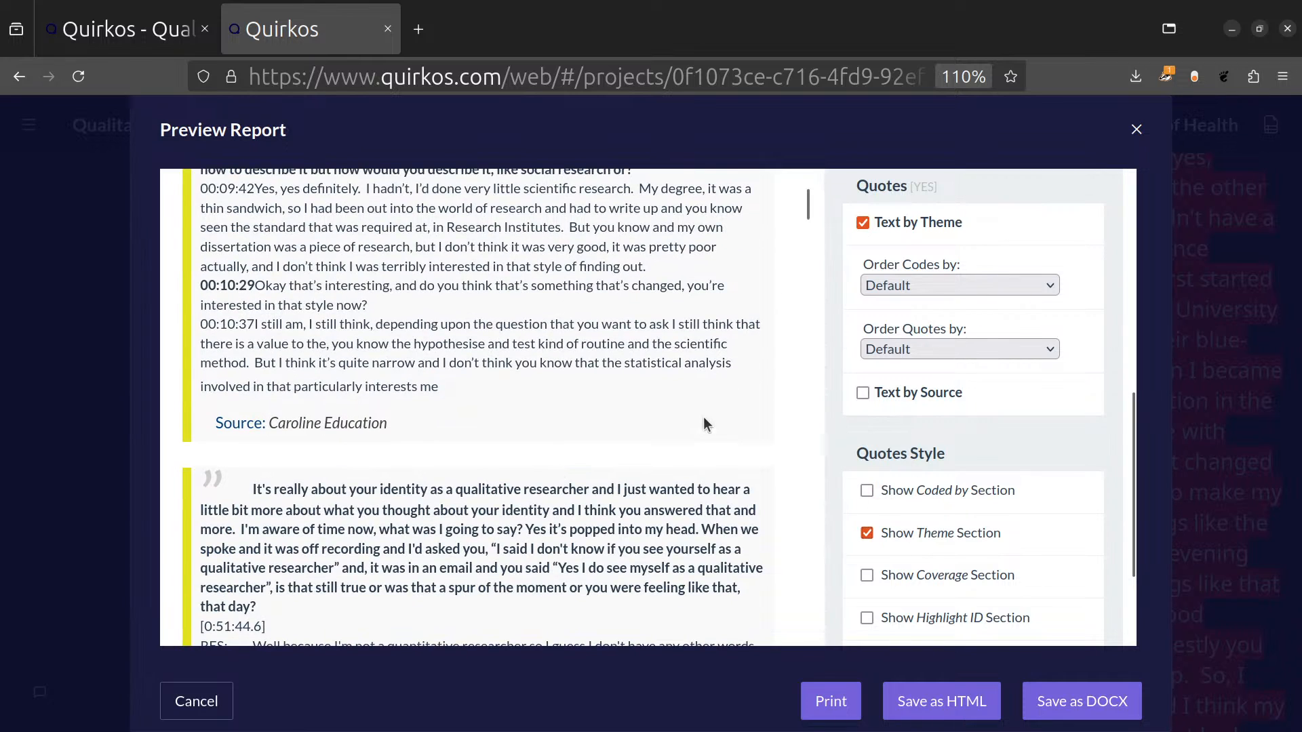
# Set the quotes' highlight style to Highlight quoted text, return to the report's beginning and close the preview without saving.
pyautogui.scroll(-2, 1027, 440)
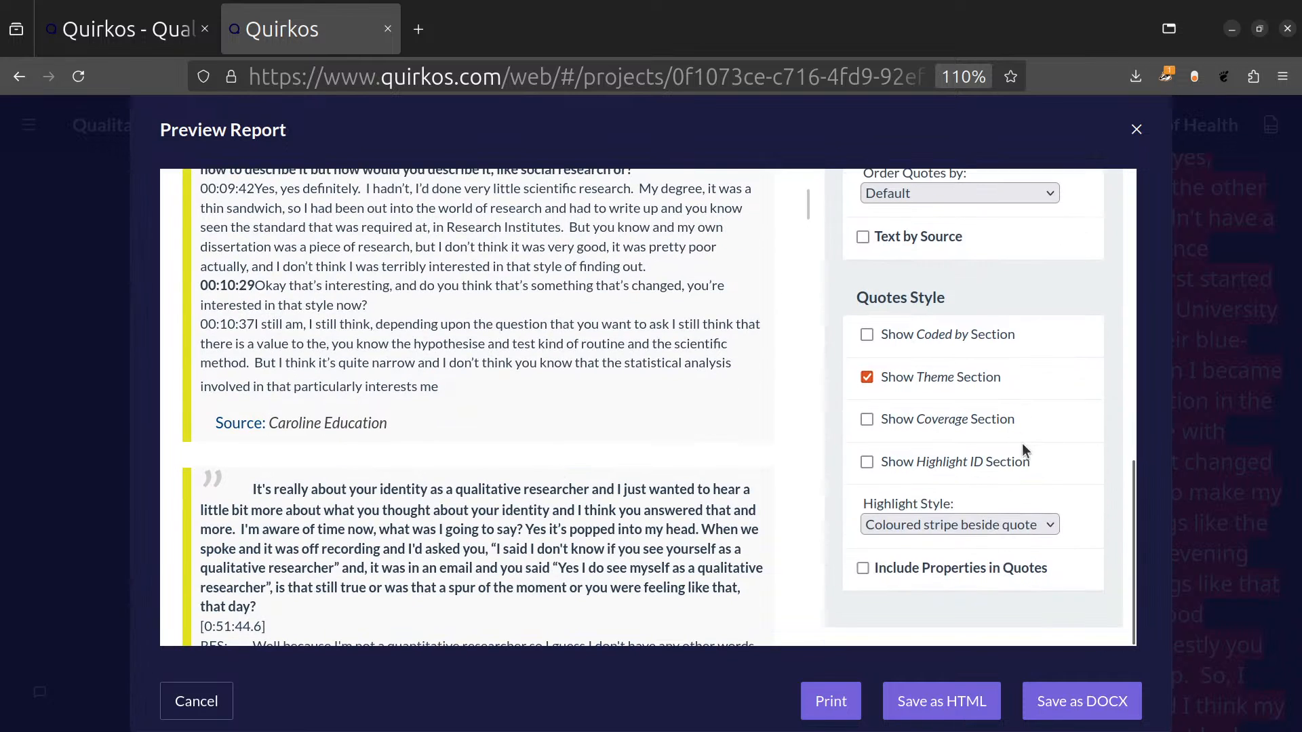
pyautogui.click(948, 534)
pyautogui.click(934, 564)
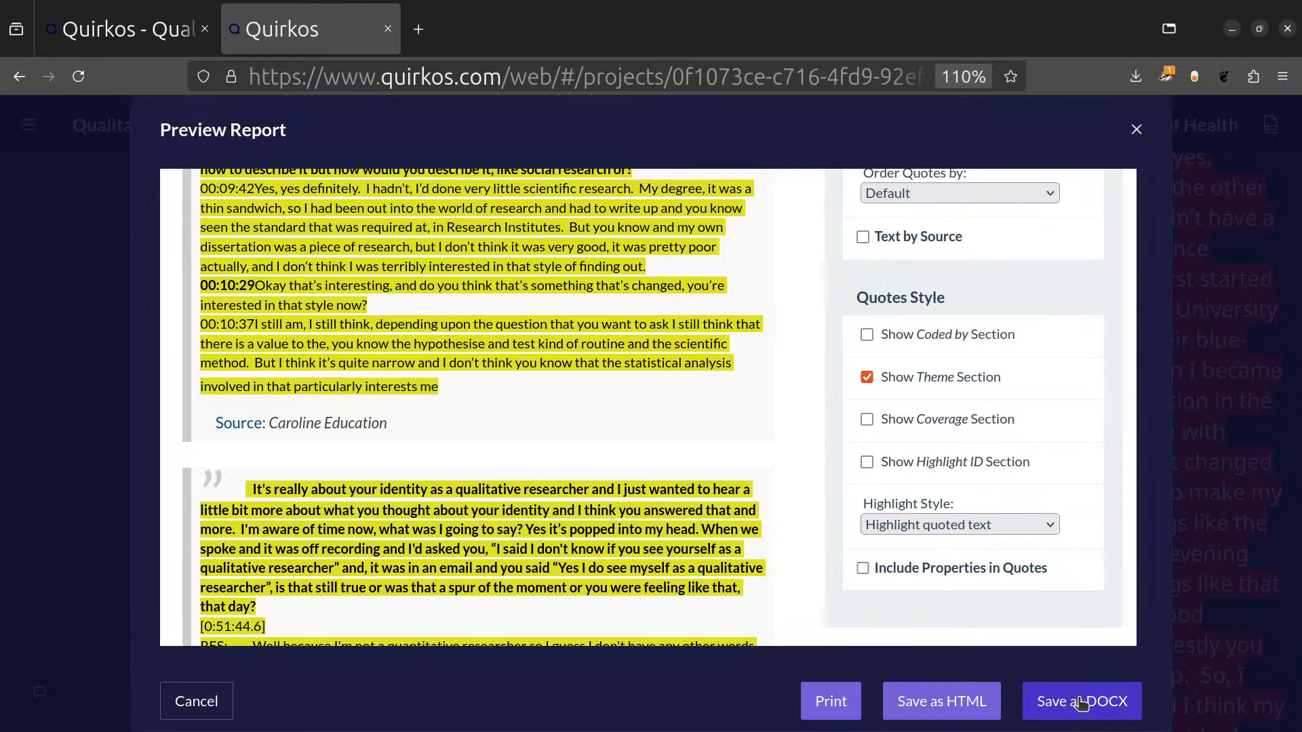
pyautogui.scroll(5, 475, 407)
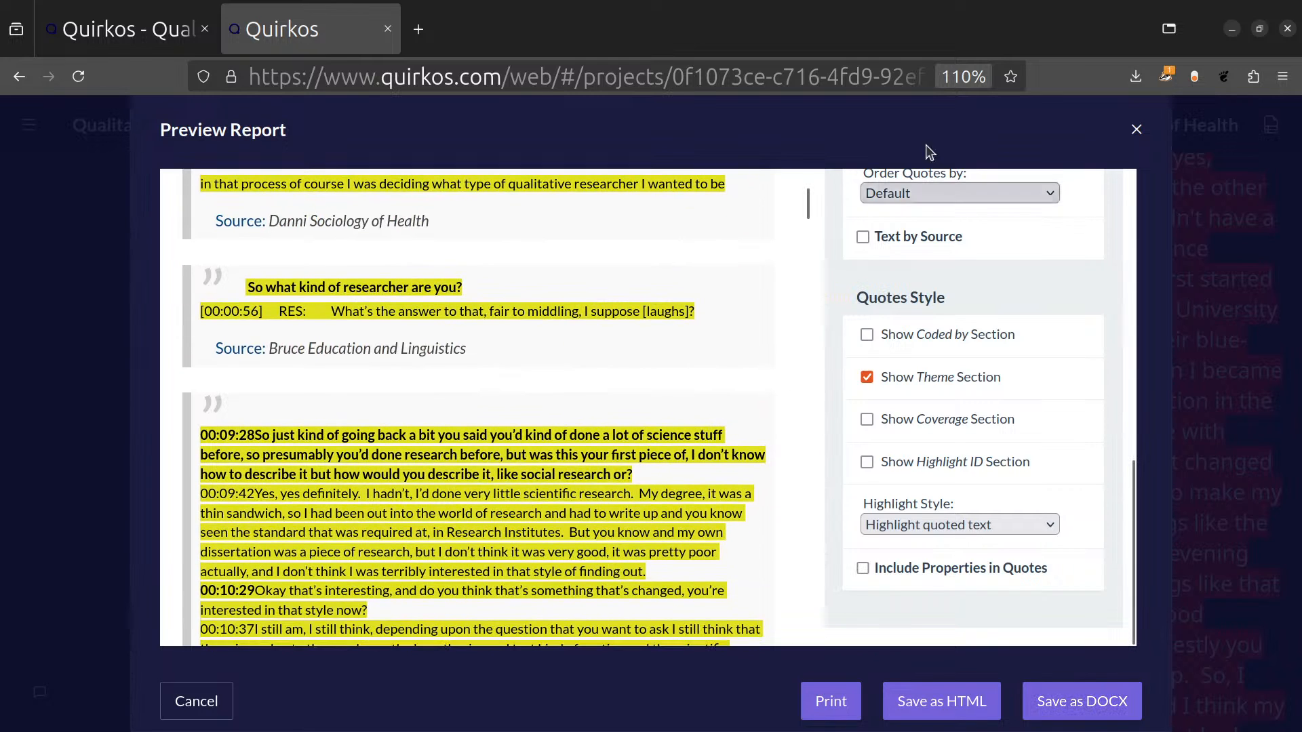
pyautogui.moveTo(807, 203); pyautogui.dragTo(836, 109)
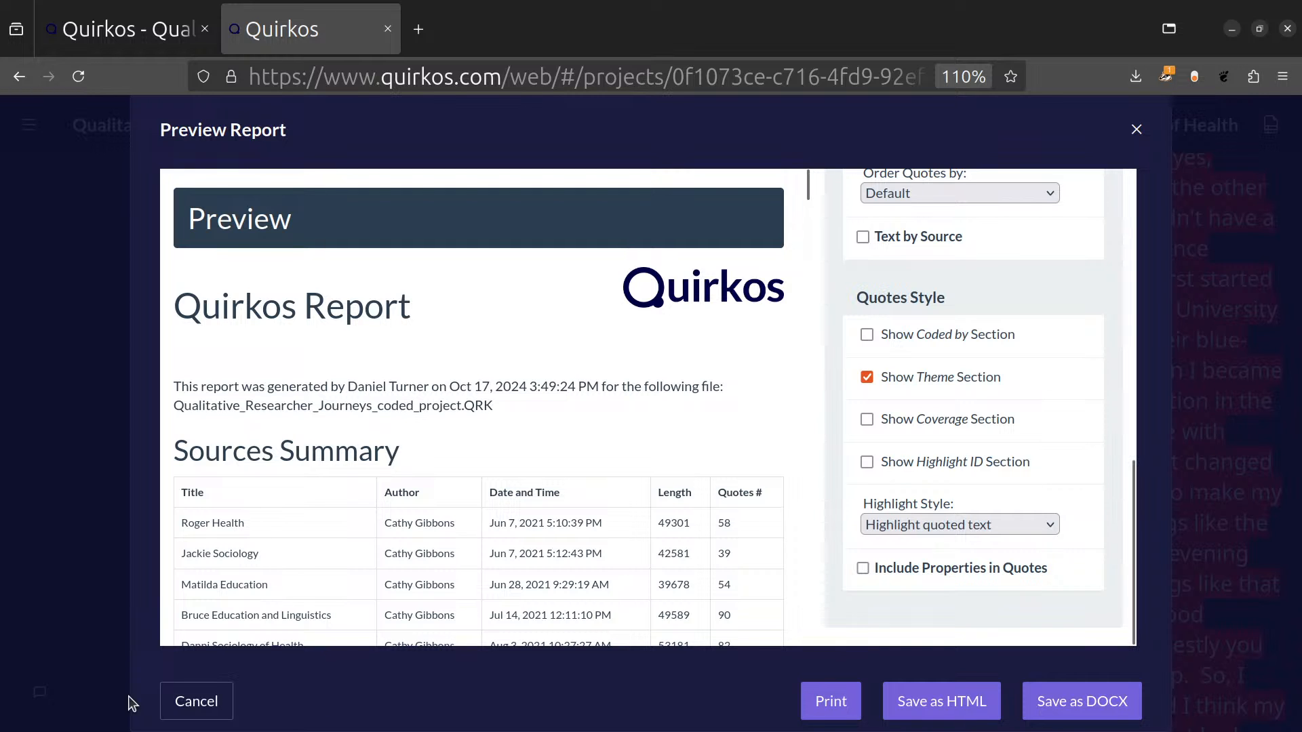
pyautogui.click(175, 704)
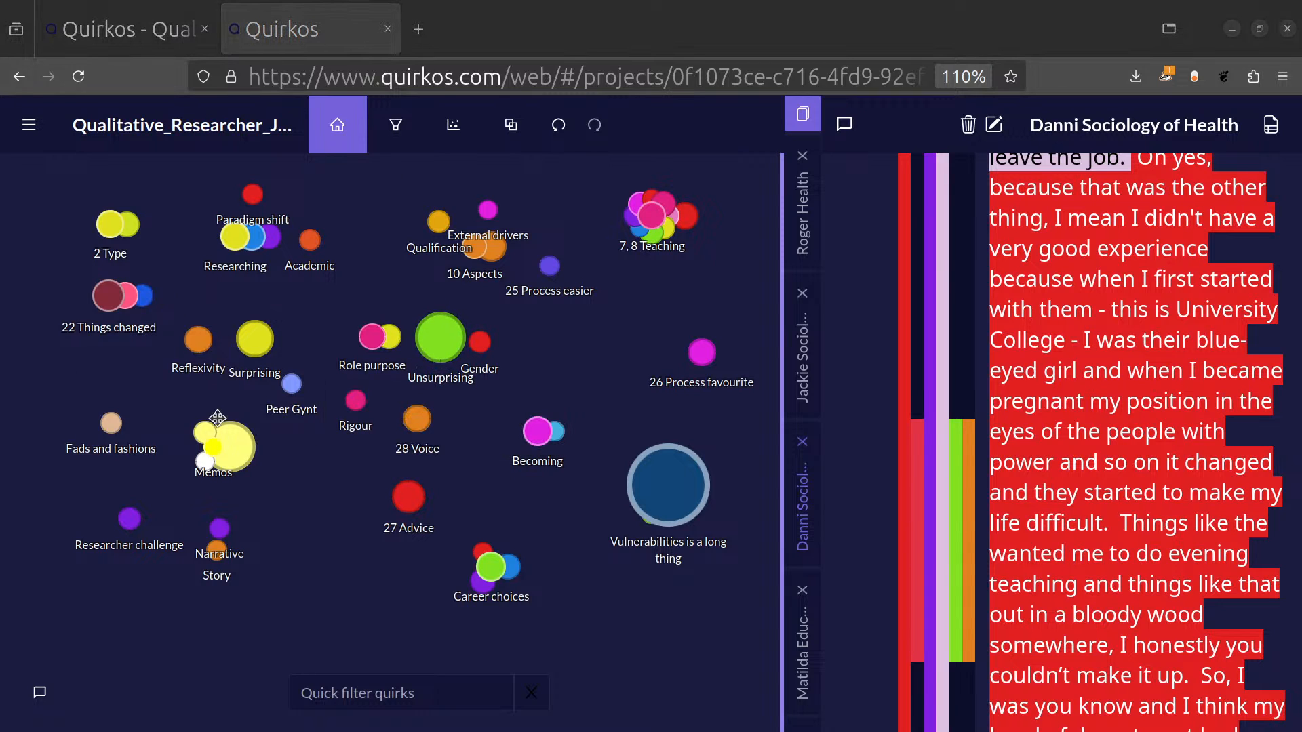
# Open the project chat and enter the support e-mail address as a message without sending it.
pyautogui.click(41, 693)
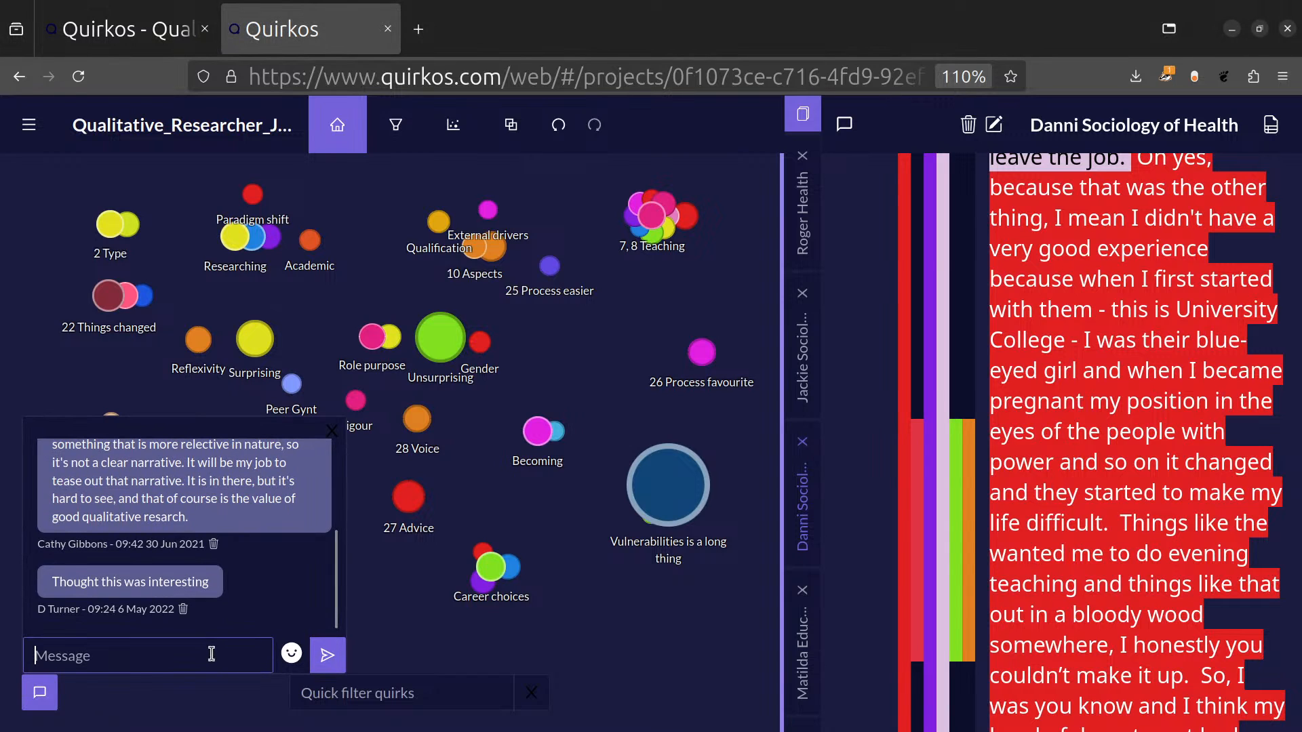
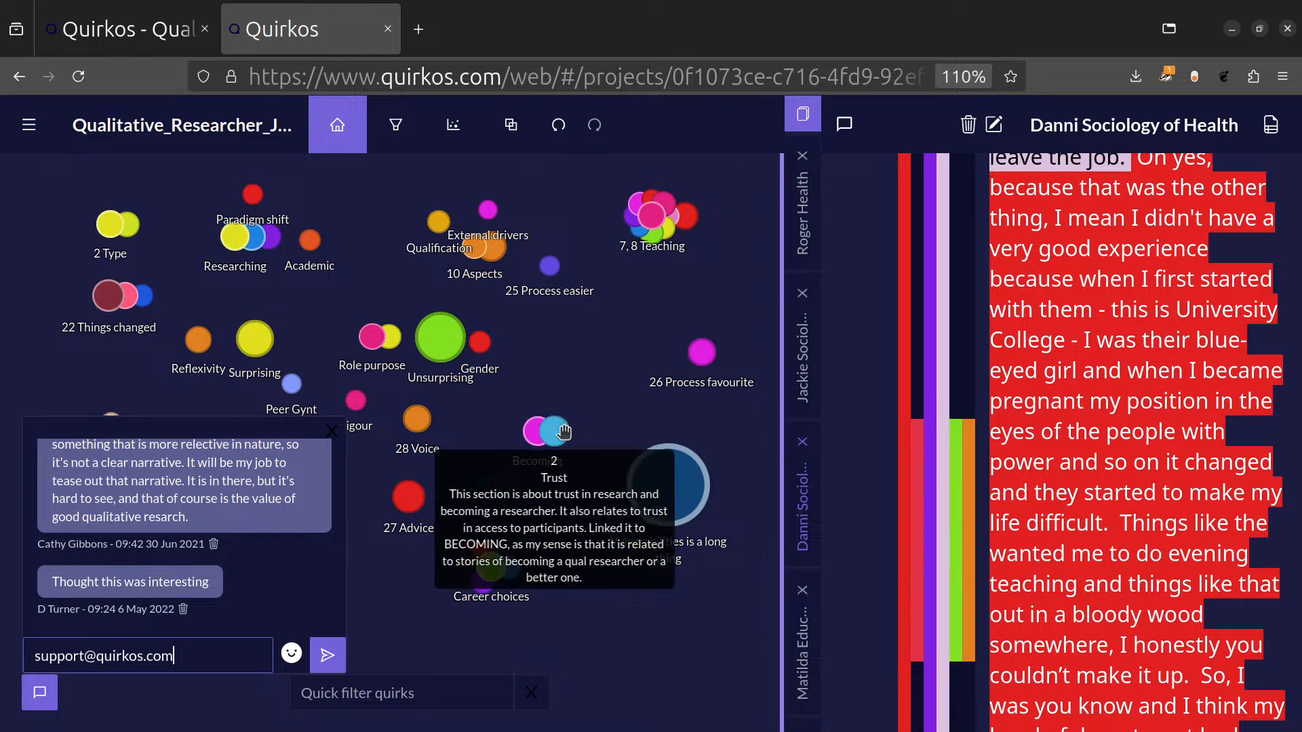
# Switch to the Quirkos website and open its free qualitative research course.
pyautogui.click(106, 45)
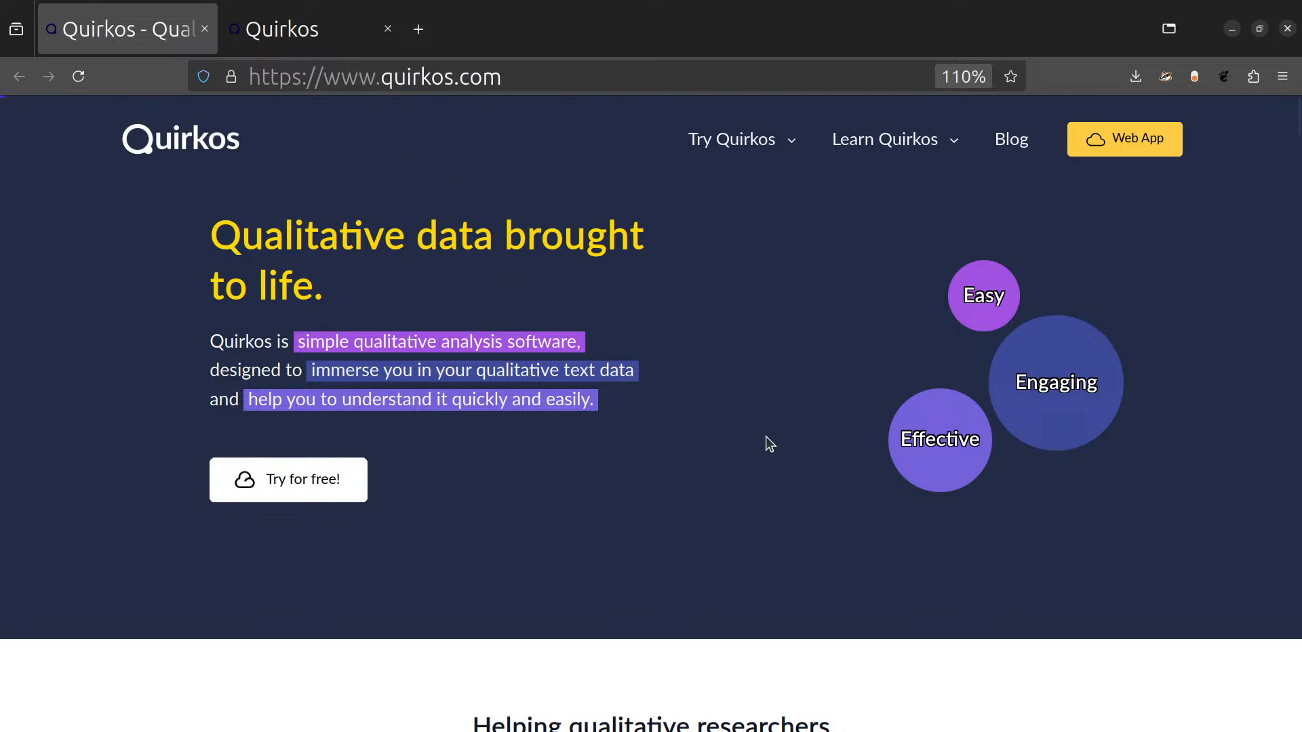
pyautogui.moveTo(895, 147)
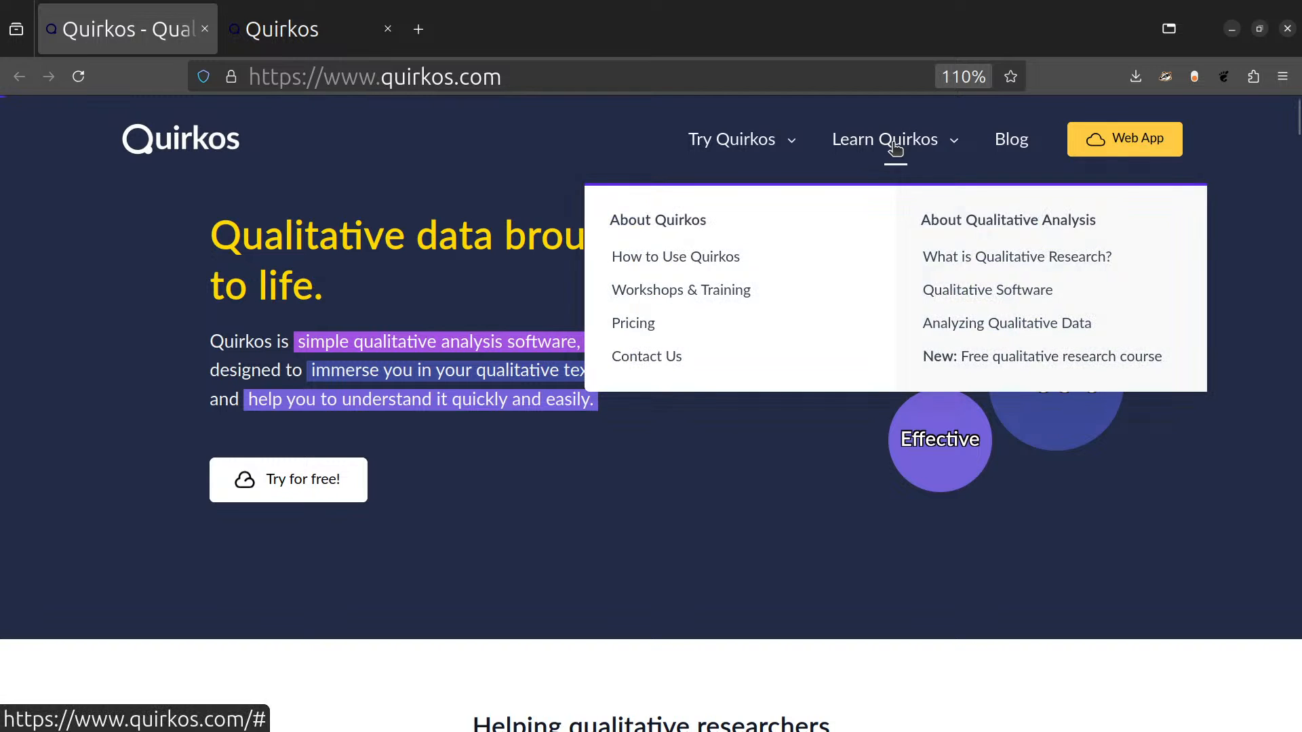
pyautogui.click(991, 356)
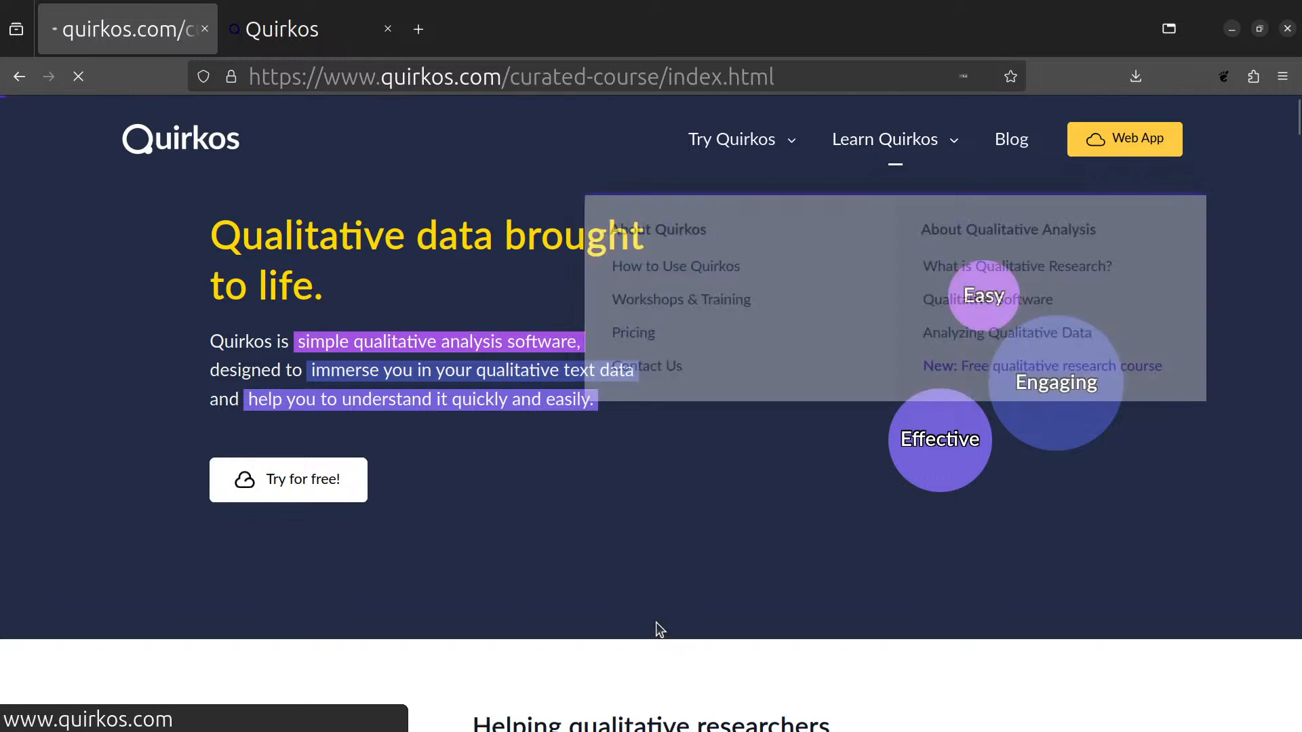
# Examine the course welcome page, including the introduction, recommended modules, example learning resources and the module diagram.
pyautogui.scroll(-5, 699, 587)
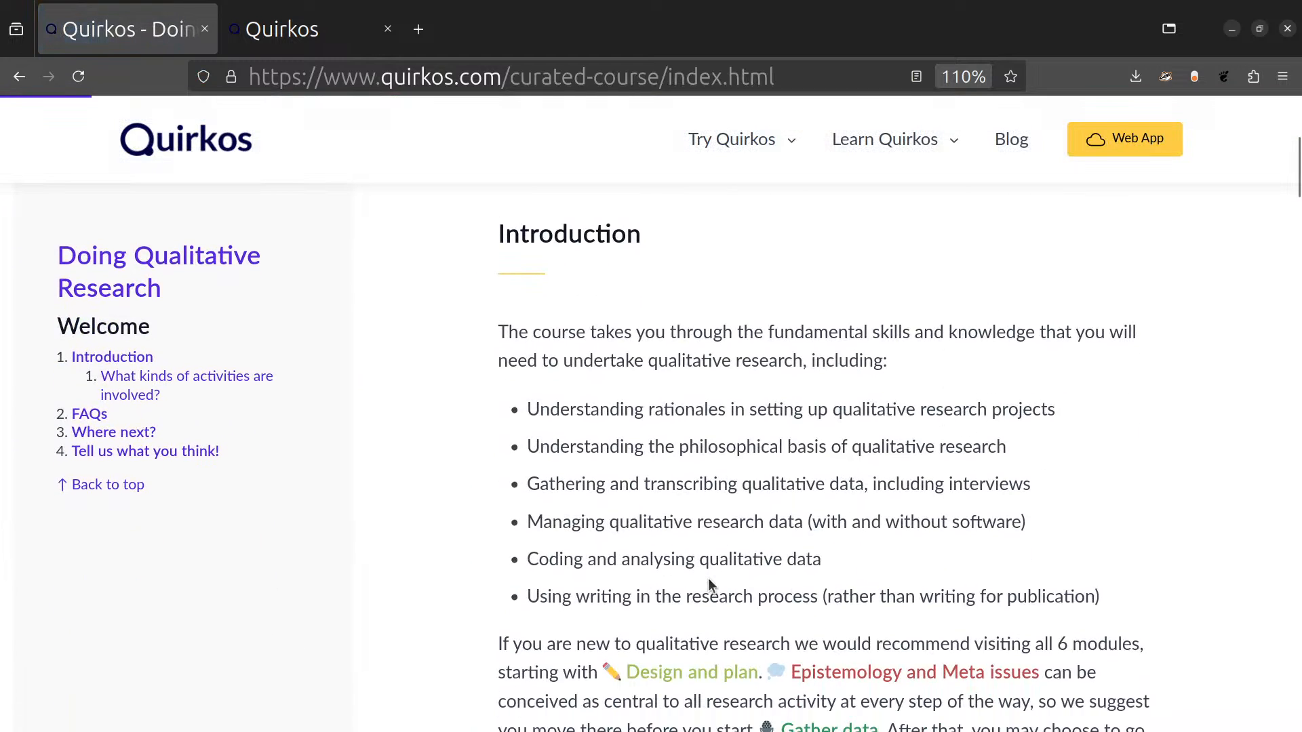
pyautogui.scroll(5, 710, 576)
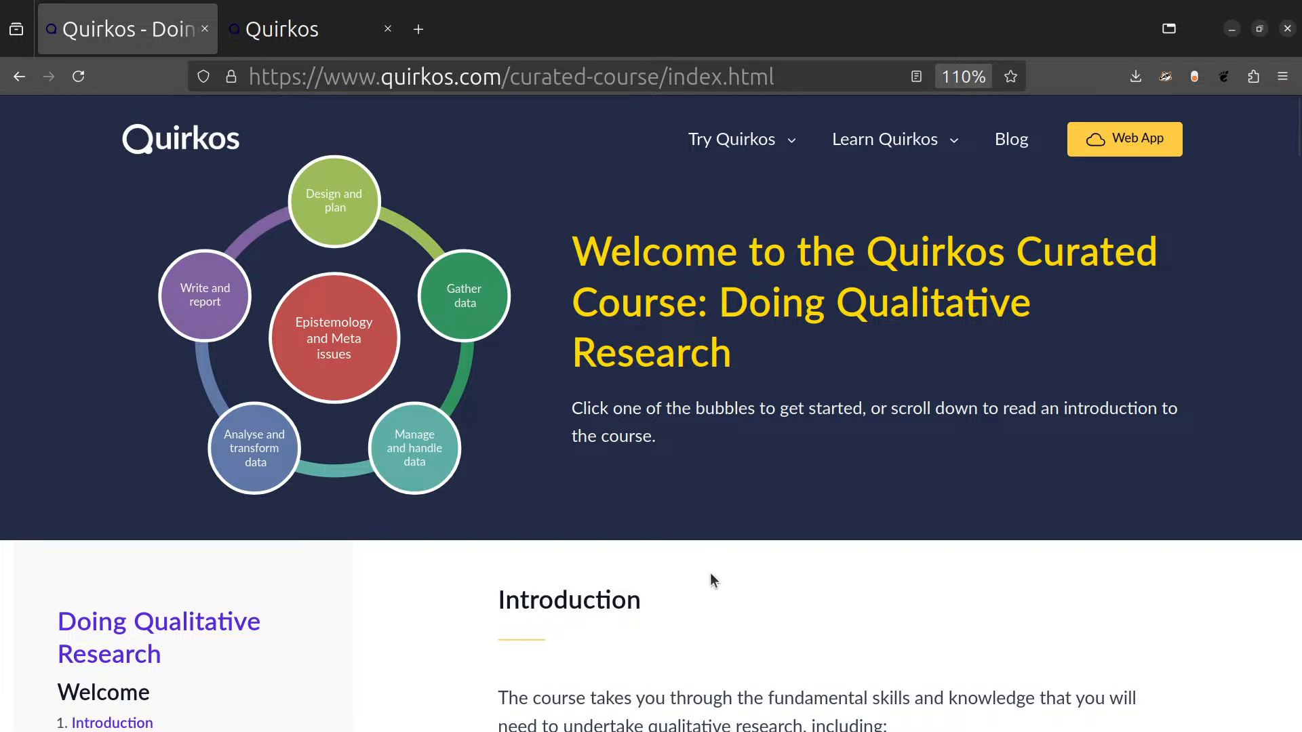
pyautogui.scroll(-15, 709, 572)
pyautogui.scroll(-3, 717, 571)
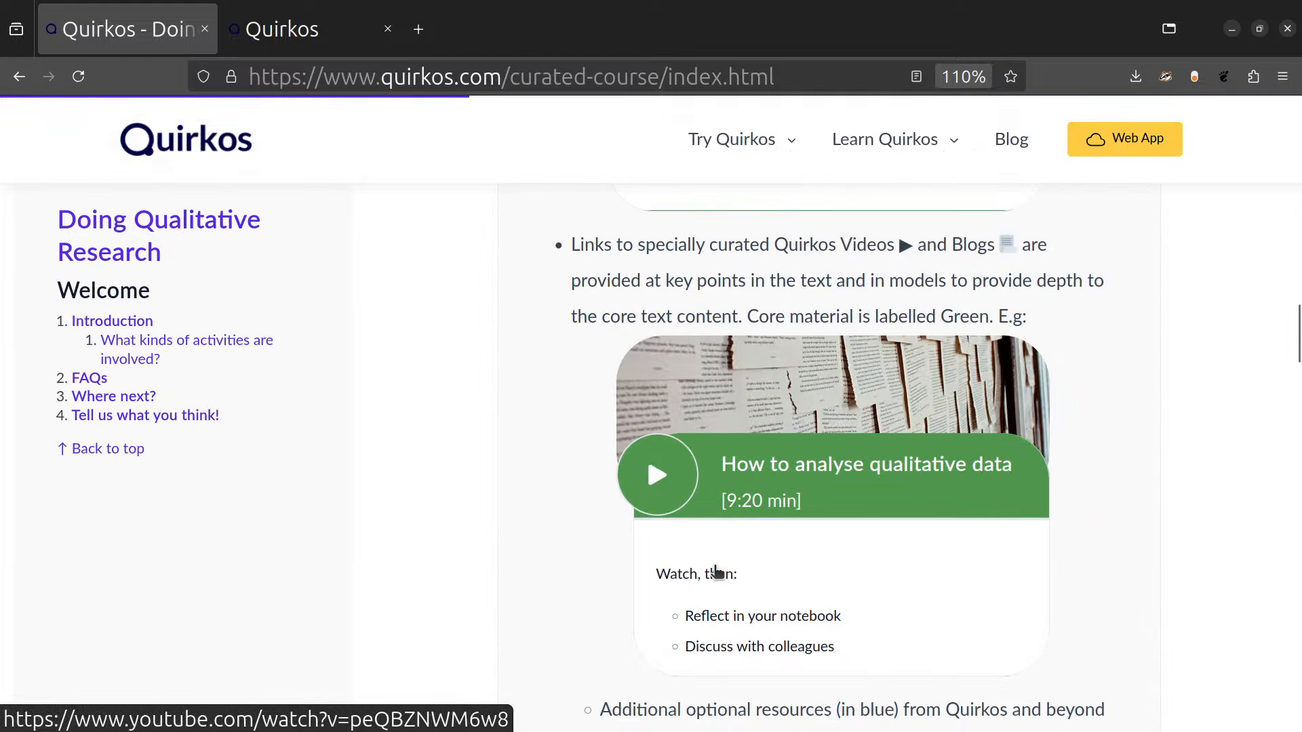
pyautogui.scroll(-8, 933, 548)
pyautogui.scroll(20, 998, 559)
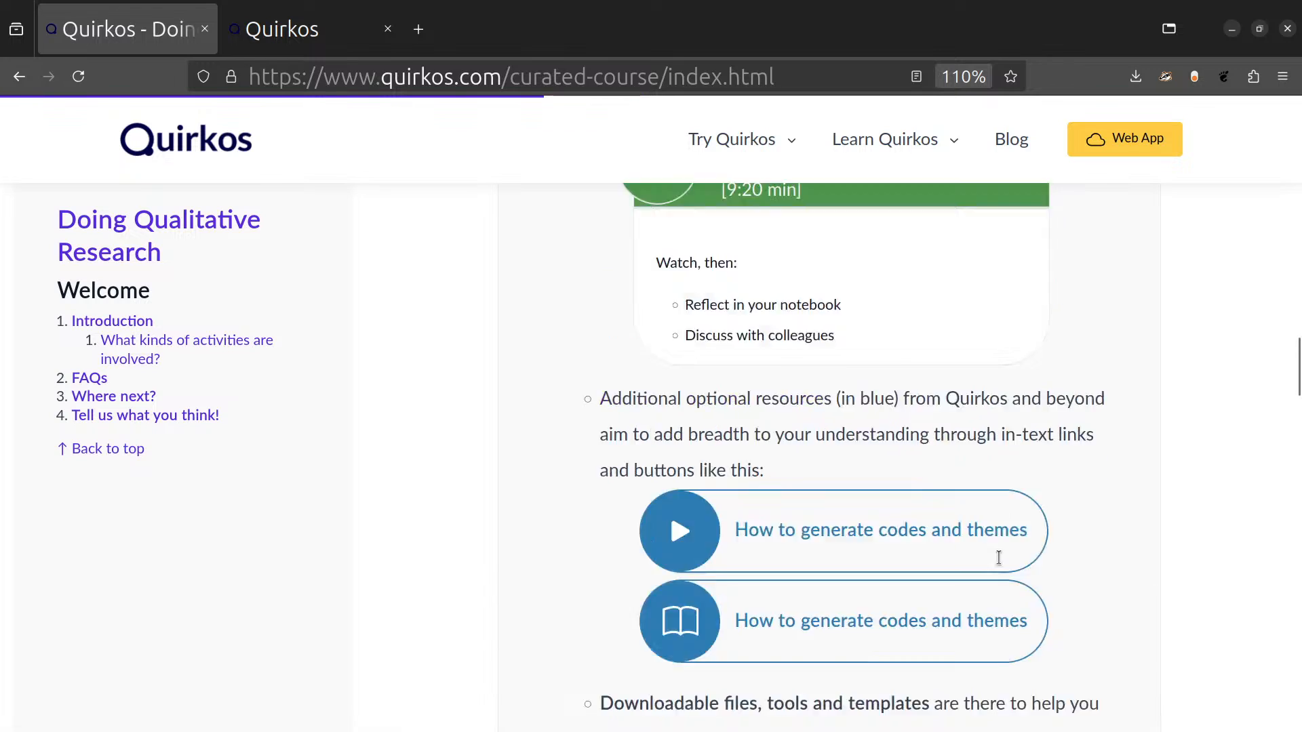
pyautogui.scroll(-5, 996, 567)
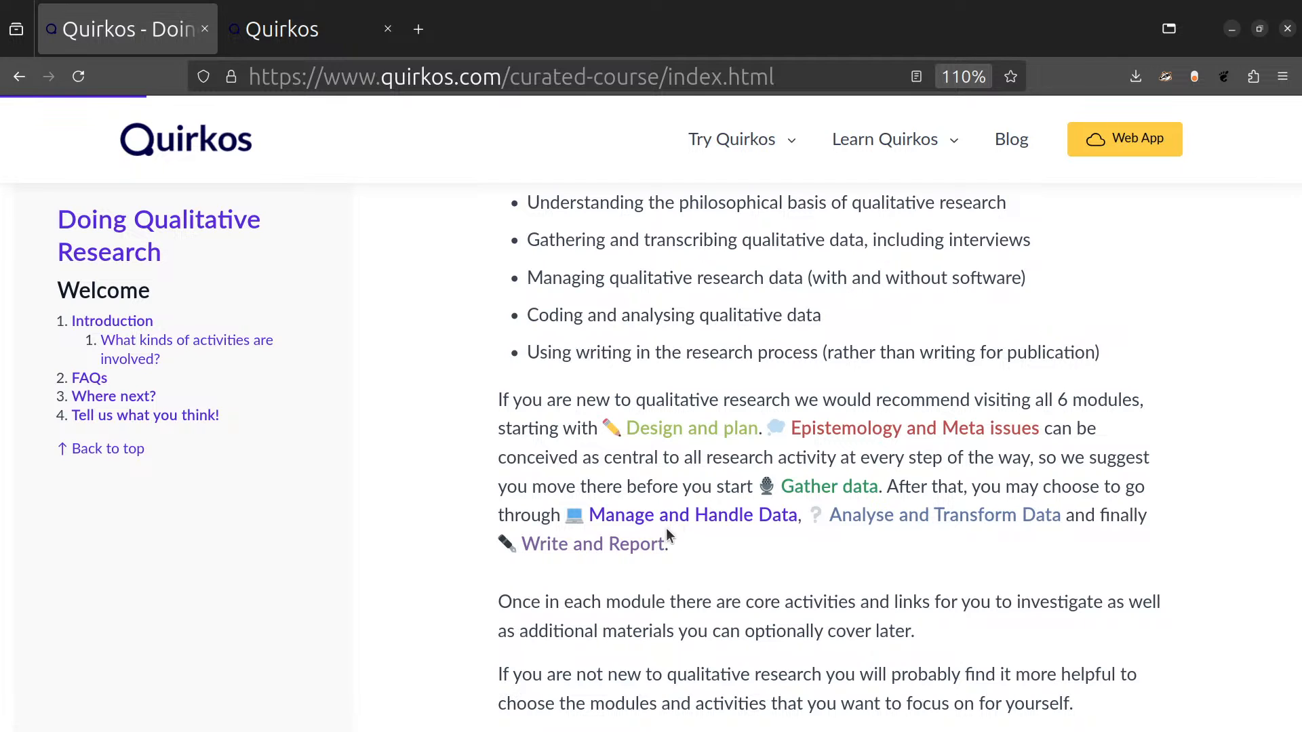
pyautogui.scroll(8, 727, 495)
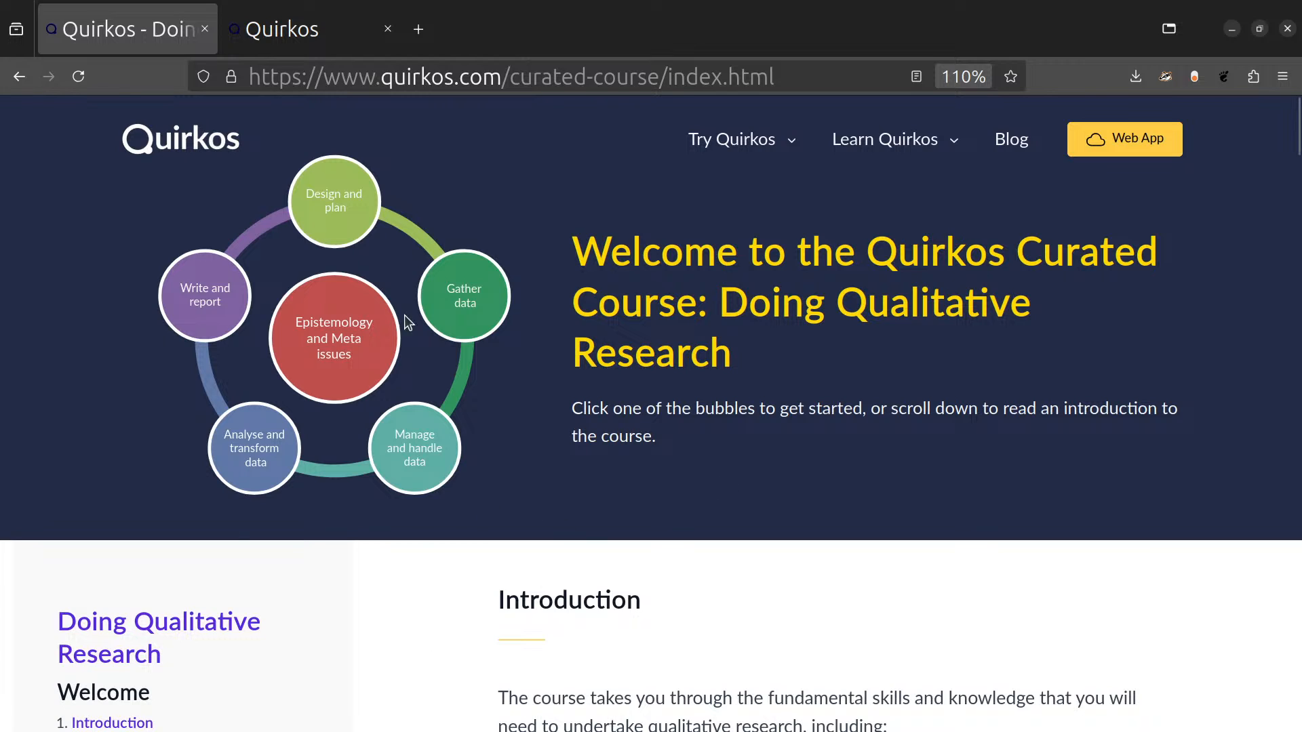
# Return to the Quirkos project to close its chat, and look through the quirks and their descriptions in List view.
pyautogui.click(271, 30)
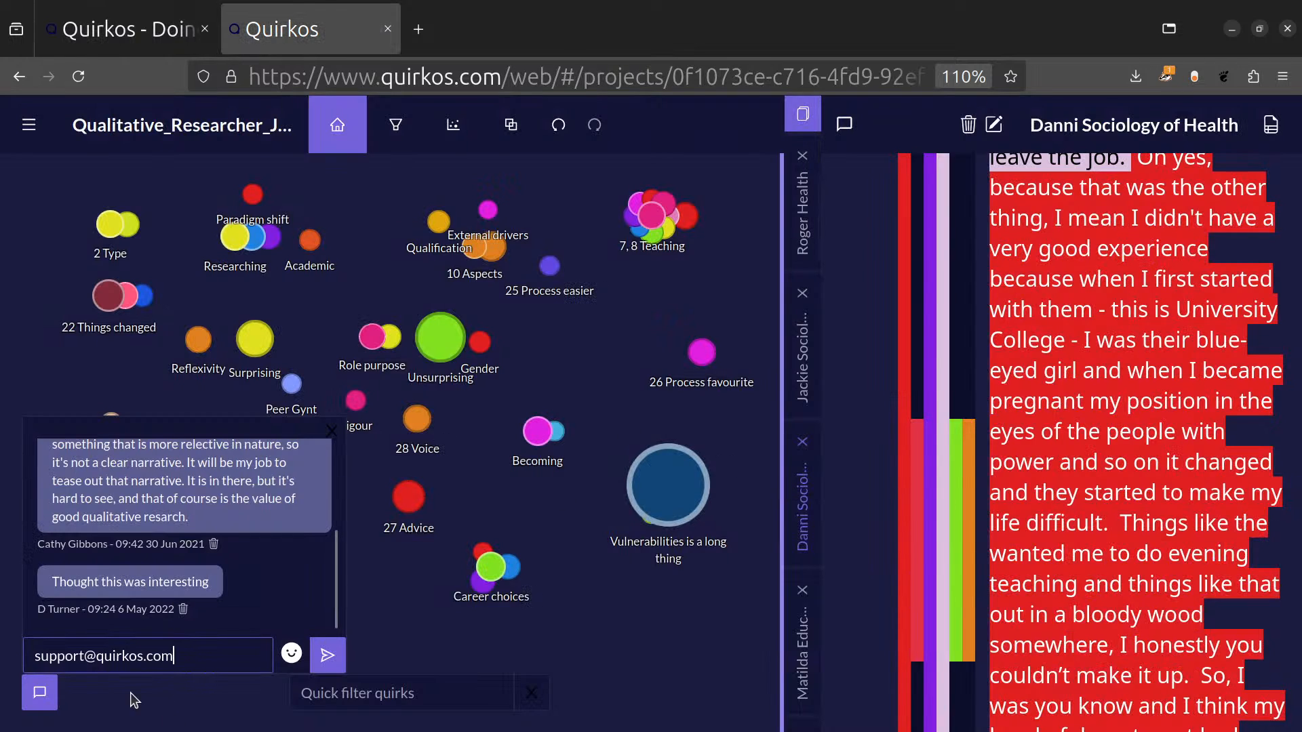
pyautogui.click(38, 694)
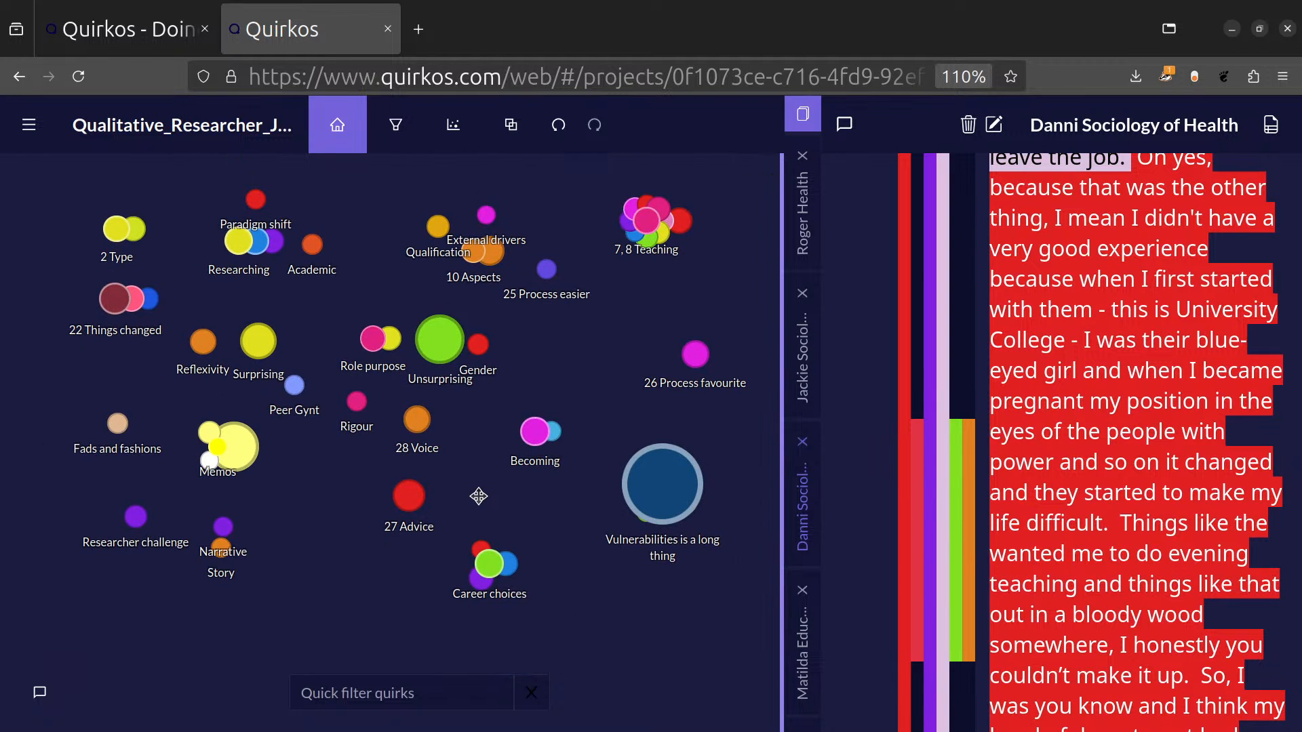
pyautogui.click(460, 131)
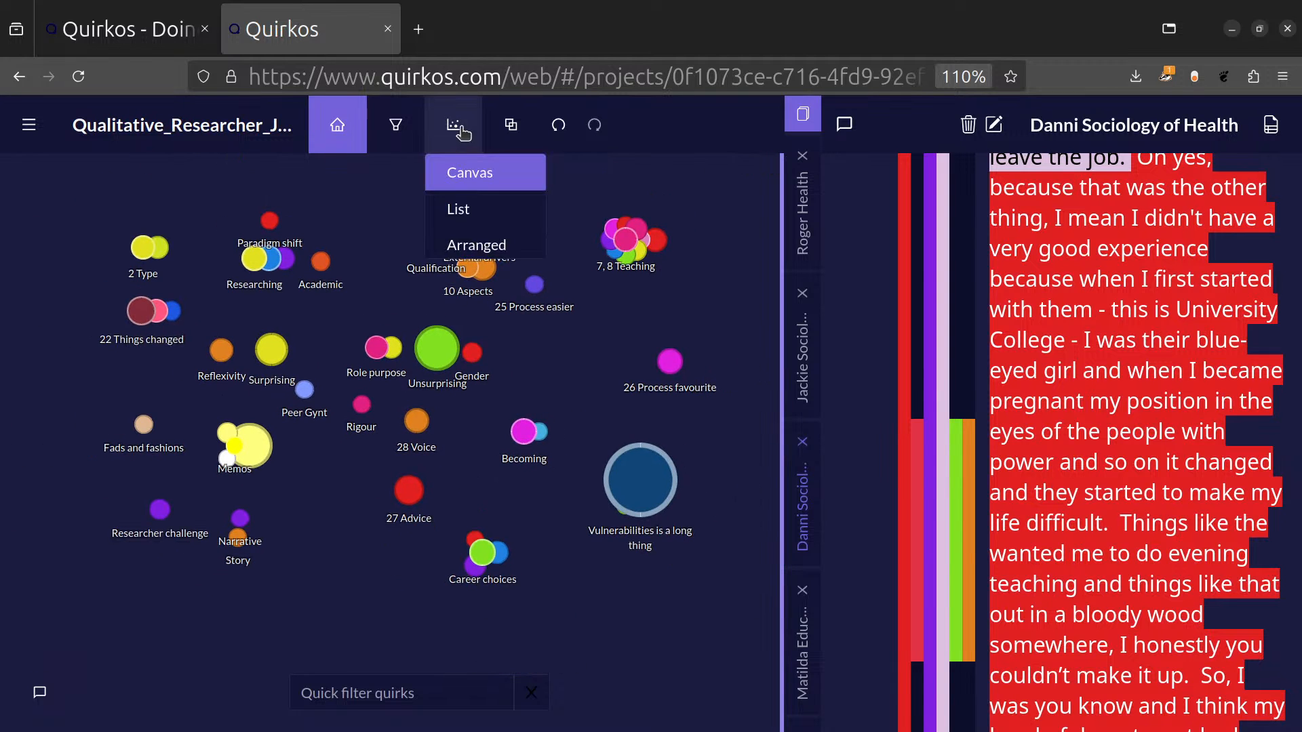
pyautogui.click(481, 210)
pyautogui.click(458, 486)
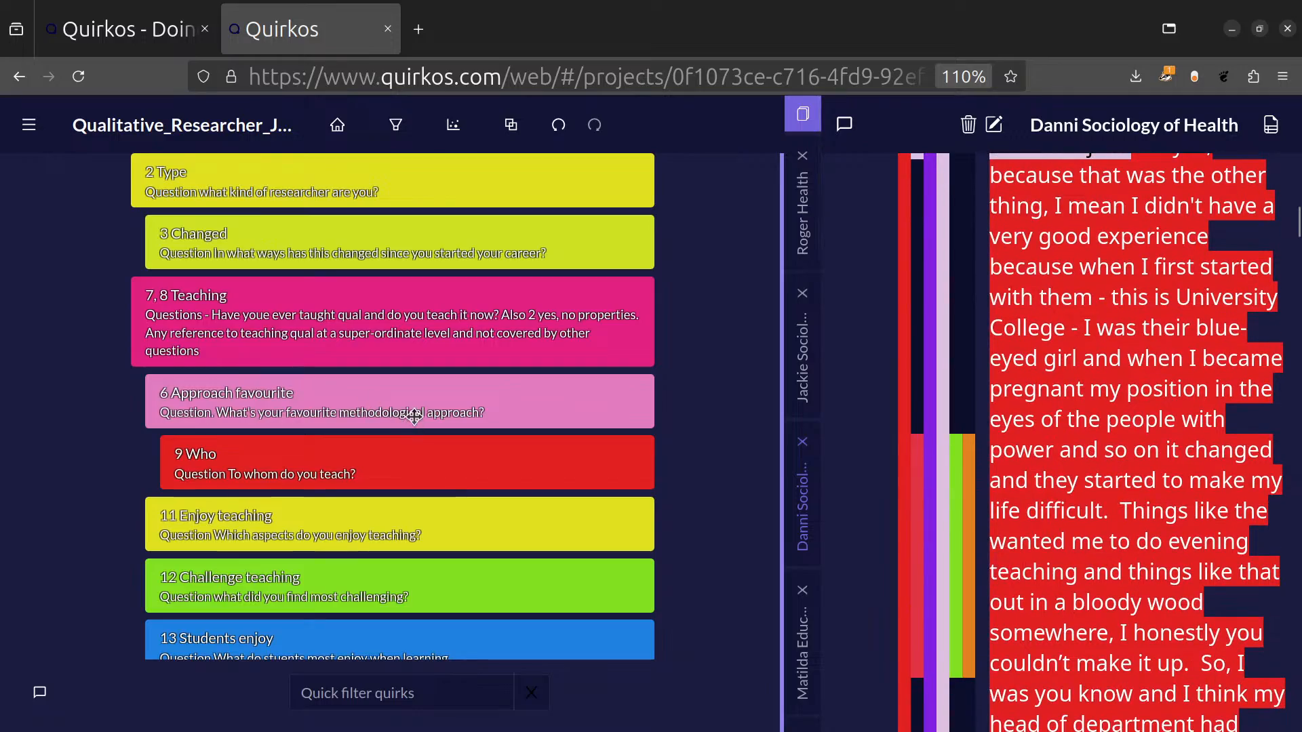
pyautogui.scroll(-5, 421, 420)
pyautogui.scroll(-8, 445, 434)
pyautogui.scroll(20, 452, 424)
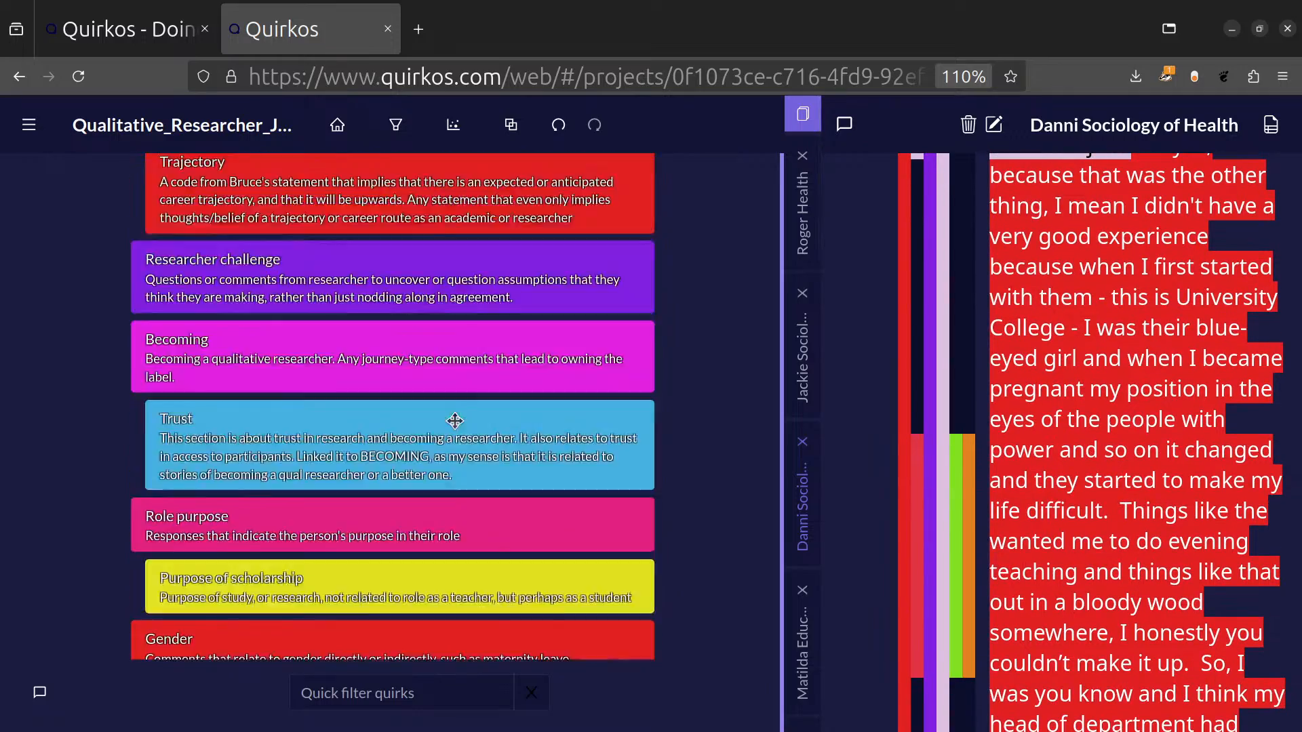
pyautogui.scroll(2, 474, 397)
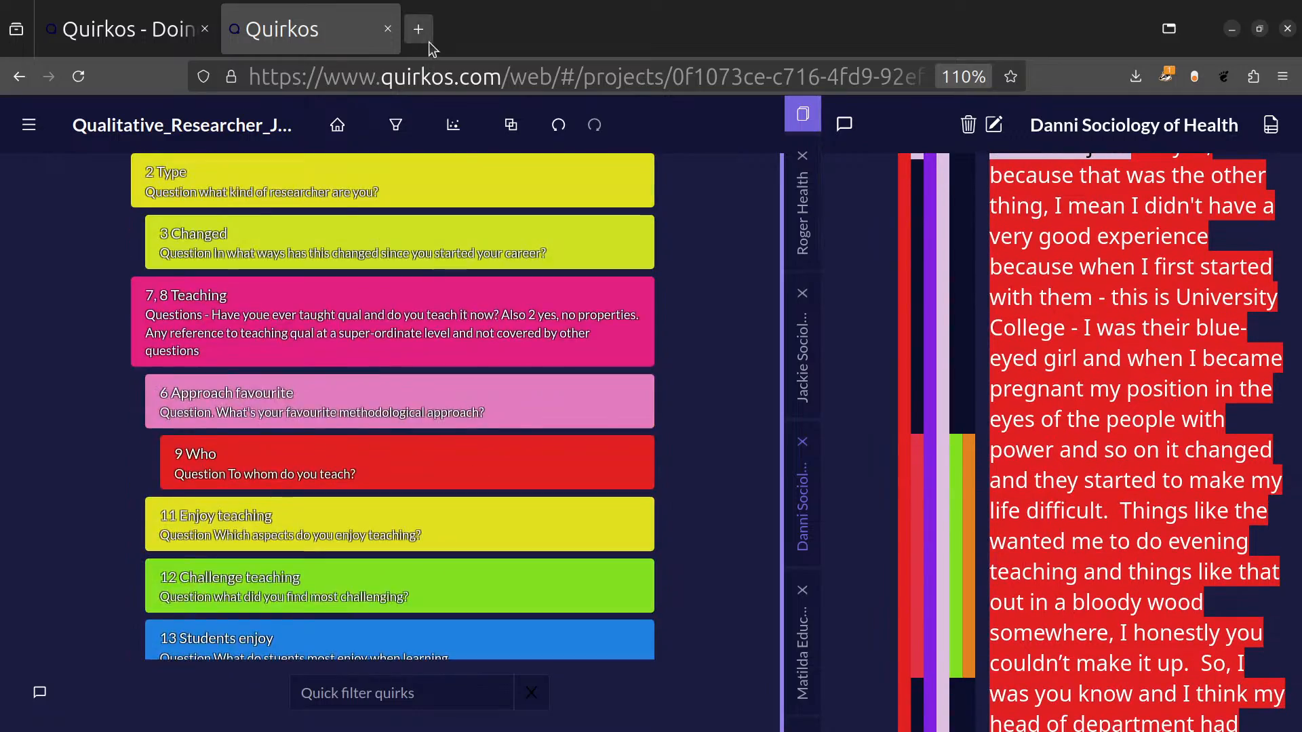
# Compare the canvas and grid arrangements of the quirks, finishing on the freely positioned canvas.
pyautogui.click(453, 125)
pyautogui.click(461, 173)
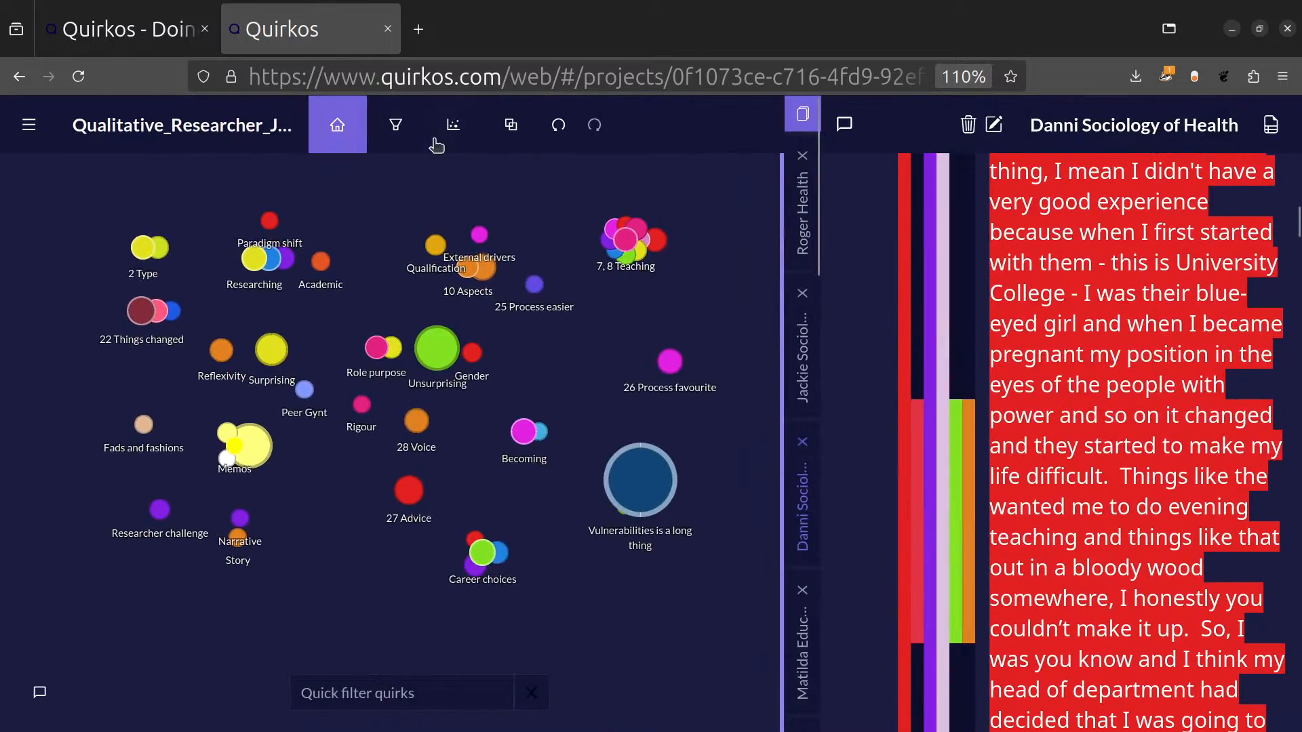
pyautogui.click(444, 132)
pyautogui.click(488, 247)
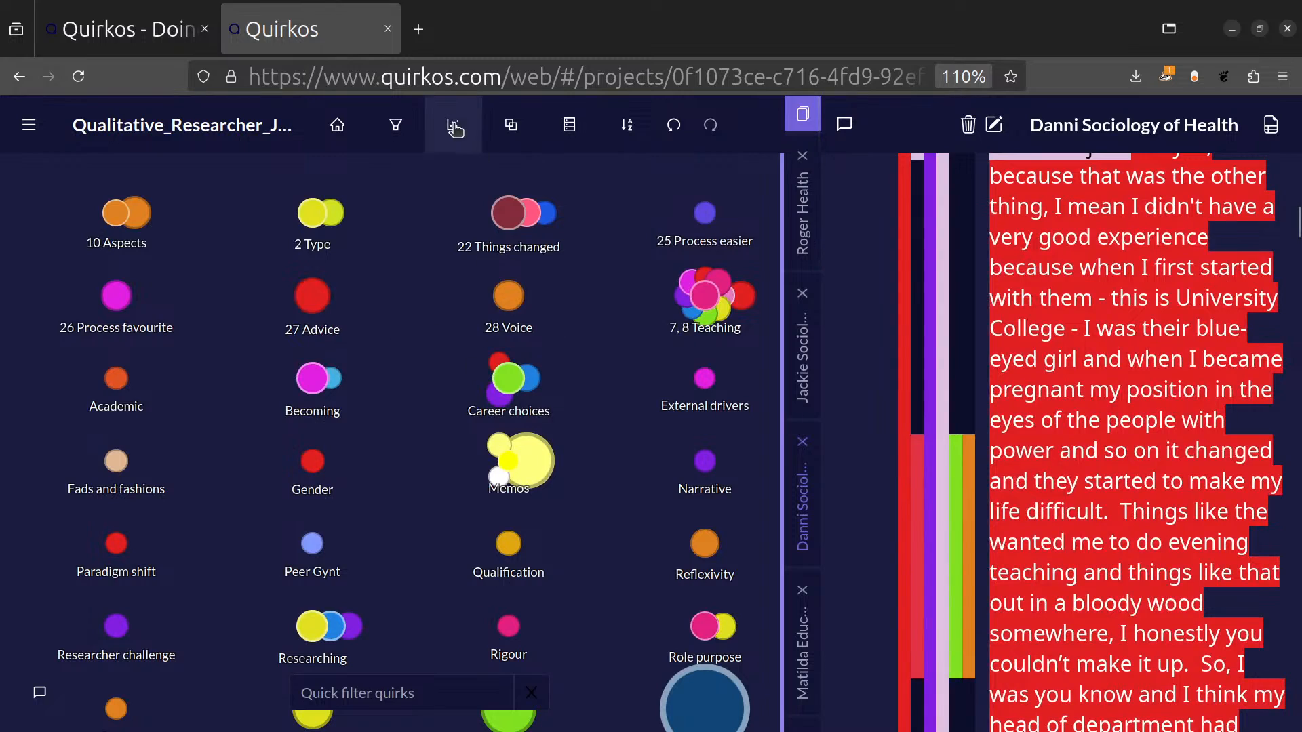
pyautogui.click(453, 124)
# Examine the subcategories and descriptions of the quirk clusters on the canvas, including Vulnerabilities, Career choices and 7, 8 Teaching.
pyautogui.moveTo(643, 486)
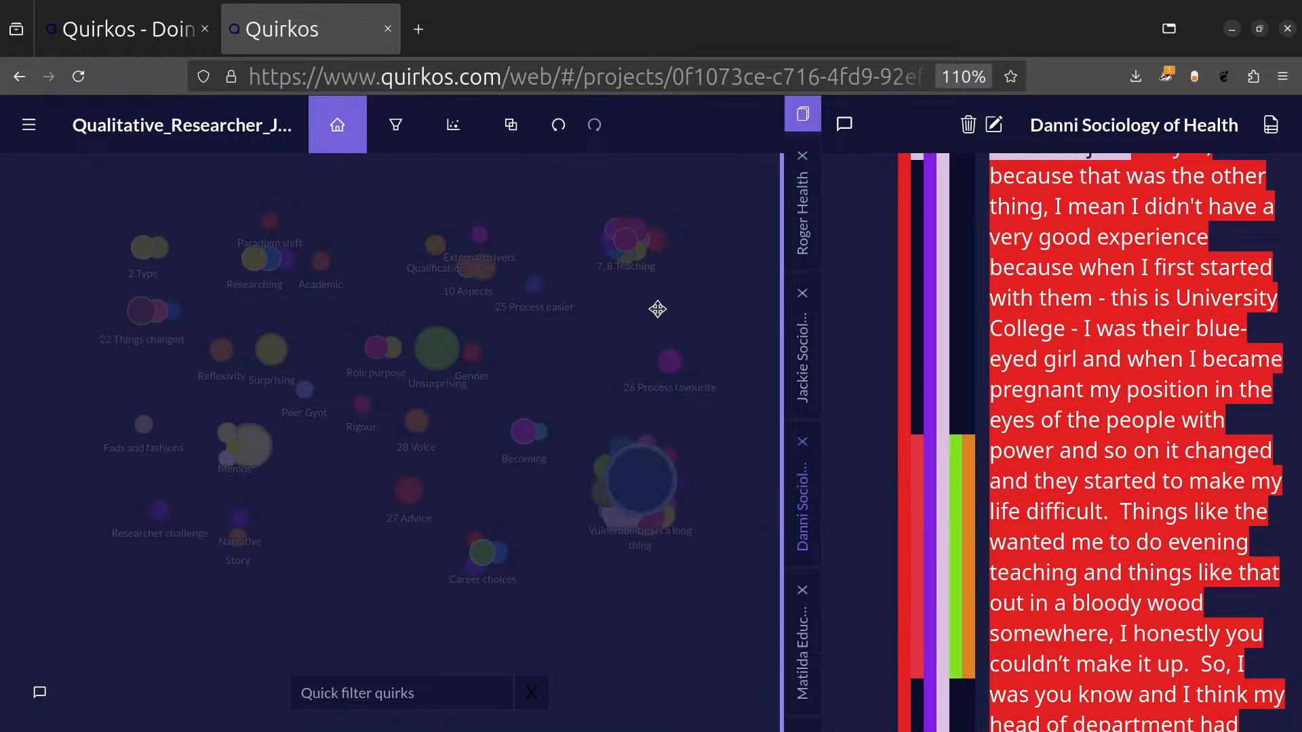
pyautogui.moveTo(668, 366)
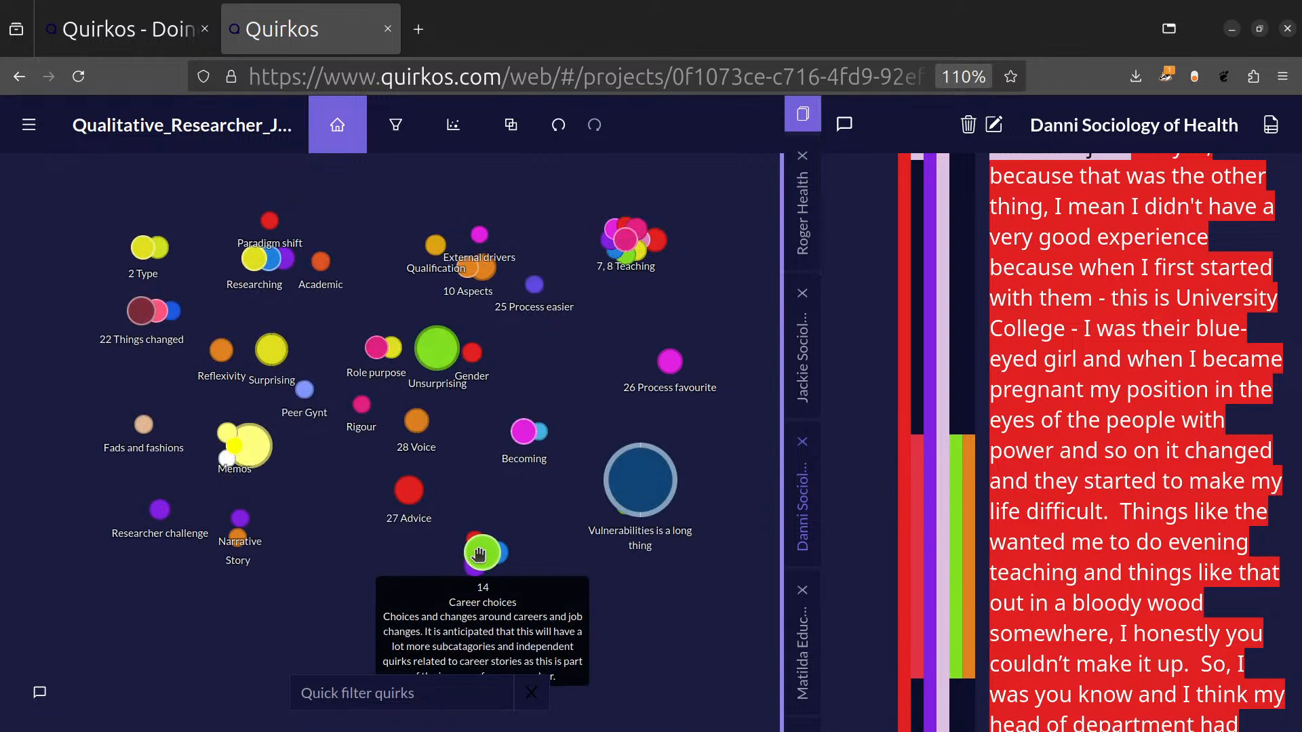
pyautogui.moveTo(482, 552)
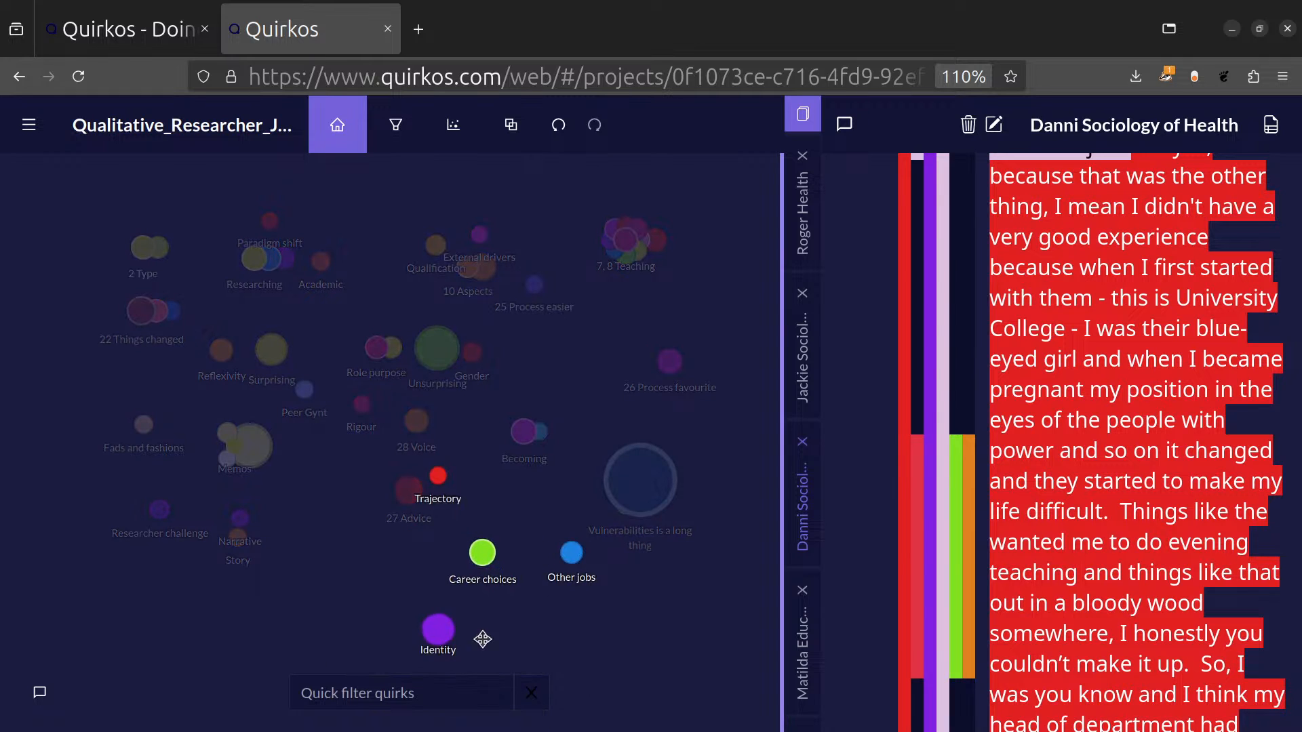
pyautogui.moveTo(717, 362)
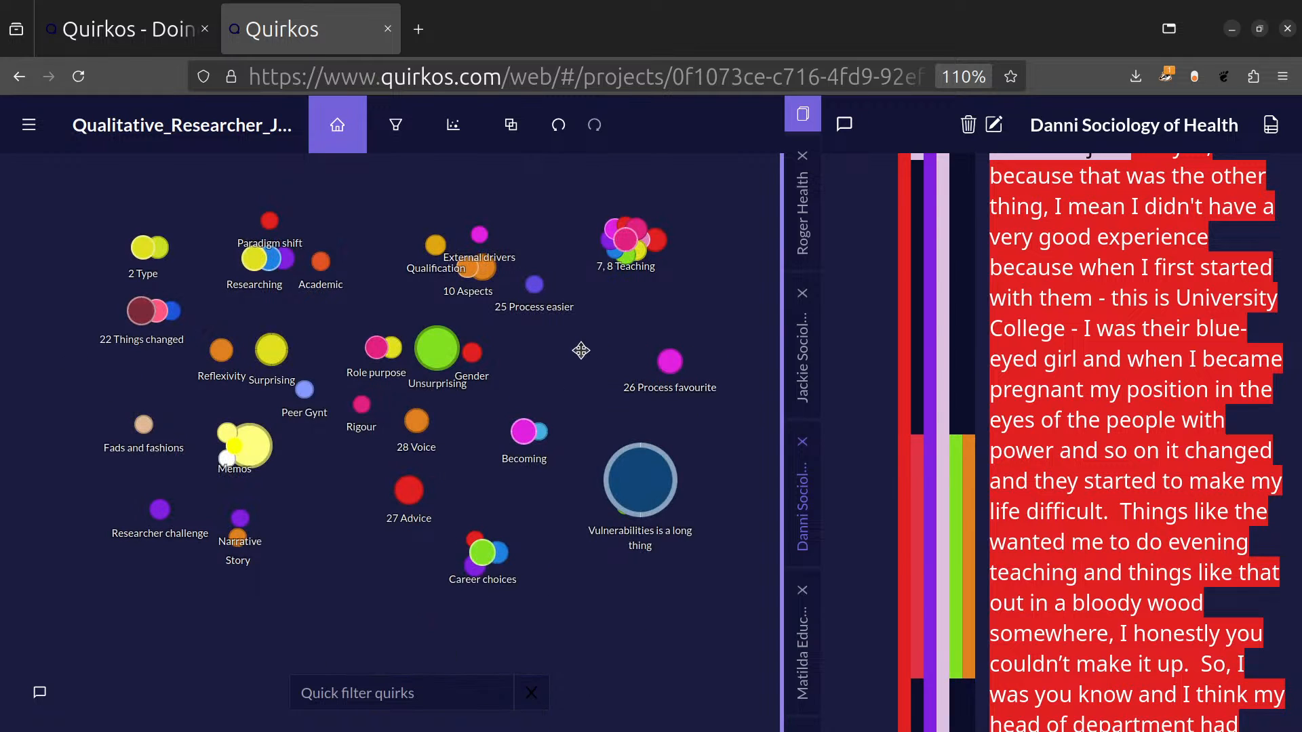
pyautogui.moveTo(626, 241)
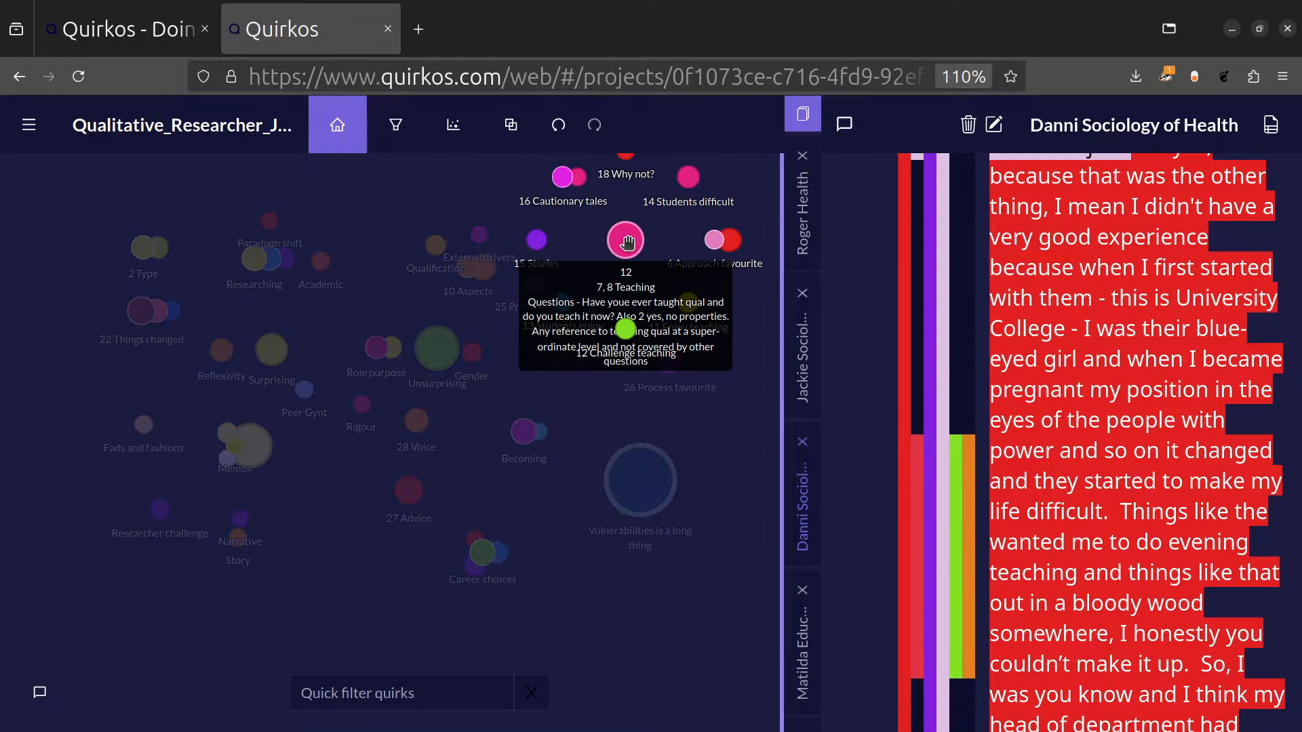
pyautogui.moveTo(721, 255)
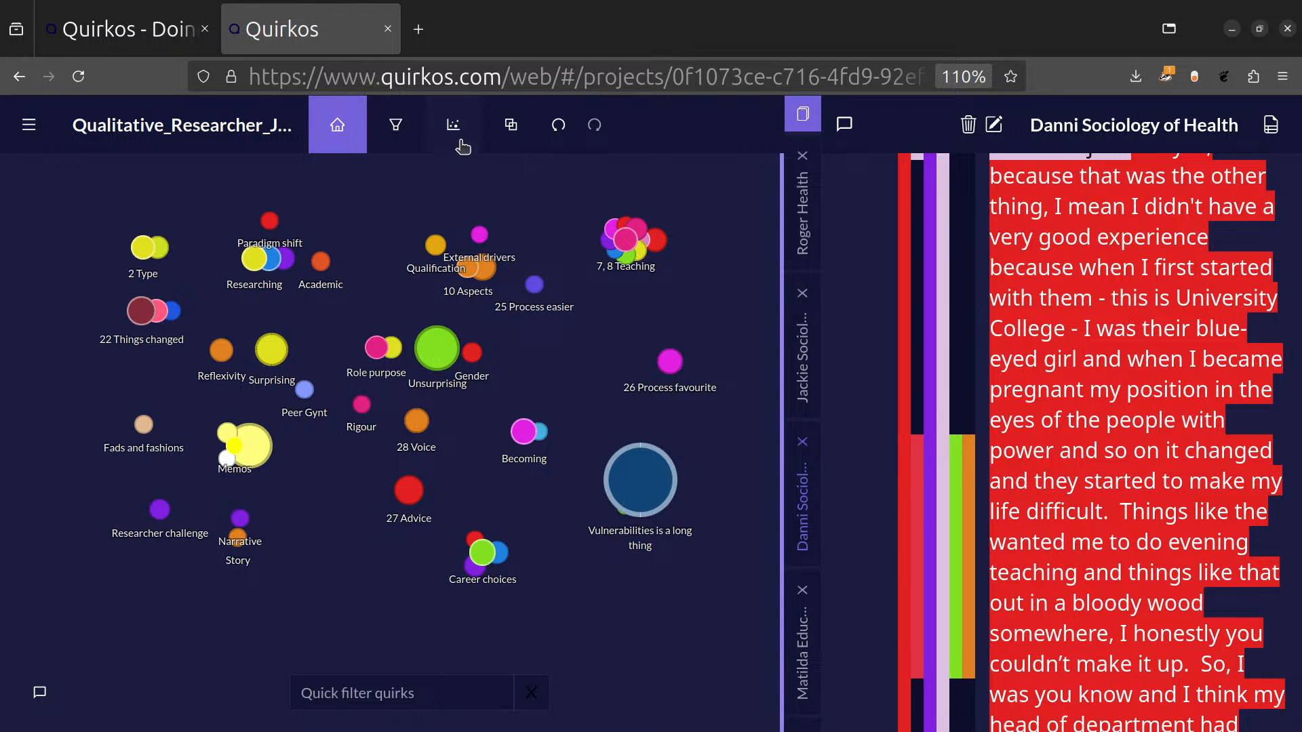
# Create two new quirk groups named Teaching and Research.
pyautogui.moveTo(511, 131)
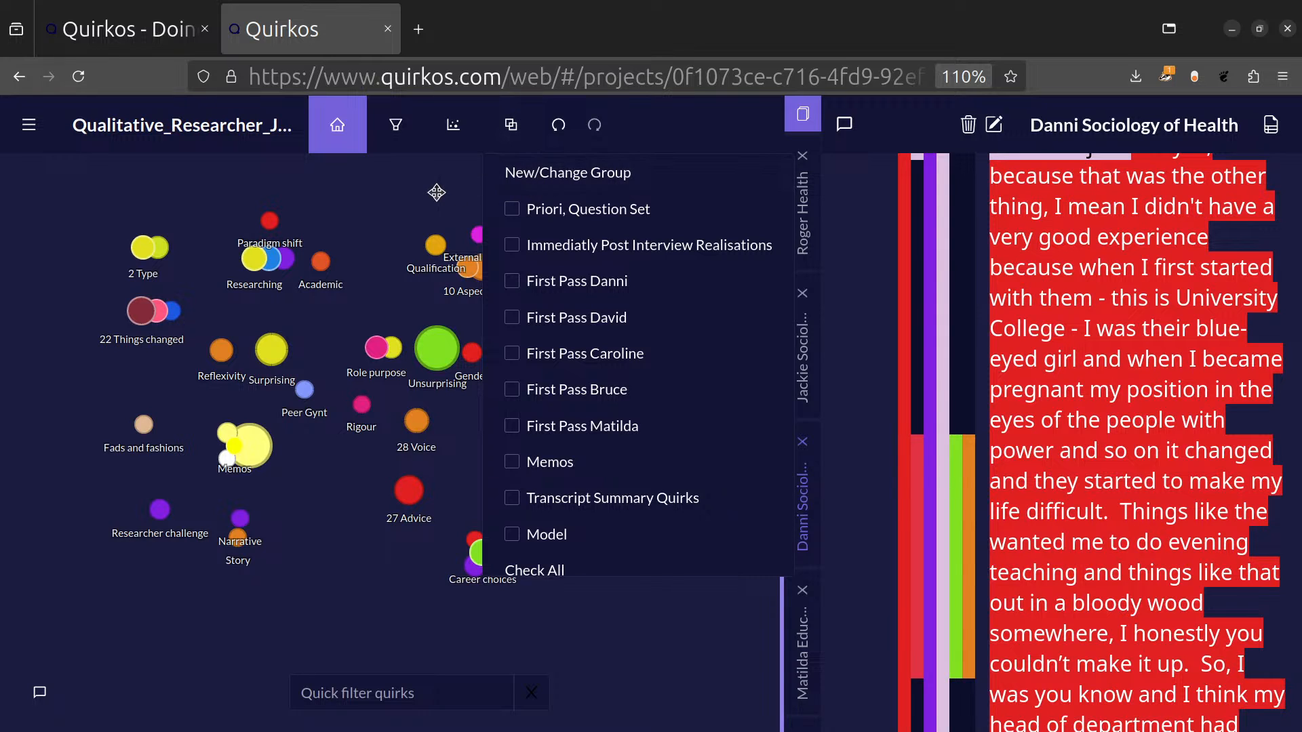
pyautogui.moveTo(431, 356)
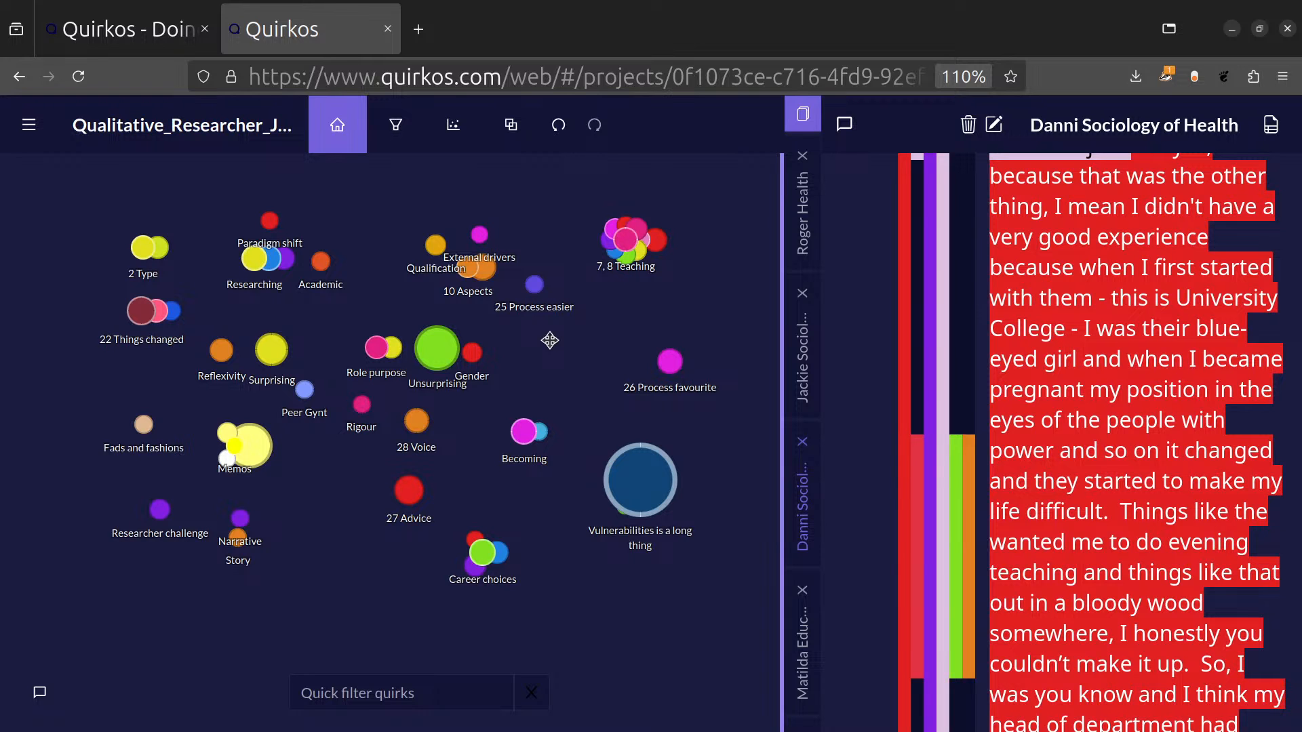
pyautogui.click(511, 125)
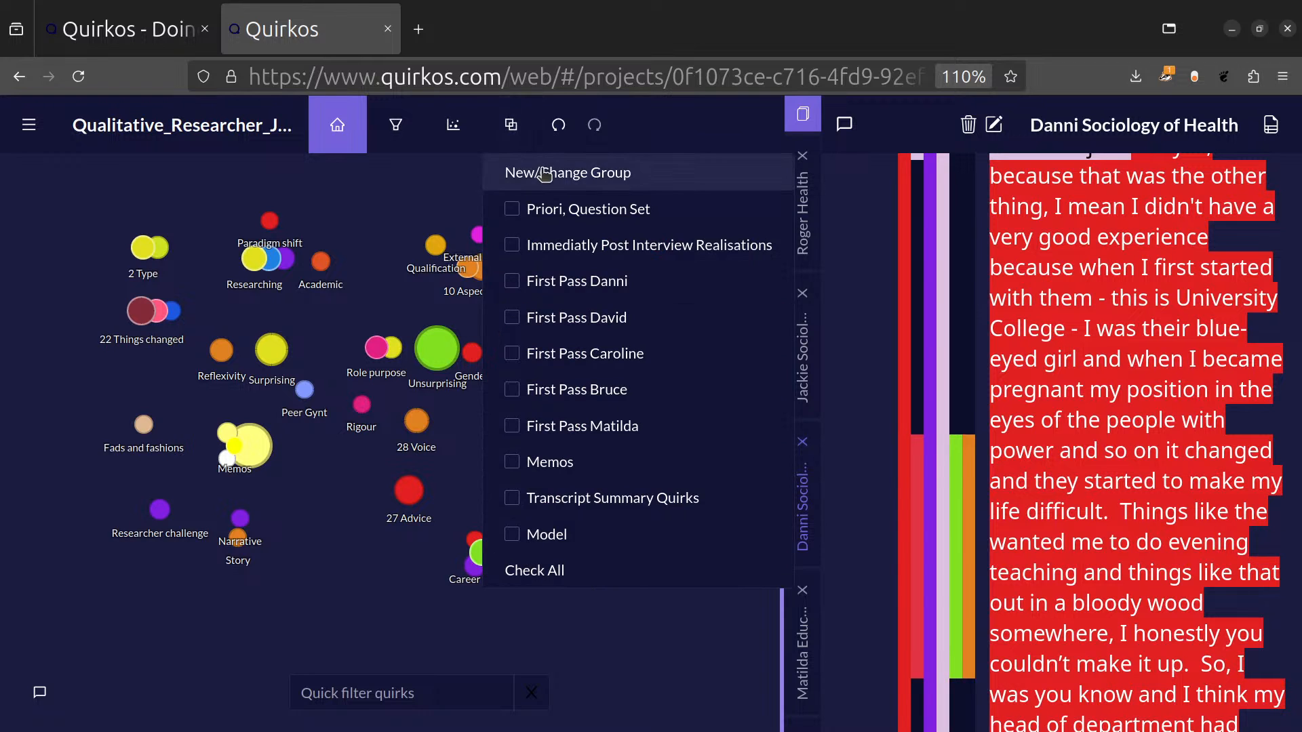
pyautogui.click(544, 173)
pyautogui.write('Teaching')
pyautogui.press('Return')
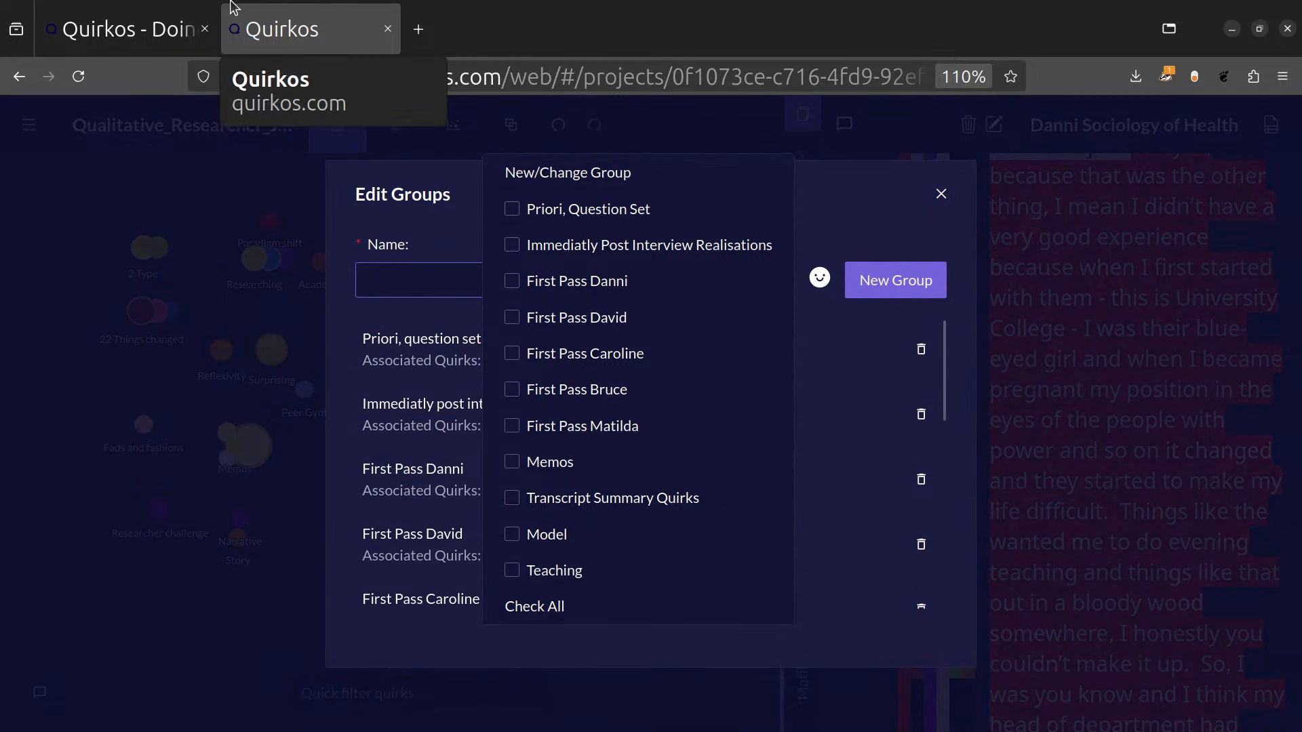
pyautogui.write('Research')
pyautogui.press('Return')
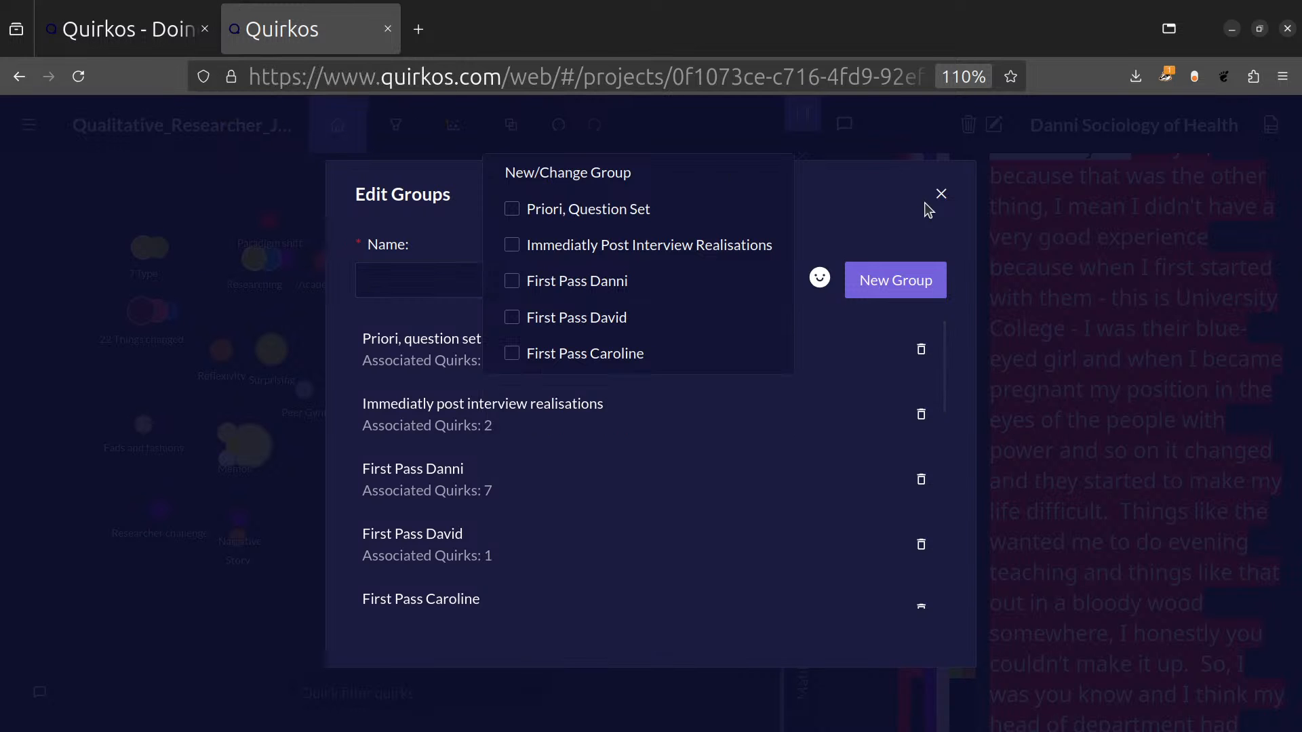
pyautogui.click(941, 196)
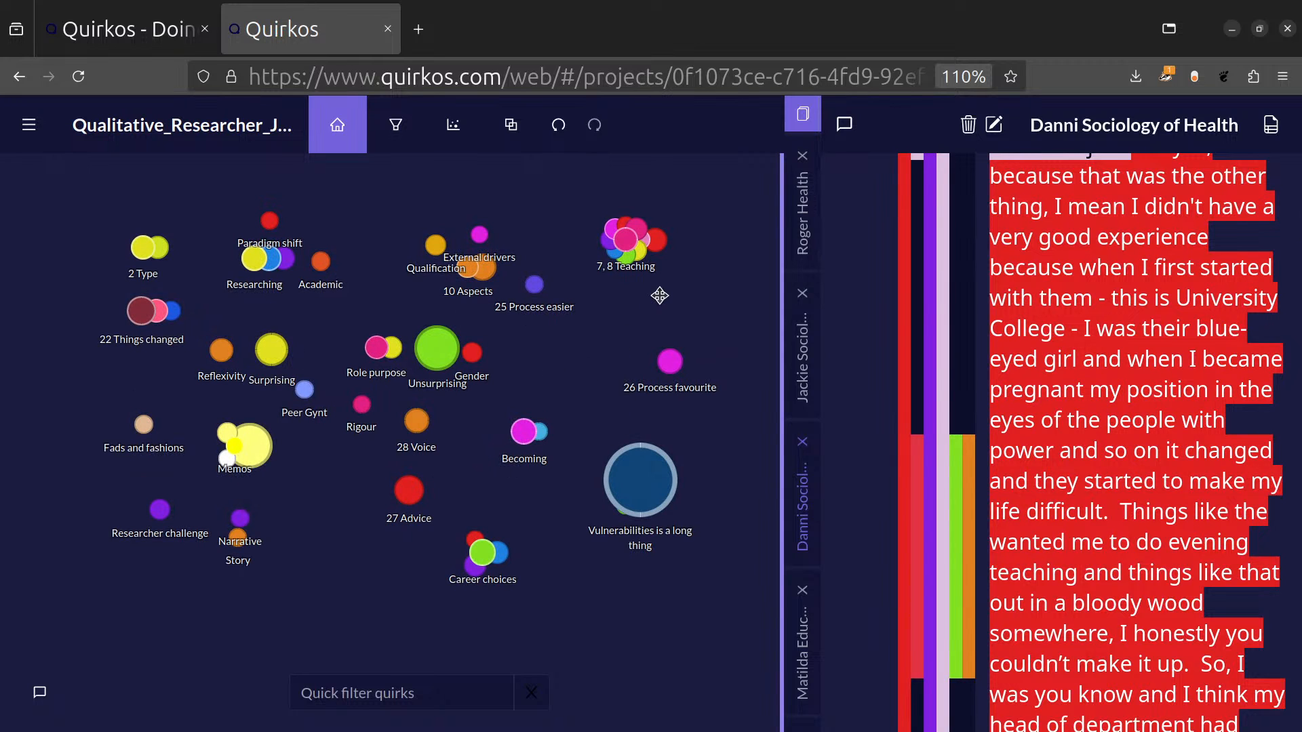
# Add the Researching quirk to the Research group, keeping its existing group, and save the quirk.
pyautogui.rightClick(255, 263)
pyautogui.click(289, 352)
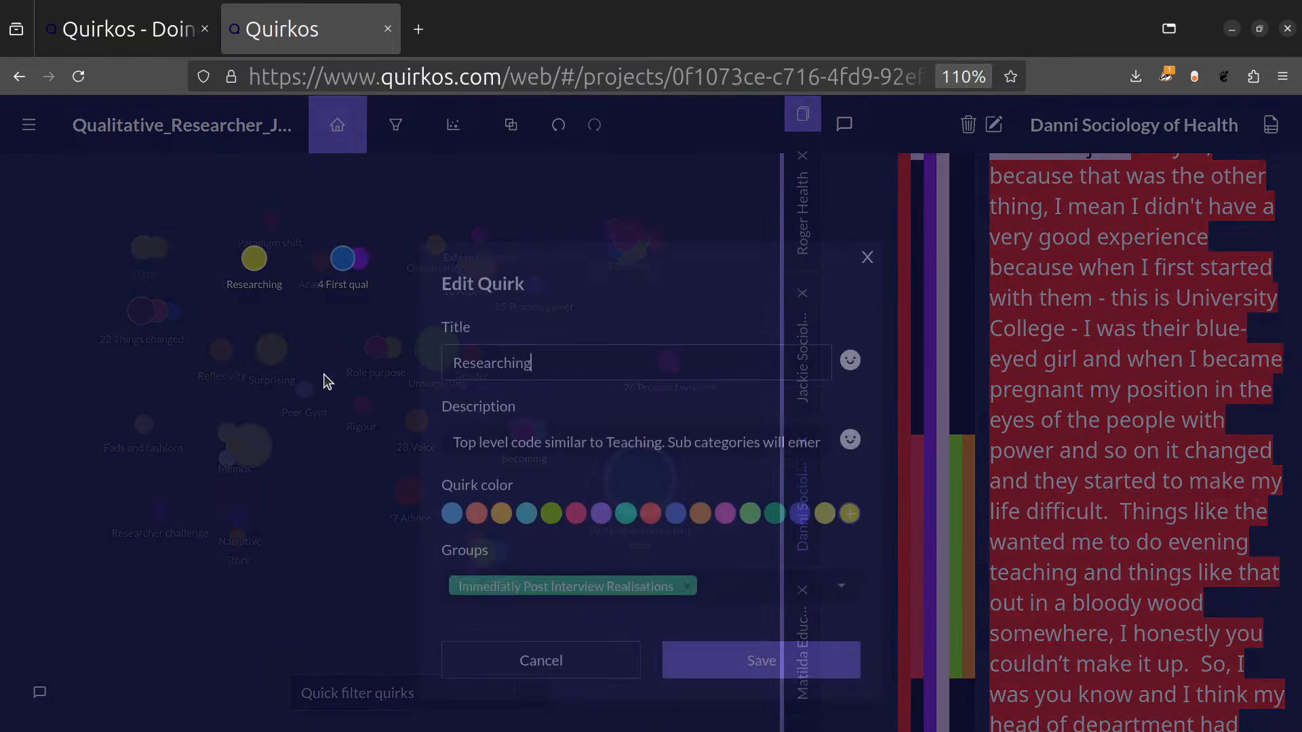
pyautogui.click(841, 530)
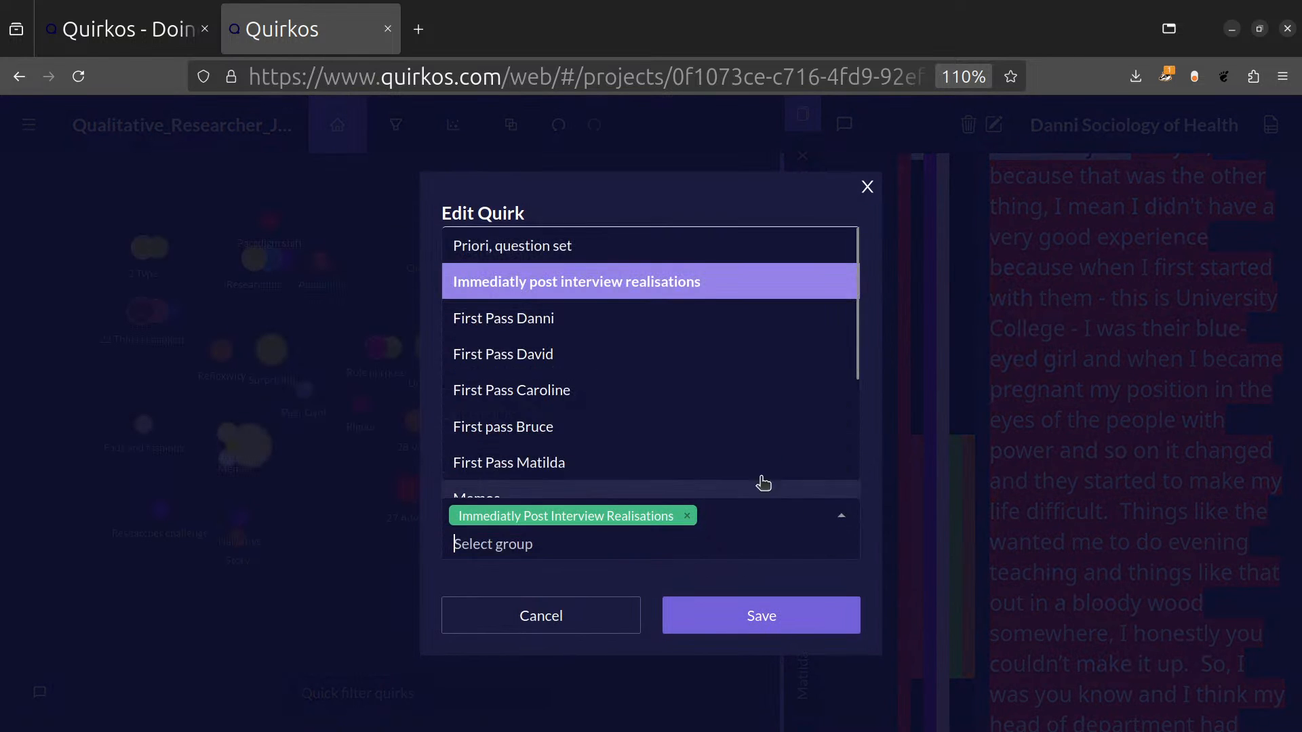
pyautogui.scroll(-3, 663, 410)
pyautogui.click(637, 479)
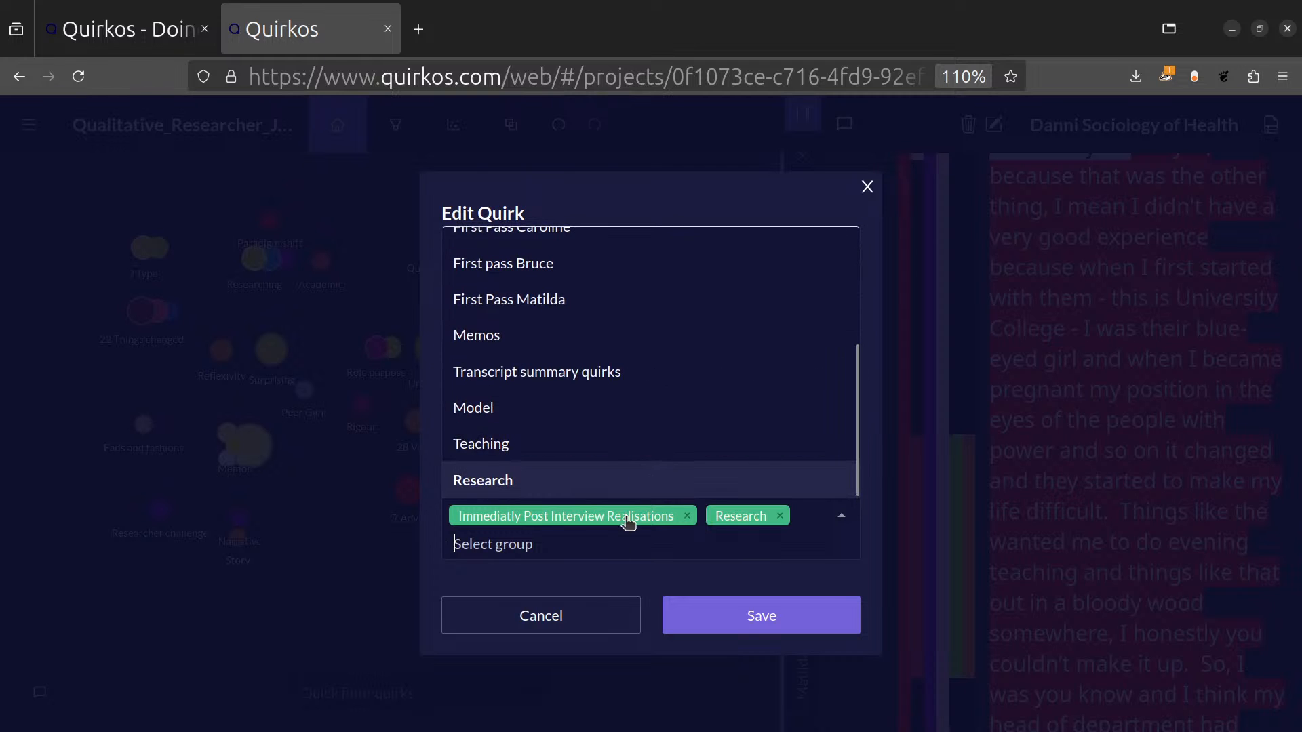
pyautogui.click(810, 619)
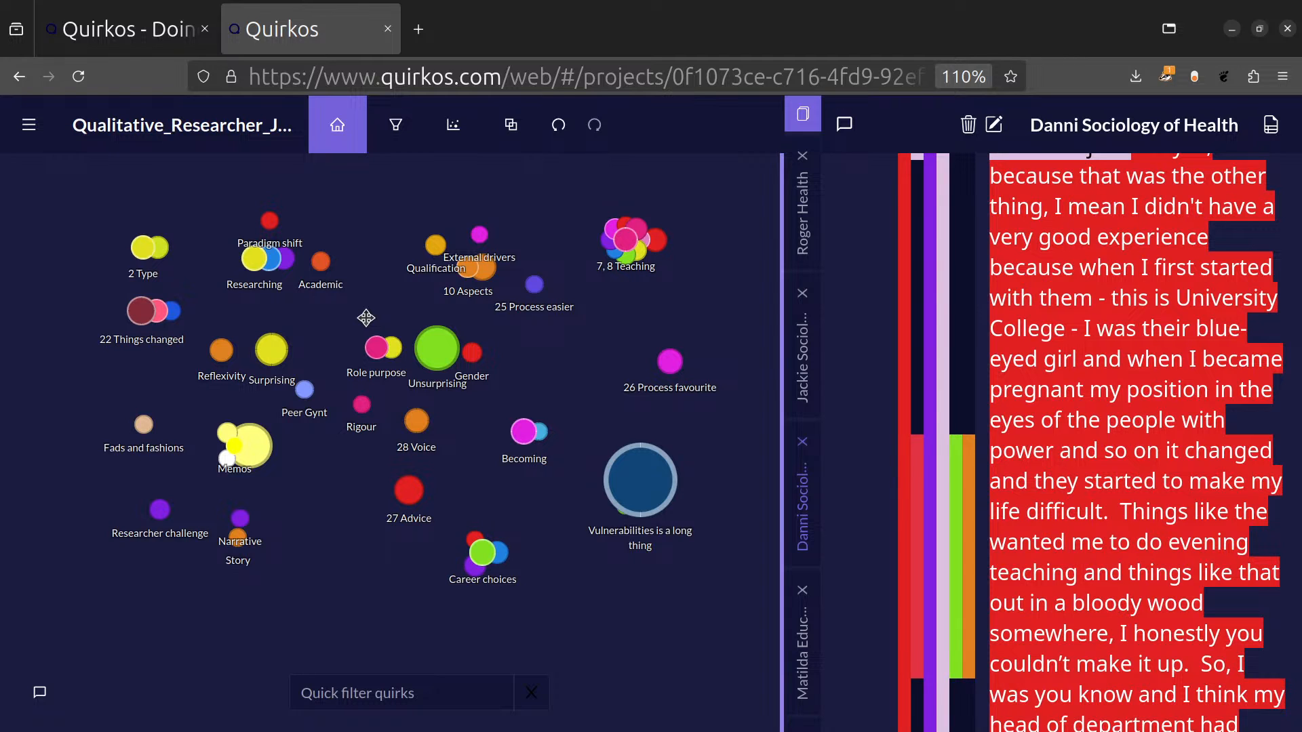
# Assign the Reflexivity quirk to the Research group in addition to First Pass Danni, and save it.
pyautogui.rightClick(222, 350)
pyautogui.click(258, 438)
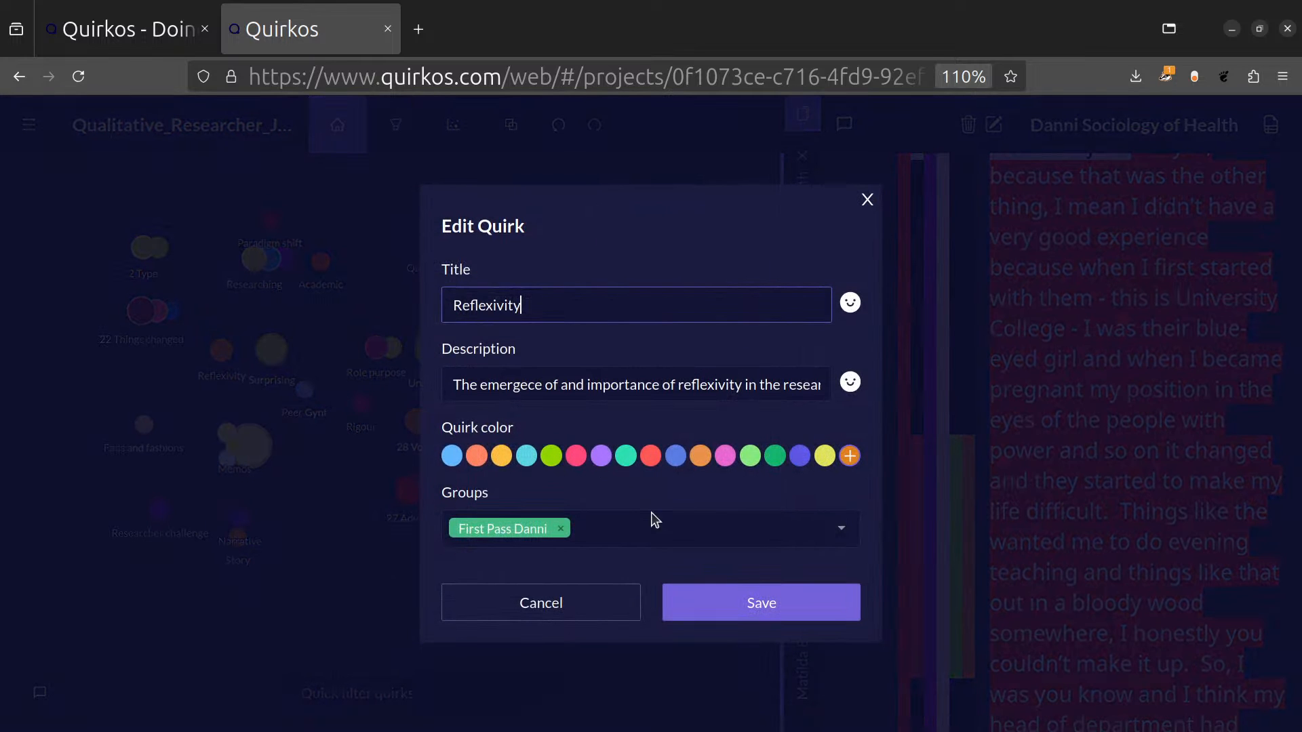
pyautogui.click(803, 526)
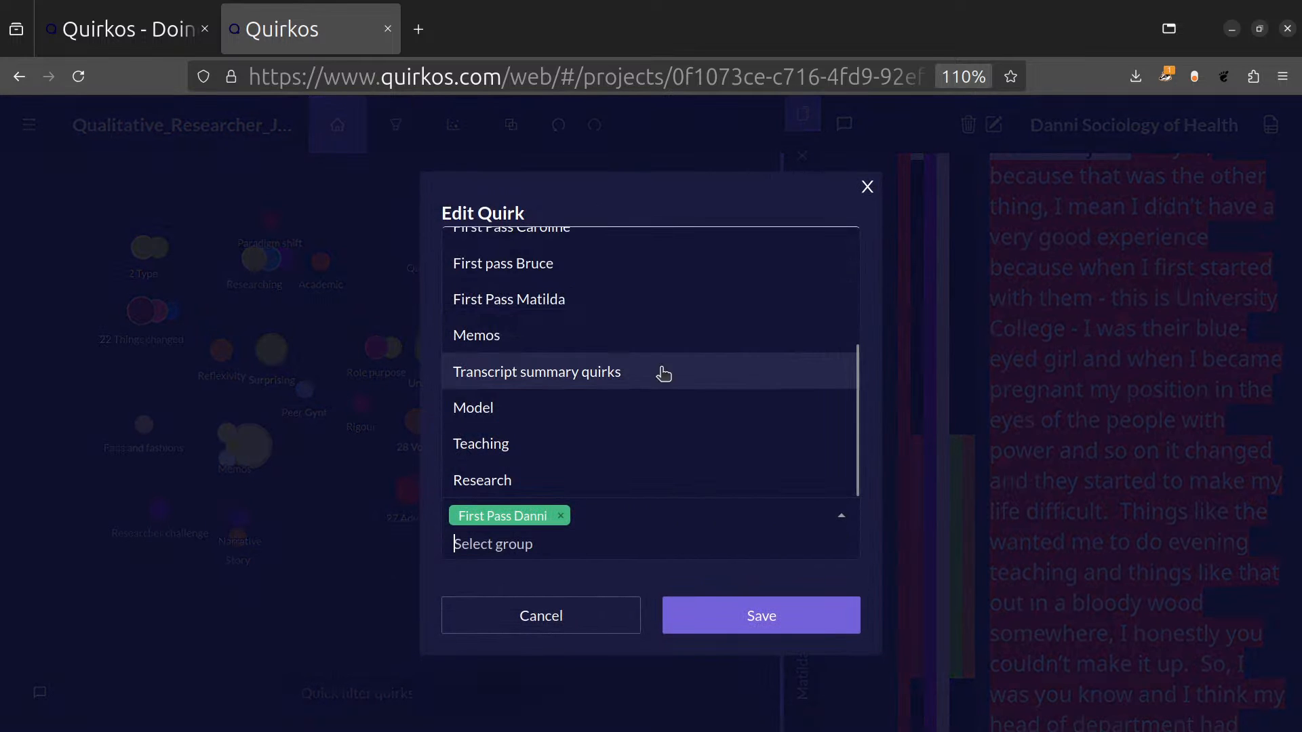
pyautogui.click(619, 487)
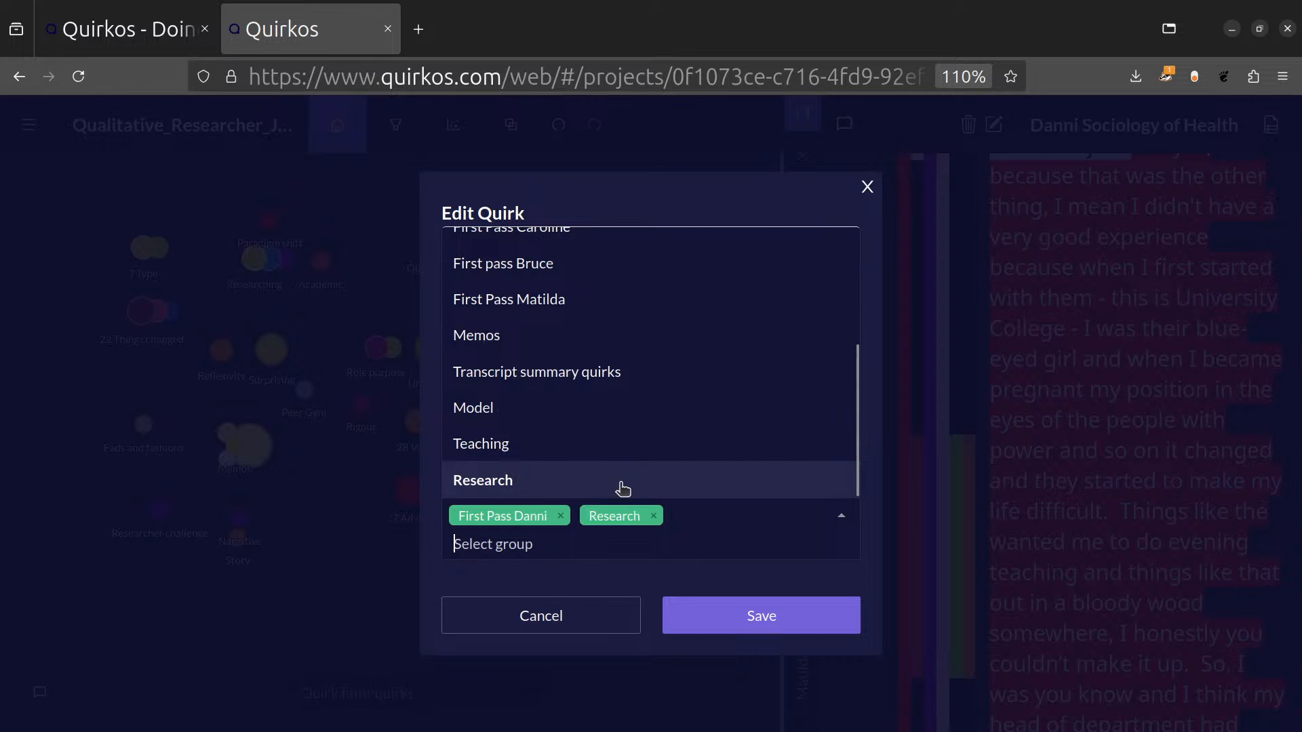
pyautogui.click(761, 617)
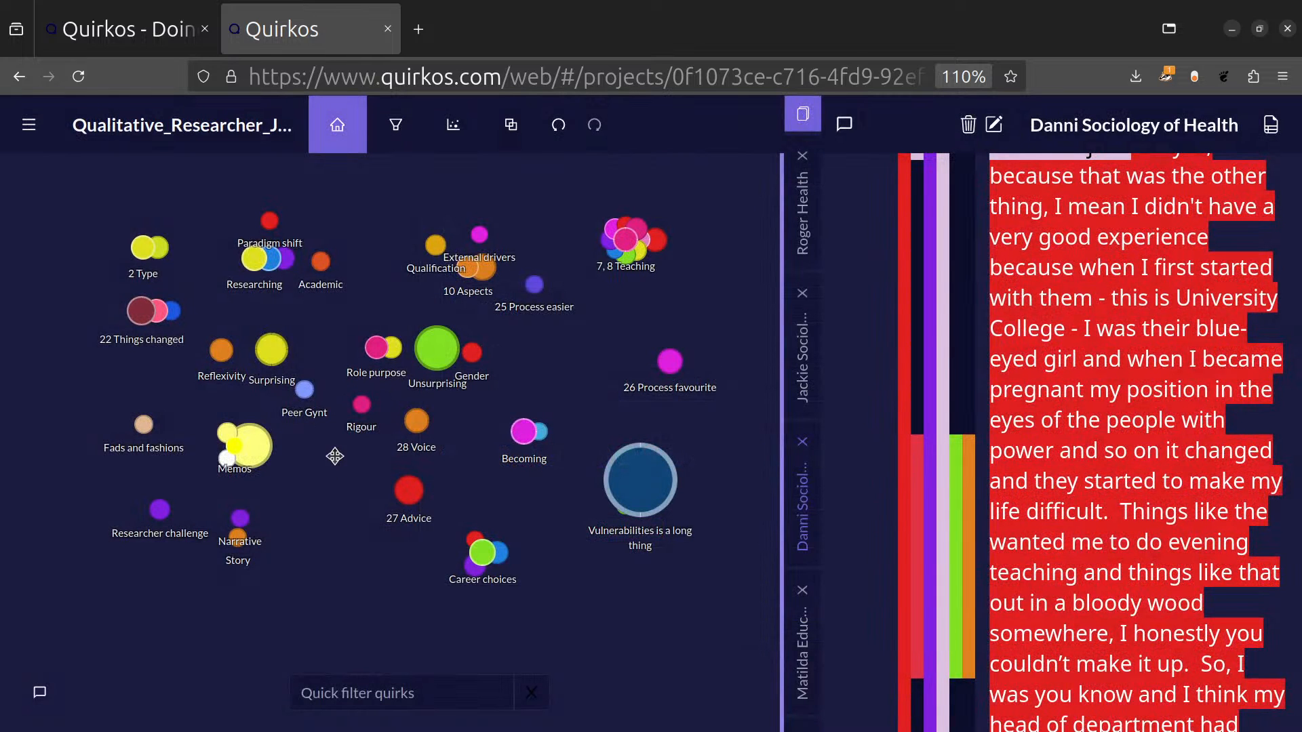
# Assign the Rigour quirk to the Research group in addition to First Pass Caroline, and save it.
pyautogui.rightClick(361, 405)
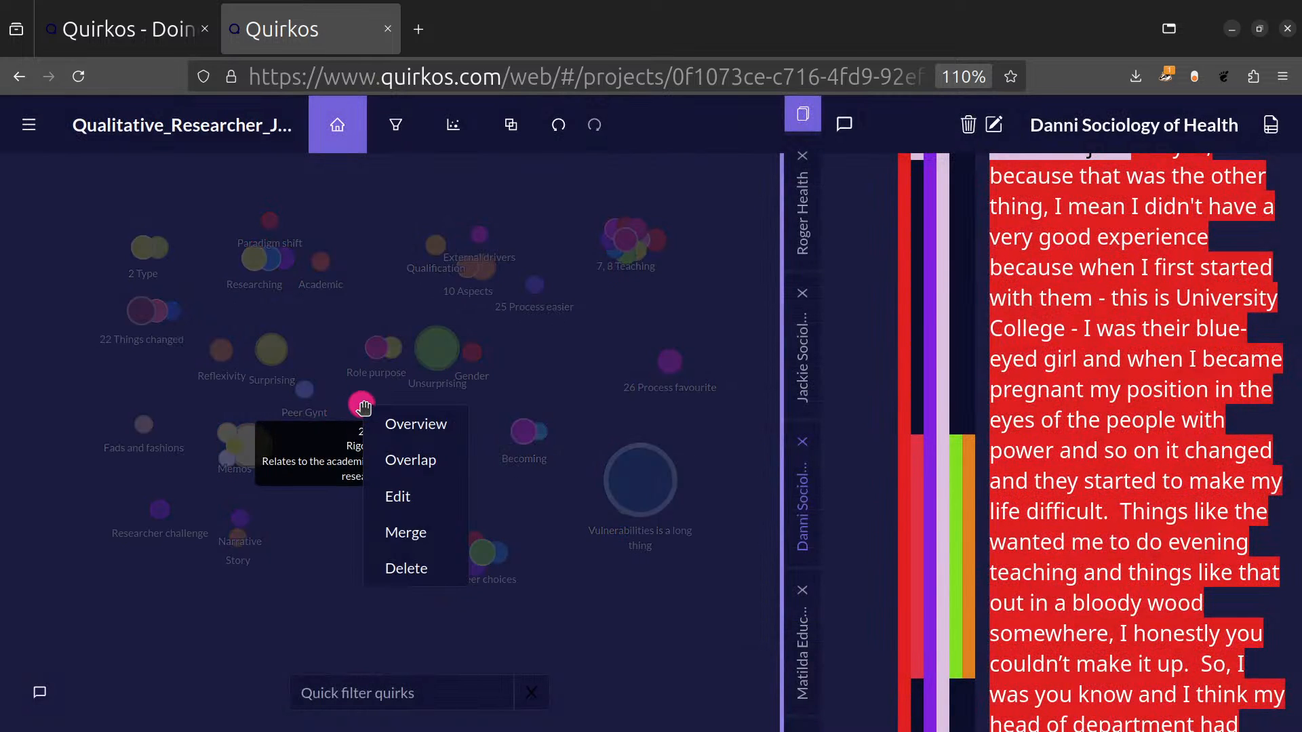
pyautogui.click(421, 493)
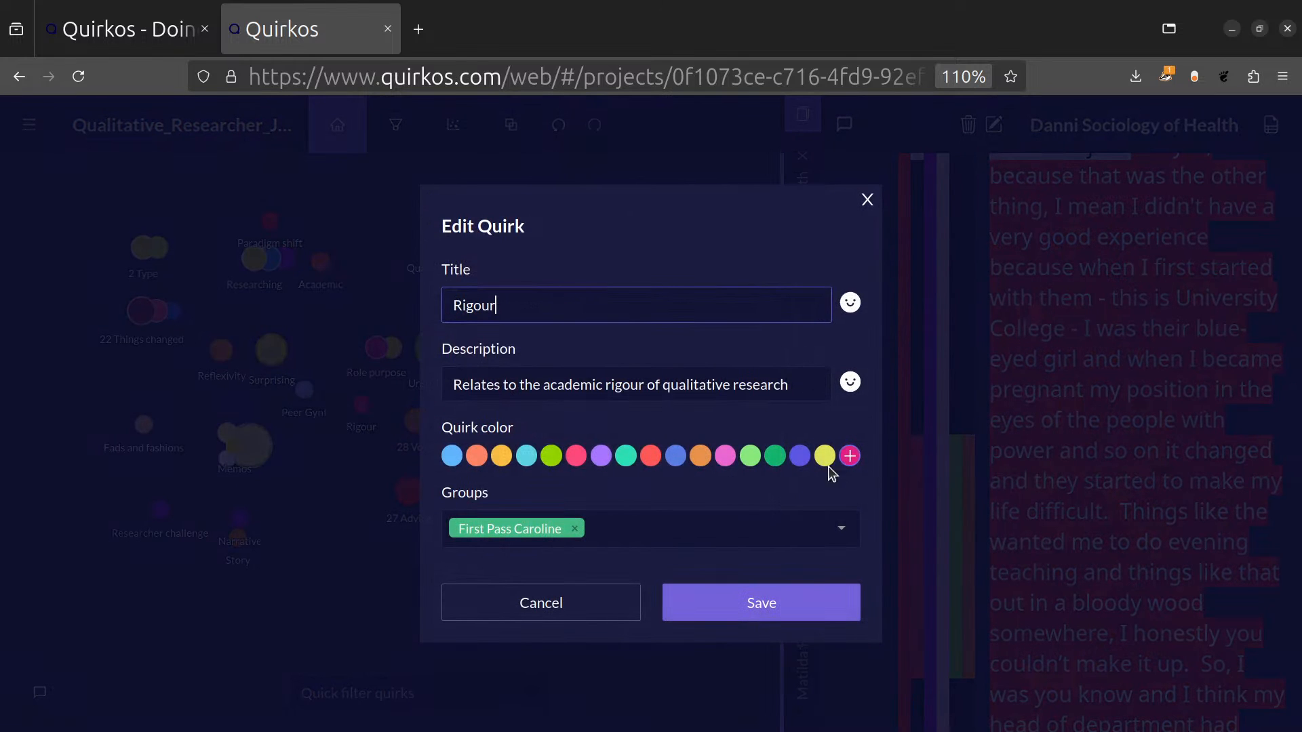
pyautogui.click(830, 523)
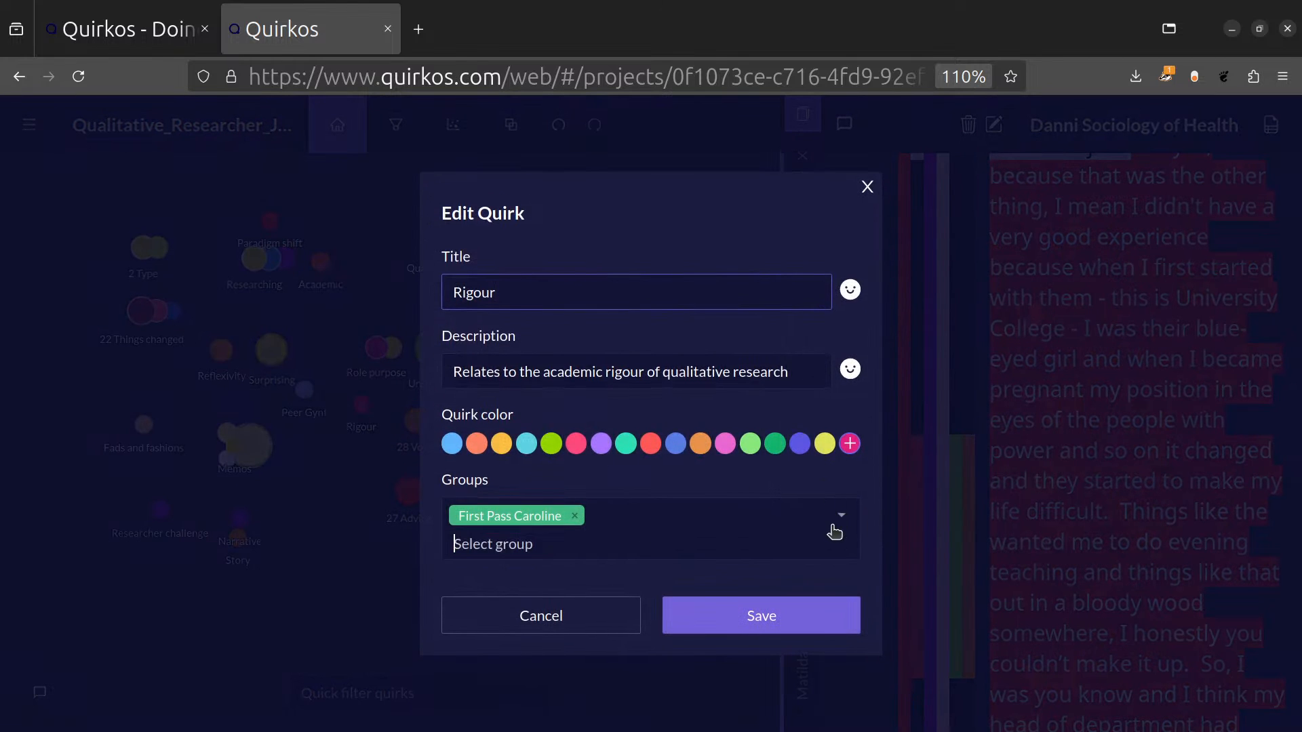
pyautogui.click(750, 495)
pyautogui.click(746, 624)
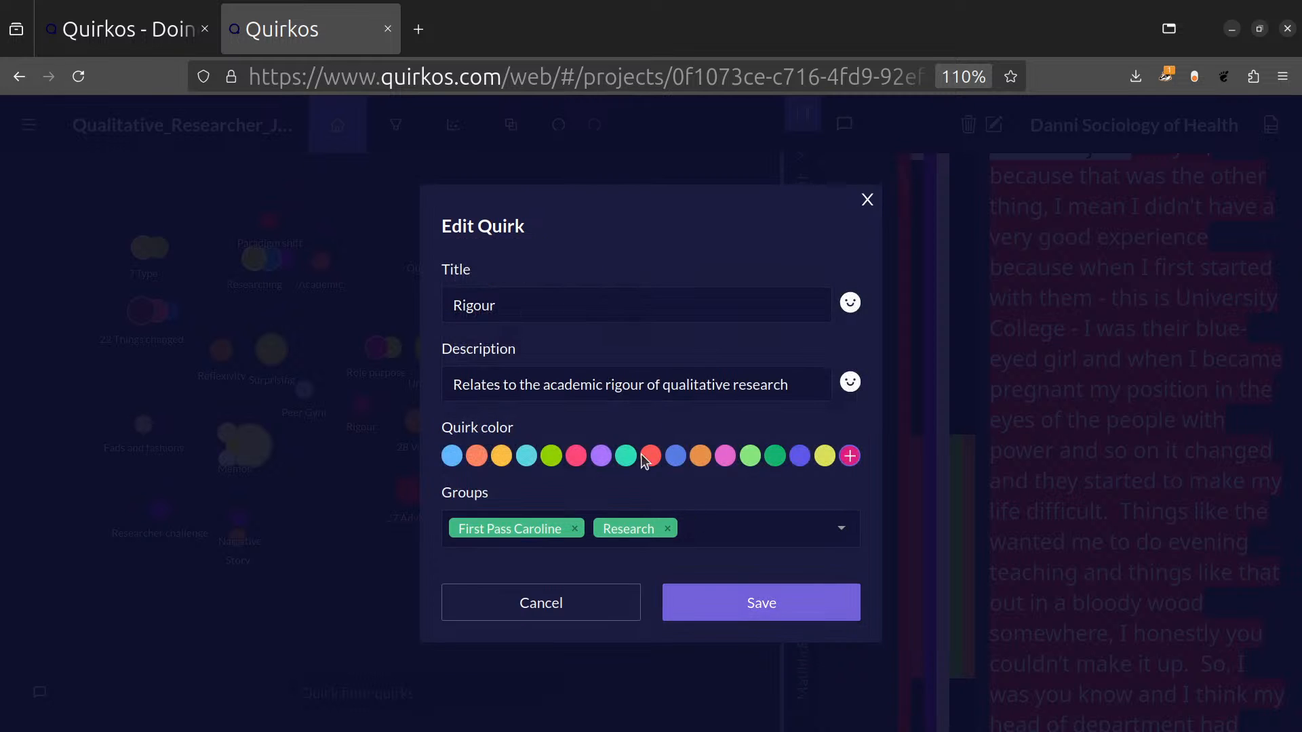
pyautogui.click(753, 602)
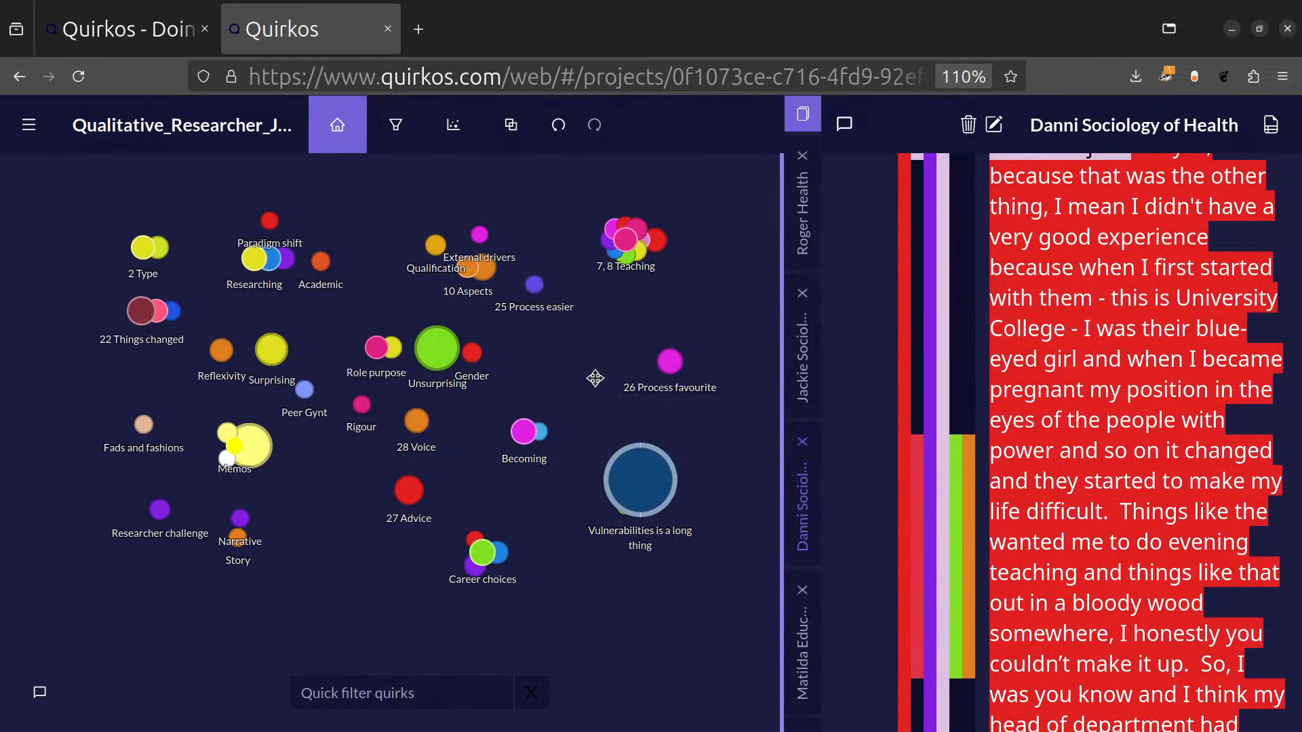
# Add the 7, 8 Teaching quirk to the Teaching group alongside Priori, Question Set, and save it.
pyautogui.rightClick(634, 247)
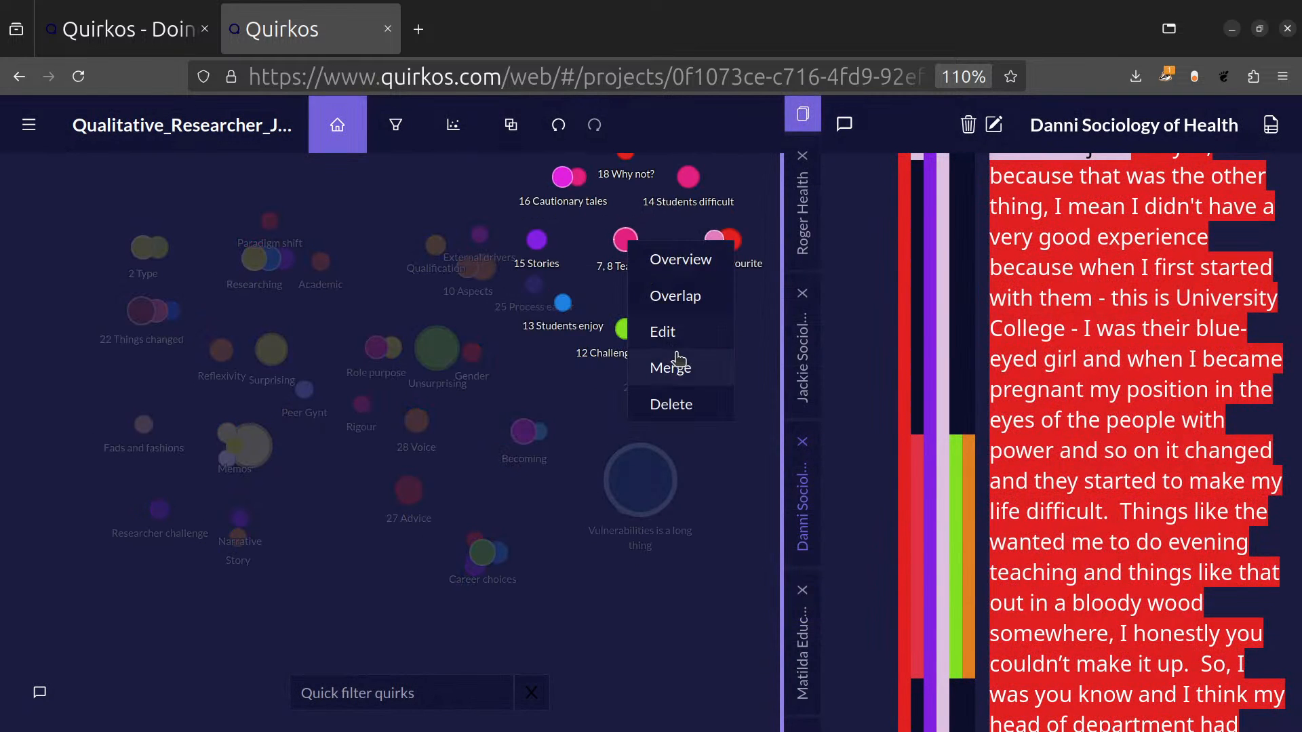
pyautogui.click(678, 342)
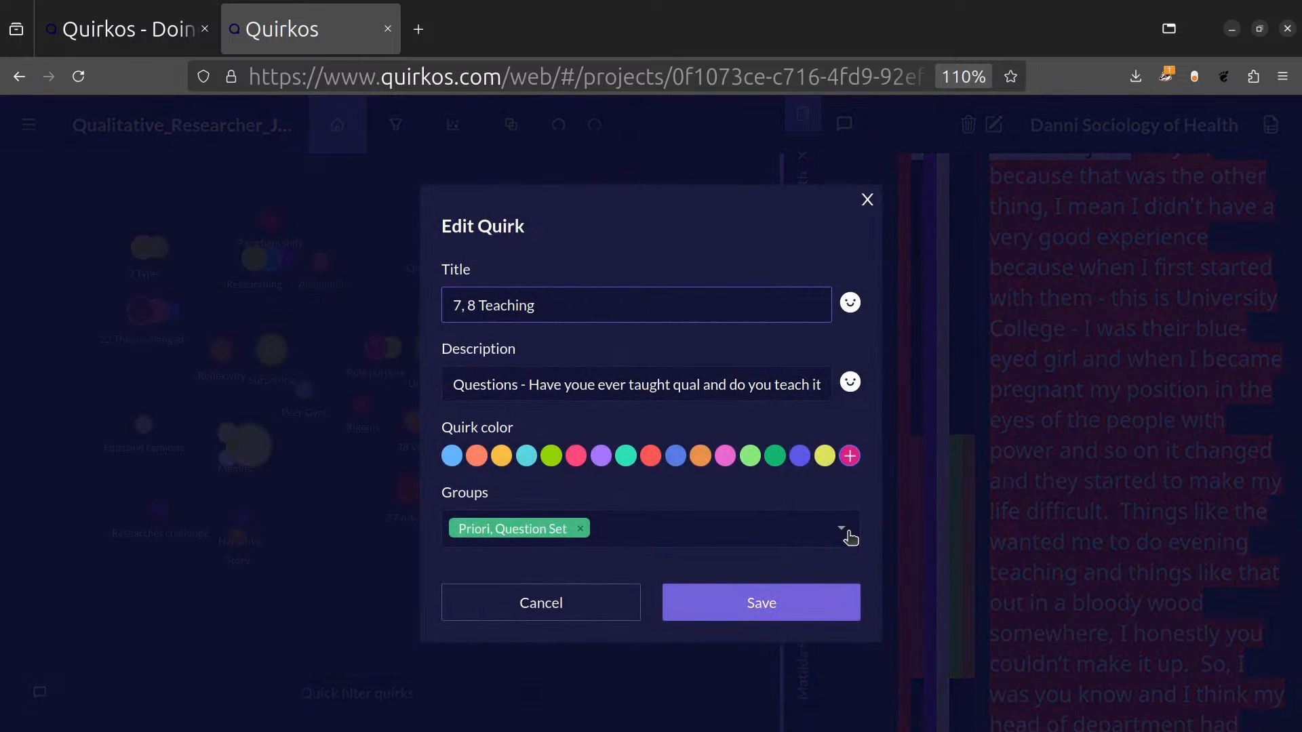
pyautogui.click(847, 536)
pyautogui.click(677, 446)
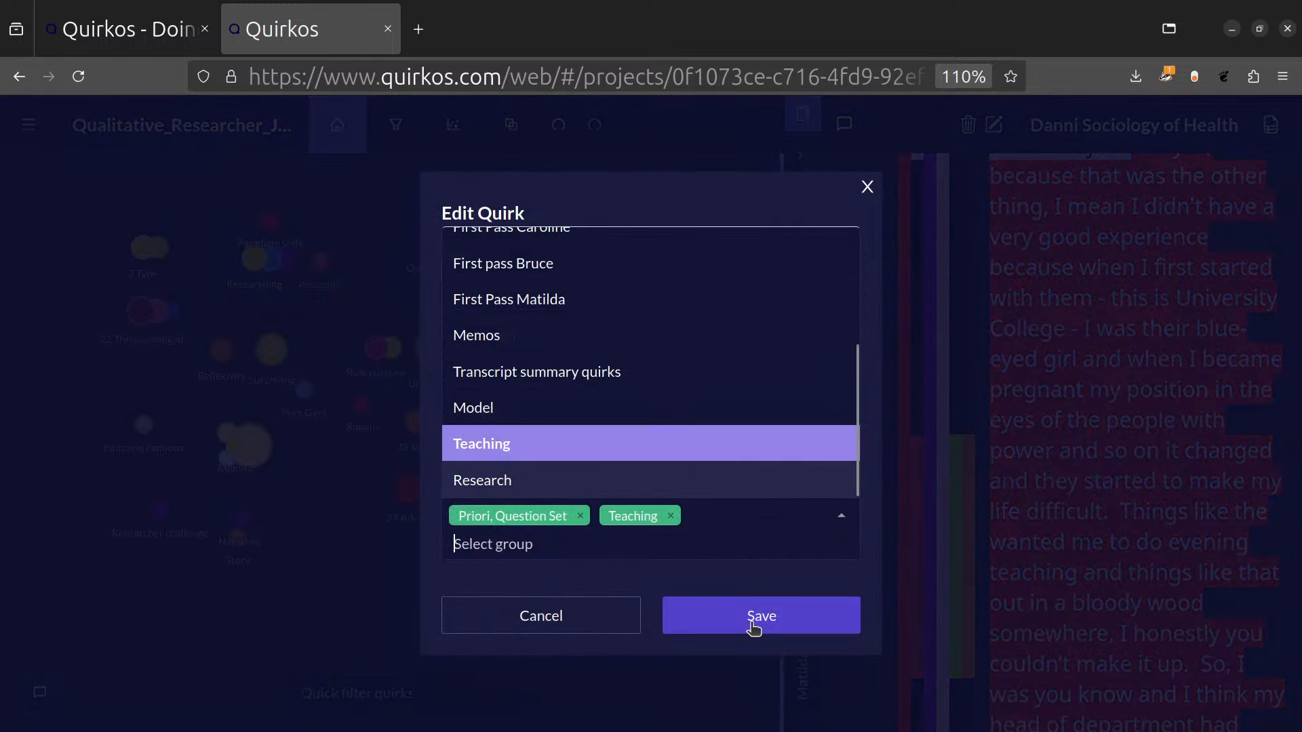
pyautogui.click(756, 627)
pyautogui.click(753, 602)
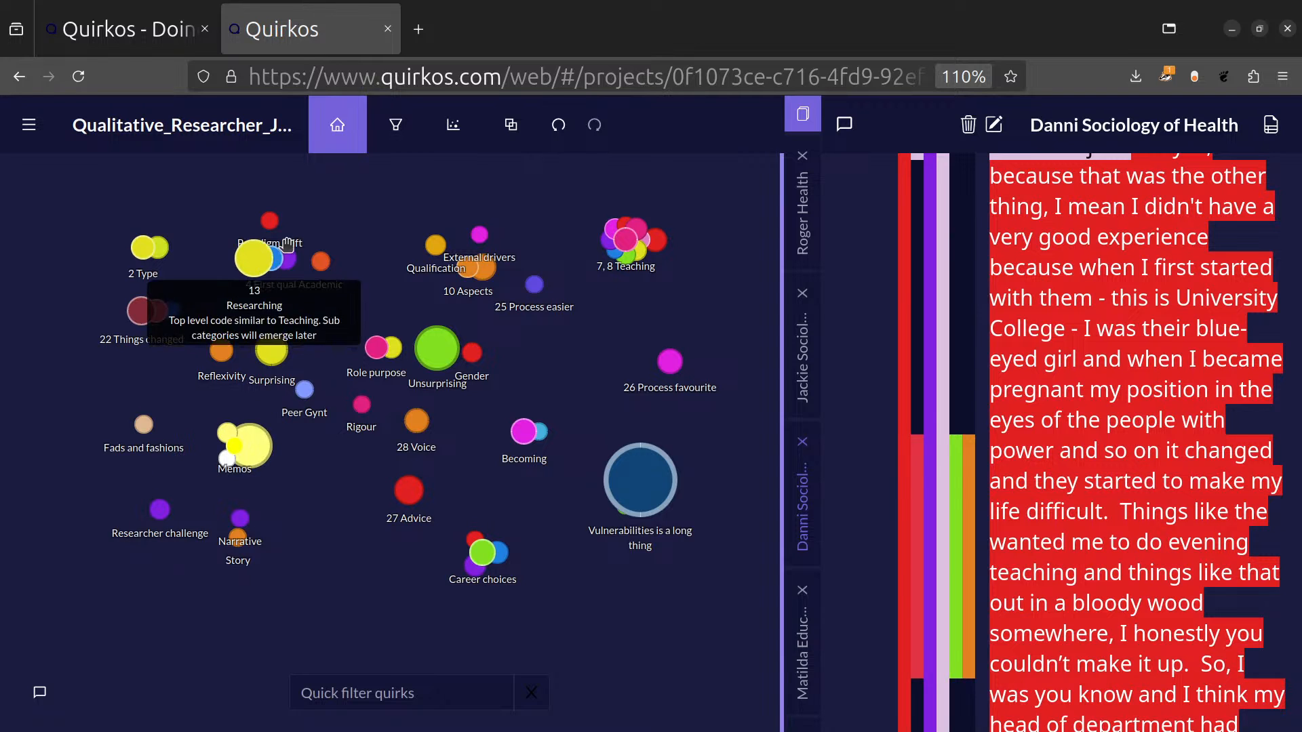
pyautogui.click(258, 261)
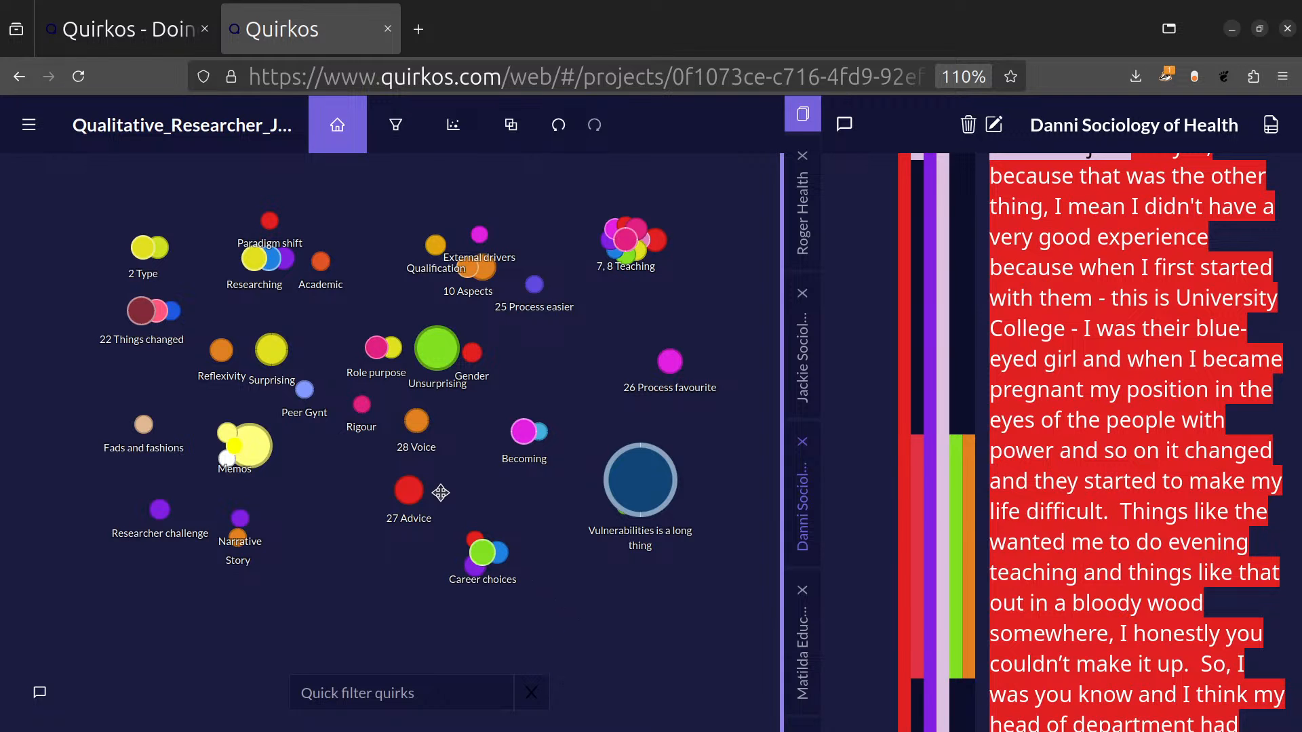
# Add the 27 Advice quirk to the Teaching group while keeping its two existing groups, and save it.
pyautogui.rightClick(412, 490)
pyautogui.click(445, 576)
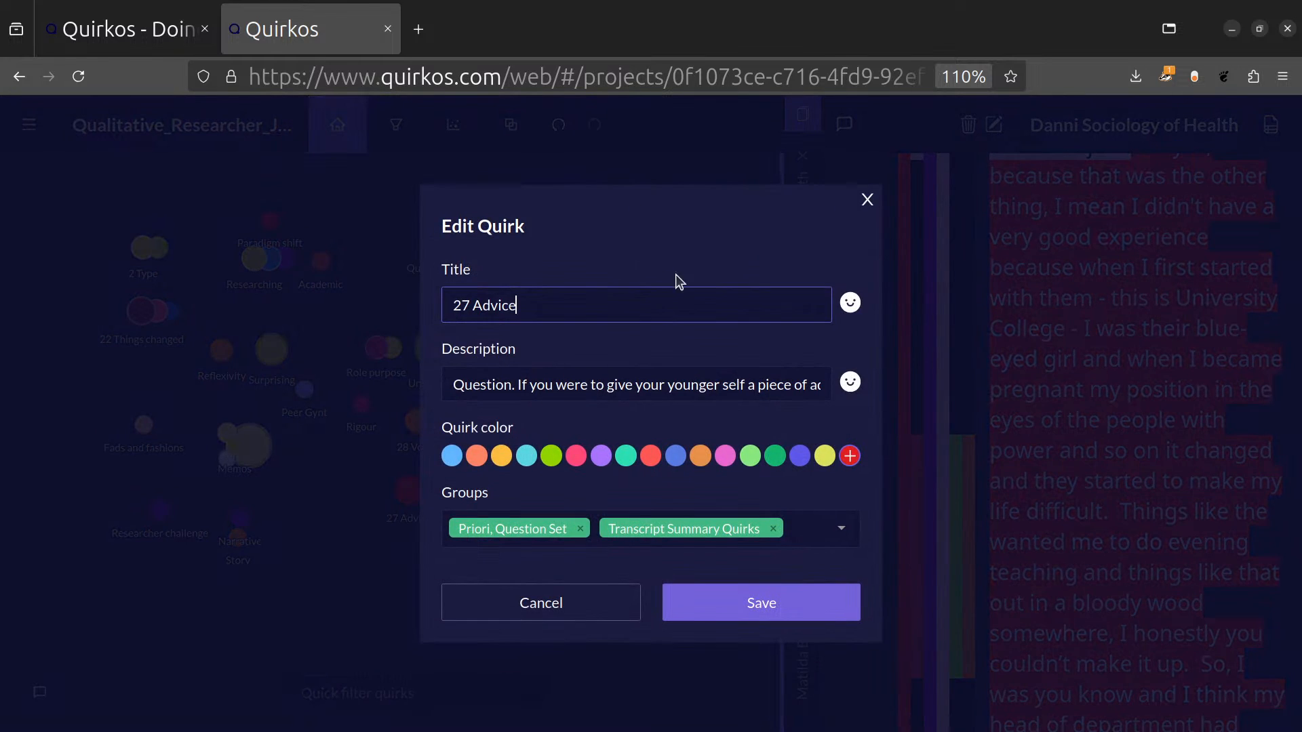
pyautogui.click(841, 526)
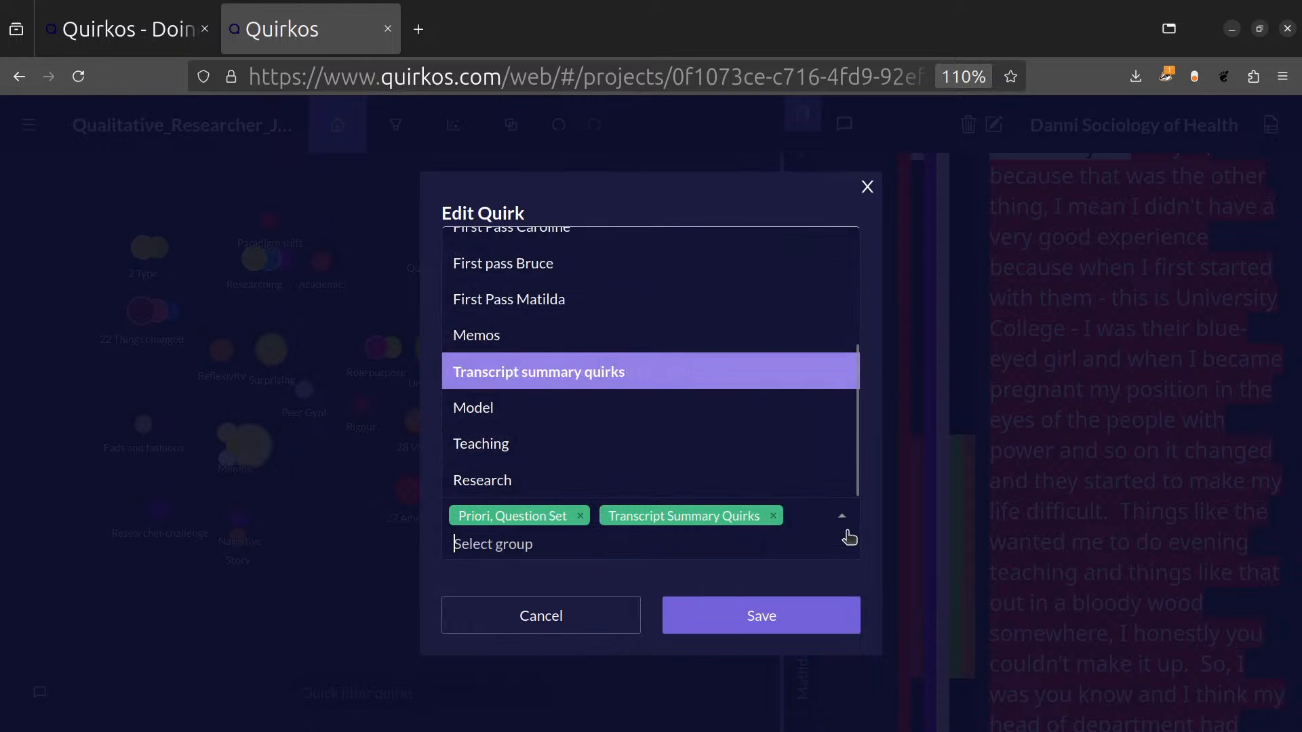
pyautogui.click(585, 442)
pyautogui.click(772, 638)
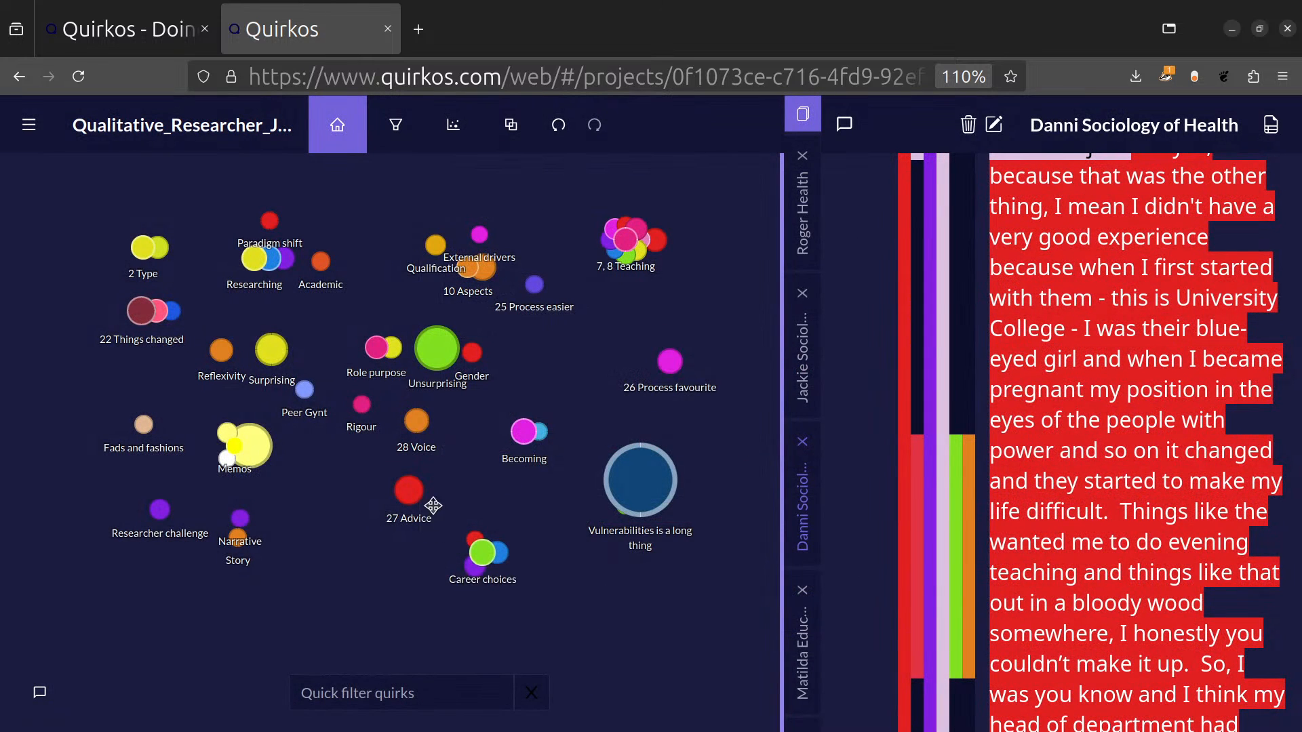
# Add the 27 Advice quirk to the Research group while keeping its three existing groups, and save it.
pyautogui.rightClick(409, 489)
pyautogui.click(455, 574)
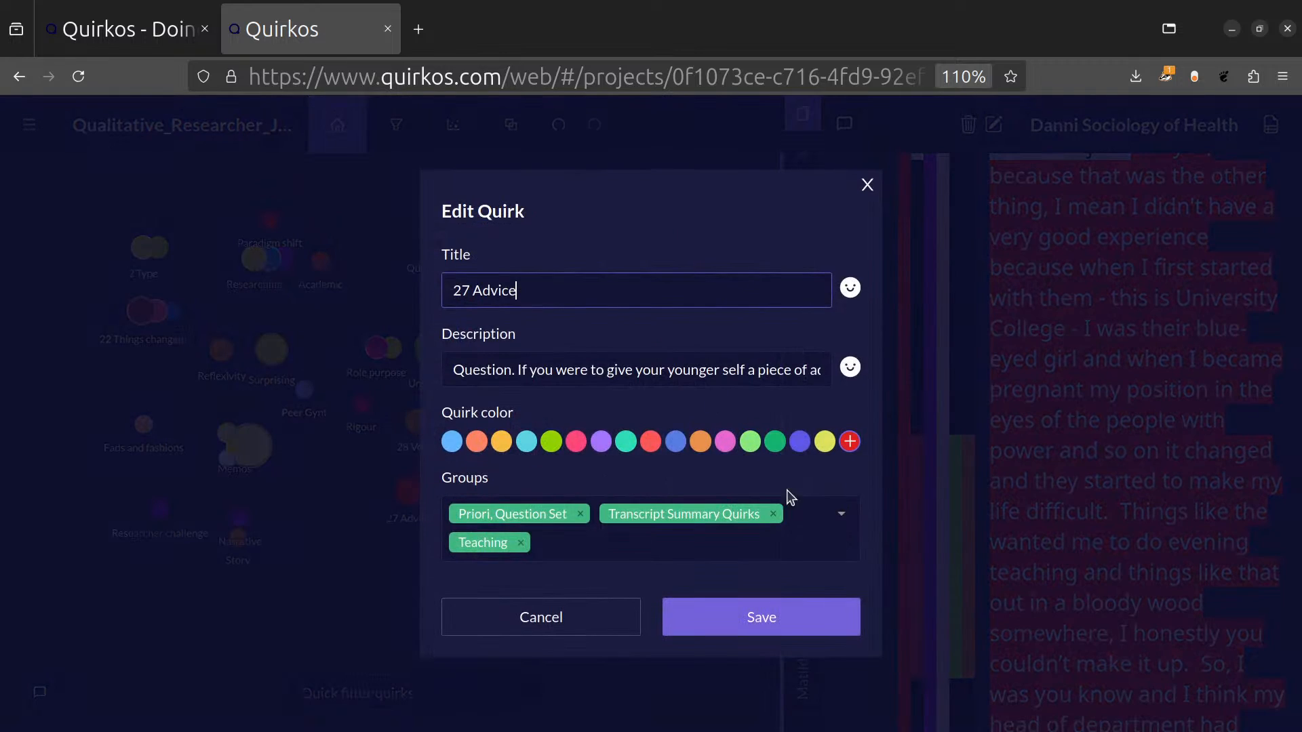
pyautogui.click(844, 528)
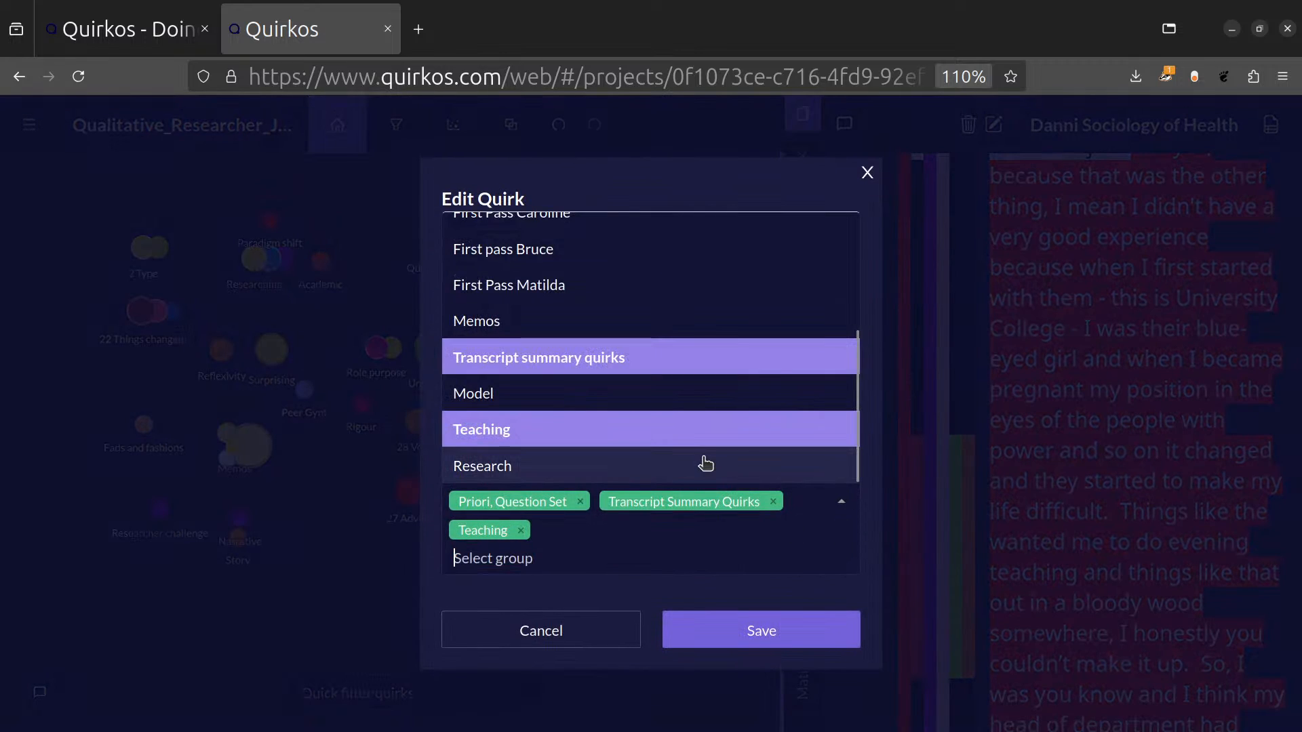
pyautogui.click(703, 462)
pyautogui.click(760, 636)
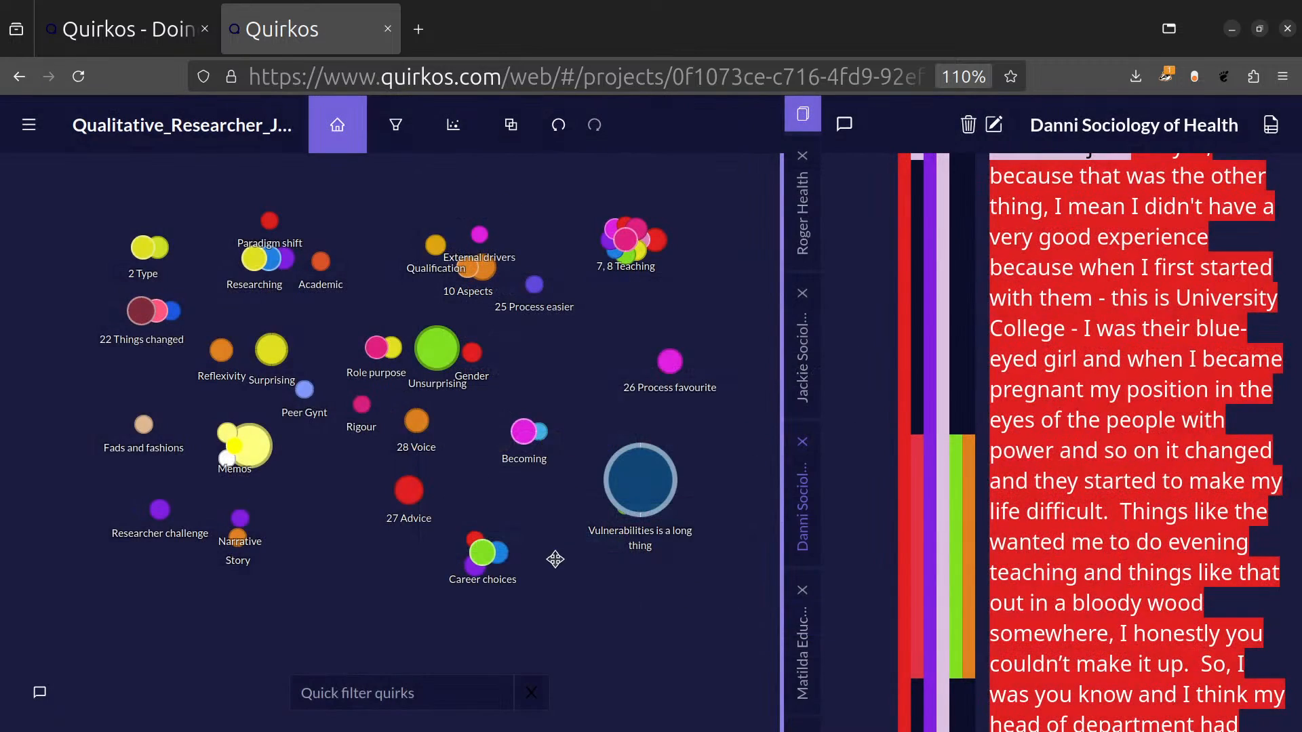
# Show only the Teaching group's quirks on the canvas and inspect the 7, 8 Teaching cluster and 27 Advice.
pyautogui.click(510, 148)
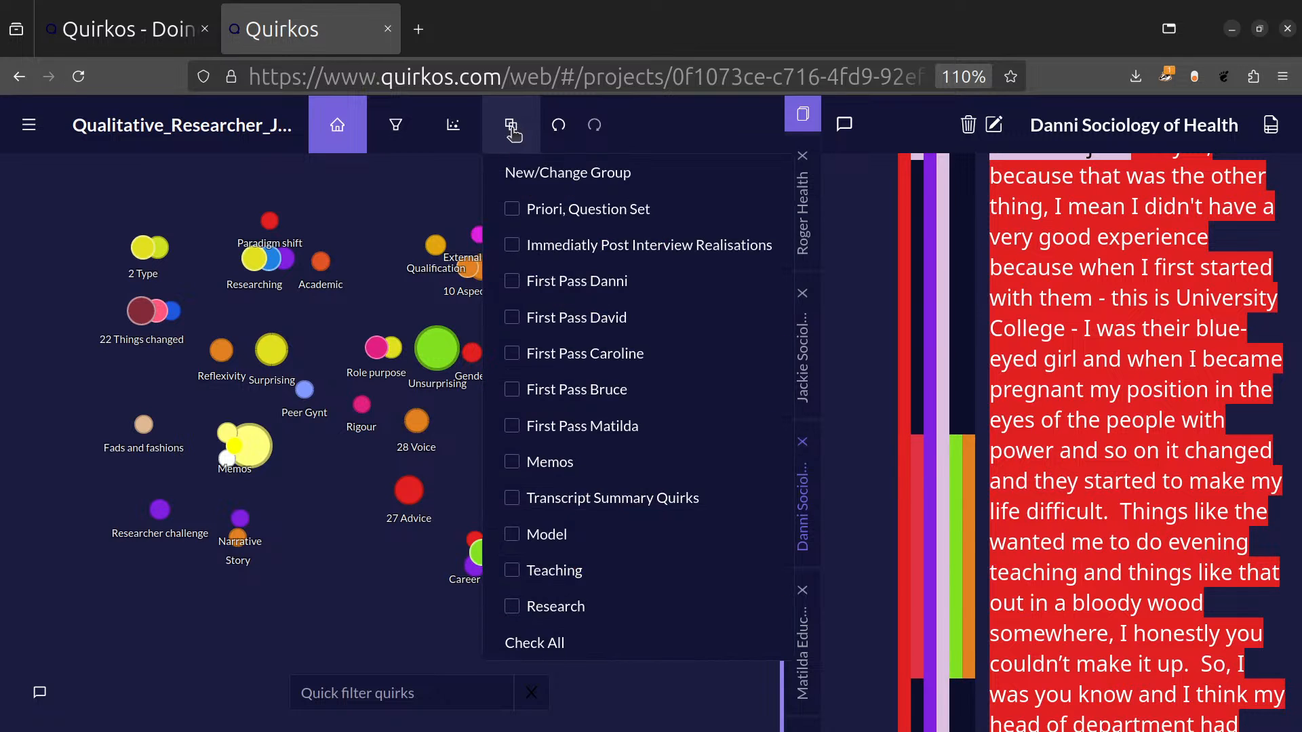
pyautogui.click(513, 571)
pyautogui.click(296, 575)
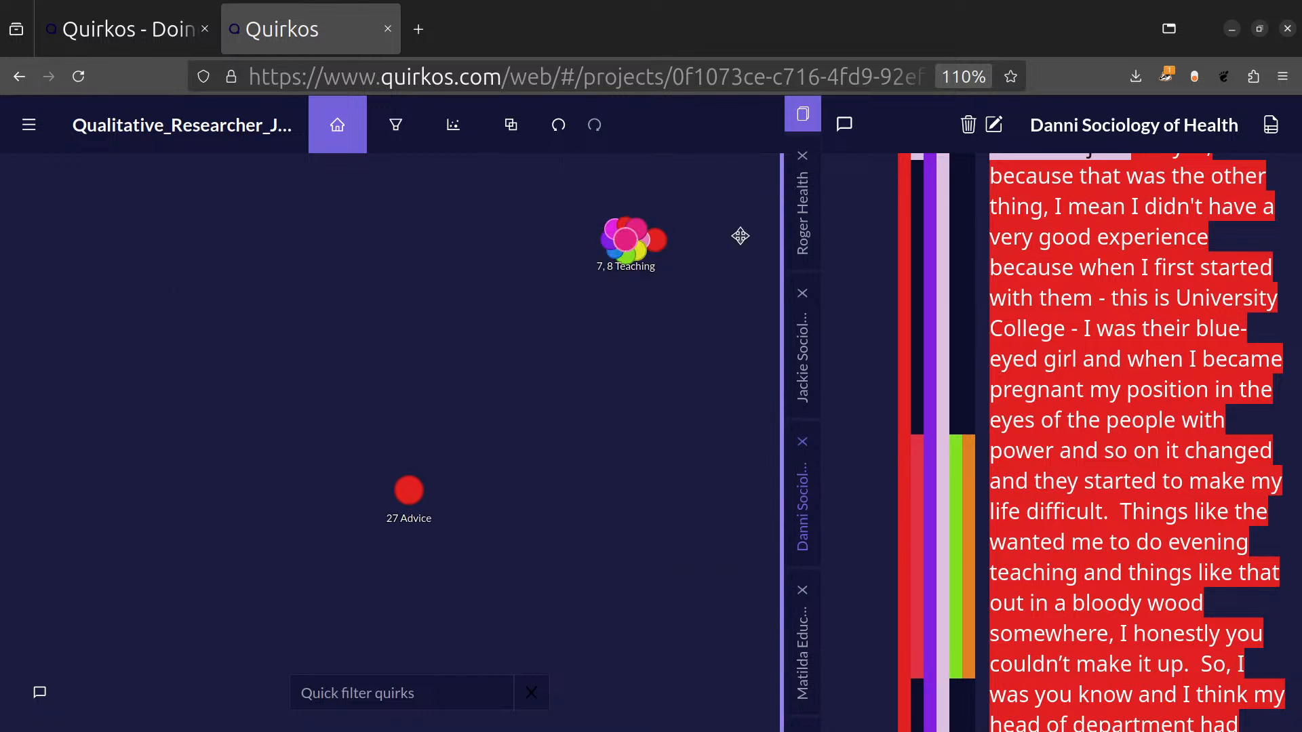
pyautogui.click(625, 241)
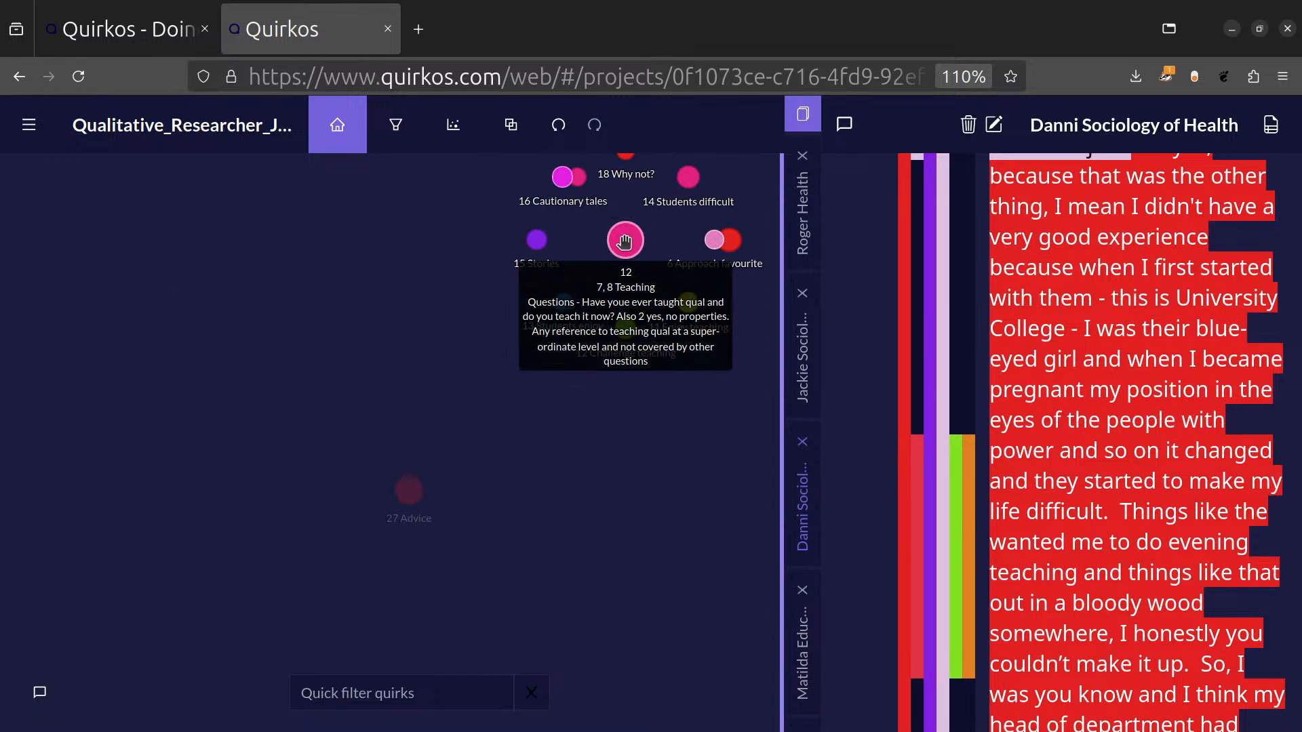
pyautogui.click(410, 490)
pyautogui.moveTo(416, 499)
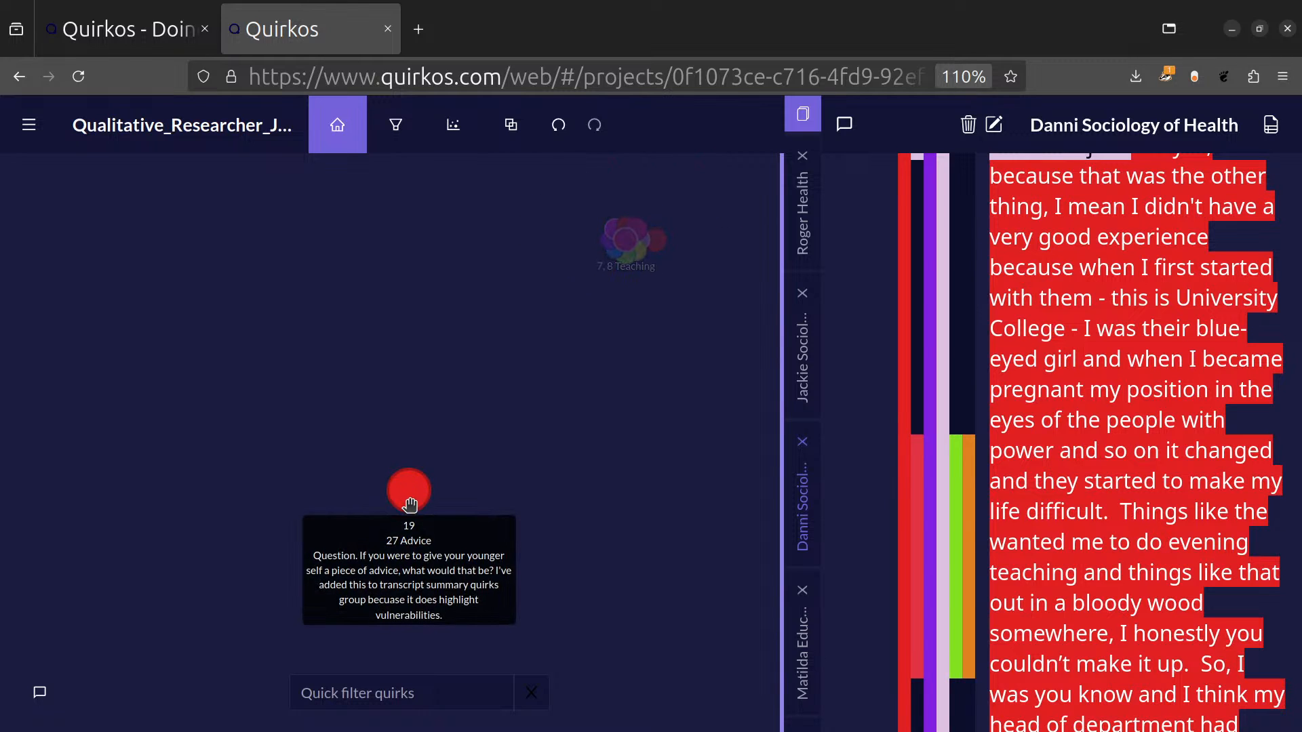
# Show the Research group's quirks together with the Teaching group's and examine which ones belong to either group.
pyautogui.click(510, 125)
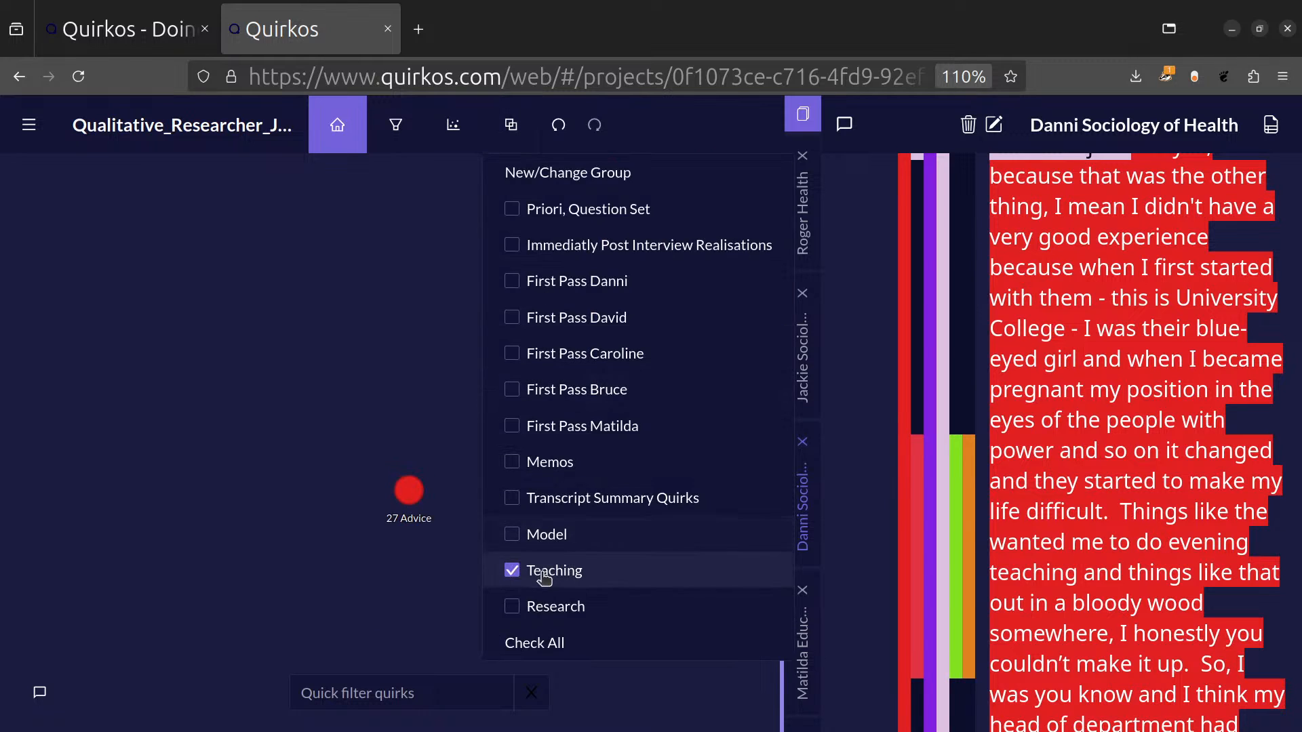
pyautogui.click(514, 614)
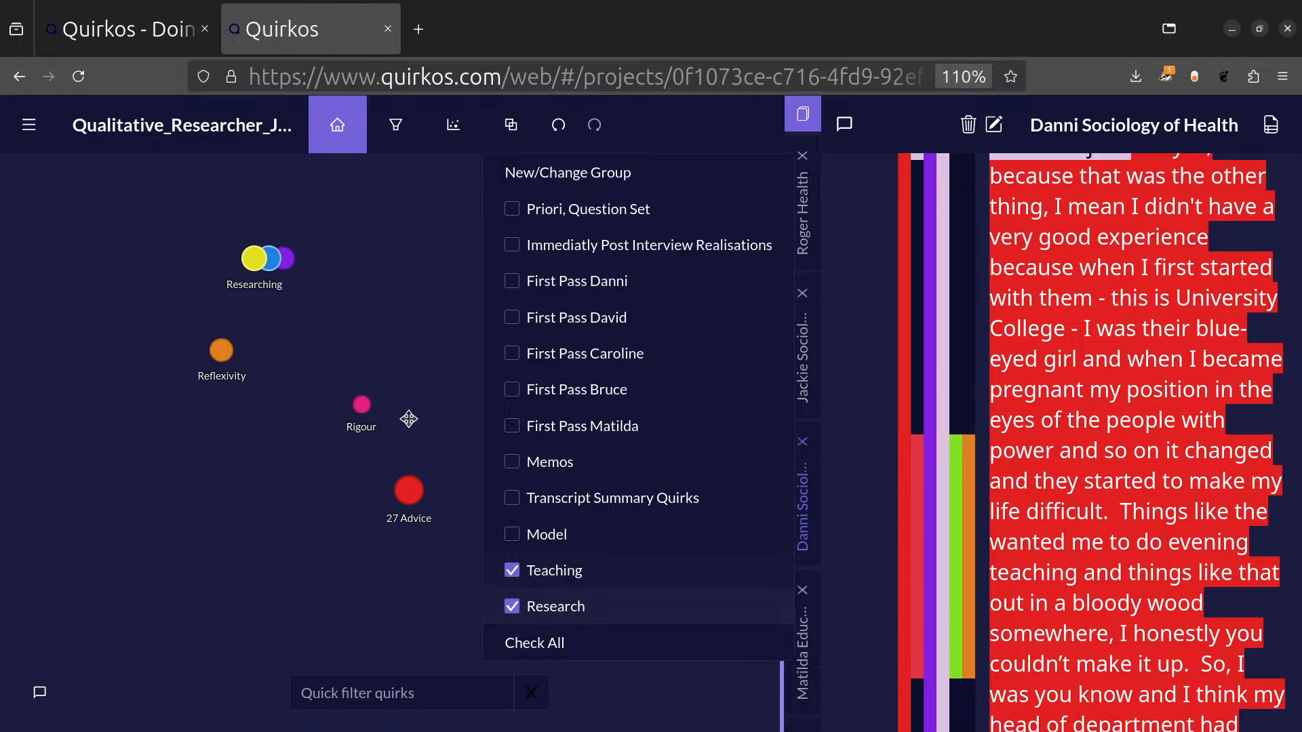
pyautogui.click(422, 328)
pyautogui.moveTo(418, 502)
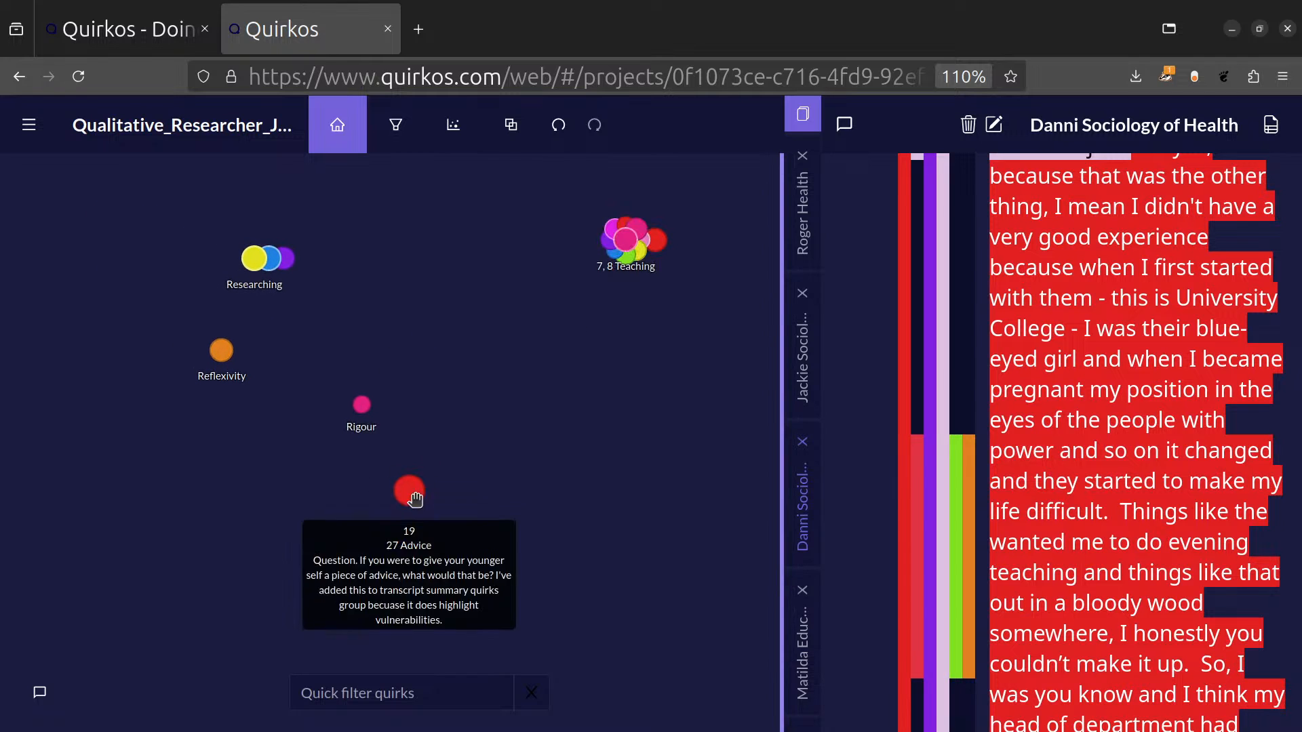
# Limit the canvas to the Research group only and expand the Researching cluster to view its subquirks.
pyautogui.click(511, 126)
pyautogui.click(512, 606)
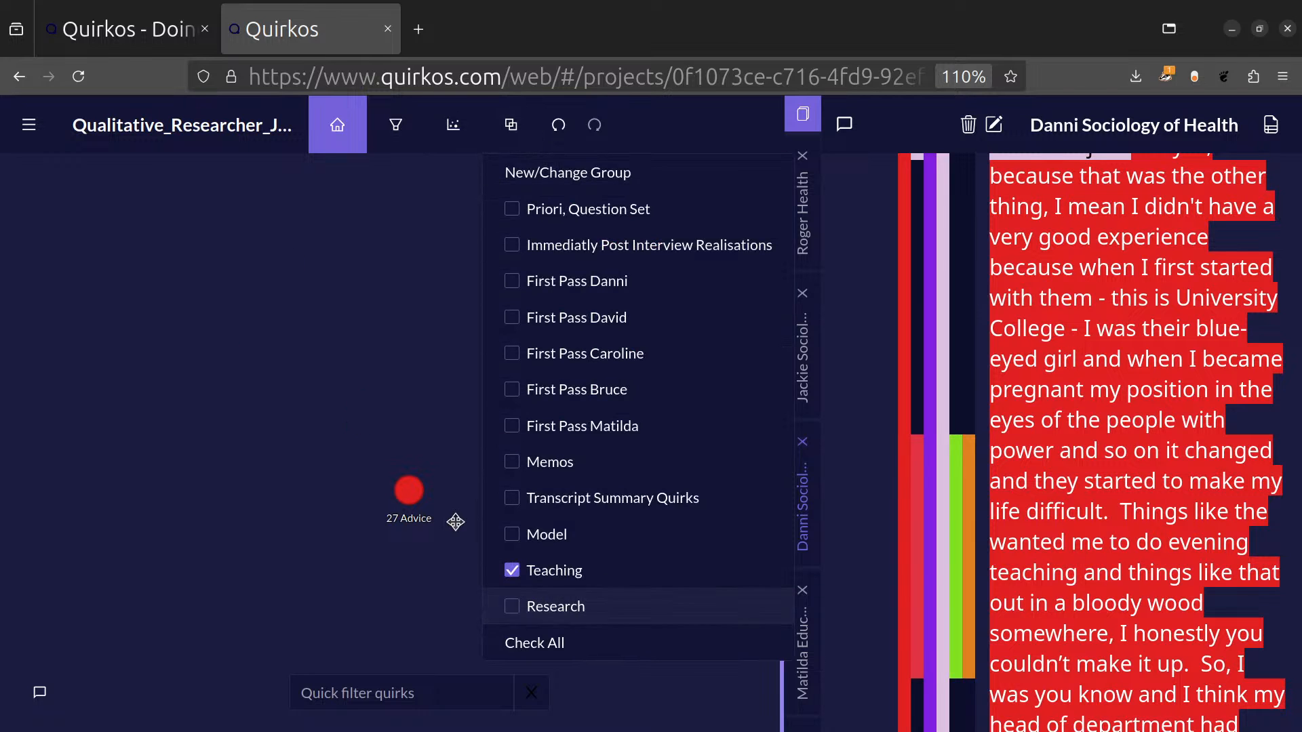
pyautogui.click(512, 571)
pyautogui.click(512, 606)
pyautogui.click(460, 456)
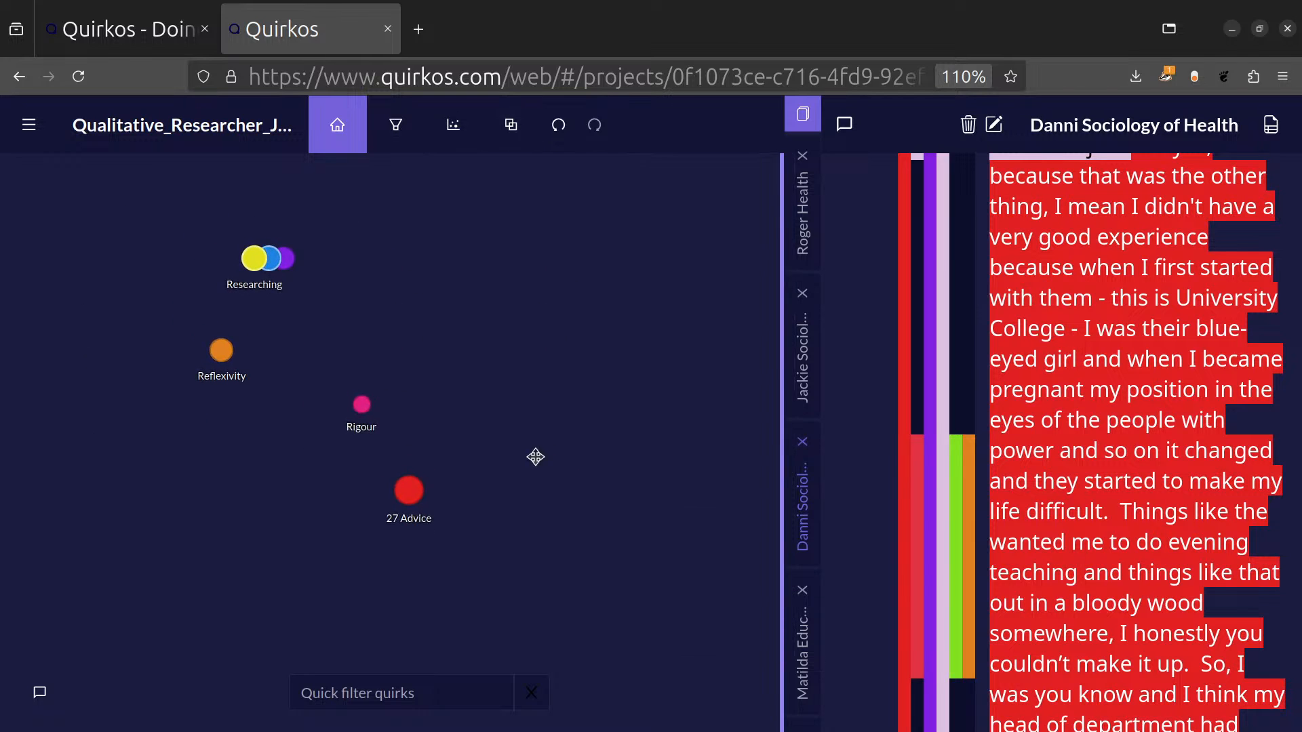
pyautogui.click(253, 259)
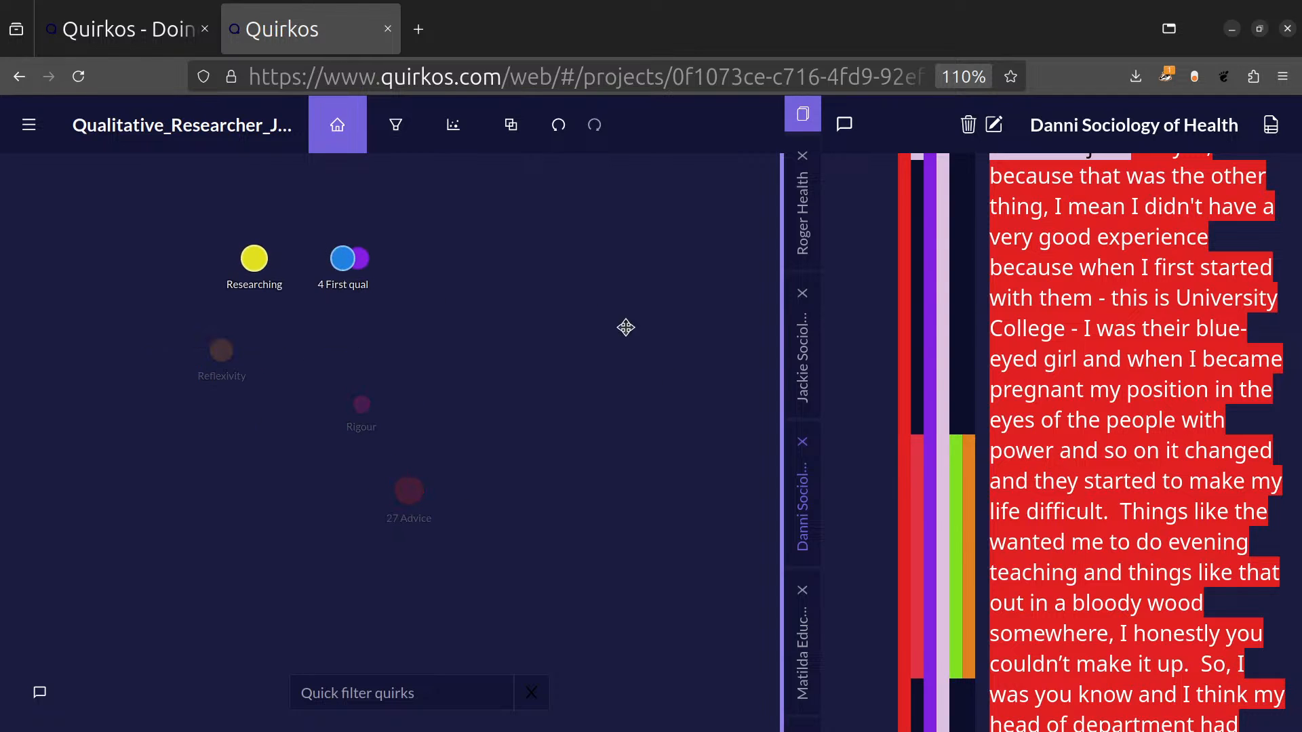
pyautogui.click(575, 292)
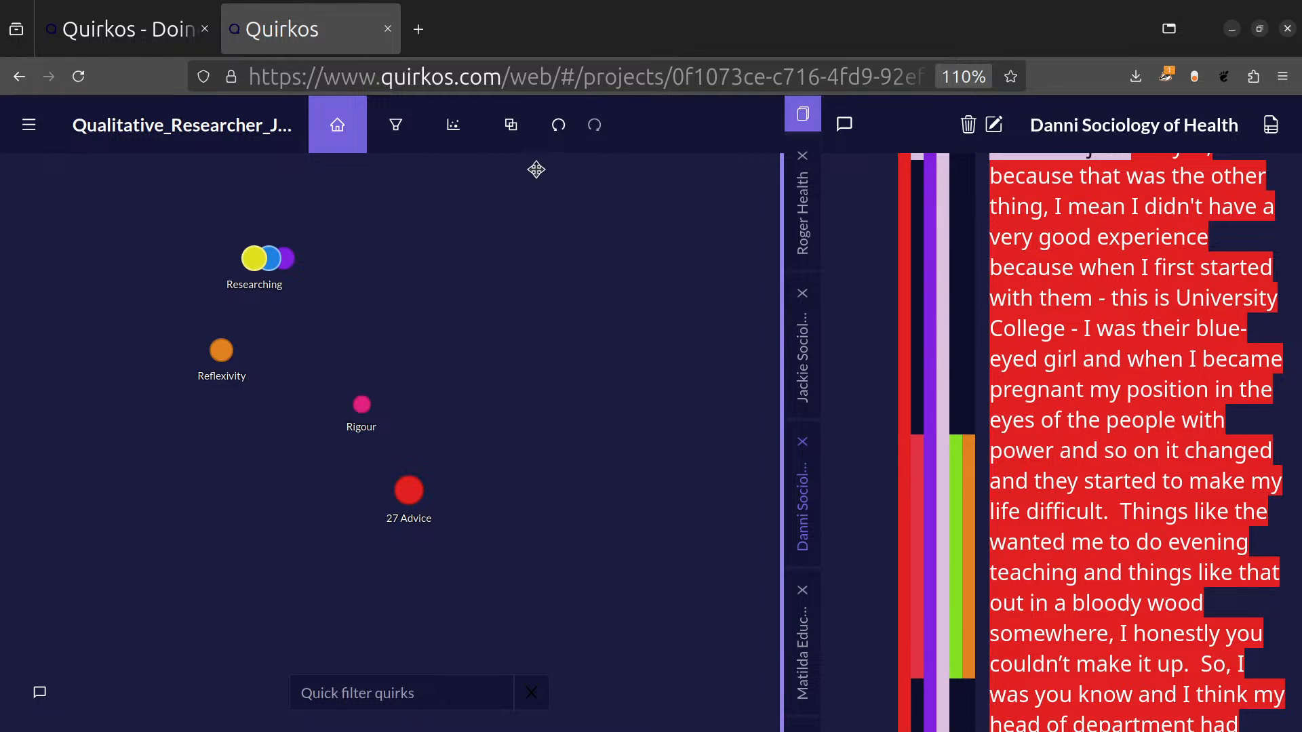
# Clear the Research group filter and check all groups to bring every quirk back onto the canvas.
pyautogui.click(517, 127)
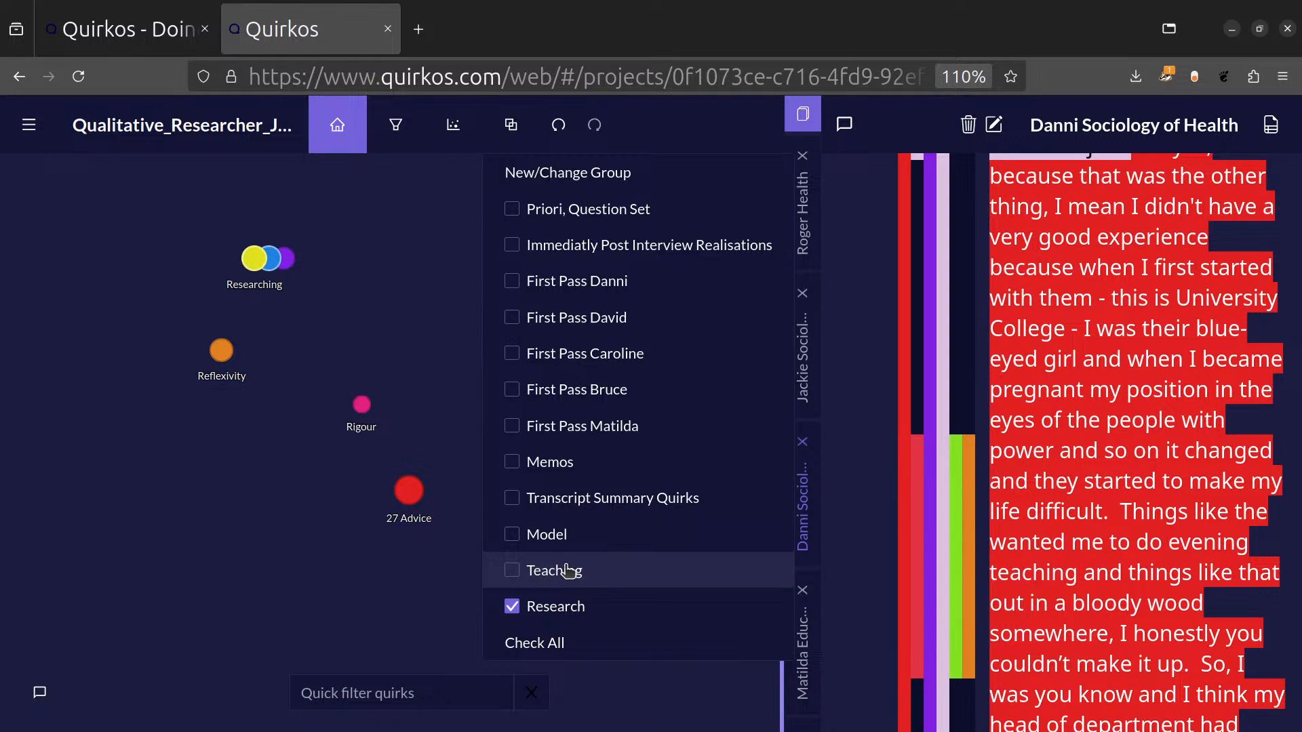
pyautogui.click(513, 608)
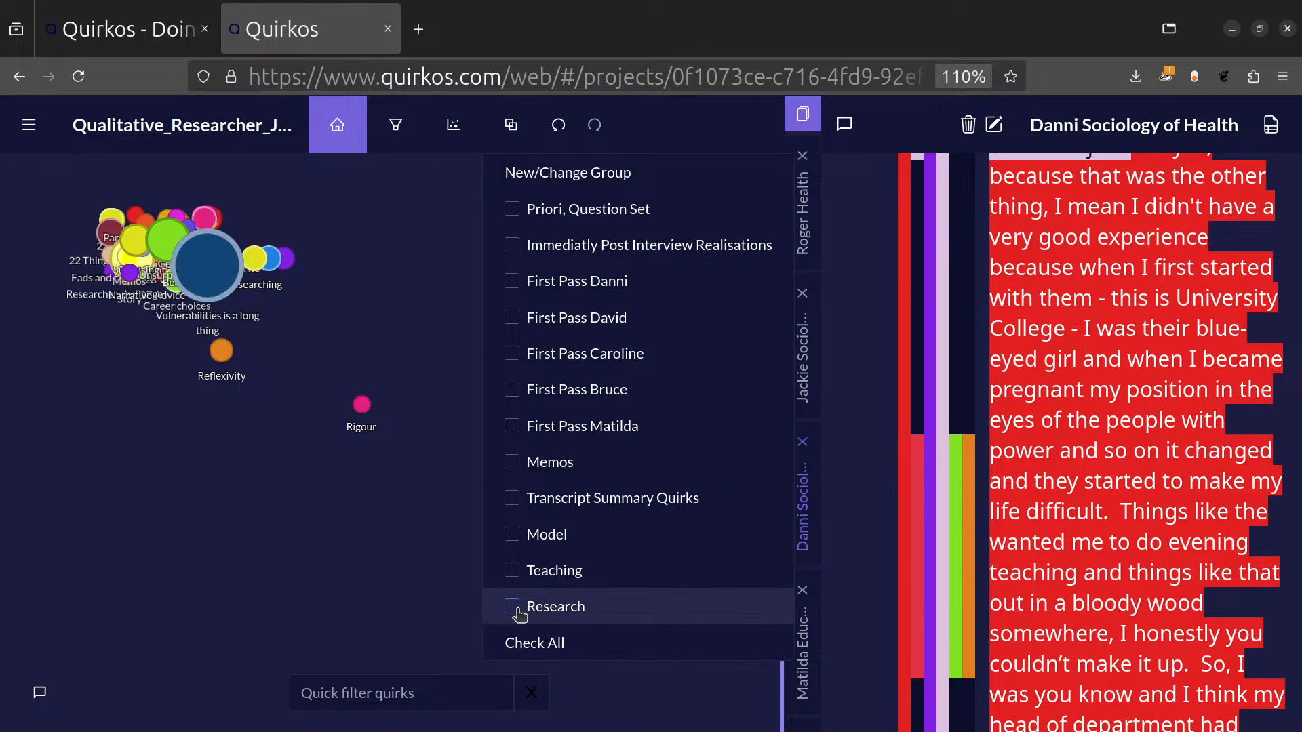
pyautogui.click(532, 642)
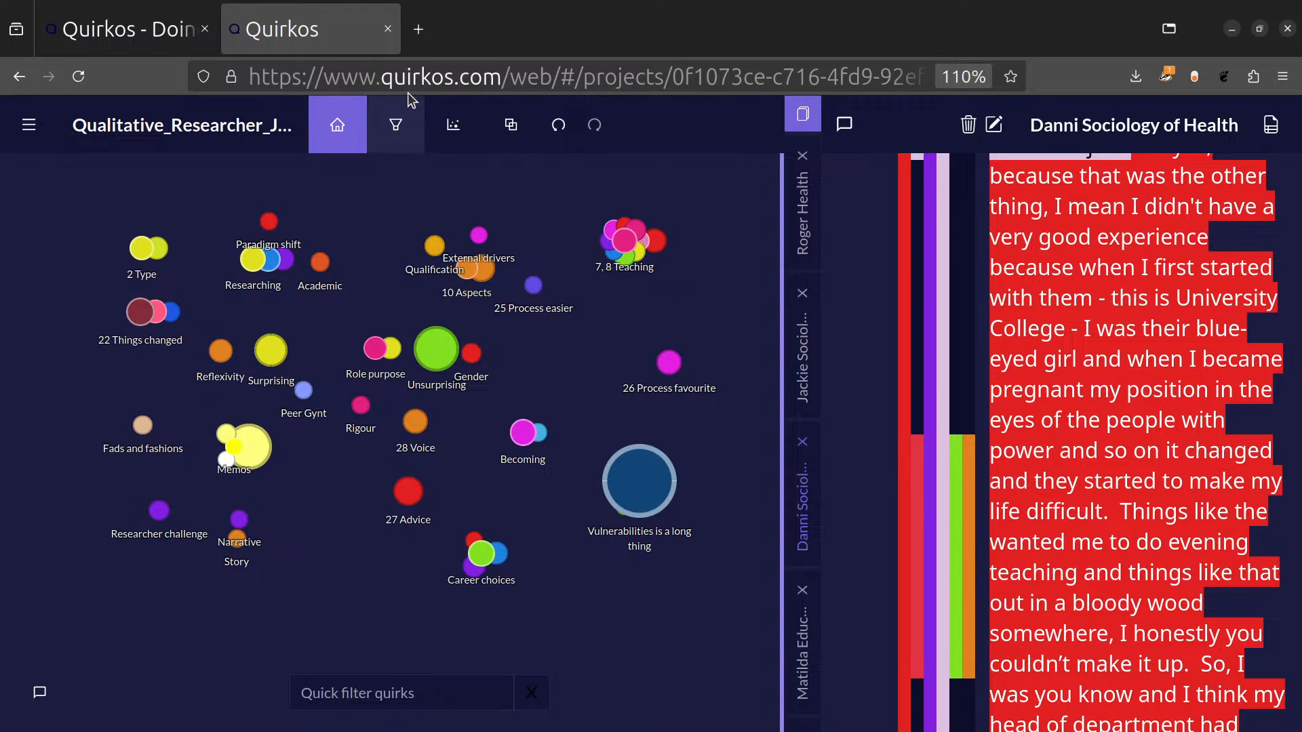
# In the query view, change the main query's criterion to Group = Research and apply the filters.
pyautogui.click(395, 124)
pyautogui.click(299, 250)
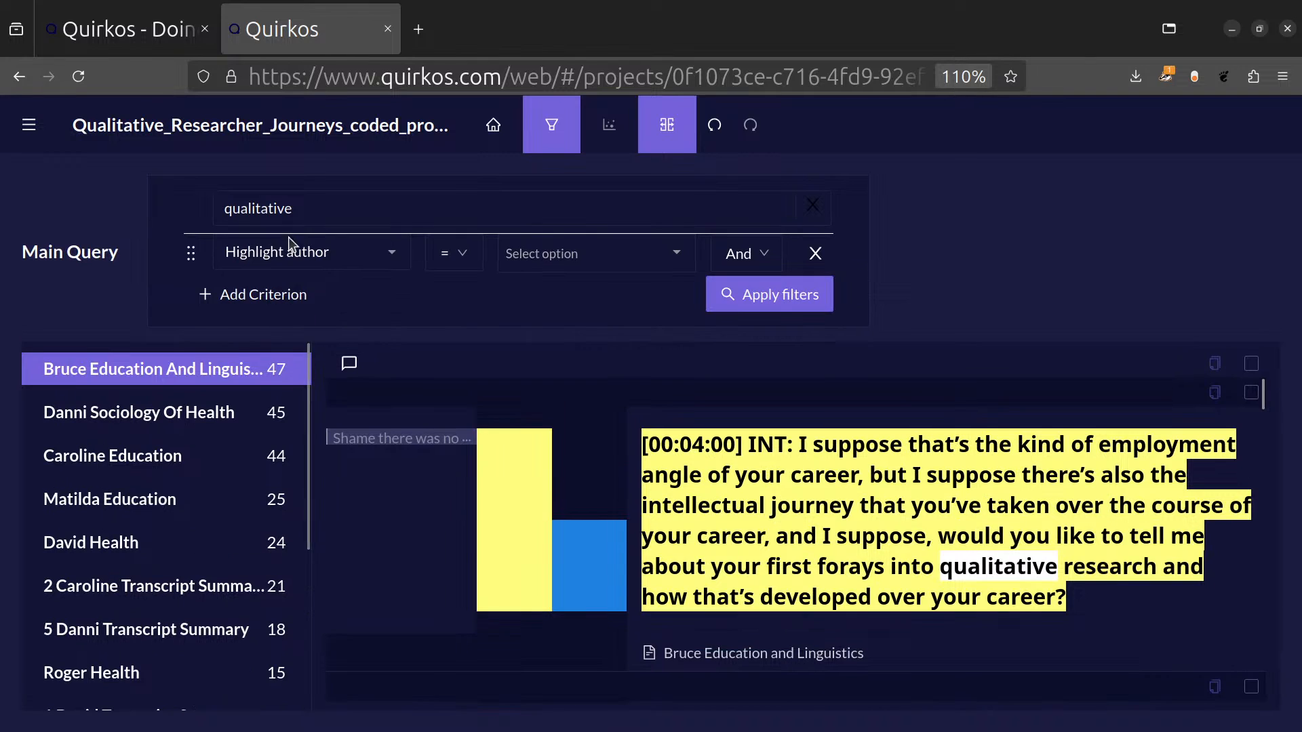
pyautogui.click(391, 254)
pyautogui.click(387, 430)
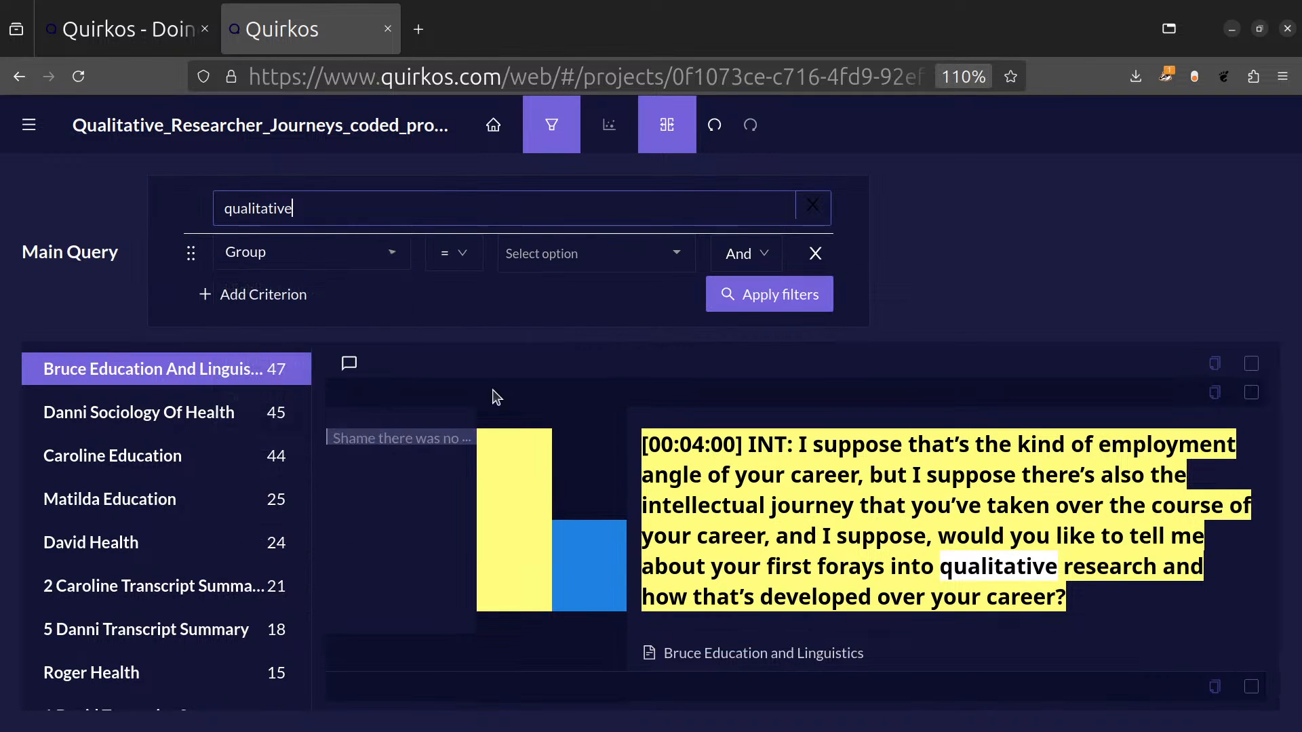
pyautogui.click(680, 252)
pyautogui.scroll(-3, 631, 441)
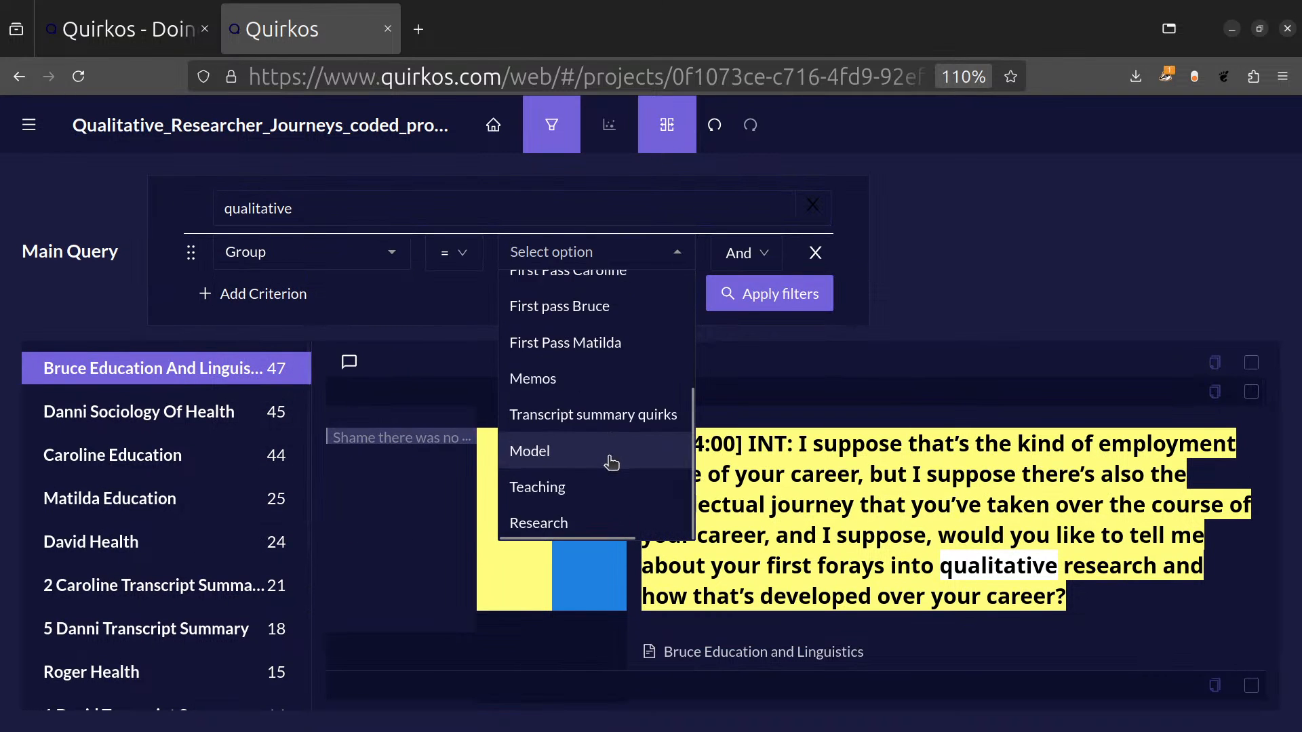
pyautogui.click(638, 525)
pyautogui.click(746, 288)
# Review the query results by quirk and read through the highlights coded to 27 Advice.
pyautogui.scroll(-10, 184, 407)
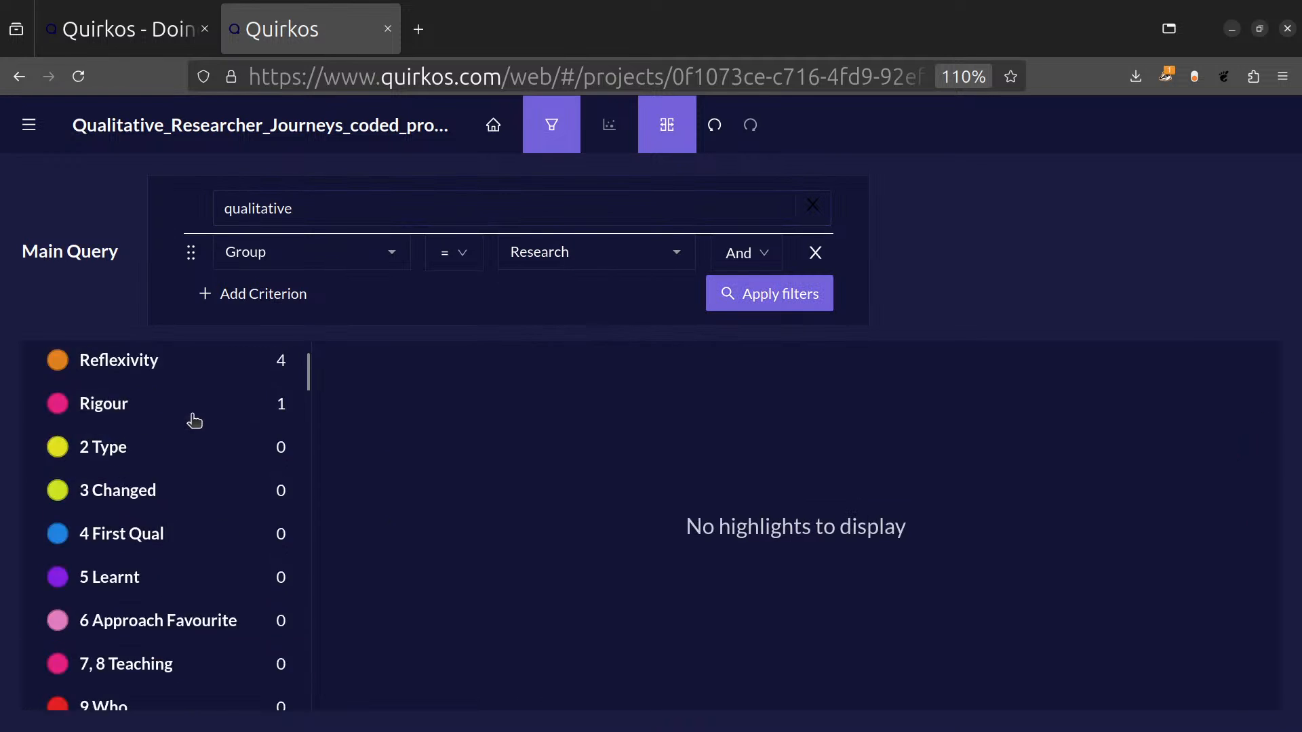
pyautogui.scroll(10, 189, 418)
pyautogui.click(190, 381)
pyautogui.scroll(-10, 909, 499)
pyautogui.scroll(-15, 926, 501)
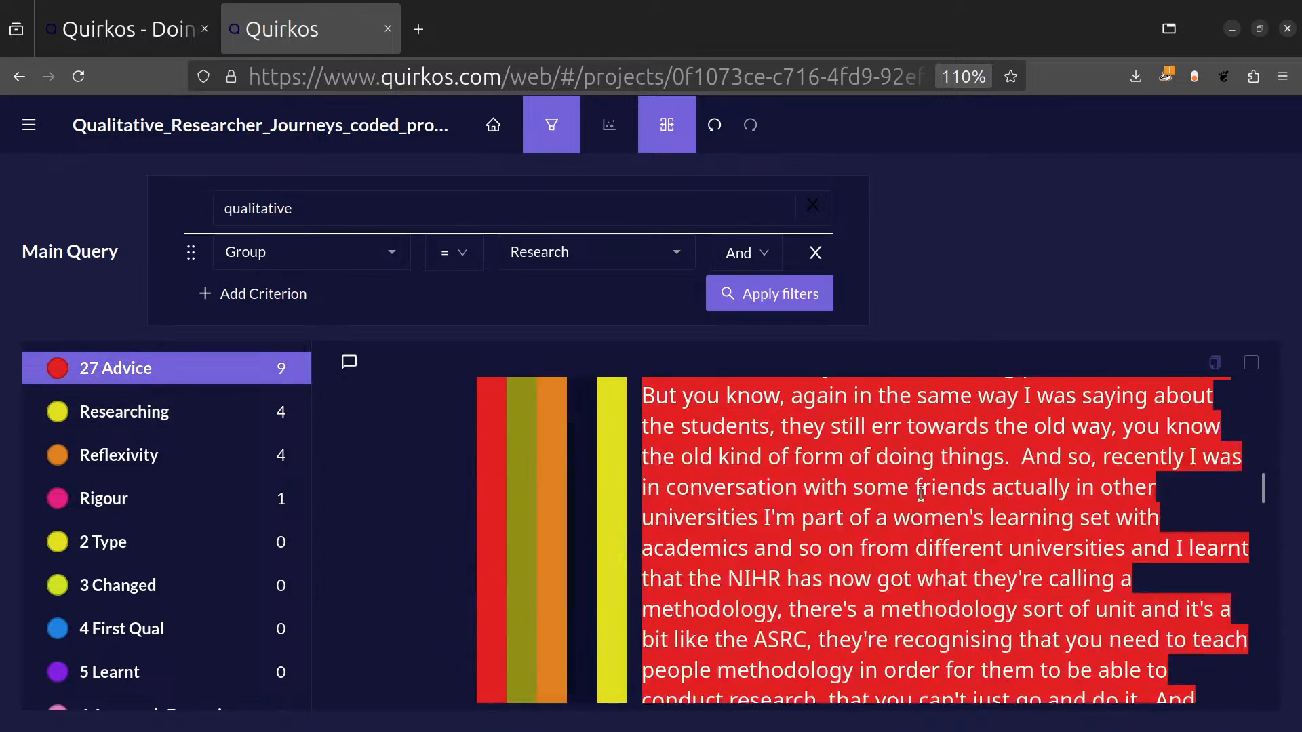
pyautogui.scroll(5, 945, 499)
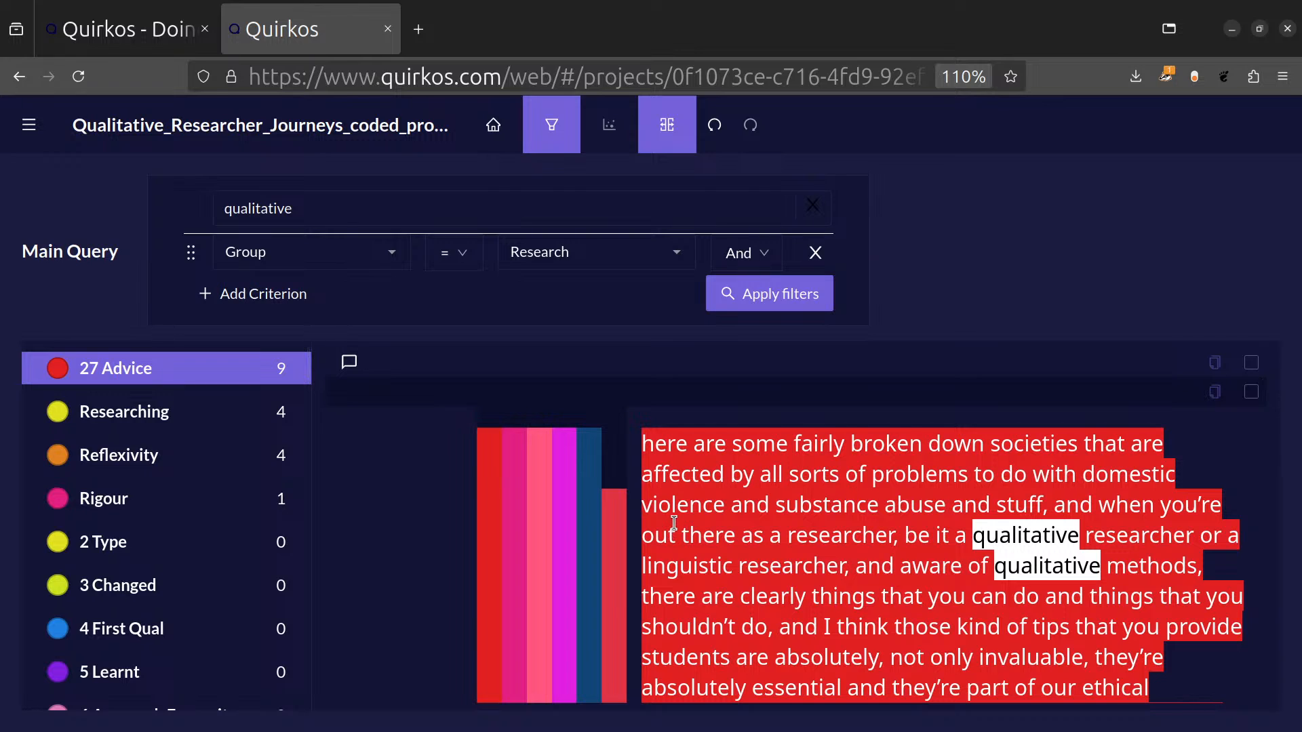
# Return to the quirk canvas, expand the 7, 8 Teaching cluster to view its subquirks, and collapse it again.
pyautogui.click(493, 125)
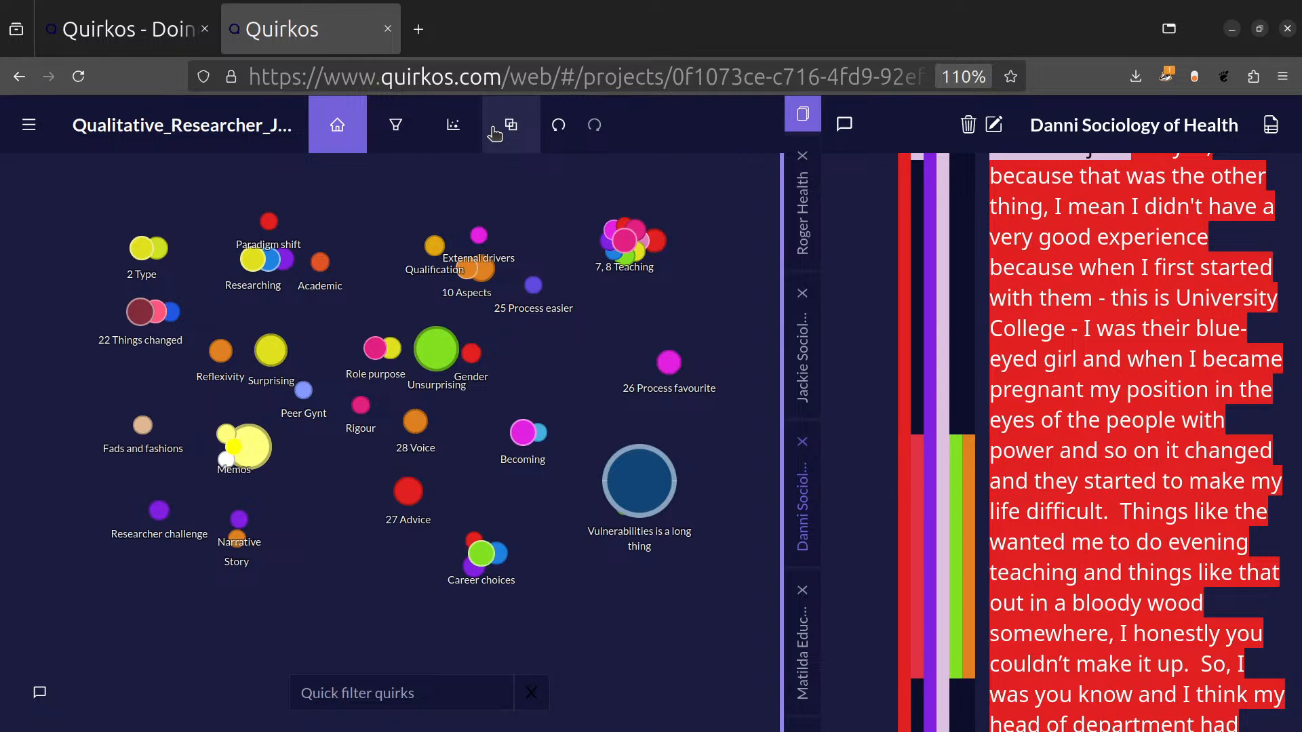
pyautogui.click(625, 240)
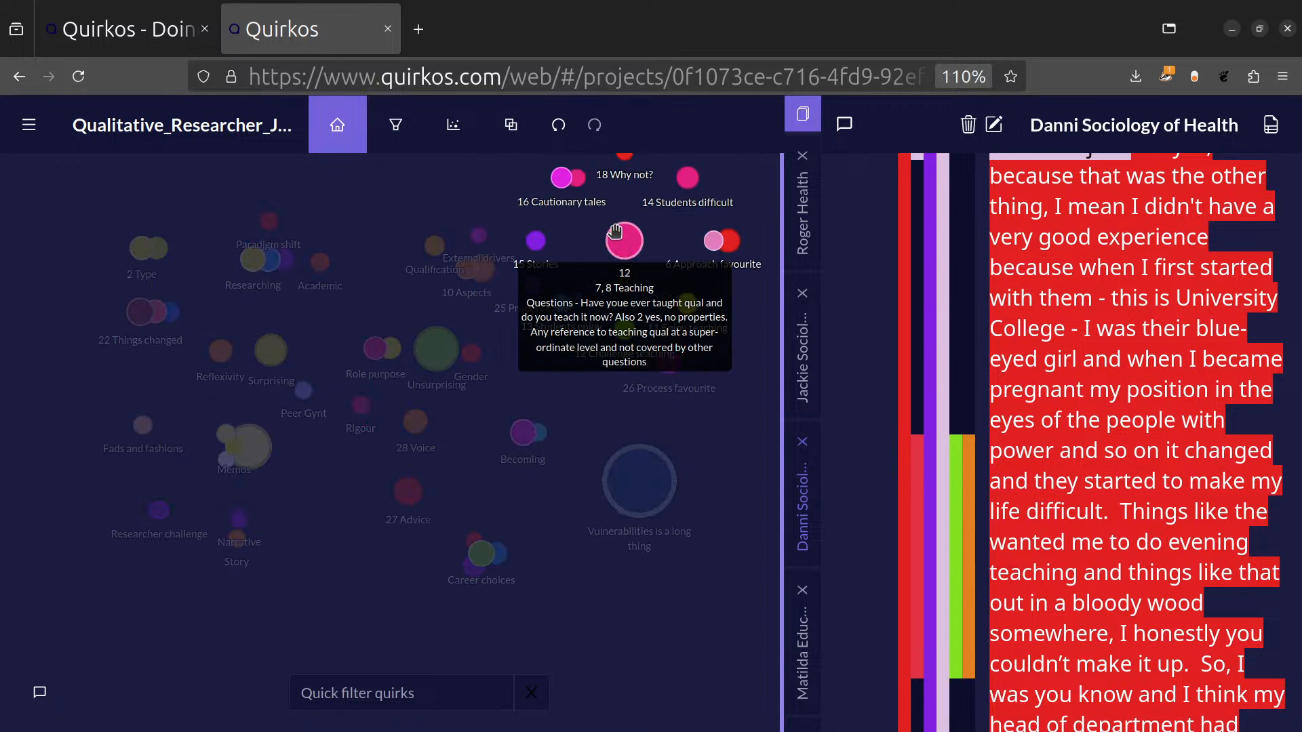
pyautogui.click(581, 409)
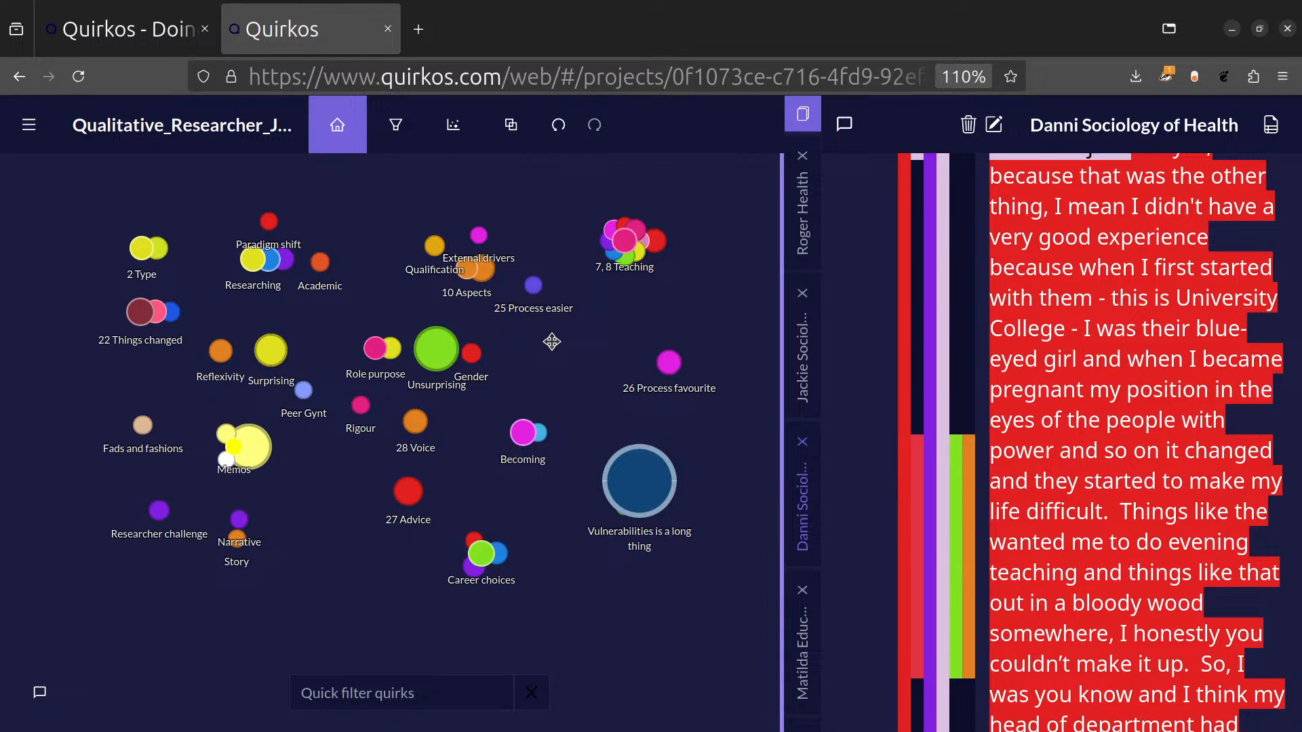
# Look over the project menu's options for reports, sources, transcription, export and merging, and close it.
pyautogui.click(28, 124)
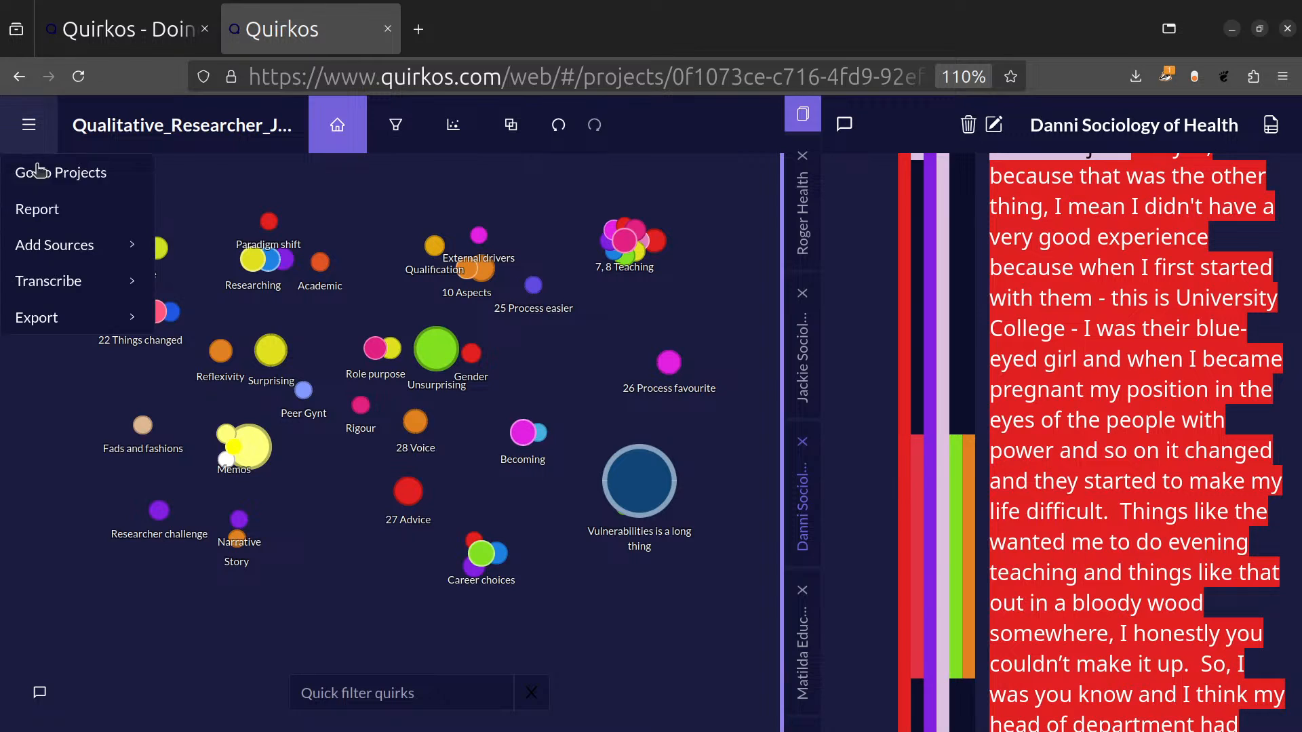
pyautogui.moveTo(99, 334)
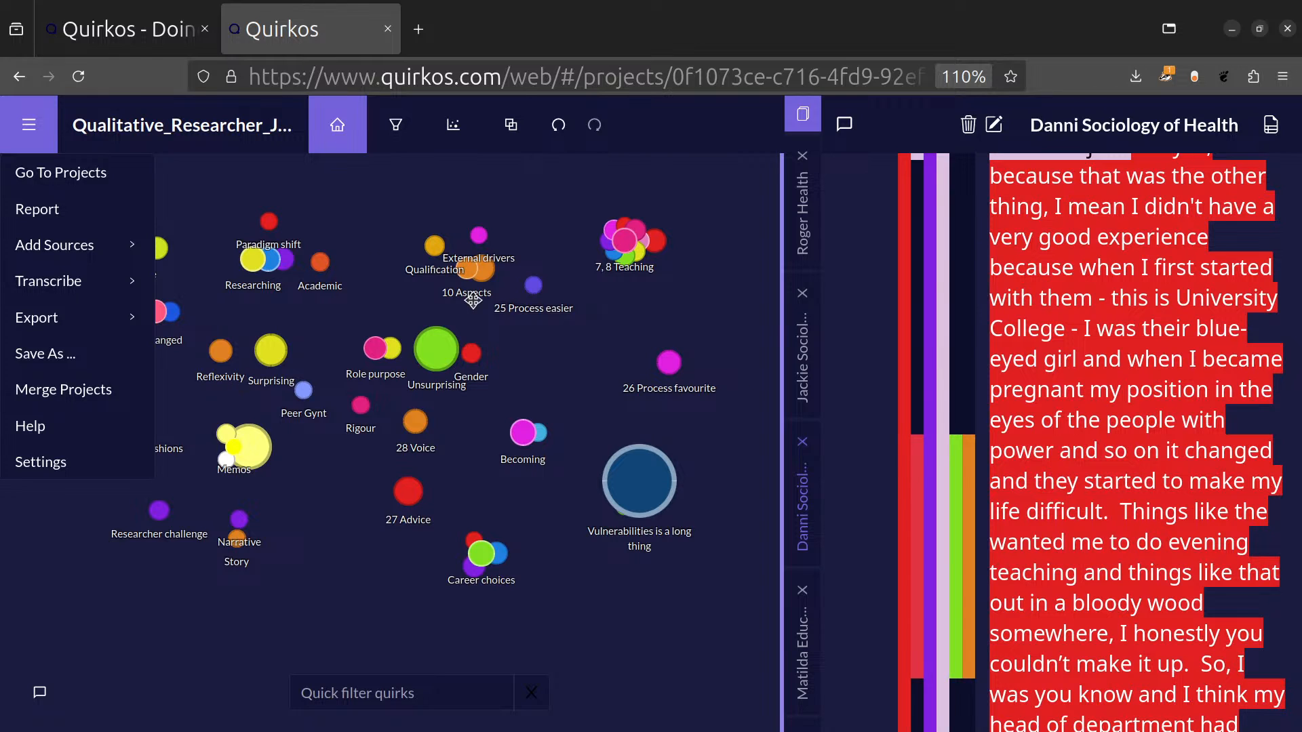
pyautogui.click(579, 194)
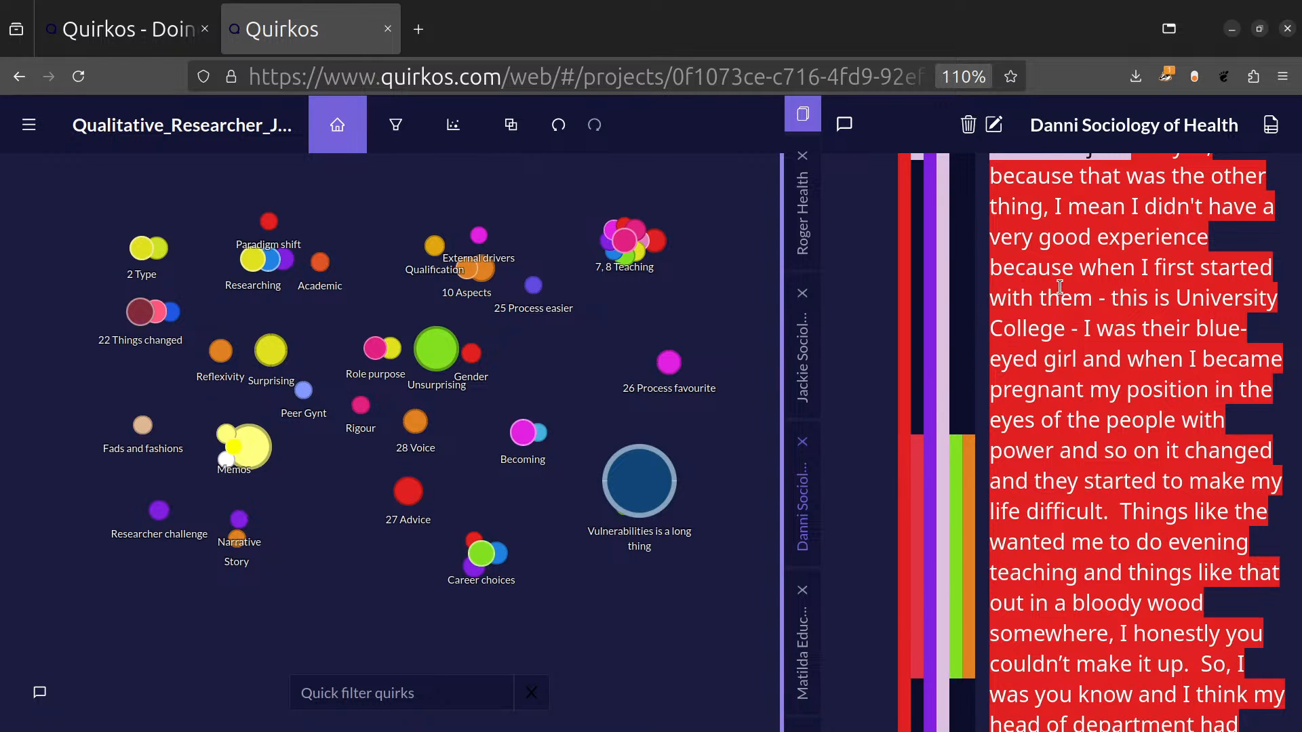
# Select the interview passage from "because that was the other thing" through the head of department text in the open transcript.
pyautogui.moveTo(992, 171); pyautogui.dragTo(1241, 726)
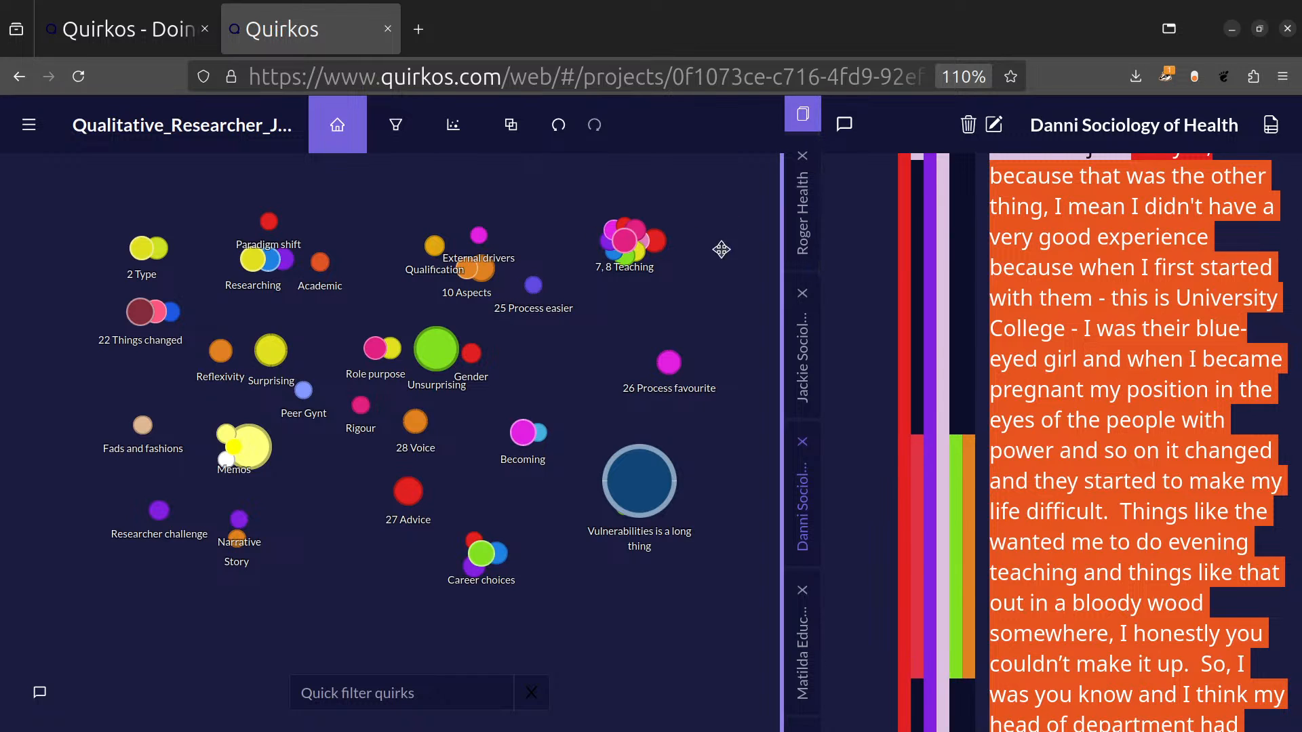
pyautogui.moveTo(671, 271)
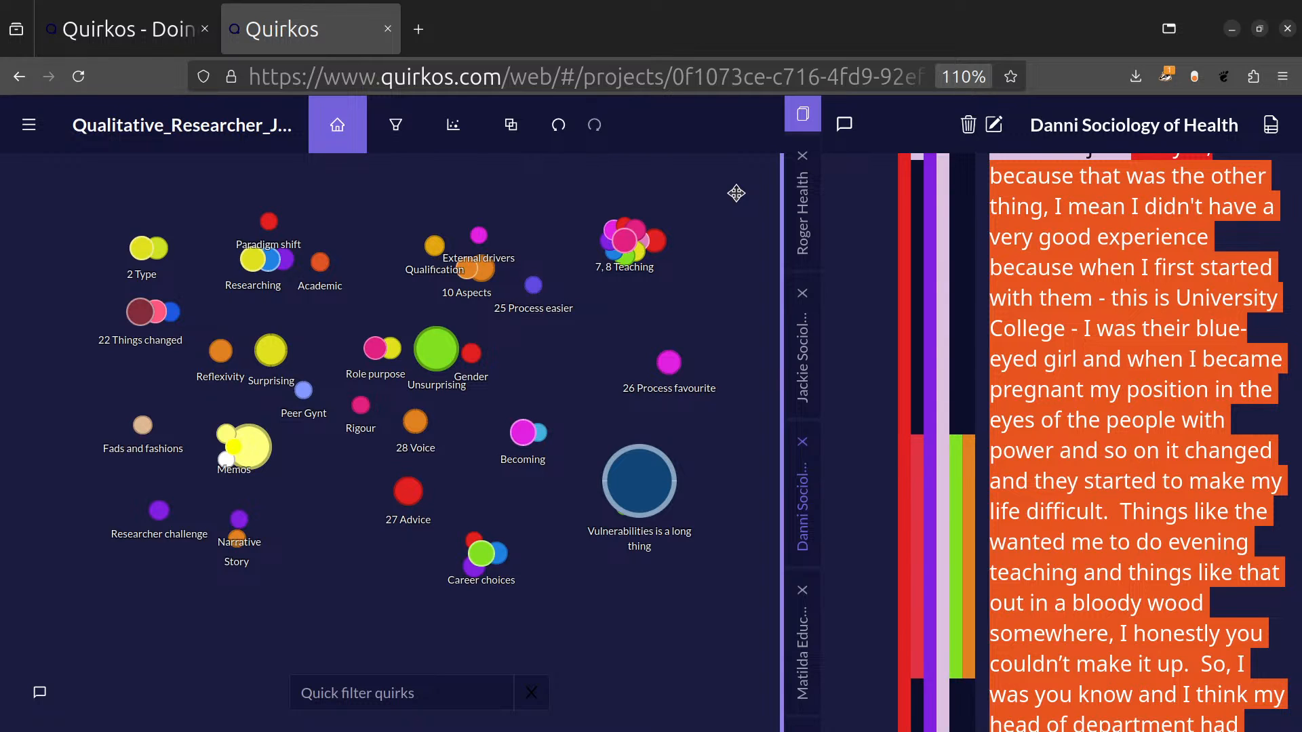
# Open the project chat and post the Quirkos support e-mail address as a new message.
pyautogui.click(124, 42)
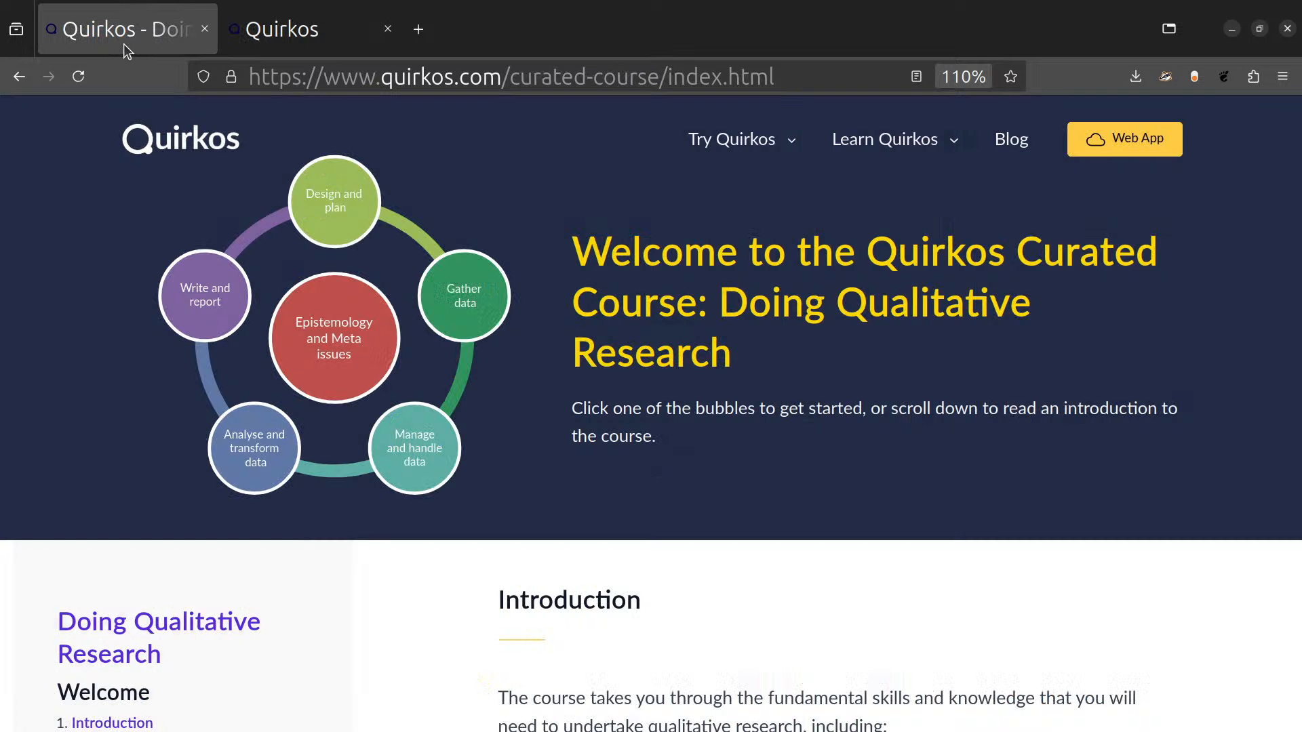
pyautogui.click(234, 34)
pyautogui.click(40, 692)
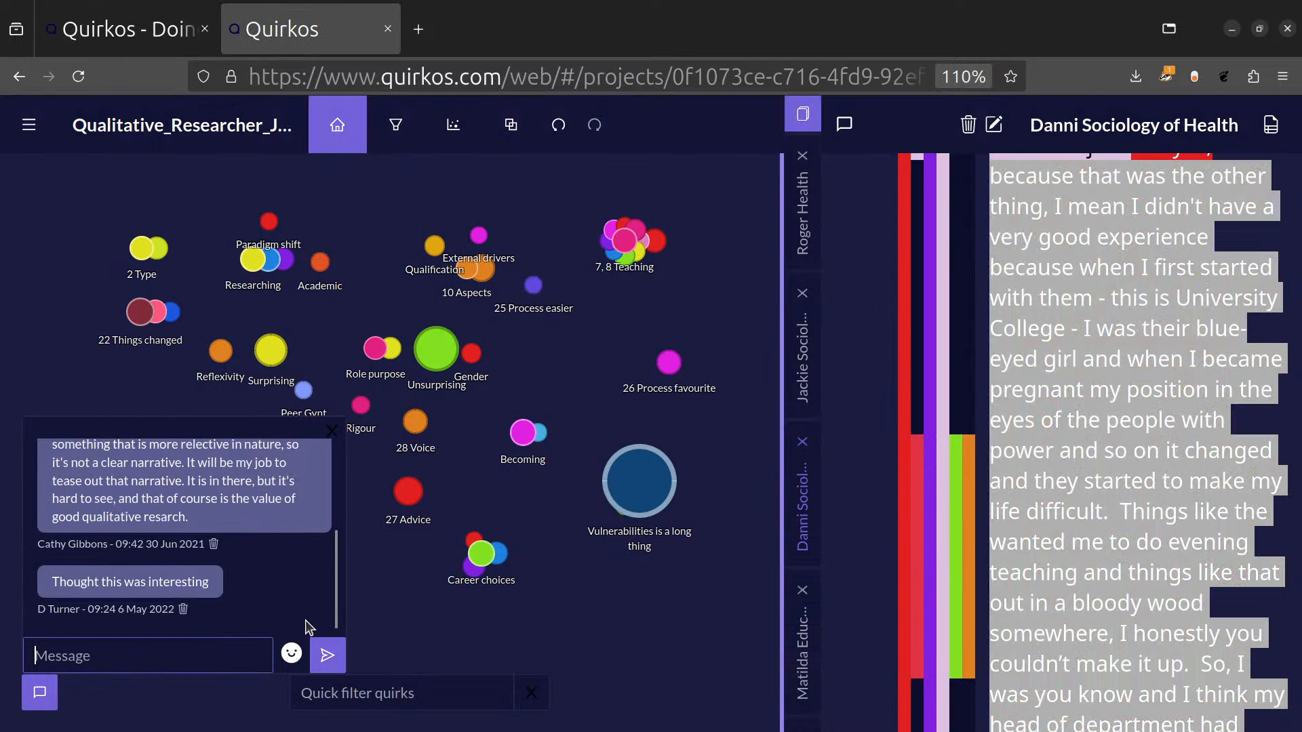
pyautogui.press('Return')
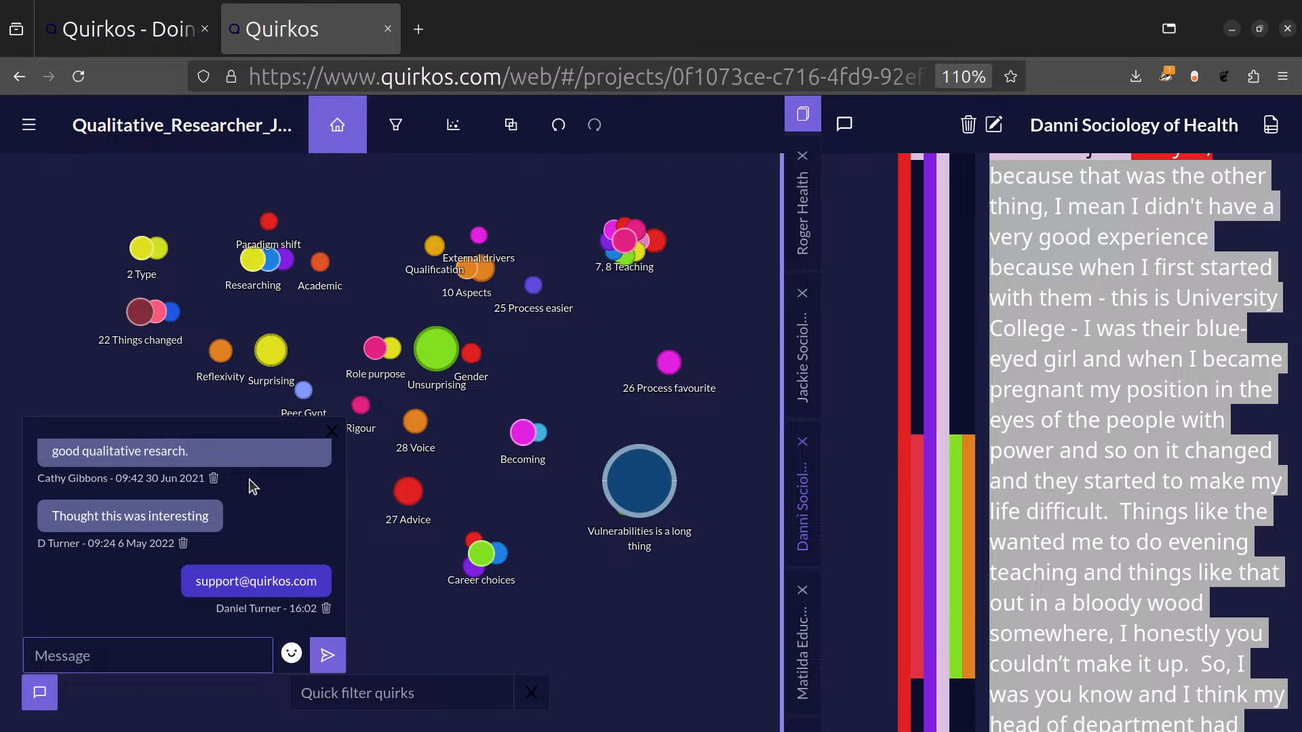
# Switch to the Quirkos website, look over the Contact Us details on the about page, and return to the site's home page.
pyautogui.click(180, 24)
pyautogui.moveTo(991, 184)
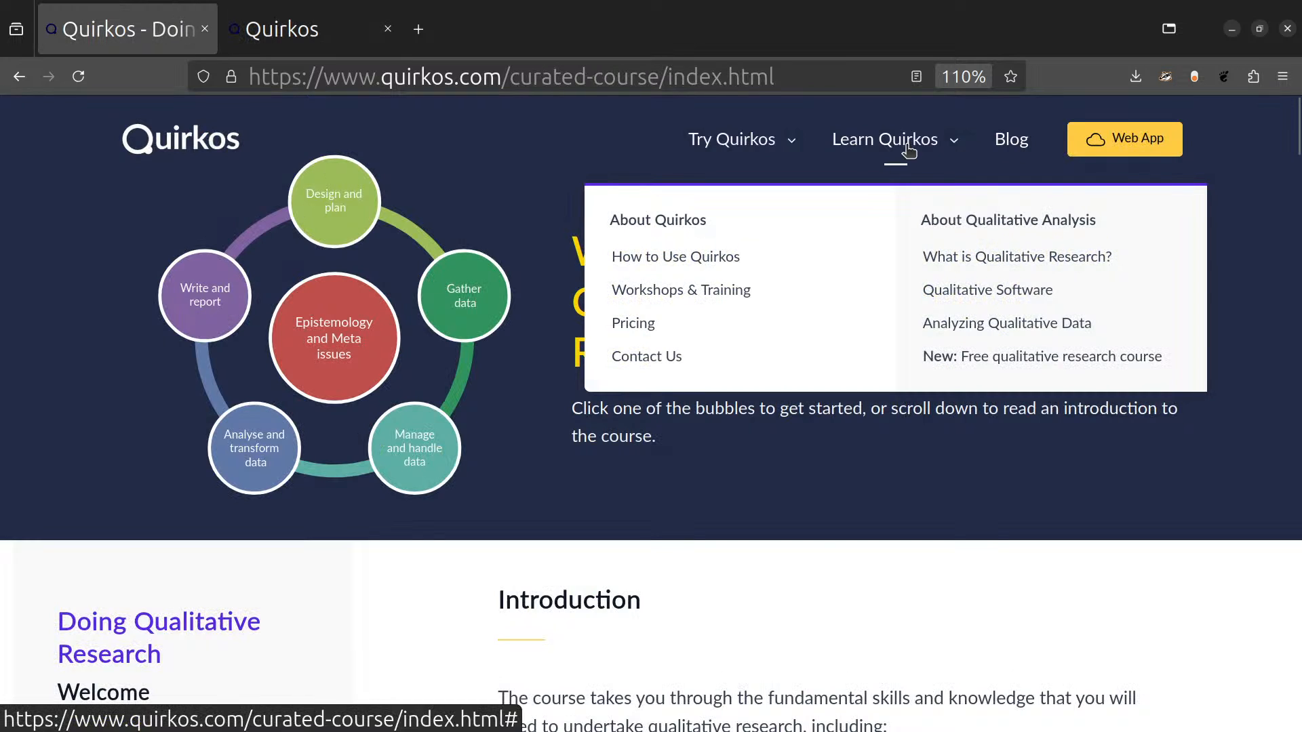
pyautogui.click(669, 357)
pyautogui.scroll(-9, 971, 499)
pyautogui.scroll(1, 970, 500)
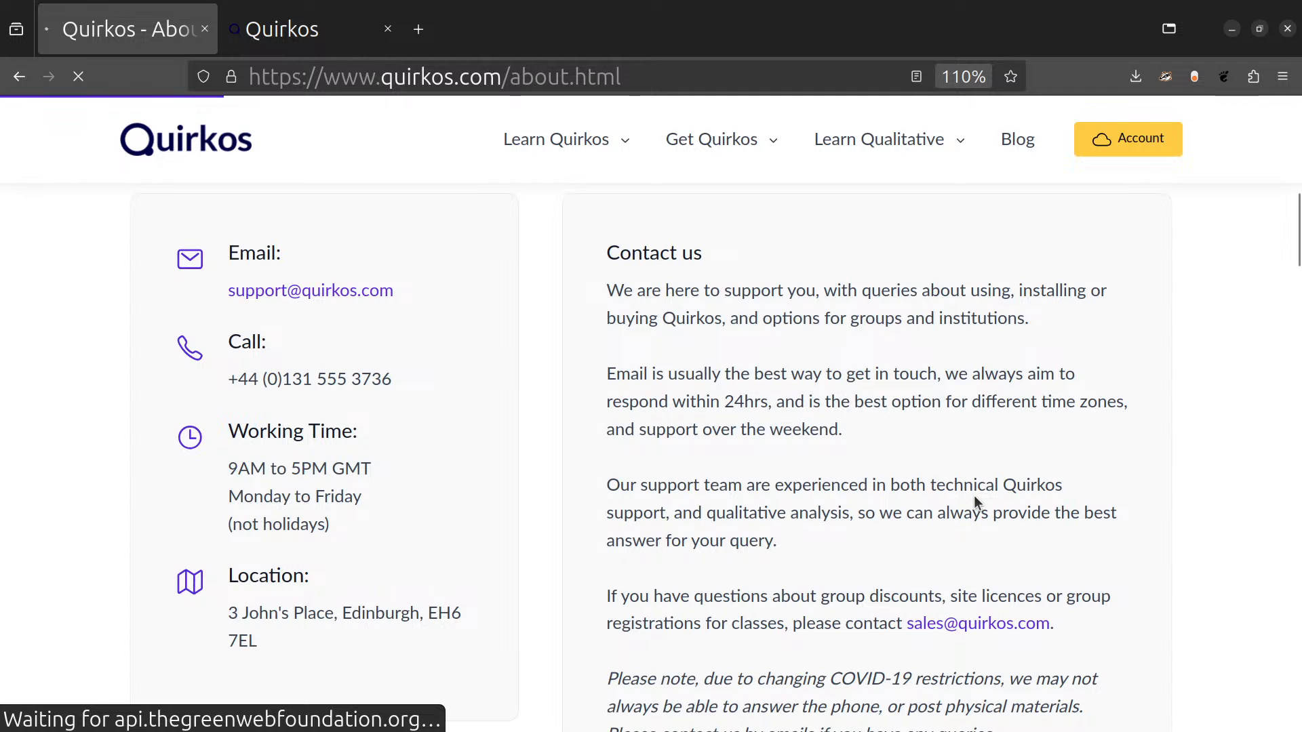
pyautogui.scroll(9, 974, 496)
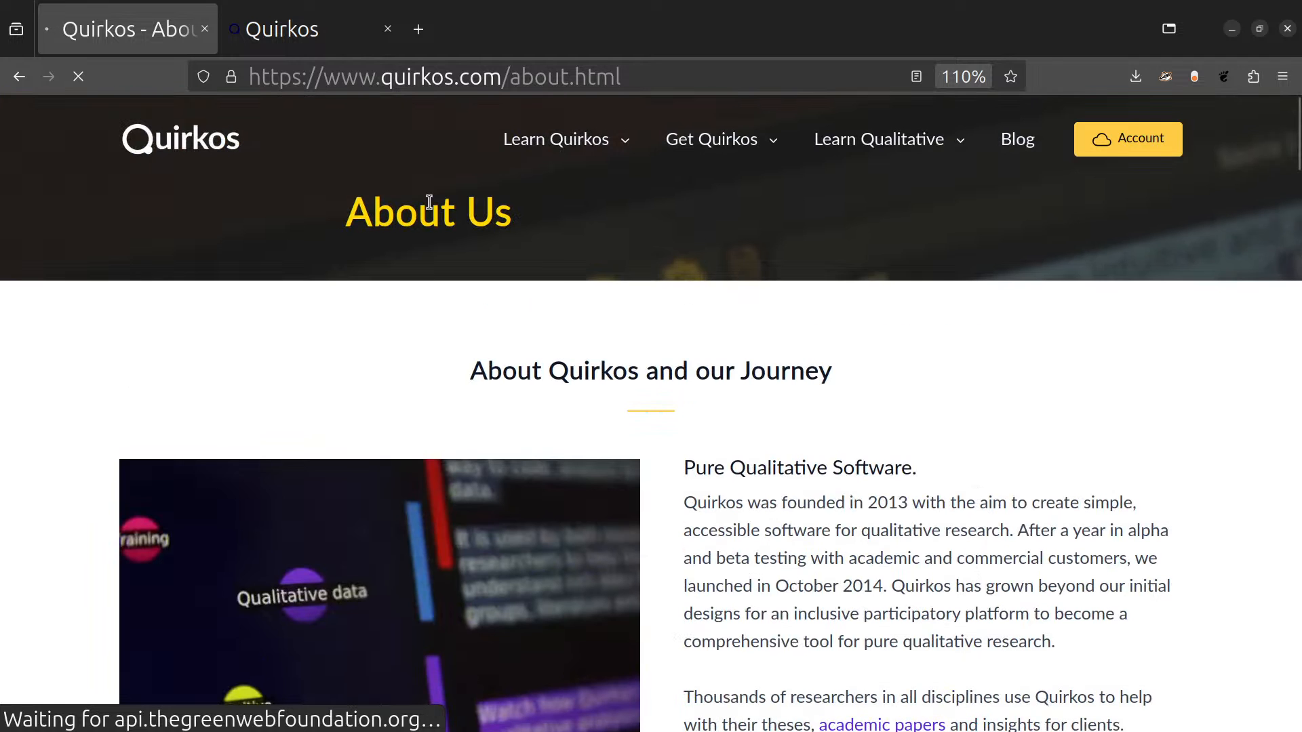
pyautogui.click(180, 139)
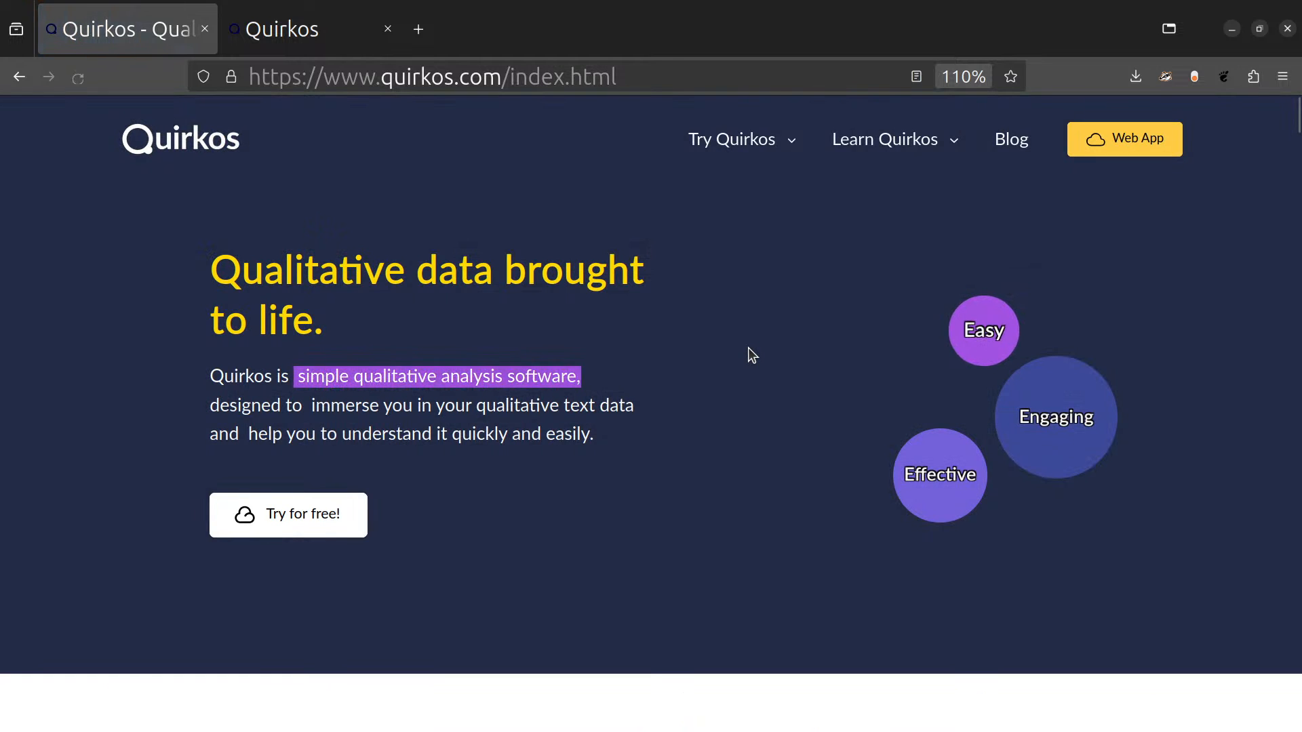